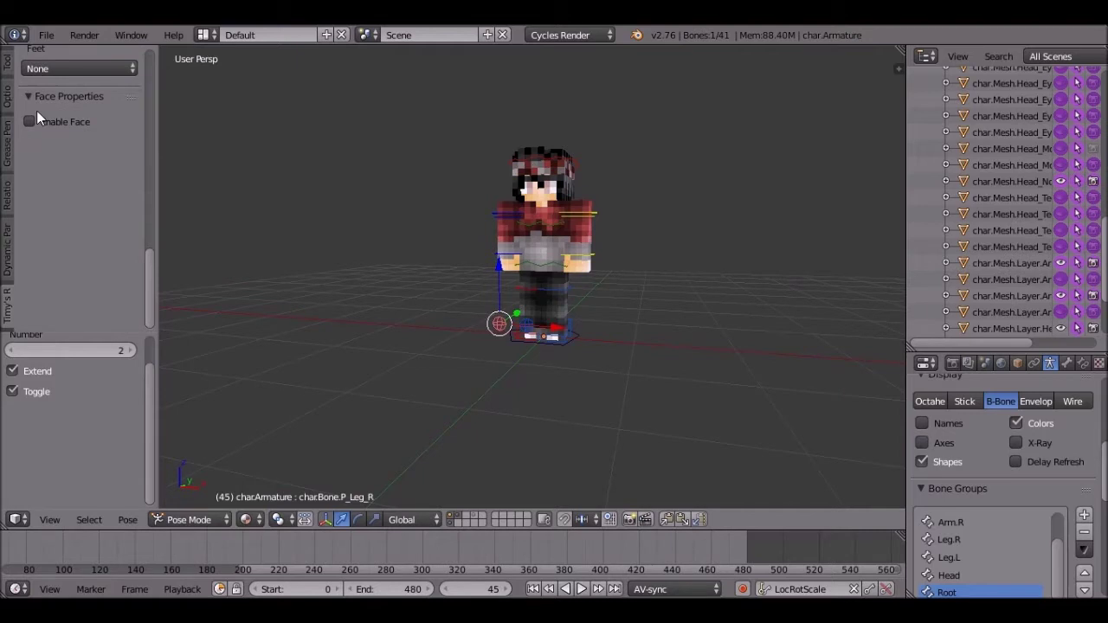
# - Enable the character's face in the Face Properties and set the eye type to One Color
pyautogui.click(30, 120)
pyautogui.scroll(5, 668, 287)
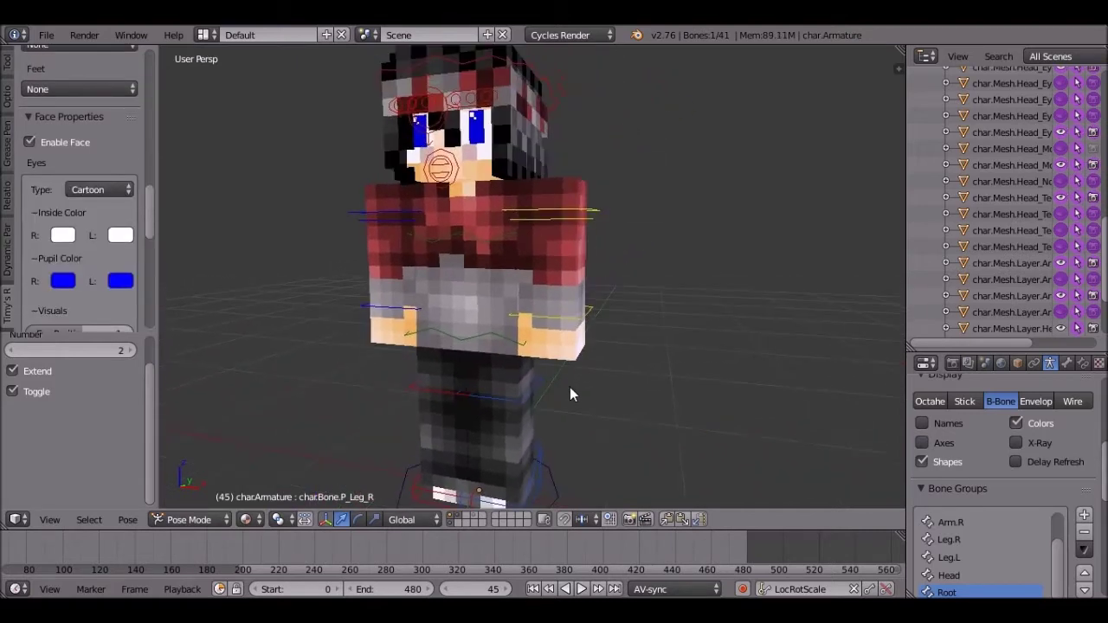
pyautogui.scroll(-2, 113, 191)
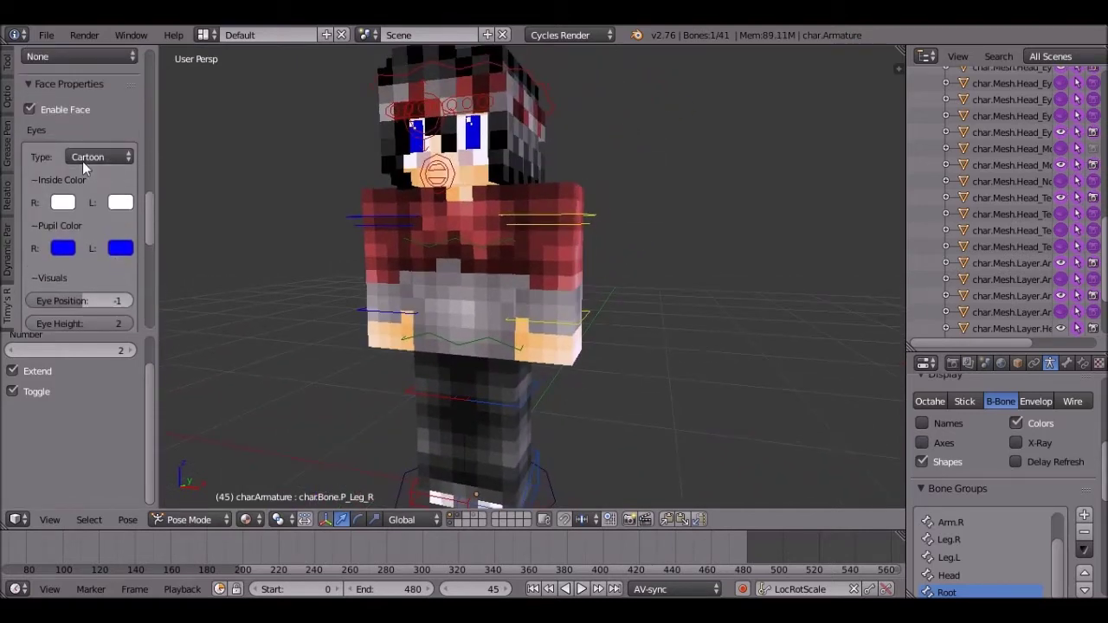
pyautogui.click(107, 156)
pyautogui.click(99, 138)
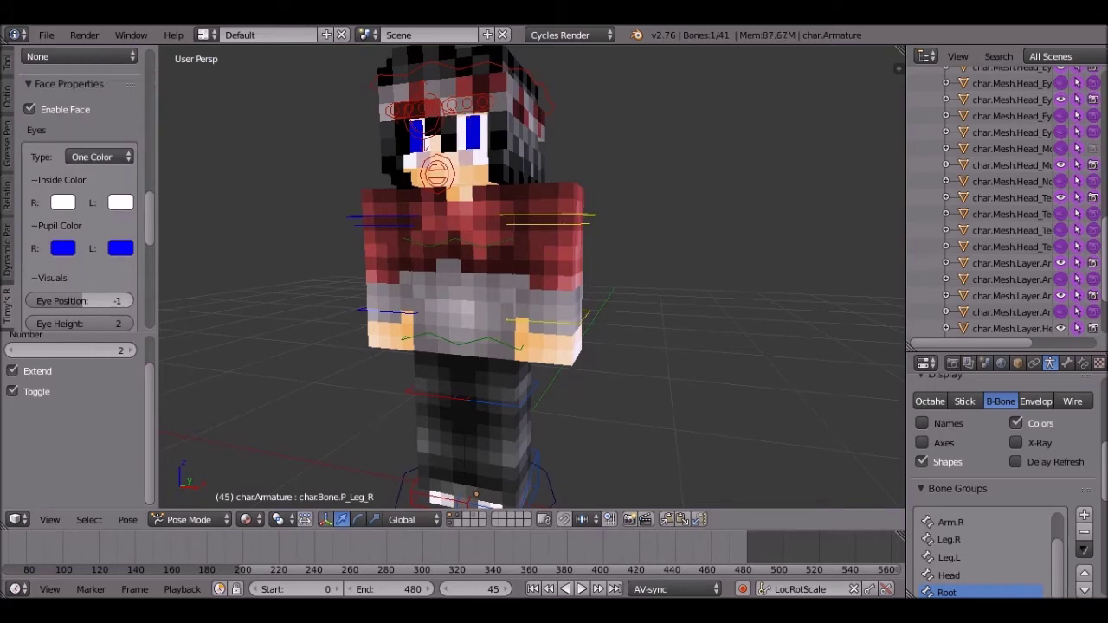
# - Set the eye position to 0, the eye height to 1 and the pupil height to 1.301
pyautogui.click(128, 300)
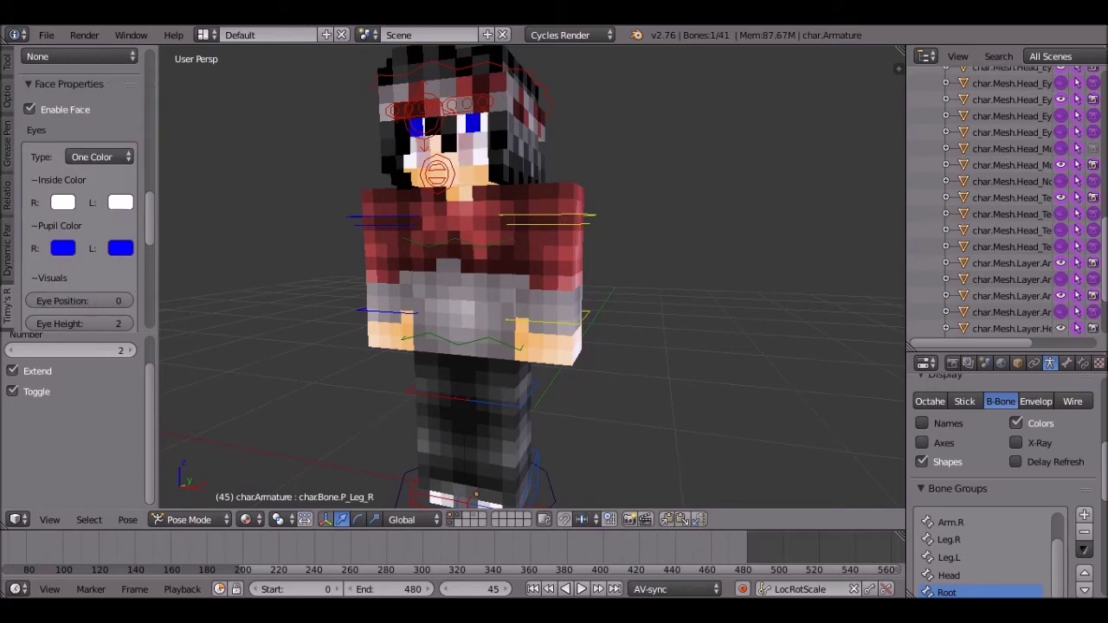
pyautogui.moveTo(117, 324); pyautogui.dragTo(86, 324)
pyautogui.scroll(-3, 89, 273)
pyautogui.moveTo(96, 244)
pyautogui.mouseDown()
pyautogui.moveTo(27, 244)
pyautogui.moveTo(97, 247)
pyautogui.mouseUp()
pyautogui.scroll(-2, 144, 217)
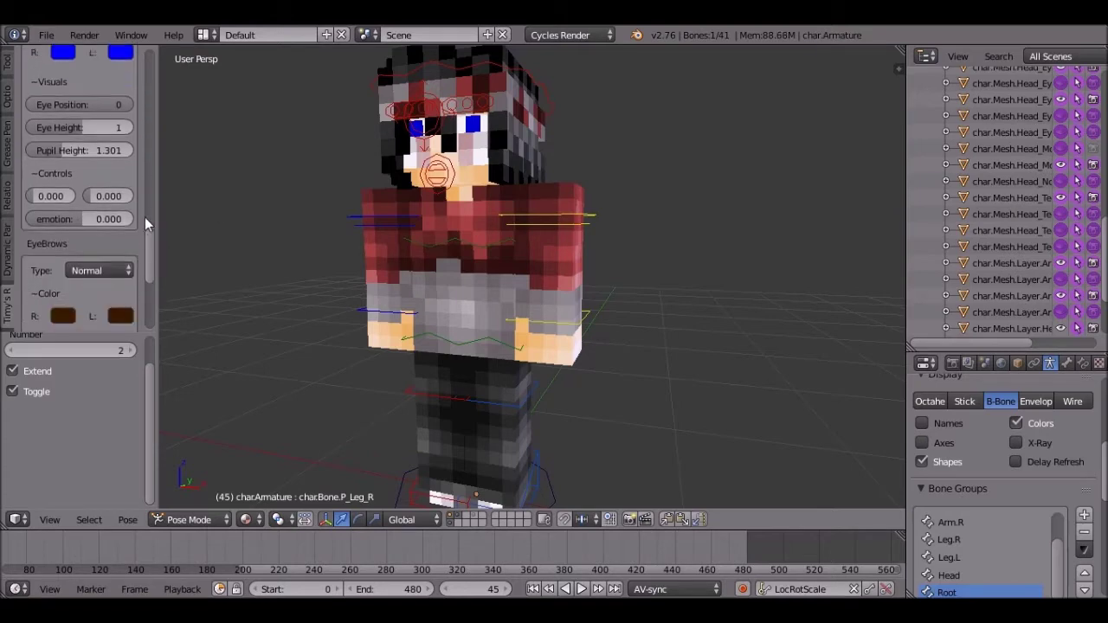
# - Set the eye type to Cartoon
pyautogui.scroll(-8, 145, 218)
pyautogui.scroll(-2, 320, 199)
pyautogui.scroll(4, 437, 184)
pyautogui.scroll(-4, 438, 183)
pyautogui.scroll(4, 438, 183)
pyautogui.scroll(10, 51, 190)
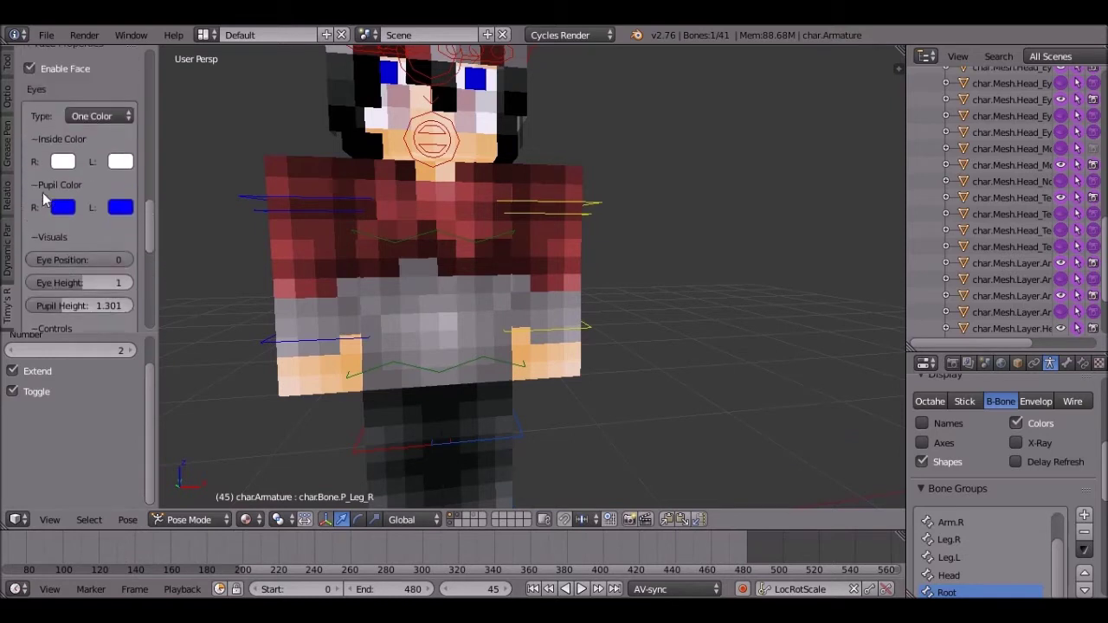
pyautogui.scroll(4, 42, 192)
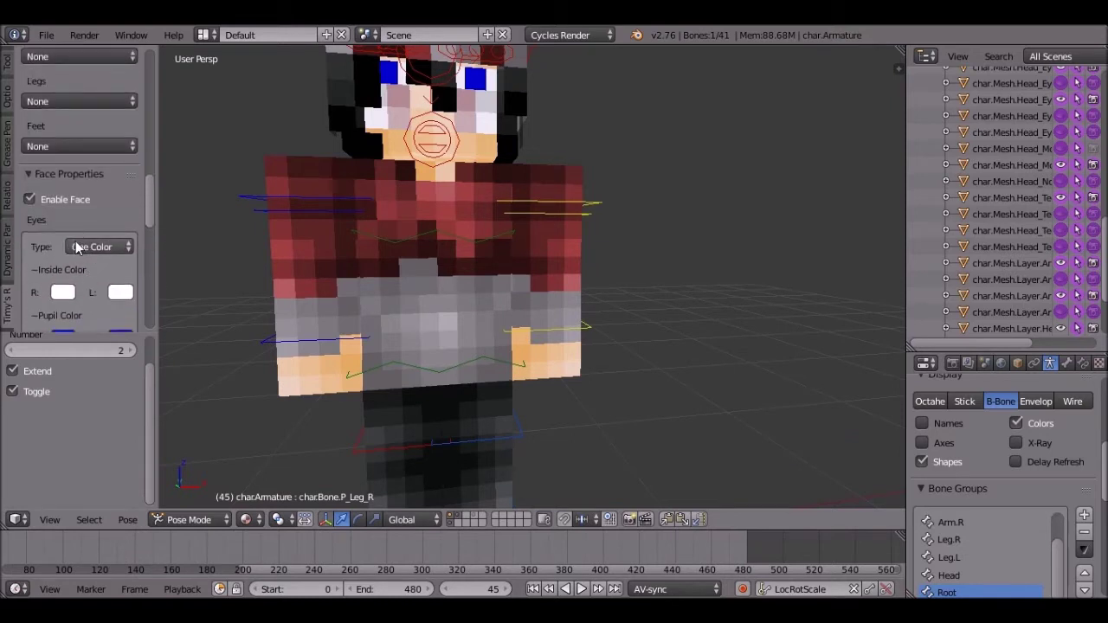
pyautogui.click(76, 248)
pyautogui.click(84, 189)
pyautogui.moveTo(399, 139); pyautogui.dragTo(424, 130, button='middle')
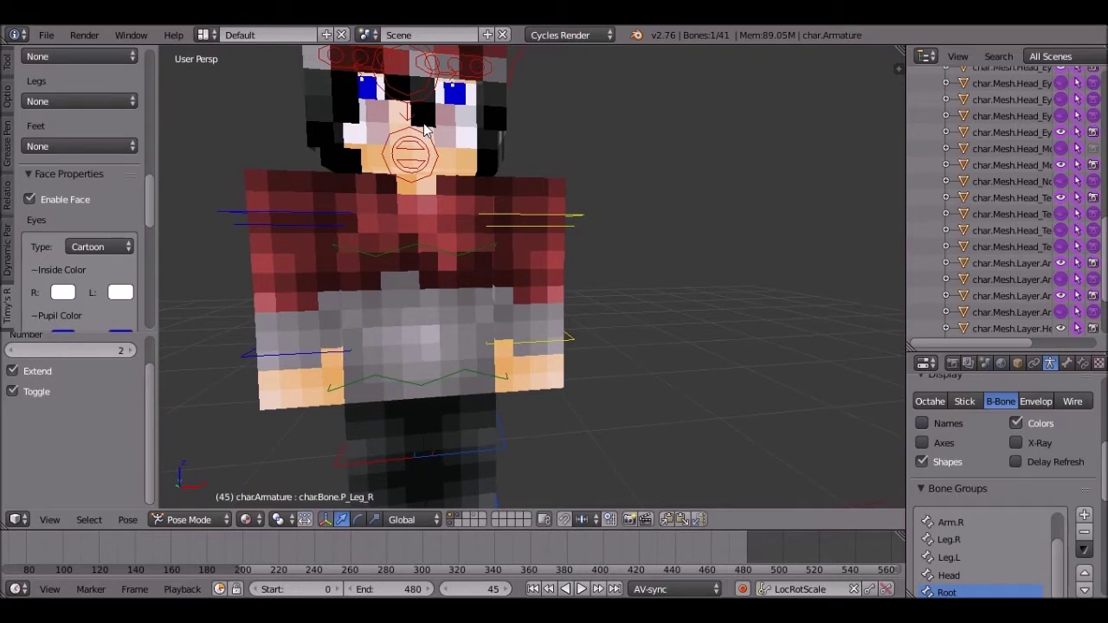
pyautogui.moveTo(424, 130); pyautogui.dragTo(420, 124, button='middle')
# - Set the eye height to 2, the pupil height to 2.000 and the eye position to -1
pyautogui.scroll(-5, 105, 249)
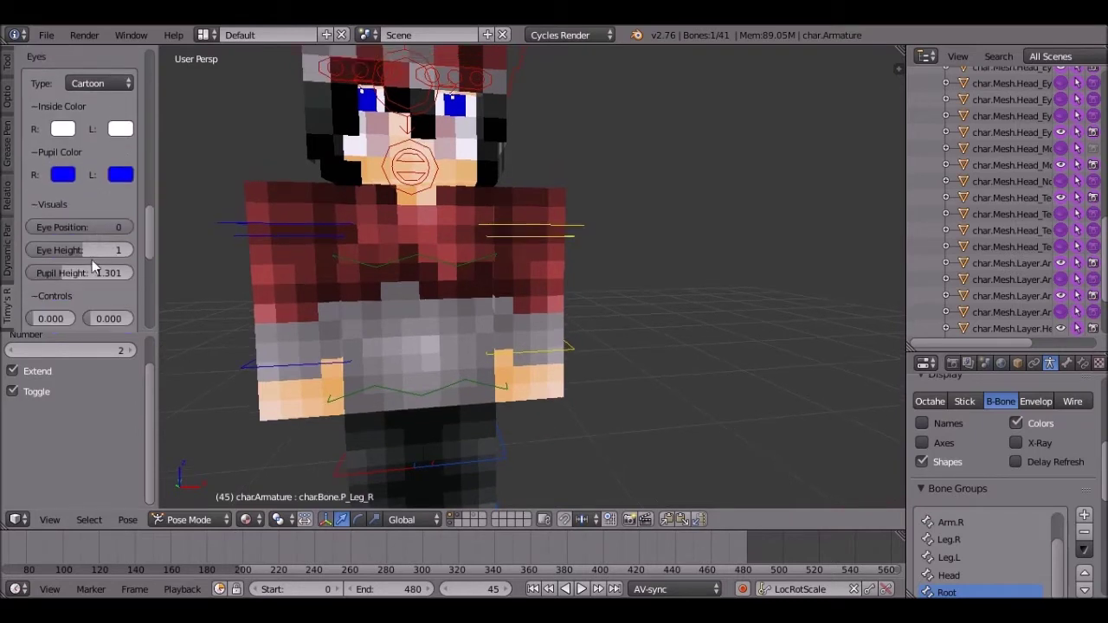
pyautogui.click(130, 250)
pyautogui.moveTo(106, 277)
pyautogui.mouseDown()
pyautogui.moveTo(75, 277)
pyautogui.moveTo(111, 275)
pyautogui.mouseUp()
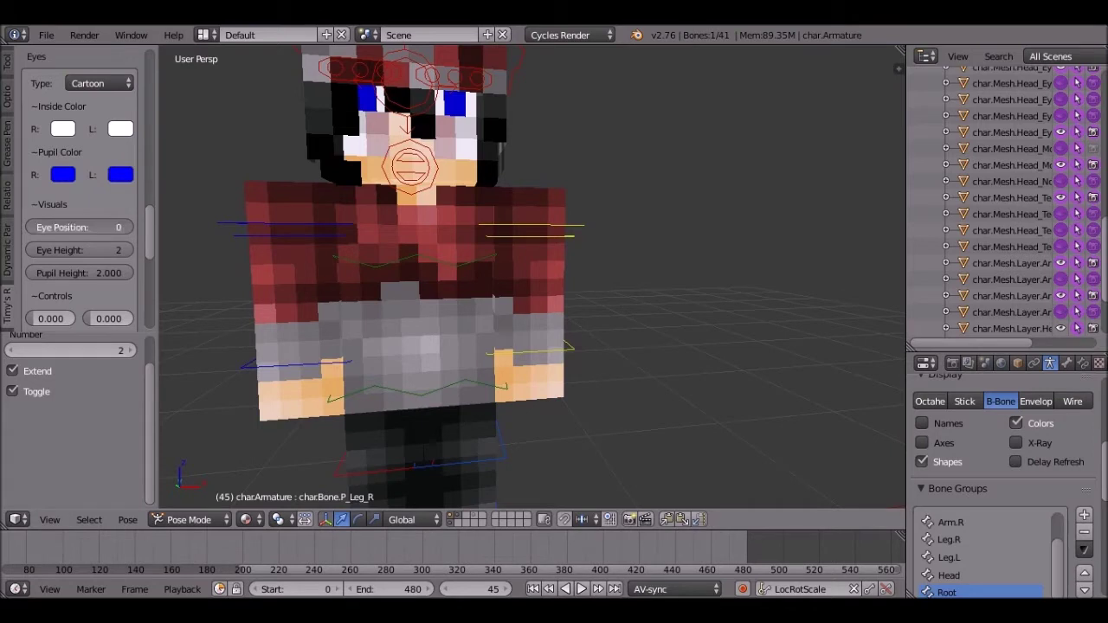
pyautogui.moveTo(102, 228); pyautogui.dragTo(78, 228)
pyautogui.scroll(1, 388, 121)
pyautogui.keyDown('shift'); pyautogui.moveTo(387, 130); pyautogui.dragTo(385, 199, button='middle'); pyautogui.keyUp('shift')
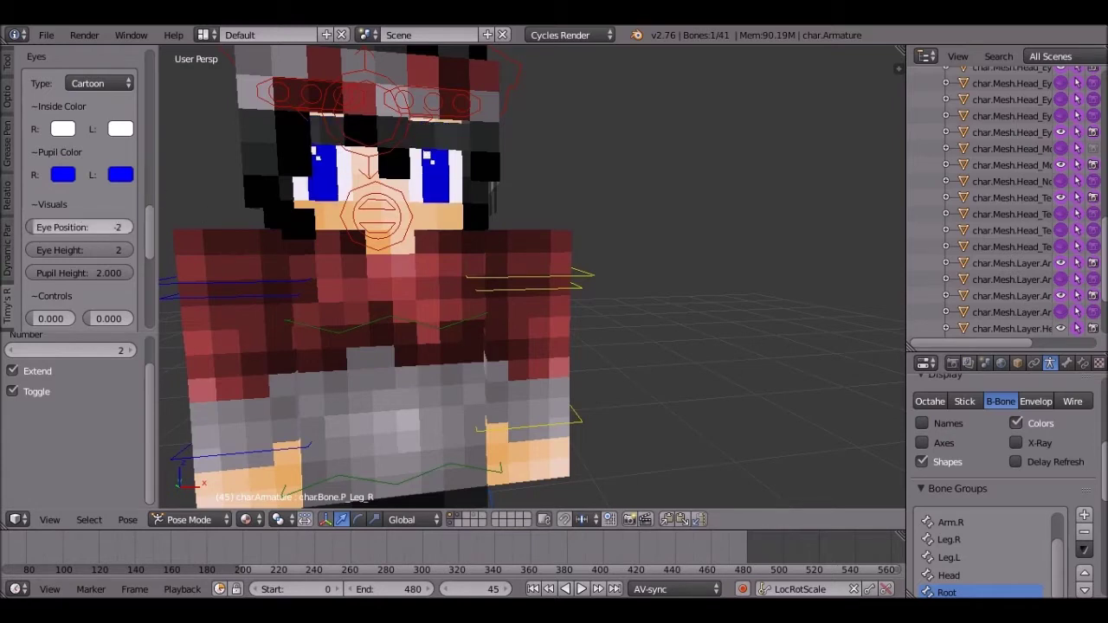
pyautogui.moveTo(52, 227); pyautogui.dragTo(82, 227)
# - Sample the skin's mauve eye color for both the R and L pupils, and set the eye position to -2
pyautogui.click(62, 174)
pyautogui.click(188, 355)
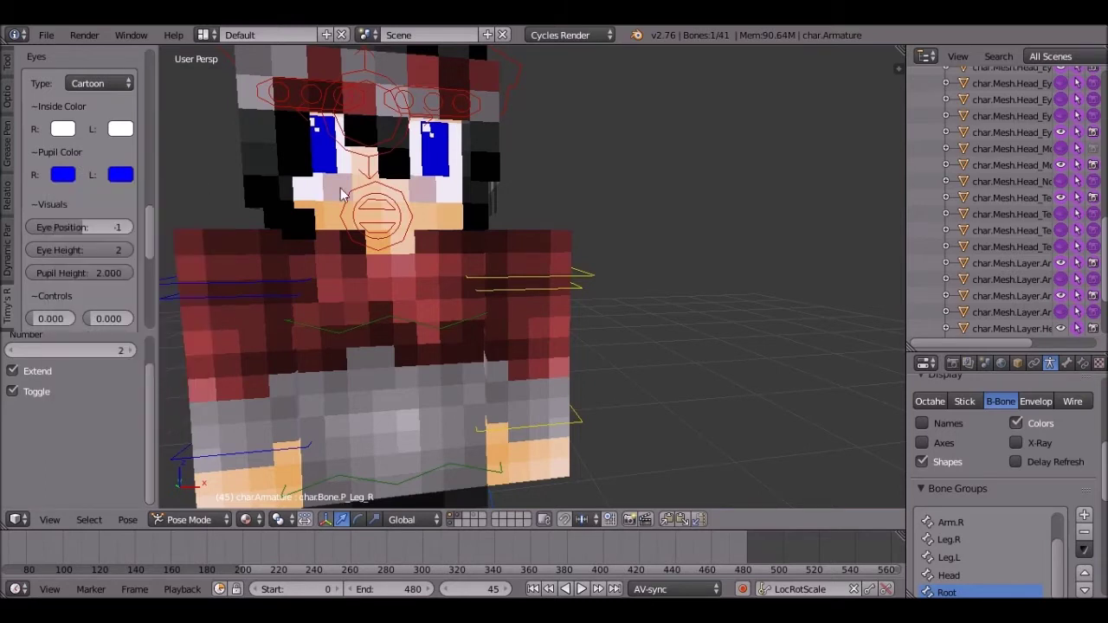
pyautogui.click(341, 200)
pyautogui.click(118, 175)
pyautogui.click(247, 356)
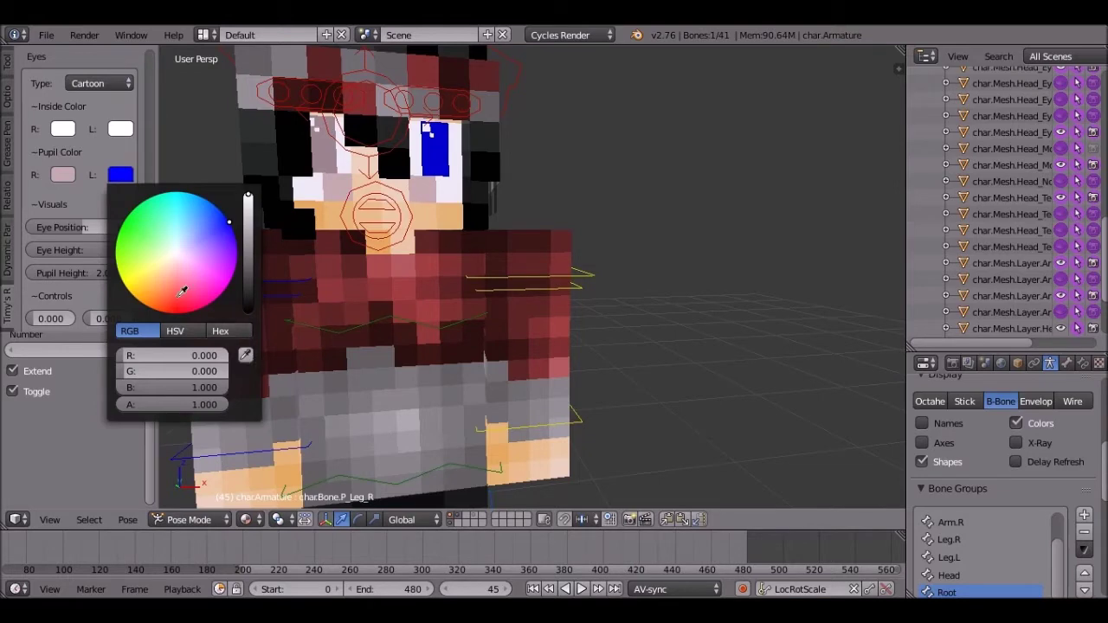
pyautogui.click(67, 178)
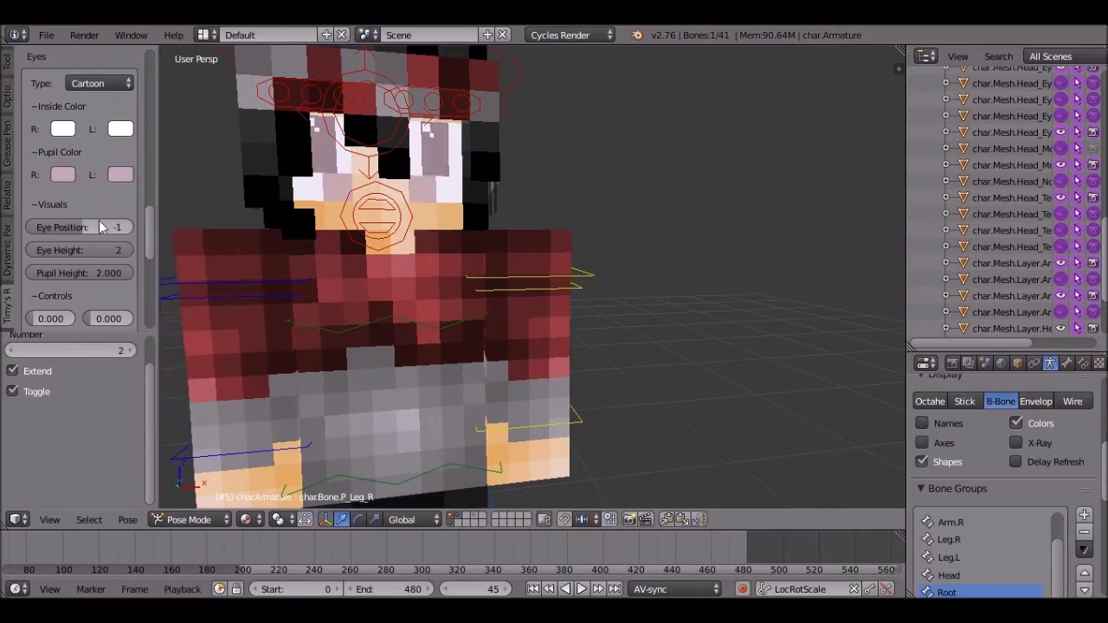
pyautogui.click(31, 227)
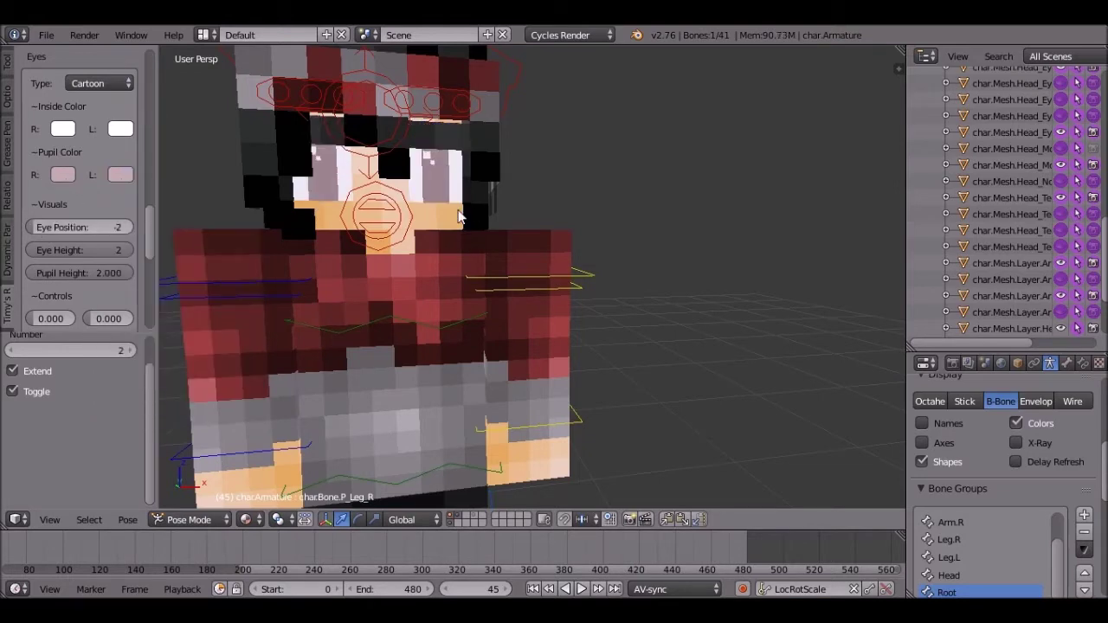
pyautogui.scroll(-4, 441, 214)
pyautogui.moveTo(441, 215); pyautogui.dragTo(469, 202, button='middle')
pyautogui.scroll(3, 368, 214)
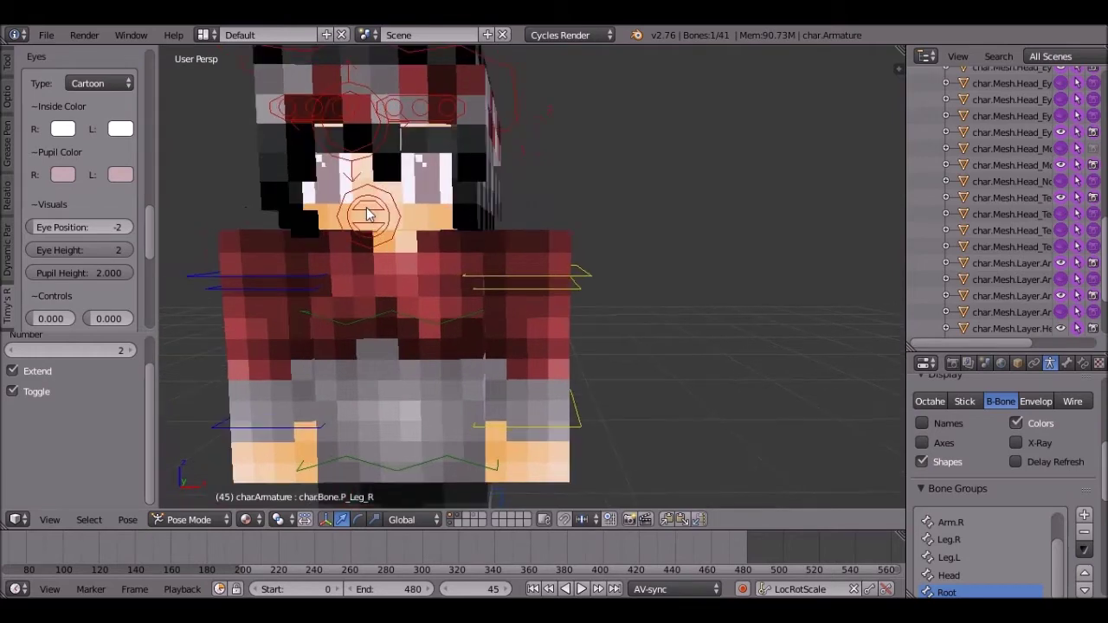
pyautogui.scroll(1, 368, 215)
pyautogui.rightClick(362, 218)
pyautogui.press('g')
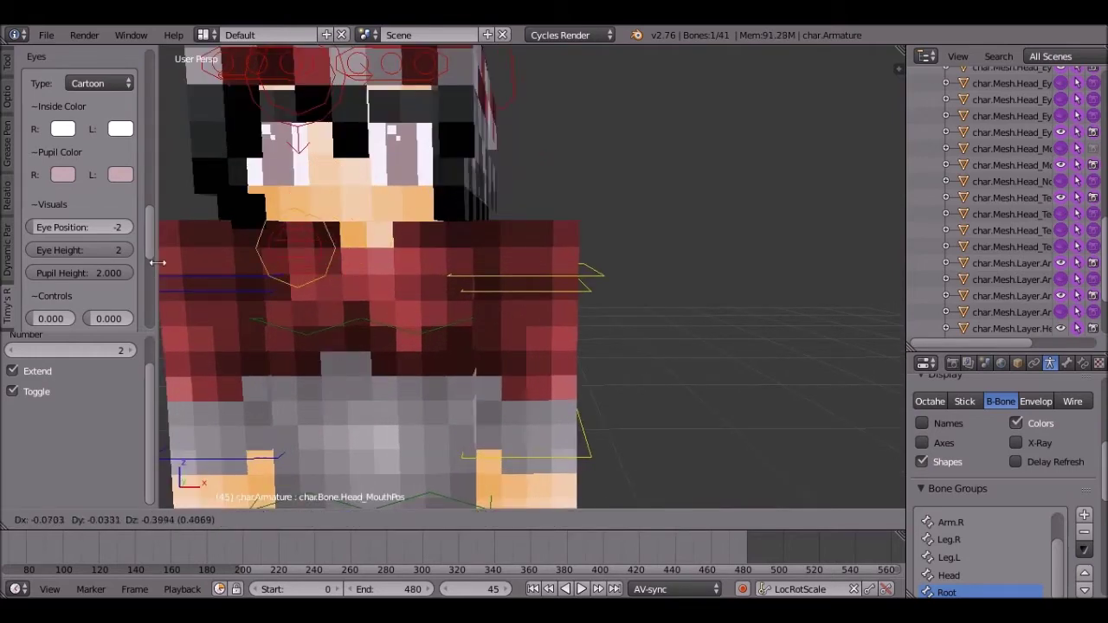
pyautogui.press('Escape')
# - Open the character's mouth by moving the Head_MouthControl bone down about 0.07
pyautogui.scroll(-8, 98, 263)
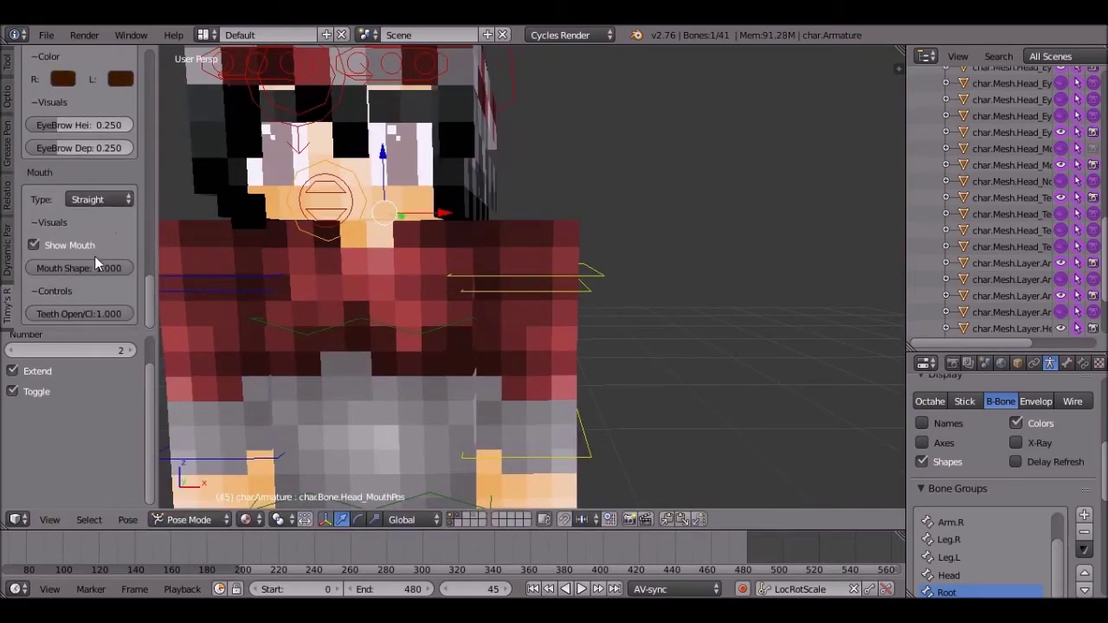
pyautogui.rightClick(329, 195)
pyautogui.press('g')
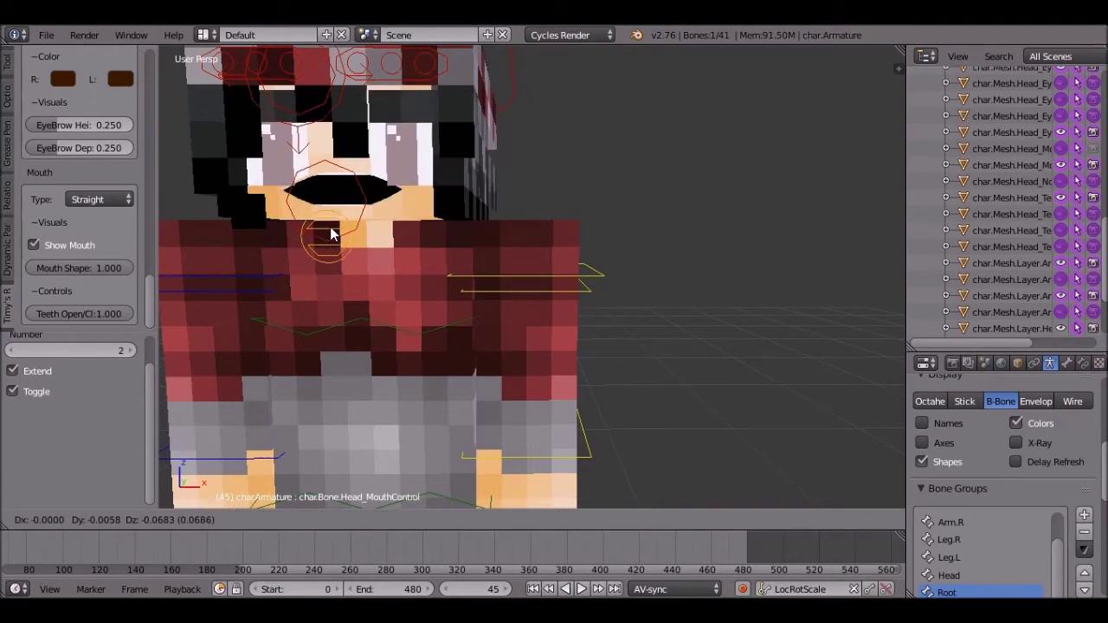
pyautogui.click(333, 235)
pyautogui.moveTo(332, 235); pyautogui.dragTo(347, 232, button='middle')
pyautogui.scroll(1, 398, 186)
pyautogui.scroll(2, 426, 164)
pyautogui.moveTo(432, 219); pyautogui.dragTo(452, 240, button='middle')
pyautogui.scroll(-1, 34, 406)
pyautogui.scroll(-1, 34, 407)
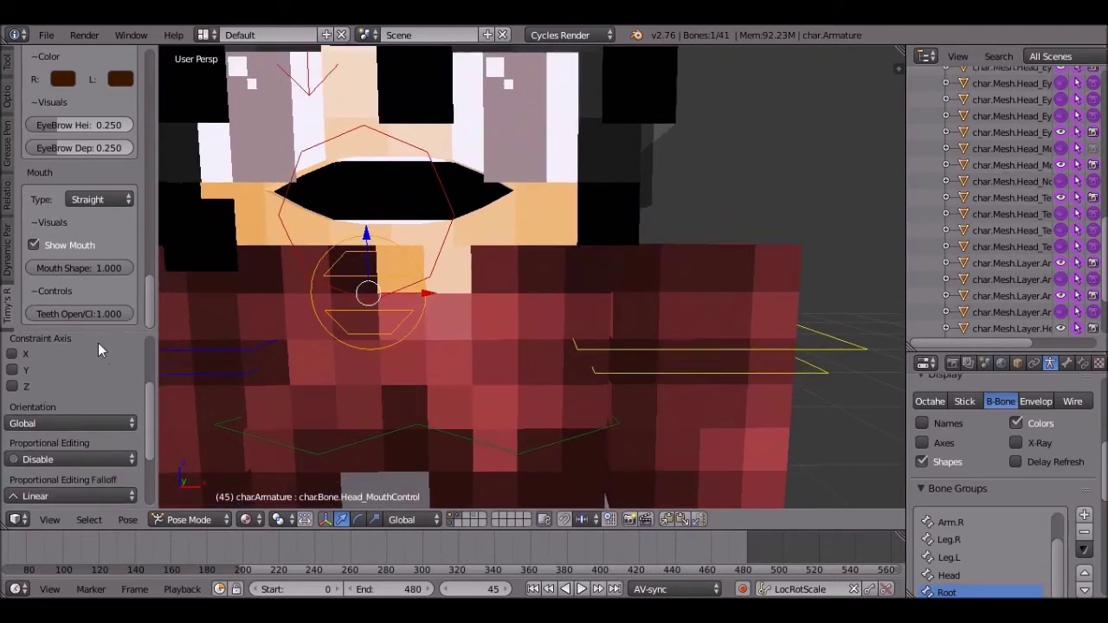
# - Set the mouth shape to 0.886 and move the mouth control bone further down
pyautogui.moveTo(74, 267); pyautogui.dragTo(52, 267)
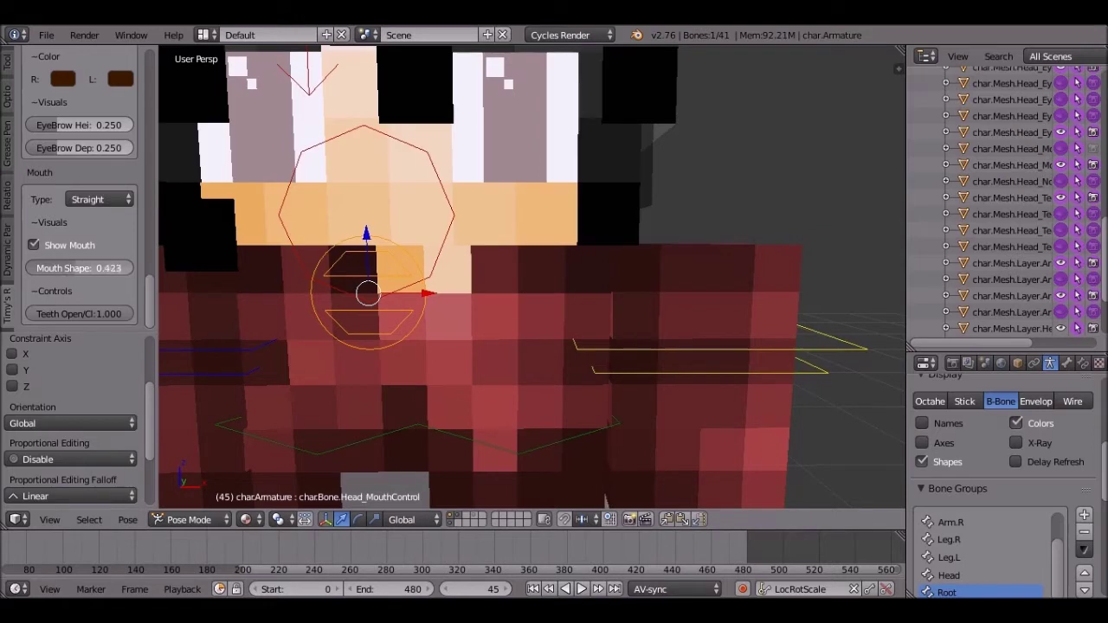
pyautogui.moveTo(104, 268); pyautogui.dragTo(121, 267)
pyautogui.press('g')
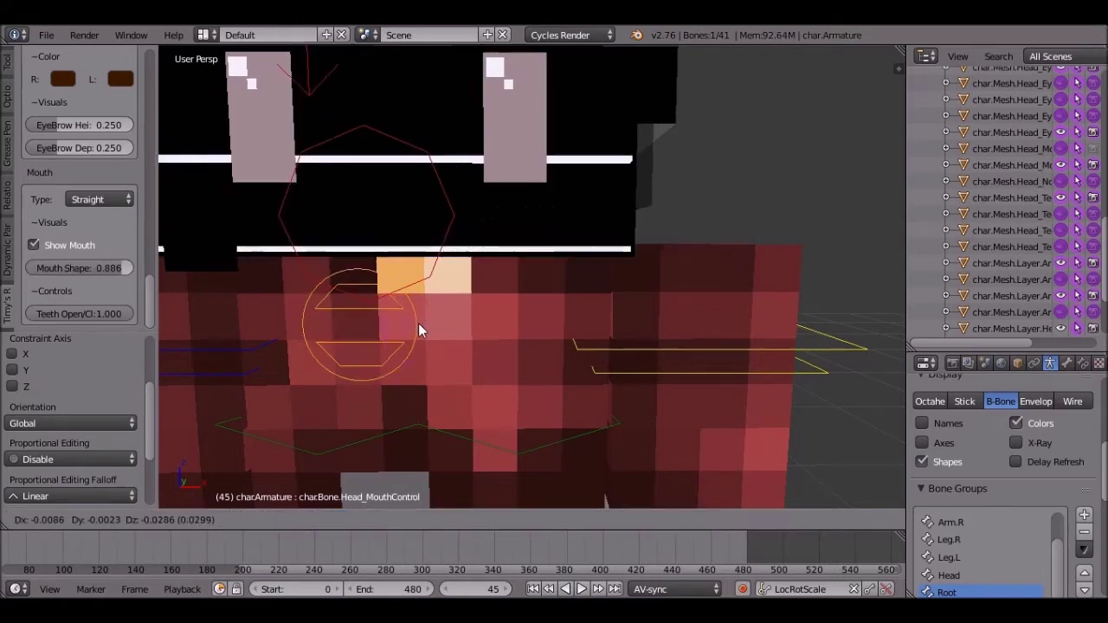
pyautogui.click(429, 322)
# - Try to restore the missing head by turning on viewport visibility for the arm and head meshes in the Outliner
pyautogui.scroll(-5, 406, 277)
pyautogui.moveTo(397, 245); pyautogui.dragTo(446, 305, button='middle')
pyautogui.scroll(10, 1069, 223)
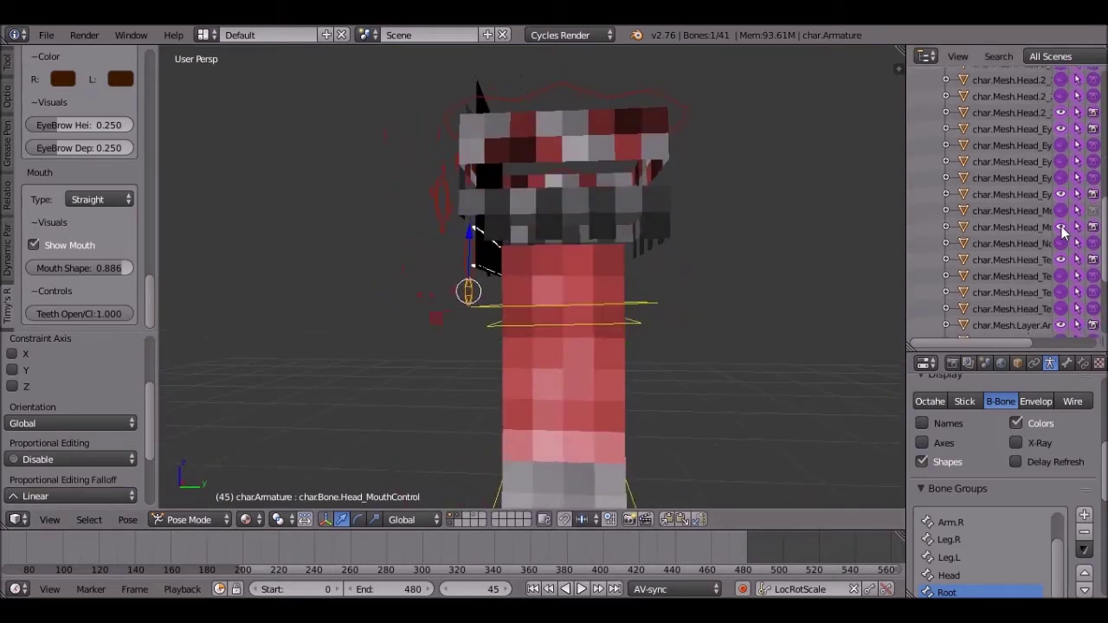
pyautogui.moveTo(1060, 155); pyautogui.dragTo(1064, 348)
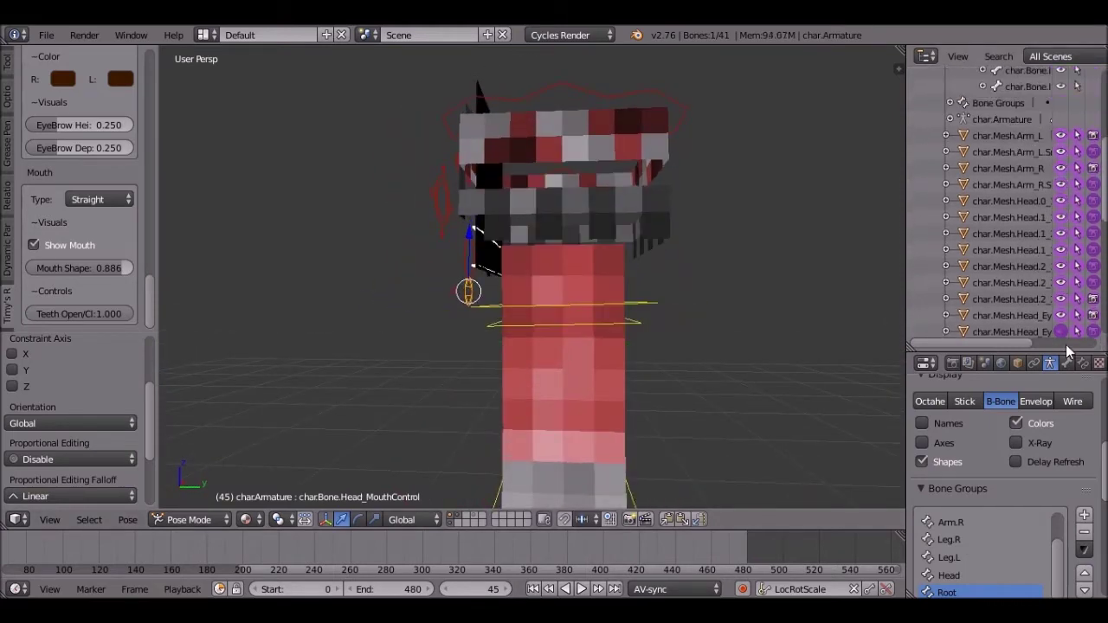
pyautogui.scroll(-4, 1063, 257)
pyautogui.moveTo(558, 98); pyautogui.dragTo(668, 105, button='middle')
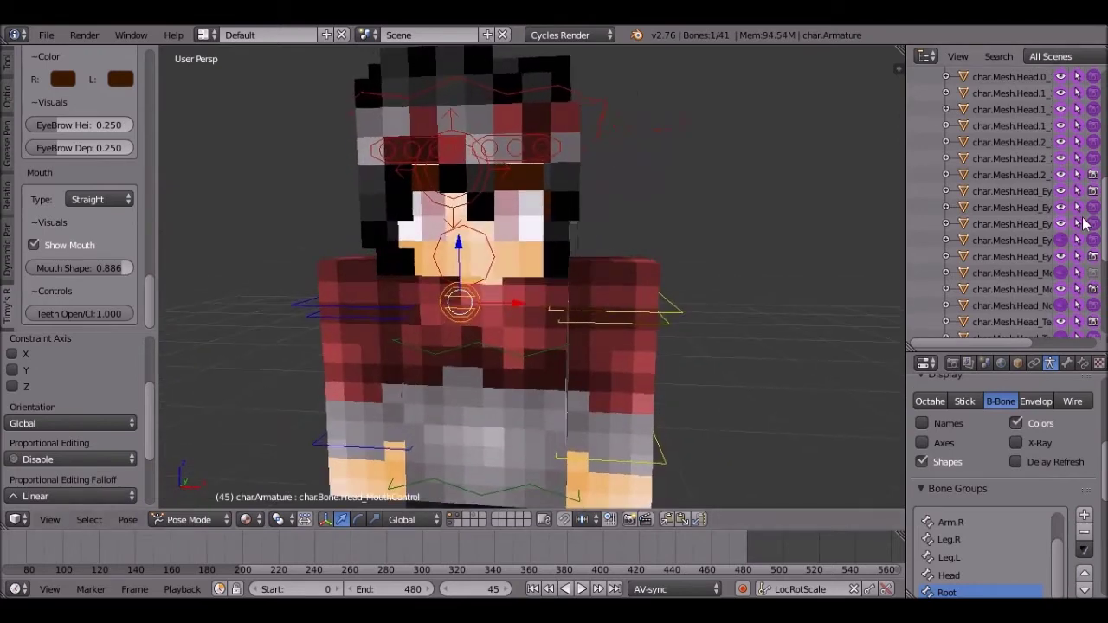
# - Set the mouth shape to 0.480 and lower the mouth slightly along Z with the Head_MouthPos bone
pyautogui.moveTo(91, 268); pyautogui.dragTo(9, 269)
pyautogui.moveTo(76, 273); pyautogui.dragTo(86, 274)
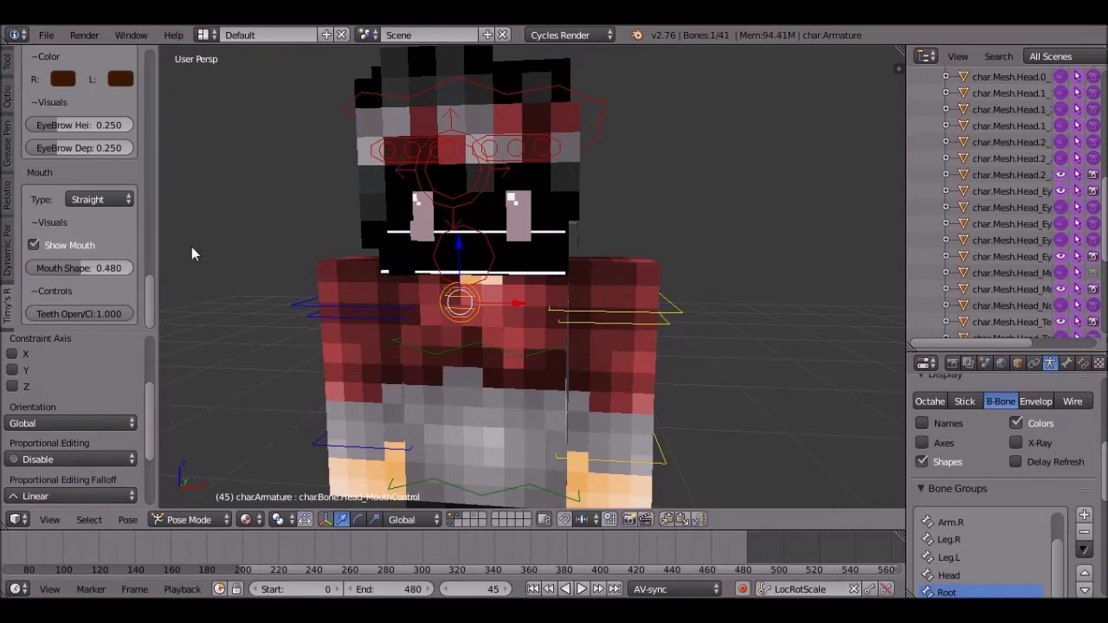
pyautogui.scroll(4, 417, 248)
pyautogui.press('g')
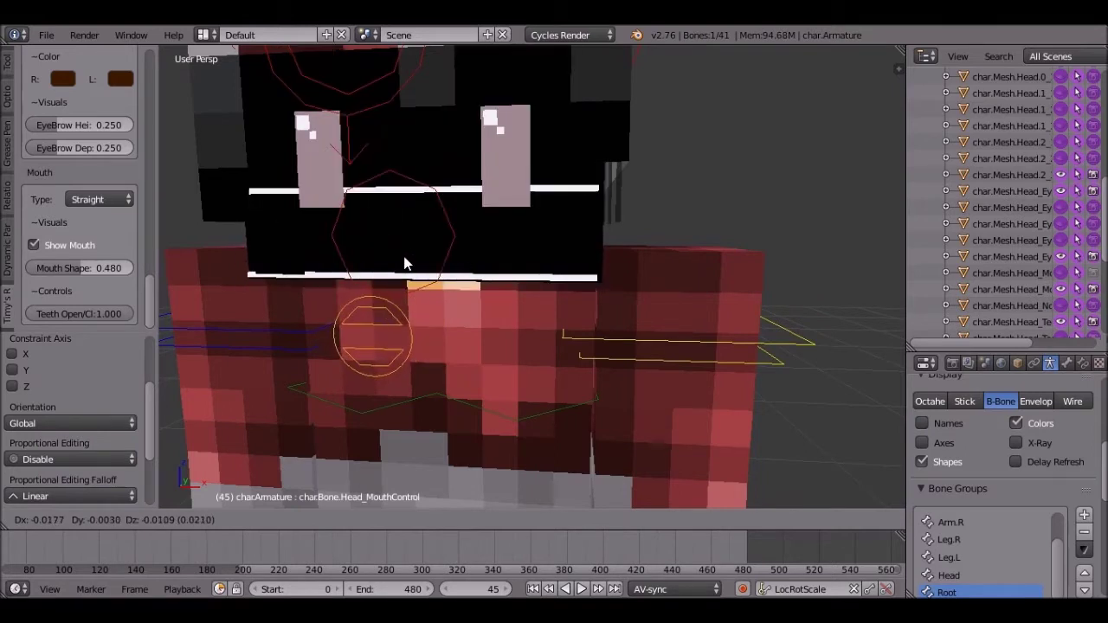
pyautogui.rightClick(436, 218)
pyautogui.rightClick(458, 214)
pyautogui.press('g')
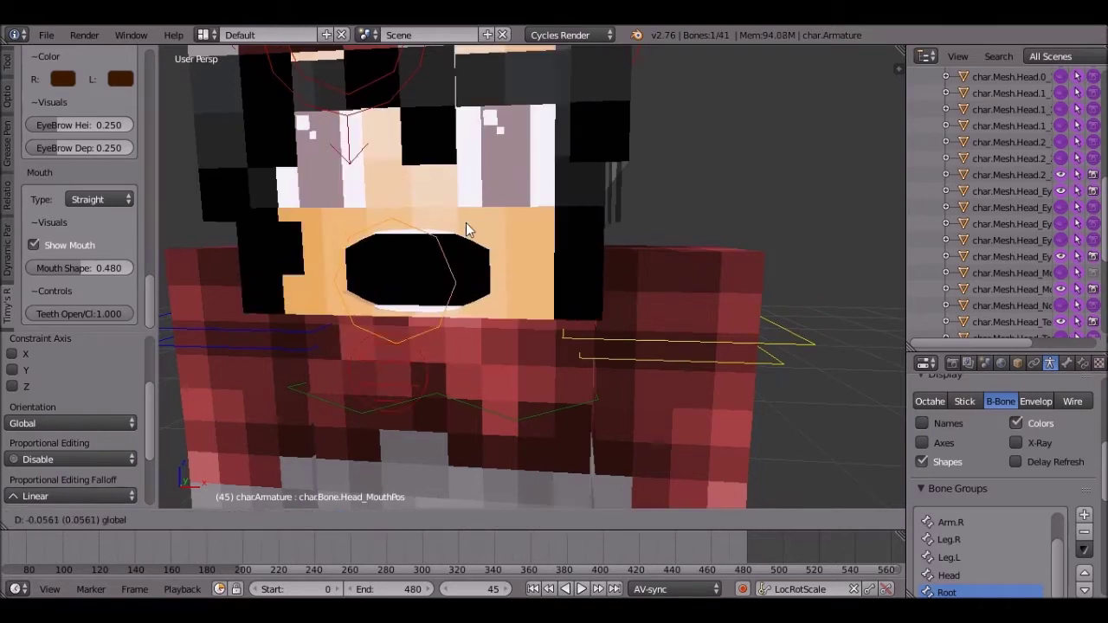
pyautogui.click(468, 213)
pyautogui.moveTo(468, 213); pyautogui.dragTo(514, 179, button='middle')
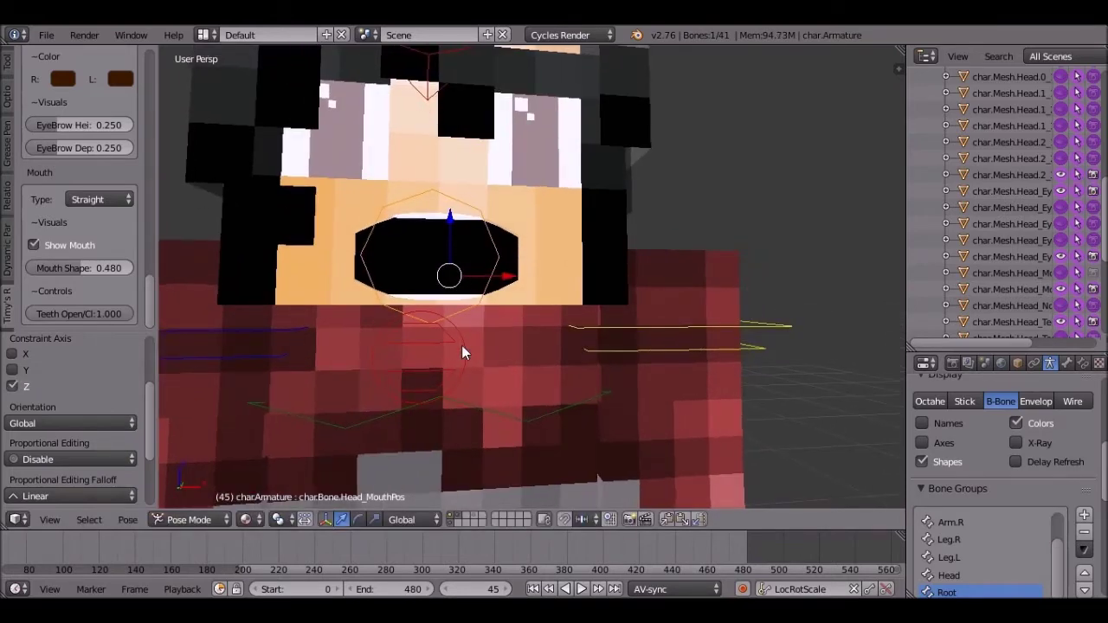
# - Narrow the open mouth by moving the Head_MouthControl bone up about 0.07
pyautogui.rightClick(461, 346)
pyautogui.press('g')
pyautogui.rightClick(465, 330)
pyautogui.rightClick(466, 328)
pyautogui.press('g')
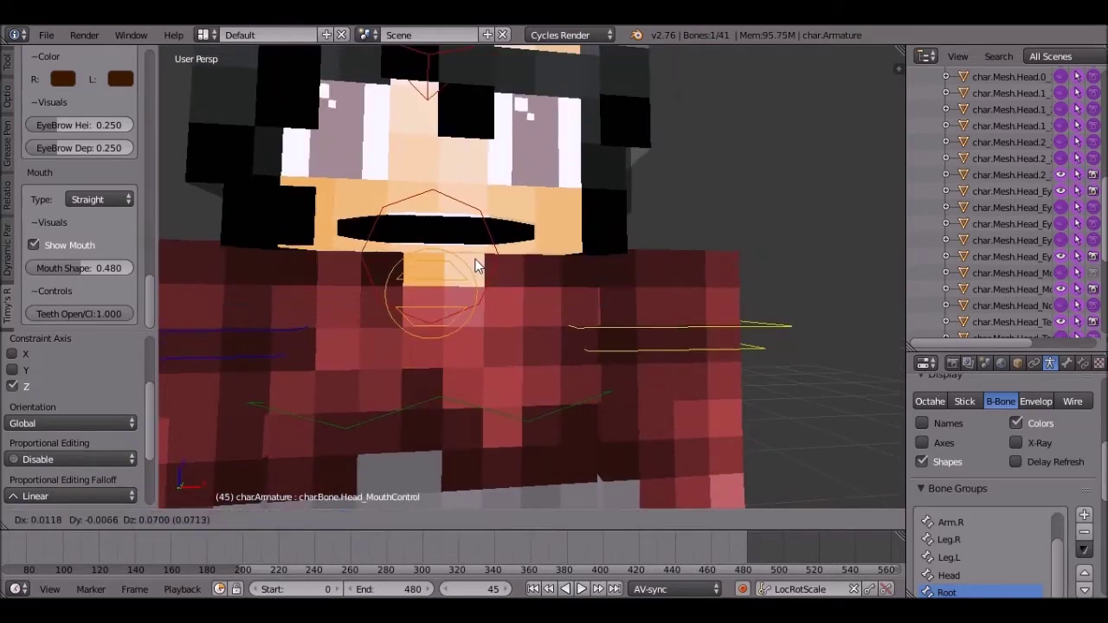
pyautogui.click(477, 265)
# - Set the mouth shape to 0.407
pyautogui.moveTo(122, 273); pyautogui.dragTo(90, 272)
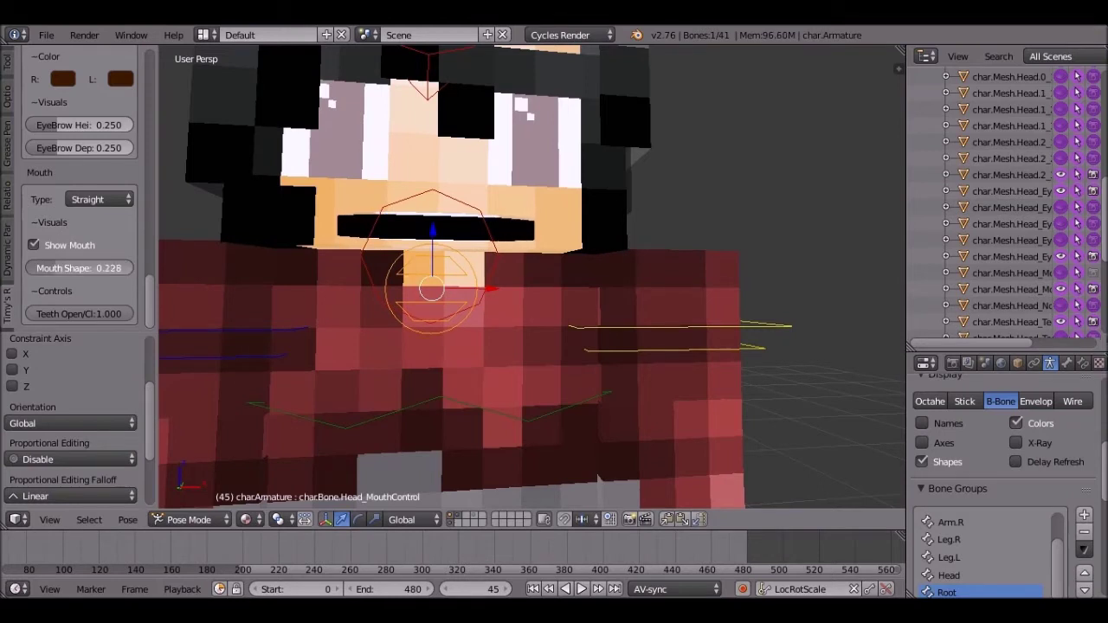
pyautogui.moveTo(50, 268); pyautogui.dragTo(74, 268)
pyautogui.scroll(-6, 236, 248)
pyautogui.scroll(5, 370, 260)
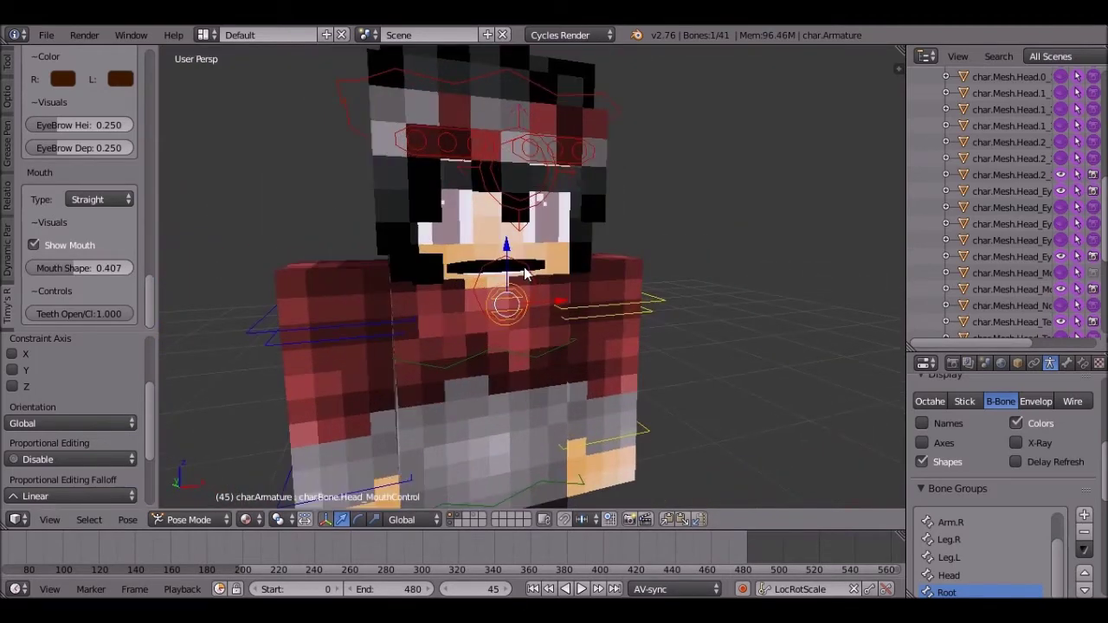
# - Close the mouth by moving the mouth control bone up to the center of the mouth position ring
pyautogui.scroll(1, 523, 267)
pyautogui.rightClick(526, 269)
pyautogui.moveTo(499, 223); pyautogui.dragTo(479, 209)
pyautogui.moveTo(476, 301); pyautogui.dragTo(446, 298, button='middle')
pyautogui.rightClick(468, 300)
# - Play the animation from frame 45 with the timeline zoomed out to its full range
pyautogui.scroll(-2, 446, 298)
pyautogui.scroll(-4, 433, 536)
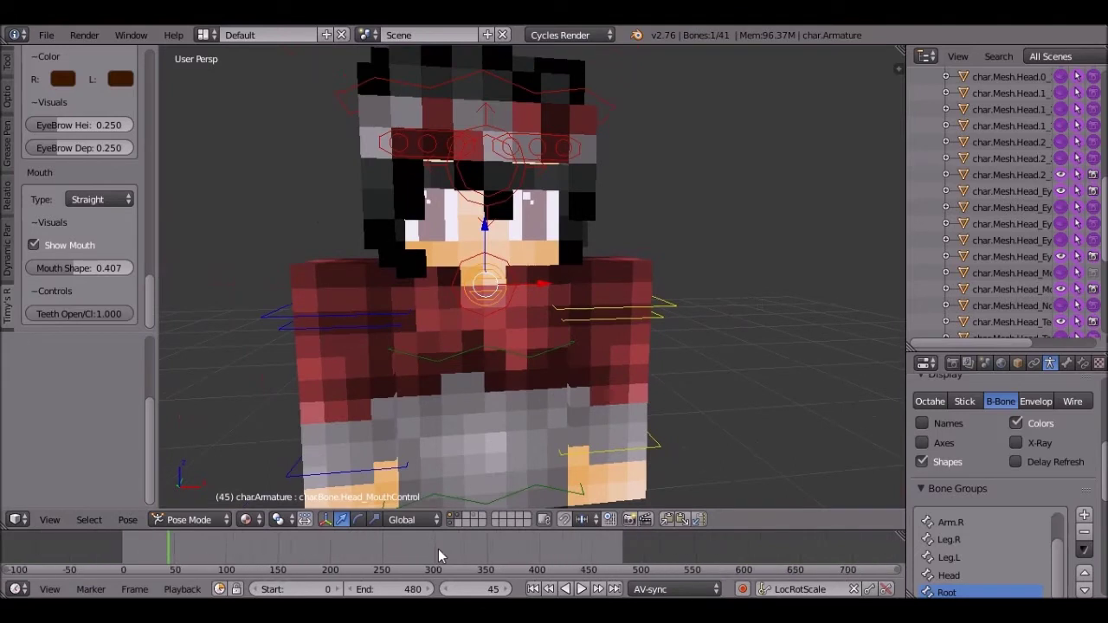
pyautogui.moveTo(508, 552); pyautogui.dragTo(513, 553, button='middle')
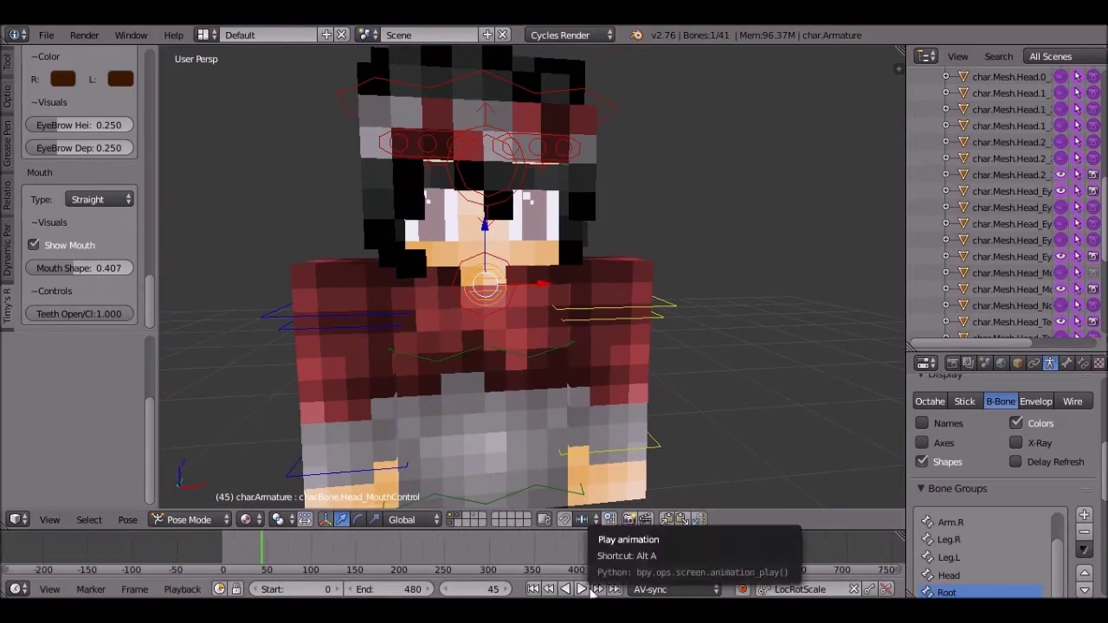
pyautogui.click(582, 589)
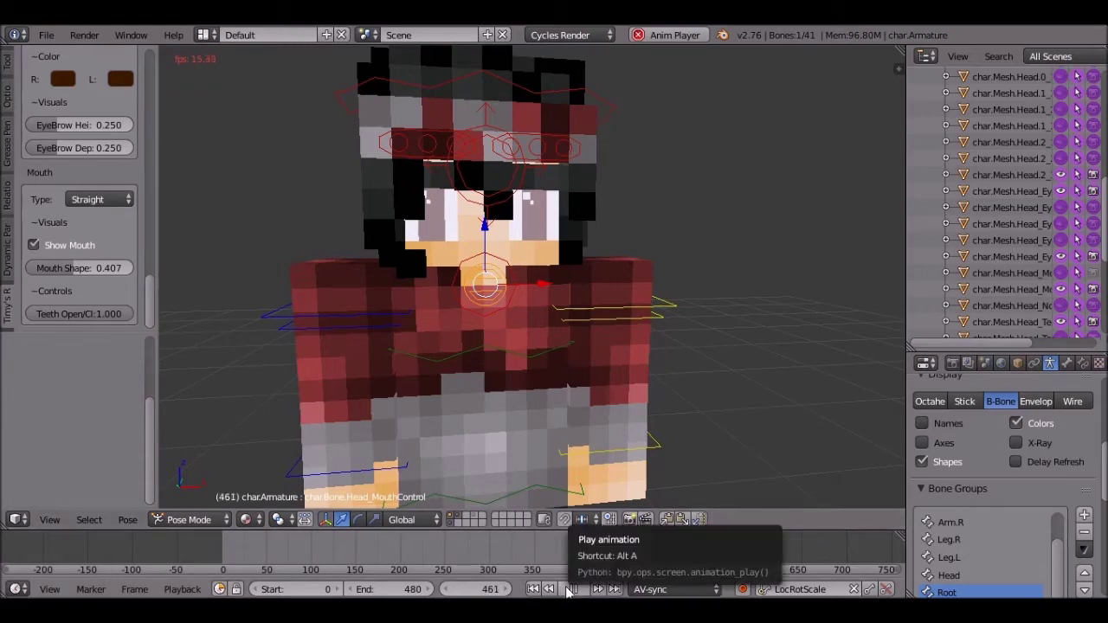
# - Stop the animation playback and display the character's upper body in front orthographic view
pyautogui.click(571, 587)
pyautogui.scroll(-7, 606, 363)
pyautogui.moveTo(606, 364)
pyautogui.mouseDown(button='middle')
pyautogui.moveTo(471, 382)
pyautogui.moveTo(588, 360)
pyautogui.mouseUp(button='middle')
pyautogui.scroll(-2, 588, 360)
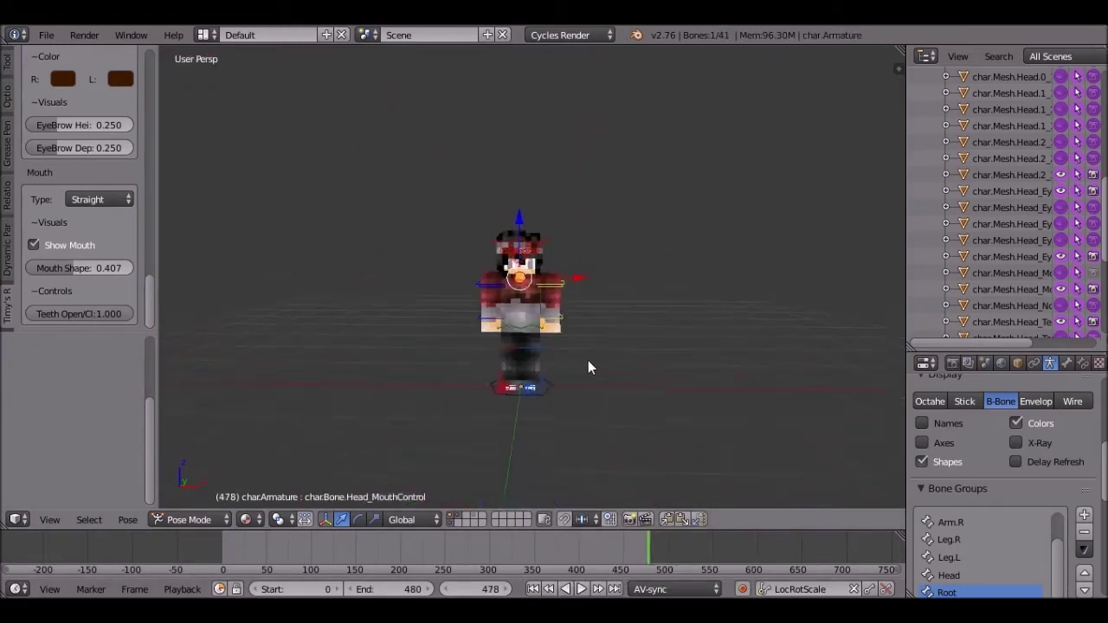
pyautogui.scroll(4, 588, 364)
pyautogui.scroll(2, 588, 362)
pyautogui.press('KP_1')
pyautogui.scroll(3, 576, 359)
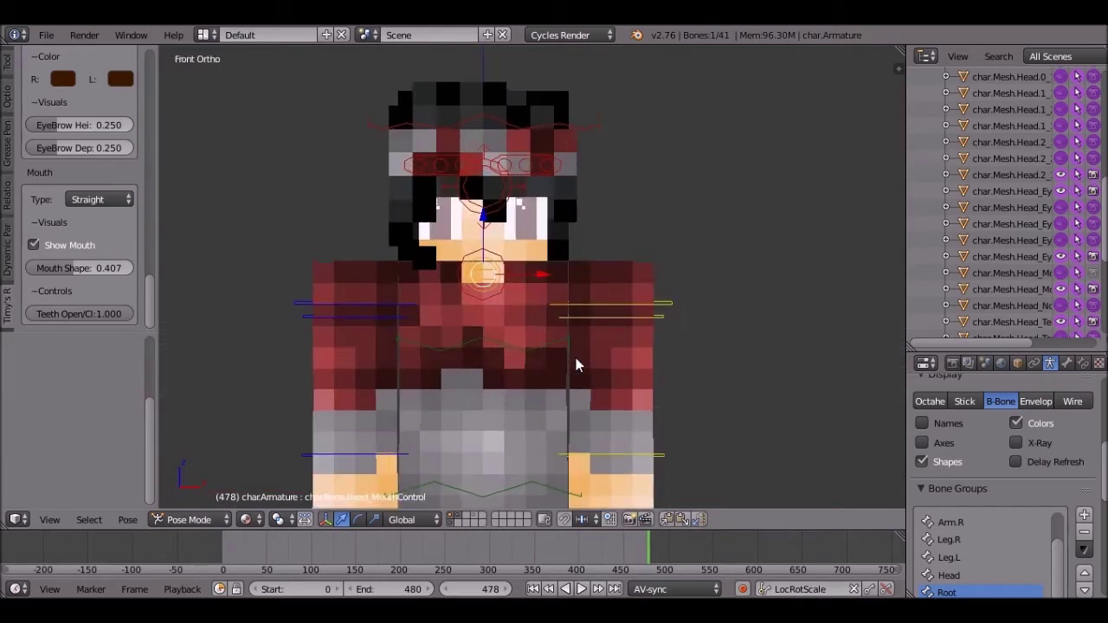
pyautogui.scroll(-2, 462, 292)
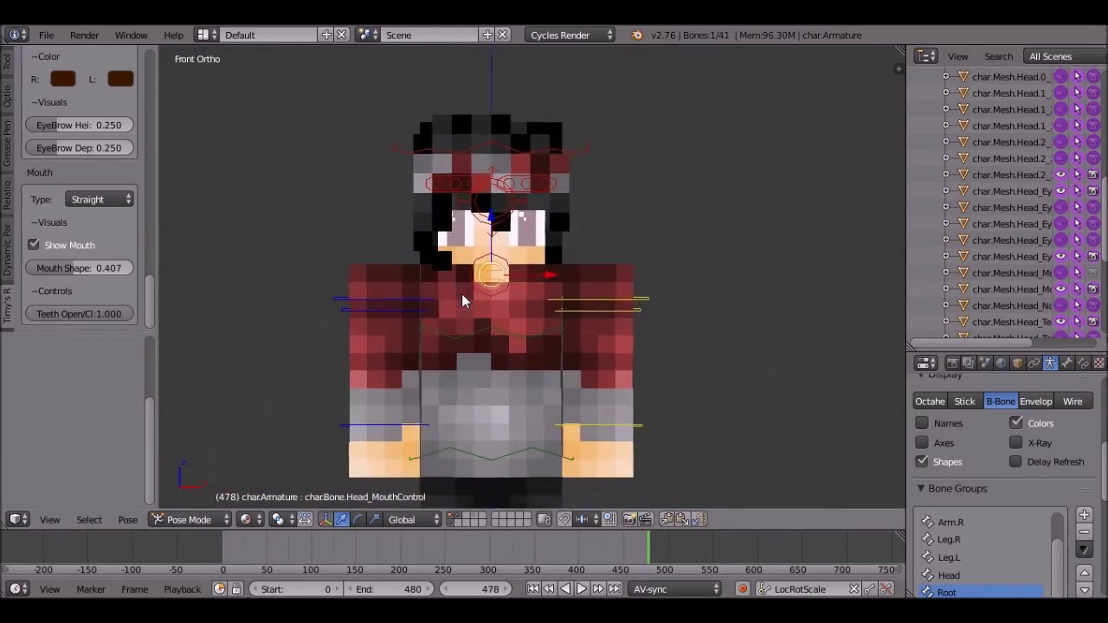
pyautogui.scroll(1, 617, 296)
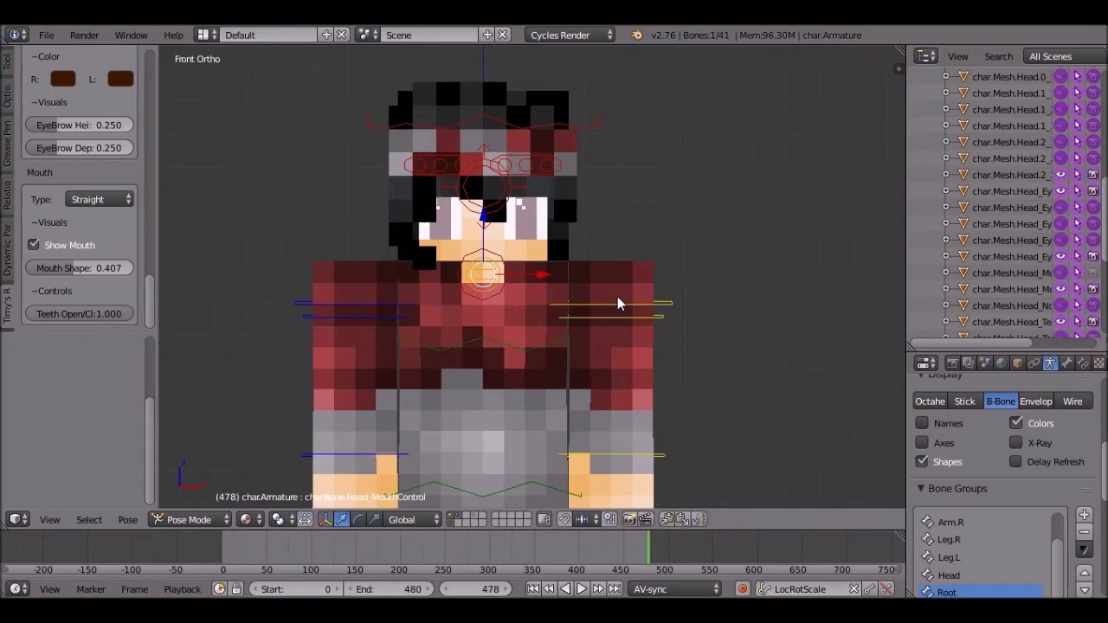
# - Select the left upper arm bone and inspect the face and mouth controls up close
pyautogui.rightClick(617, 296)
pyautogui.scroll(4, 518, 143)
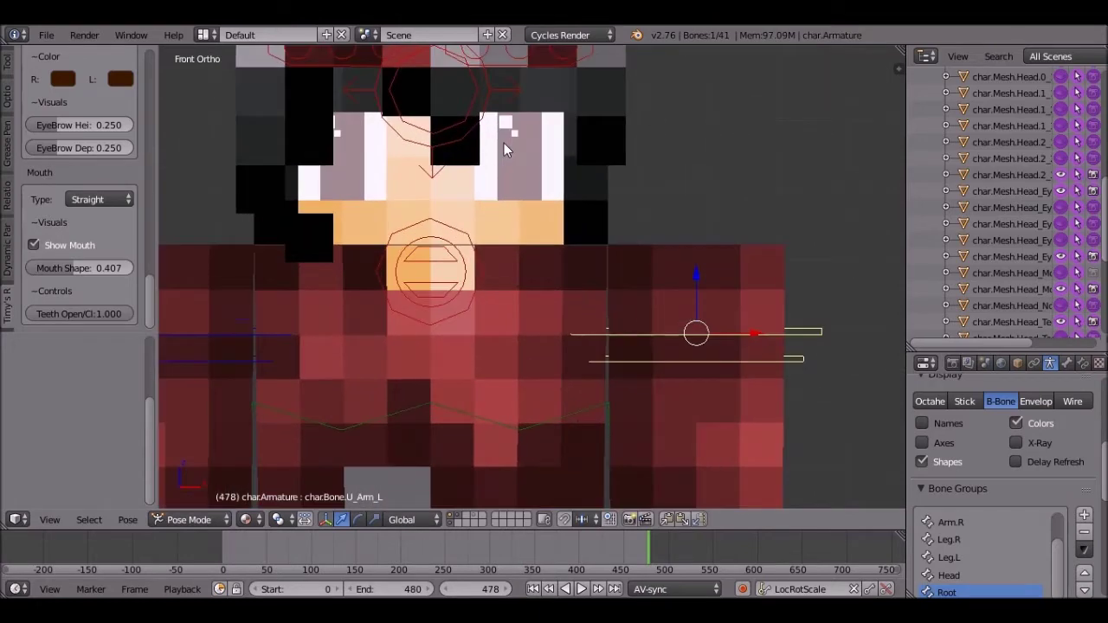
pyautogui.scroll(3, 410, 228)
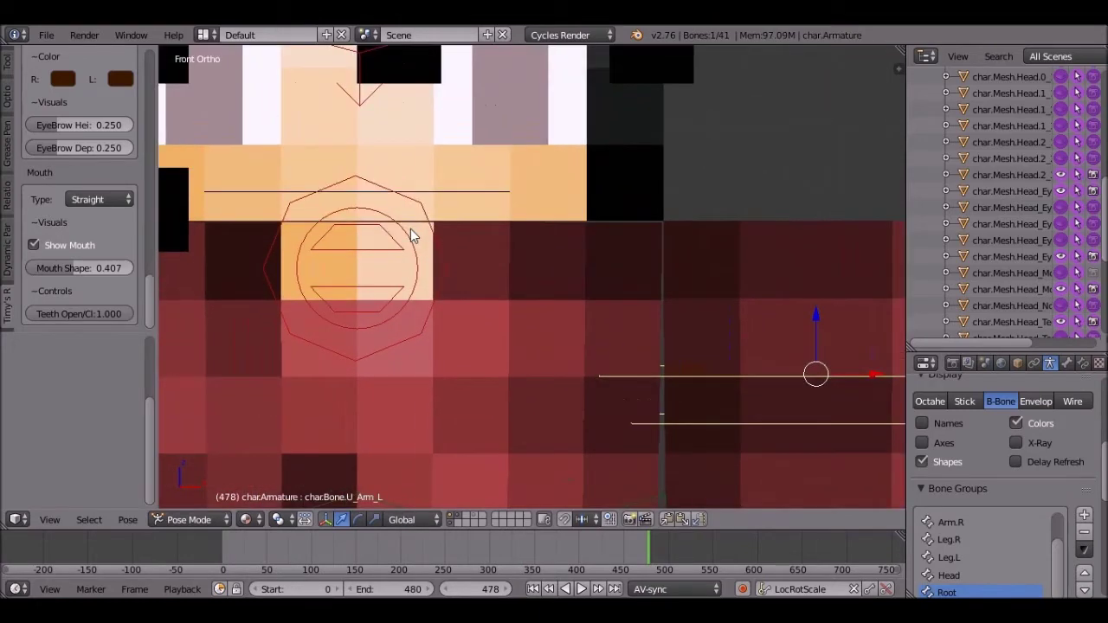
pyautogui.scroll(-2, 410, 229)
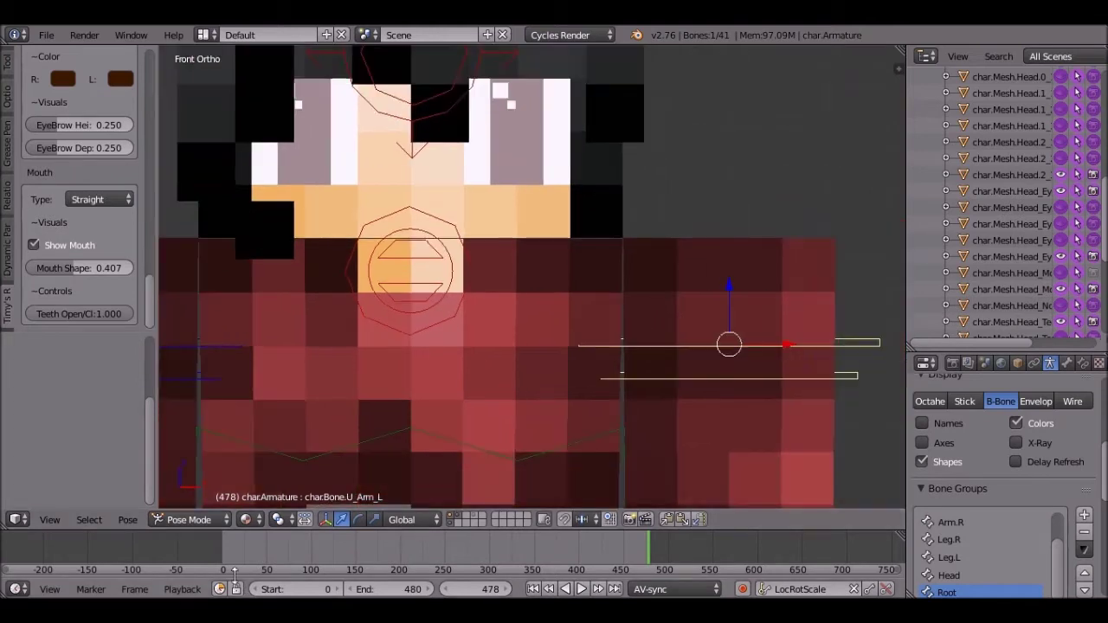
# - Play the animation from the start of the frame range with the timeline showing roughly its first 200 frames
pyautogui.click(203, 552)
pyautogui.scroll(6, 203, 552)
pyautogui.moveTo(204, 551); pyautogui.dragTo(424, 581, button='middle')
pyautogui.scroll(10, 302, 543)
pyautogui.moveTo(309, 552); pyautogui.dragTo(429, 572, button='middle')
pyautogui.click(581, 588)
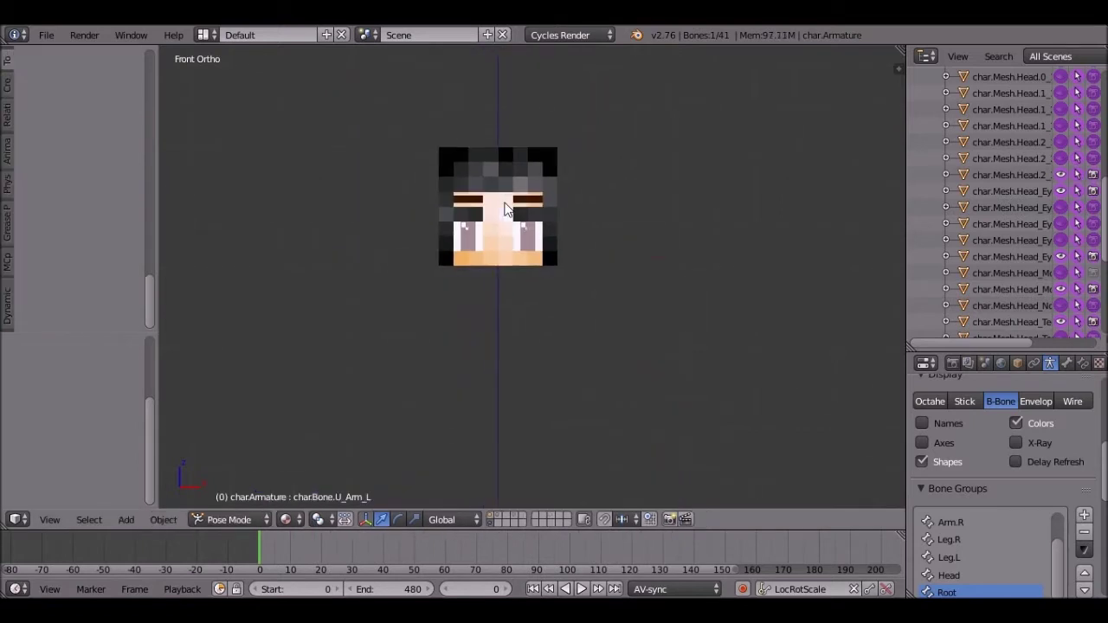
# - Move the character armature to the layer holding the head in Object Mode, and display only that layer
pyautogui.press('2')
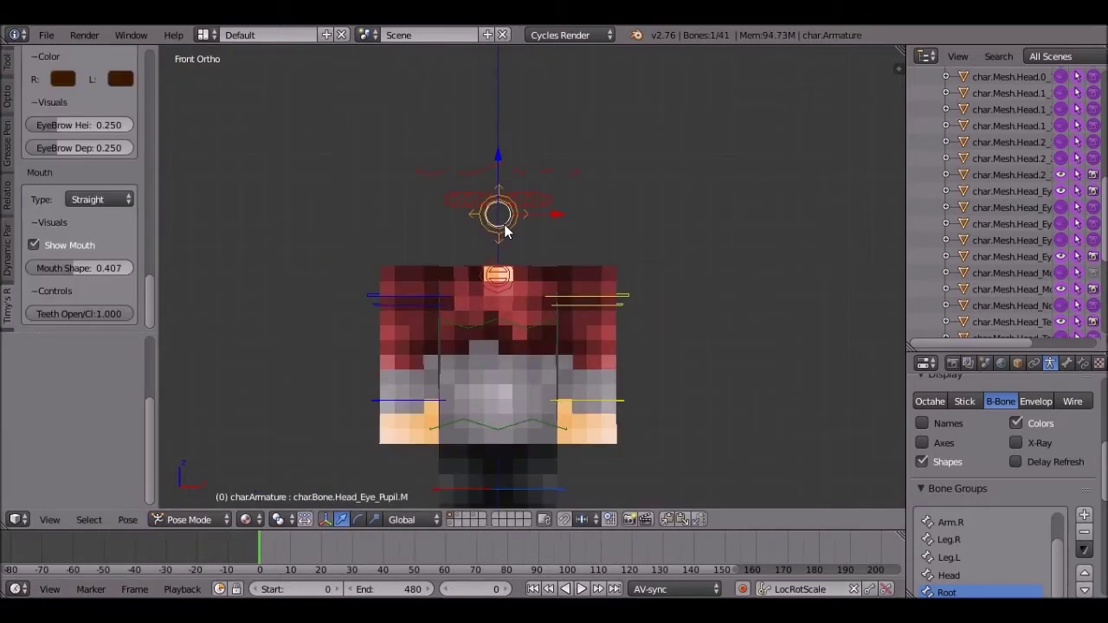
pyautogui.hotkey('ctrl', 'Tab')
pyautogui.press('m')
pyautogui.click(685, 303)
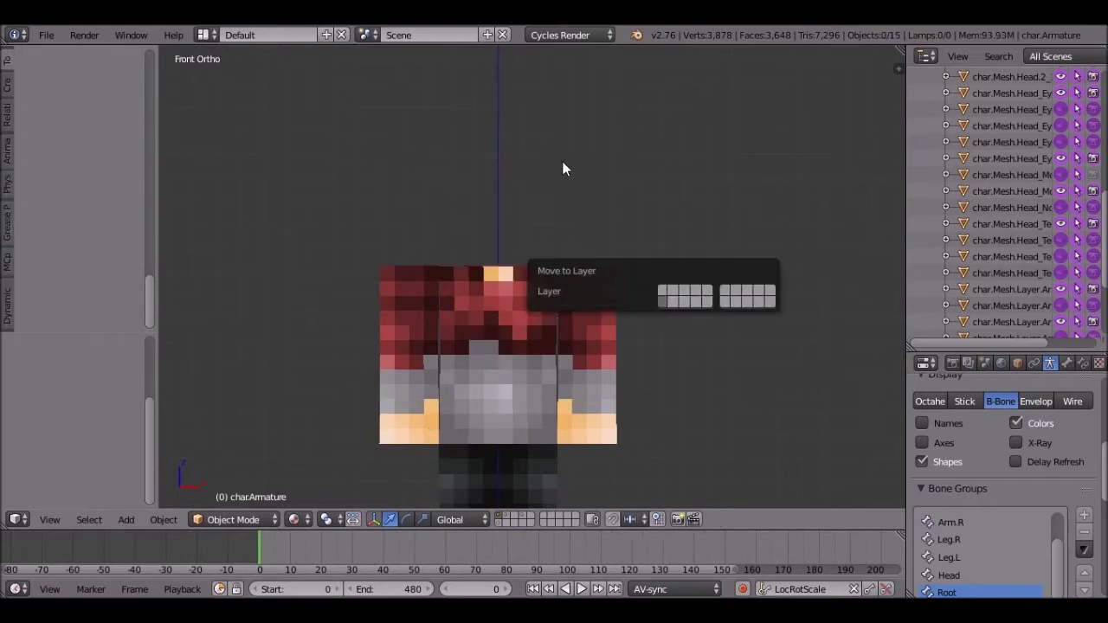
pyautogui.click(515, 523)
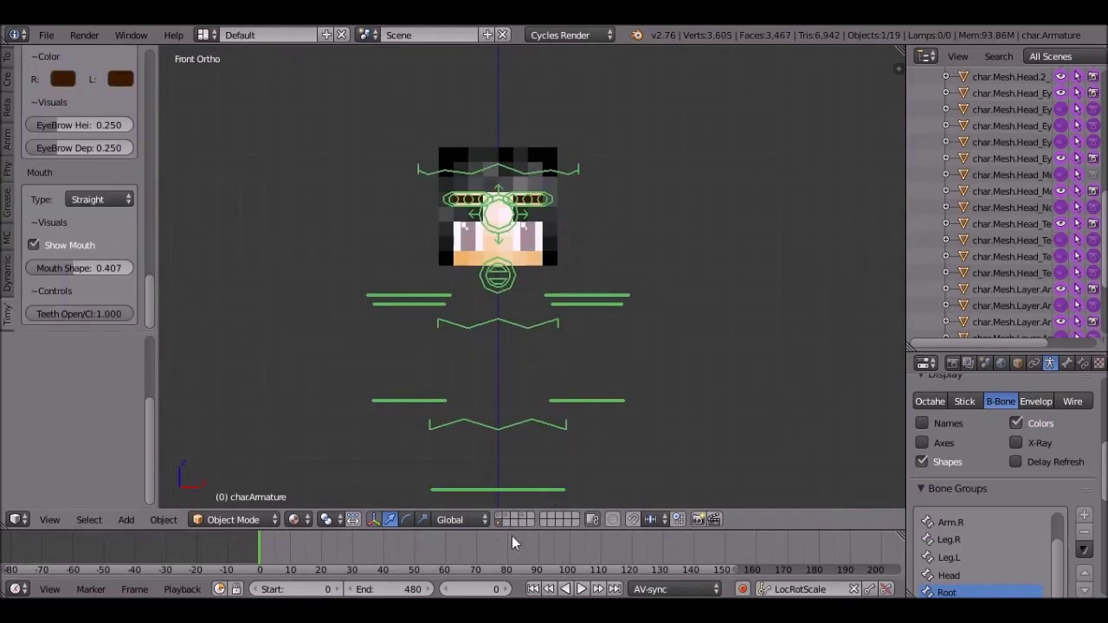
# - Switch the viewport to wireframe and, in Pose Mode, nudge the Head_MouthPos bone vertically just below the head
pyautogui.click(581, 588)
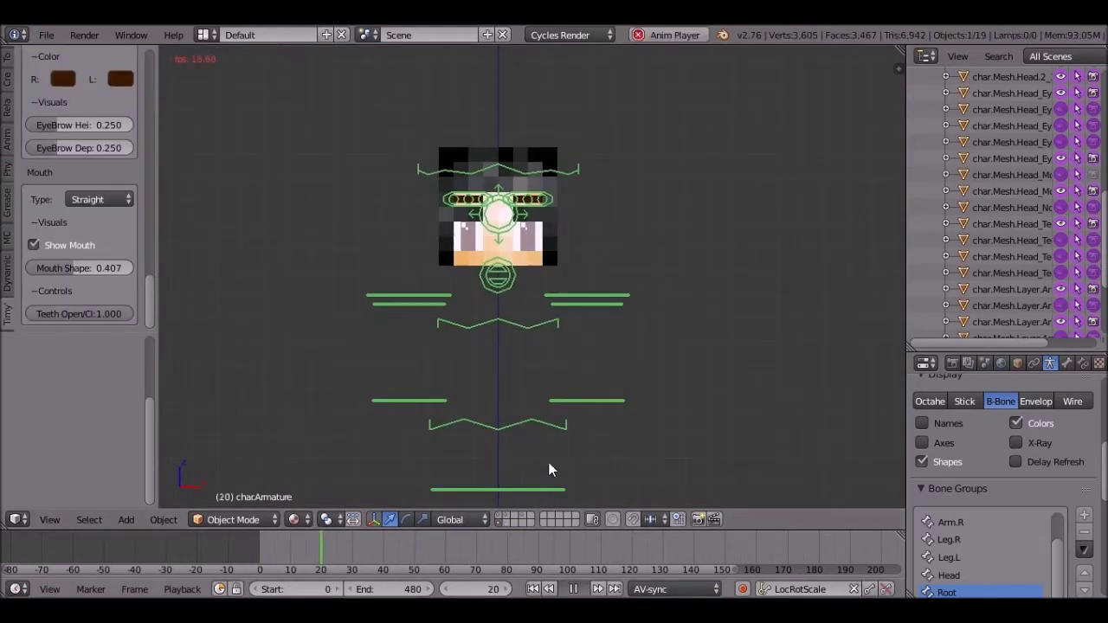
pyautogui.press('z')
pyautogui.scroll(6, 487, 305)
pyautogui.keyDown('shift'); pyautogui.moveTo(488, 306); pyautogui.dragTo(525, 393, button='middle'); pyautogui.keyUp('shift')
pyautogui.scroll(-4, 506, 350)
pyautogui.hotkey('ctrl', 'Tab')
pyautogui.rightClick(519, 322)
pyautogui.press('g')
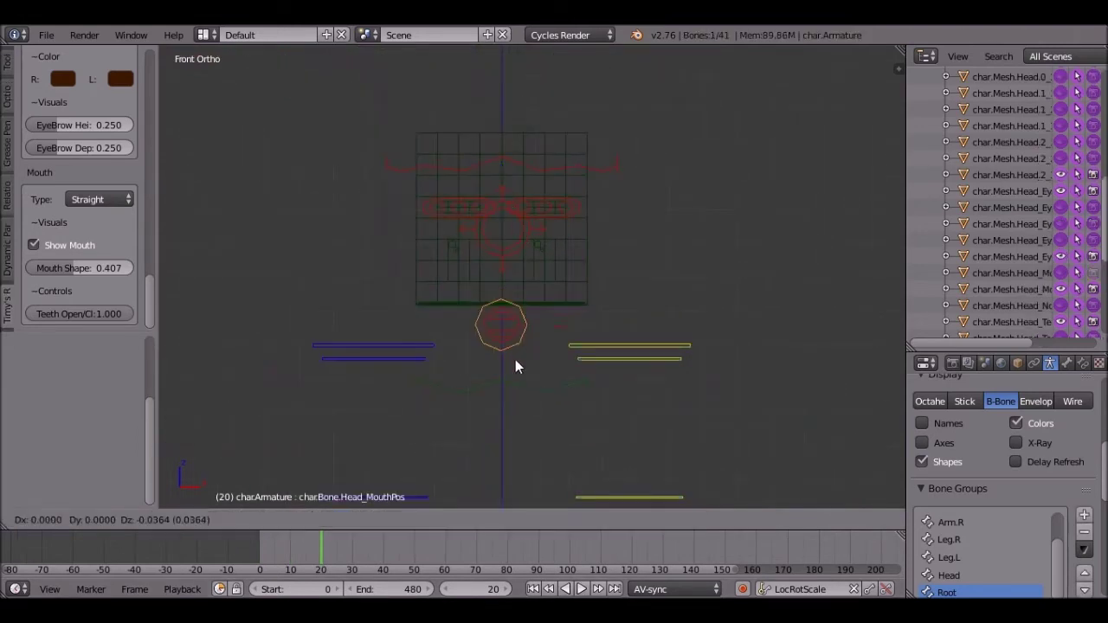
pyautogui.click(517, 338)
# - Play and scrub repeatedly through the early frames to find where the mouth movement should begin, stopping at frame 46
pyautogui.click(581, 589)
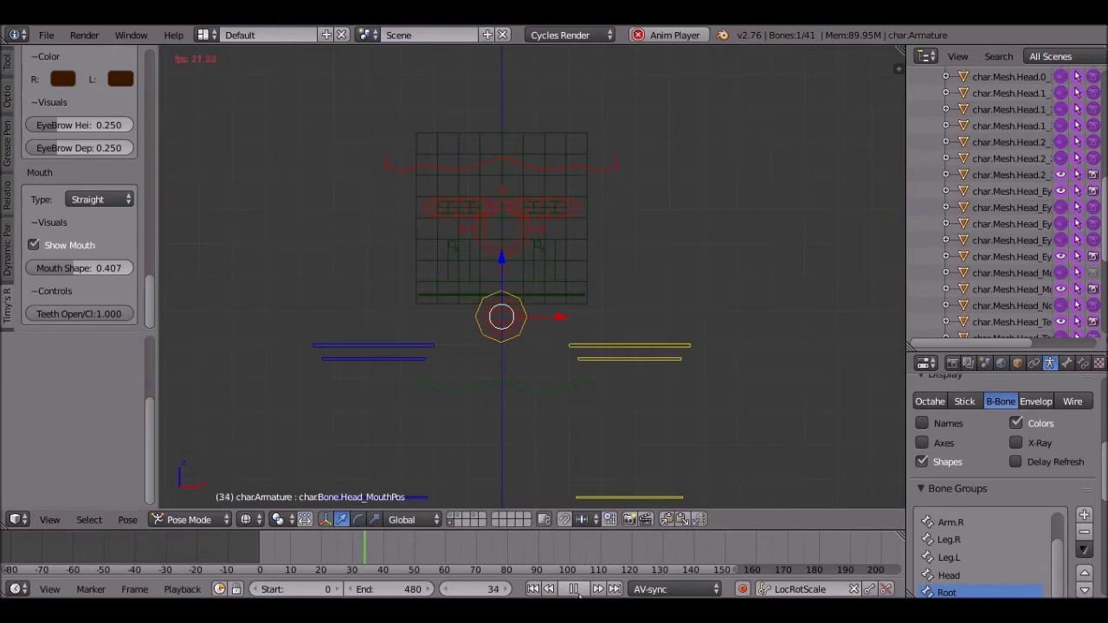
pyautogui.scroll(4, 524, 287)
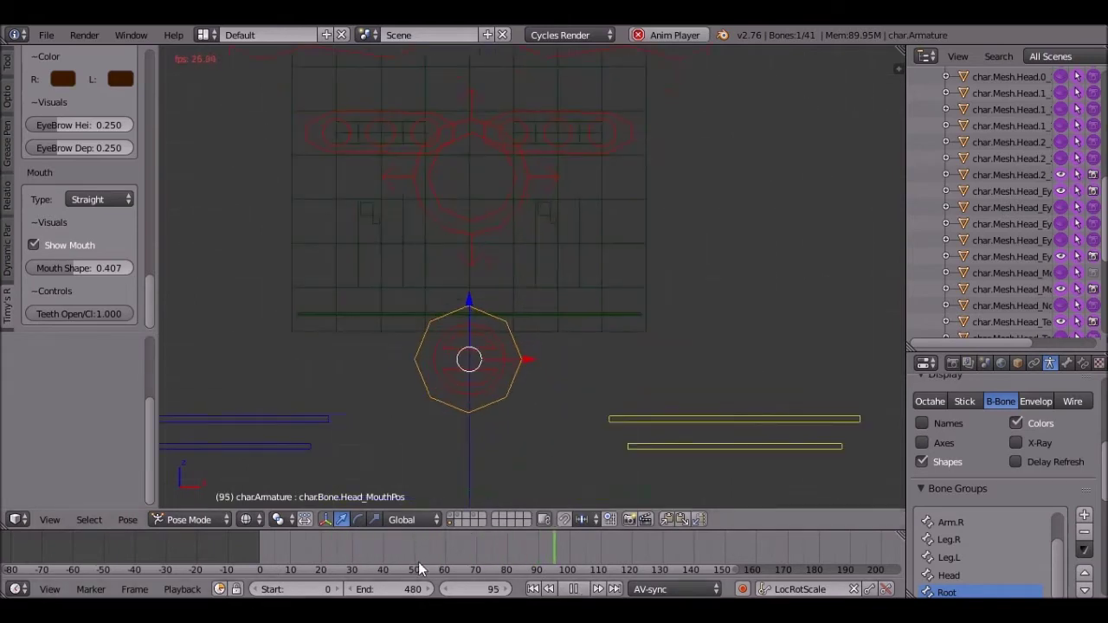
pyautogui.click(355, 564)
pyautogui.click(598, 588)
pyautogui.click(574, 588)
pyautogui.click(365, 549)
pyautogui.click(581, 588)
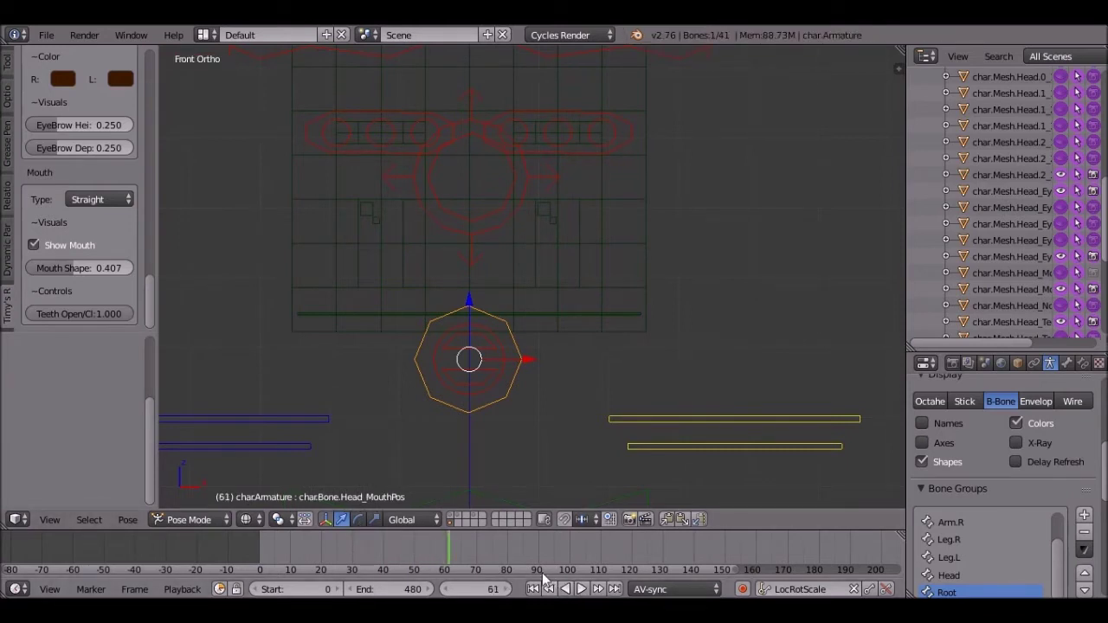
pyautogui.hotkey('alt', 'a')
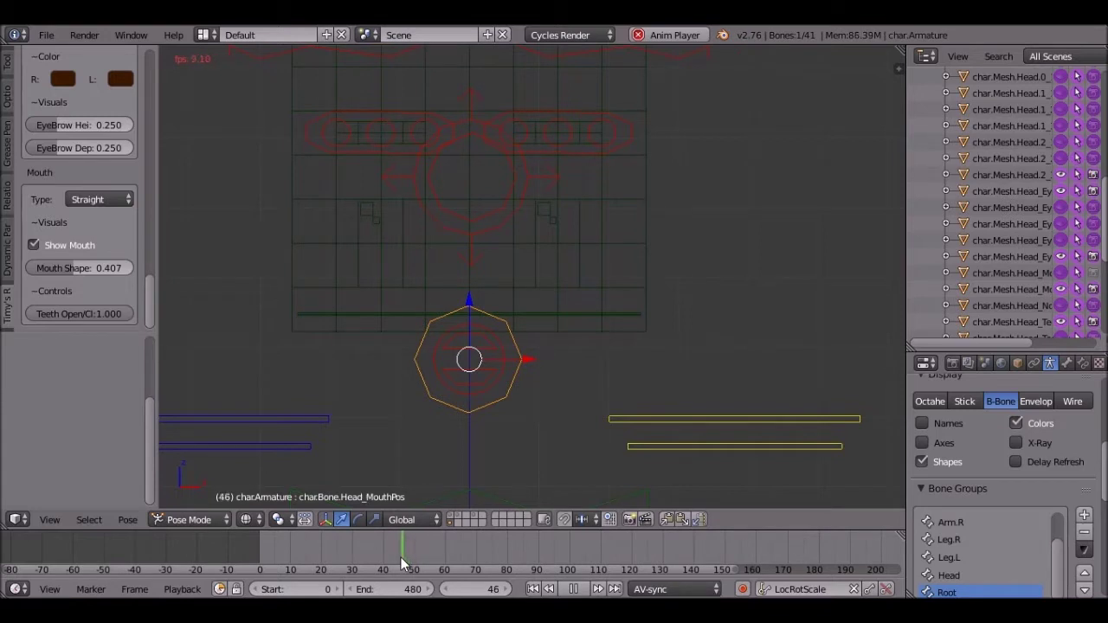
pyautogui.hotkey('alt', 'a')
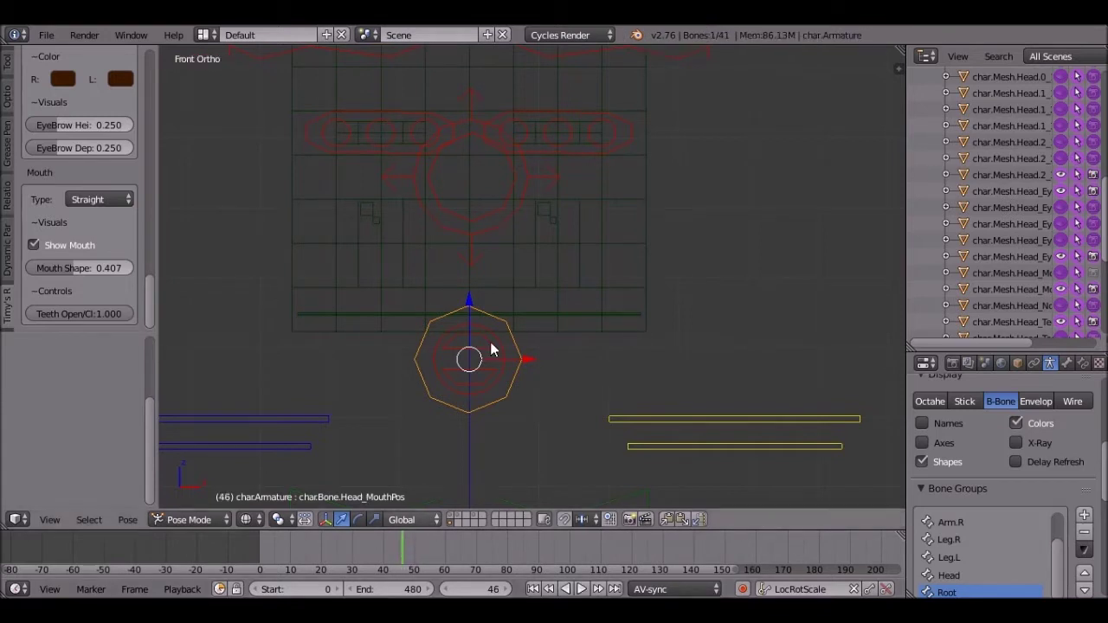
# - Enable automatic keying and insert LocRotScale keyframes for the Head_MouthControl bone at frames 46 and 43
pyautogui.rightClick(490, 349)
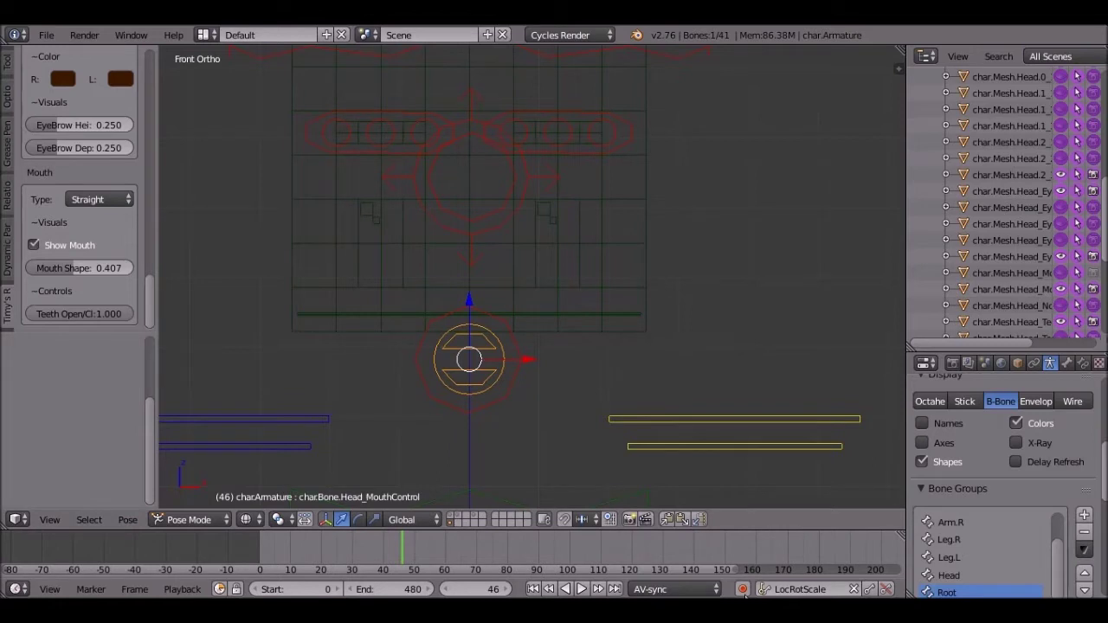
pyautogui.press('i')
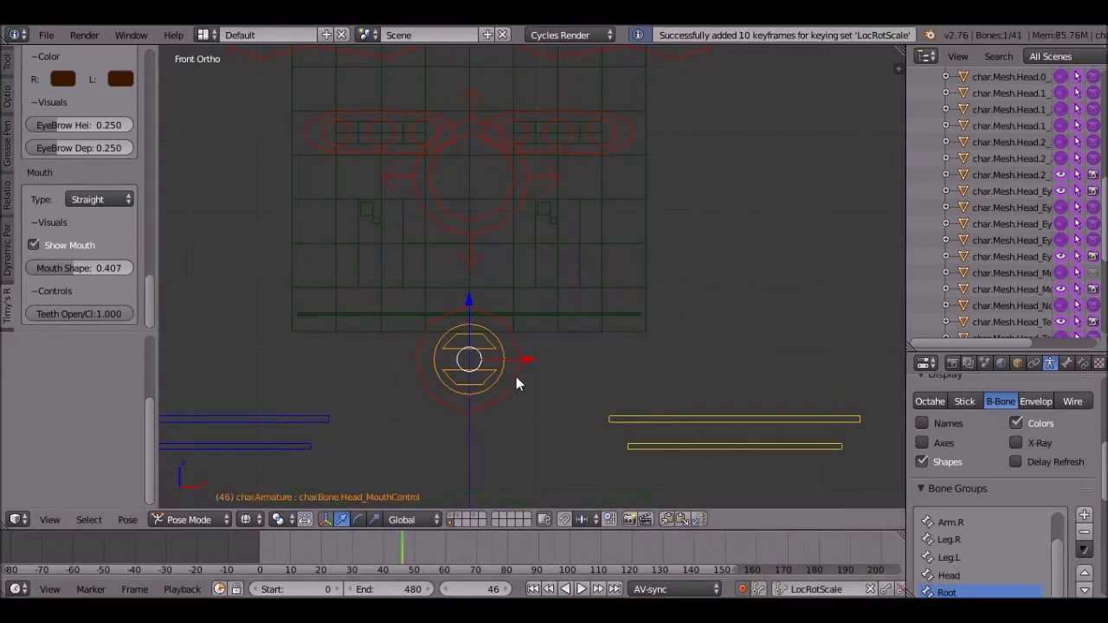
pyautogui.press('Left')
pyautogui.press('Left')
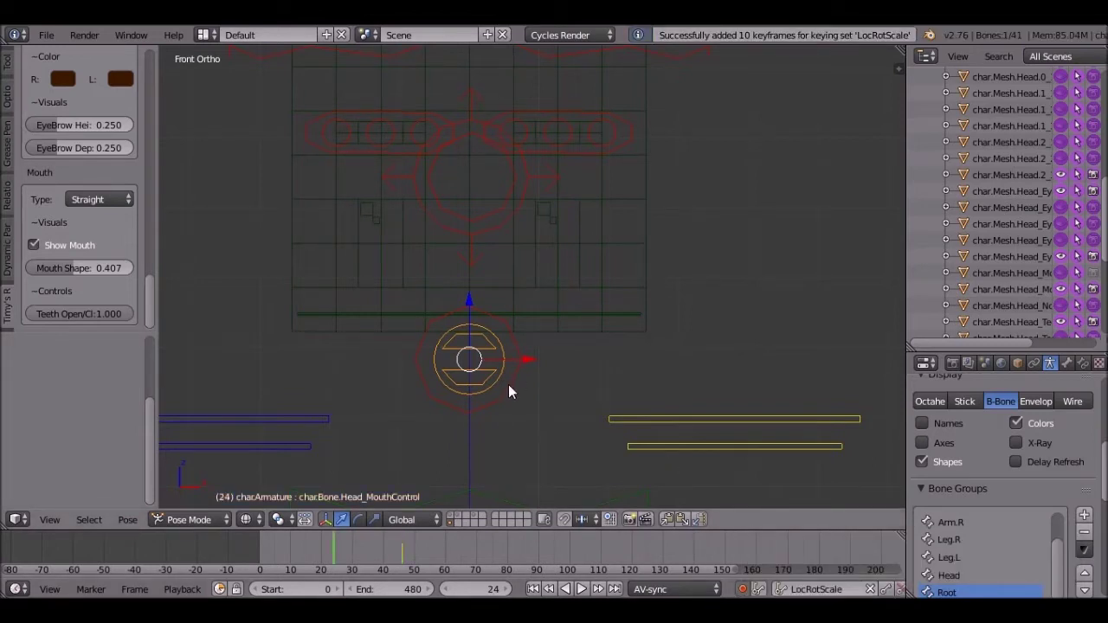
pyautogui.press('Right')
pyautogui.press('Up')
pyautogui.press('Left')
pyautogui.press('Left')
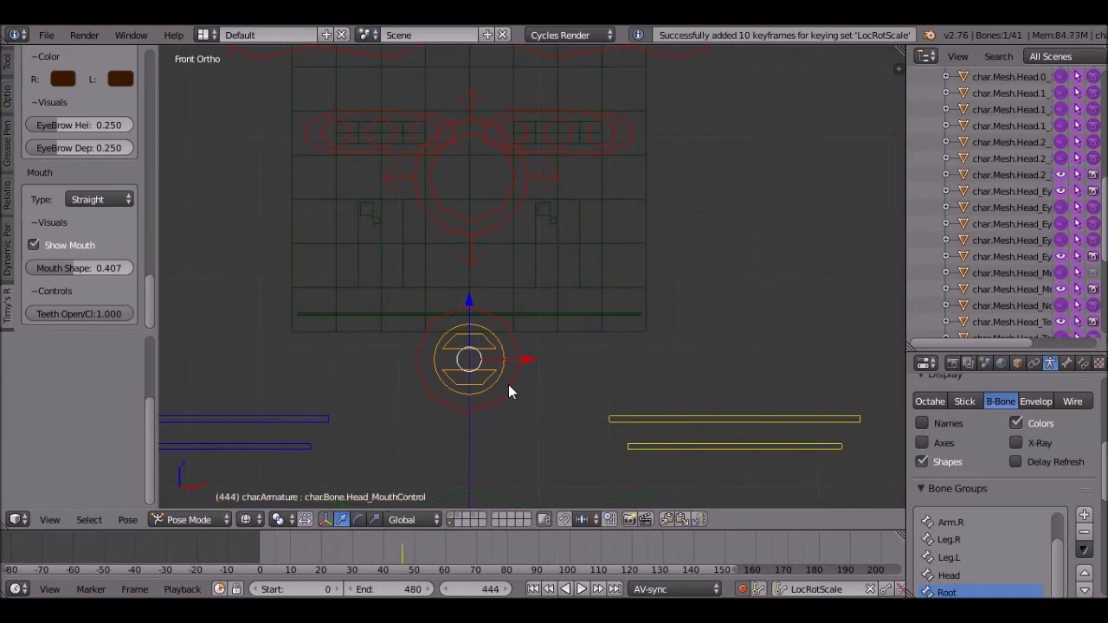
pyautogui.press('i')
pyautogui.press('Right')
pyautogui.press('Left')
pyautogui.press('Left')
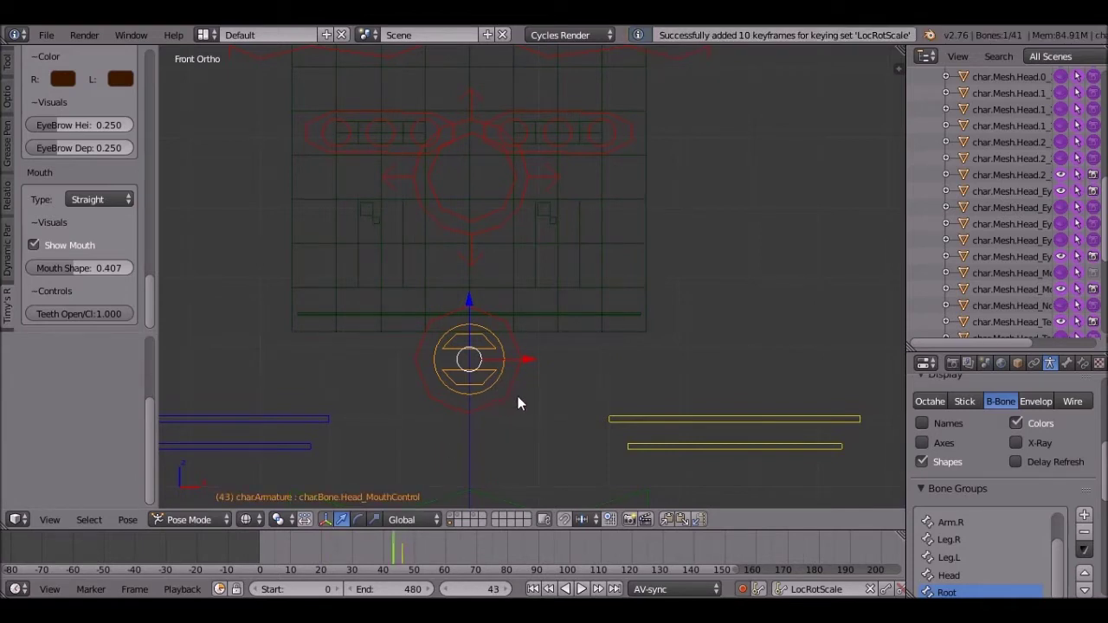
# - Open the mouth at frame 46 by moving the Head_MouthControl bone down about 0.04 with automatic keying on
pyautogui.press('g')
pyautogui.rightClick(545, 339)
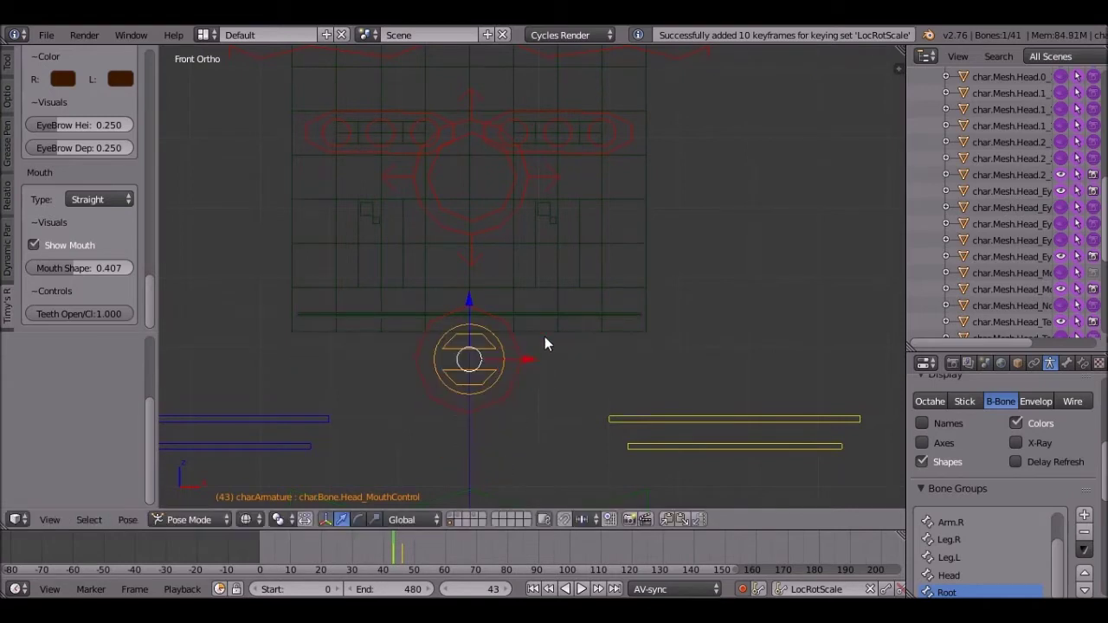
pyautogui.scroll(-2, 575, 319)
pyautogui.scroll(5, 573, 322)
pyautogui.keyDown('shift'); pyautogui.moveTo(489, 404); pyautogui.dragTo(515, 379, button='middle'); pyautogui.keyUp('shift')
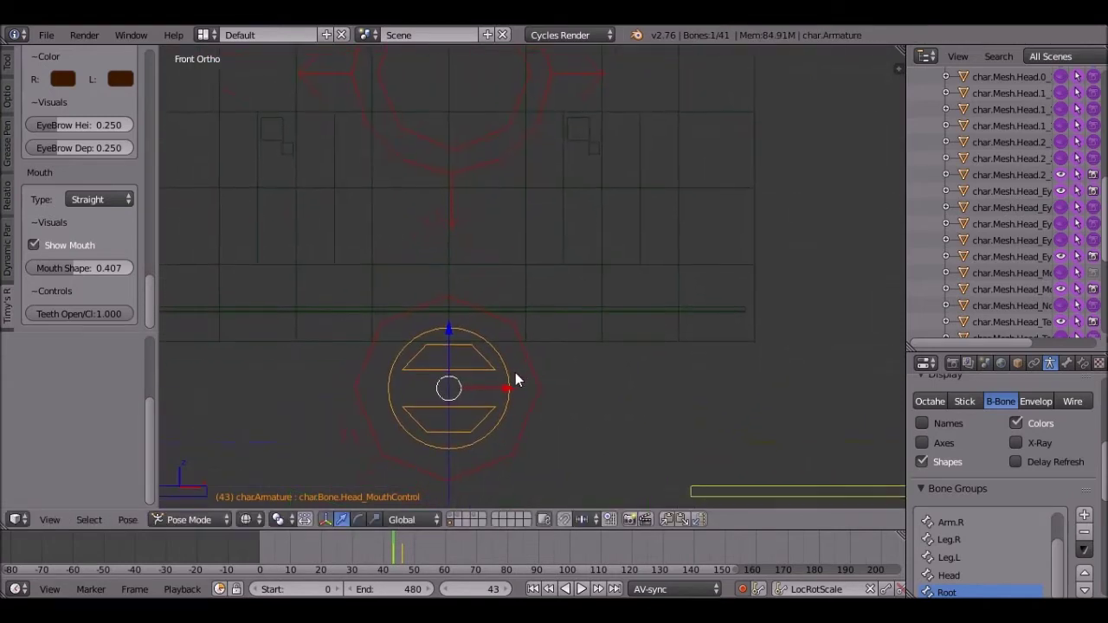
pyautogui.press('g')
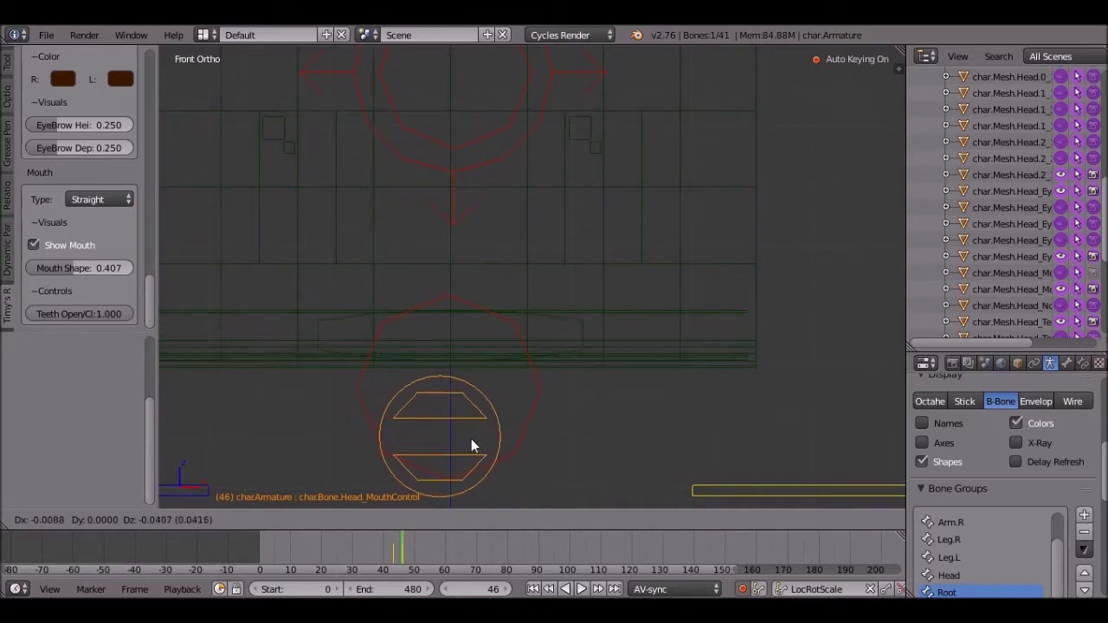
pyautogui.click(471, 439)
# - Preview the mouth opening by scrubbing and playing the animation from around frame 42
pyautogui.moveTo(389, 538)
pyautogui.mouseDown()
pyautogui.moveTo(407, 553)
pyautogui.moveTo(390, 554)
pyautogui.mouseUp()
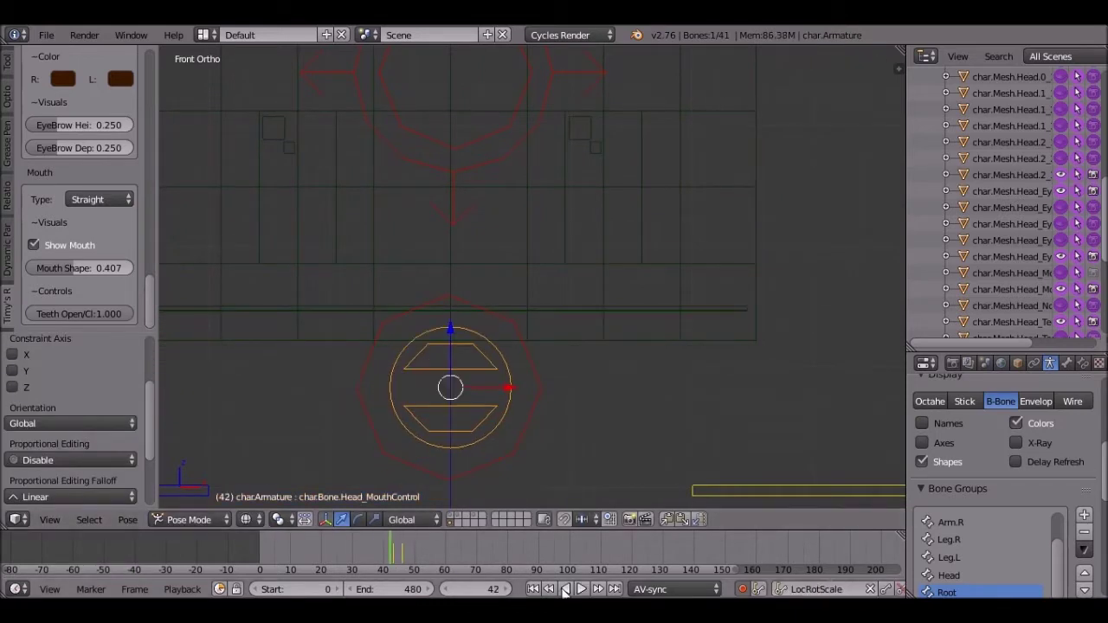
pyautogui.click(581, 588)
pyautogui.click(580, 594)
pyautogui.moveTo(375, 552)
pyautogui.mouseDown()
pyautogui.moveTo(413, 552)
pyautogui.moveTo(393, 552)
pyautogui.mouseUp()
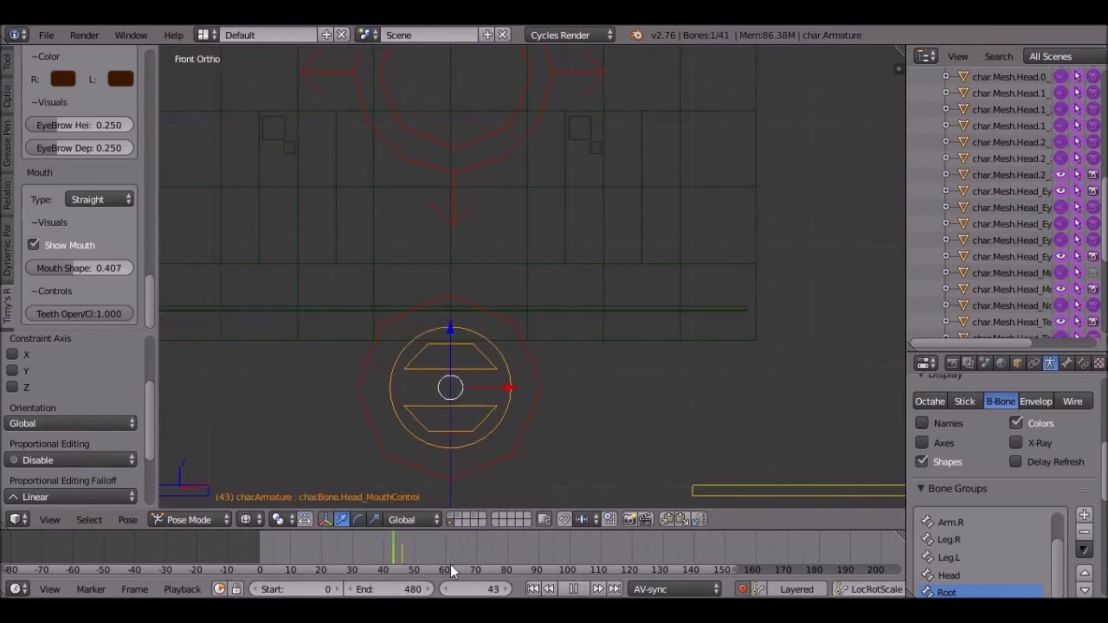
pyautogui.click(579, 589)
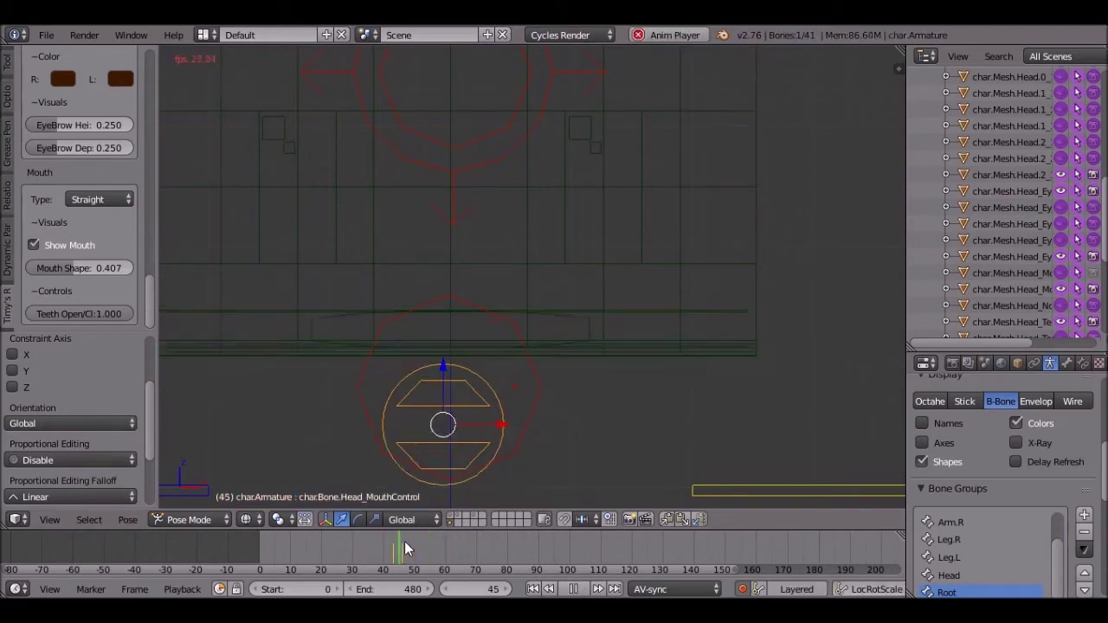
# - Widen the mouth at frame 55 by moving the Head_MouthControl bone slightly down and toward the character's left side
pyautogui.click(430, 546)
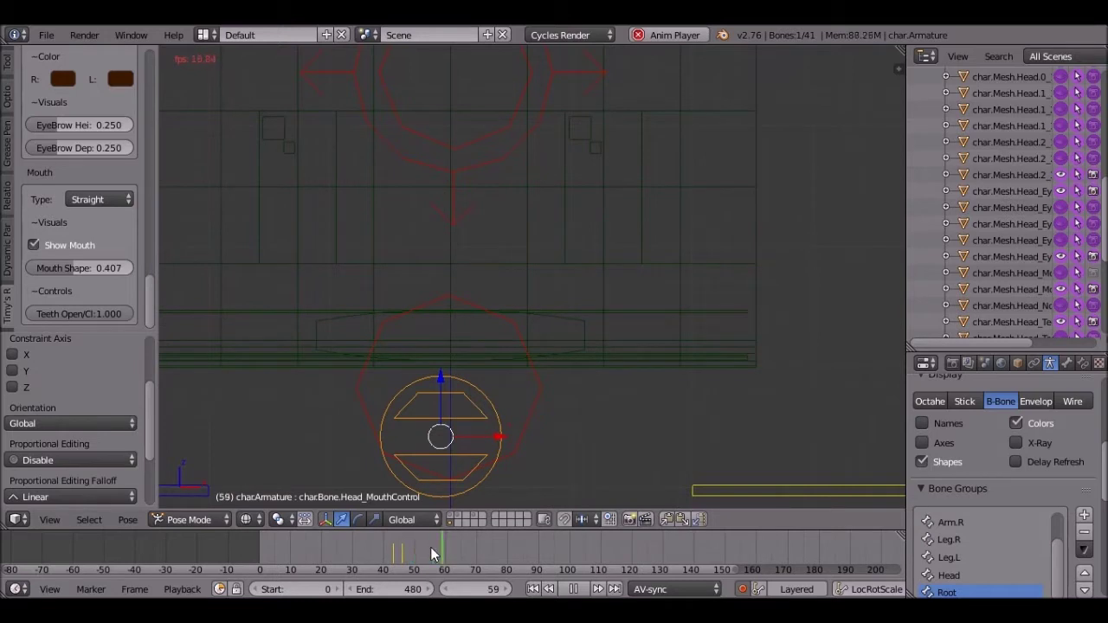
pyautogui.press('g')
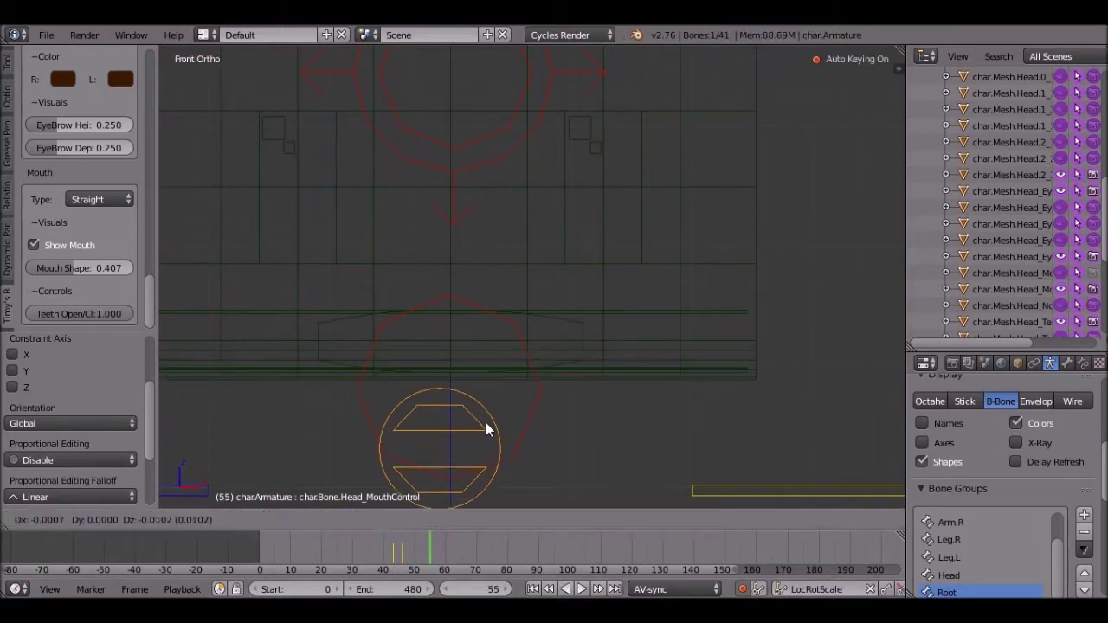
pyautogui.click(514, 420)
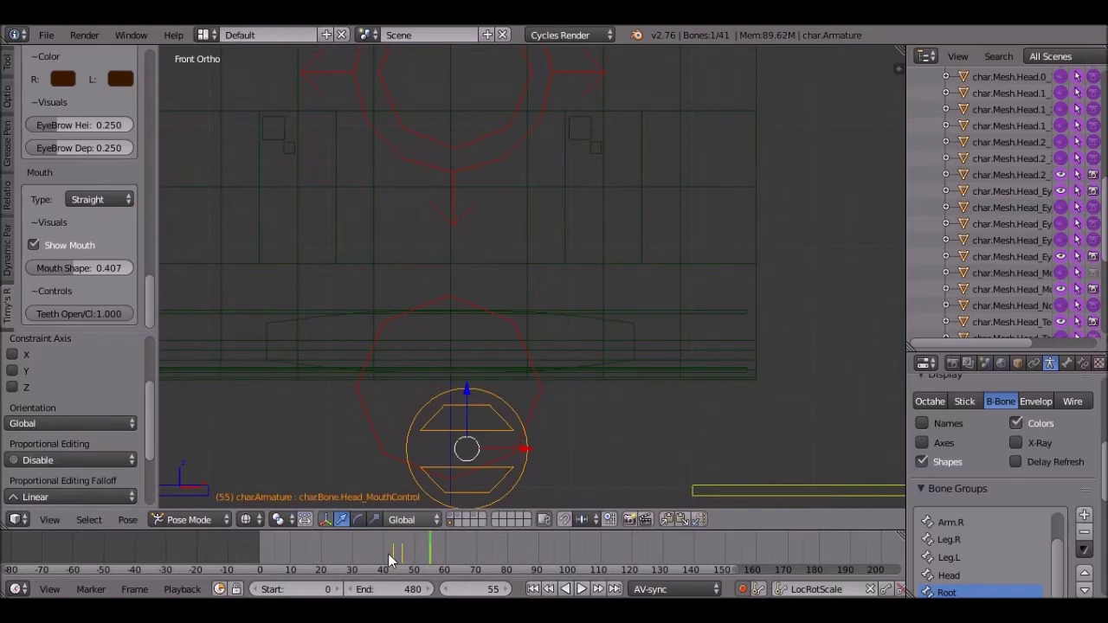
# - Replay the mouth animation from just before frame 40 to check its timing, and return to frame 55
pyautogui.click(378, 554)
pyautogui.hotkey('alt', 'a')
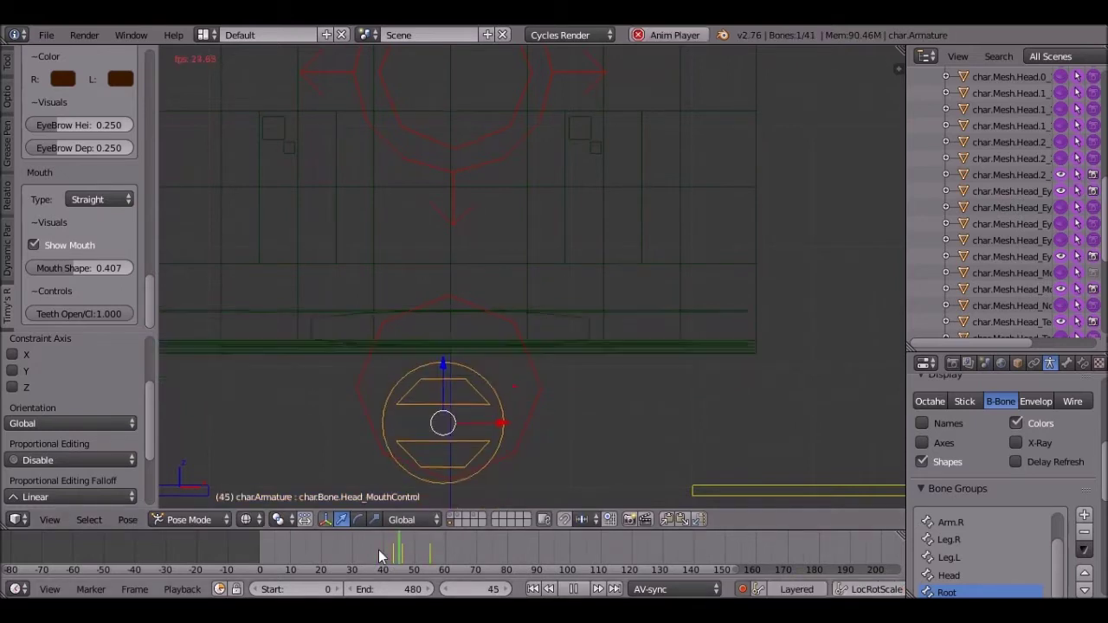
pyautogui.click(372, 550)
pyautogui.hotkey('alt', 'a')
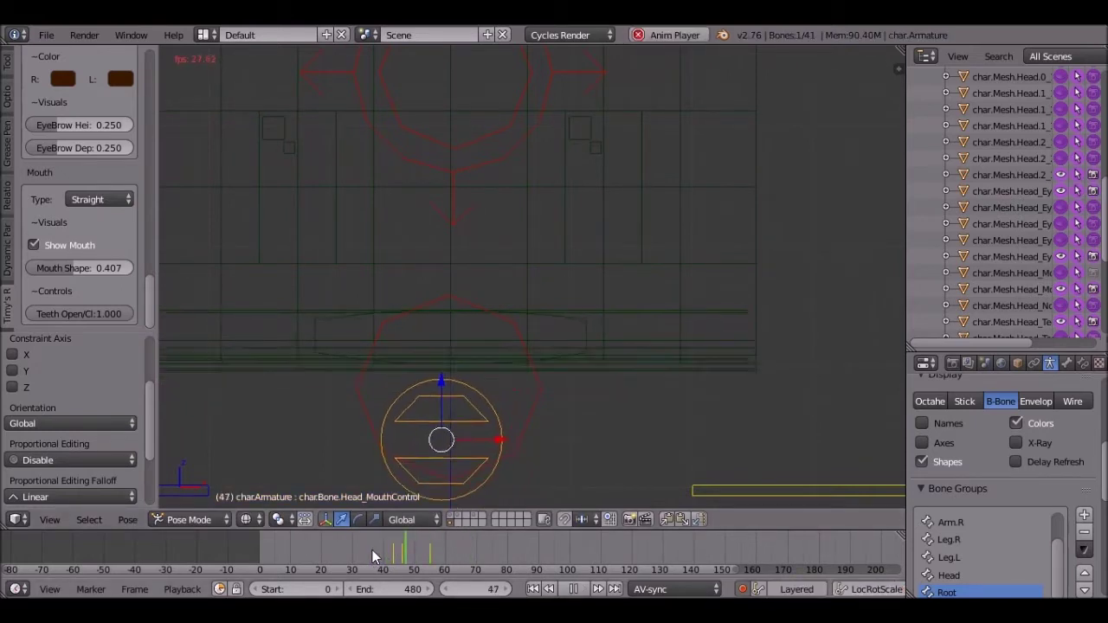
pyautogui.hotkey('alt', 'a')
pyautogui.click(430, 545)
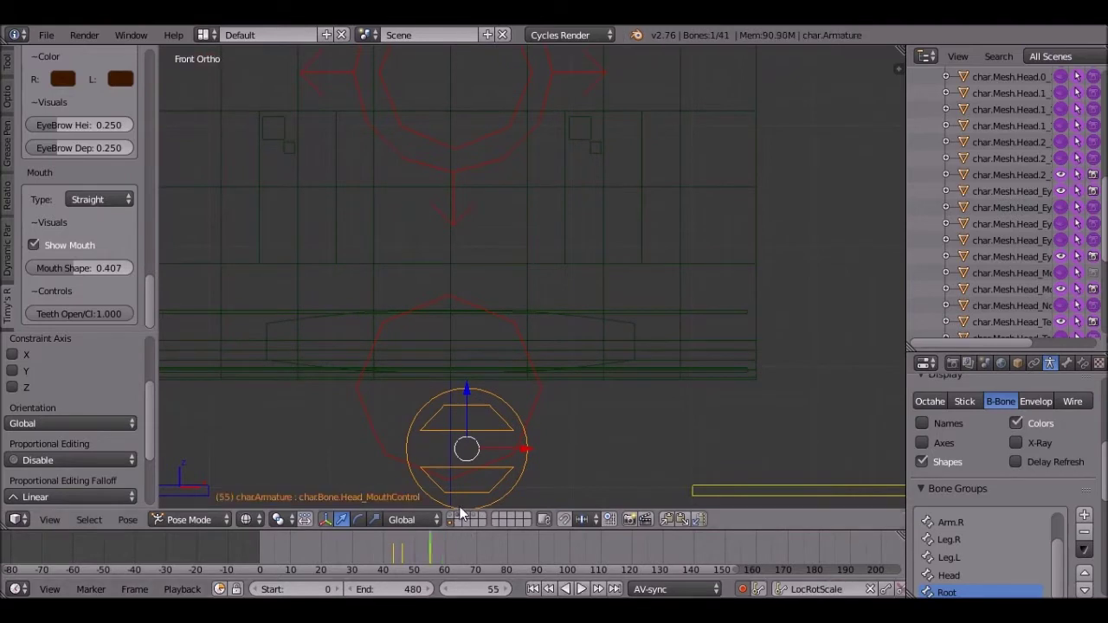
# - Fine-tune the mouth opening at frame 46 by moving the Head_MouthControl bone slightly along Z
pyautogui.press('g')
pyautogui.press('z')
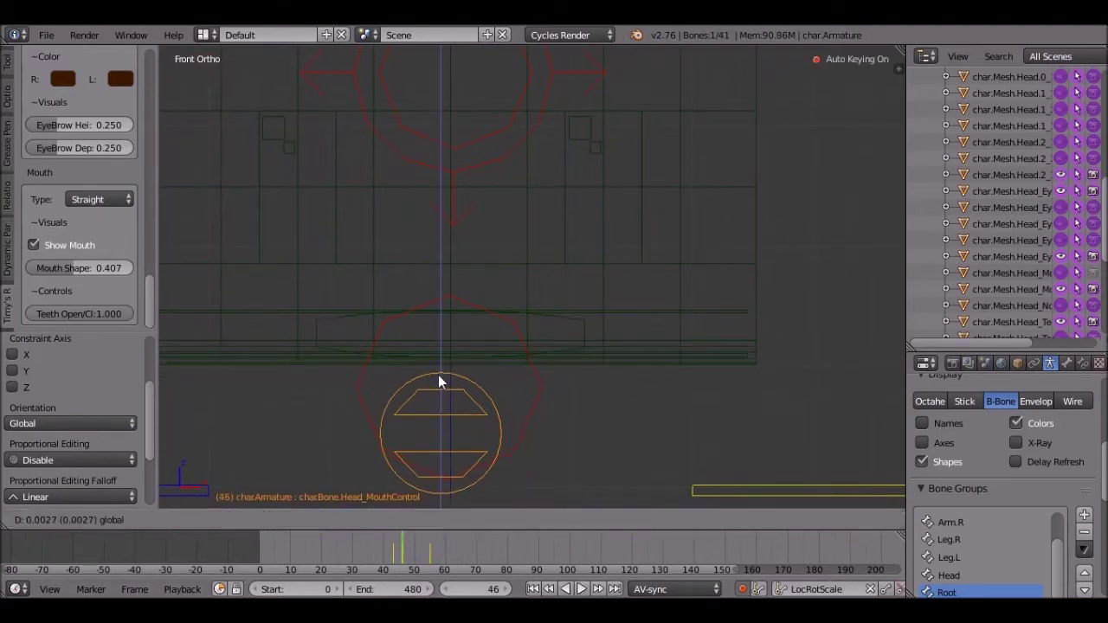
pyautogui.click(438, 371)
# - Play and scrub the mouth animation with the whole face in view, returning to frame 55
pyautogui.press('Down')
pyautogui.hotkey('alt', 'a')
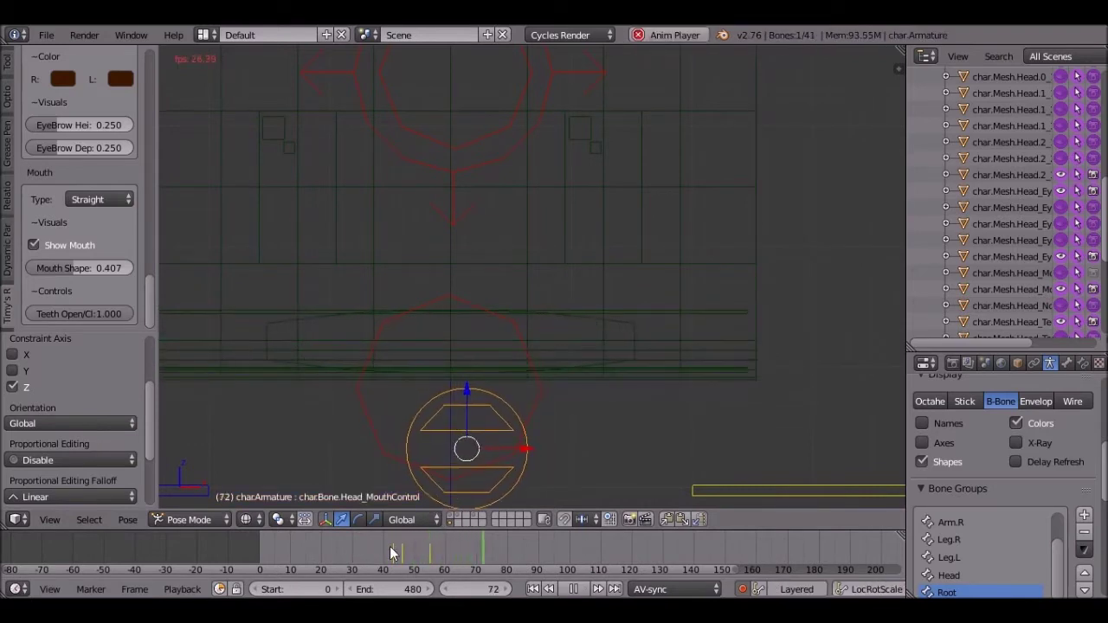
pyautogui.scroll(-5, 494, 352)
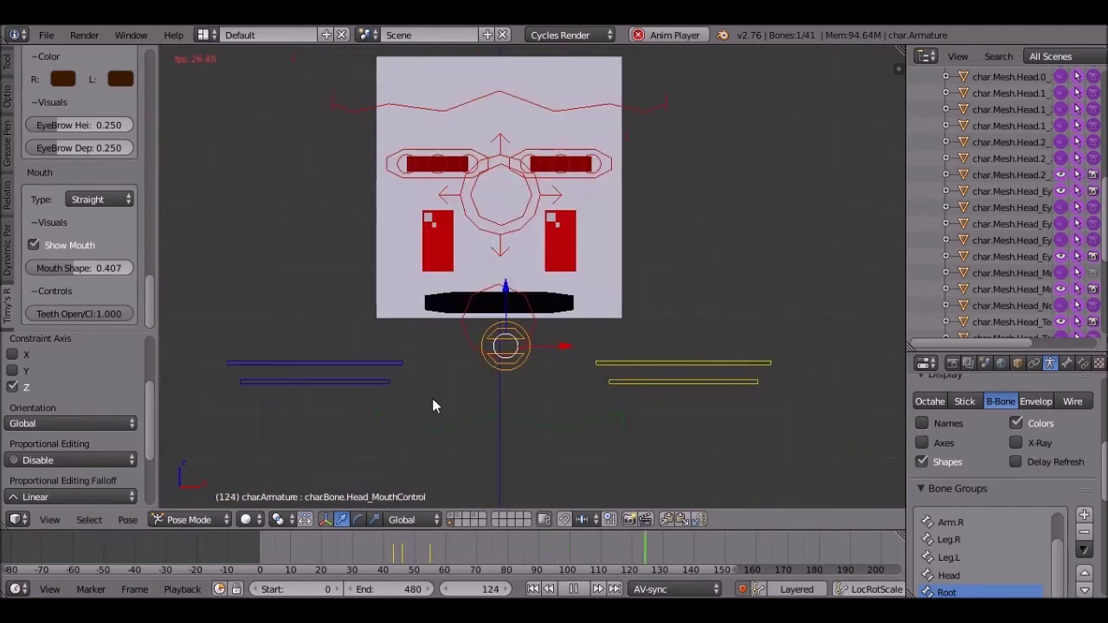
pyautogui.click(334, 543)
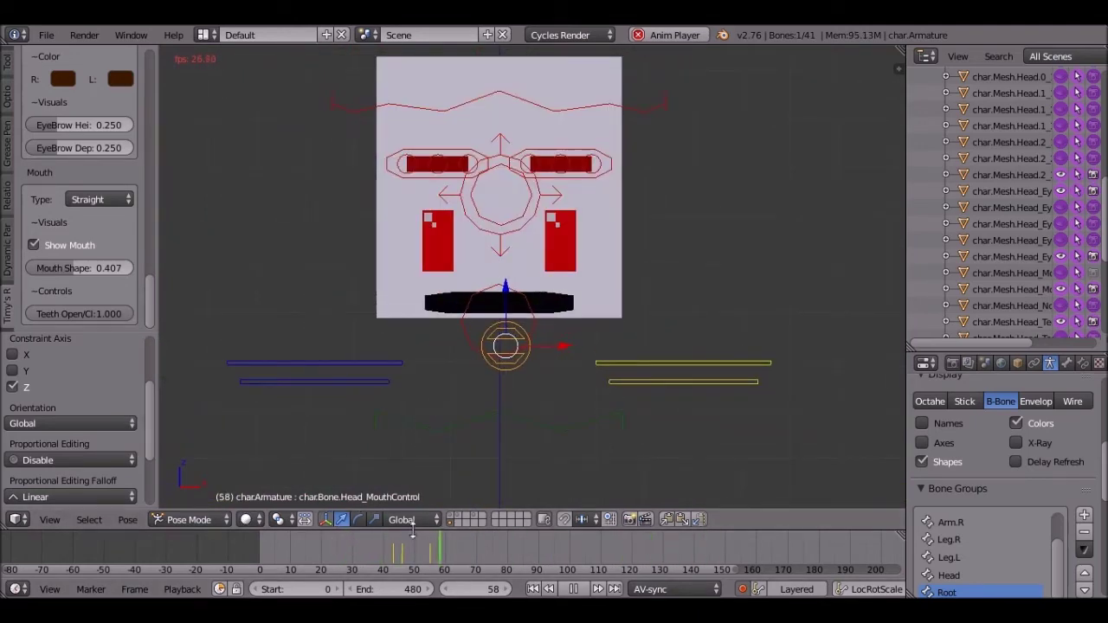
pyautogui.click(401, 551)
pyautogui.click(578, 592)
pyautogui.moveTo(389, 551); pyautogui.dragTo(431, 550)
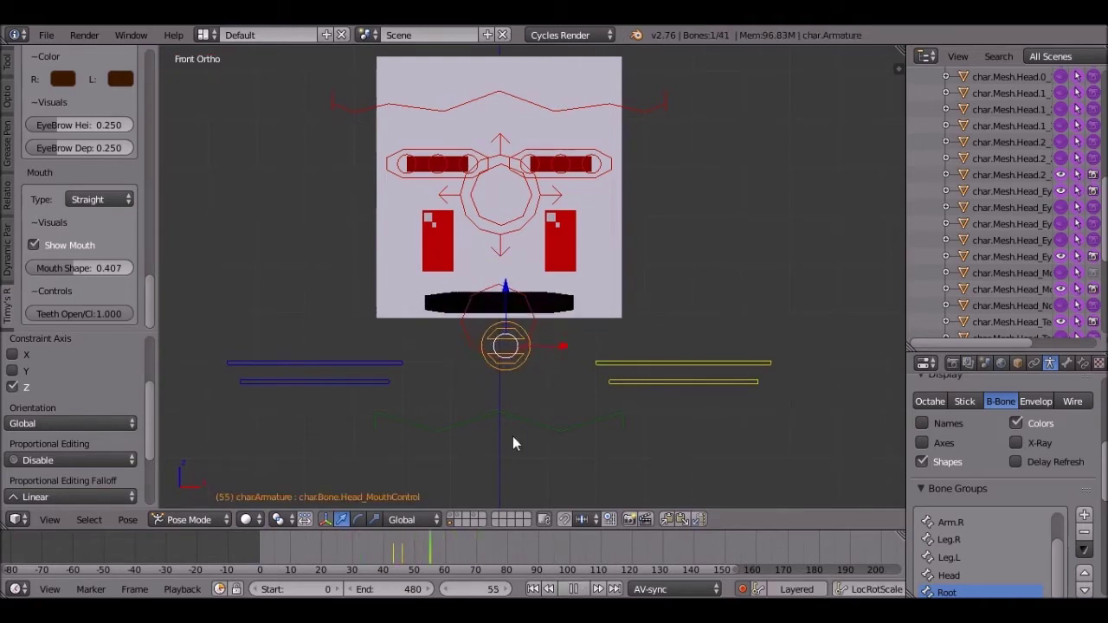
# - Rotate the Head_MouthControl bone clockwise at frame 55 and play the animation onward to frame 65
pyautogui.press('r')
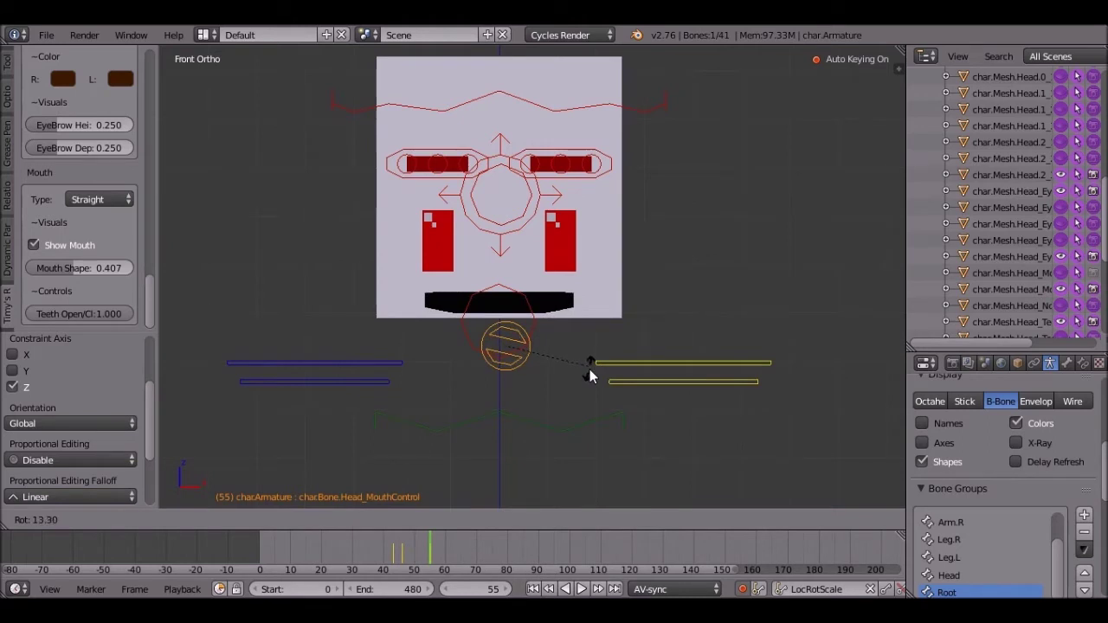
pyautogui.click(601, 394)
pyautogui.hotkey('alt', 'a')
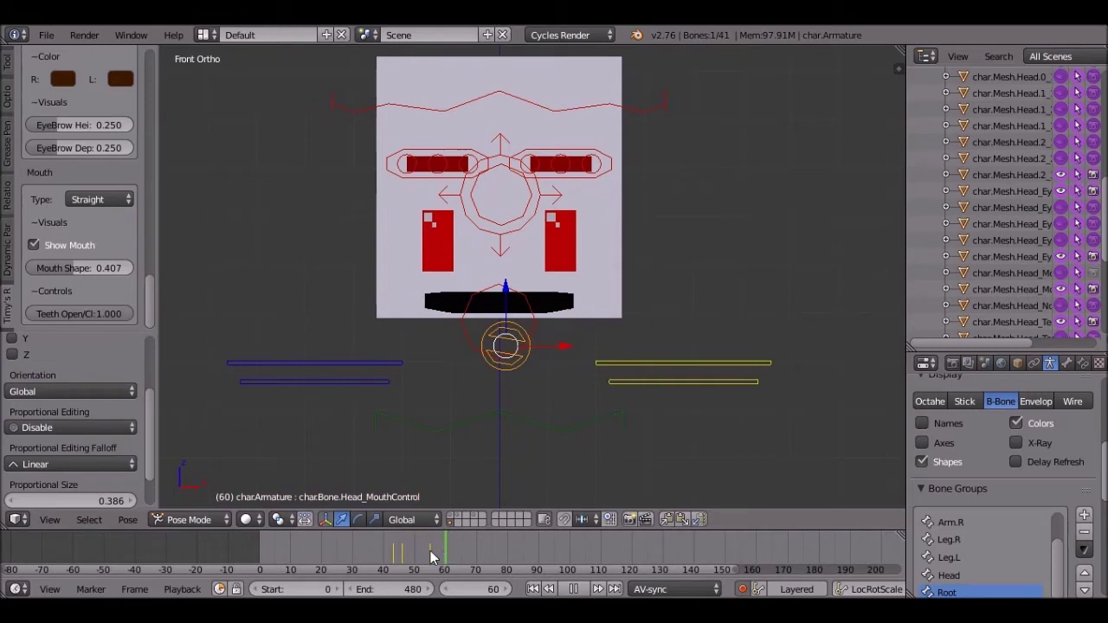
pyautogui.press('Escape')
pyautogui.click(581, 590)
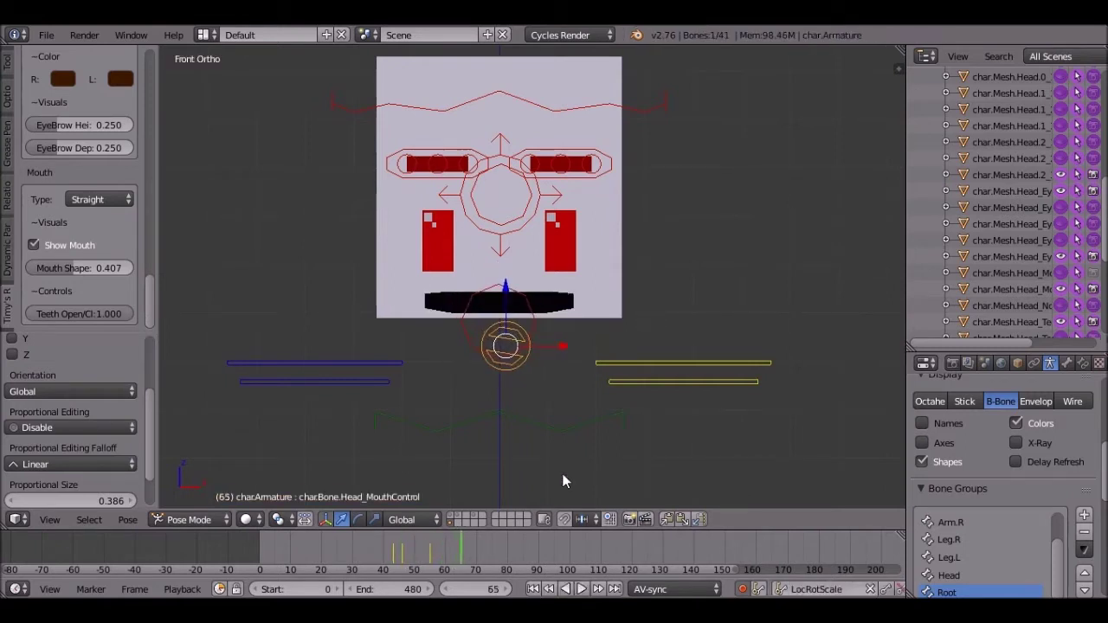
# - Try narrowing the mouth at frame 65 by sliding the Head_MouthControl bone along negative X, and delete that keyframe
pyautogui.press('g')
pyautogui.press('x')
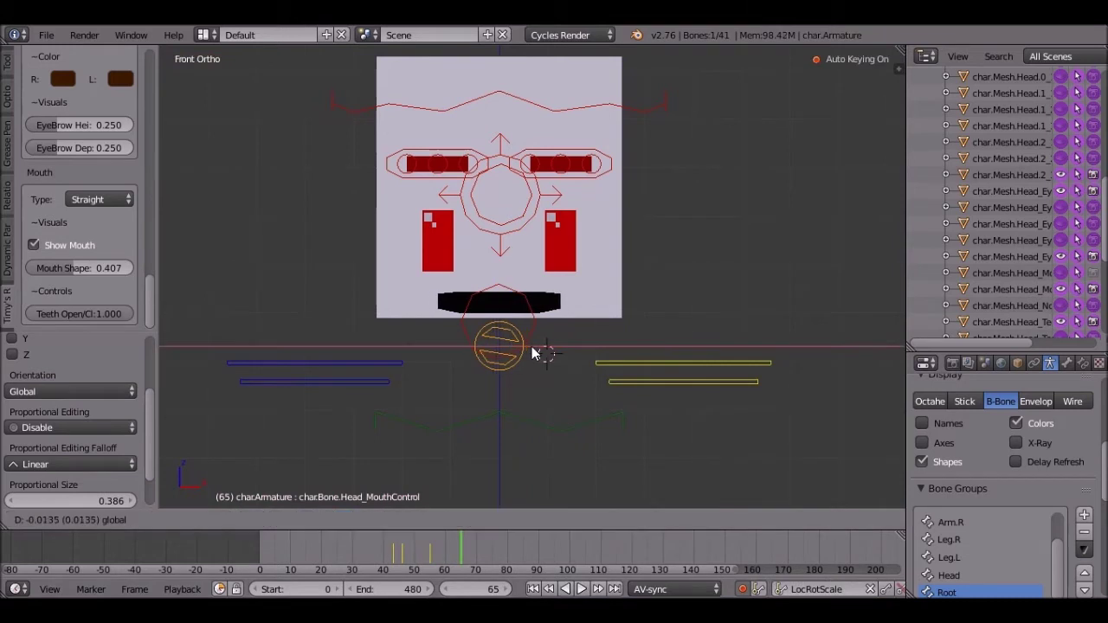
pyautogui.click(531, 346)
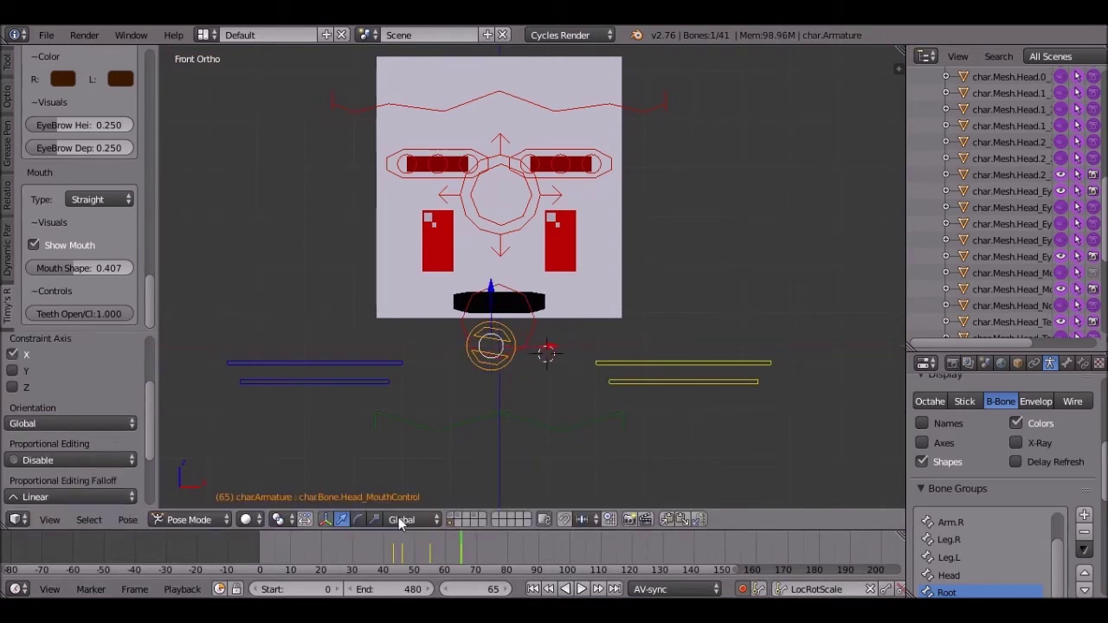
pyautogui.click(900, 591)
# - Narrow the mouth at frame 55 by moving the Head_MouthControl bone along negative X
pyautogui.press('Down')
pyautogui.press('g')
pyautogui.press('x')
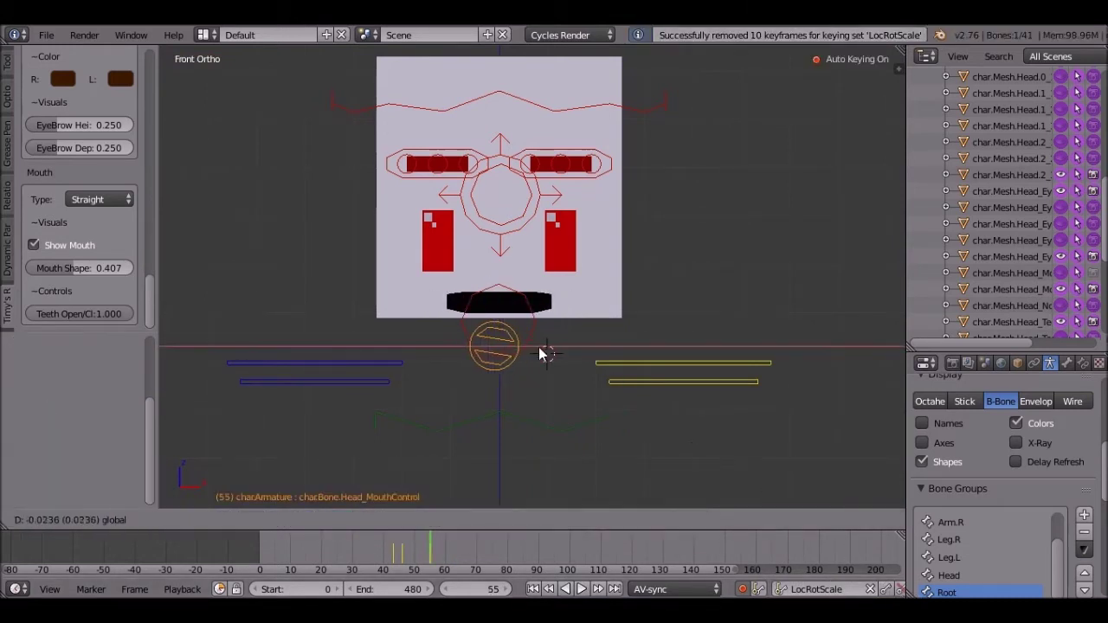
pyautogui.click(537, 350)
# - Replay and scrub the mouth animation from about frame 39 past frame 60 to check its timing
pyautogui.moveTo(374, 534)
pyautogui.mouseDown()
pyautogui.moveTo(421, 546)
pyautogui.moveTo(386, 548)
pyautogui.mouseUp()
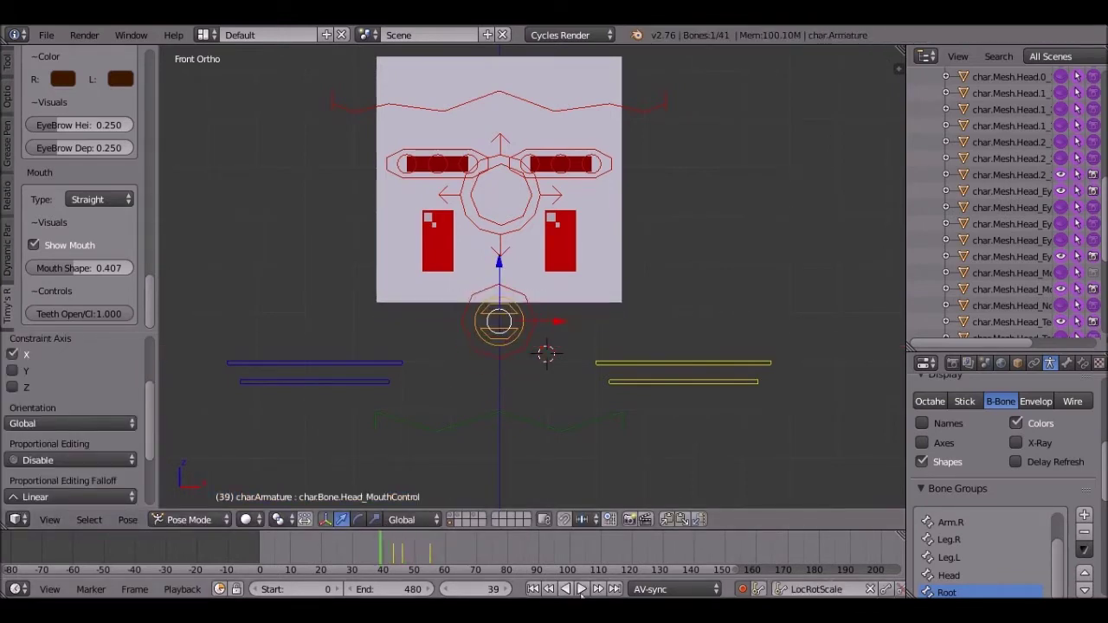
pyautogui.click(584, 592)
pyautogui.click(573, 590)
pyautogui.moveTo(362, 549); pyautogui.dragTo(443, 550)
pyautogui.press('Down')
pyautogui.click(396, 547)
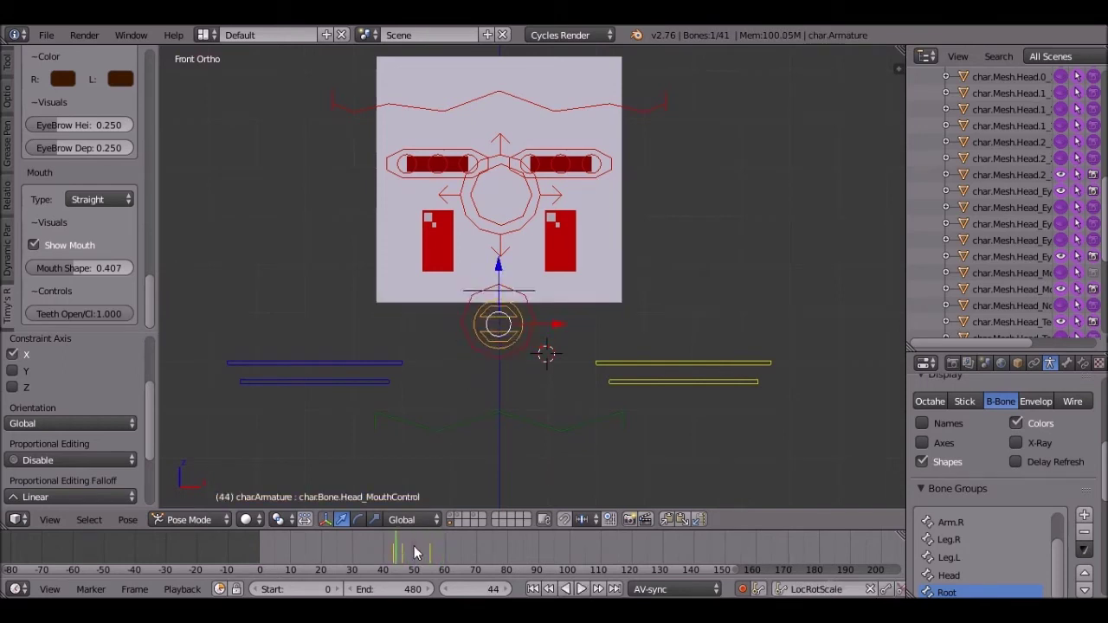
pyautogui.hotkey('alt', 'a')
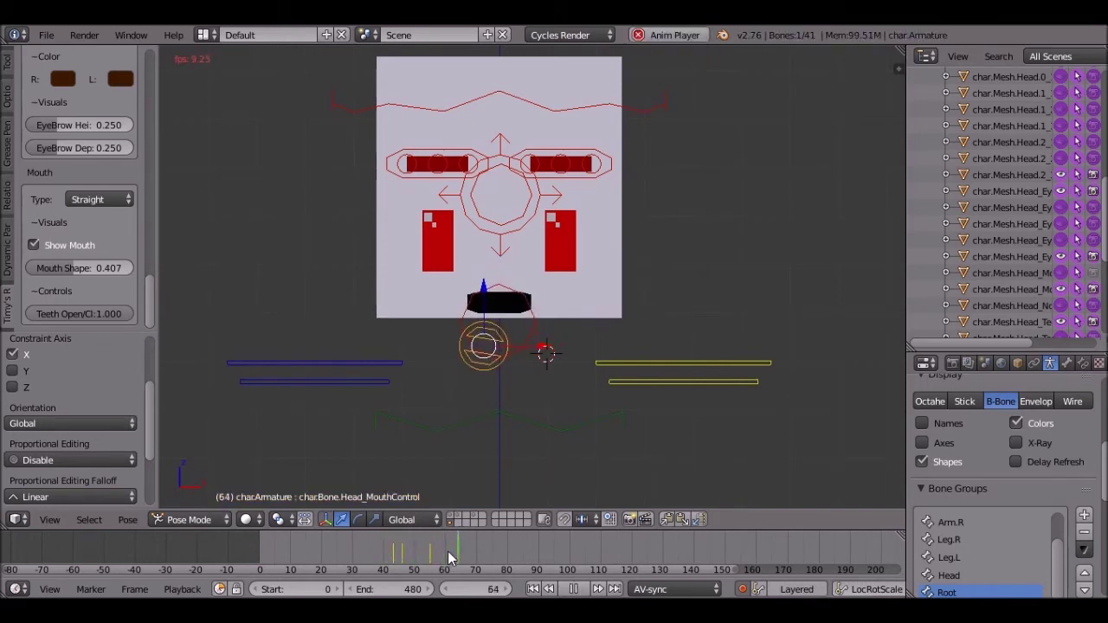
pyautogui.hotkey('alt', 'a')
pyautogui.click(448, 551)
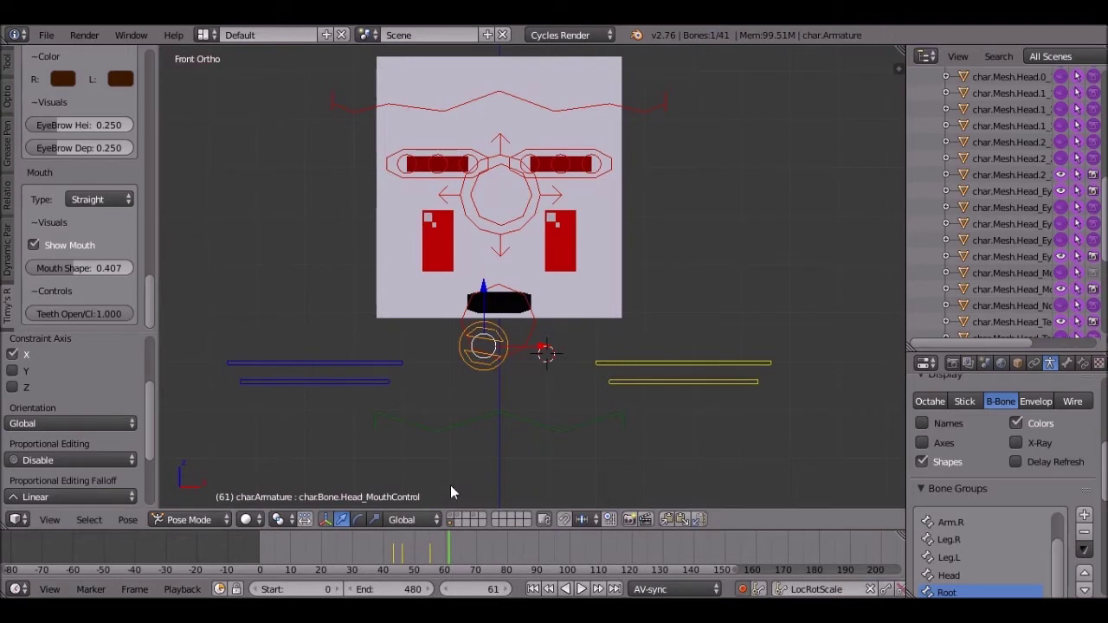
# - Widen the mouth at frame 62 by moving the Head_MouthControl bone along positive X, and play the result
pyautogui.scroll(5, 589, 327)
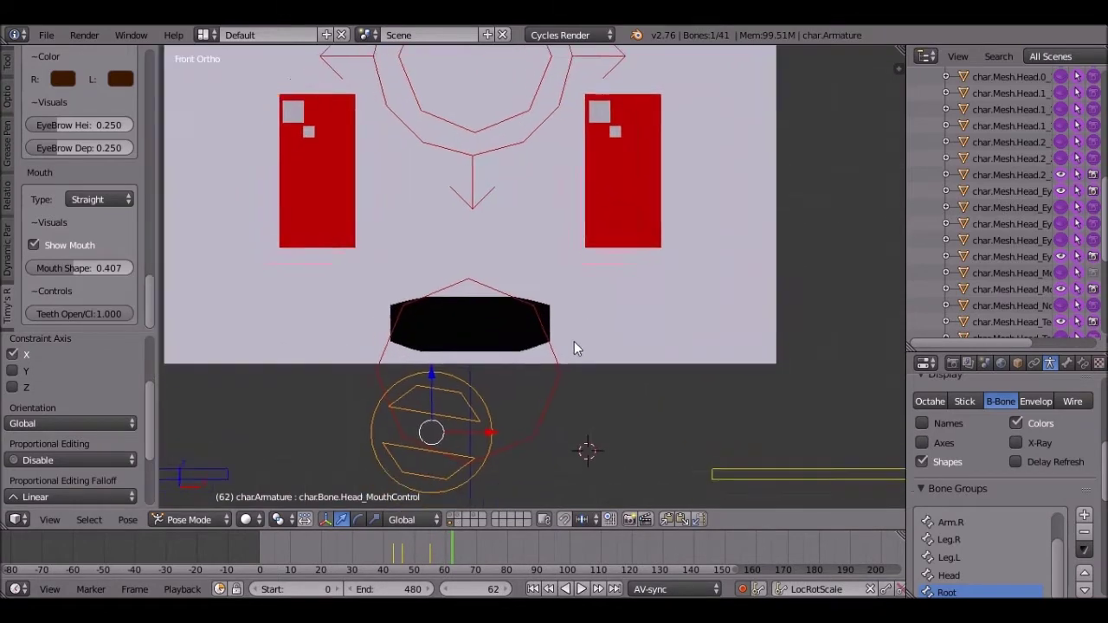
pyautogui.press('Right')
pyautogui.press('g')
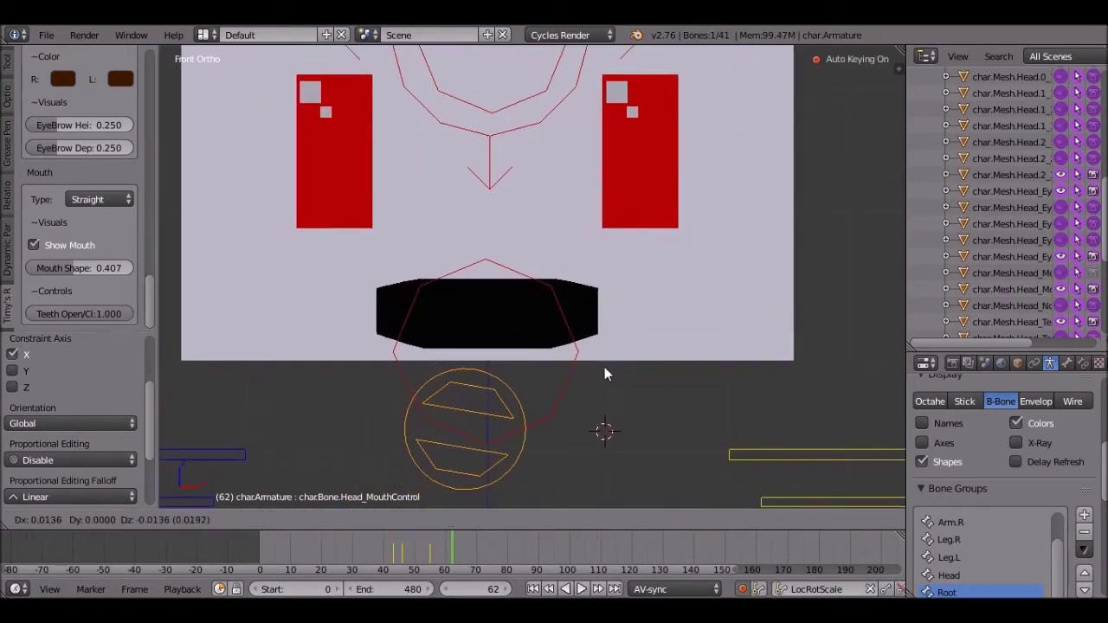
pyautogui.click(606, 377)
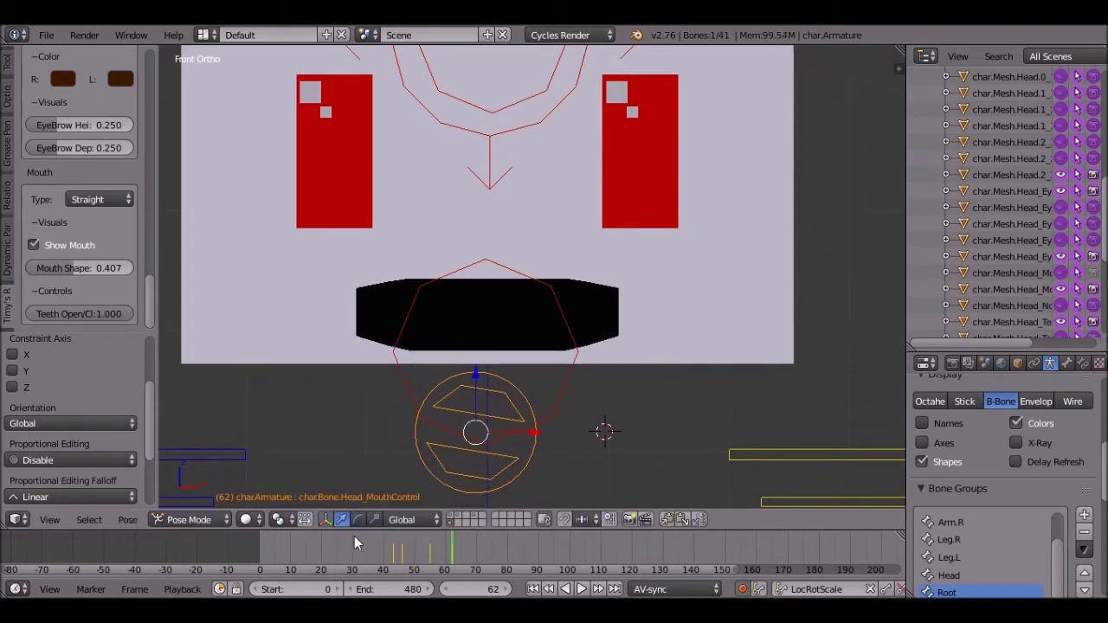
pyautogui.hotkey('alt', 'a')
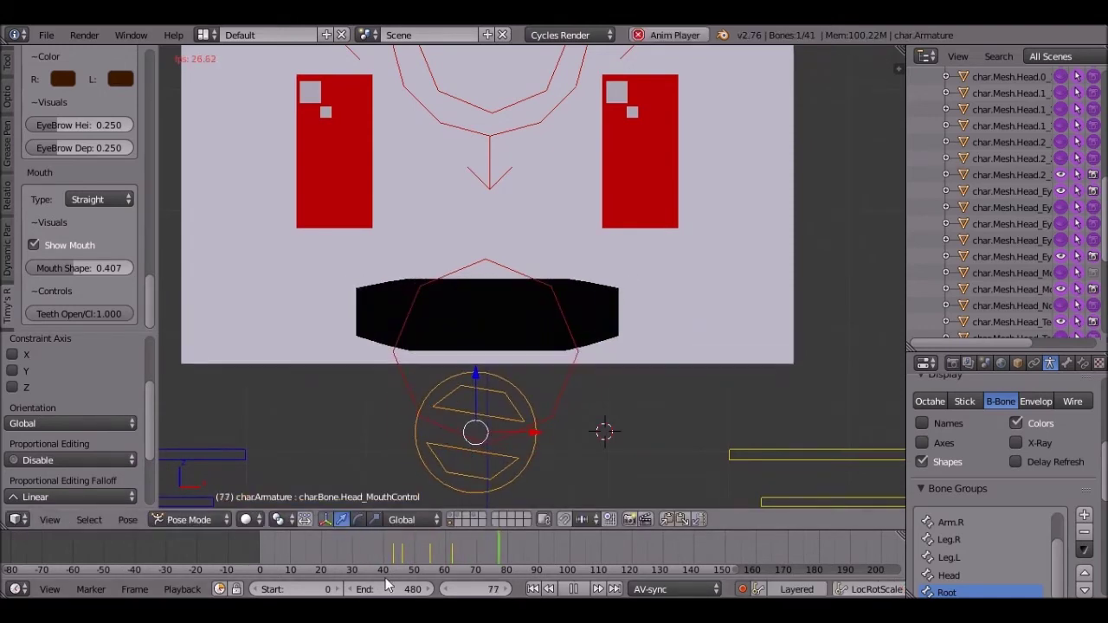
pyautogui.hotkey('alt', 'a')
# - Reduce the mouth opening at frame 55 by raising the Head_MouthControl bone along Z, and replay from about frame 40
pyautogui.click(429, 553)
pyautogui.moveTo(448, 374); pyautogui.dragTo(447, 309)
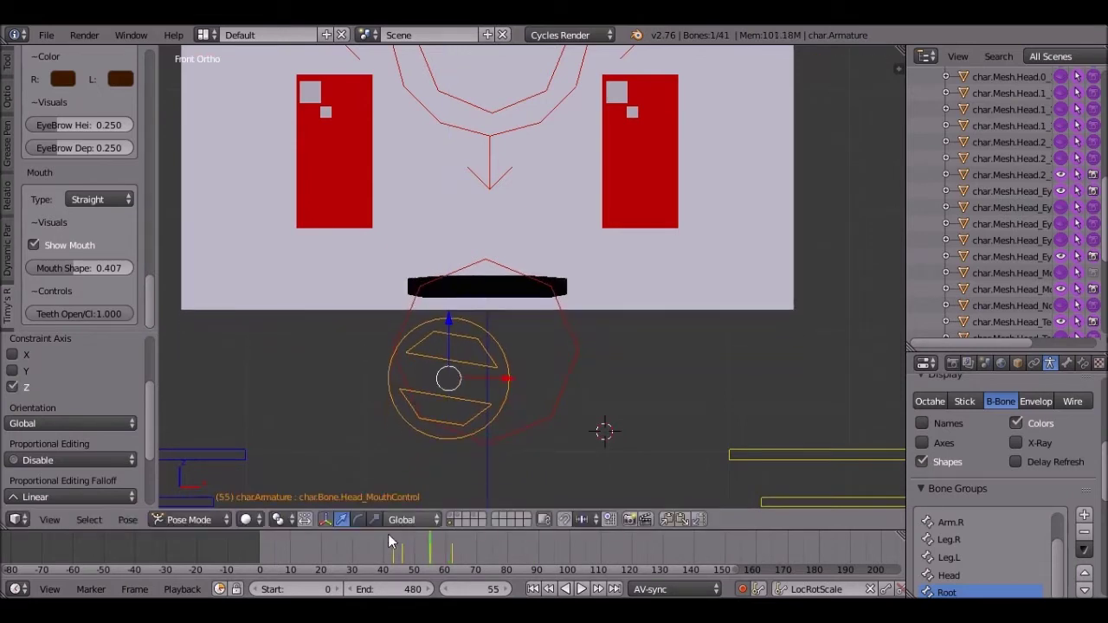
pyautogui.click(384, 552)
pyautogui.hotkey('alt', 'a')
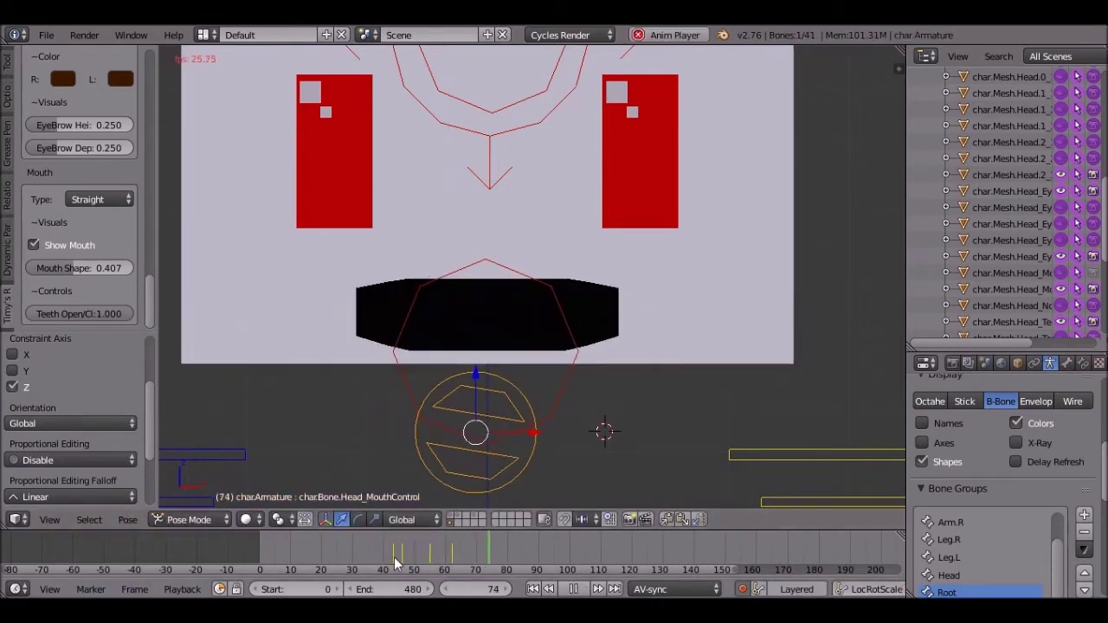
# - Check the timing of the mouth keyframes between frames 43 and 62 by scrubbing and replaying the animation
pyautogui.click(389, 567)
pyautogui.click(452, 570)
pyautogui.hotkey('alt', 'a')
pyautogui.click(399, 558)
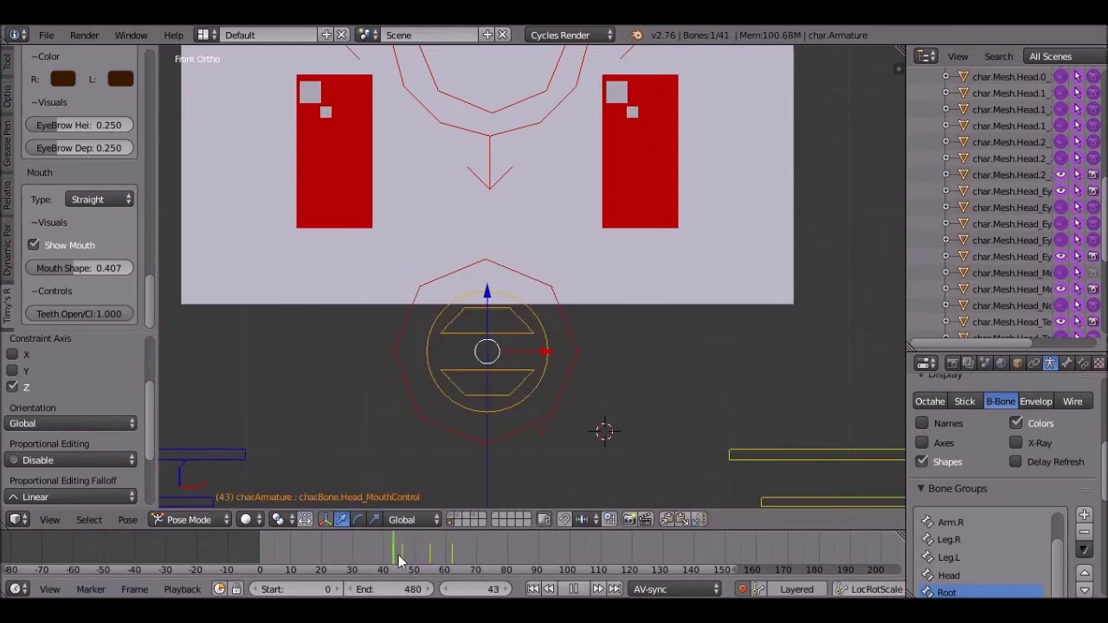
pyautogui.moveTo(399, 554); pyautogui.dragTo(403, 552)
pyautogui.scroll(20, 403, 552)
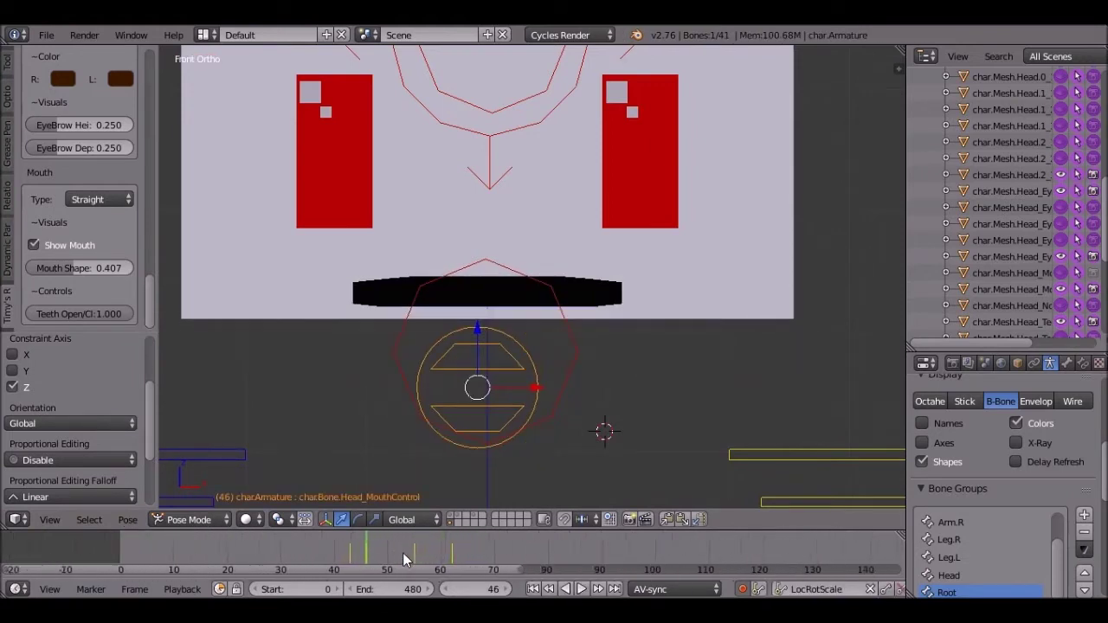
pyautogui.moveTo(59, 547); pyautogui.dragTo(93, 539)
pyautogui.hotkey('alt', 'a')
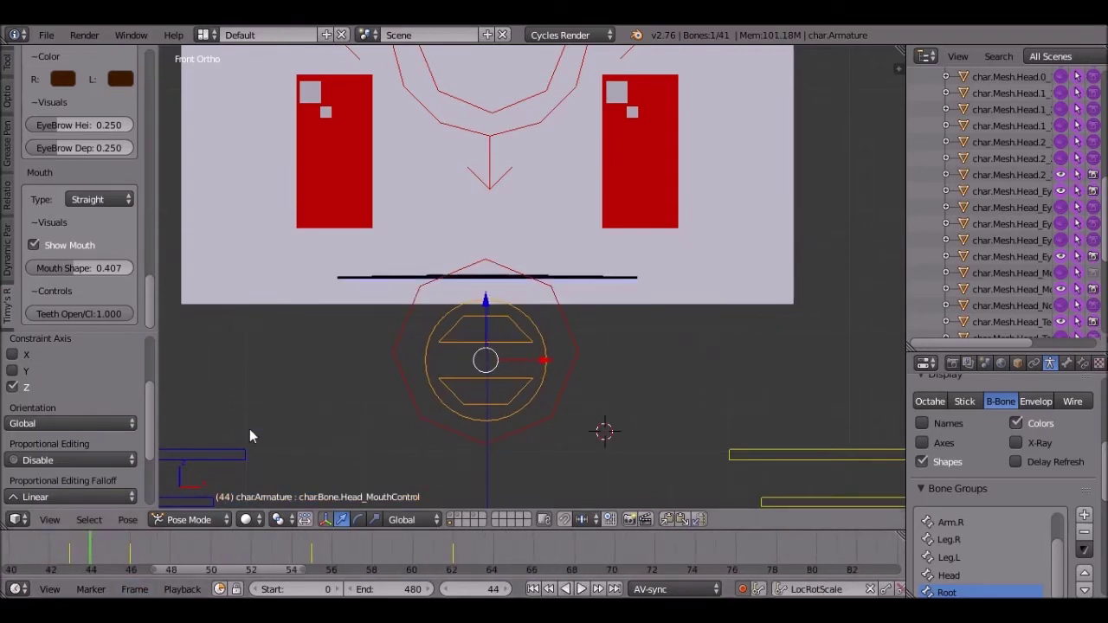
# - Delete the Head_MouthControl bone's keyframes at frames 43, 46, 55 and 62
pyautogui.press('Left')
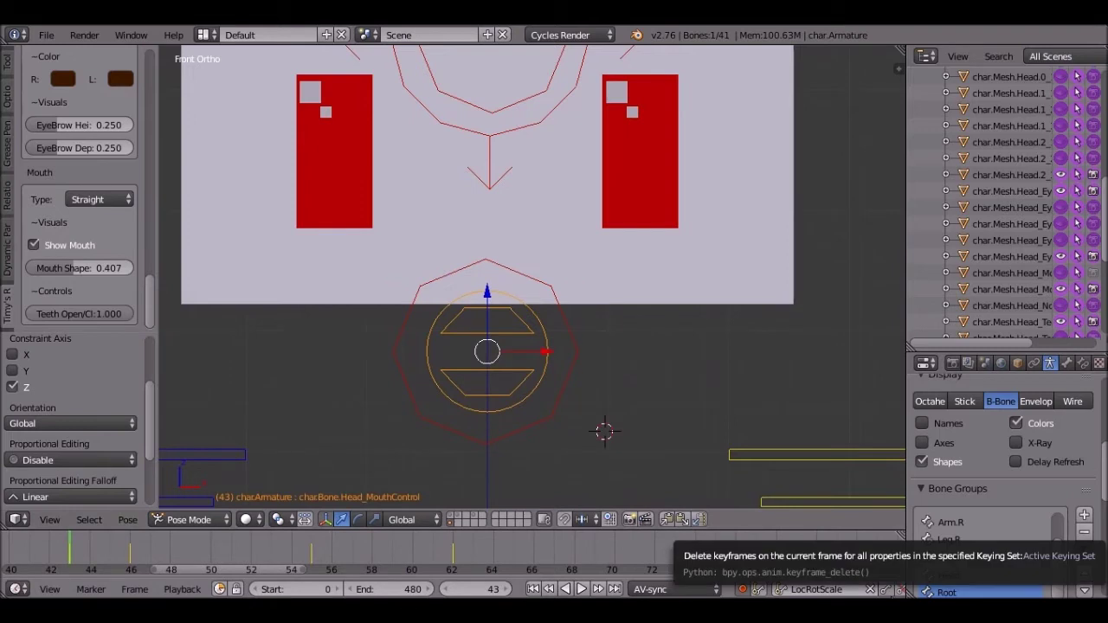
pyautogui.scroll(-2, 833, 588)
pyautogui.click(854, 589)
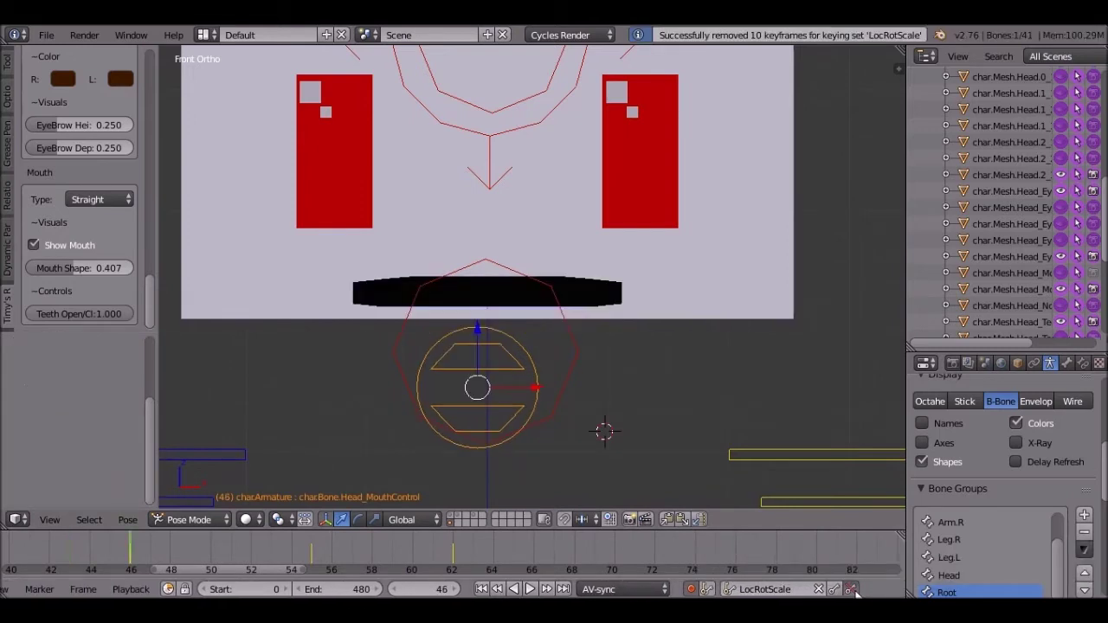
pyautogui.press('Up')
pyautogui.press('Down')
pyautogui.moveTo(257, 548); pyautogui.dragTo(368, 543, button='middle')
pyautogui.click(180, 520)
pyautogui.scroll(-3, 266, 549)
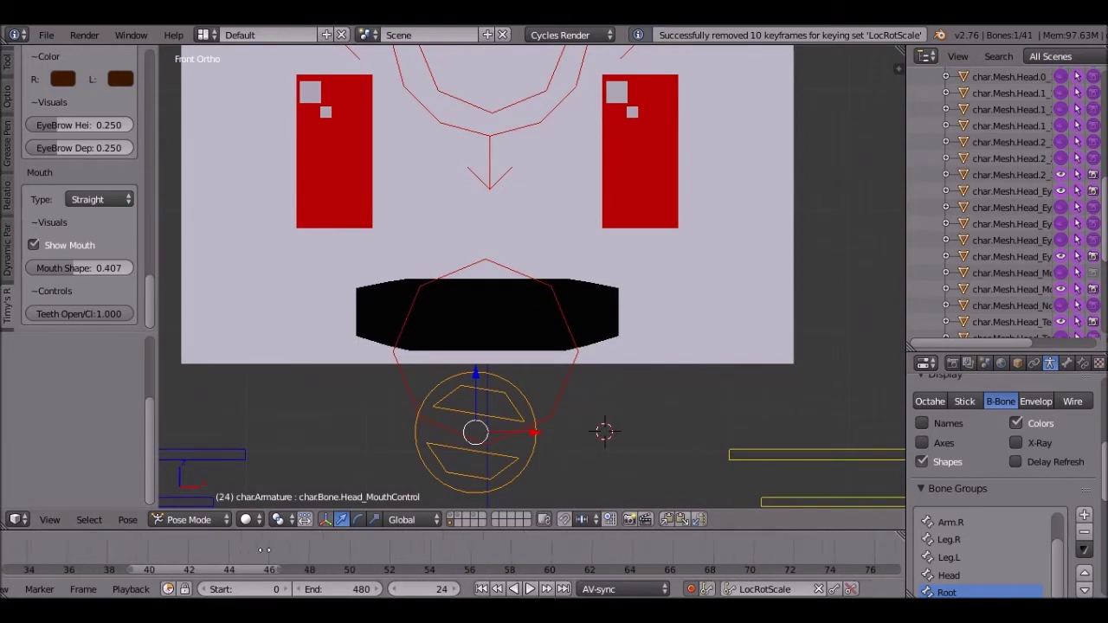
# - Reset the Head_MouthControl bone's rotation and location to the closed mouth and insert a LocRotScale keyframe at frame 45
pyautogui.scroll(-3, 255, 547)
pyautogui.hotkey('alt', 'a')
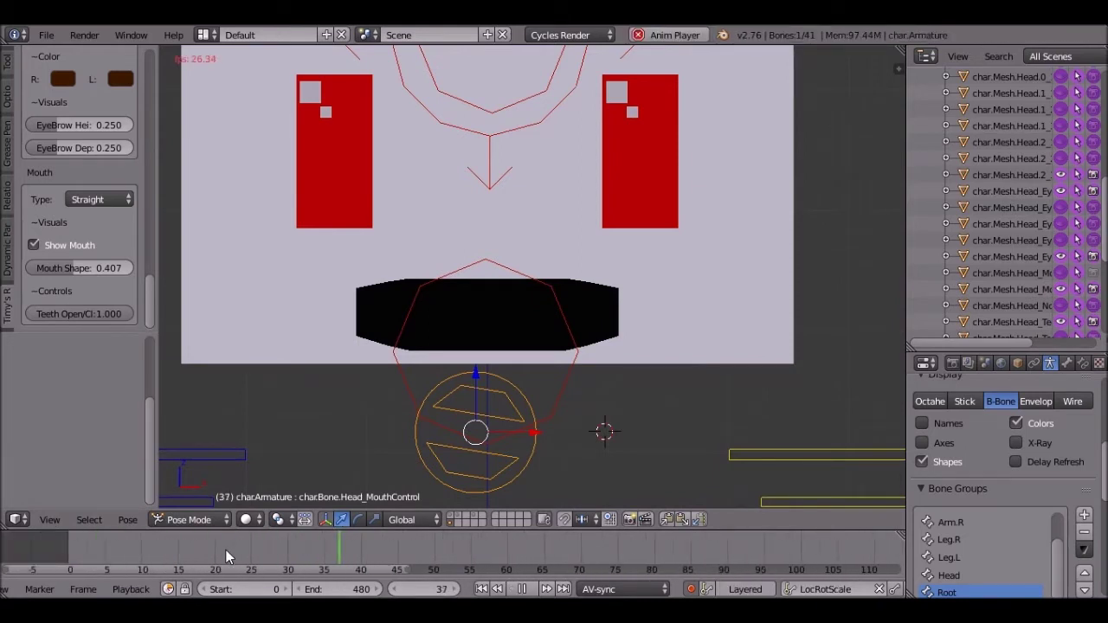
pyautogui.hotkey('alt', 'a')
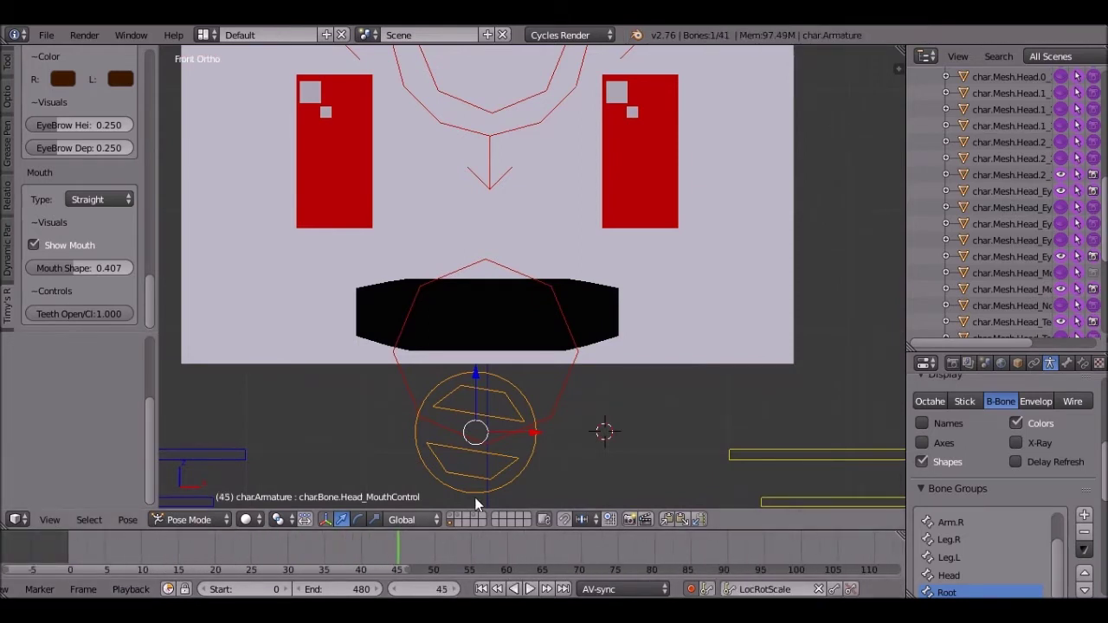
pyautogui.hotkey('alt', 'r')
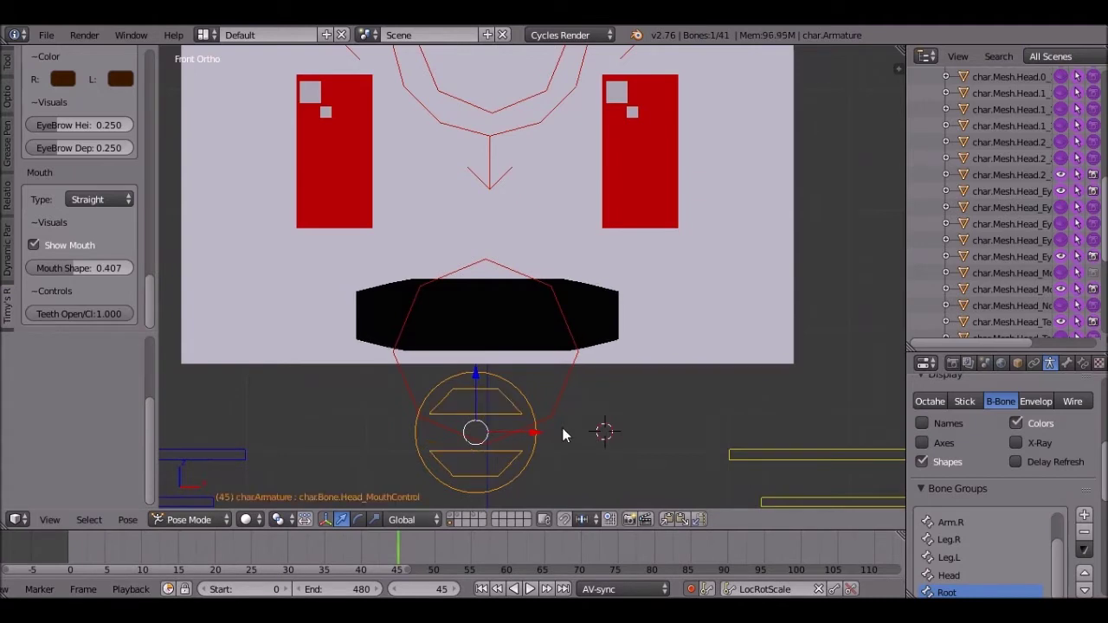
pyautogui.press('i')
pyautogui.press('Left')
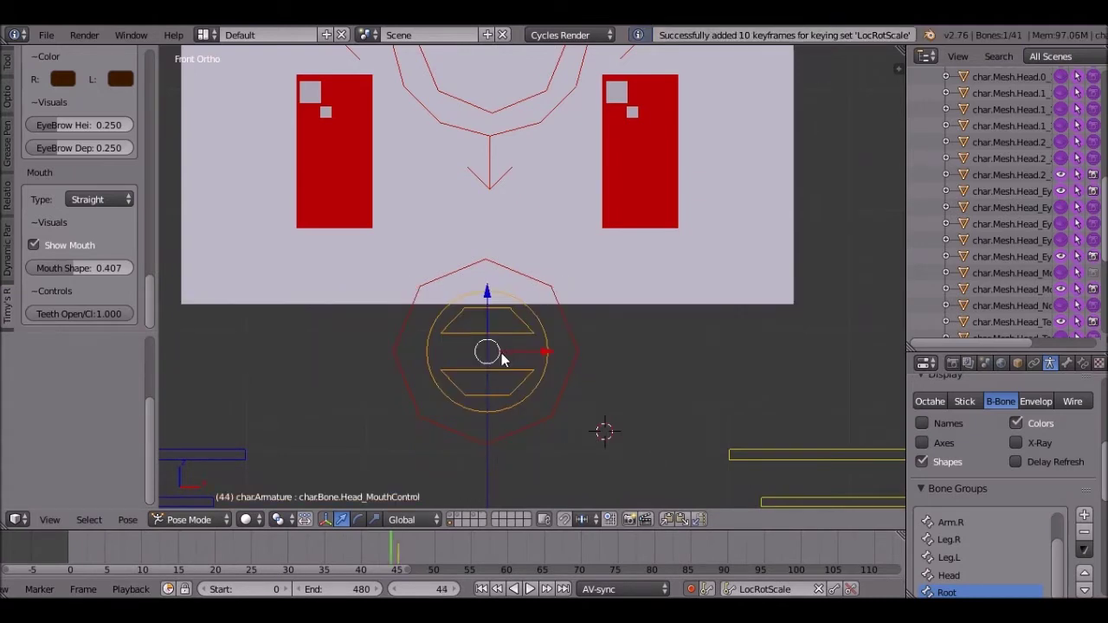
# - Key the closed mouth at frame 42 and open it at frame 45 by moving the Head_MouthControl bone down along Z
pyautogui.press('Right')
pyautogui.press('Right')
pyautogui.press('Right')
pyautogui.press('Right')
pyautogui.press('Right')
pyautogui.press('Left')
pyautogui.press('Left')
pyautogui.press('Left')
pyautogui.press('g')
pyautogui.press('z')
pyautogui.click(488, 342)
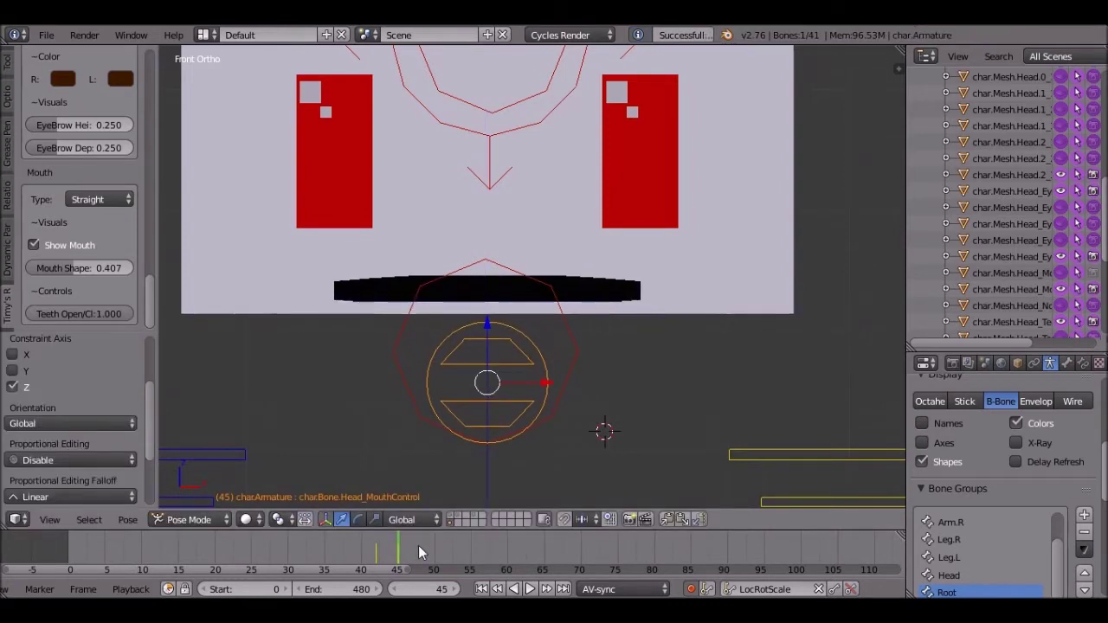
# - Close the mouth at frame 48 by moving the Head_MouthControl bone back up along Z
pyautogui.press('Right')
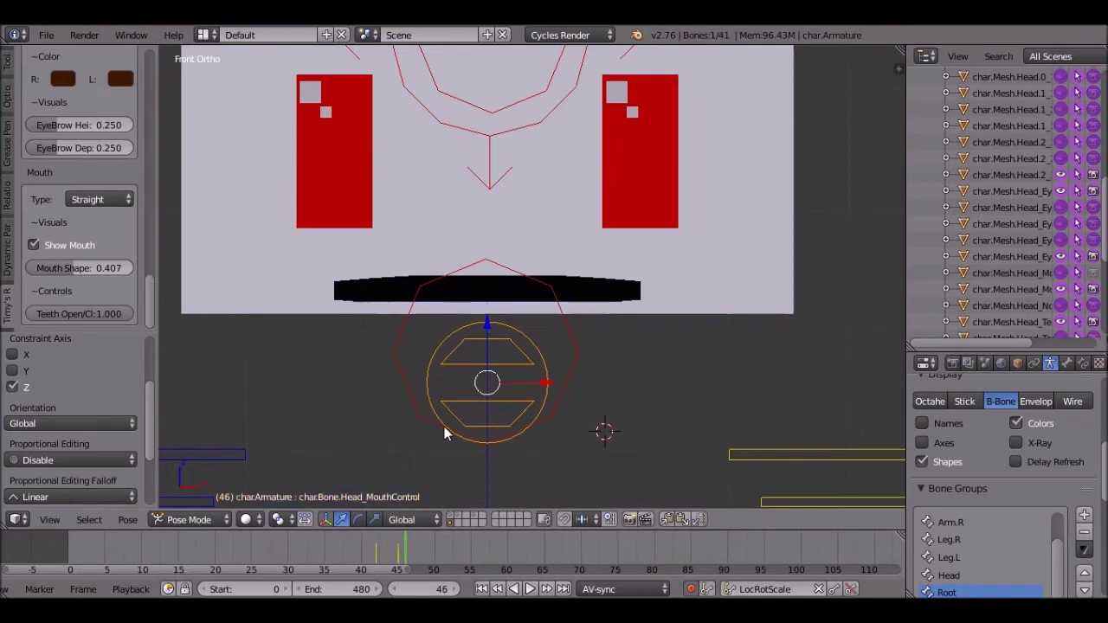
pyautogui.press('Right')
pyautogui.press('Right')
pyautogui.moveTo(487, 319); pyautogui.dragTo(484, 286)
# - Play the mouth opening and closing to check its speed
pyautogui.hotkey('alt', 'shift', 'a')
pyautogui.click(527, 589)
pyautogui.click(526, 589)
# - Insert a closed-mouth LocRotScale keyframe at frame 55 and delete the keyframe at frame 48
pyautogui.moveTo(387, 557); pyautogui.dragTo(458, 547)
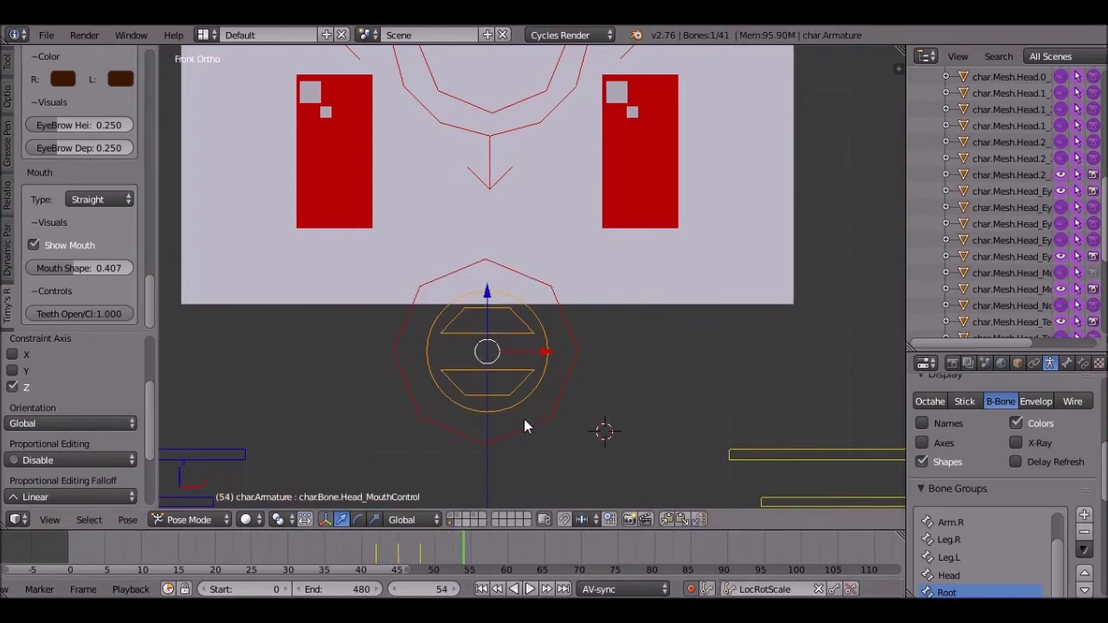
pyautogui.press('i')
pyautogui.press('Down')
pyautogui.click(851, 590)
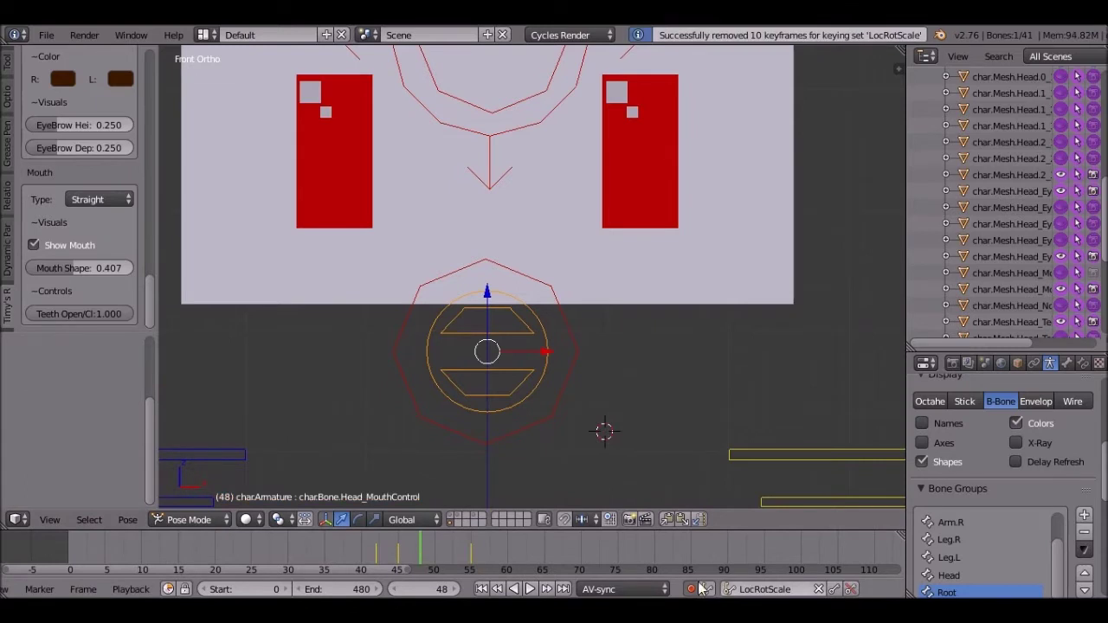
# - Replace the closed-mouth keyframe at frame 55 with one at frame 52, and play back the mouth movement
pyautogui.click(369, 561)
pyautogui.click(530, 589)
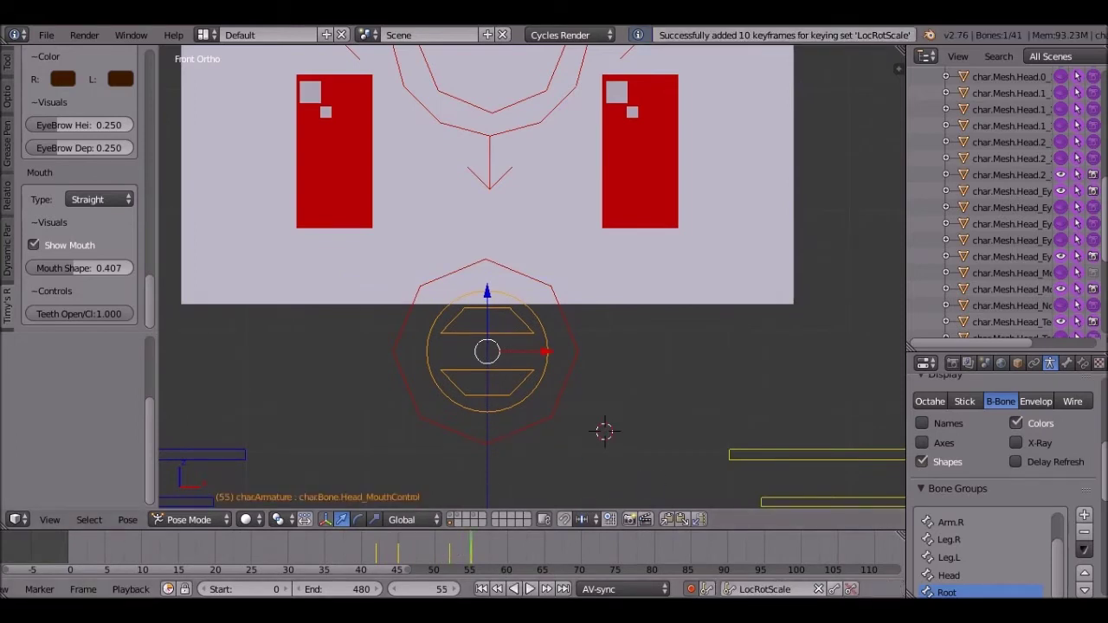
pyautogui.hotkey('alt', 'i')
pyautogui.hotkey('alt', 'a')
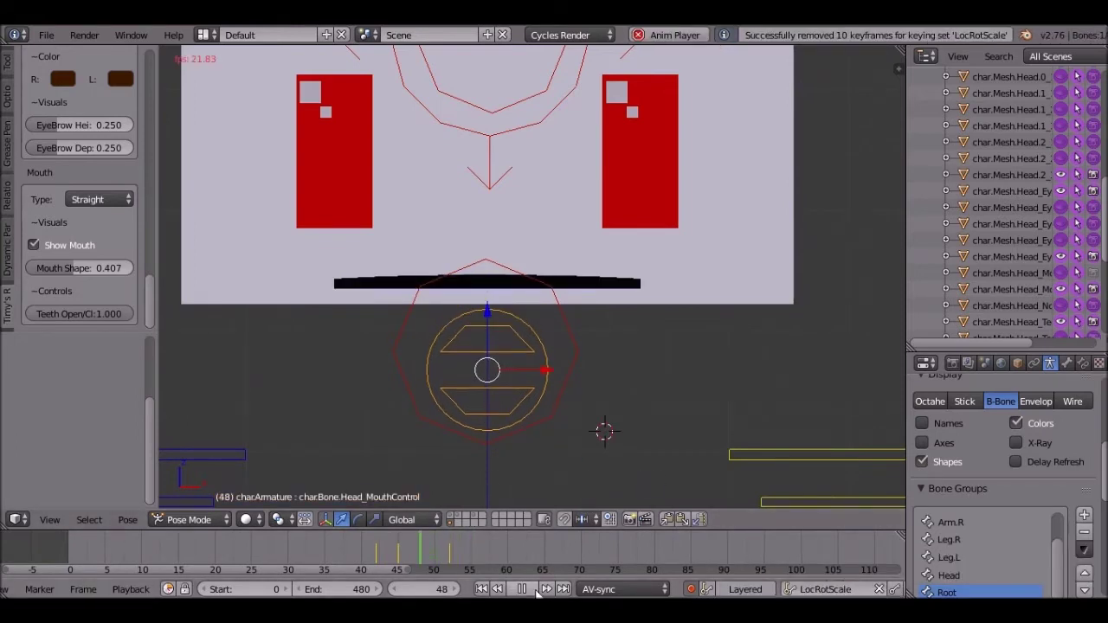
pyautogui.click(325, 521)
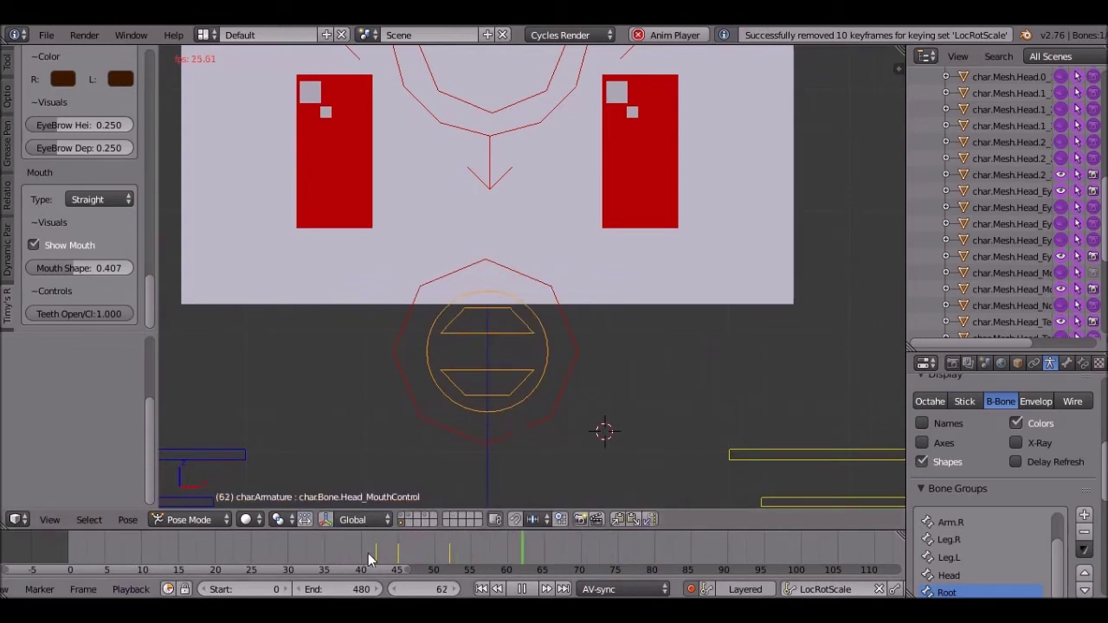
pyautogui.click(514, 589)
# - Key the closed mouth at frame 54 and open it at frame 57 by moving the Head_MouthControl bone down along Z
pyautogui.moveTo(374, 546); pyautogui.dragTo(453, 546)
pyautogui.click(463, 550)
pyautogui.press('i')
pyautogui.press('Right')
pyautogui.press('Right')
pyautogui.press('Right')
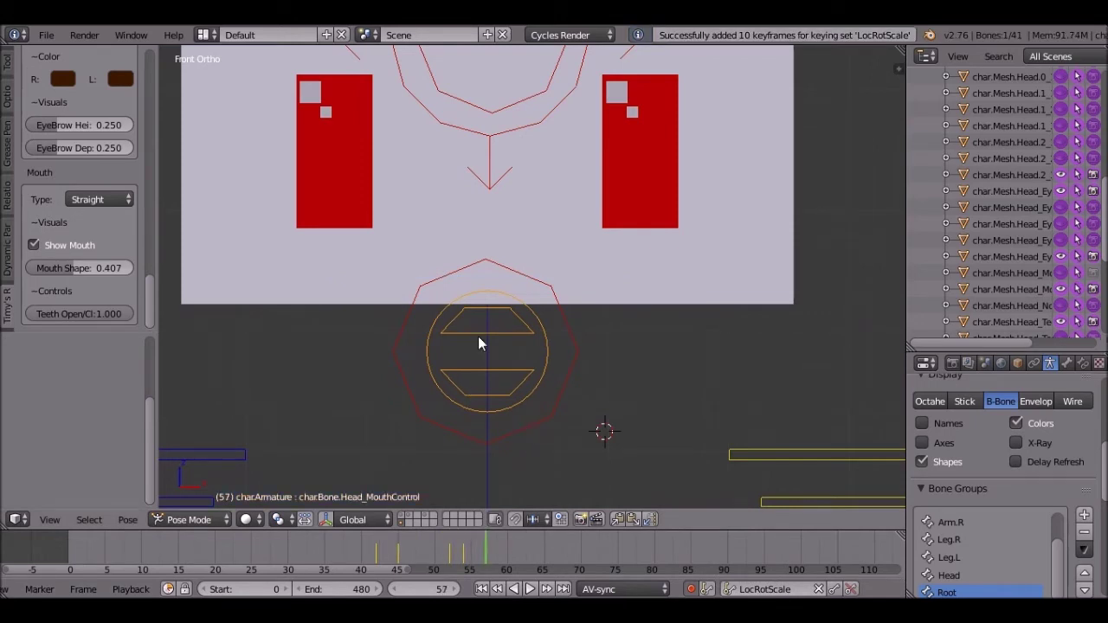
pyautogui.press('g')
pyautogui.press('z')
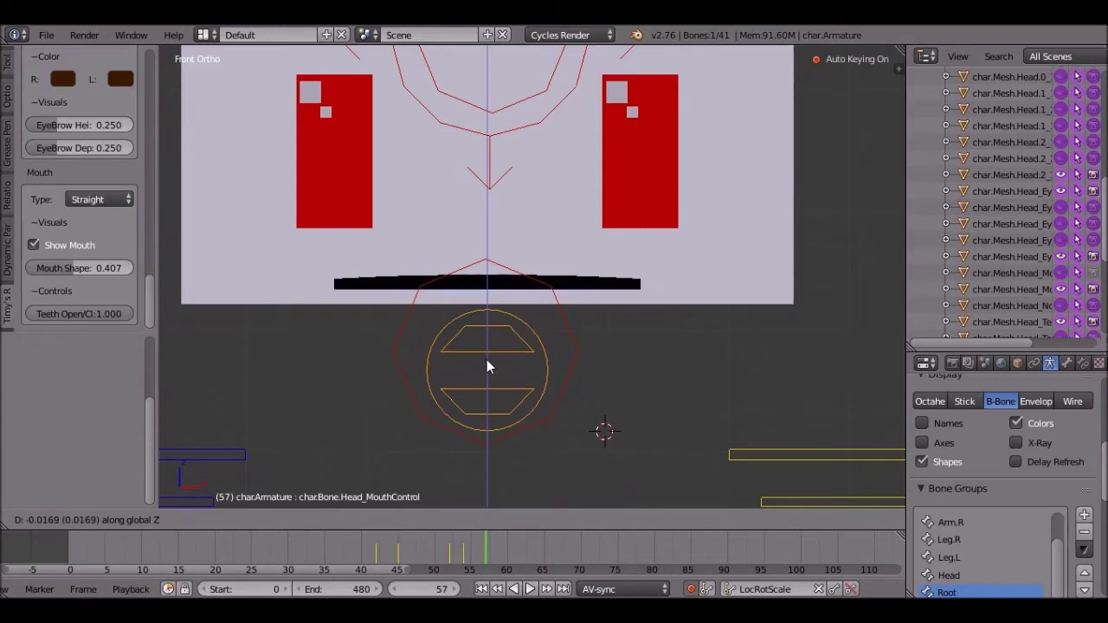
pyautogui.click(486, 371)
# - Close the mouth at frame 62 by moving the Head_MouthControl bone up along Z
pyautogui.press('Right')
pyautogui.press('Right')
pyautogui.press('Right')
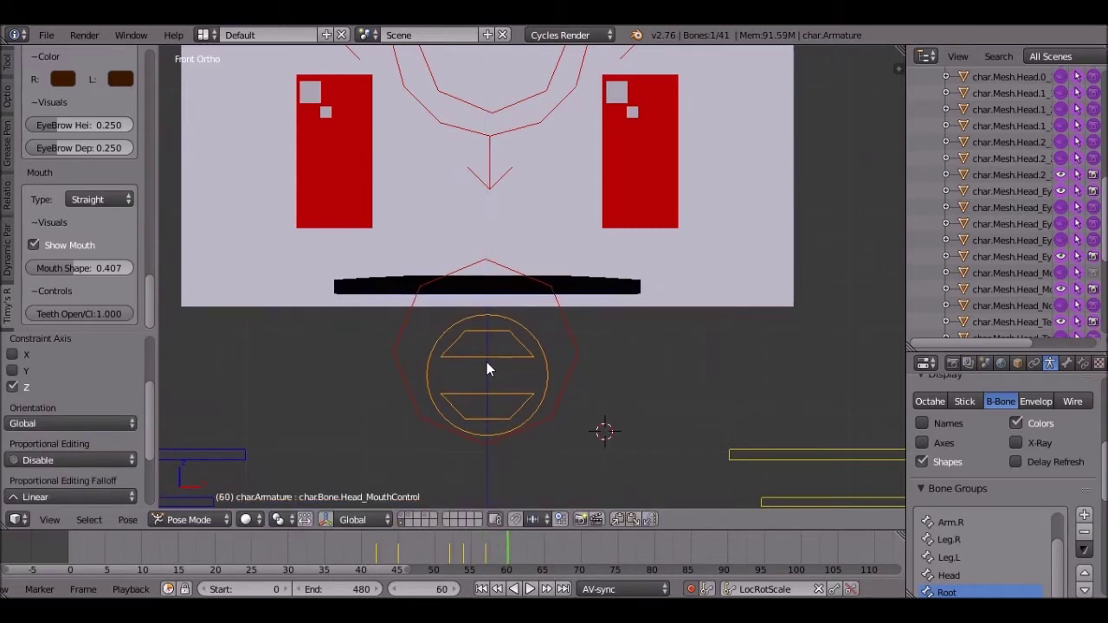
pyautogui.press('Right')
pyautogui.press('Right')
pyautogui.press('g')
pyautogui.press('y')
pyautogui.press('z')
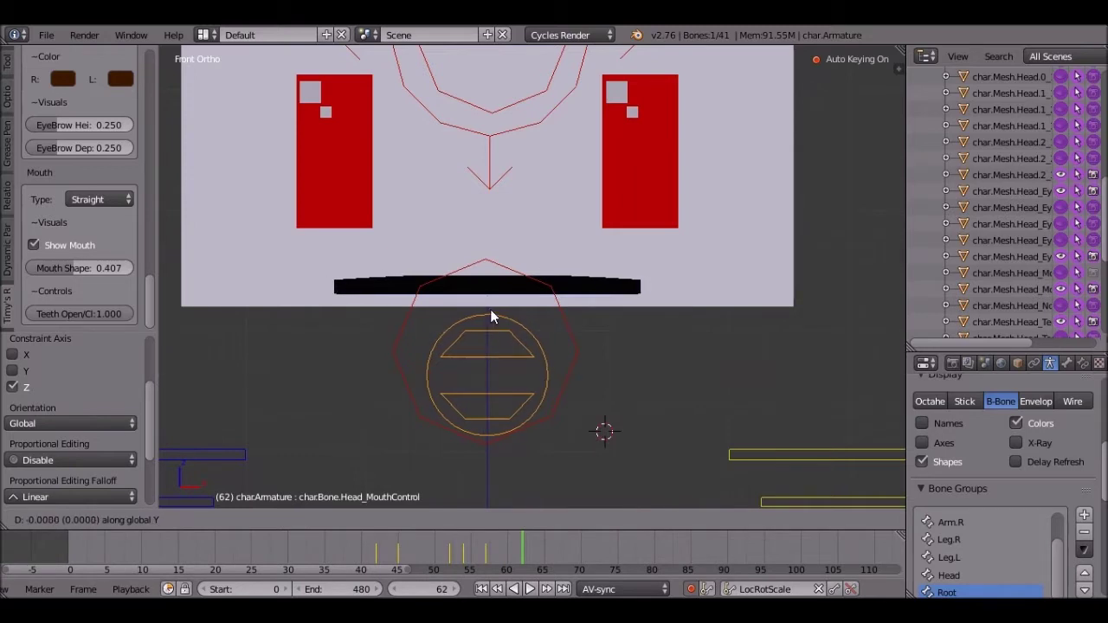
pyautogui.click(488, 228)
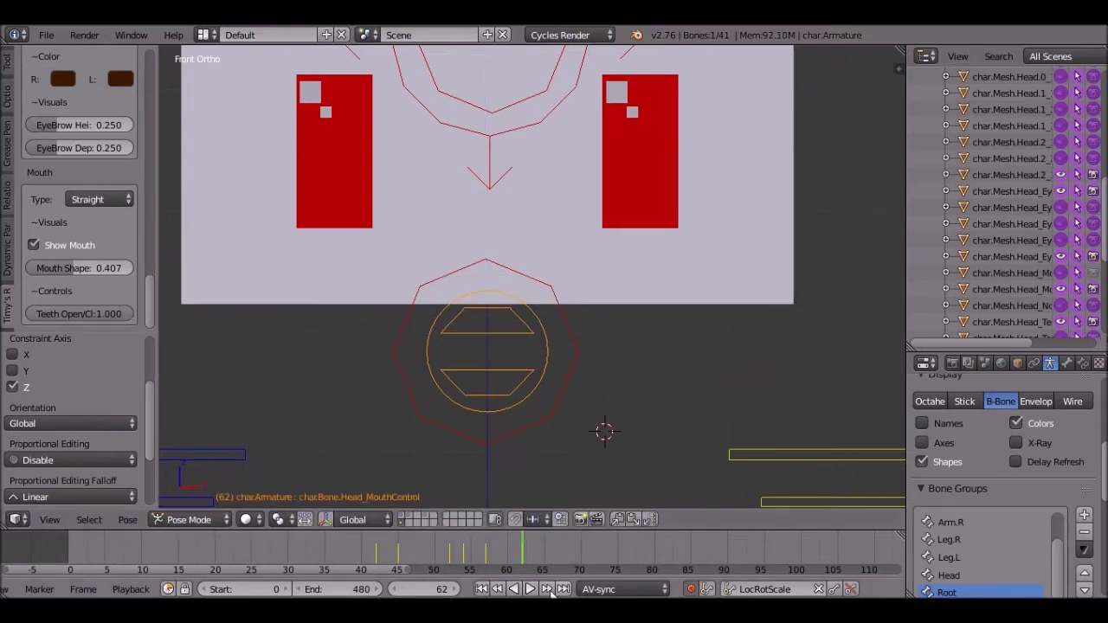
# - Play back both mouth openings and scrub through the first one to check the timing
pyautogui.hotkey('alt', 'a')
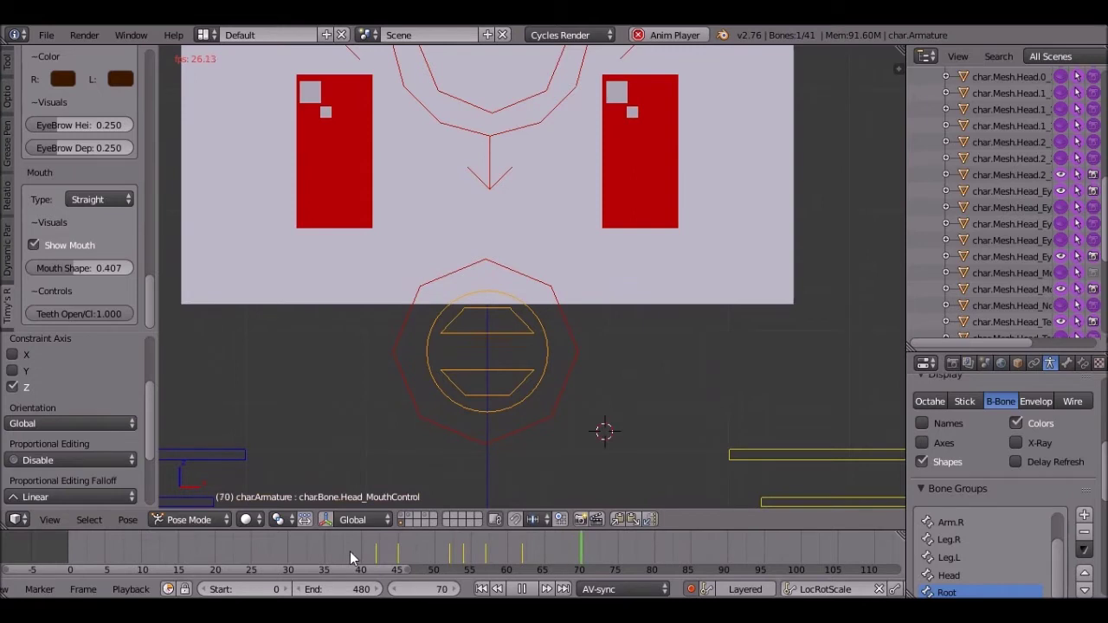
pyautogui.click(520, 590)
pyautogui.moveTo(398, 554); pyautogui.dragTo(430, 553)
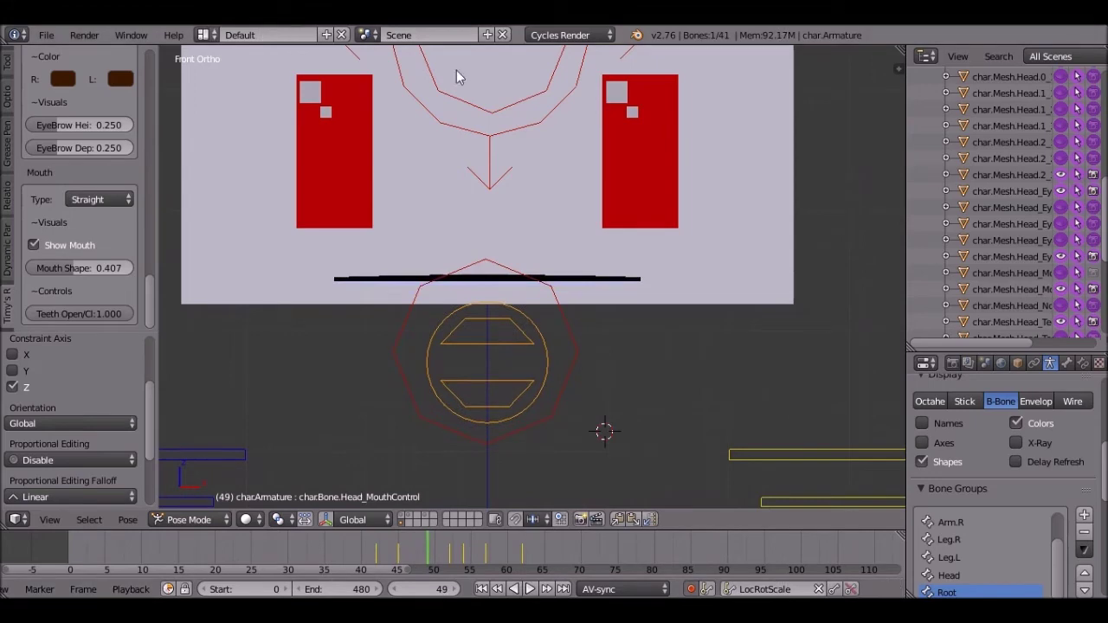
# - Widen the Outliner area and turn it into a Dope Sheet framed on the keyframes
pyautogui.moveTo(905, 69); pyautogui.dragTo(701, 69)
pyautogui.click(717, 56)
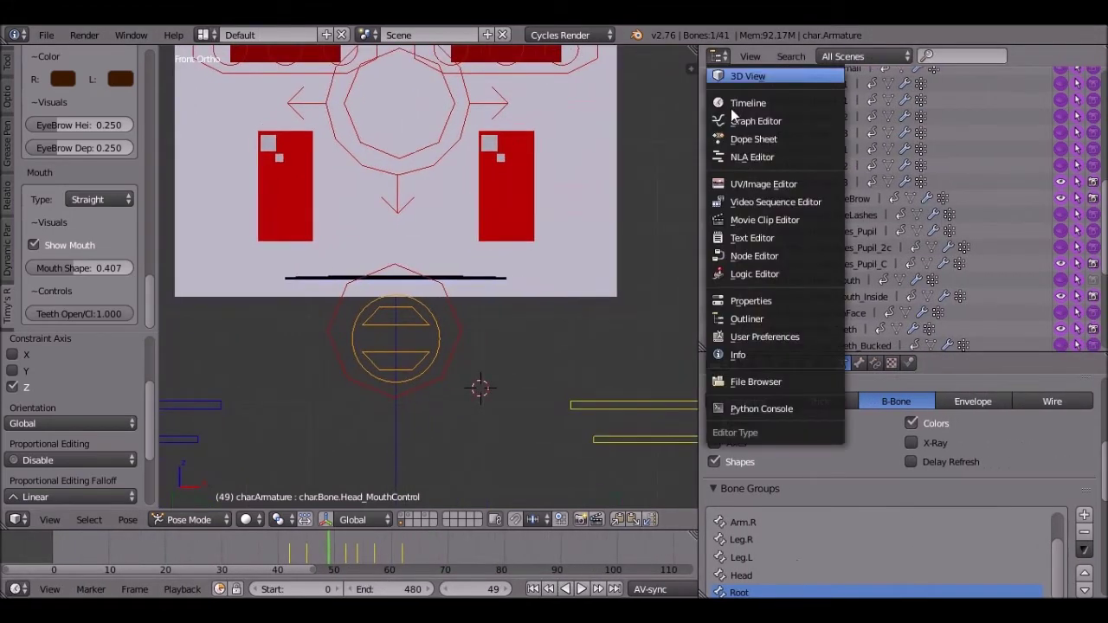
pyautogui.click(740, 140)
pyautogui.scroll(10, 900, 170)
pyautogui.moveTo(1005, 181); pyautogui.dragTo(1106, 206, button='middle')
pyautogui.scroll(15, 1061, 159)
pyautogui.moveTo(1048, 163); pyautogui.dragTo(931, 149, button='middle')
pyautogui.press('a')
pyautogui.scroll(2, 996, 152)
pyautogui.click(915, 150)
# - Play the soundtrack from frame 0 with the character's layer hidden to listen for the mouth cues
pyautogui.hotkey('alt', 'a')
pyautogui.press('Escape')
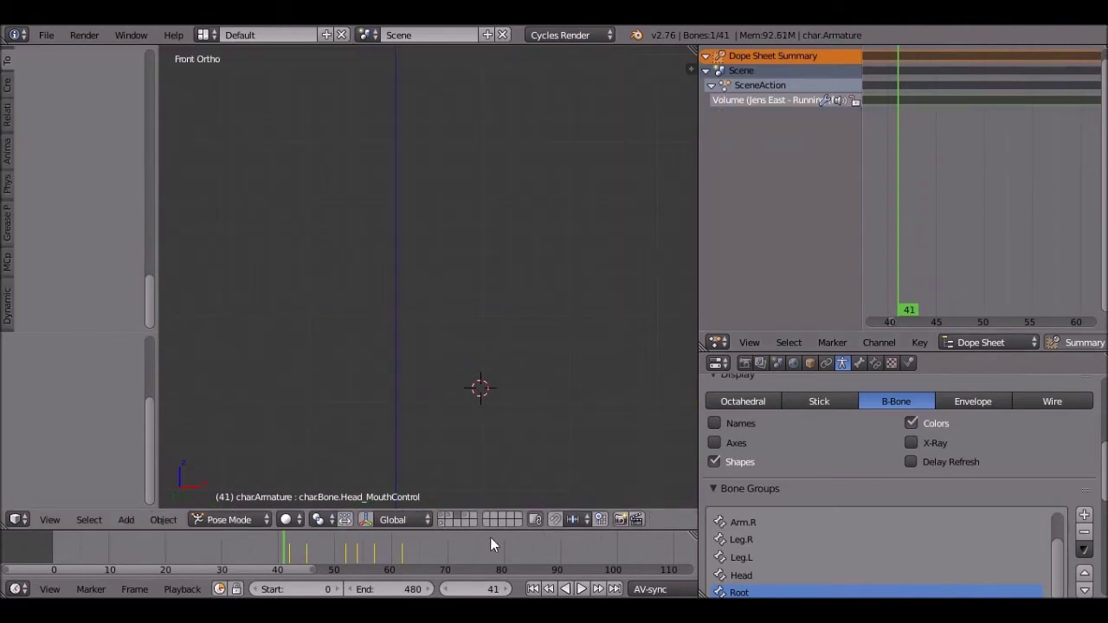
pyautogui.click(578, 589)
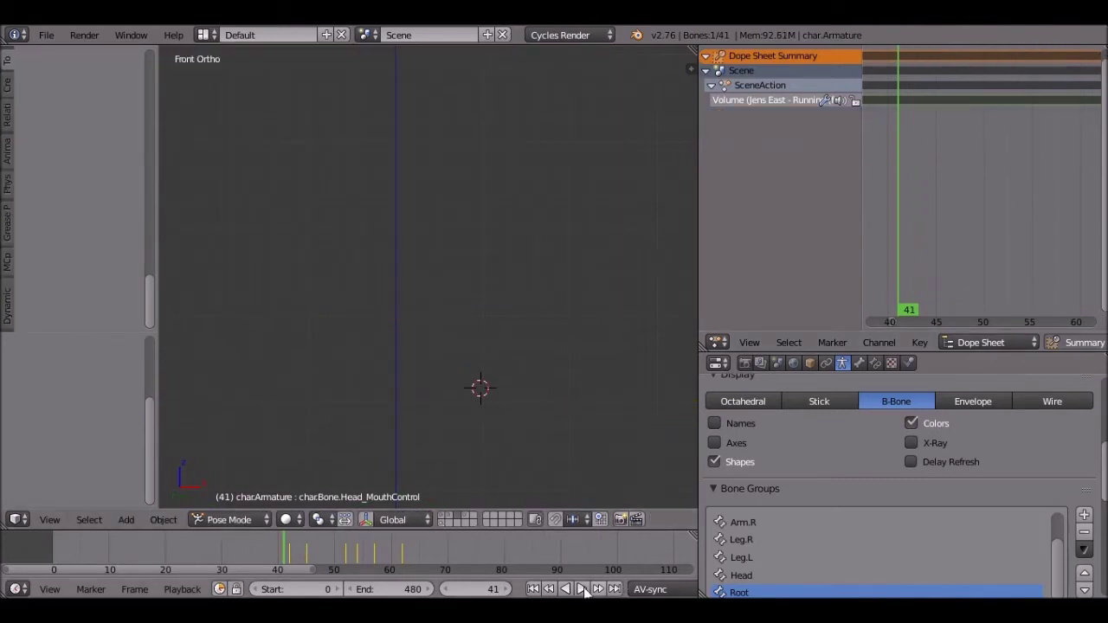
pyautogui.click(536, 591)
pyautogui.click(574, 591)
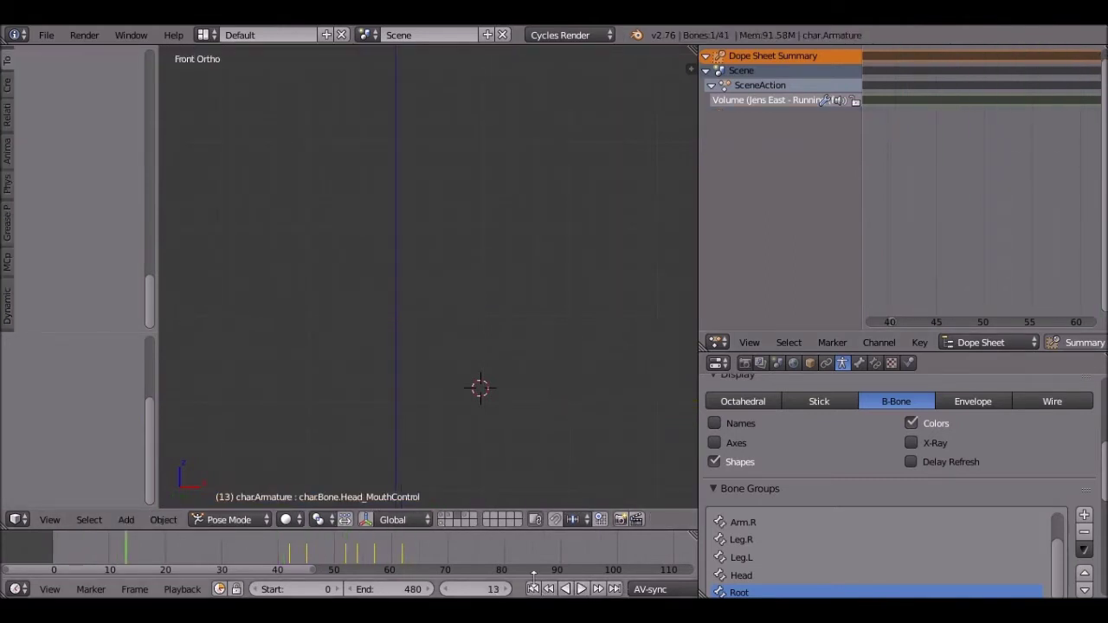
pyautogui.click(533, 589)
pyautogui.scroll(3, 475, 545)
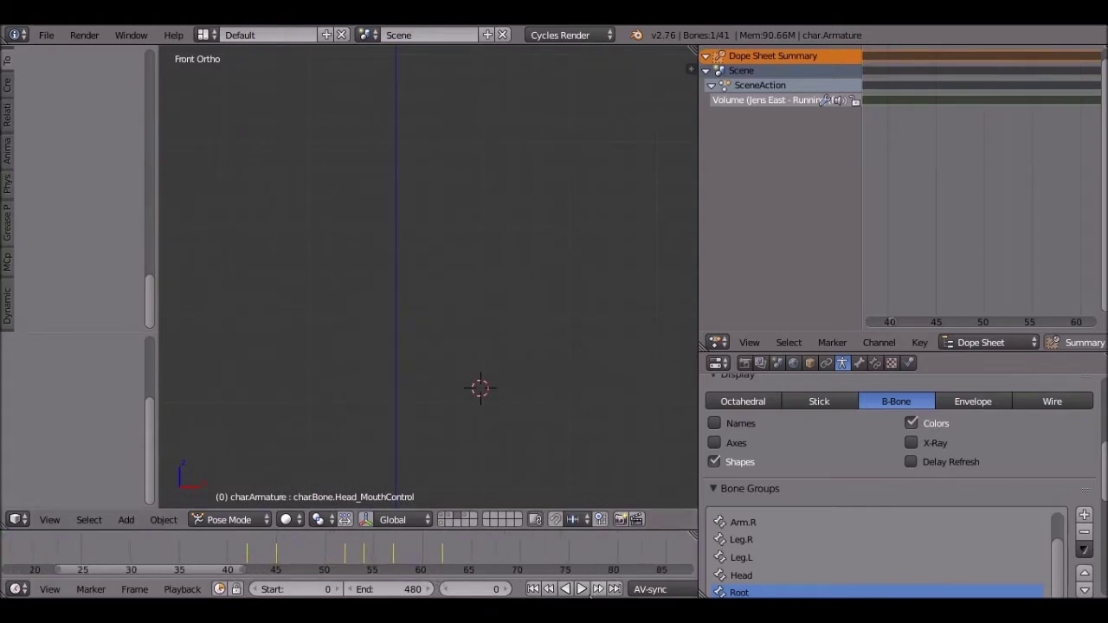
pyautogui.click(581, 589)
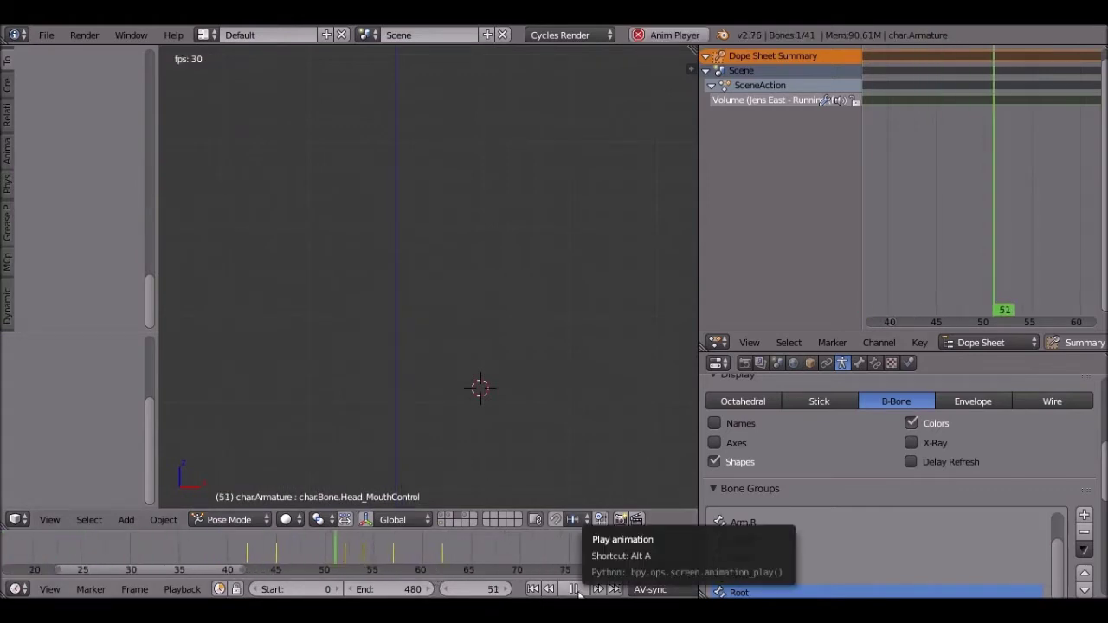
pyautogui.click(250, 560)
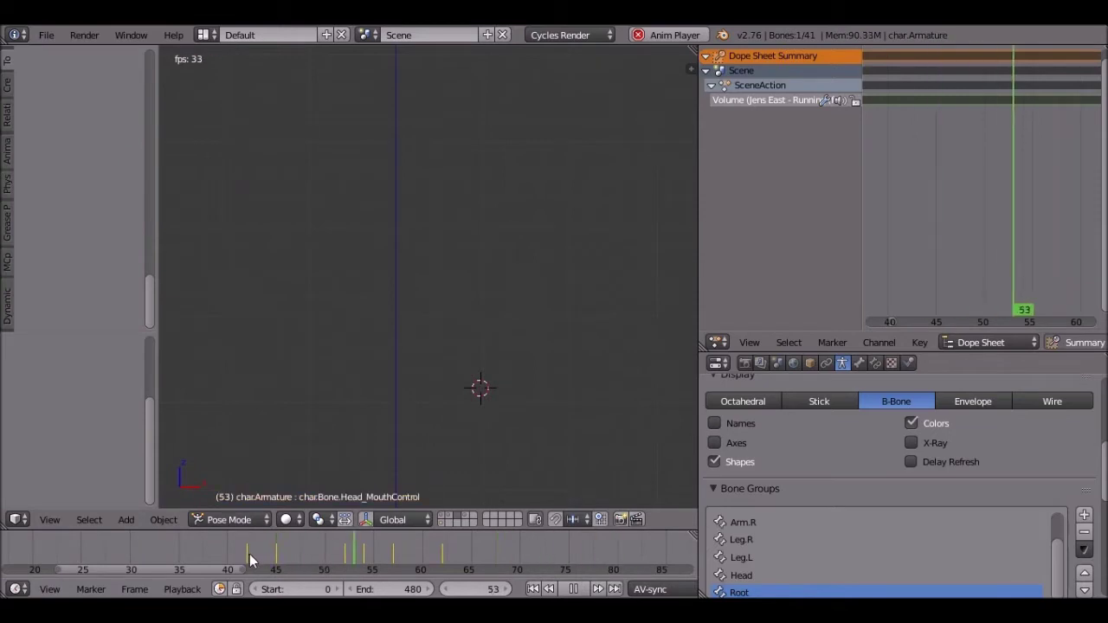
pyautogui.click(573, 588)
pyautogui.click(322, 561)
# - Play the soundtrack from frame 0 and drop timeline markers on its cues, including frames 53, 60 and 67
pyautogui.scroll(-3, 372, 558)
pyautogui.moveTo(381, 551); pyautogui.dragTo(386, 547, button='middle')
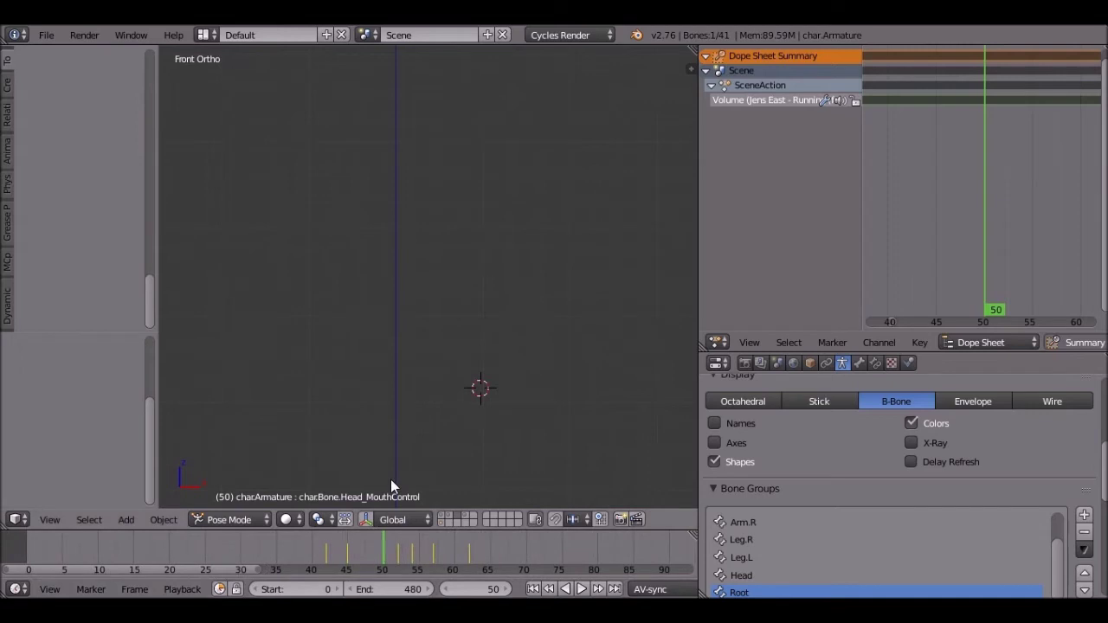
pyautogui.scroll(-2, 390, 547)
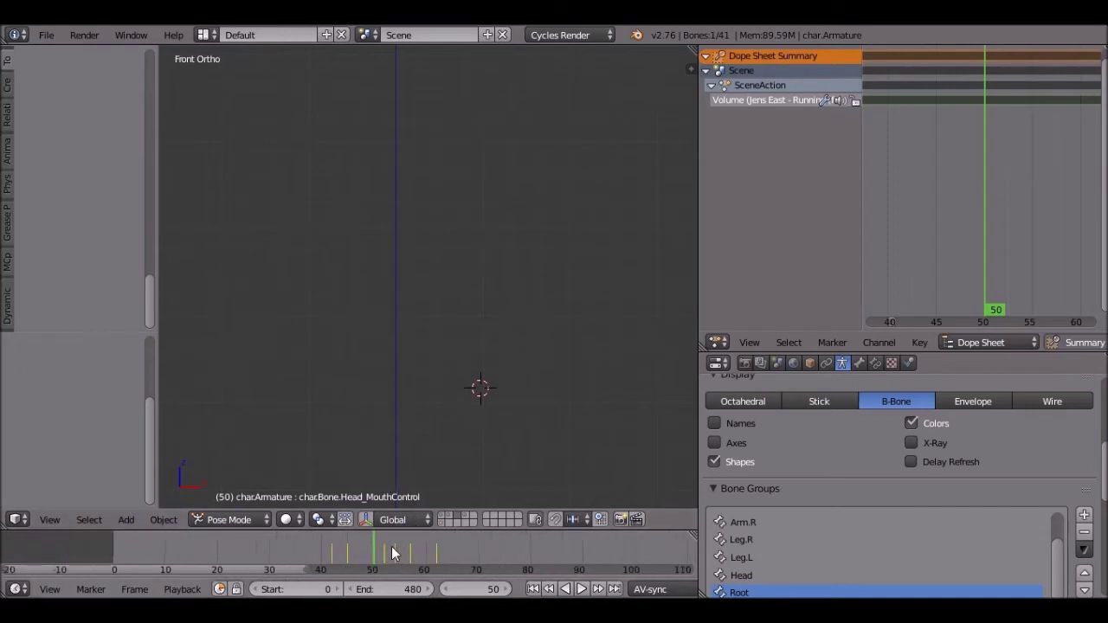
pyautogui.scroll(-1, 394, 554)
pyautogui.click(533, 588)
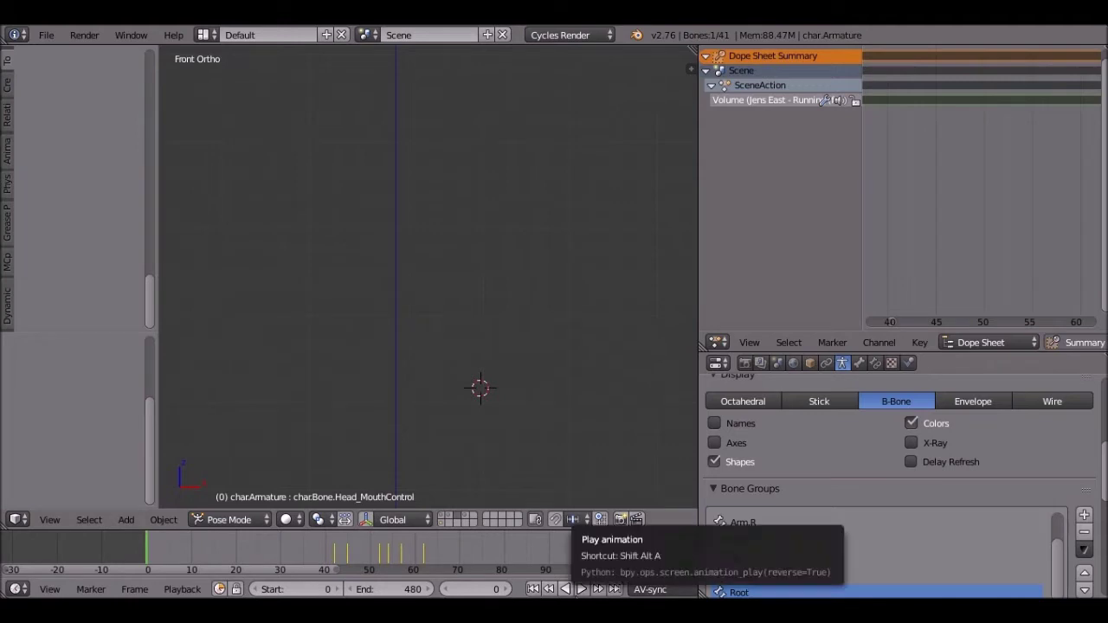
pyautogui.click(582, 589)
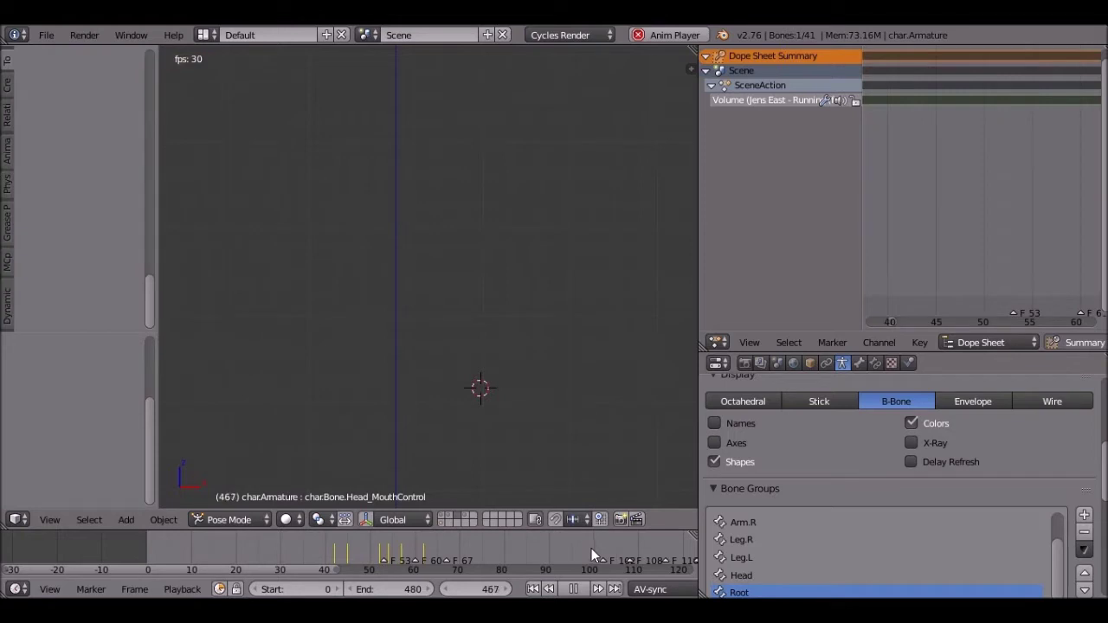
pyautogui.click(573, 588)
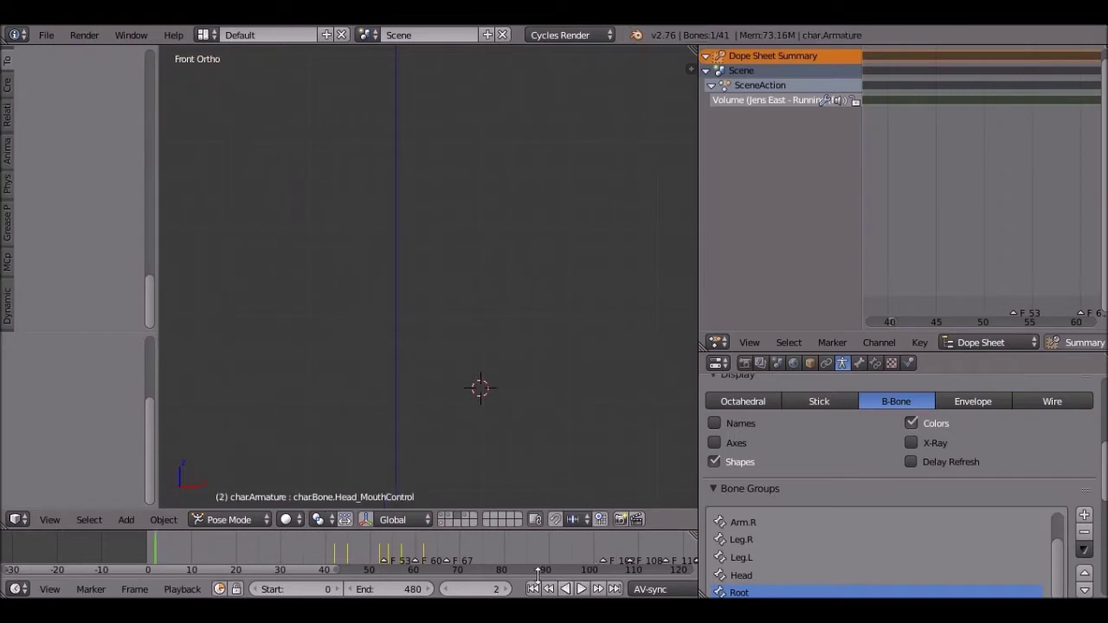
# - Play the soundtrack up to frame 60 to compare the markers with the audio cues
pyautogui.click(581, 589)
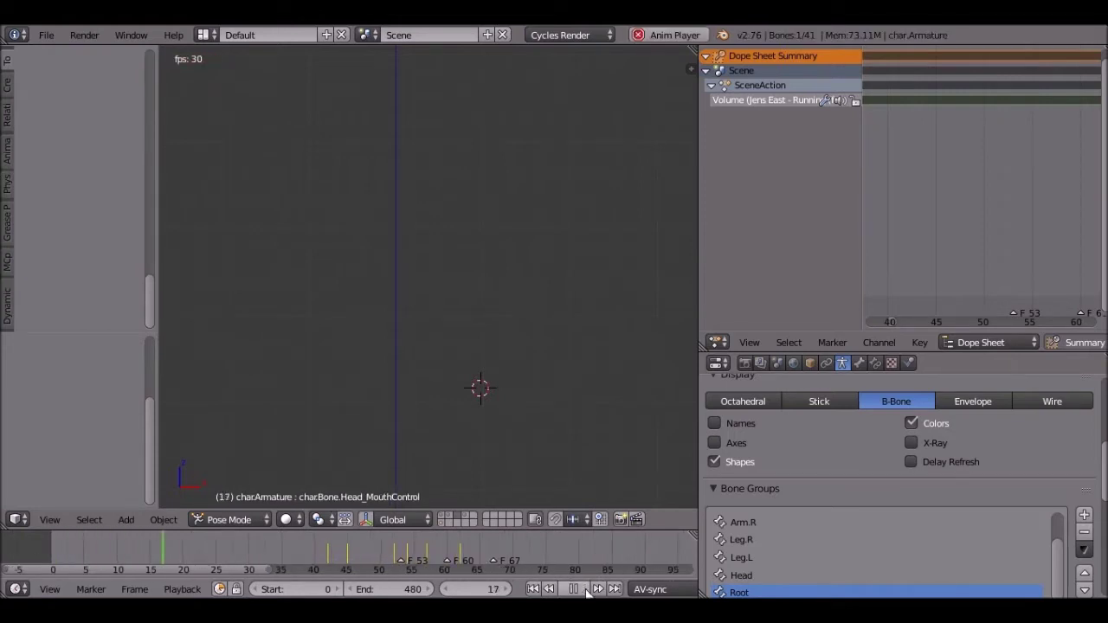
pyautogui.click(572, 588)
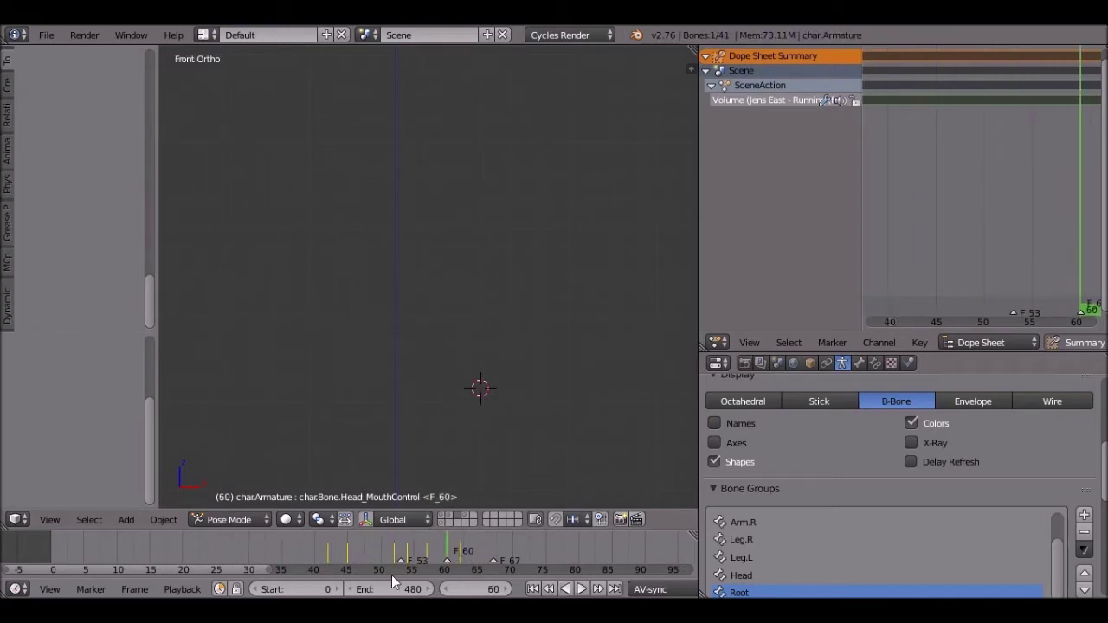
pyautogui.click(375, 552)
# - Show the character's layer again and collapse the Scene and char.Armature channels in the Dope Sheet, framing the mouth keyframes
pyautogui.scroll(-12, 971, 198)
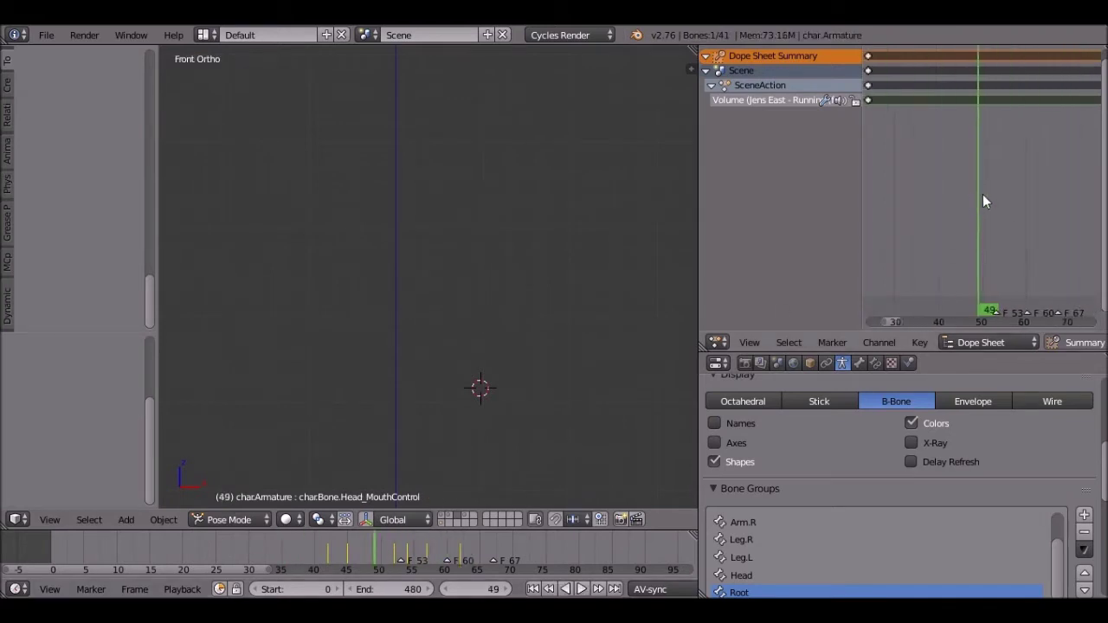
pyautogui.moveTo(970, 197); pyautogui.dragTo(1044, 186, button='middle')
pyautogui.click(706, 59)
pyautogui.moveTo(868, 110); pyautogui.dragTo(919, 173, button='middle')
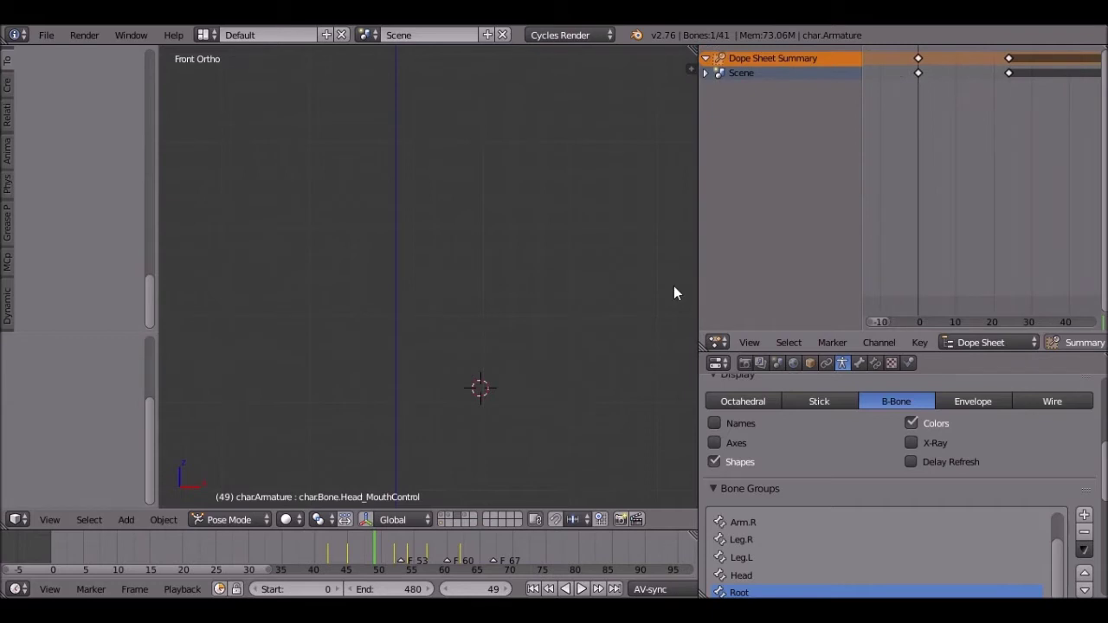
pyautogui.click(441, 524)
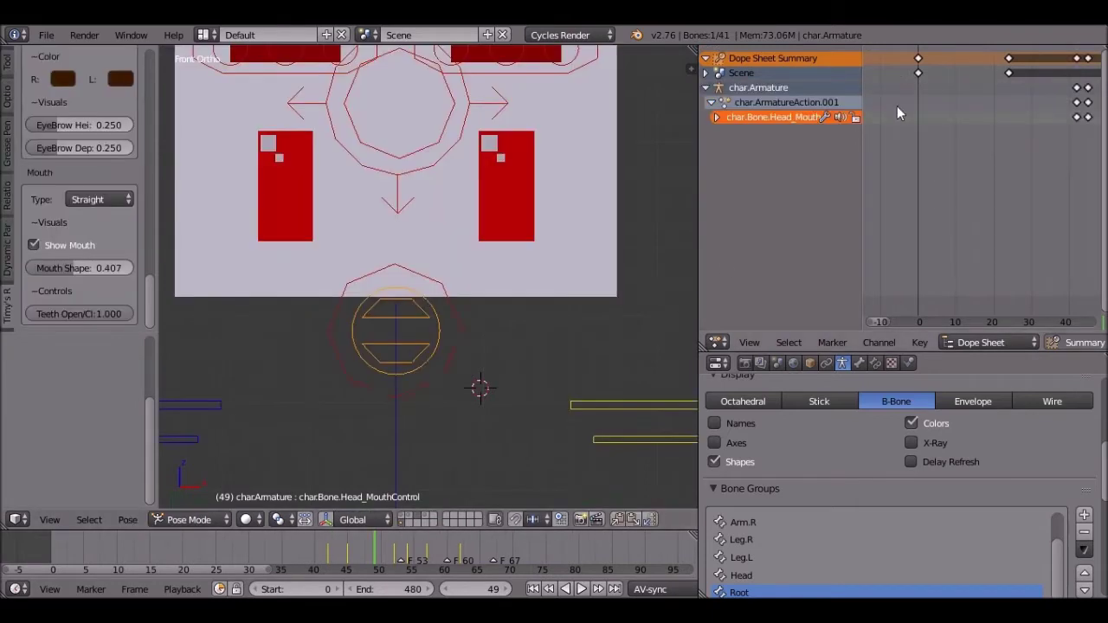
pyautogui.click(705, 87)
pyautogui.press('Home')
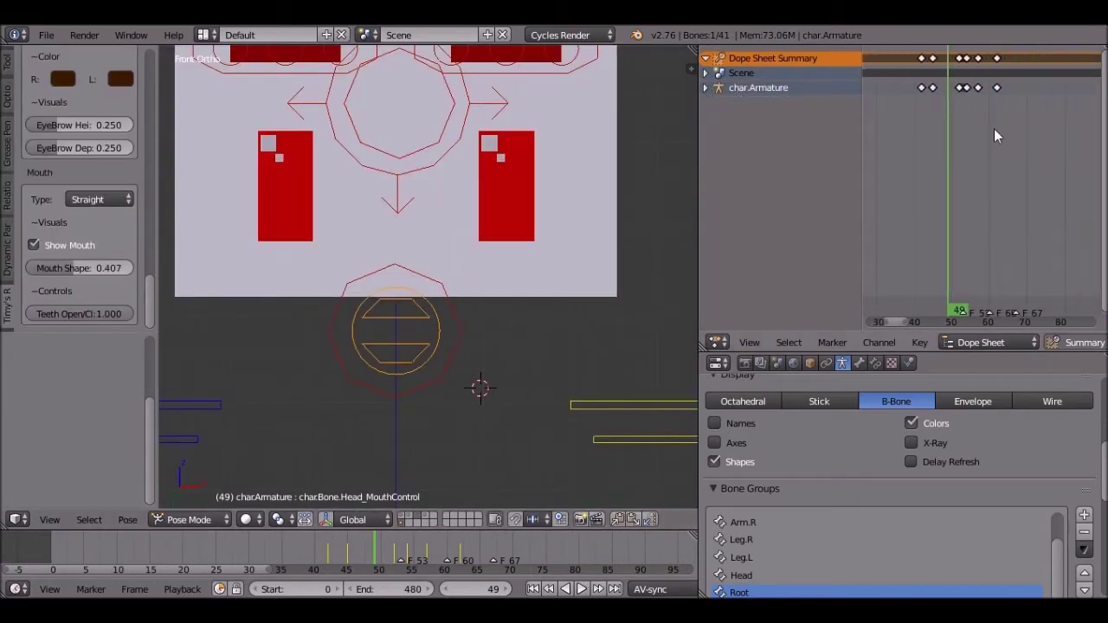
# - Box-select all char.Armature keyframes in the Dope Sheet and shift them 4 frames forward so they start at frame 46
pyautogui.rightClick(921, 92)
pyautogui.press('b')
pyautogui.moveTo(917, 102); pyautogui.dragTo(1038, 83)
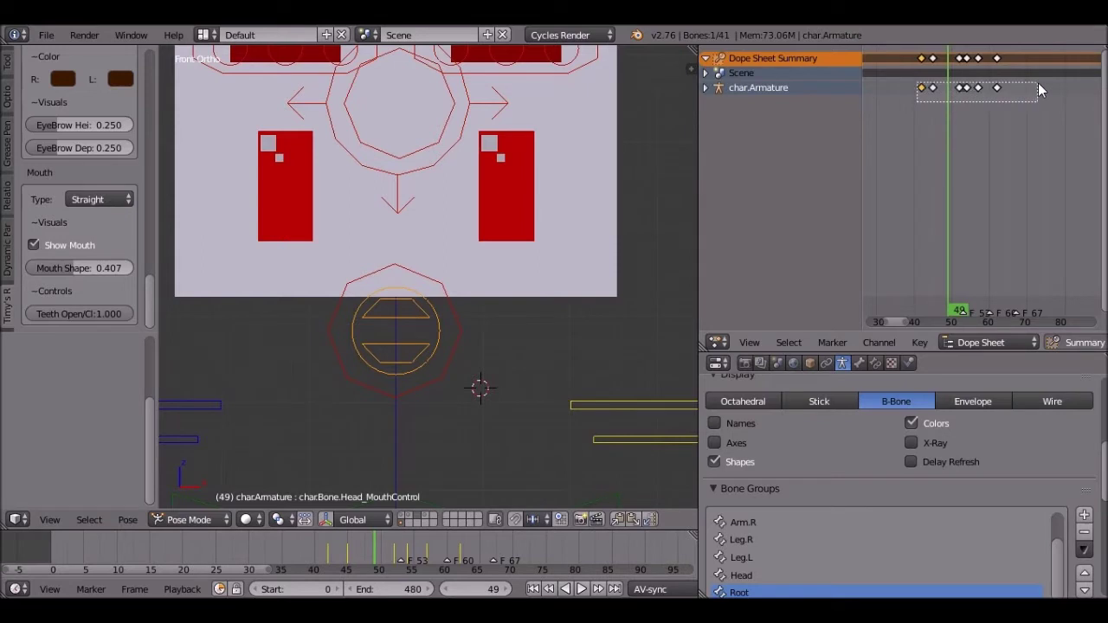
pyautogui.moveTo(1037, 83); pyautogui.dragTo(1038, 83)
pyautogui.press('g')
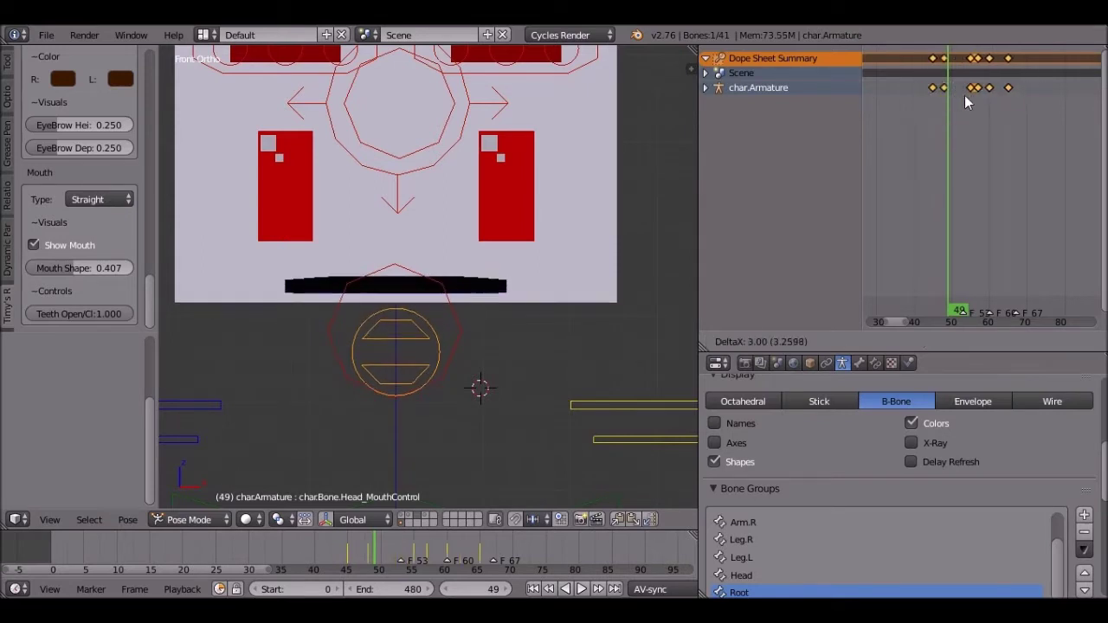
pyautogui.click(954, 96)
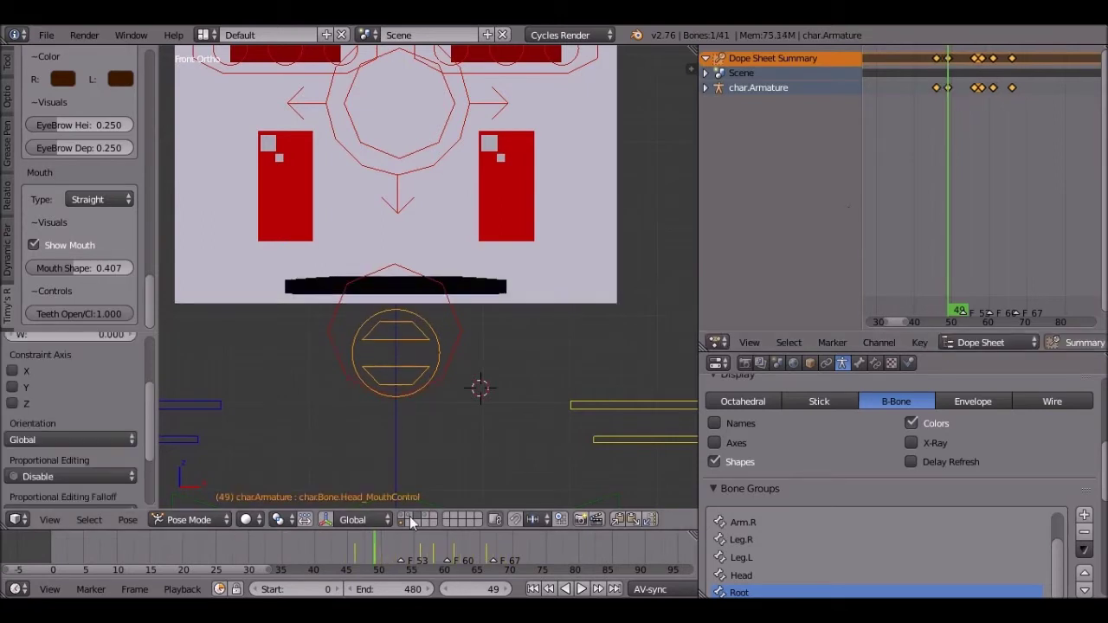
# - Switch the viewport to wireframe and play the shifted mouth animation to check it against the audio markers
pyautogui.moveTo(375, 551); pyautogui.dragTo(349, 555)
pyautogui.press('Escape')
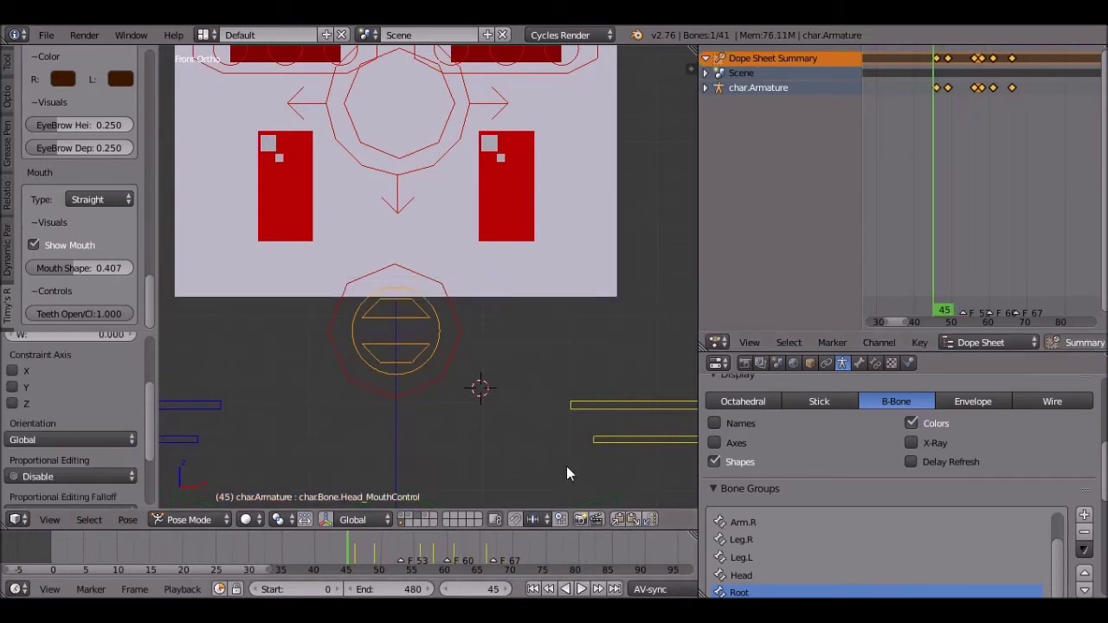
pyautogui.hotkey('alt', 'a')
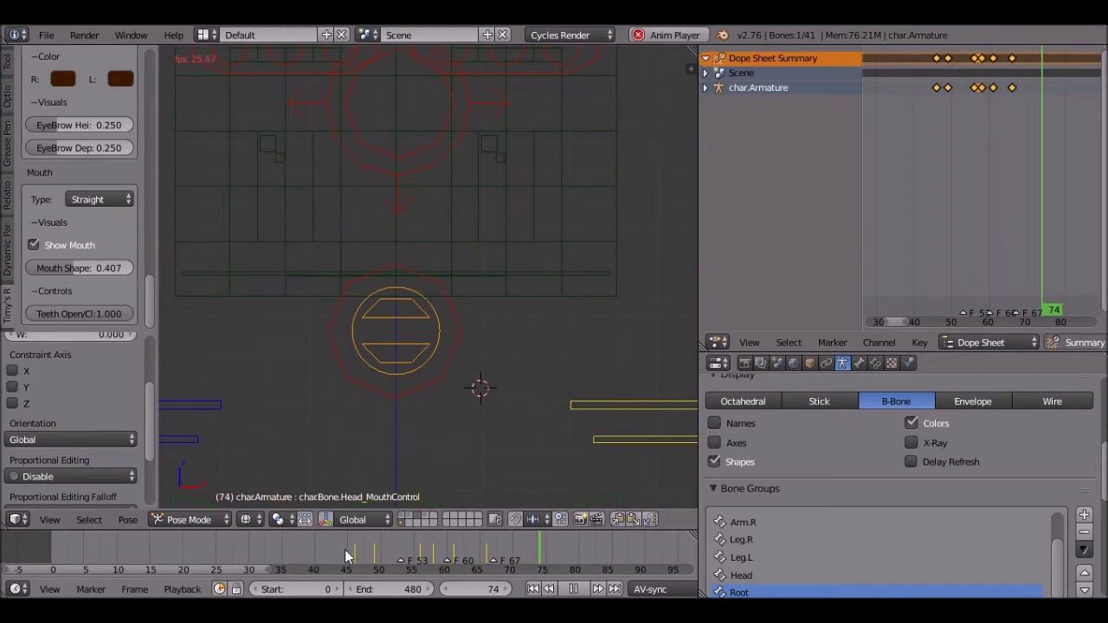
pyautogui.moveTo(324, 566); pyautogui.dragTo(674, 552, button='middle')
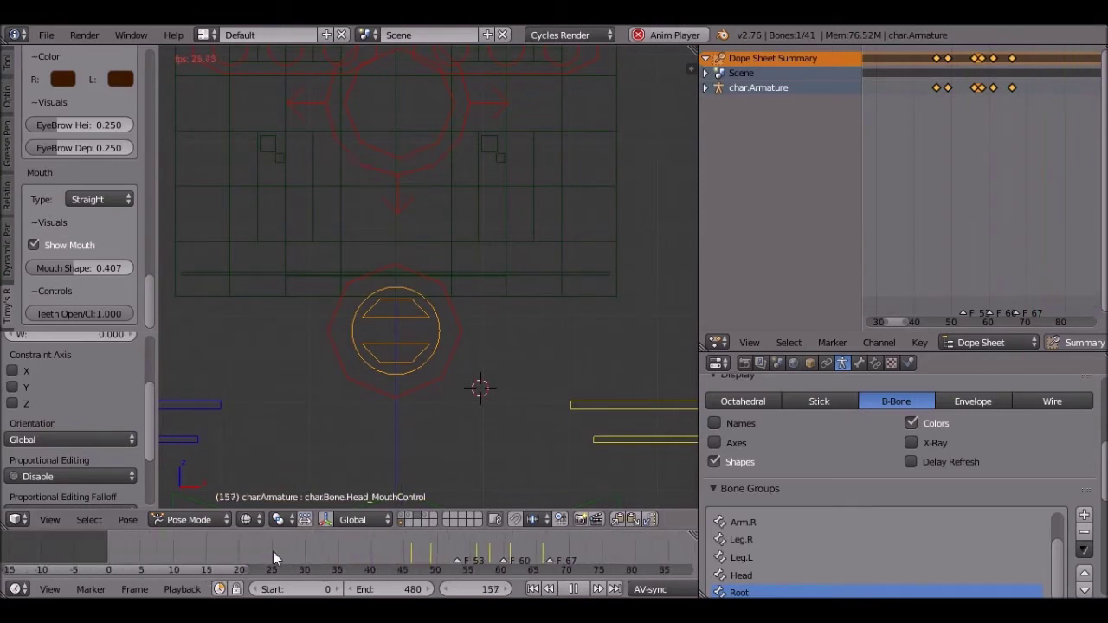
pyautogui.click(274, 558)
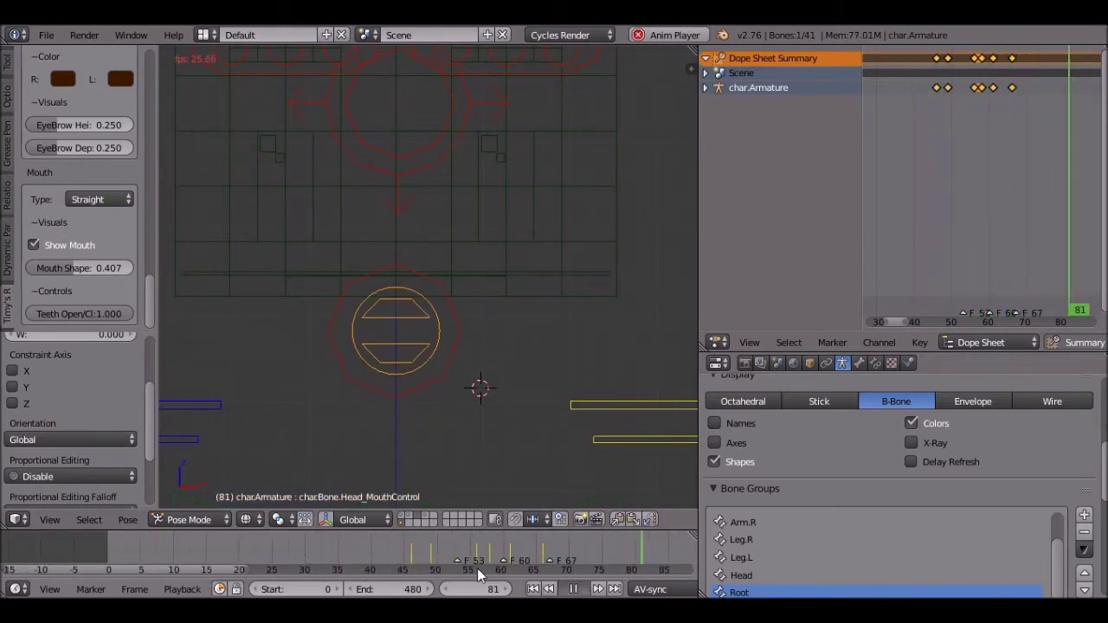
# - Replay and scrub the mouth animation from about frame 42 through the F_53, F_60 and F_67 markers to check the audio timing
pyautogui.click(564, 589)
pyautogui.click(581, 589)
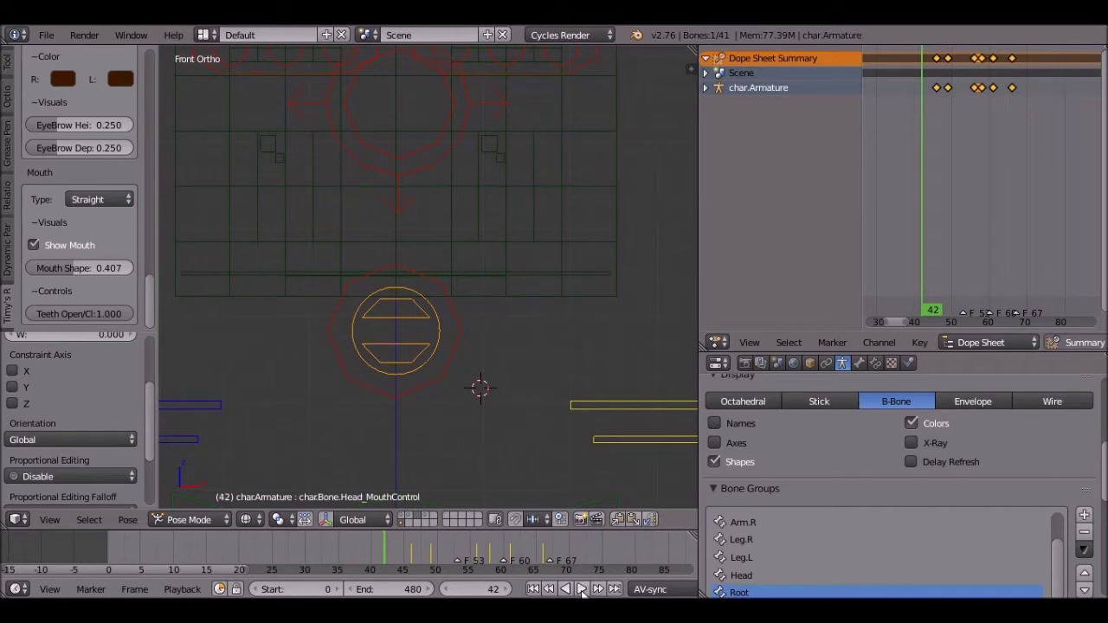
pyautogui.click(563, 588)
pyautogui.click(398, 560)
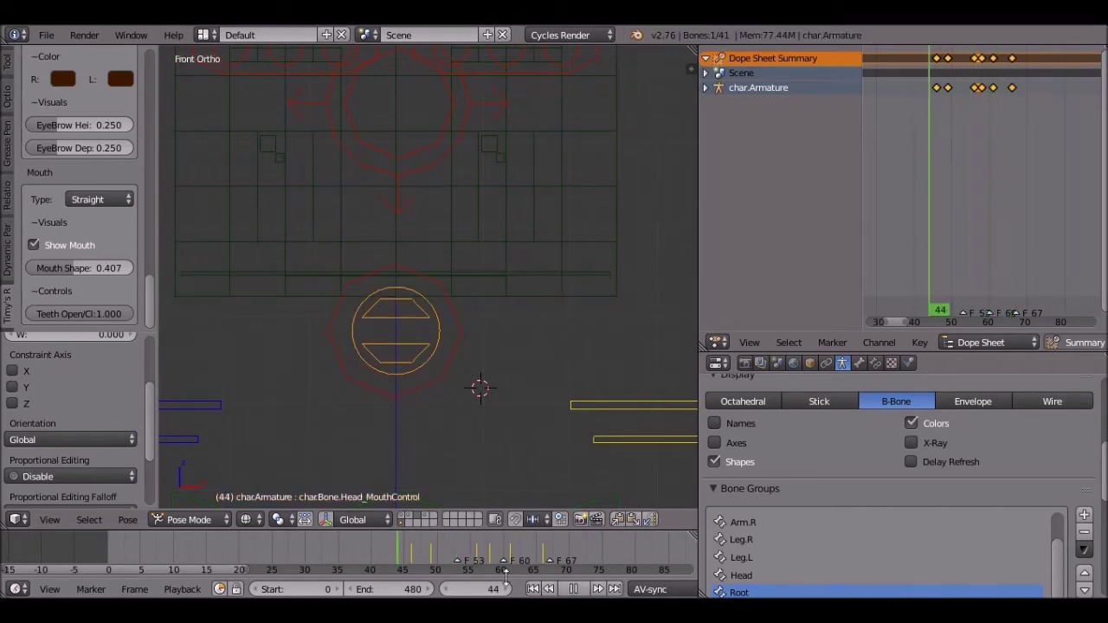
pyautogui.click(578, 588)
pyautogui.click(373, 552)
pyautogui.moveTo(407, 550); pyautogui.dragTo(499, 553)
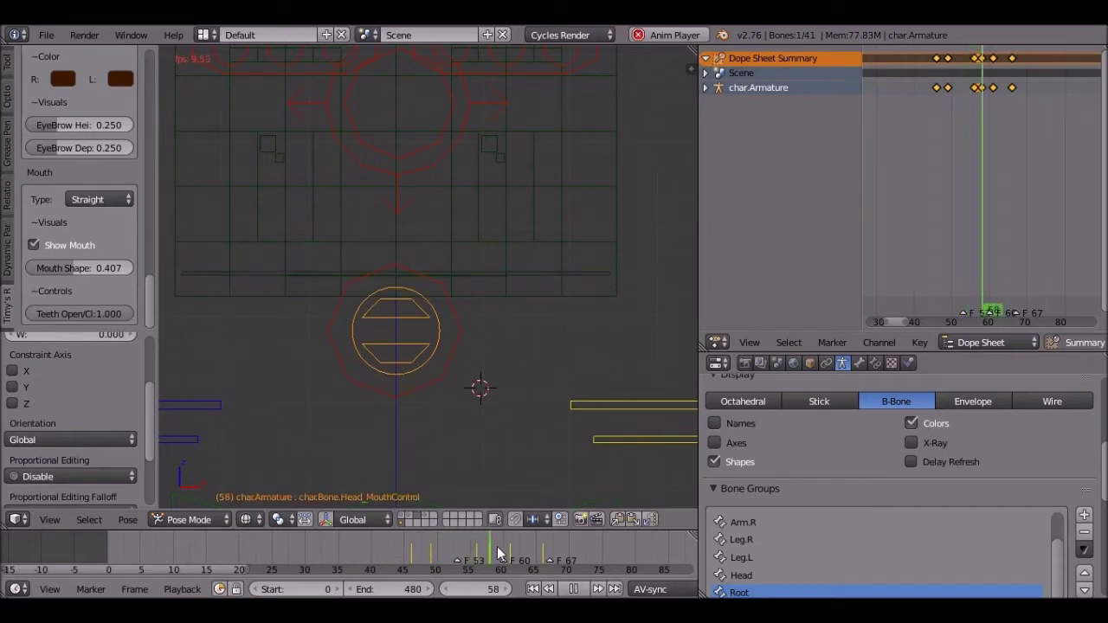
pyautogui.click(575, 588)
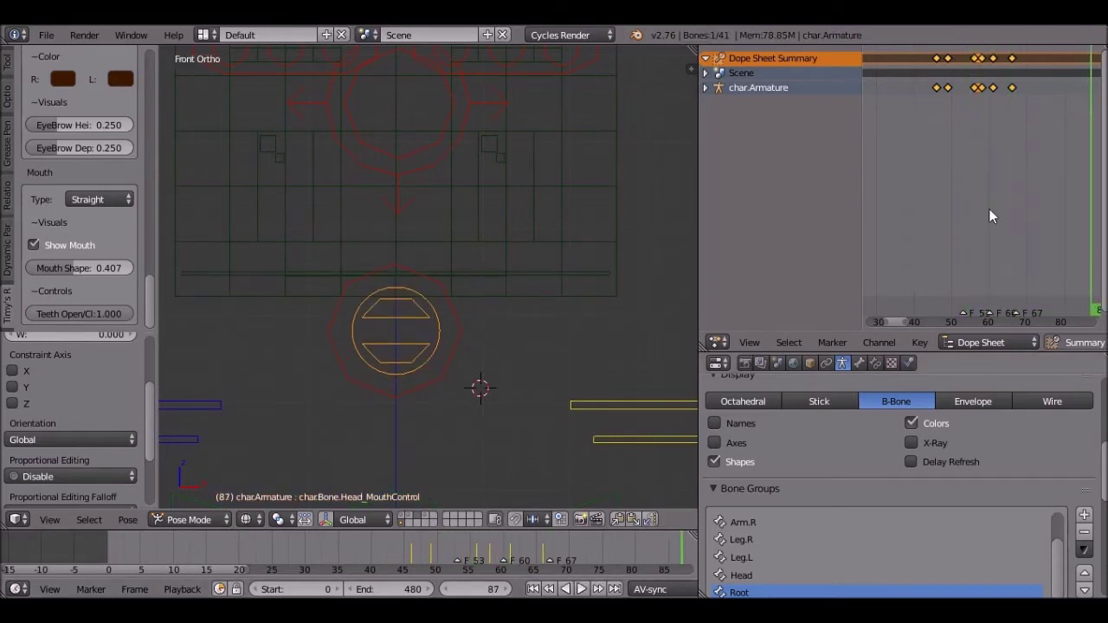
# - Shift the char.Armature keyframes at frames 58 and 61 one frame earlier in the Dope Sheet and play the result
pyautogui.scroll(4, 978, 92)
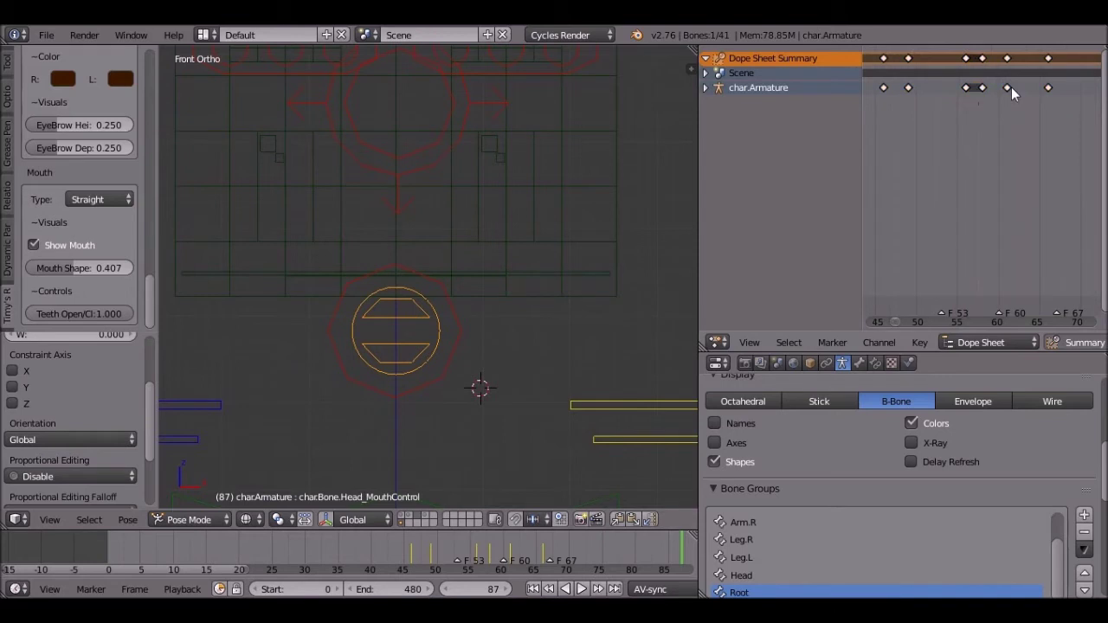
pyautogui.press('g')
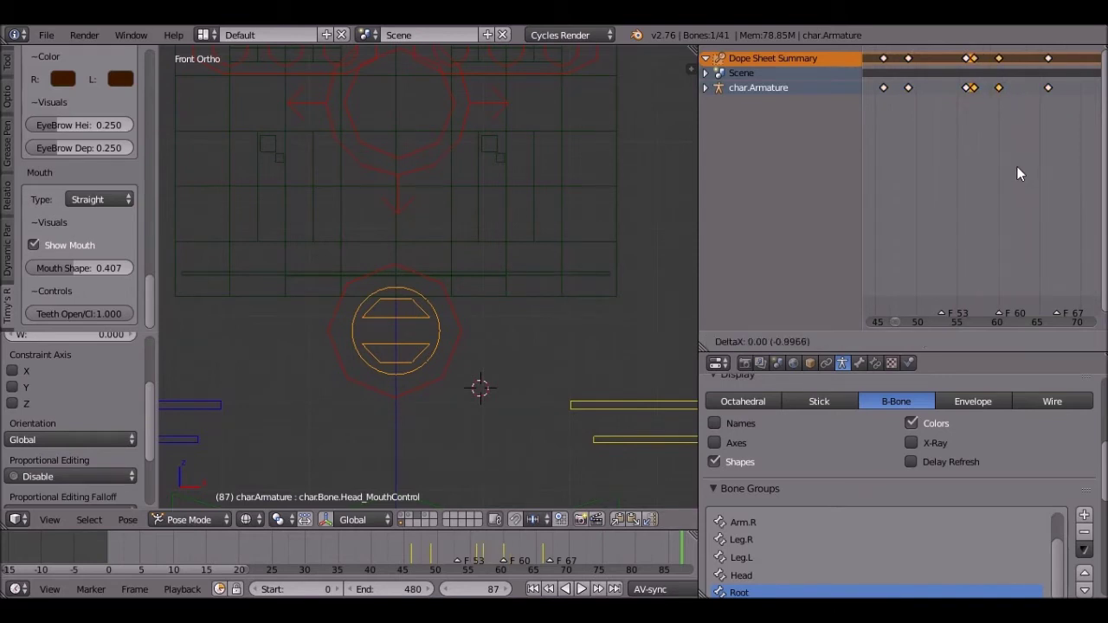
pyautogui.click(1018, 168)
pyautogui.click(584, 590)
pyautogui.click(396, 554)
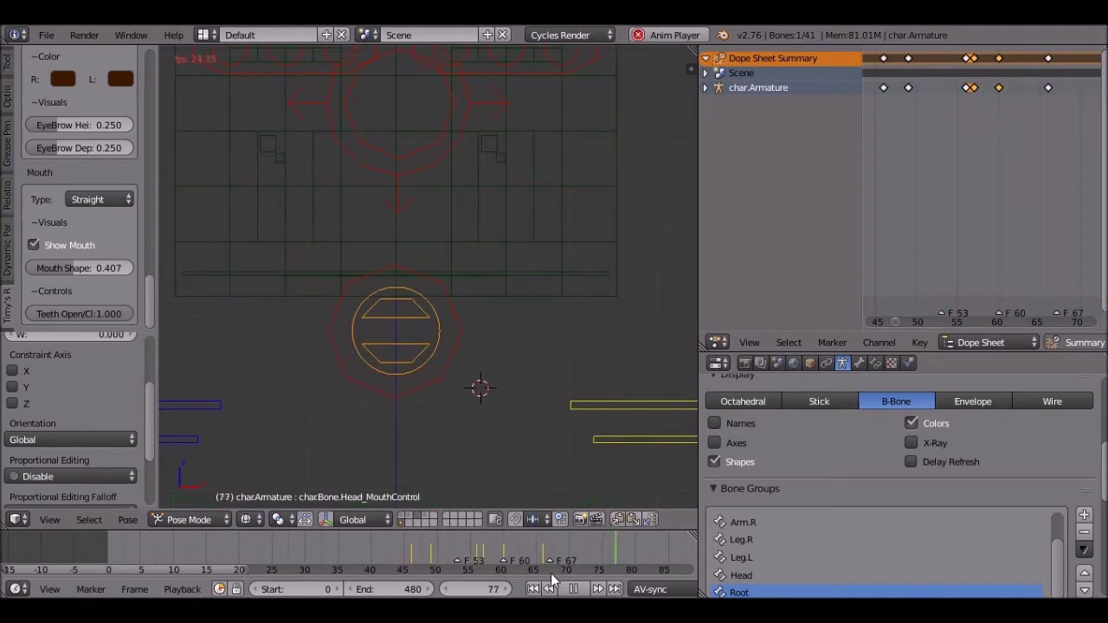
pyautogui.click(573, 588)
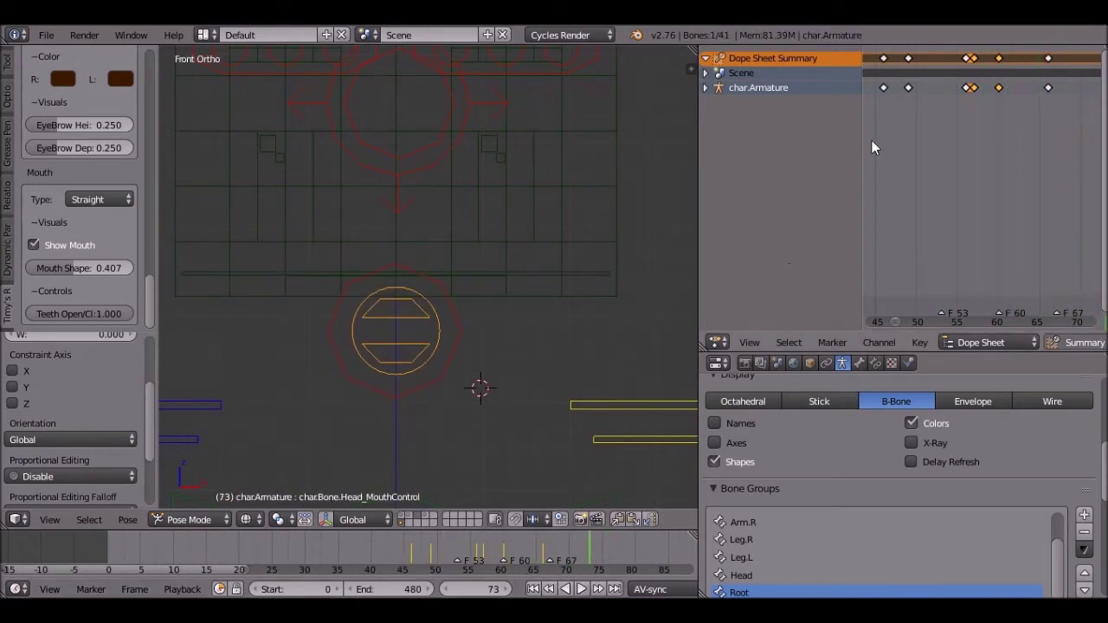
# - Delete the char.Armature keyframe at frame 56 and scrub the animation to frame 47
pyautogui.press('x')
pyautogui.click(963, 92)
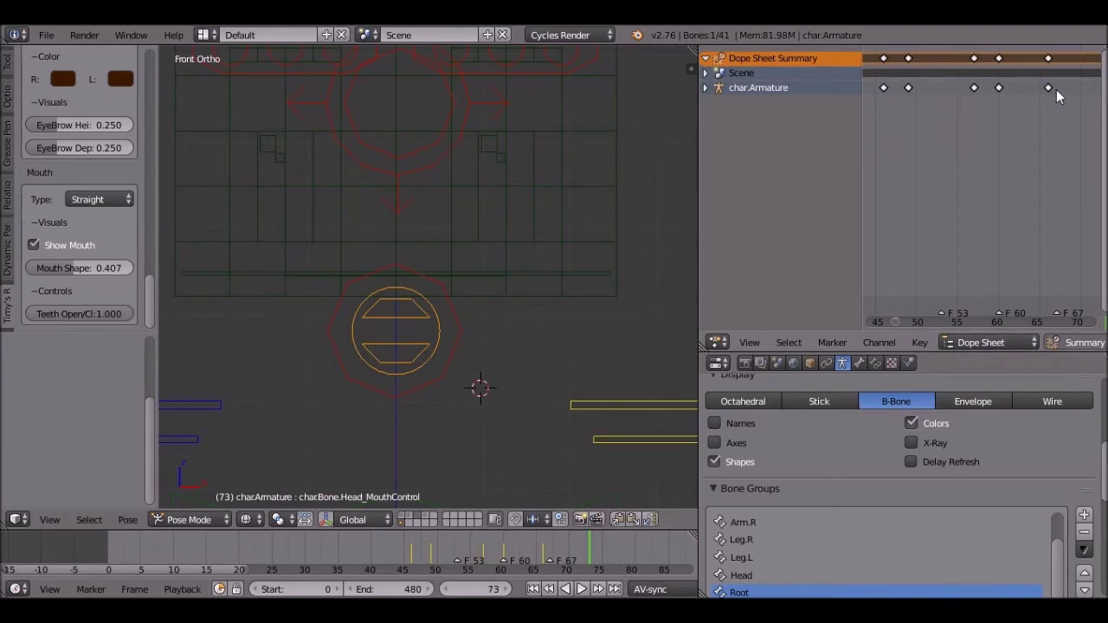
pyautogui.press('x')
pyautogui.click(1054, 87)
pyautogui.press('x')
pyautogui.click(1052, 85)
pyautogui.moveTo(400, 544)
pyautogui.mouseDown()
pyautogui.moveTo(426, 558)
pyautogui.moveTo(403, 555)
pyautogui.moveTo(415, 555)
pyautogui.mouseUp()
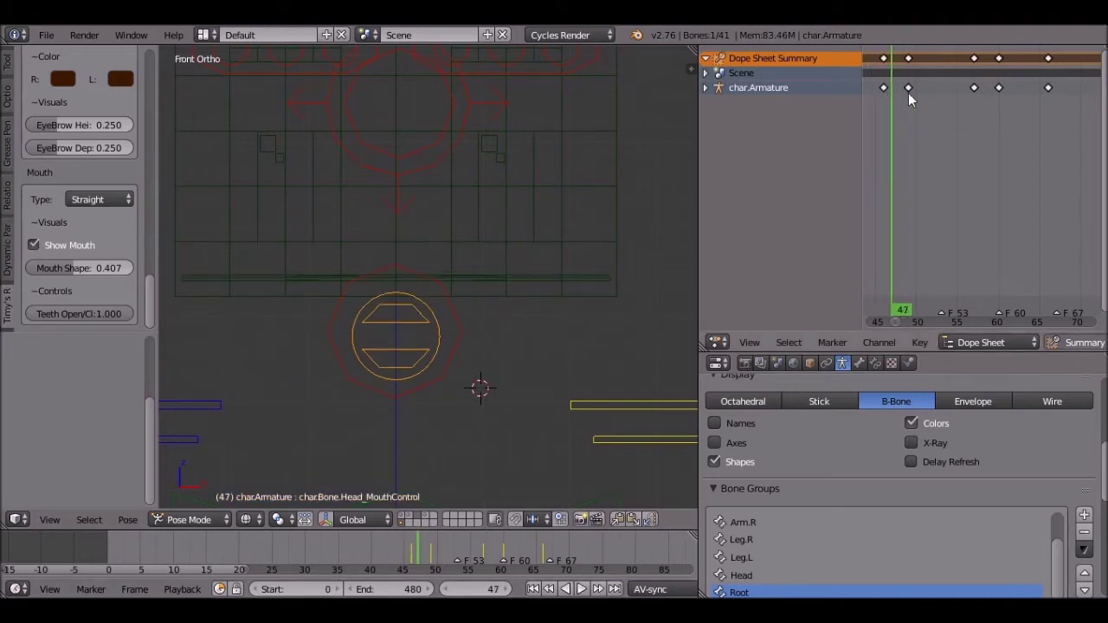
# - Delete the char.Armature keyframes at frames 57, 60 and 66 in the Dope Sheet
pyautogui.press('x')
pyautogui.press('Return')
pyautogui.rightClick(998, 88)
pyautogui.press('x')
pyautogui.press('Return')
pyautogui.rightClick(1048, 89)
pyautogui.press('x')
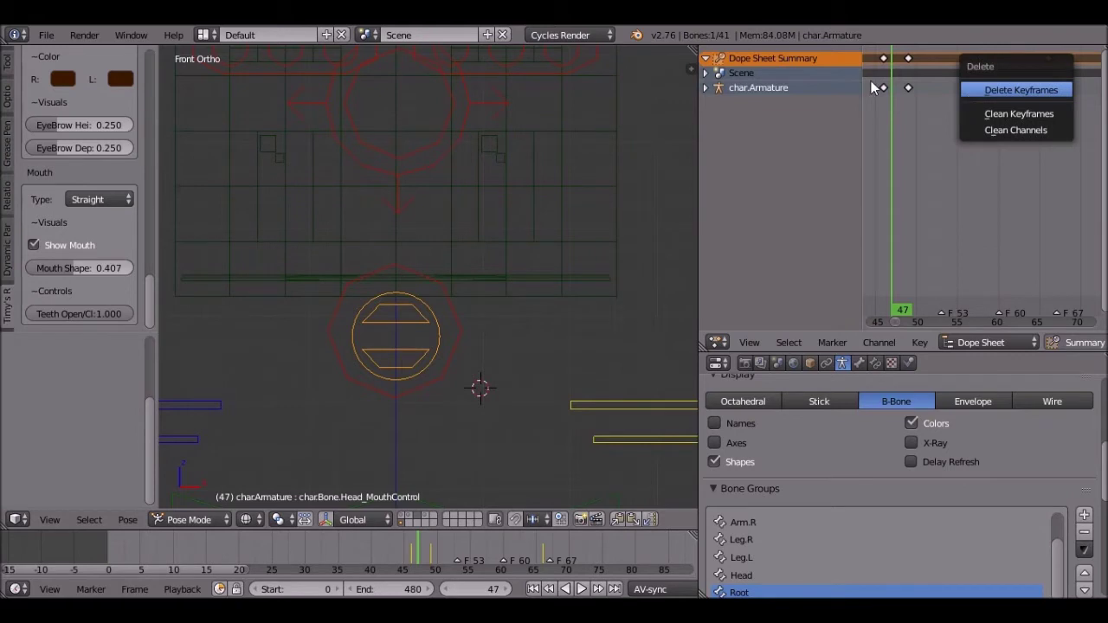
pyautogui.press('Return')
pyautogui.press('v')
pyautogui.press('Escape')
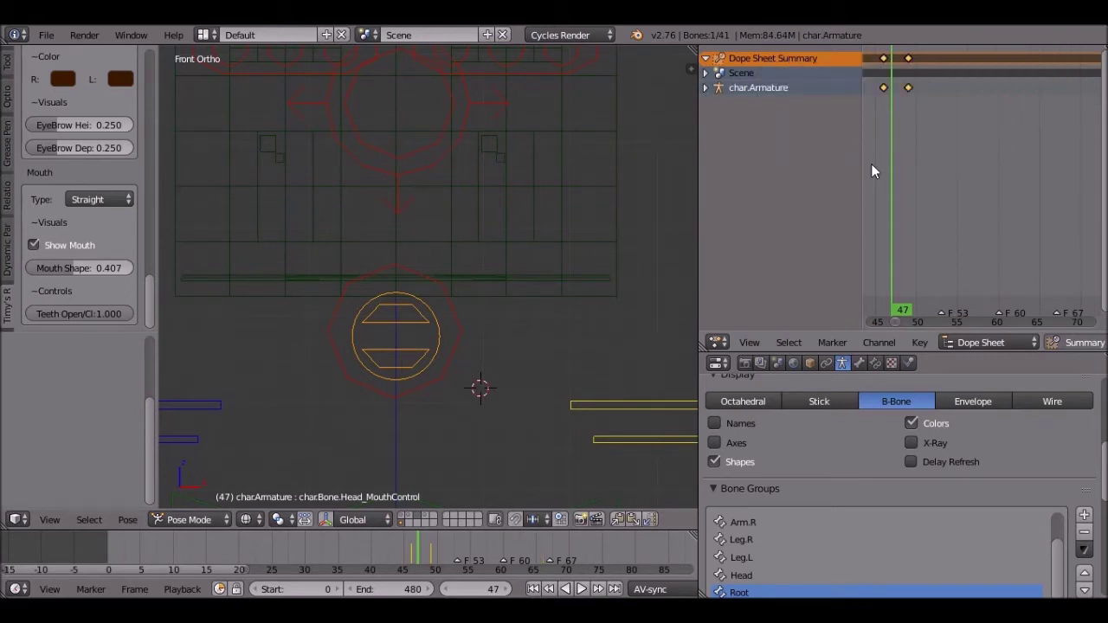
# - Duplicate the mouth-opening keyframe pair from frames 46 and 49 to frames 57 and 60 and play it back
pyautogui.hotkey('shift', 'd')
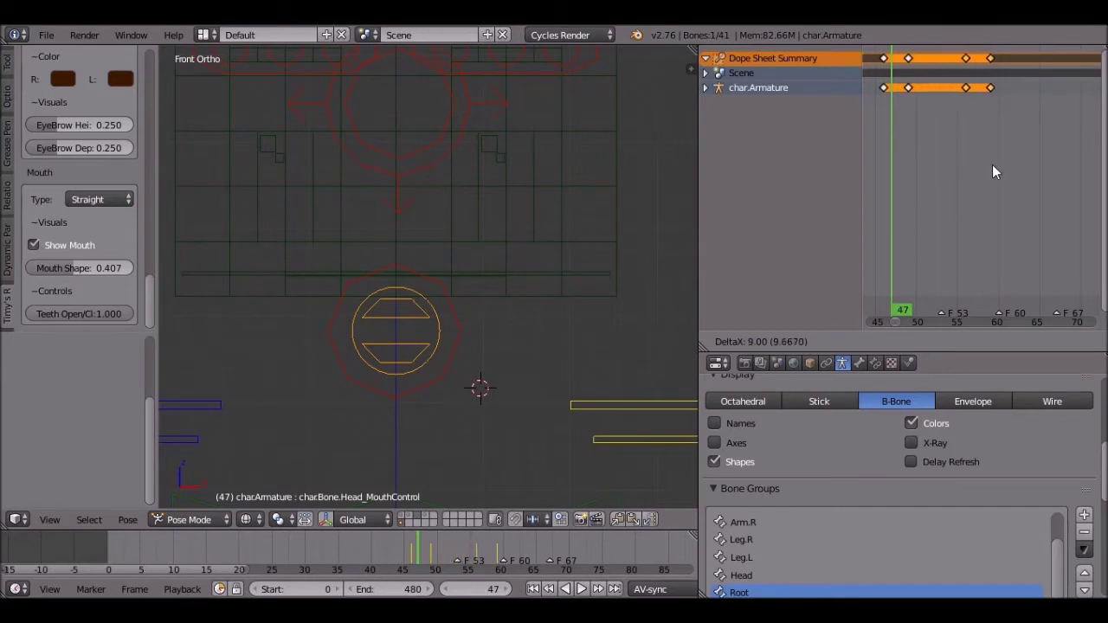
pyautogui.click(1003, 163)
pyautogui.click(581, 589)
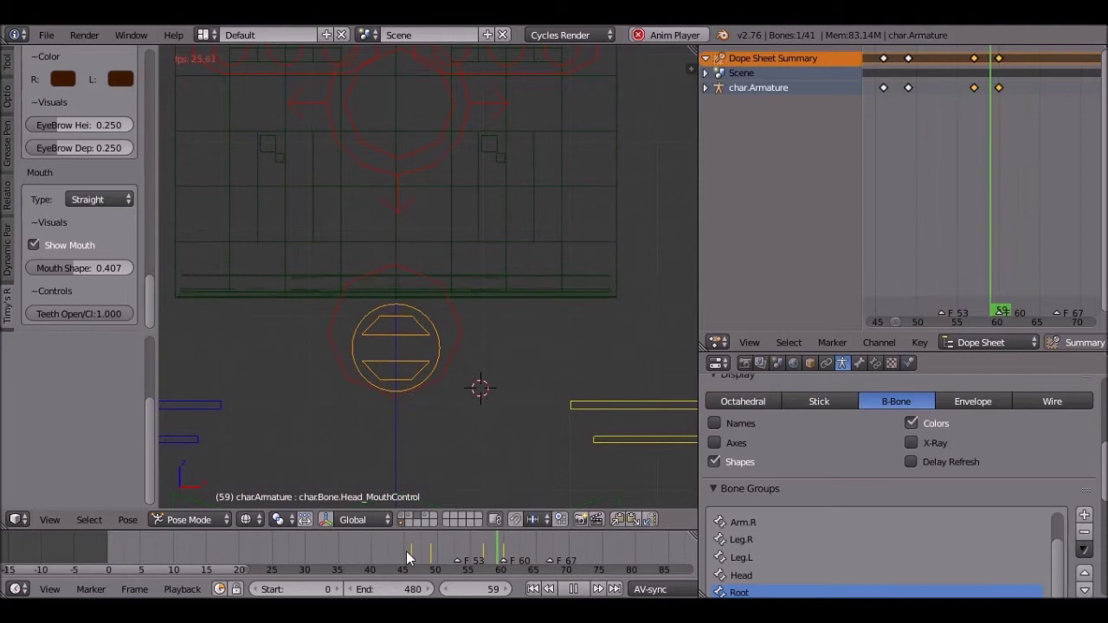
pyautogui.click(571, 590)
# - Duplicate the keyframe pair at frames 57 and 60 to frames 64 and 67, ending on the F_67 marker
pyautogui.moveTo(1012, 227); pyautogui.dragTo(1058, 232)
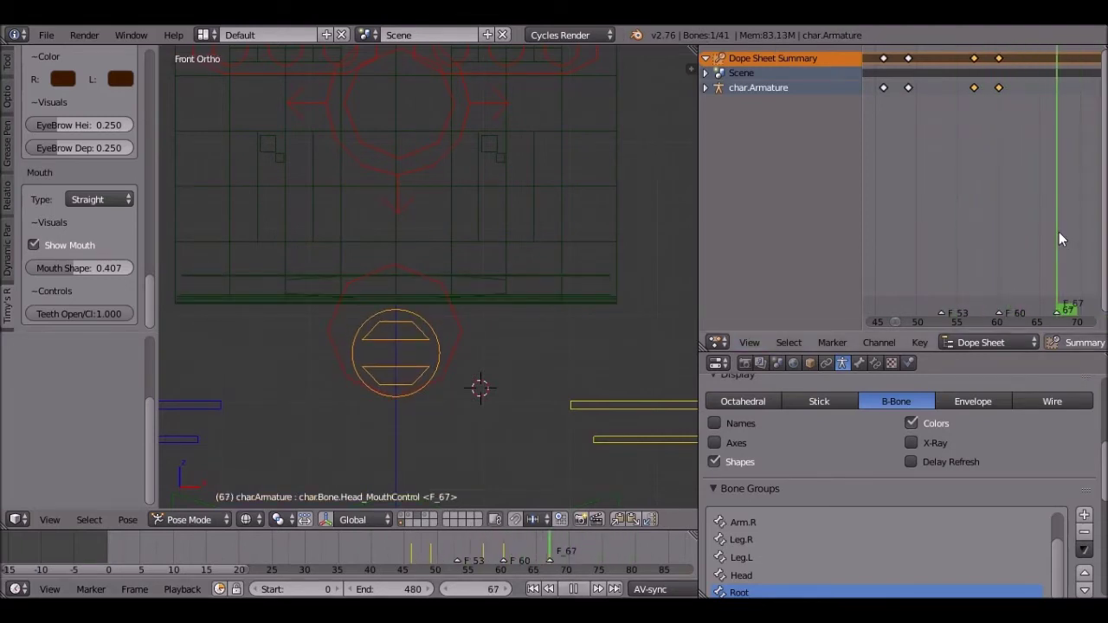
pyautogui.hotkey('shift', 'd')
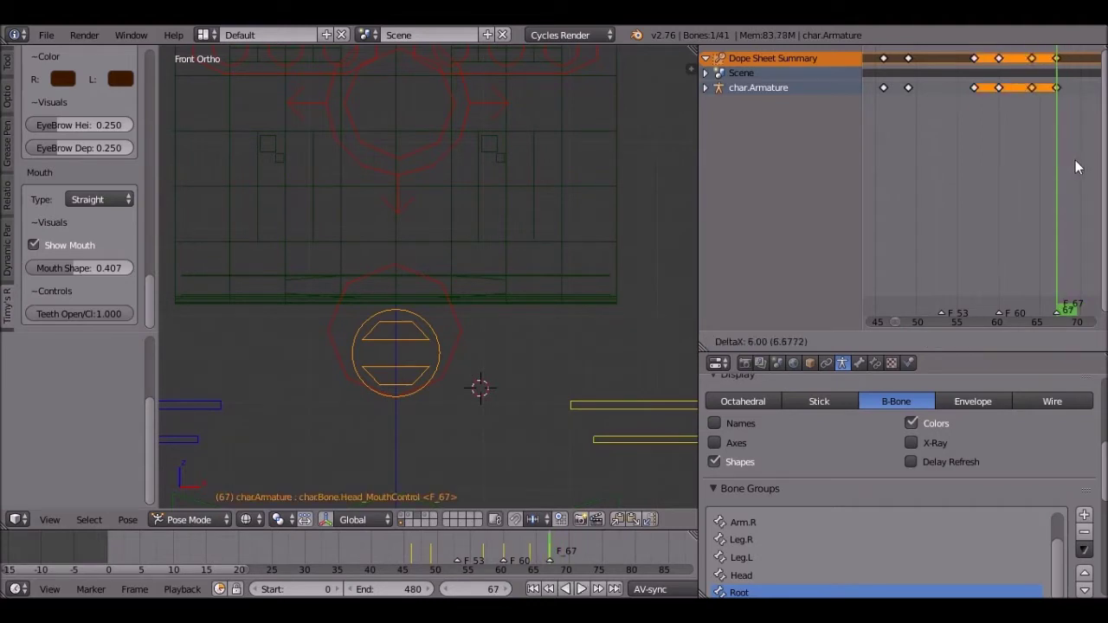
pyautogui.click(1074, 161)
# - Play the animation from before frame 46 to check all three mouth openings against the soundtrack
pyautogui.click(393, 570)
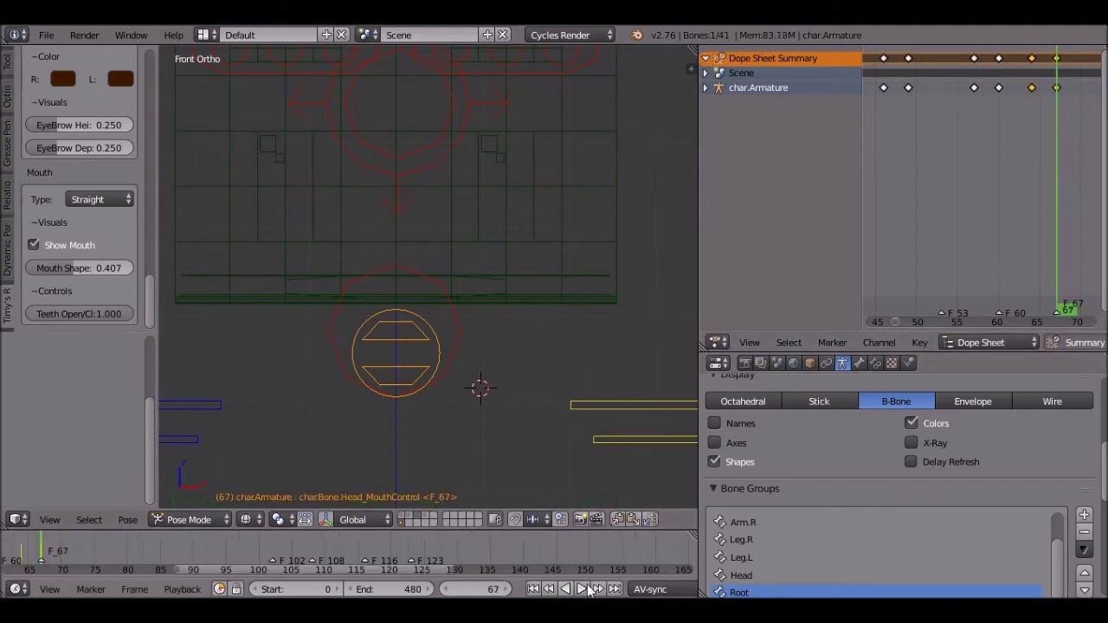
pyautogui.click(584, 589)
pyautogui.moveTo(322, 569); pyautogui.dragTo(204, 565)
pyautogui.click(110, 556)
pyautogui.click(110, 557)
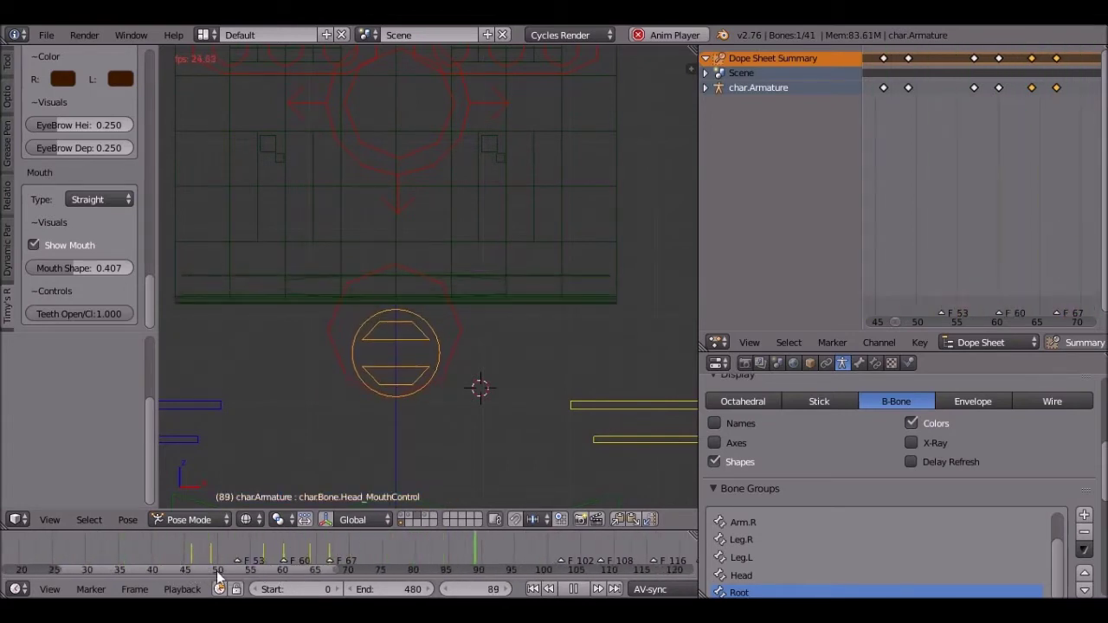
pyautogui.press('Escape')
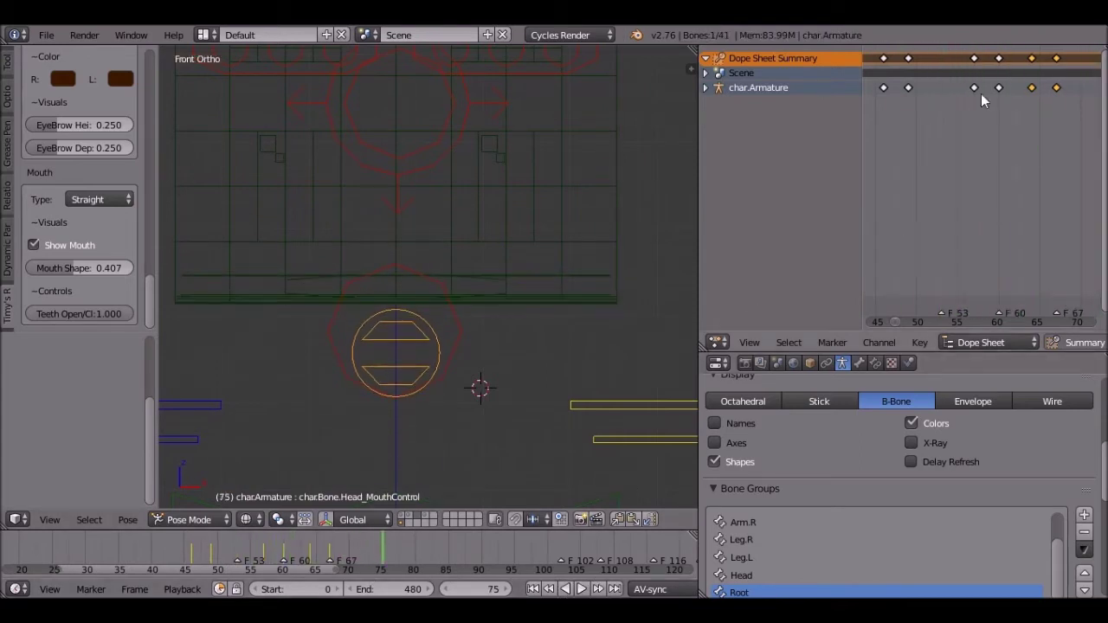
# - Move the keyframe pair at frames 57 and 60 one frame earlier, to frames 56 and 59
pyautogui.rightClick(974, 87)
pyautogui.keyDown('shift'); pyautogui.rightClick(997, 88); pyautogui.keyUp('shift')
pyautogui.press('g')
pyautogui.click(1027, 145)
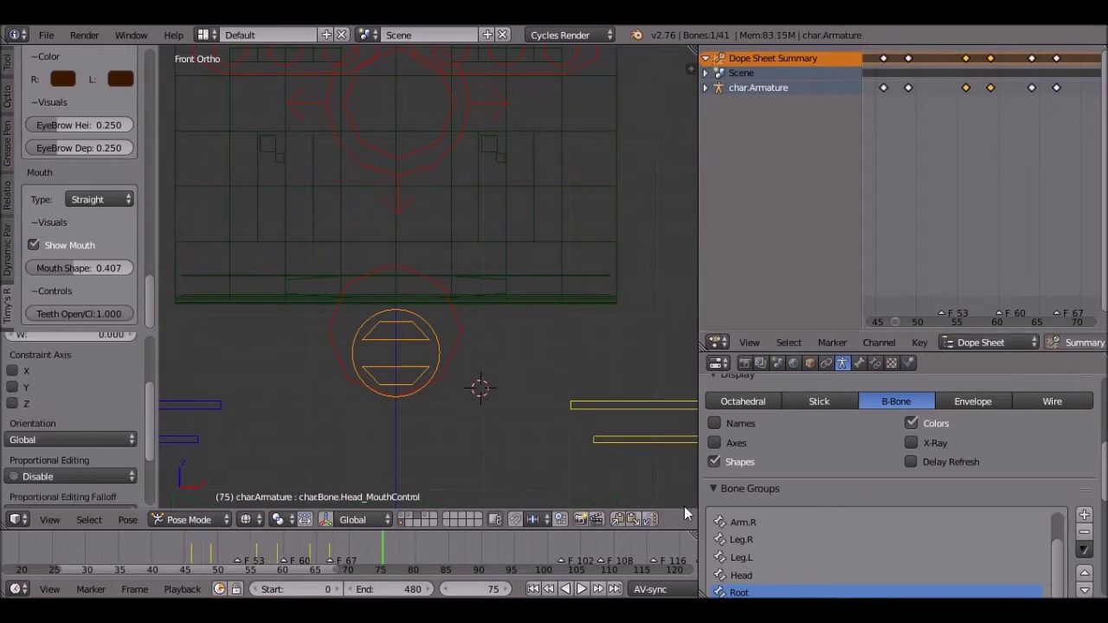
# - Switch the viewport to solid shading and replay the mouth animation from the first frame, checking it again from frame 55
pyautogui.click(565, 589)
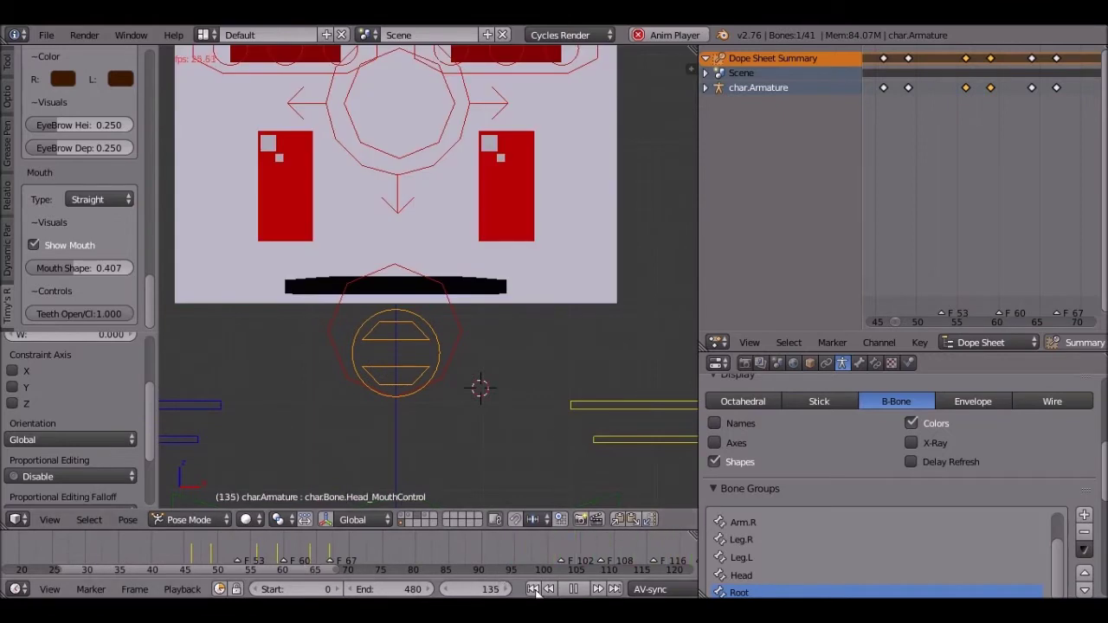
pyautogui.click(532, 589)
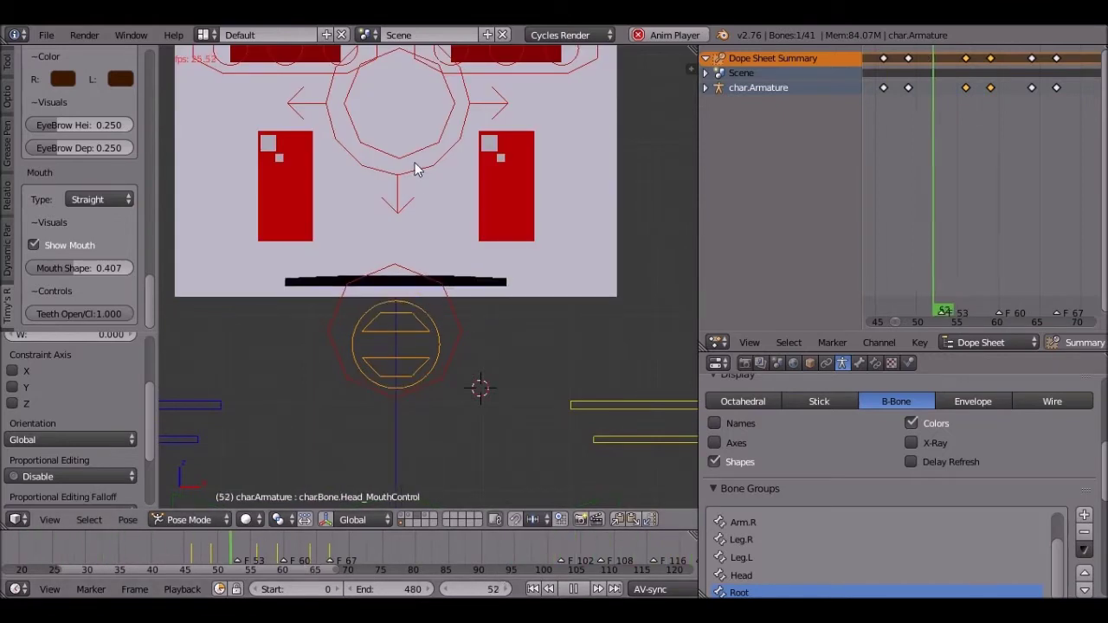
pyautogui.press('Escape')
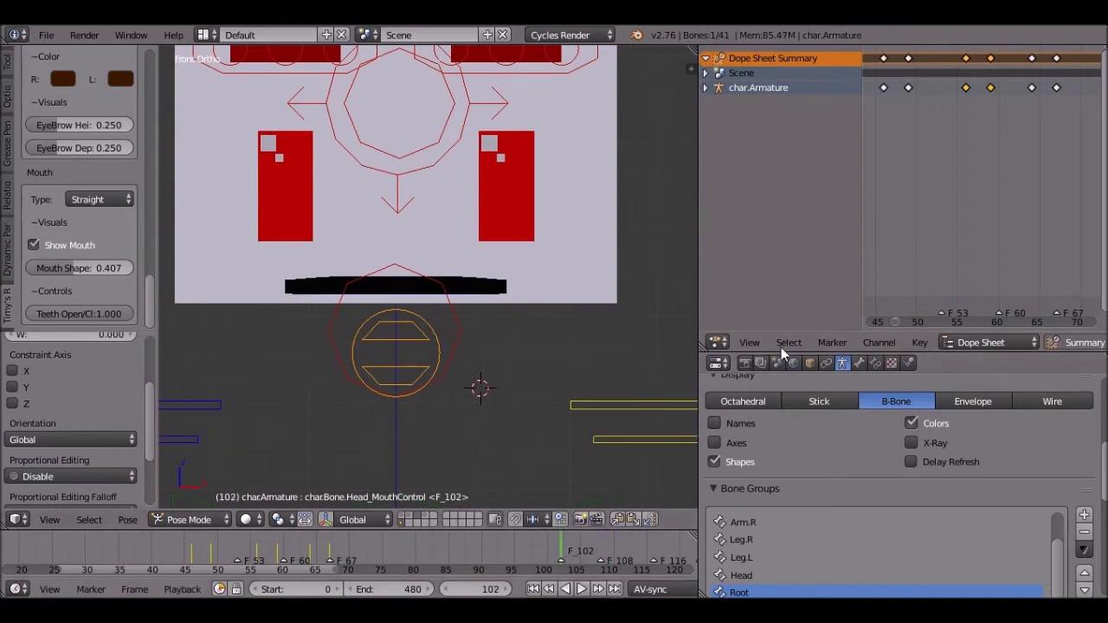
pyautogui.moveTo(1017, 192); pyautogui.dragTo(976, 204, button='middle')
pyautogui.moveTo(535, 552); pyautogui.dragTo(282, 541)
pyautogui.click(573, 589)
pyautogui.click(578, 589)
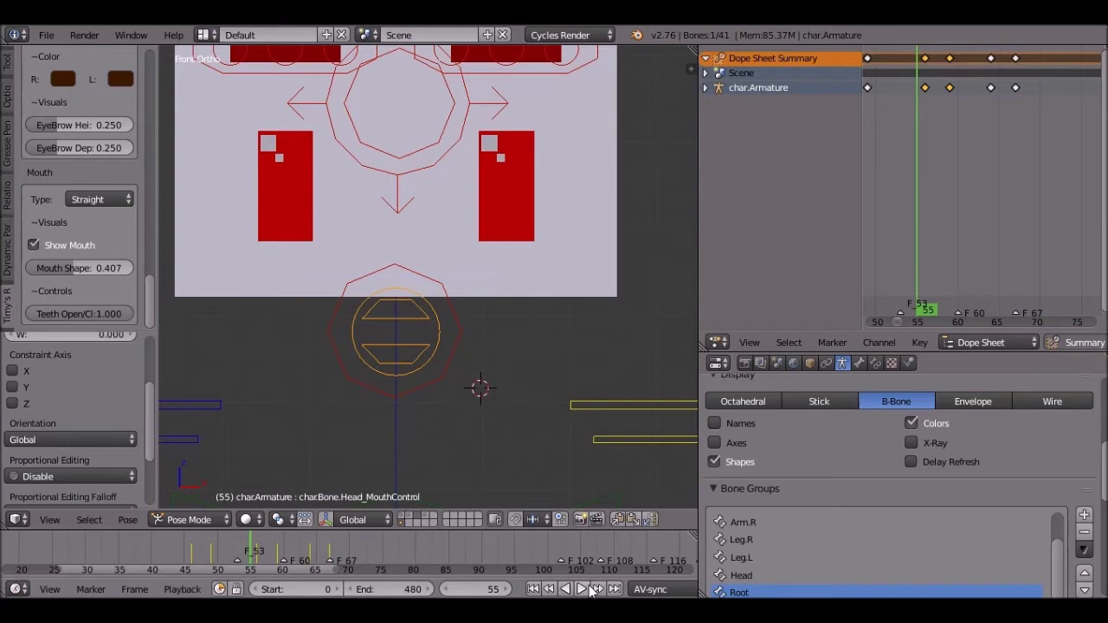
pyautogui.click(588, 589)
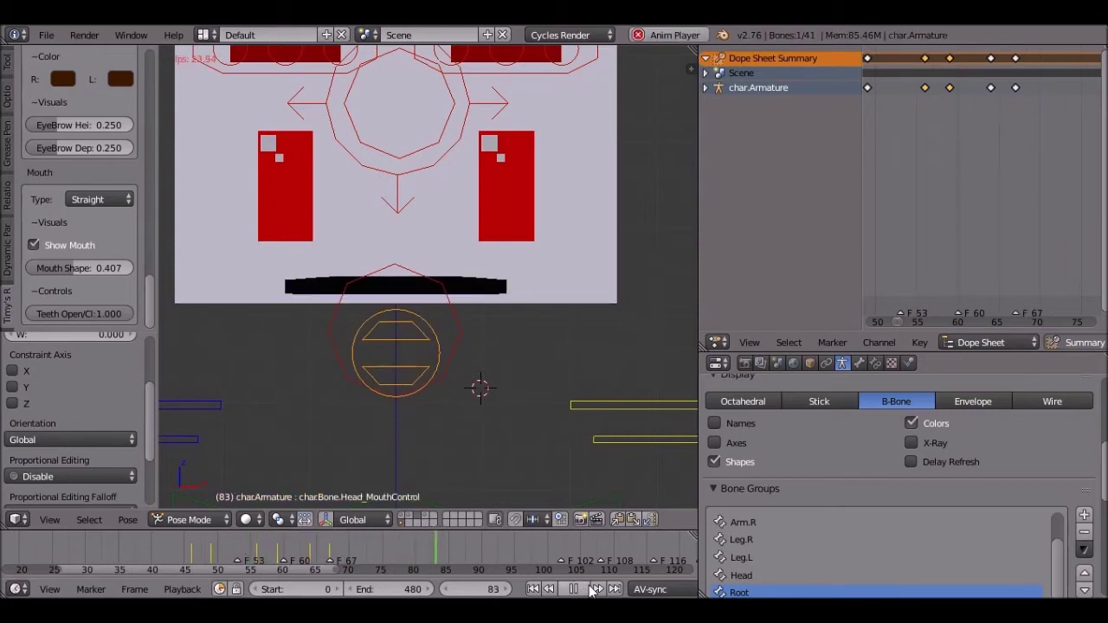
pyautogui.click(588, 589)
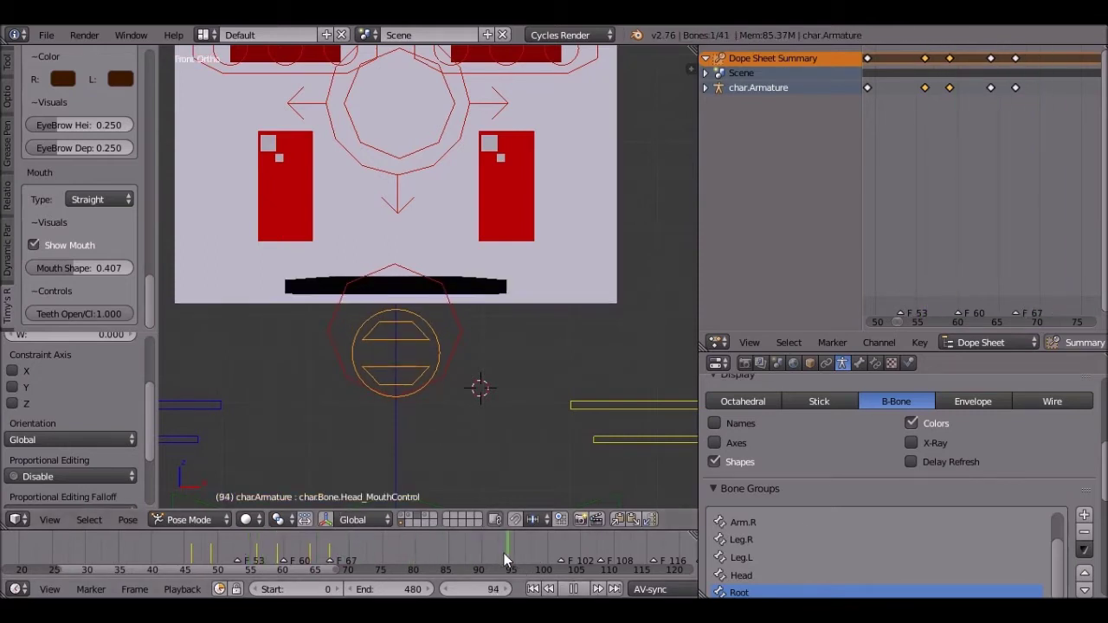
# - Duplicate the closed-mouth keyframe at frame 64 and place the copy at frame 93
pyautogui.moveTo(1059, 224)
pyautogui.mouseDown(button='middle')
pyautogui.moveTo(1023, 195)
pyautogui.moveTo(844, 179)
pyautogui.moveTo(1104, 183)
pyautogui.moveTo(1064, 181)
pyautogui.mouseUp(button='middle')
pyautogui.hotkey('shift', 'd')
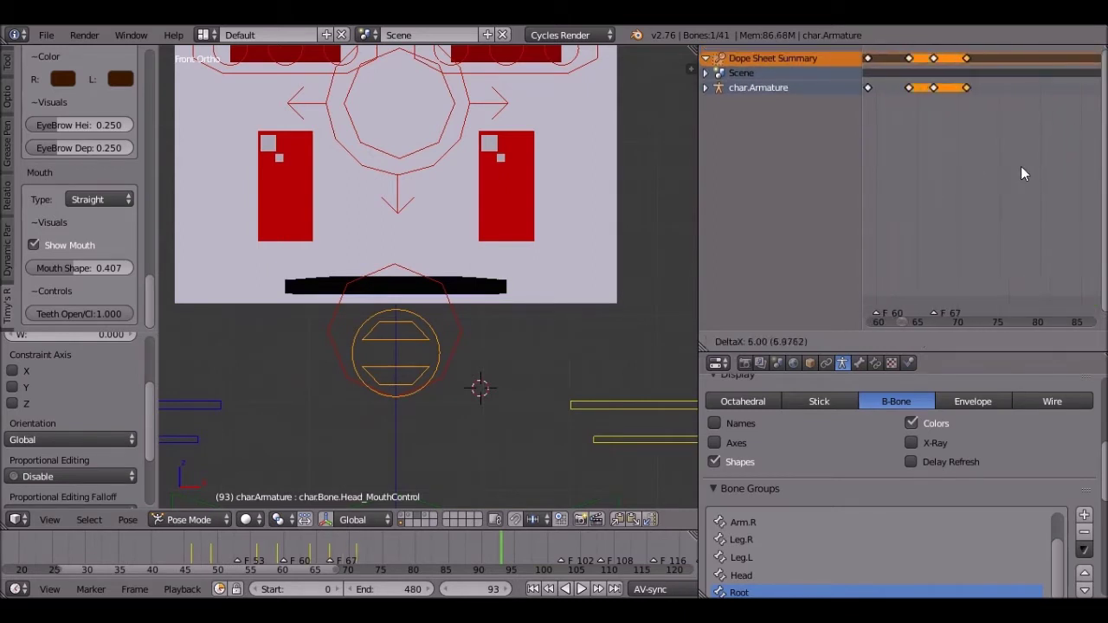
pyautogui.click(1020, 166)
pyautogui.press('g')
pyautogui.click(944, 176)
pyautogui.moveTo(934, 178); pyautogui.dragTo(727, 184, button='middle')
pyautogui.moveTo(1042, 197); pyautogui.dragTo(1102, 198, button='middle')
# - Play the animation from after the F_67 marker past frame 93 to check the mouth closing
pyautogui.moveTo(376, 567); pyautogui.dragTo(344, 565)
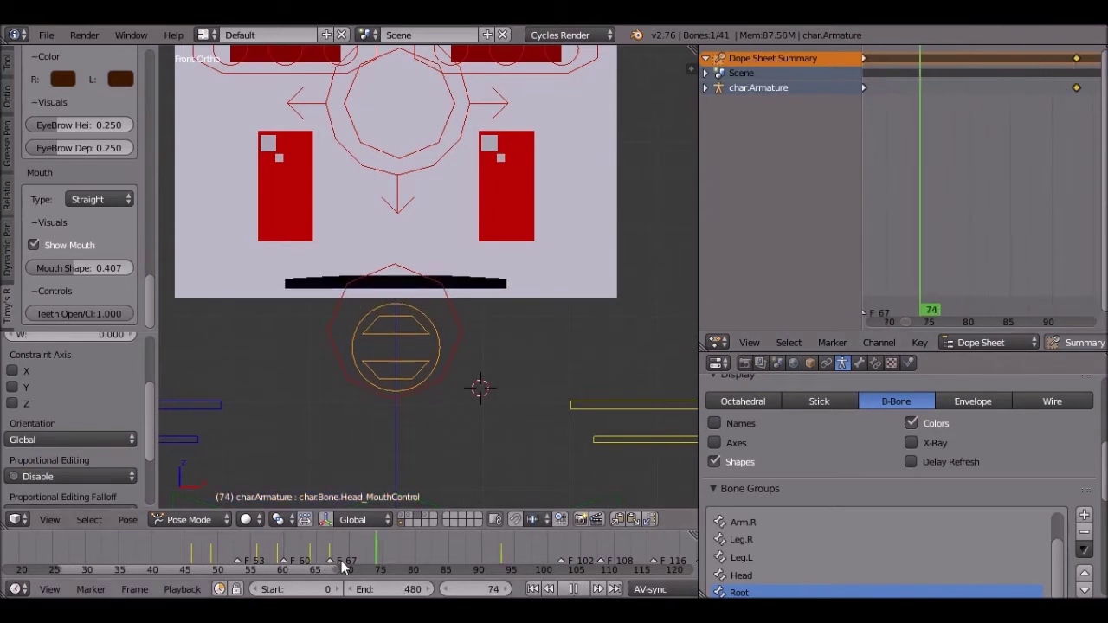
pyautogui.click(581, 588)
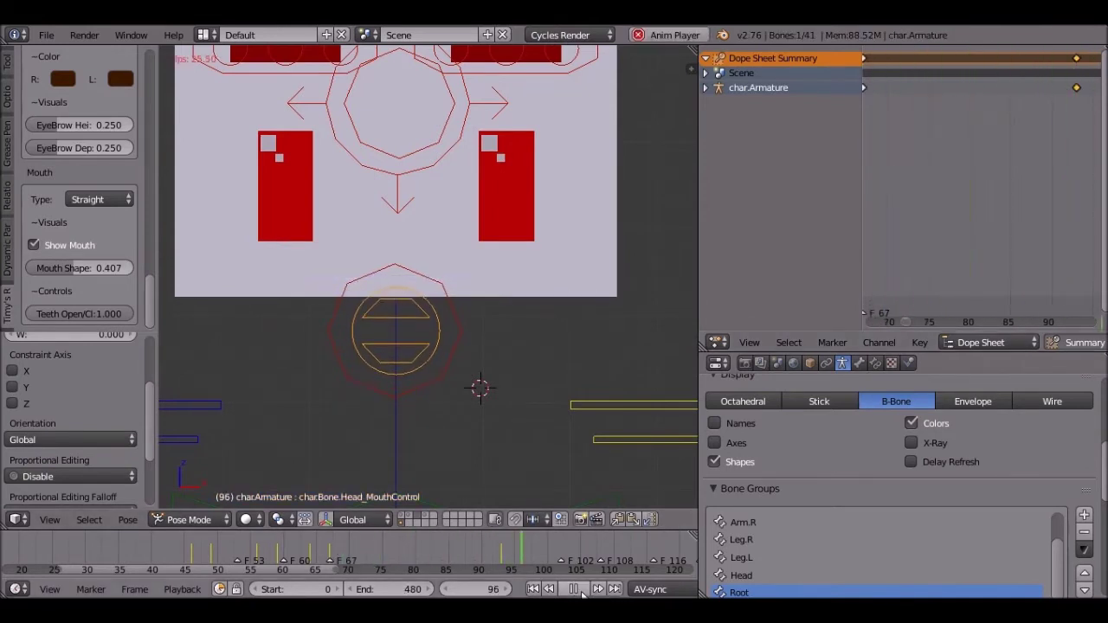
pyautogui.click(582, 588)
# - Duplicate the keyframe pair at frames 64 and 67 to frames 99 and 102, ending on the F_102 marker, and play it back
pyautogui.moveTo(562, 554); pyautogui.dragTo(560, 553)
pyautogui.scroll(-1, 857, 212)
pyautogui.scroll(-5, 966, 160)
pyautogui.moveTo(979, 150); pyautogui.dragTo(1011, 196, button='middle')
pyautogui.rightClick(937, 87)
pyautogui.moveTo(967, 145); pyautogui.dragTo(888, 156, button='middle')
pyautogui.scroll(4, 1021, 155)
pyautogui.moveTo(1030, 157); pyautogui.dragTo(848, 179, button='middle')
pyautogui.scroll(4, 976, 161)
pyautogui.moveTo(931, 161); pyautogui.dragTo(983, 162, button='middle')
pyautogui.hotkey('shift', 'd')
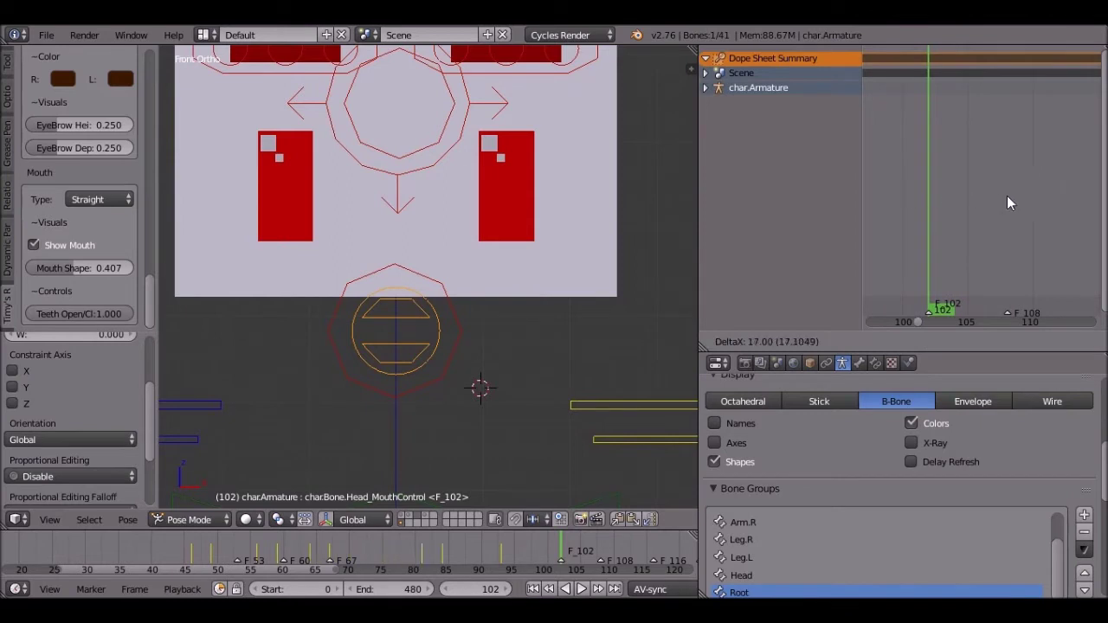
pyautogui.click(943, 207)
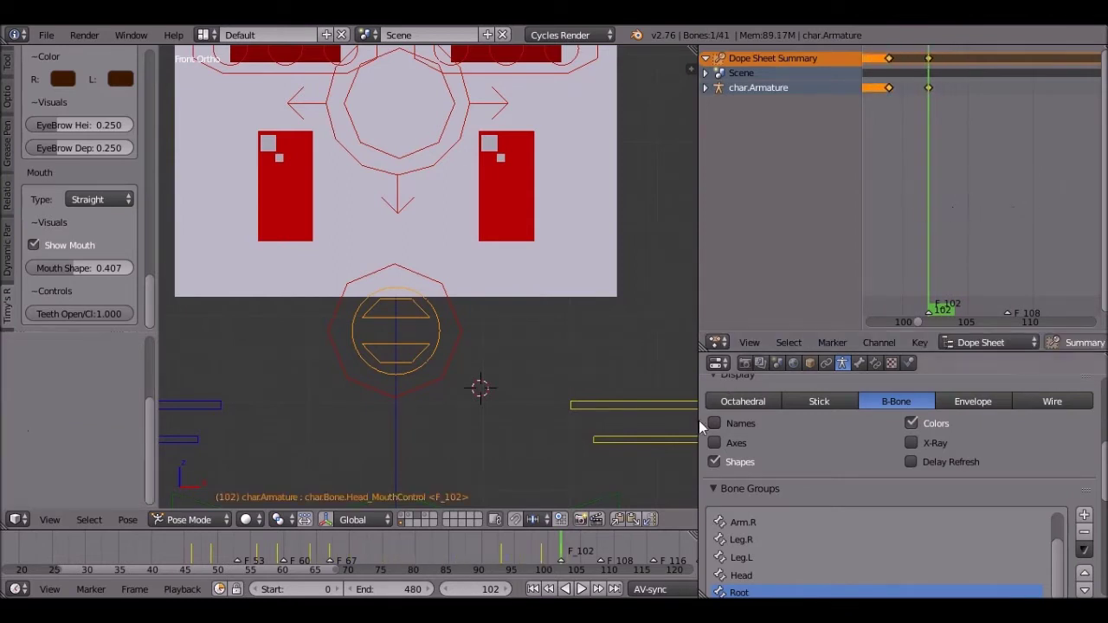
pyautogui.hotkey('alt', 'a')
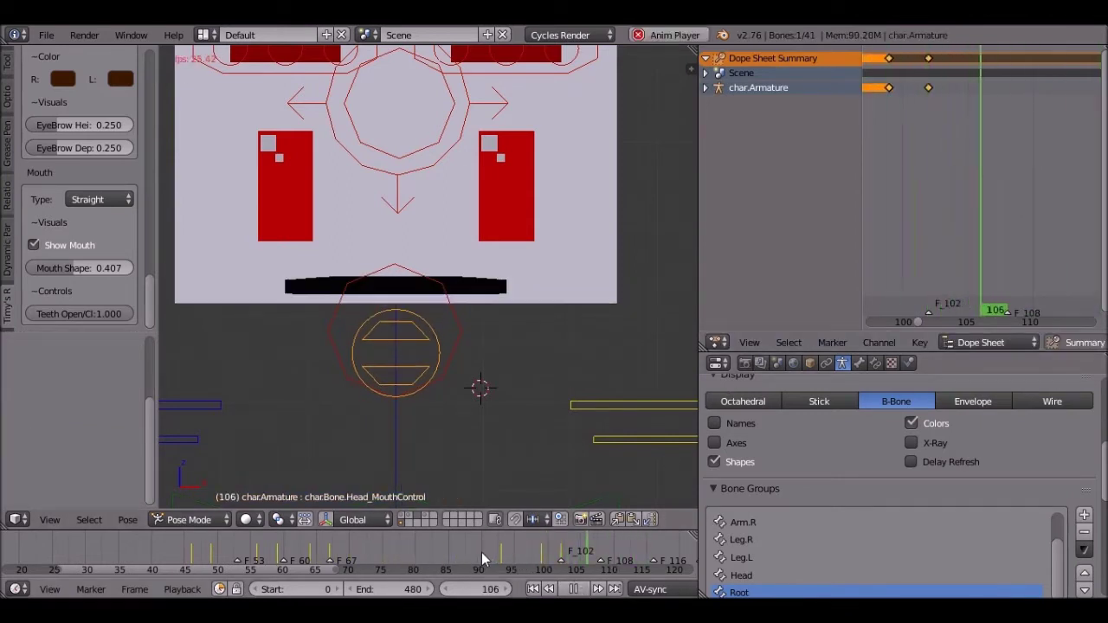
pyautogui.hotkey('alt', 'a')
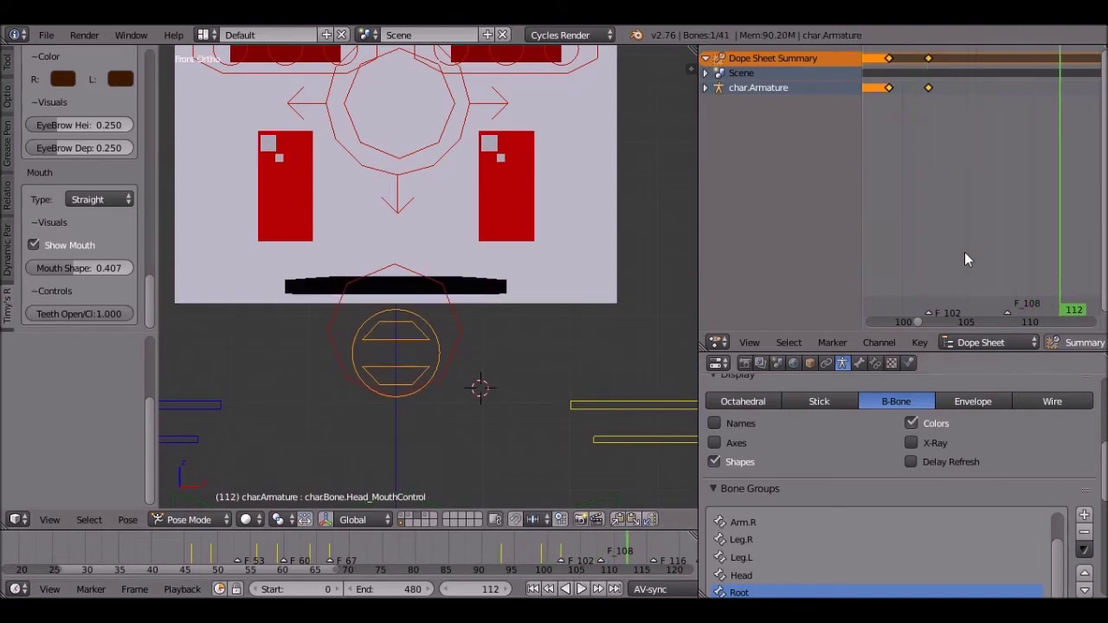
# - Duplicate the keyframe pair at frames 99 and 102 four frames forward to frames 103 and 106 and play it back
pyautogui.hotkey('shift', 'd')
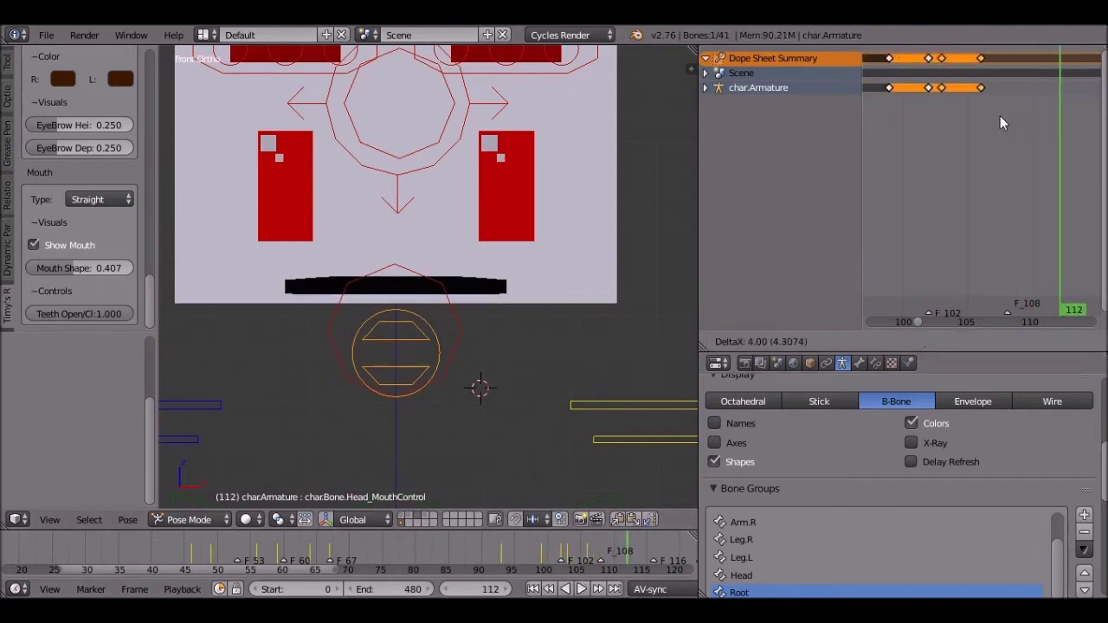
pyautogui.click(1000, 116)
pyautogui.click(581, 590)
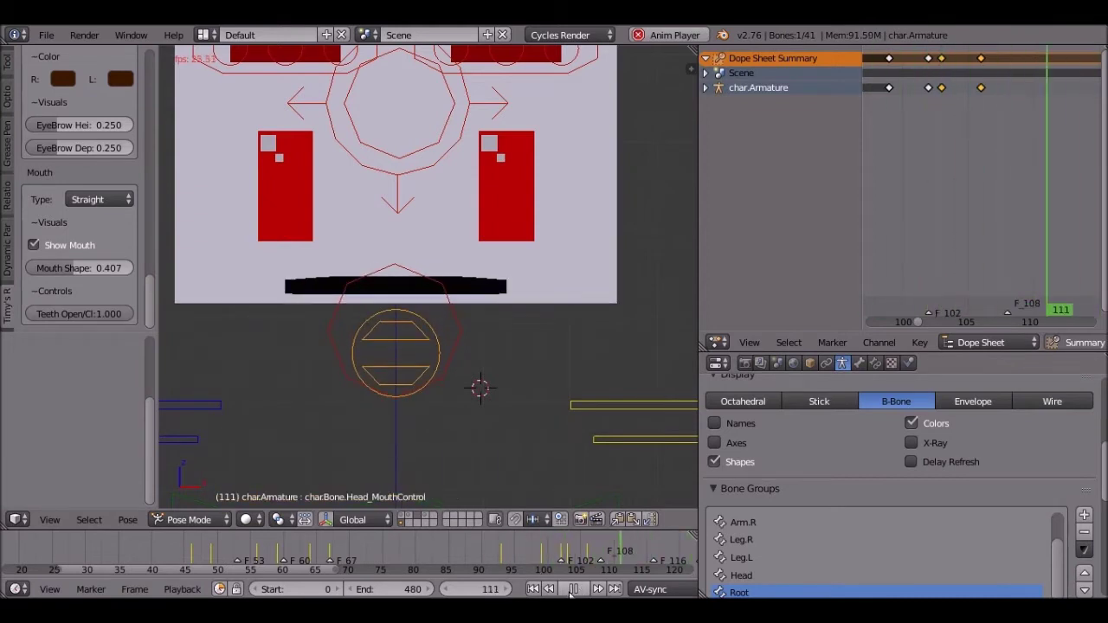
# - Move the selected keyframe pair to frames 105 and 108, ending on the F_108 marker, and play it back
pyautogui.hotkey('alt', 'a')
pyautogui.press('g')
pyautogui.click(1022, 113)
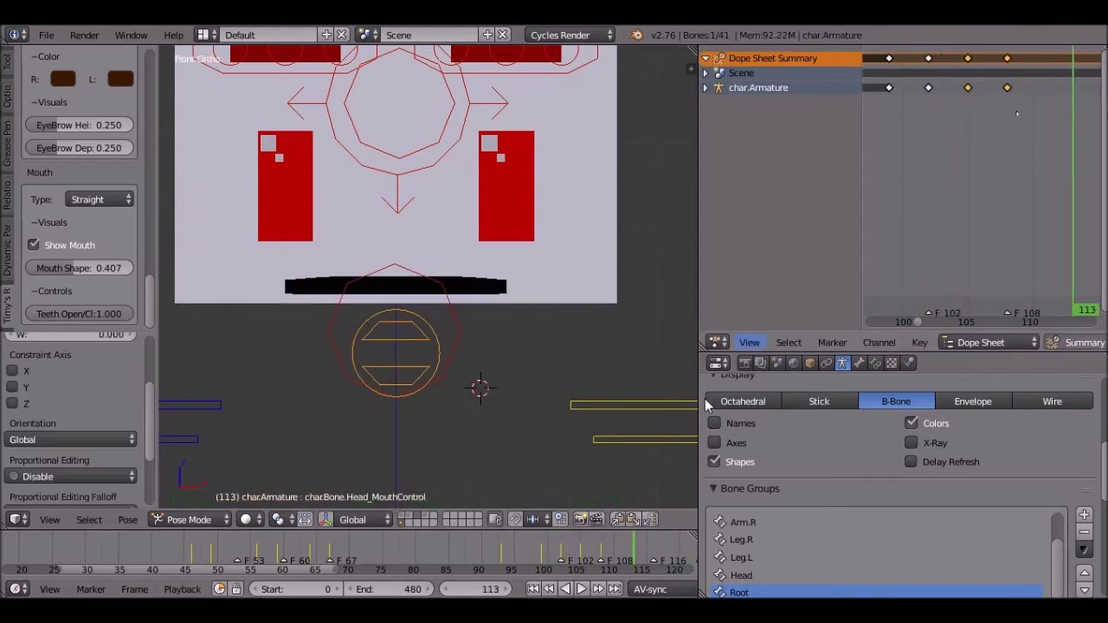
pyautogui.click(582, 590)
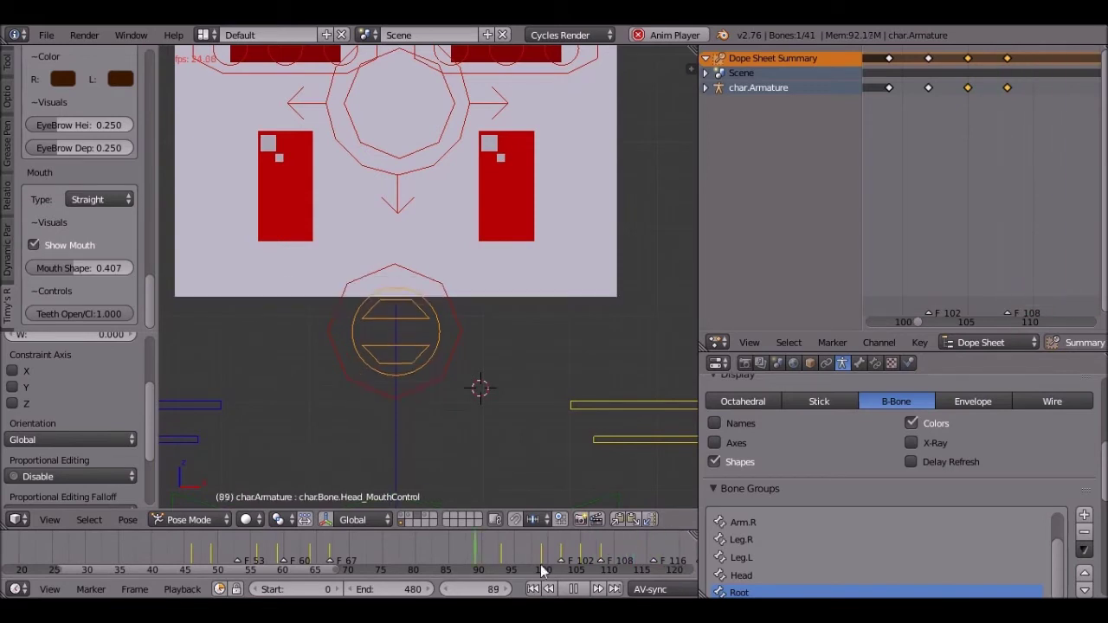
pyautogui.hotkey('alt', 'a')
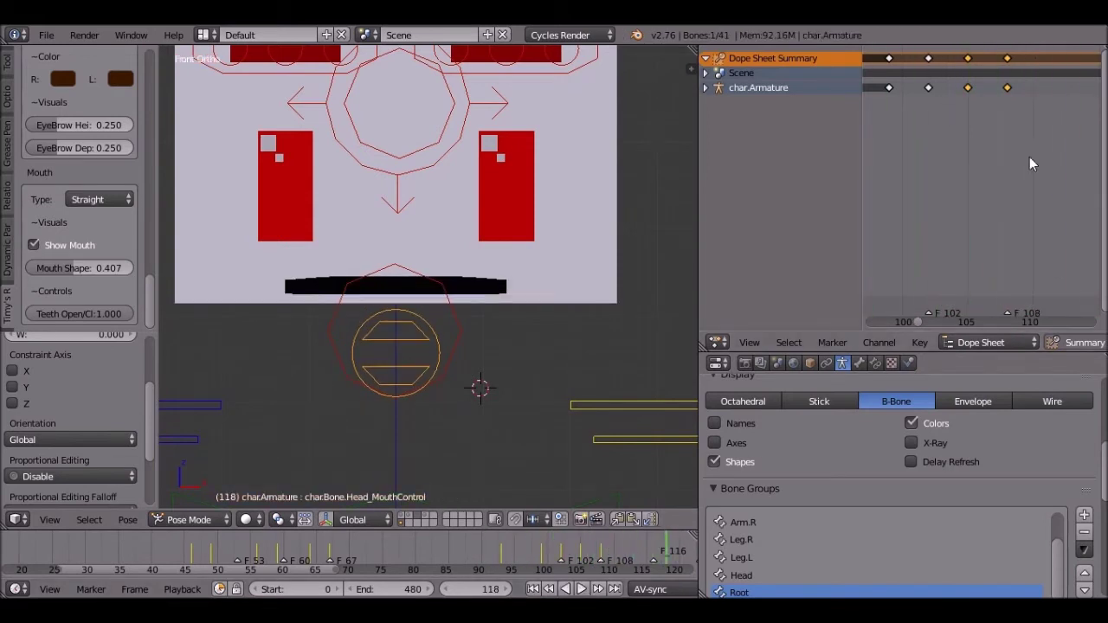
# - Duplicate the keyframe pair at frames 105 and 108 to frames 113 and 116, ending on the F_116 marker
pyautogui.hotkey('shift', 'd')
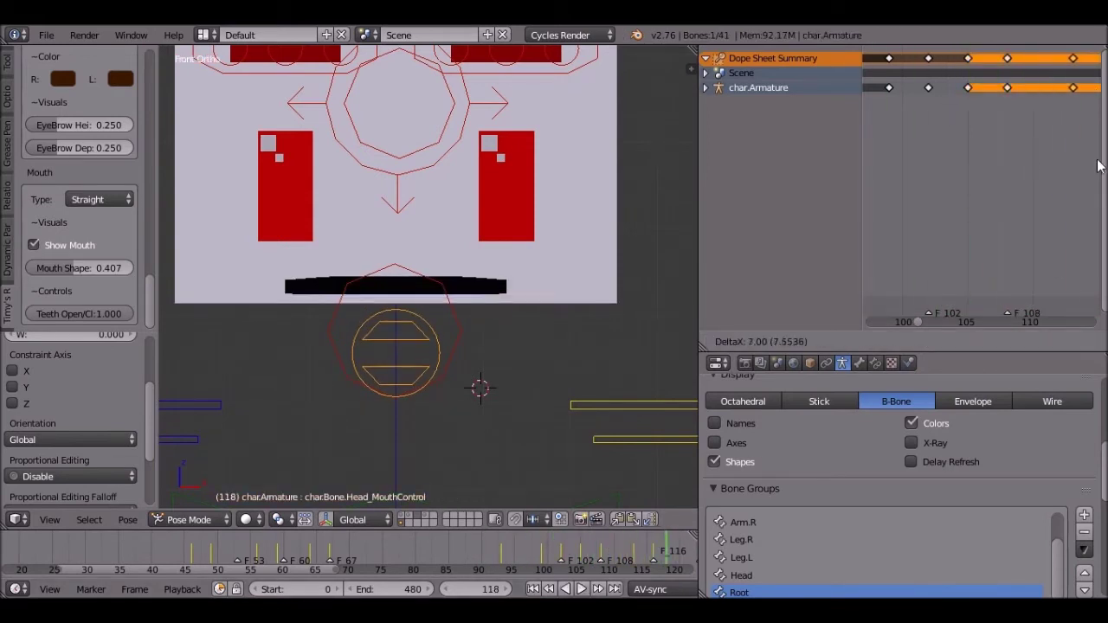
pyautogui.click(1100, 165)
pyautogui.moveTo(601, 549); pyautogui.dragTo(430, 549, button='middle')
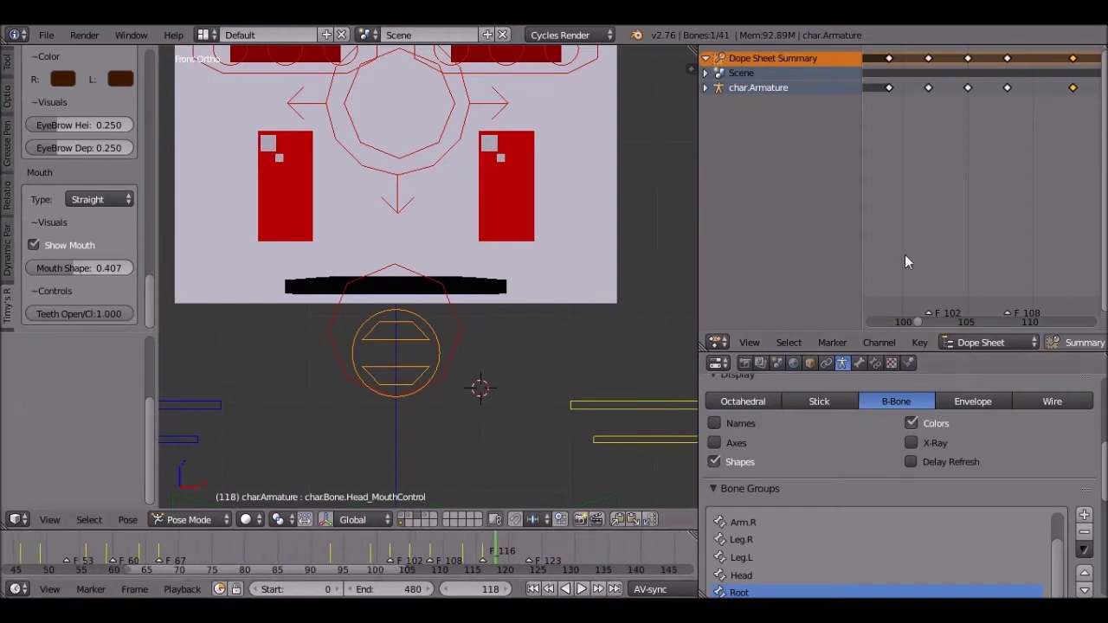
# - Duplicate the keyframe pair at frames 113 and 116 to frames 120 and 123, ending on the F_123 marker, and play it back
pyautogui.moveTo(1051, 243); pyautogui.dragTo(944, 233, button='middle')
pyautogui.hotkey('shift', 'd')
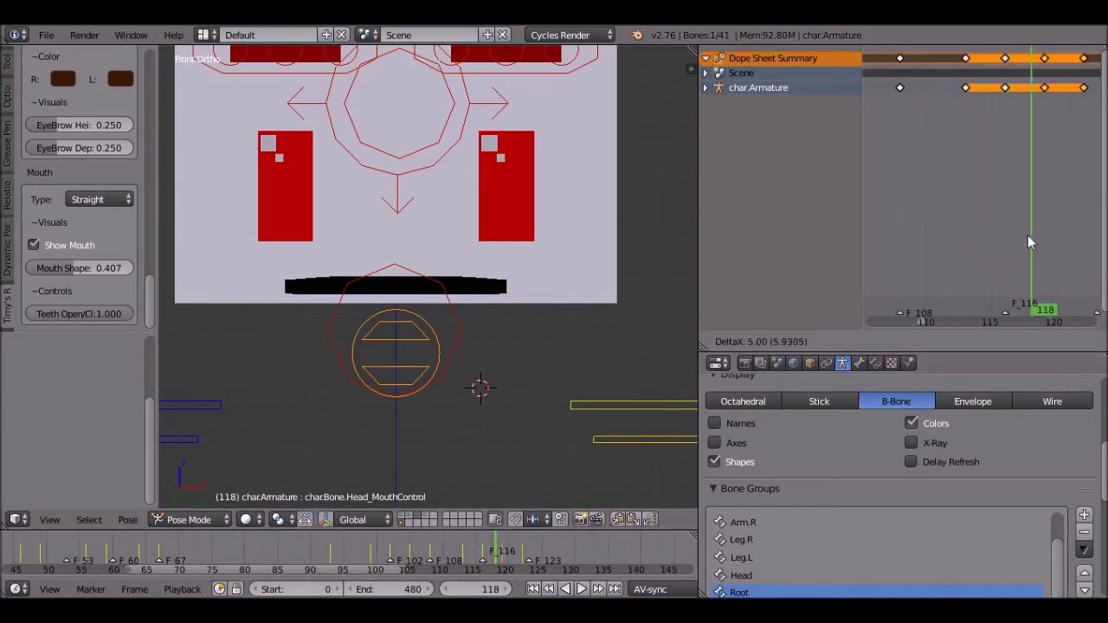
pyautogui.click(1035, 234)
pyautogui.keyDown('ctrl'); pyautogui.hscroll(3, 398, 567); pyautogui.keyUp('ctrl')
pyautogui.keyDown('ctrl'); pyautogui.hscroll(1, 398, 567); pyautogui.keyUp('ctrl')
pyautogui.click(581, 590)
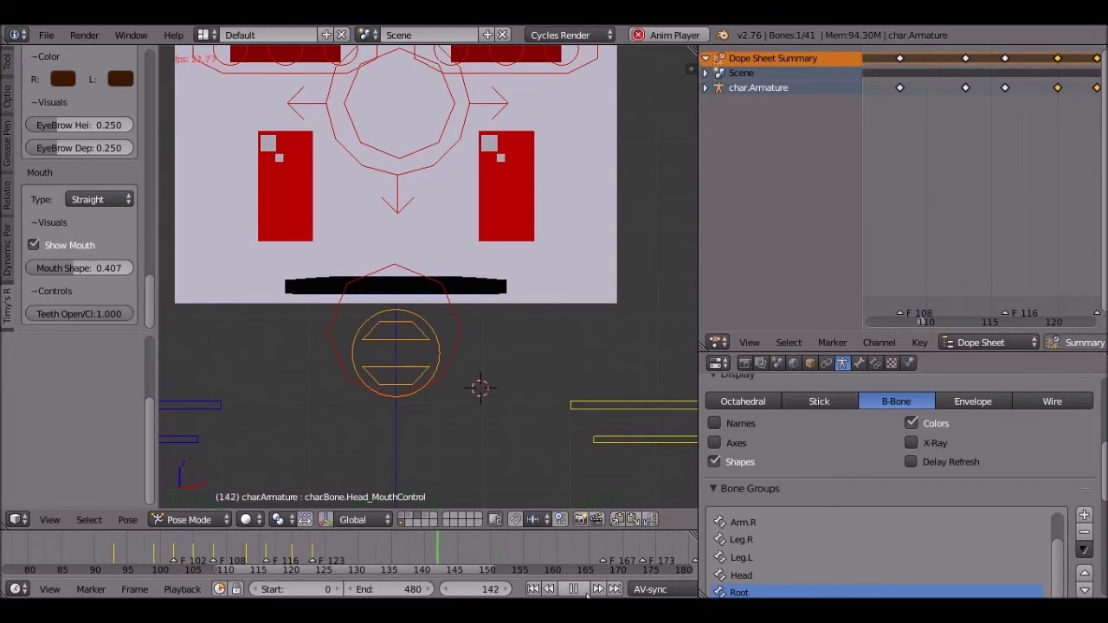
# - Set the current frame to 143 and place a duplicate of the closed-mouth keyframe from frame 120 there
pyautogui.moveTo(365, 552); pyautogui.dragTo(446, 547)
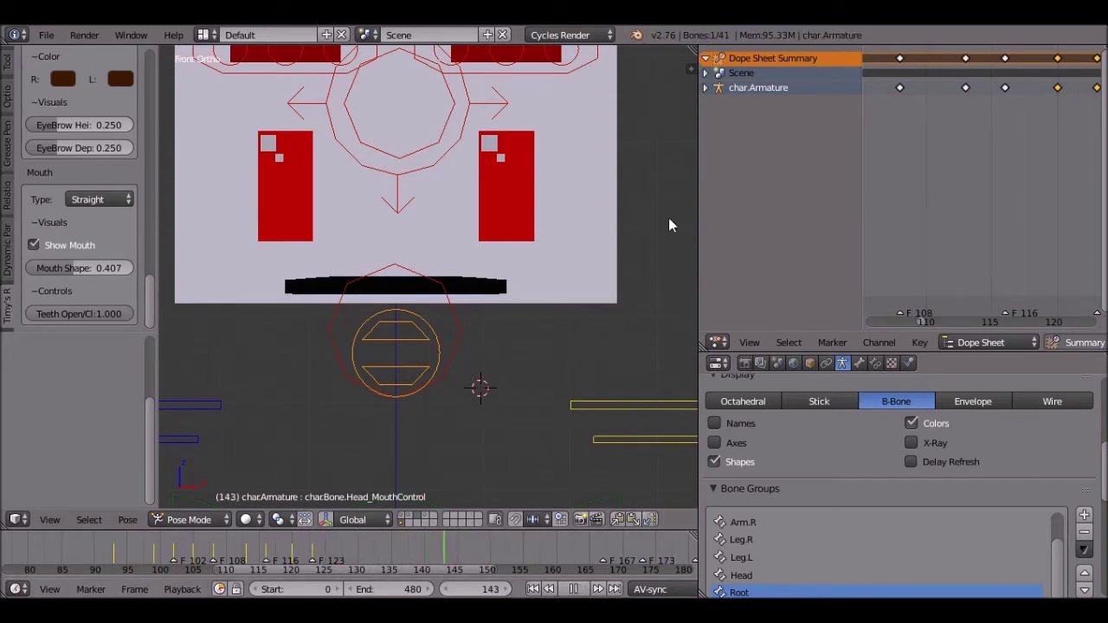
pyautogui.scroll(-1, 1060, 184)
pyautogui.moveTo(1060, 184); pyautogui.dragTo(1024, 184, button='middle')
pyautogui.rightClick(1014, 91)
pyautogui.moveTo(1034, 135); pyautogui.dragTo(964, 182, button='middle')
pyautogui.press('g')
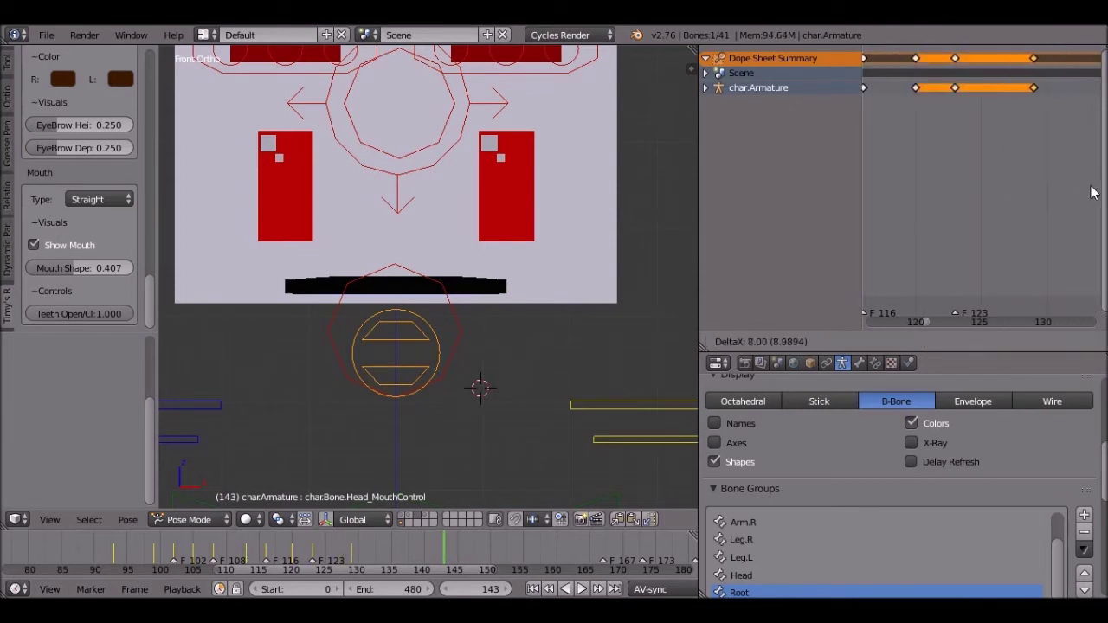
pyautogui.press('s')
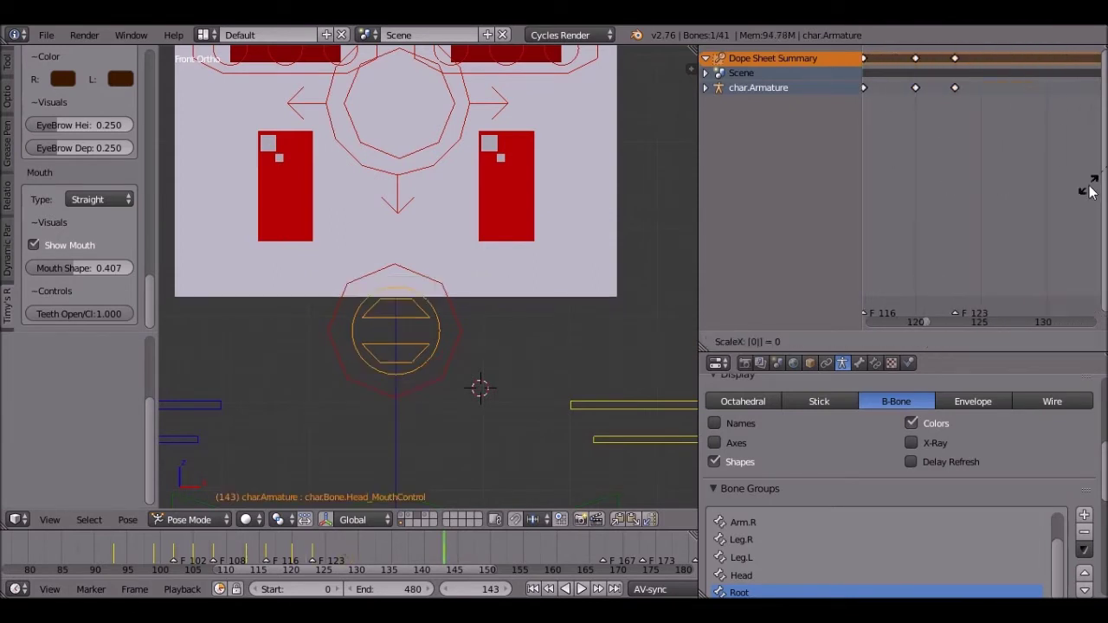
pyautogui.press('Return')
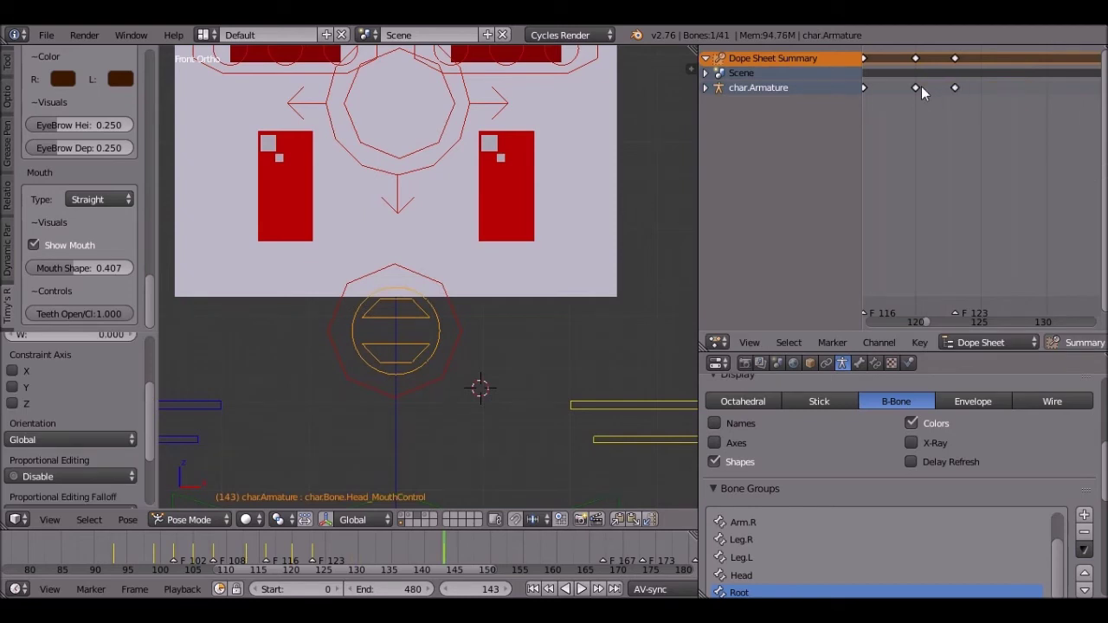
# - Play on to the F_167 marker and duplicate the keyframe pair at frames 120 and 123 to frames 164 and 167
pyautogui.hotkey('alt', 'a')
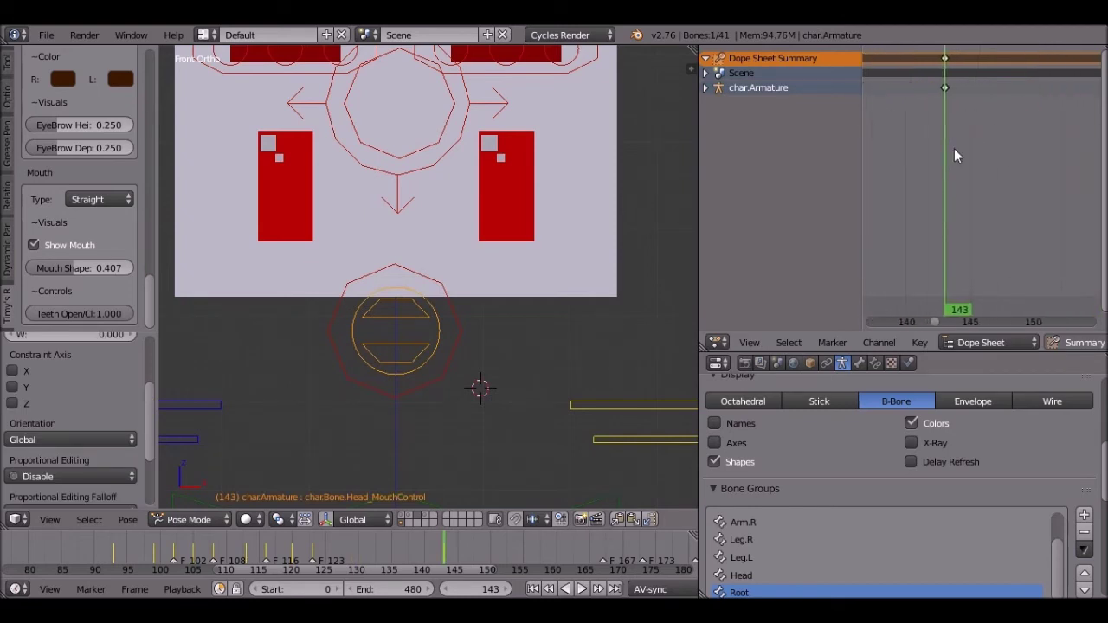
pyautogui.hotkey('alt', 'a')
pyautogui.hotkey('alt', 'a')
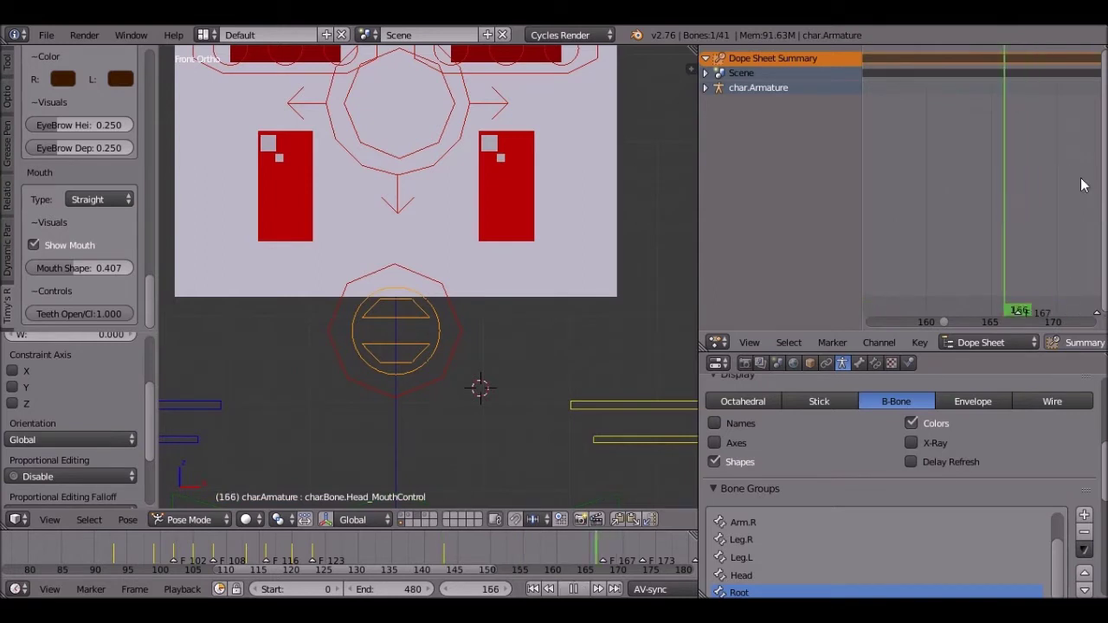
pyautogui.hotkey('alt', 'a')
pyautogui.hotkey('shift', 'd')
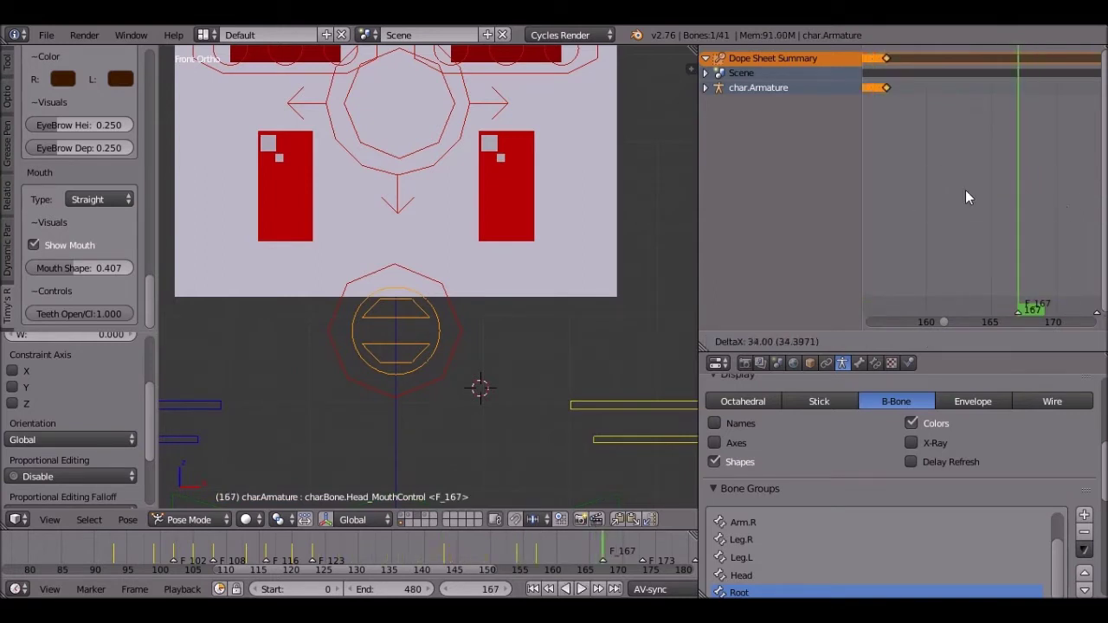
pyautogui.click(1012, 196)
# - Set the current frame to the F_173 marker and duplicate the keyframe pair at frames 164 and 167 to frames 170 and 173
pyautogui.moveTo(985, 196); pyautogui.dragTo(990, 213, button='middle')
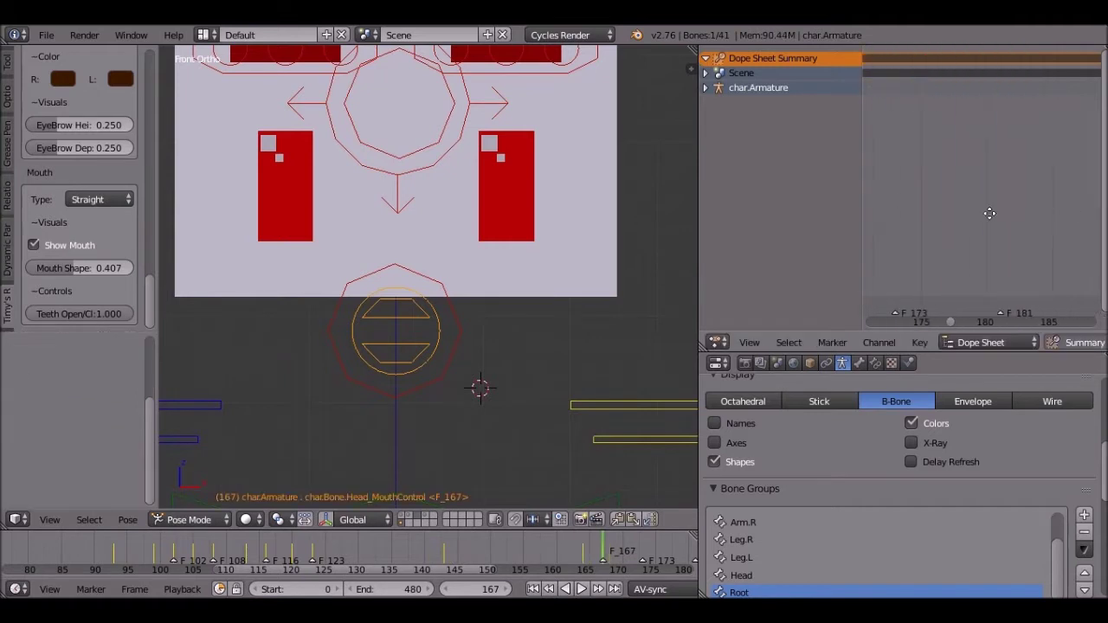
pyautogui.moveTo(925, 225); pyautogui.dragTo(883, 236)
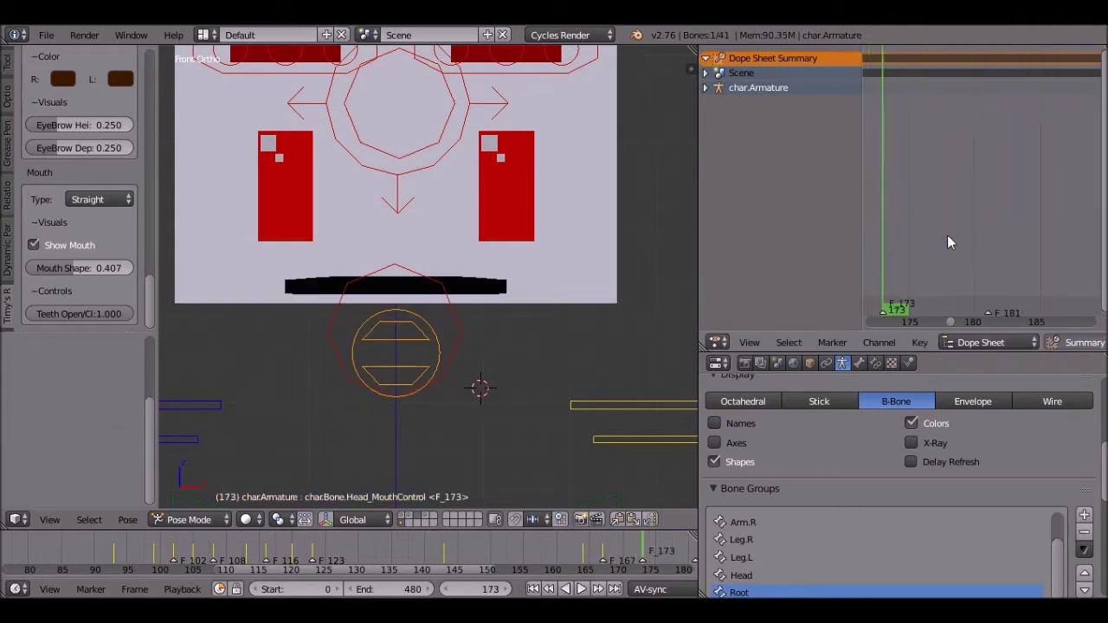
pyautogui.hotkey('shift', 'd')
pyautogui.click(956, 234)
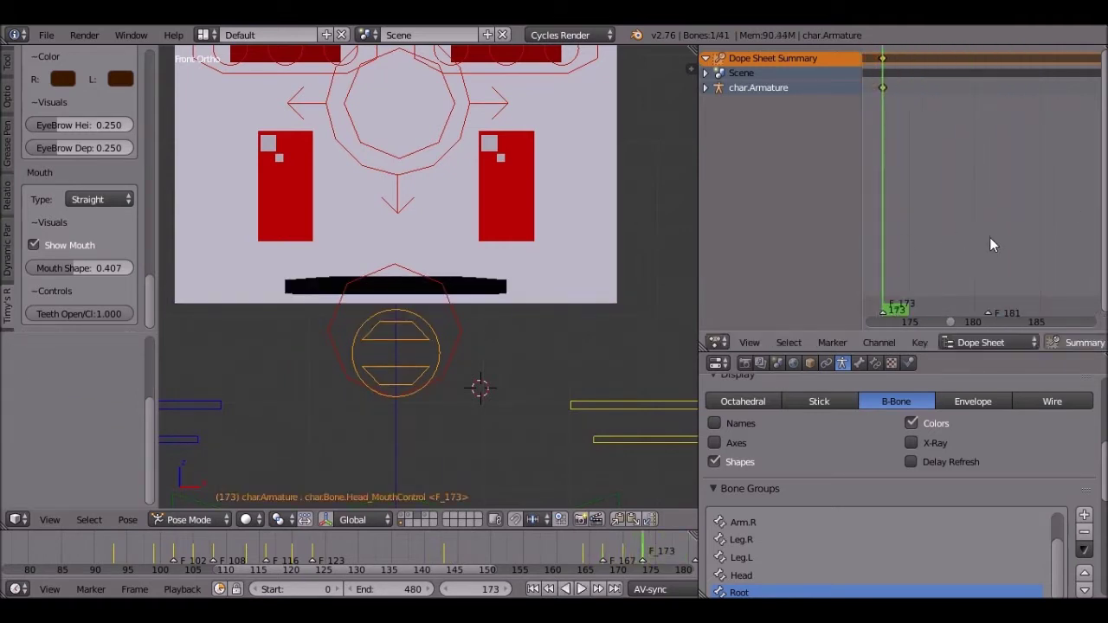
# - Set the current frame to the F_181 marker and duplicate the keyframe pair at frames 170 and 173 to frames 178 and 181
pyautogui.click(987, 237)
pyautogui.hotkey('shift', 'd')
pyautogui.click(1095, 228)
pyautogui.moveTo(1096, 229); pyautogui.dragTo(1039, 272, button='middle')
pyautogui.keyDown('ctrl'); pyautogui.scroll(-3, 567, 562); pyautogui.keyUp('ctrl')
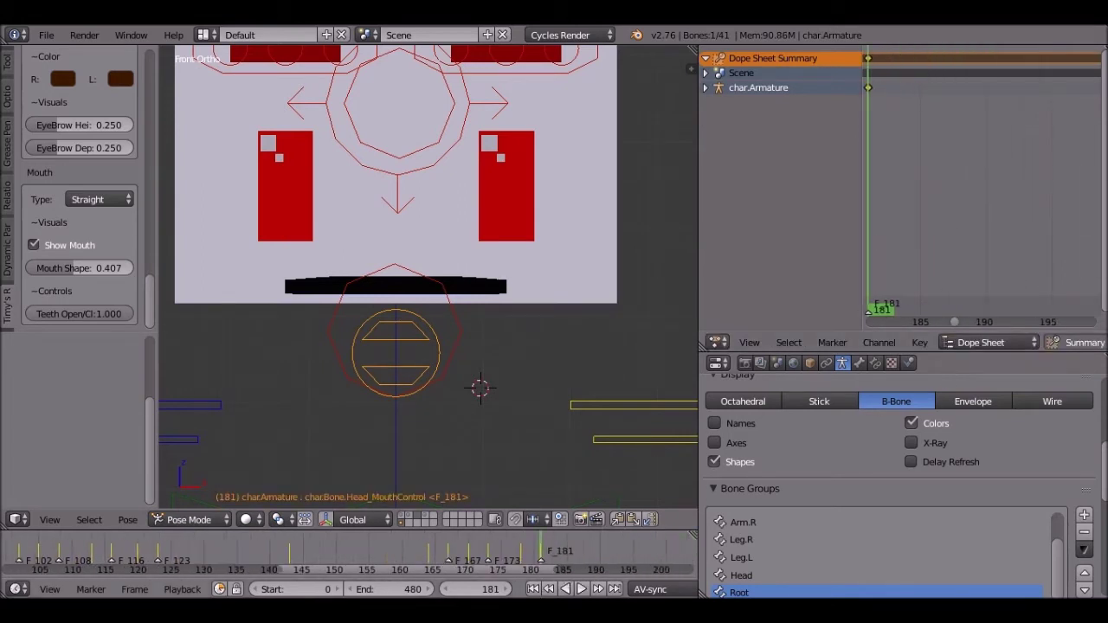
# - Play the animation in wireframe shading and replay the section around the F_167 marker to check the mouth timing
pyautogui.click(582, 590)
pyautogui.click(534, 591)
pyautogui.scroll(-3, 550, 553)
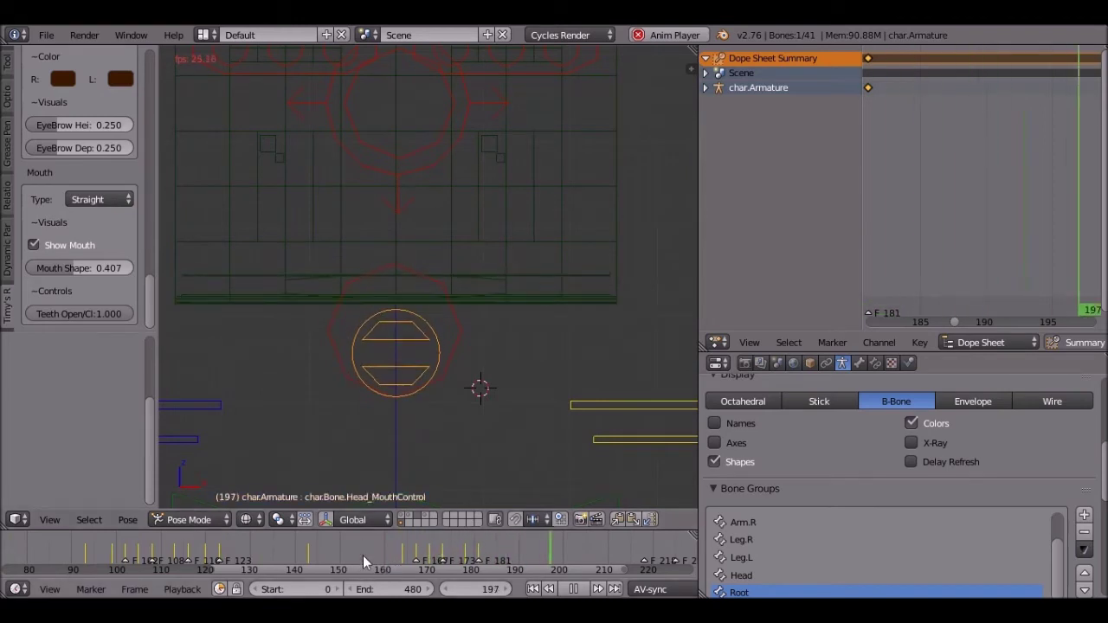
pyautogui.click(577, 589)
pyautogui.moveTo(397, 564); pyautogui.dragTo(416, 572)
pyautogui.click(570, 589)
pyautogui.click(576, 590)
pyautogui.click(577, 590)
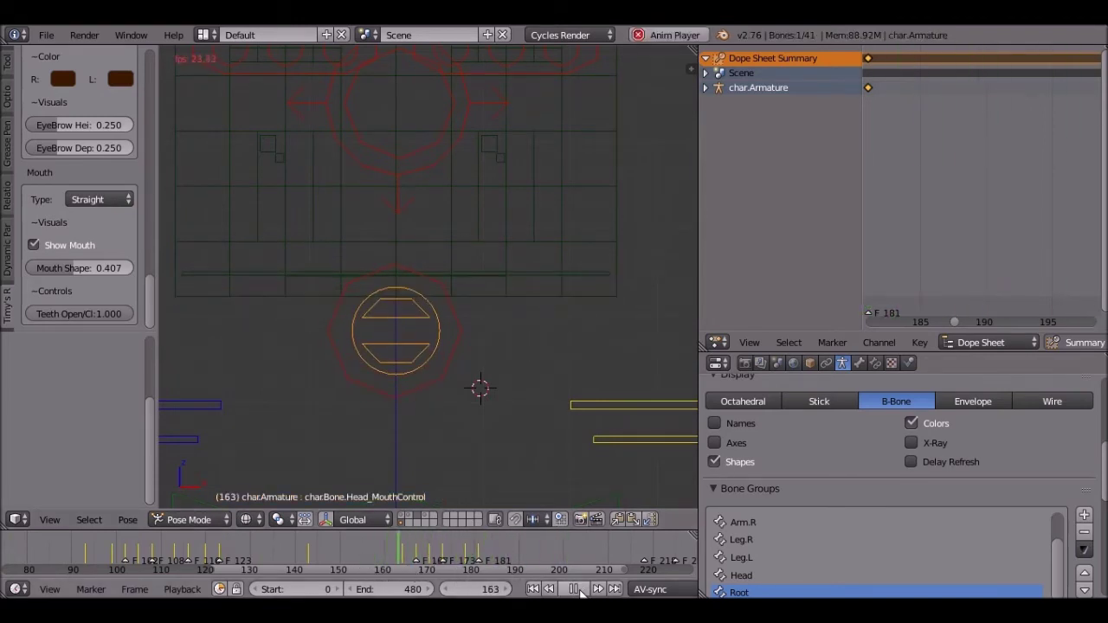
pyautogui.click(577, 590)
# - Duplicate the keyframe pair at frames 164 and 167 back to frames 157 and 160
pyautogui.scroll(-2, 904, 200)
pyautogui.moveTo(902, 179); pyautogui.dragTo(1096, 300, button='middle')
pyautogui.moveTo(981, 198); pyautogui.dragTo(1003, 221, button='middle')
pyautogui.moveTo(1025, 147); pyautogui.dragTo(1036, 140, button='middle')
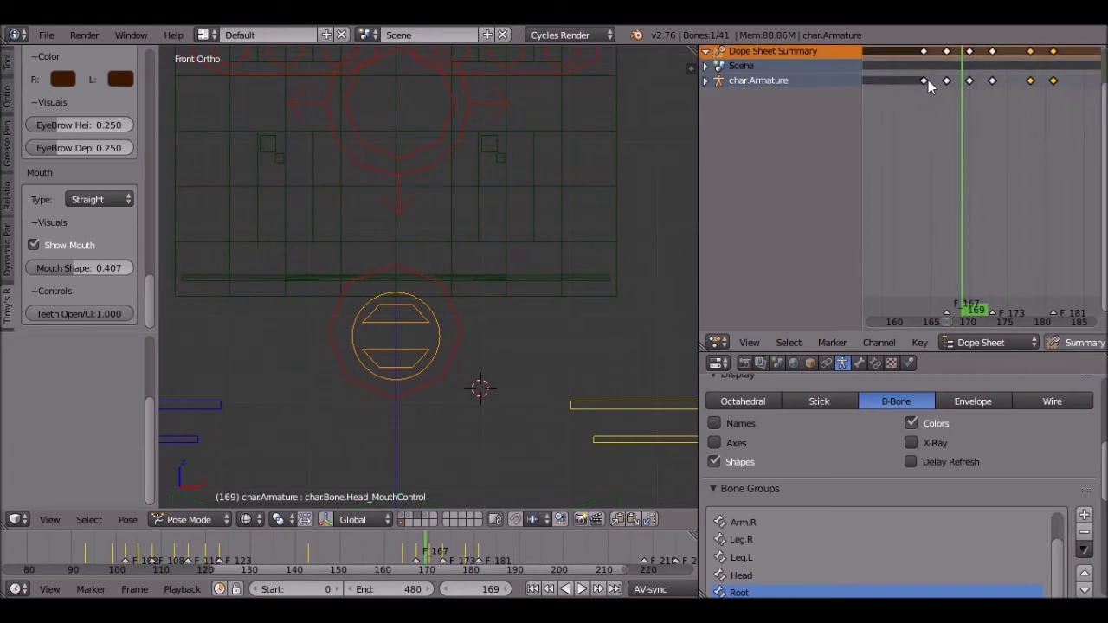
pyautogui.hotkey('shift', 'd')
pyautogui.click(913, 122)
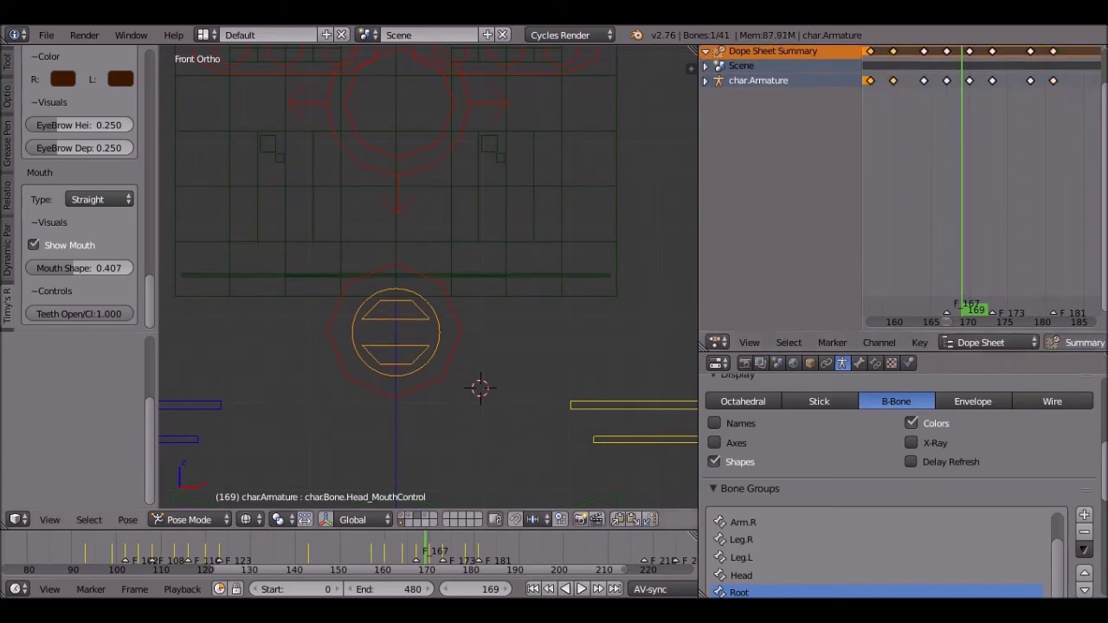
# - Play the animation from frame 150 past the F_181 marker and stop at frame 206
pyautogui.click(341, 553)
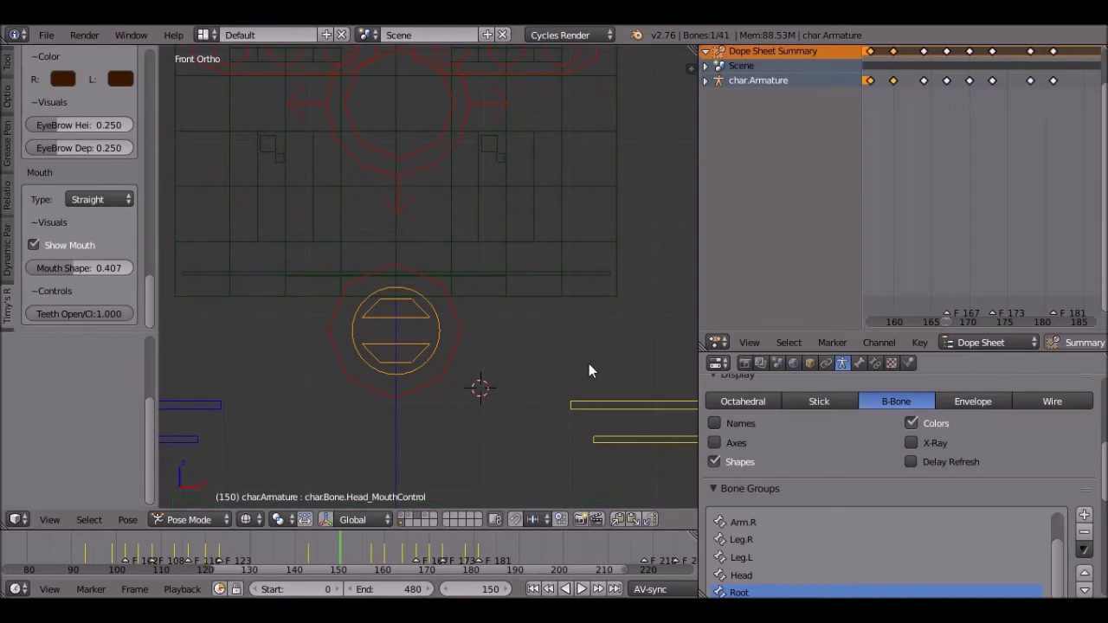
pyautogui.hotkey('alt', 'a')
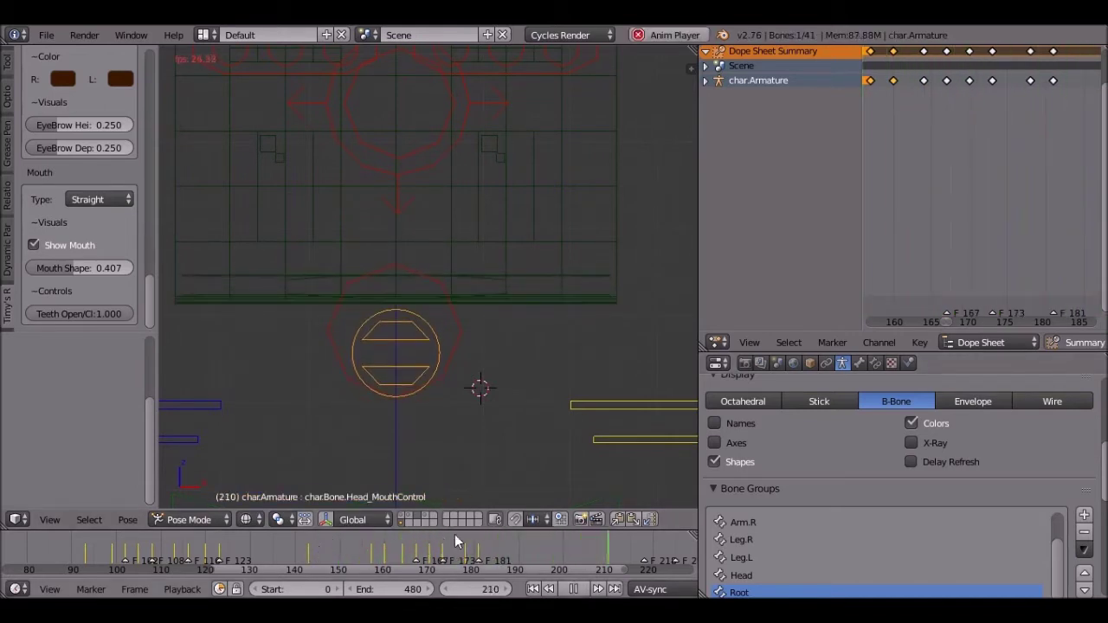
pyautogui.hotkey('alt', 'a')
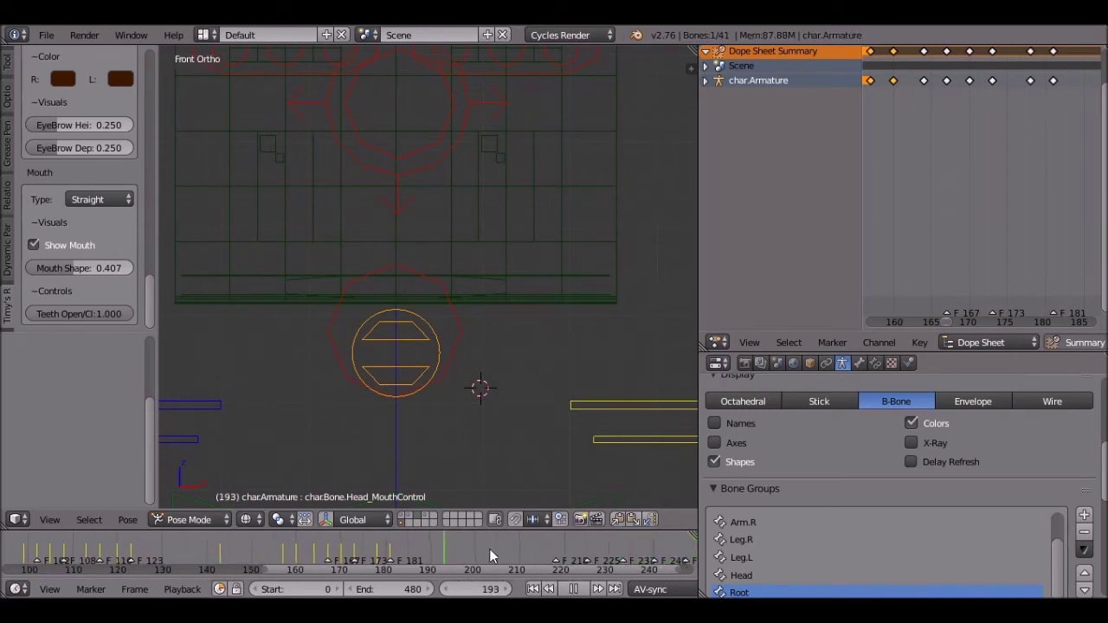
pyautogui.click(571, 590)
pyautogui.click(581, 592)
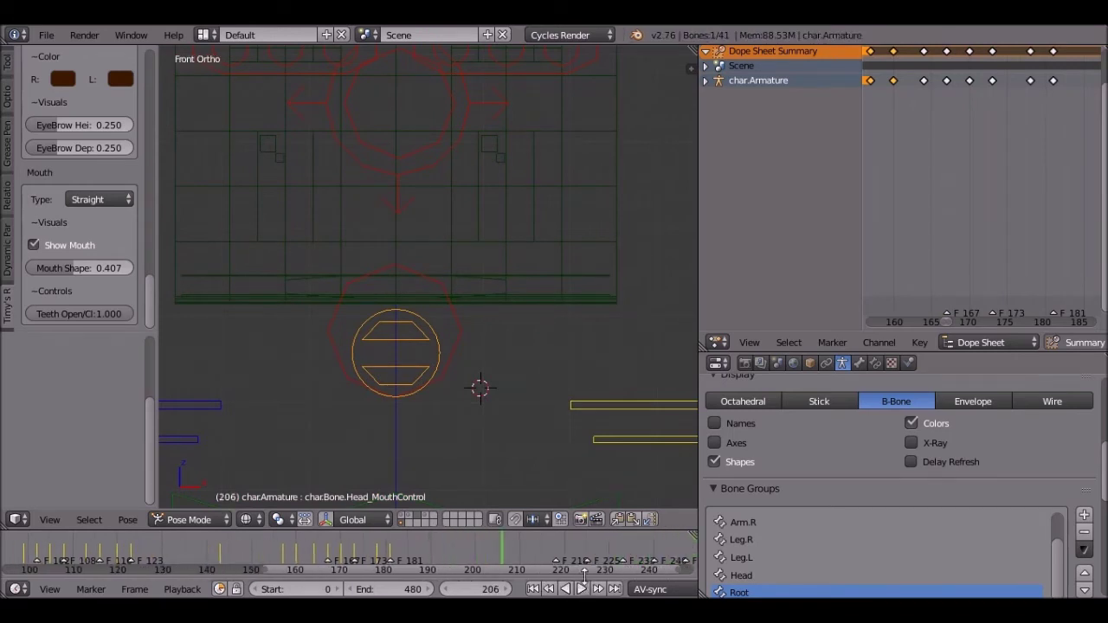
# - Duplicate the closed-mouth keyframe at frame 178 and place the copy at frame 206
pyautogui.moveTo(1057, 187); pyautogui.dragTo(945, 178, button='middle')
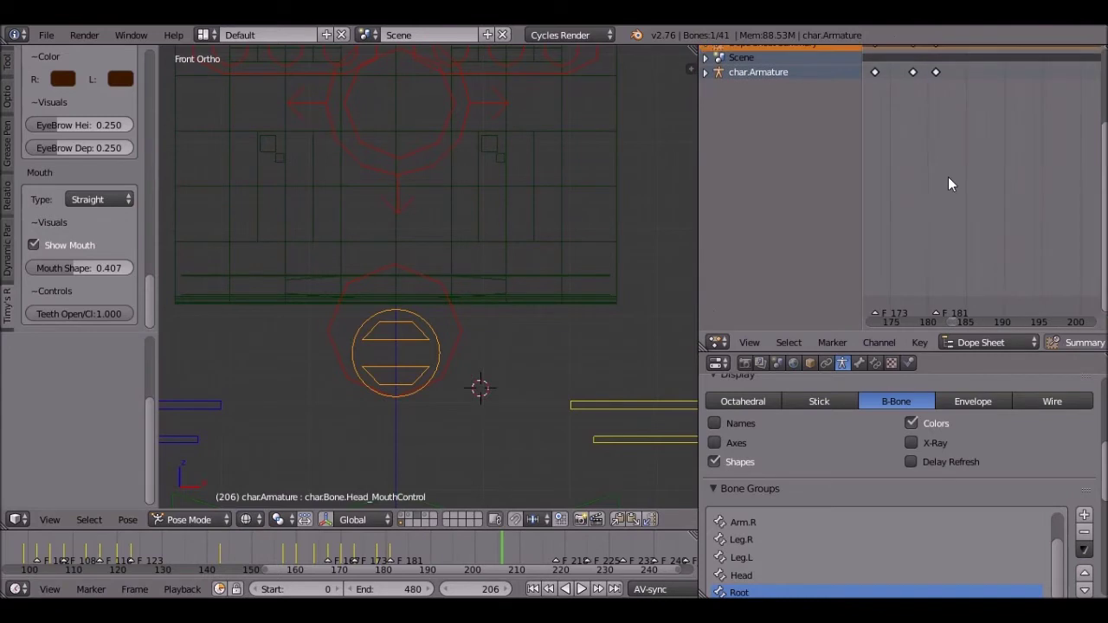
pyautogui.moveTo(1034, 118); pyautogui.dragTo(880, 165, button='middle')
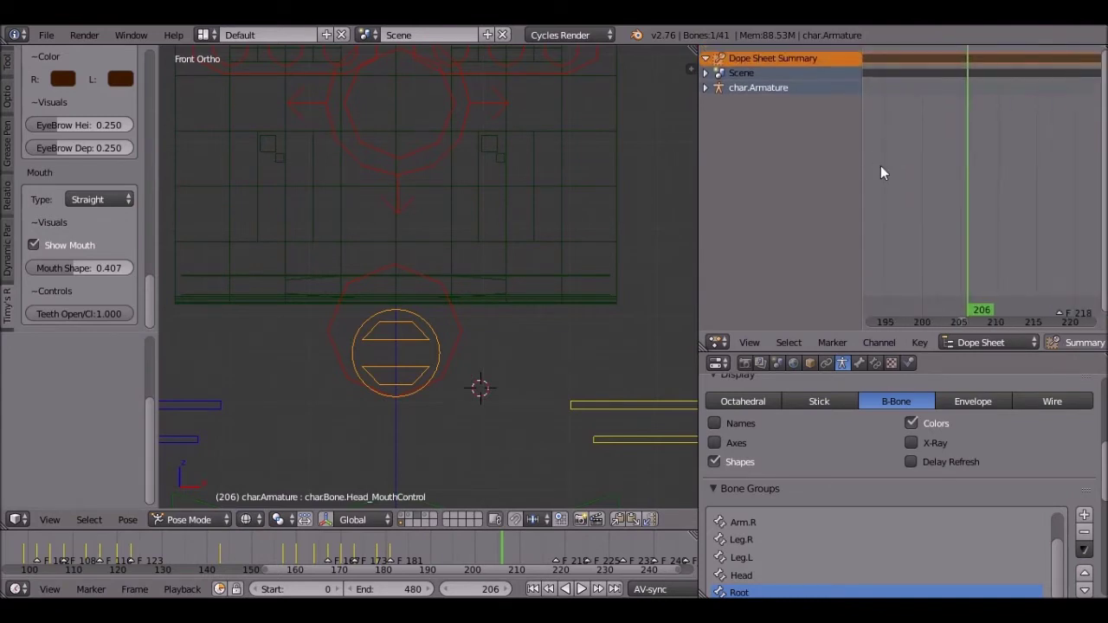
pyautogui.hotkey('shift', 'd')
pyautogui.click(956, 155)
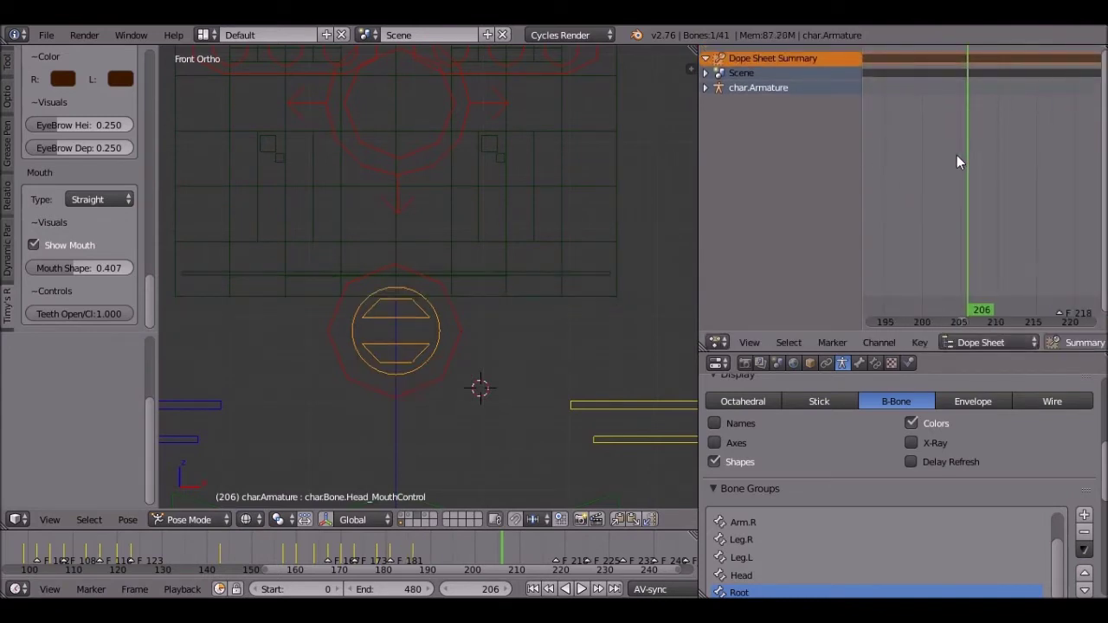
pyautogui.write('g20')
pyautogui.press('Return')
# - Play on from frame 206, then replay from about frame 143 to check the mouth closing at frame 206
pyautogui.click(581, 589)
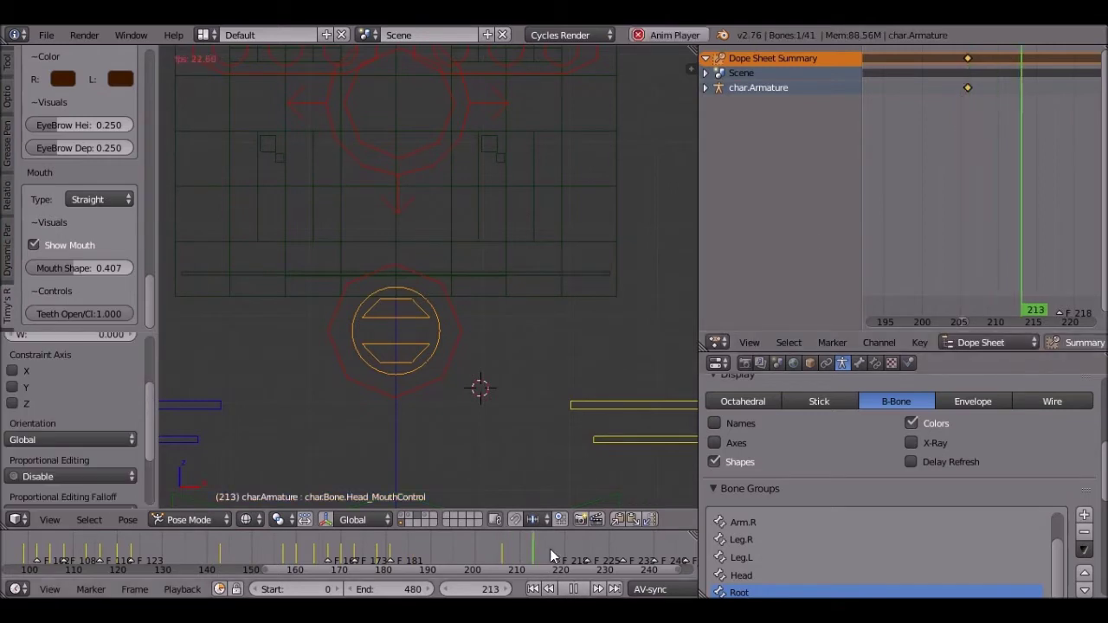
pyautogui.scroll(-2, 416, 558)
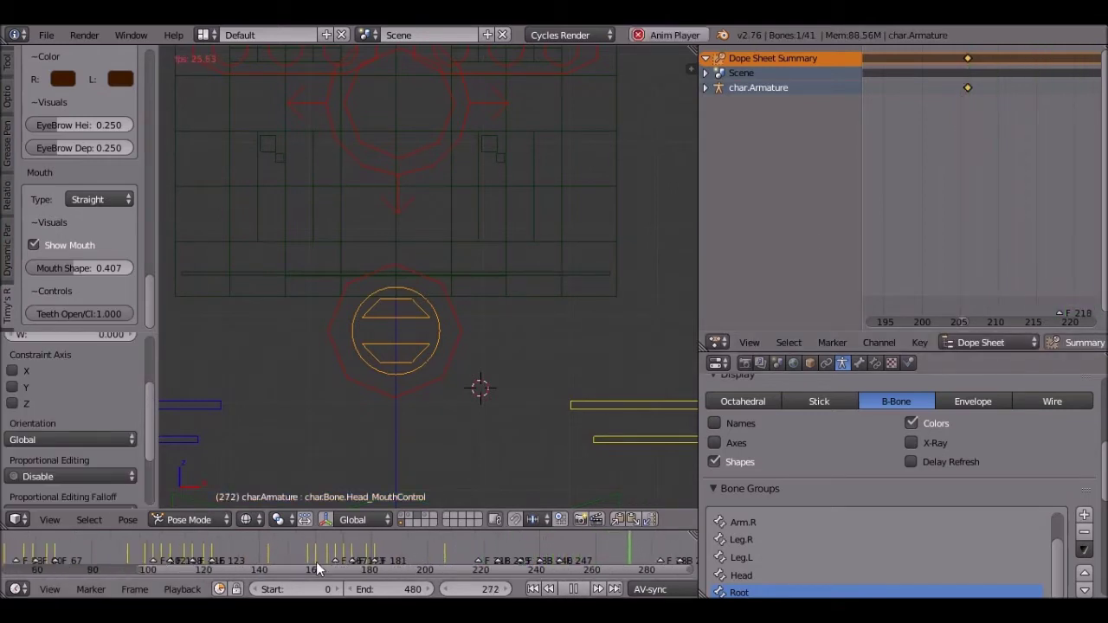
pyautogui.click(270, 546)
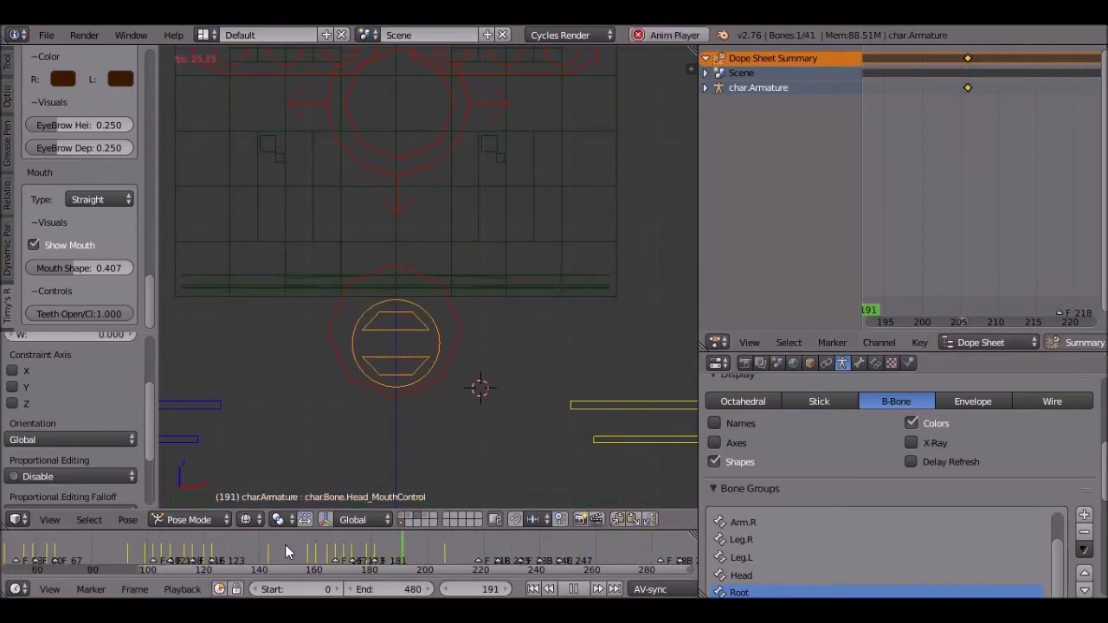
pyautogui.click(577, 592)
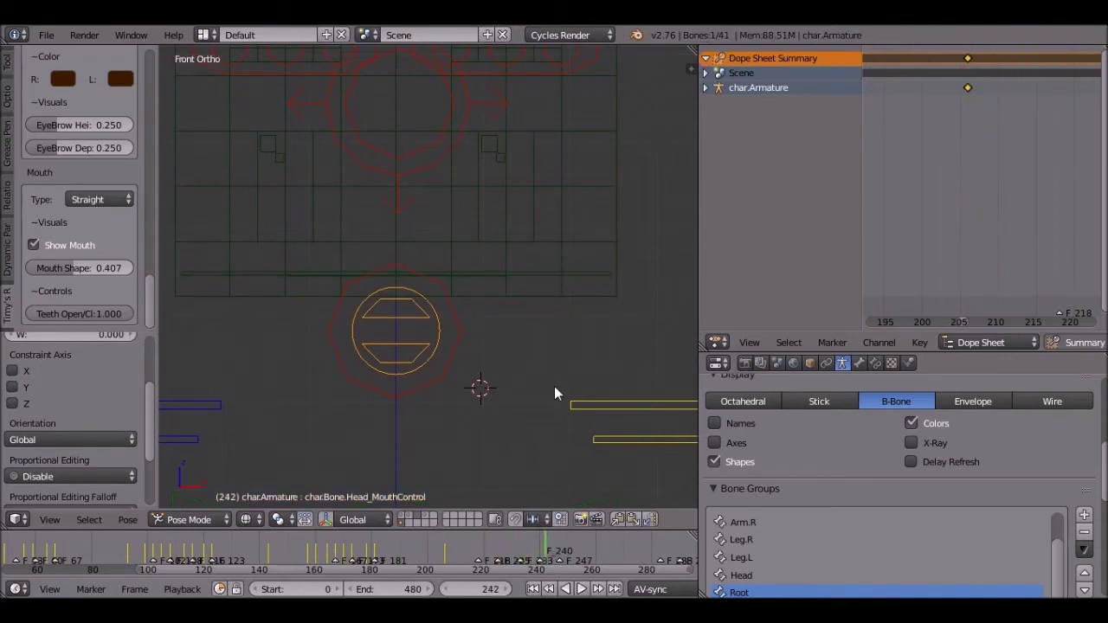
# - Switch the viewport back to solid shading and play the whole animation from frame 0
pyautogui.press('z')
pyautogui.click(533, 589)
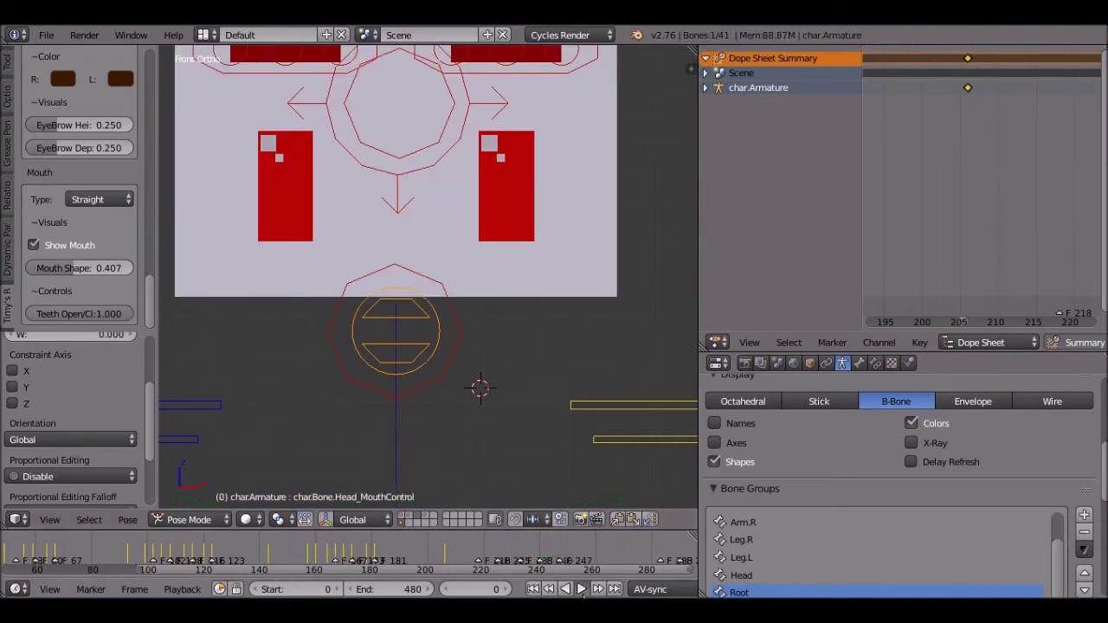
pyautogui.click(580, 589)
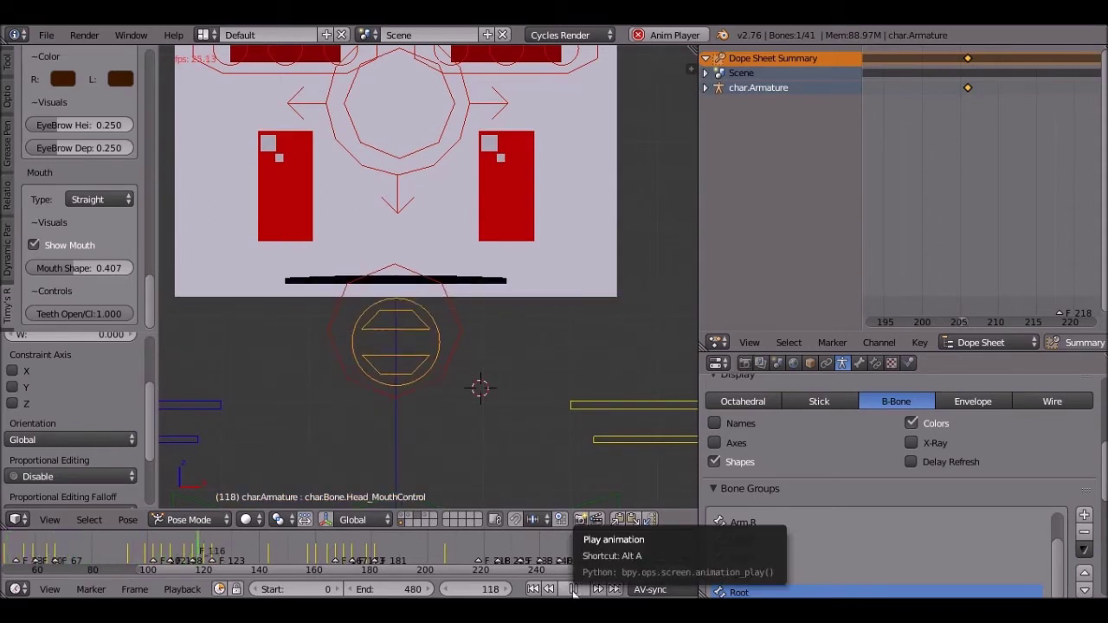
# - Stop the playback and scrub back from around the F_108 marker to the timeline section before F_53
pyautogui.scroll(3, 184, 554)
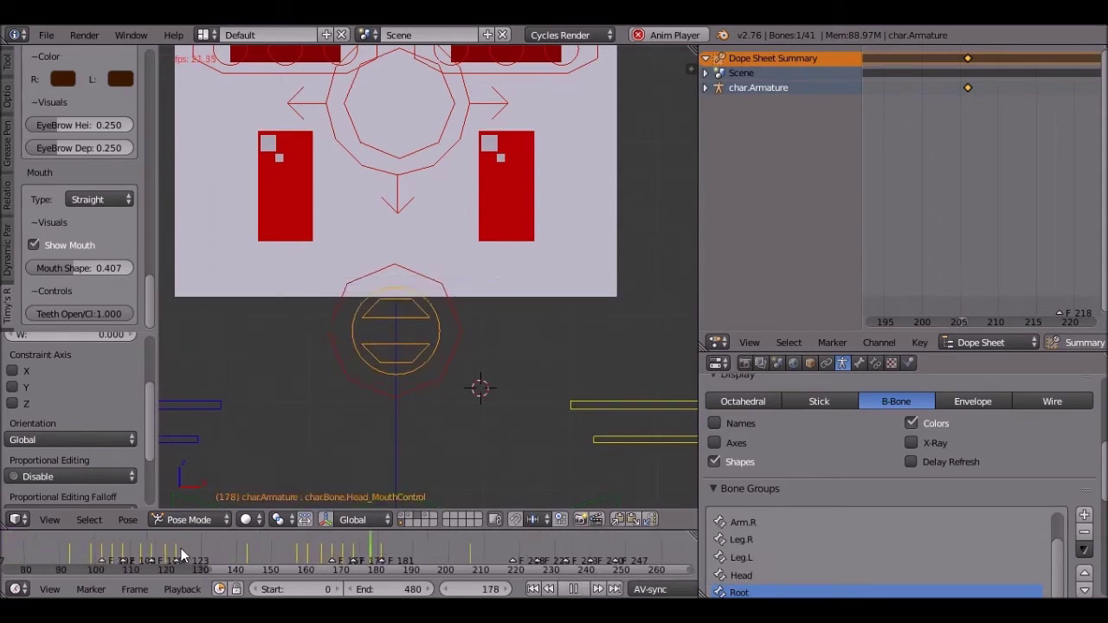
pyautogui.moveTo(182, 554); pyautogui.dragTo(292, 556, button='middle')
pyautogui.click(573, 588)
pyautogui.moveTo(449, 561); pyautogui.dragTo(276, 573)
pyautogui.moveTo(95, 567); pyautogui.dragTo(454, 568, button='middle')
pyautogui.scroll(4, 374, 558)
pyautogui.scroll(2, 348, 569)
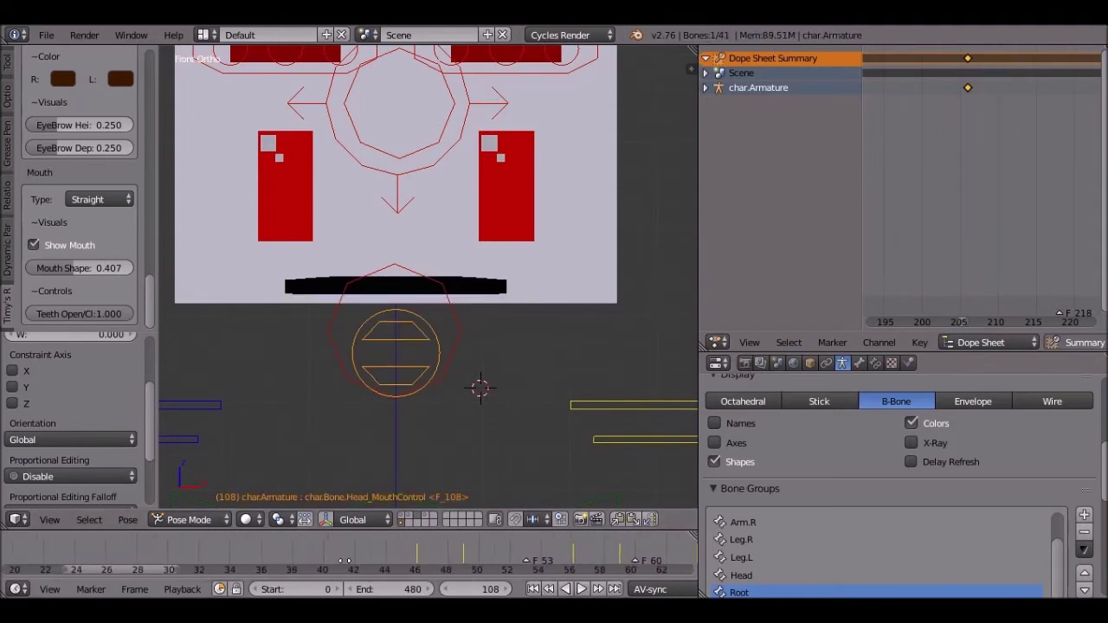
pyautogui.click(352, 568)
pyautogui.click(352, 561)
pyautogui.moveTo(298, 565); pyautogui.dragTo(491, 565, button='middle')
pyautogui.moveTo(164, 568); pyautogui.dragTo(4, 575, button='middle')
pyautogui.moveTo(666, 573); pyautogui.dragTo(526, 562, button='middle')
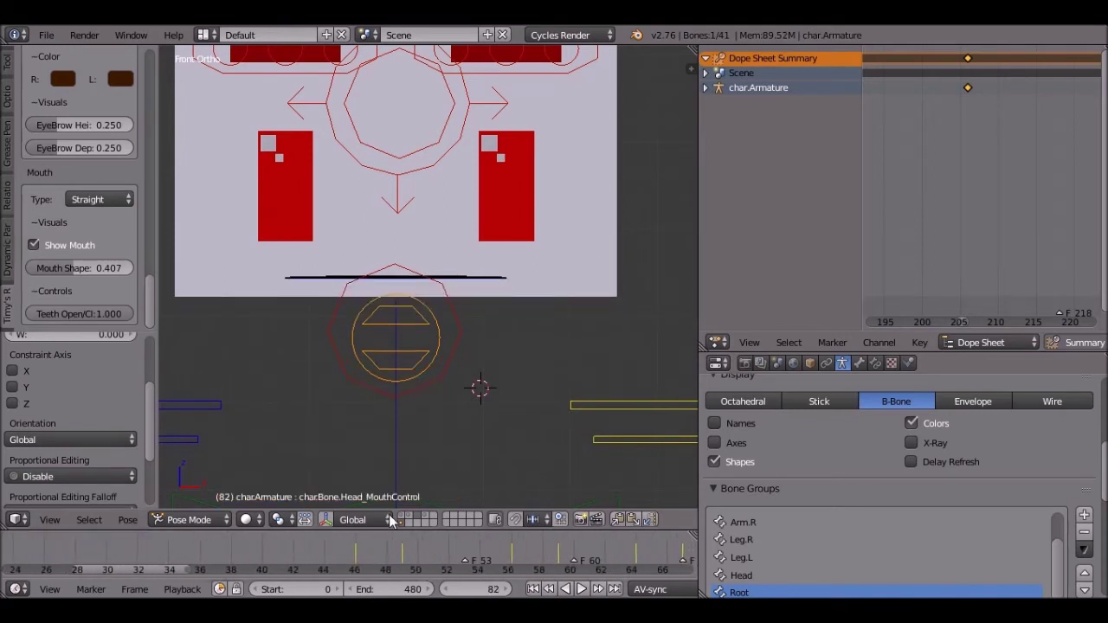
# - Play the animation from frame 40, then replay from about frame 42 and stop around frame 50
pyautogui.click(273, 544)
pyautogui.hotkey('alt', 'a')
pyautogui.click(573, 588)
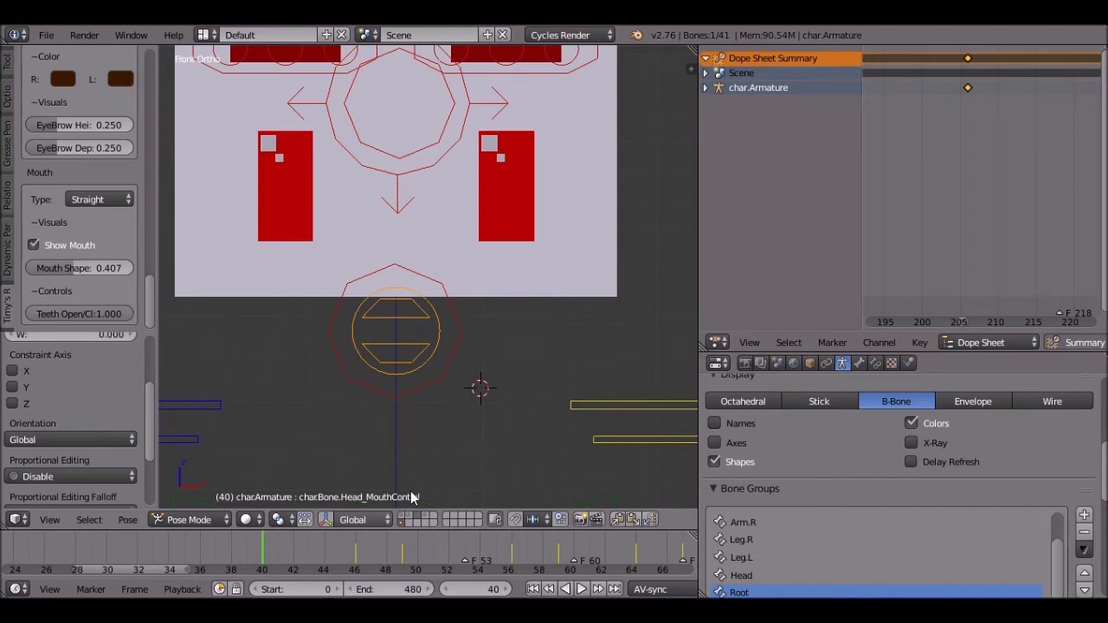
pyautogui.moveTo(309, 550)
pyautogui.mouseDown()
pyautogui.moveTo(357, 553)
pyautogui.moveTo(291, 551)
pyautogui.mouseUp()
pyautogui.hotkey('alt', 'a')
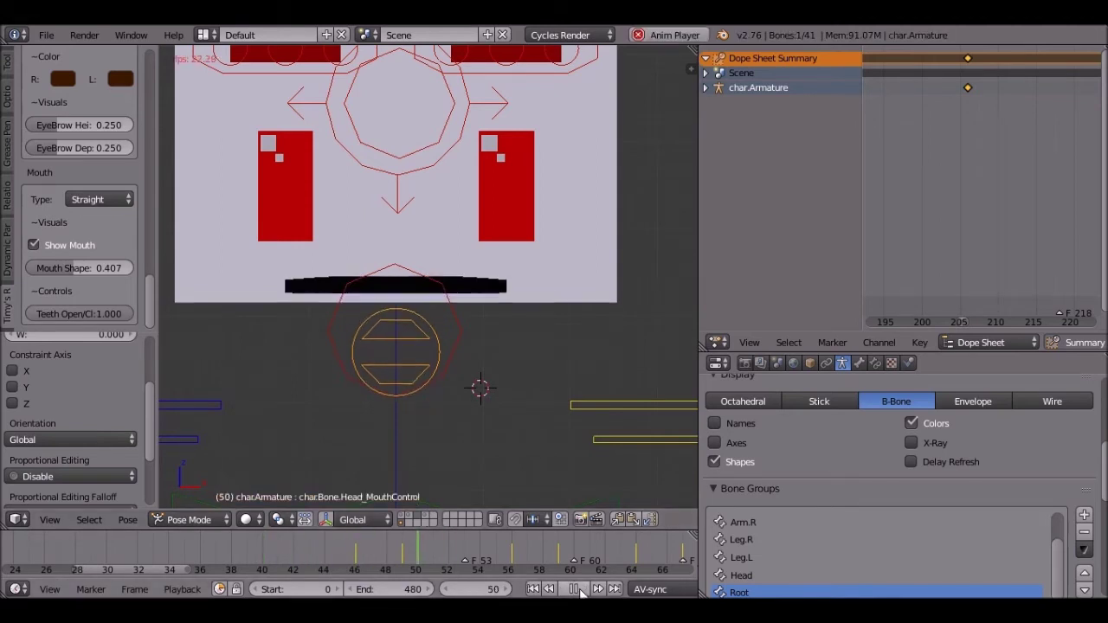
pyautogui.click(572, 588)
# - Lower Head_MouthControl at the frame 49 keyframe to open the mouth wider, then play briefly to check it
pyautogui.moveTo(415, 549); pyautogui.dragTo(400, 552)
pyautogui.press('g')
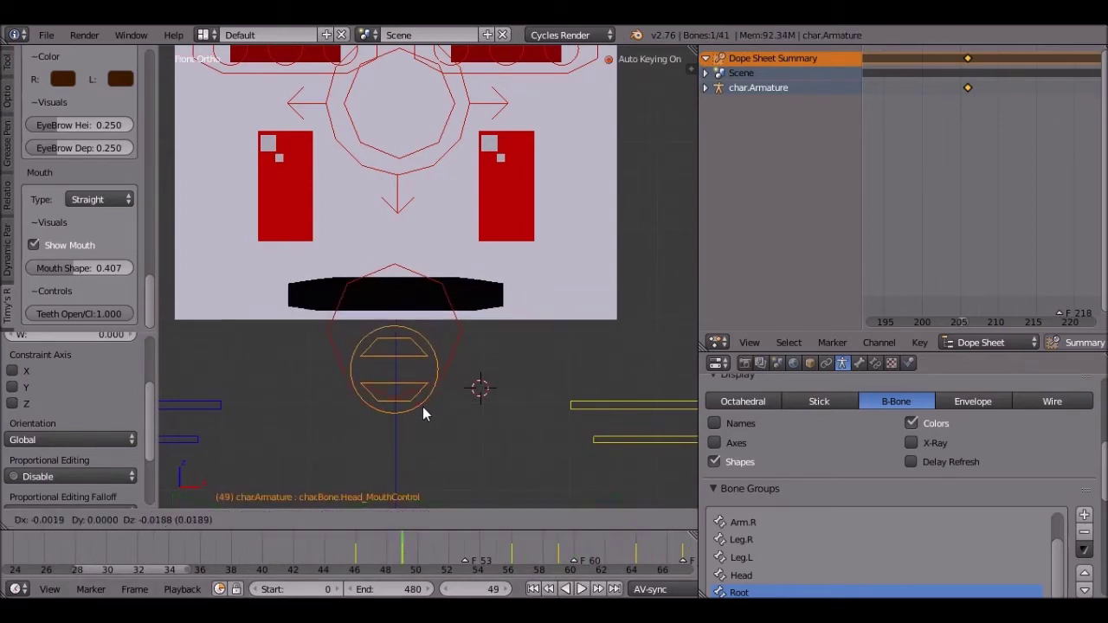
pyautogui.click(425, 407)
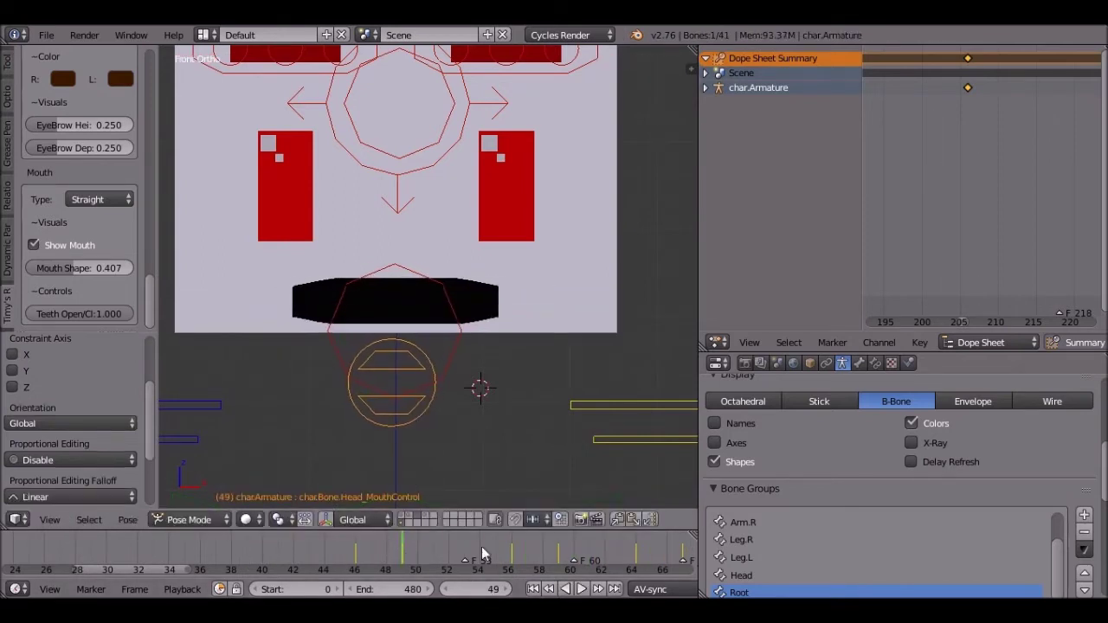
pyautogui.click(580, 589)
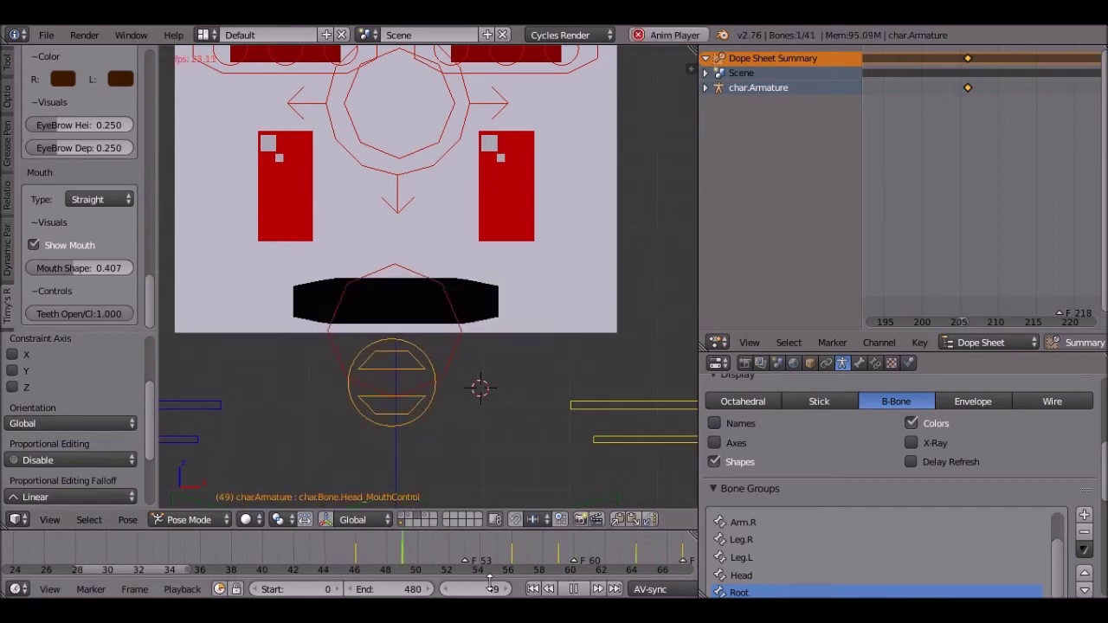
pyautogui.hotkey('alt', 'a')
# - Reposition Head_MouthControl at the frame 56 keyframe, and lower it at frame 59 to open the mouth wider
pyautogui.moveTo(324, 552); pyautogui.dragTo(512, 552)
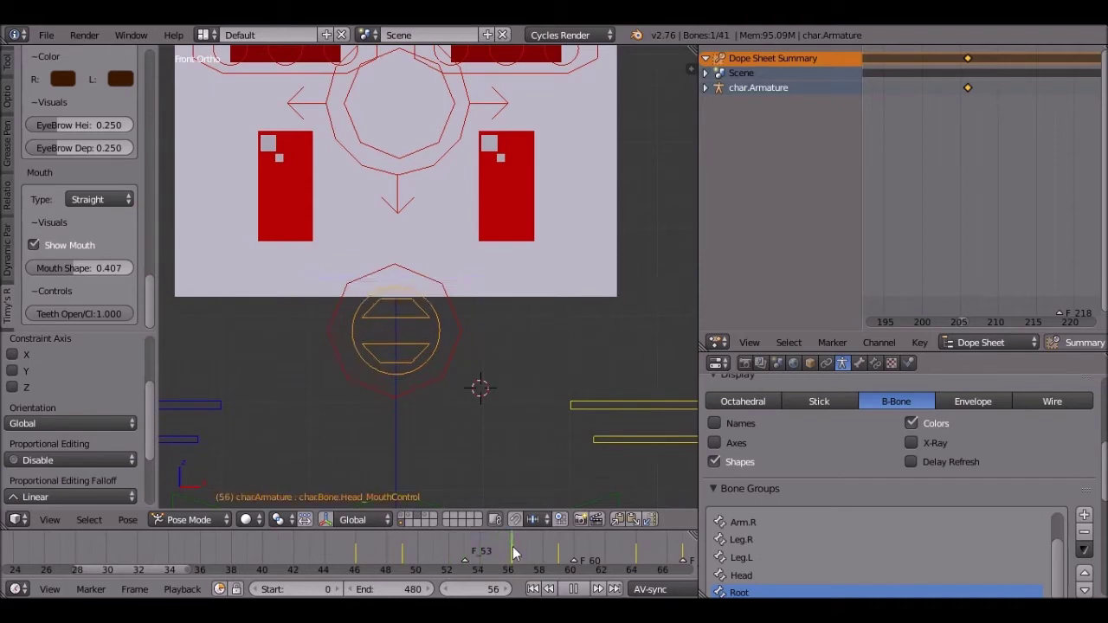
pyautogui.press('g')
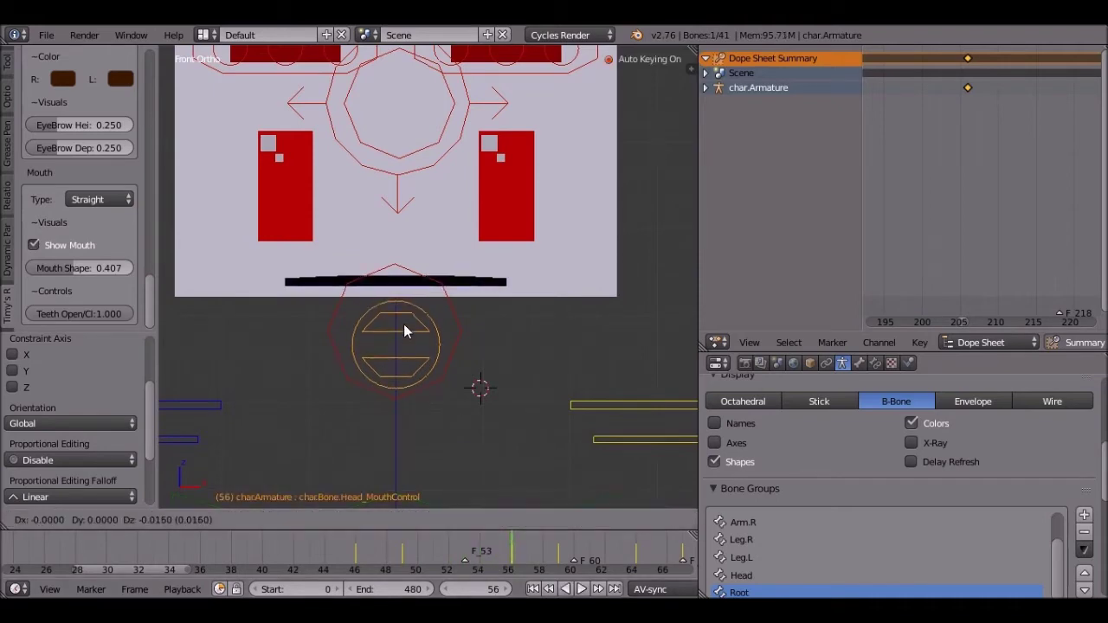
pyautogui.click(403, 323)
pyautogui.press('Up')
pyautogui.moveTo(414, 323); pyautogui.dragTo(314, 332, button='middle')
pyautogui.press('KP_1')
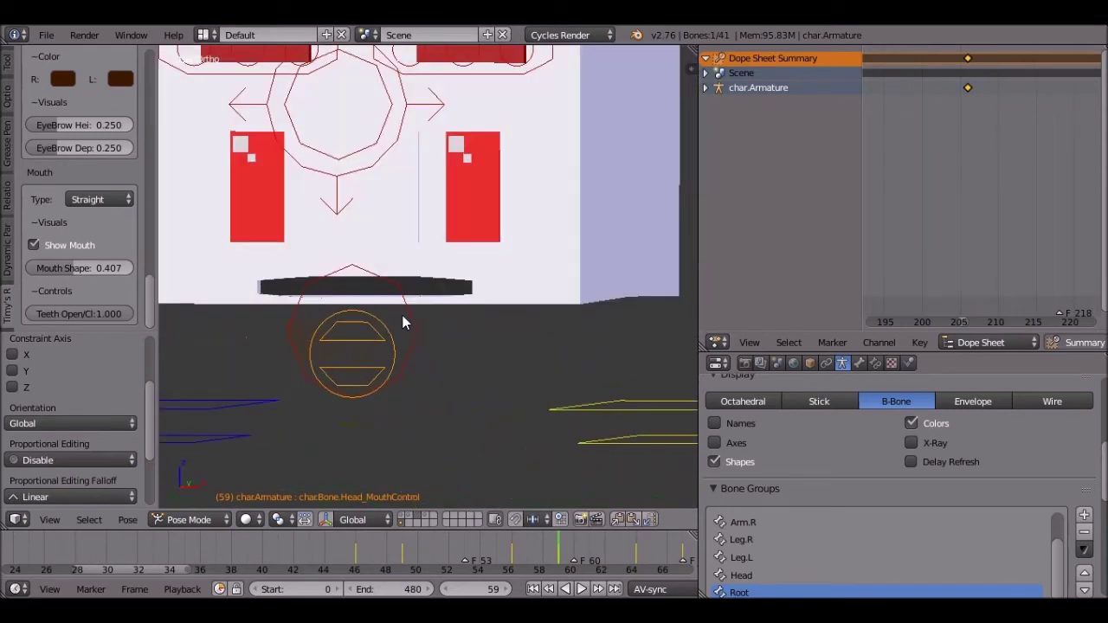
pyautogui.press('g')
pyautogui.click(389, 351)
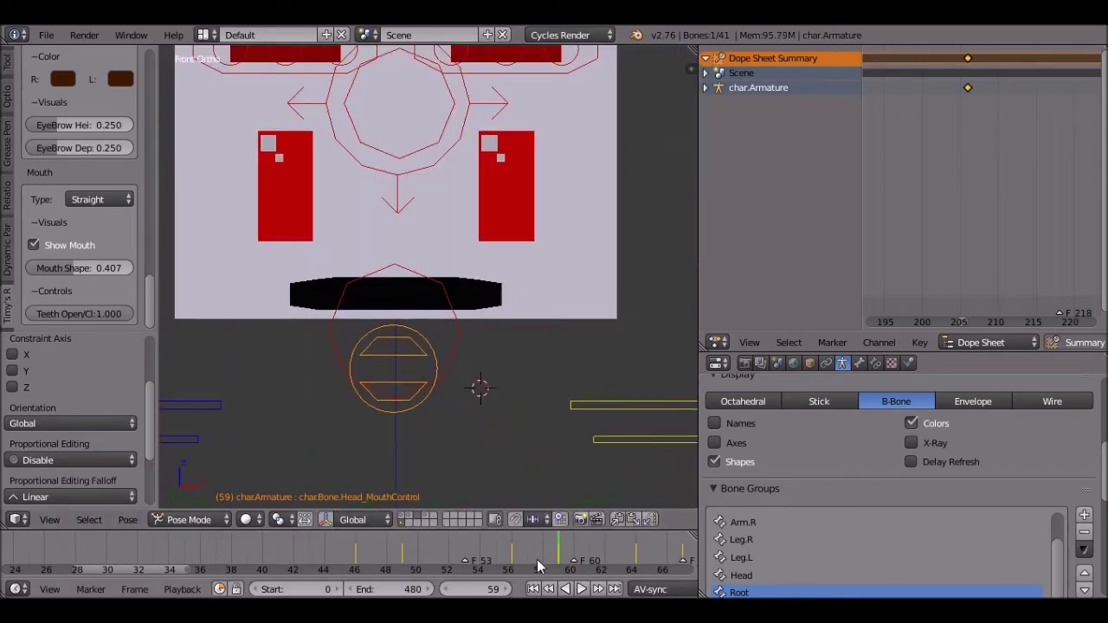
# - Play the animation from about frame 55 past the F_67 marker to check the widened mouth shapes
pyautogui.click(497, 558)
pyautogui.click(578, 591)
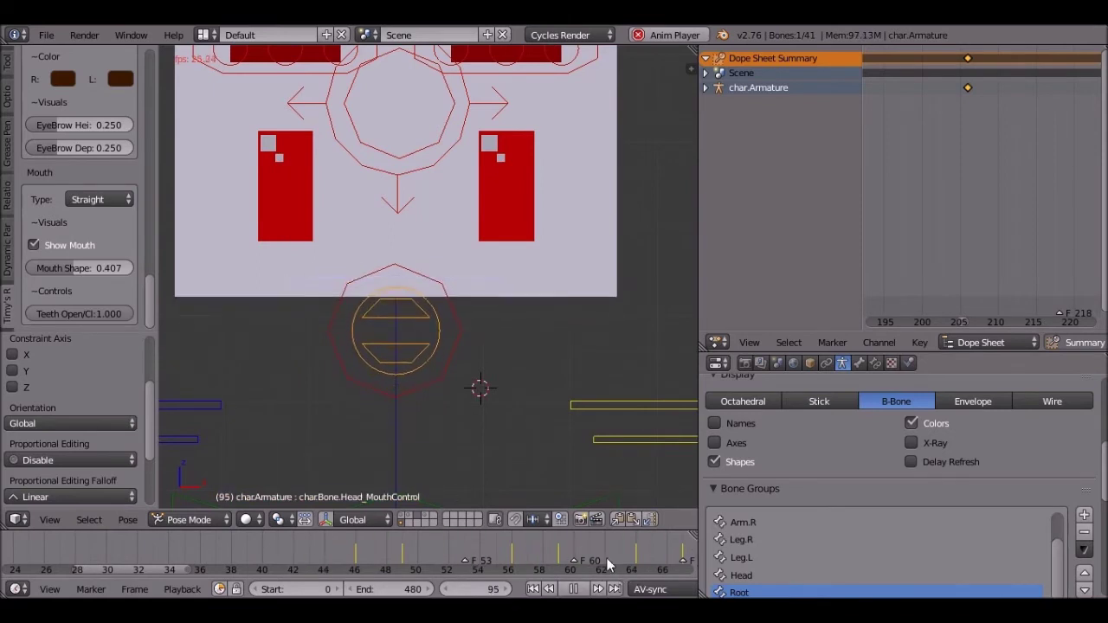
pyautogui.press('Escape')
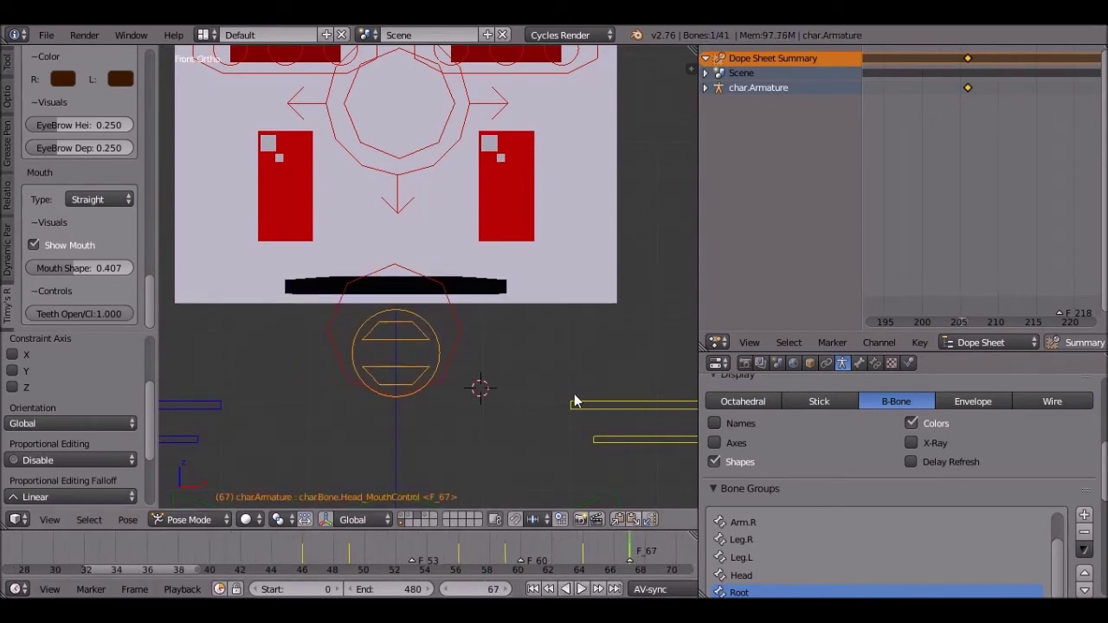
# - At the F_67 marker, move Head_MouthControl about -0.05 in X and -0.03 in Z for a narrow open mouth, then play on
pyautogui.press('g')
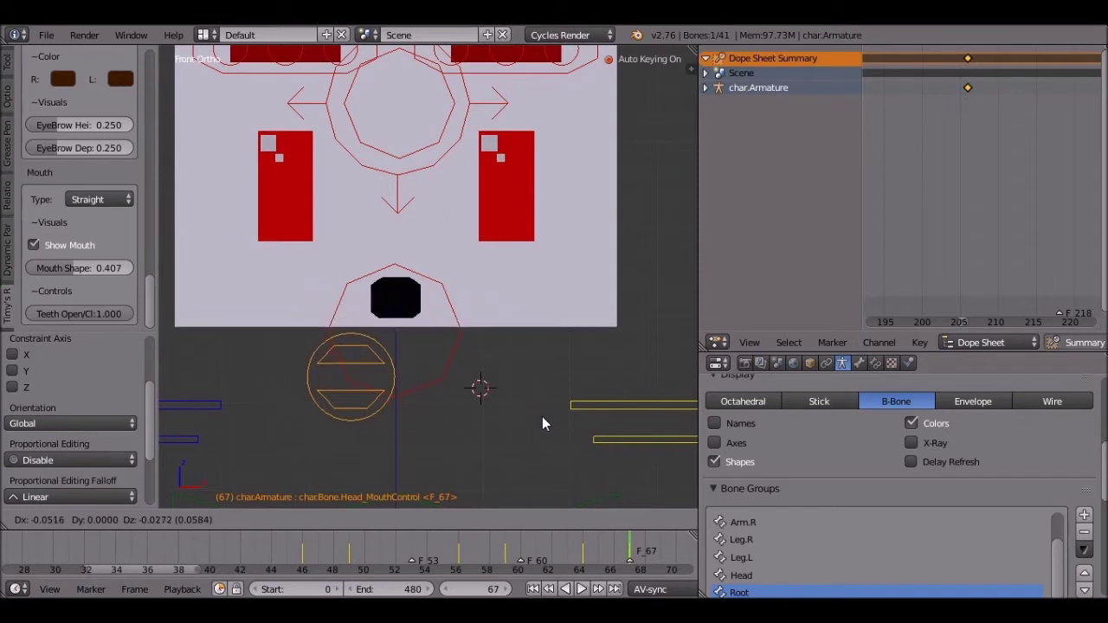
pyautogui.click(541, 418)
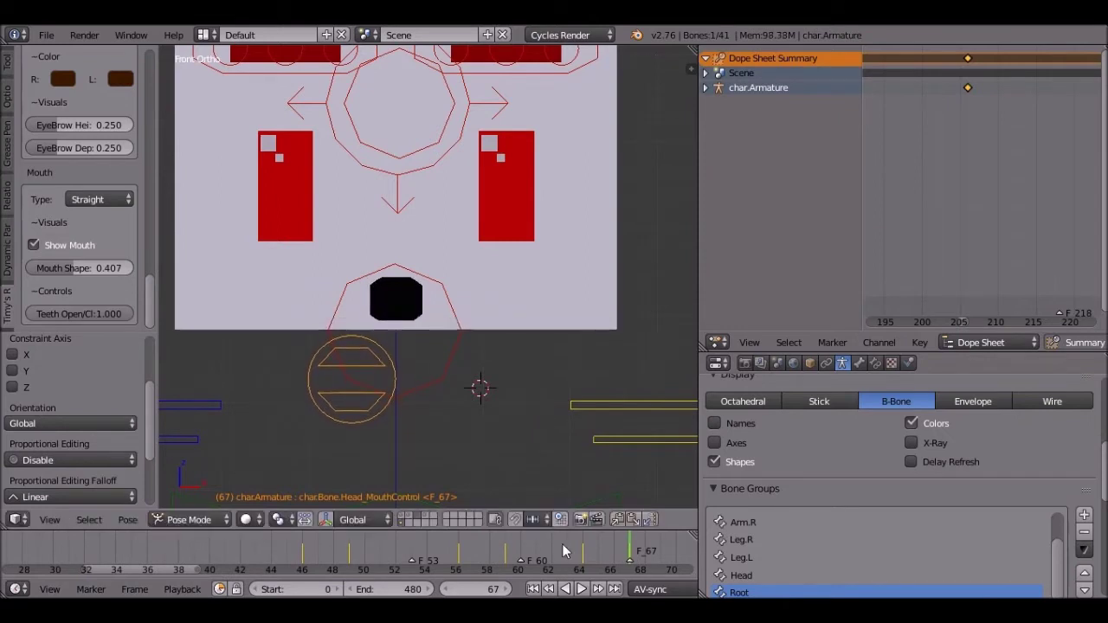
pyautogui.click(582, 589)
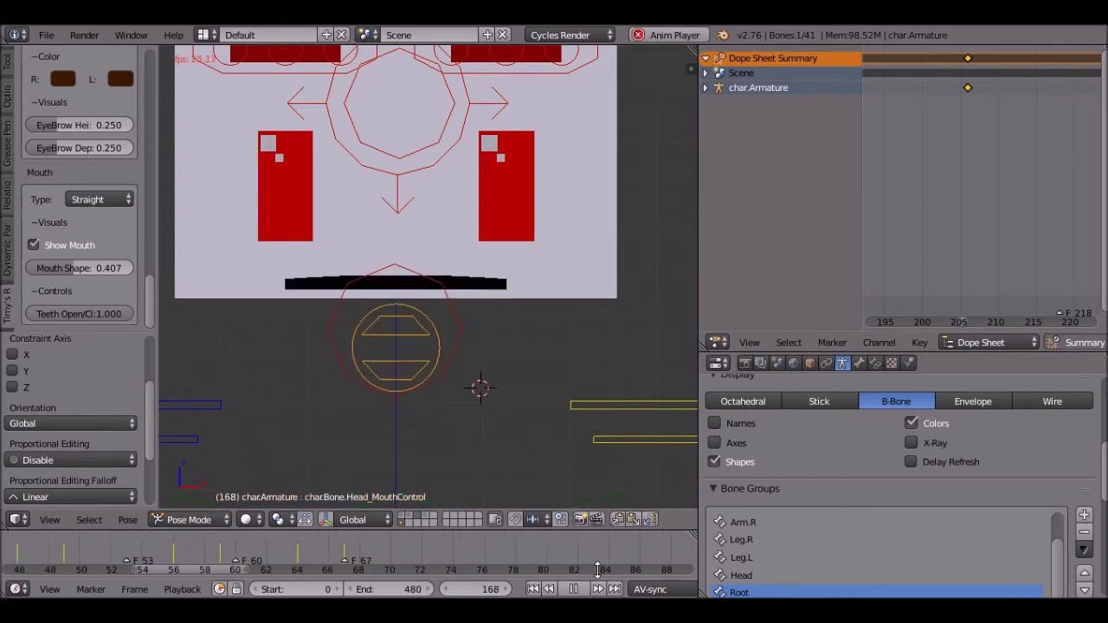
pyautogui.click(571, 589)
# - Try a narrower closed mouth at frame 143 by moving Head_MouthControl sideways in the negative X direction
pyautogui.keyDown('ctrl'); pyautogui.hscroll(-8, 255, 542); pyautogui.keyUp('ctrl')
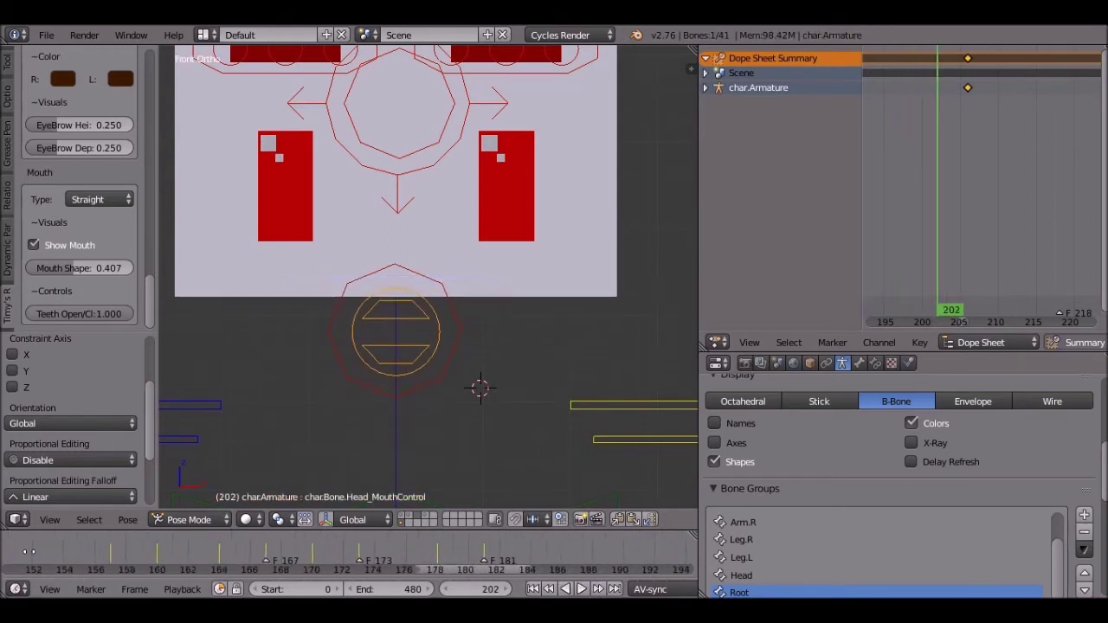
pyautogui.keyDown('ctrl'); pyautogui.hscroll(-2, 255, 542); pyautogui.keyUp('ctrl')
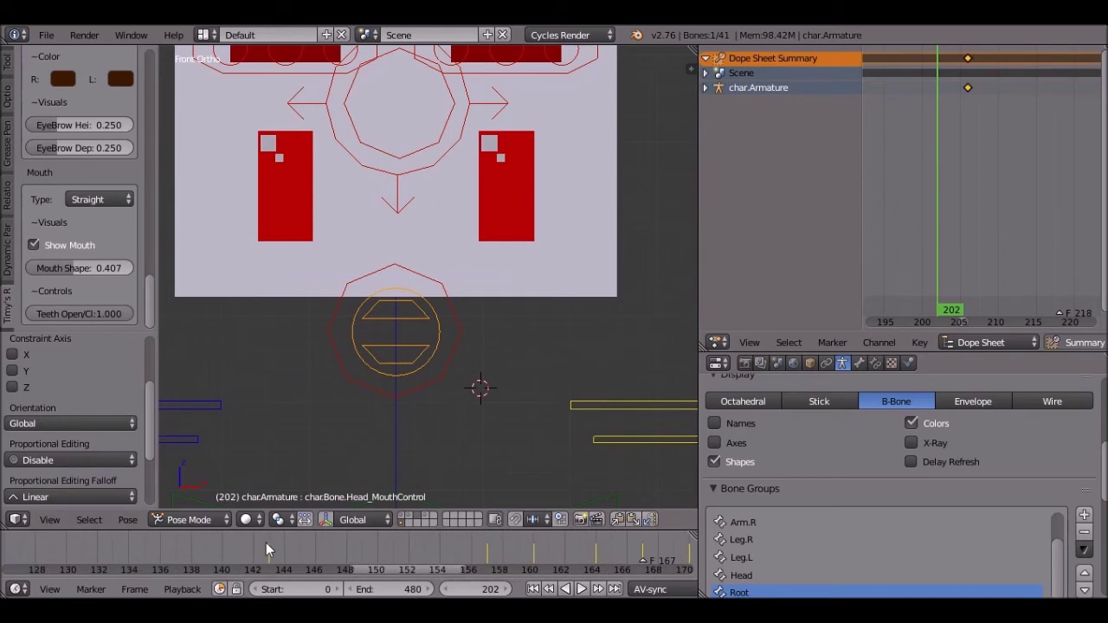
pyautogui.click(266, 543)
pyautogui.press('g')
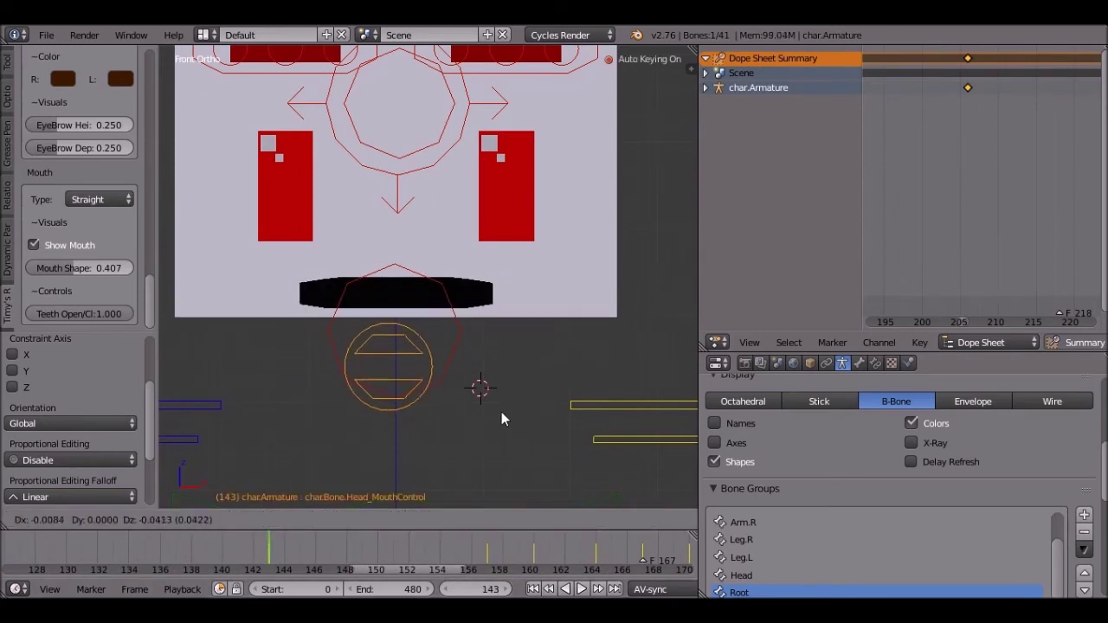
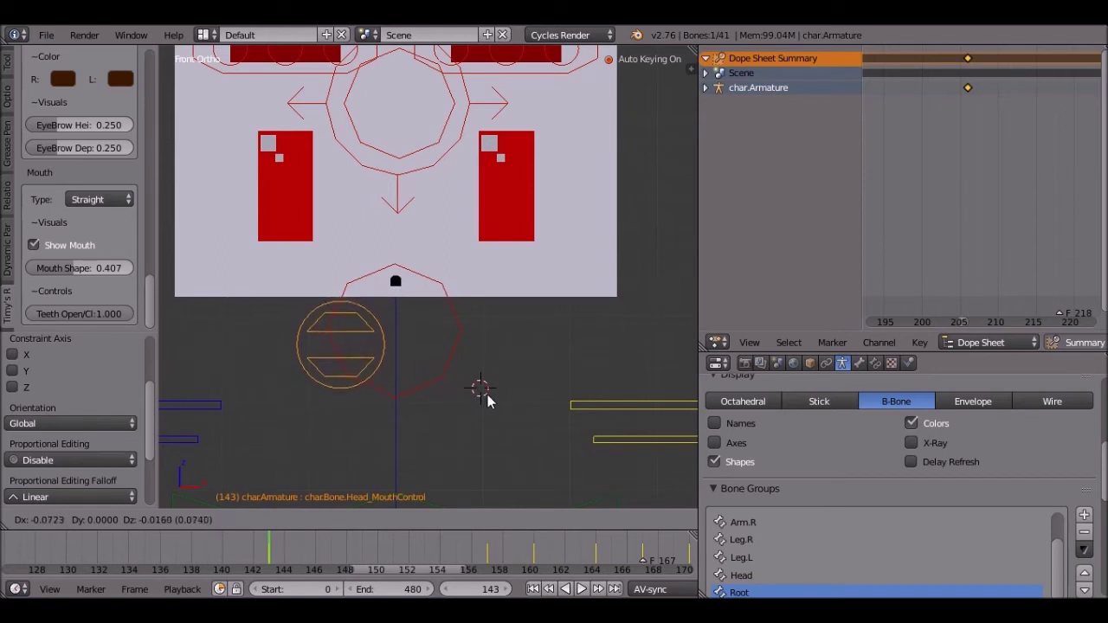
pyautogui.click(385, 342)
# - Play on from frame 143, then return to that frame and clear the mouth control's location
pyautogui.hotkey('alt', 'a')
pyautogui.moveTo(404, 549); pyautogui.dragTo(678, 548, button='middle')
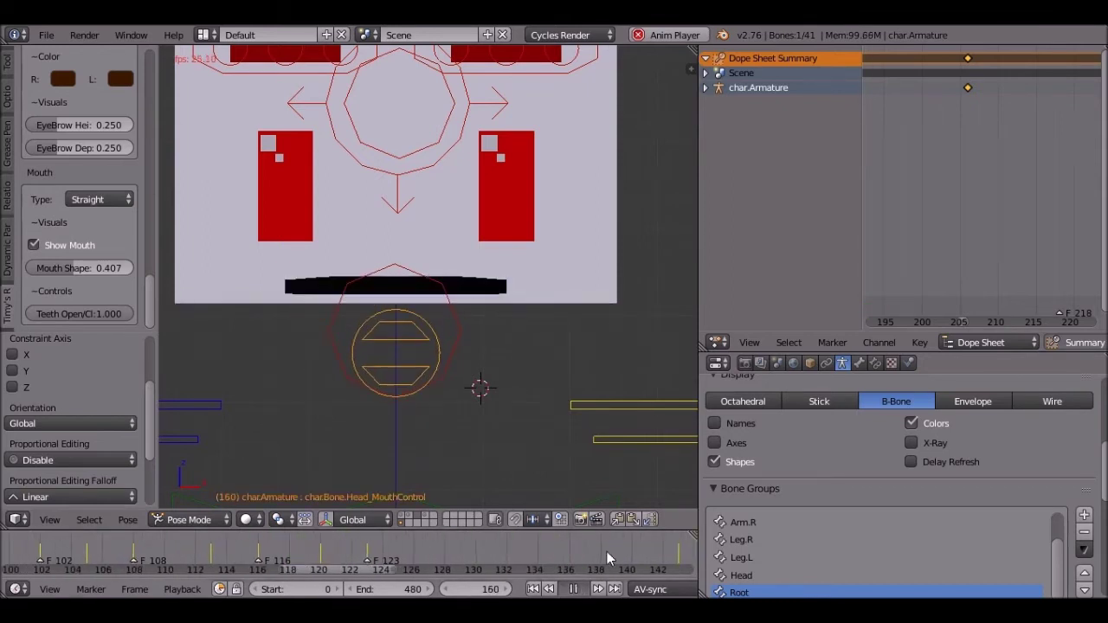
pyautogui.press('Escape')
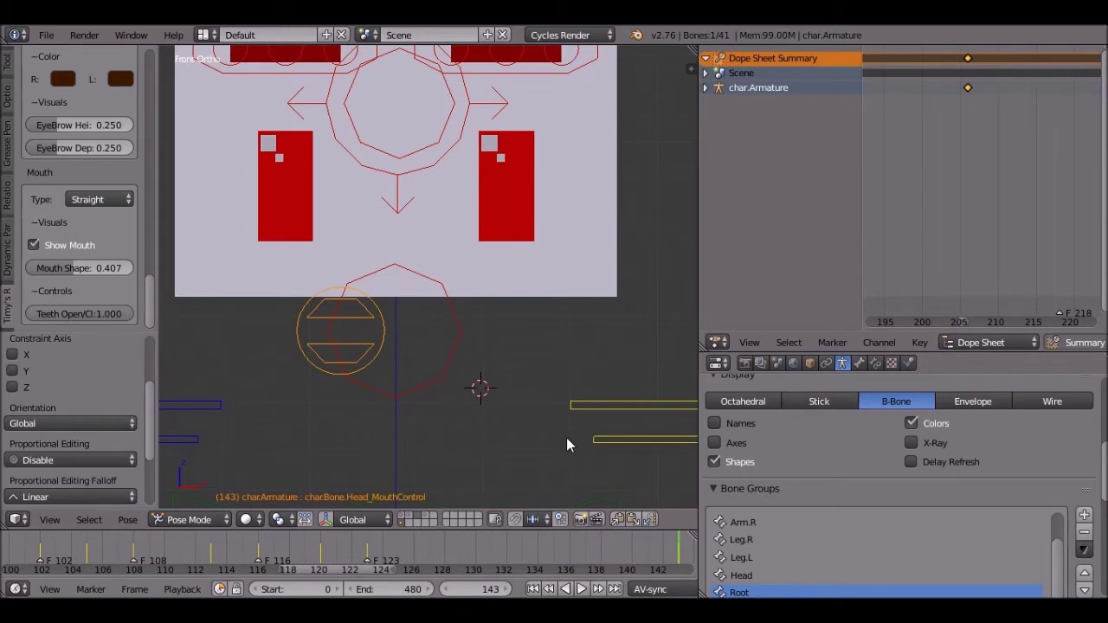
pyautogui.hotkey('alt', 'g')
# - Scrub back to the F_60 marker and replay the mouth movement from there toward the frame 93 keyframe
pyautogui.moveTo(135, 562); pyautogui.dragTo(489, 553, button='middle')
pyautogui.click(129, 555)
pyautogui.click(201, 555)
pyautogui.hotkey('alt', 'a')
pyautogui.moveTo(233, 543); pyautogui.dragTo(282, 535)
pyautogui.scroll(-2, 282, 535)
pyautogui.scroll(-4, 292, 547)
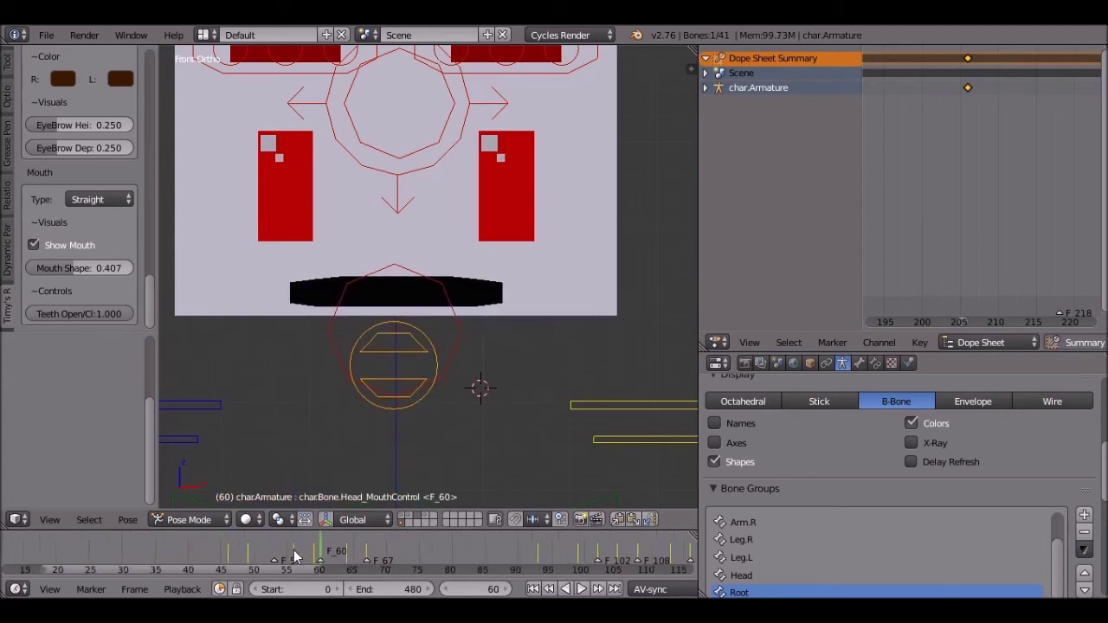
pyautogui.click(581, 591)
pyautogui.click(581, 591)
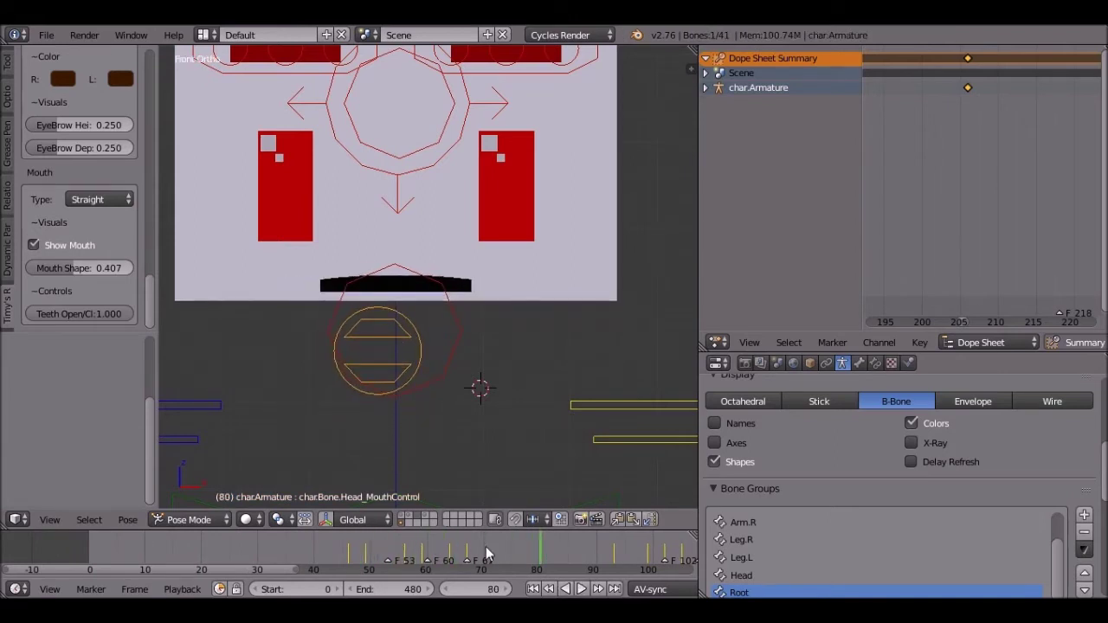
pyautogui.hotkey('alt', 'a')
pyautogui.hotkey('alt', 'a')
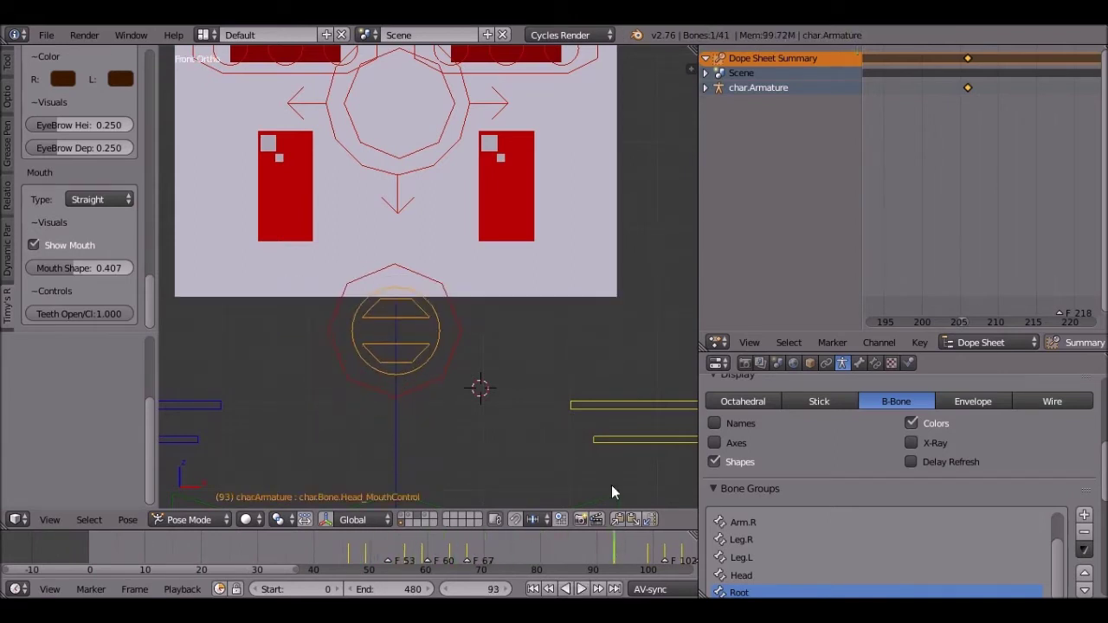
# - Move Head_MouthControl sideways at frame 93 to narrow the closed mouth, then replay from frame 57
pyautogui.press('g')
pyautogui.click(353, 346)
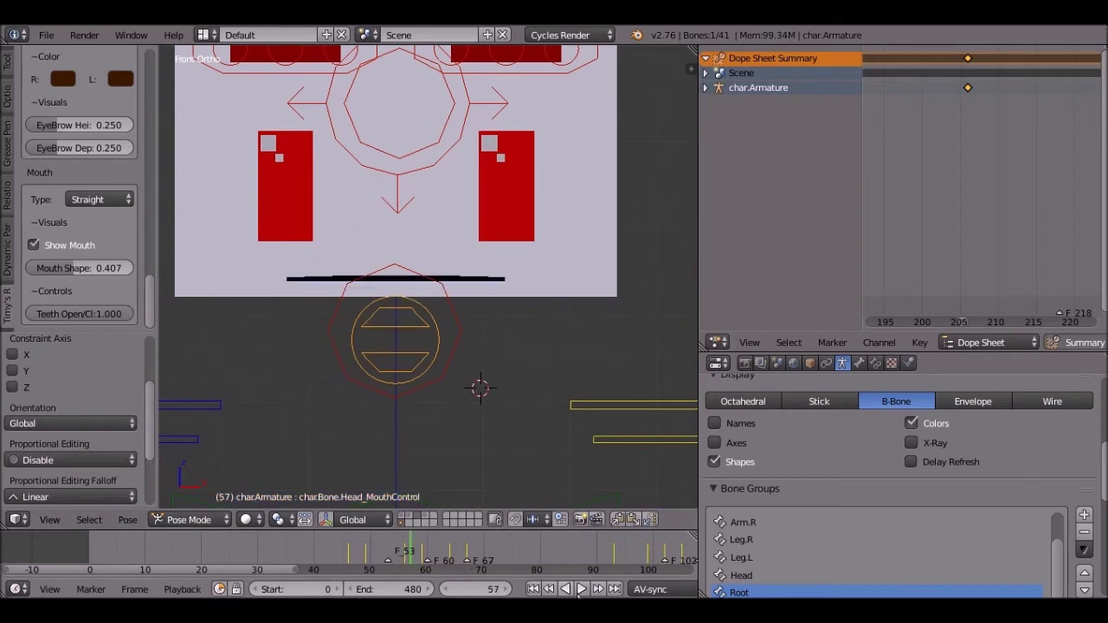
pyautogui.click(582, 589)
pyautogui.click(578, 592)
# - Shift Head_MouthControl at frame 93 part of the way back toward the centre of the face
pyautogui.moveTo(407, 543); pyautogui.dragTo(613, 554)
pyautogui.press('g')
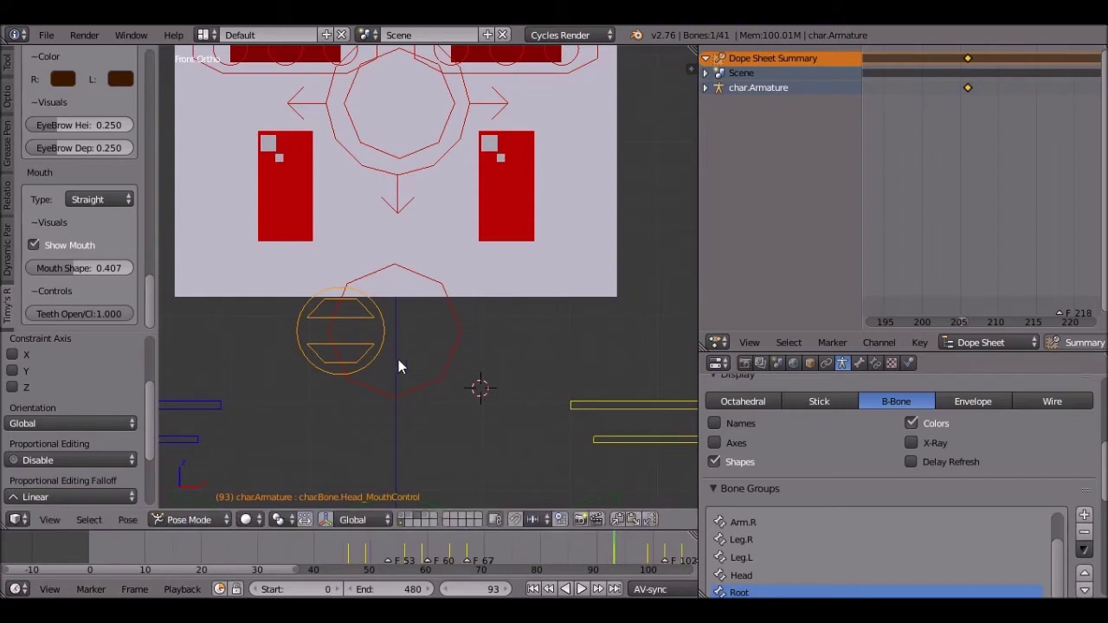
pyautogui.click(499, 367)
# - Replay the animation from frame 59, then check the section from about frame 94 past the F_108 marker
pyautogui.moveTo(606, 546); pyautogui.dragTo(422, 578)
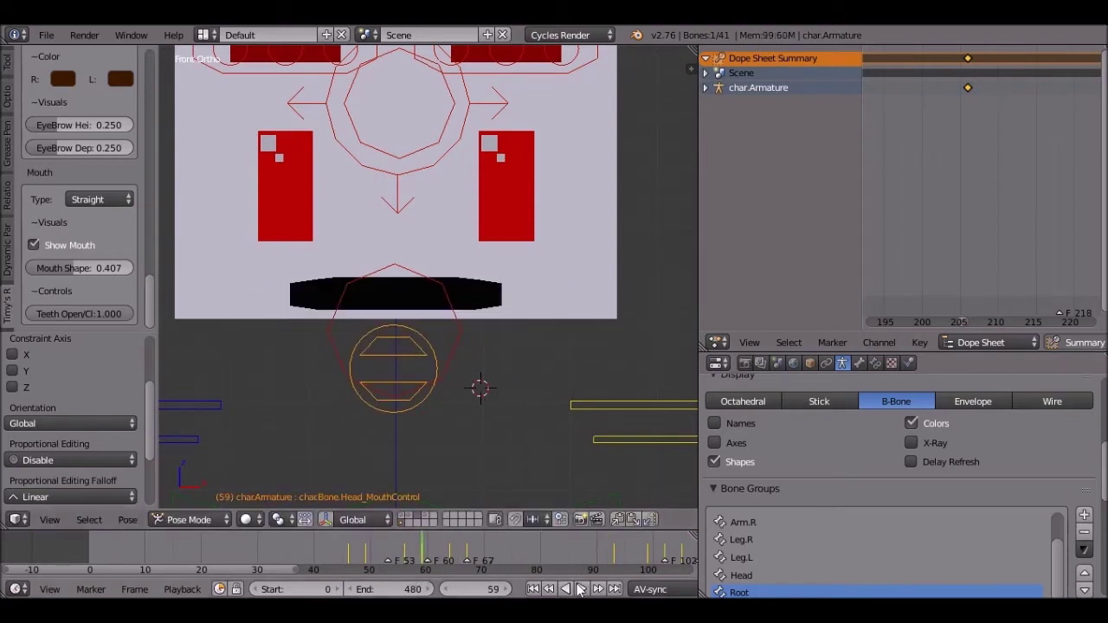
pyautogui.click(593, 589)
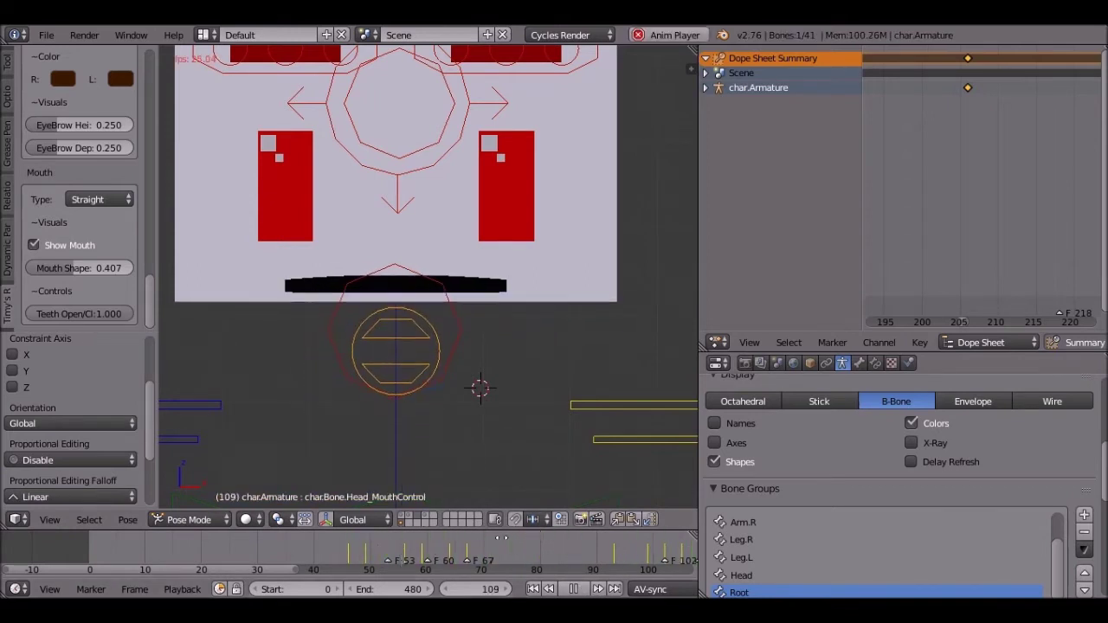
pyautogui.moveTo(636, 554); pyautogui.dragTo(559, 554, button='middle')
pyautogui.click(451, 554)
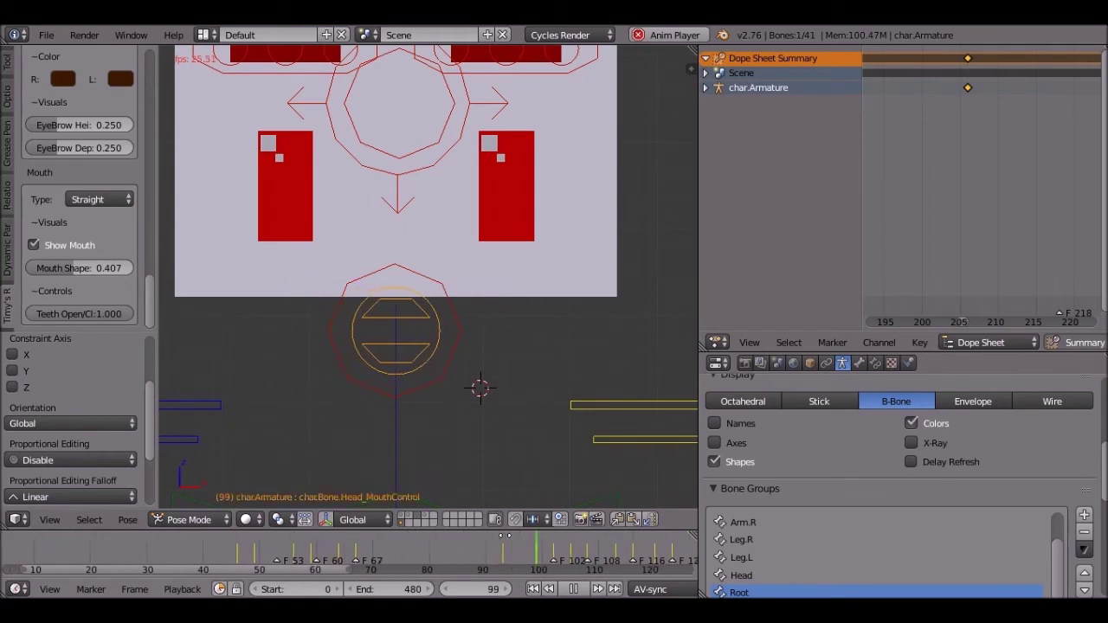
pyautogui.click(573, 588)
pyautogui.moveTo(531, 548); pyautogui.dragTo(239, 559, button='middle')
pyautogui.scroll(2, 303, 559)
pyautogui.click(306, 558)
pyautogui.hotkey('alt', 'a')
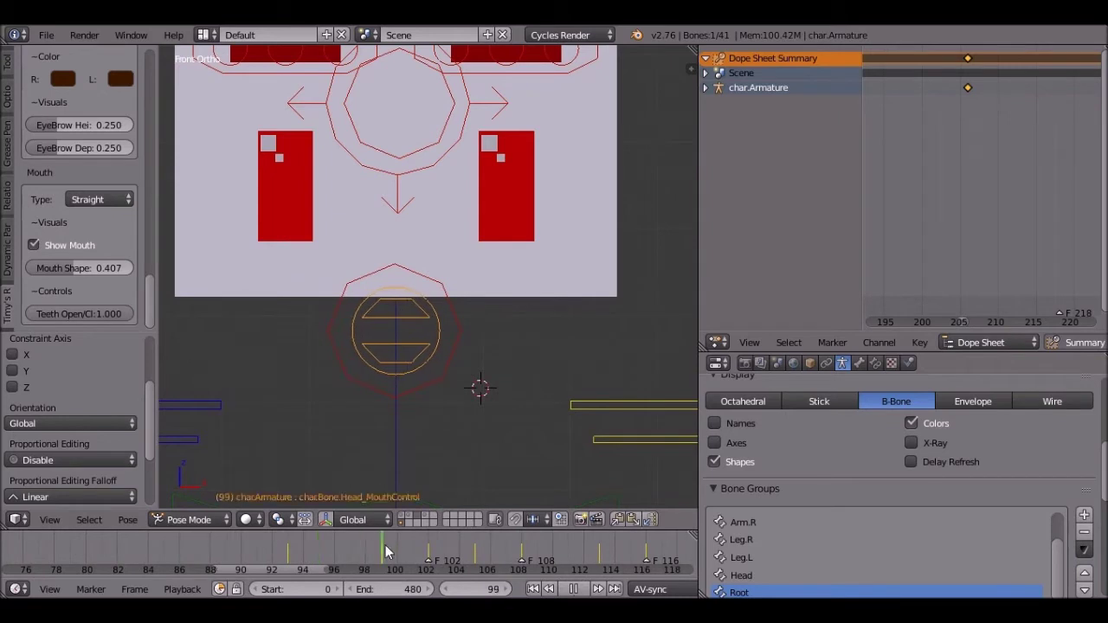
pyautogui.hotkey('alt', 'a')
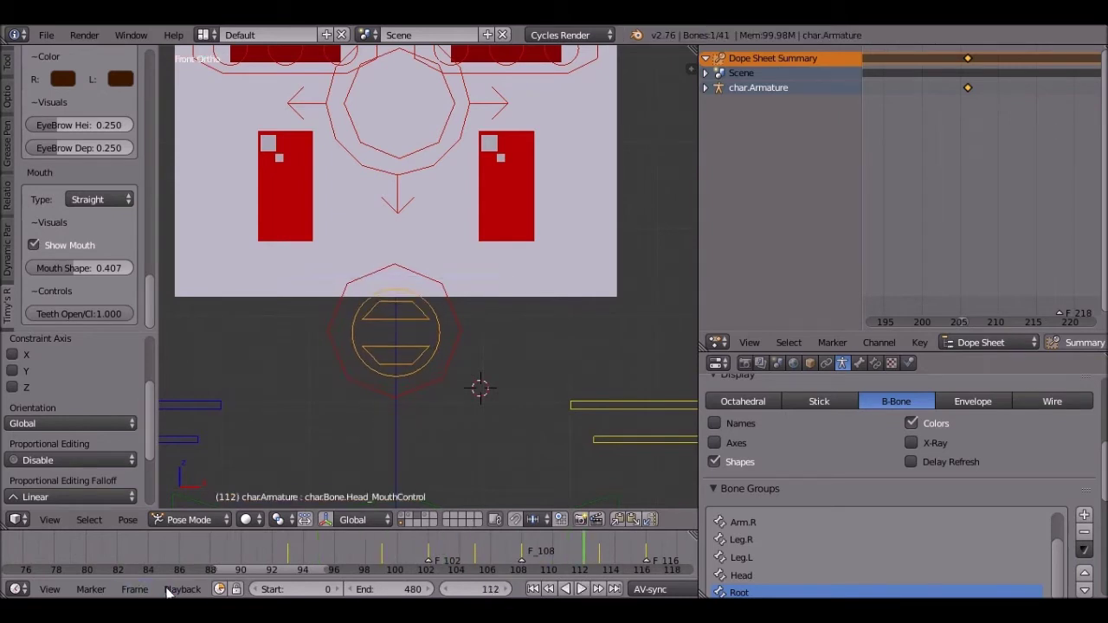
# - Enable audio scrubbing for the timeline playback
pyautogui.click(171, 589)
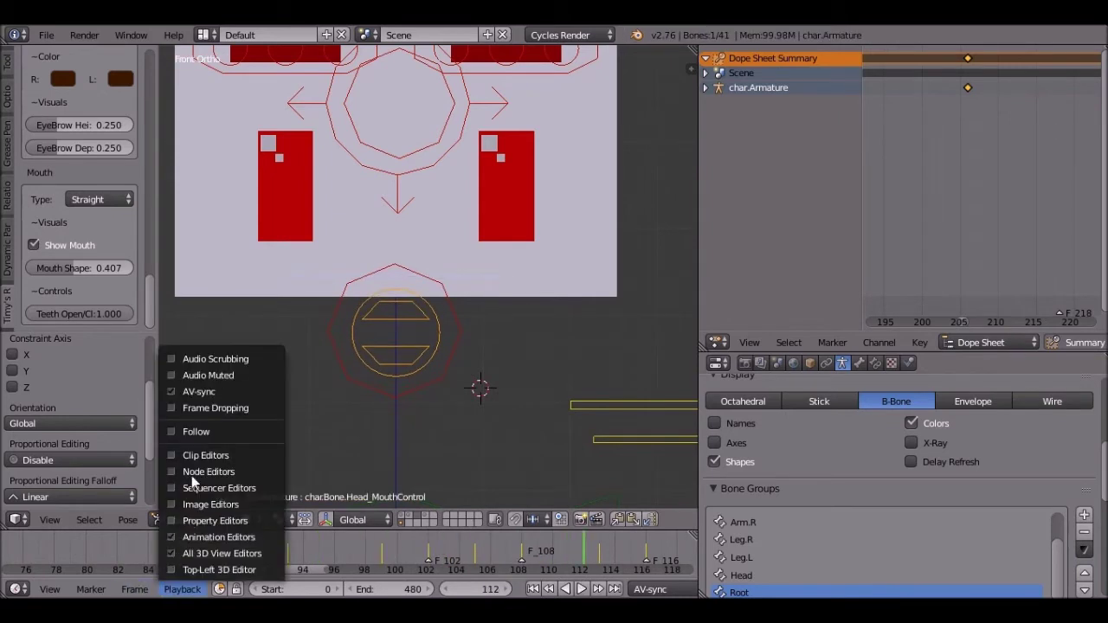
pyautogui.click(226, 358)
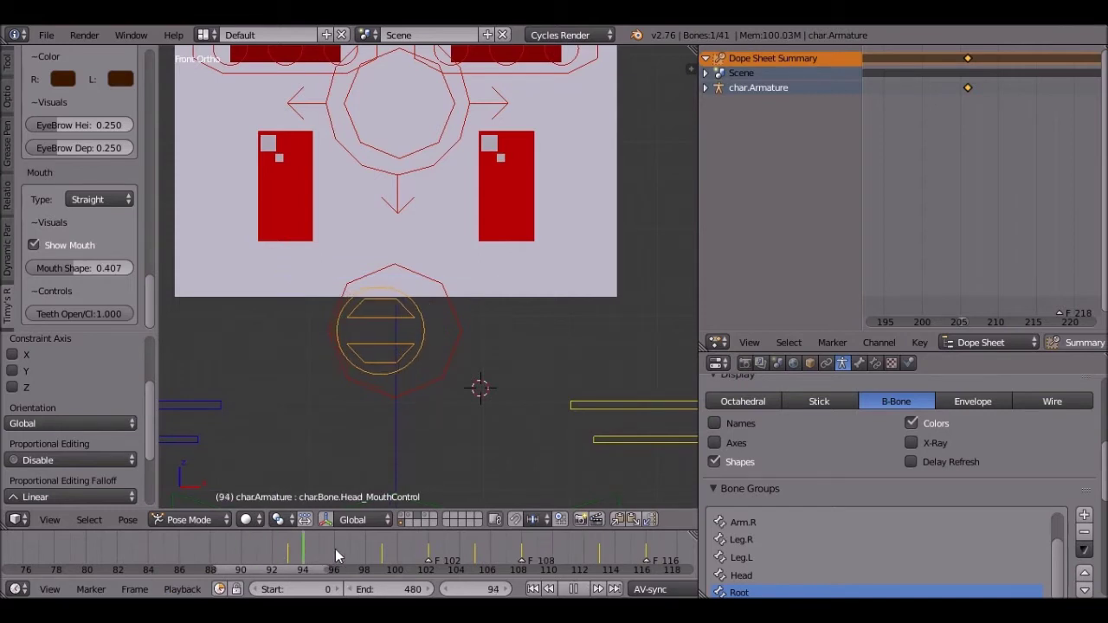
# - Lower Head_MouthControl at the F_102 marker and shift it slightly sideways to open the mouth more and narrow it a little
pyautogui.moveTo(390, 548)
pyautogui.mouseDown()
pyautogui.moveTo(417, 549)
pyautogui.moveTo(348, 548)
pyautogui.moveTo(446, 554)
pyautogui.moveTo(423, 554)
pyautogui.mouseUp()
pyautogui.hotkey('alt', 'a')
pyautogui.hotkey('alt', 'a')
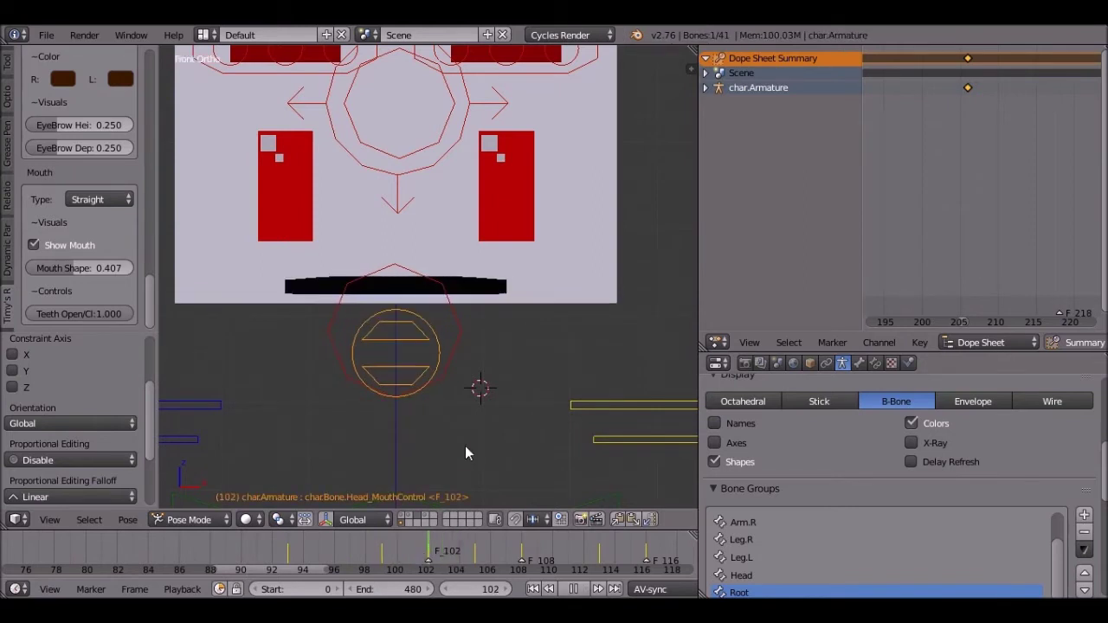
pyautogui.press('g')
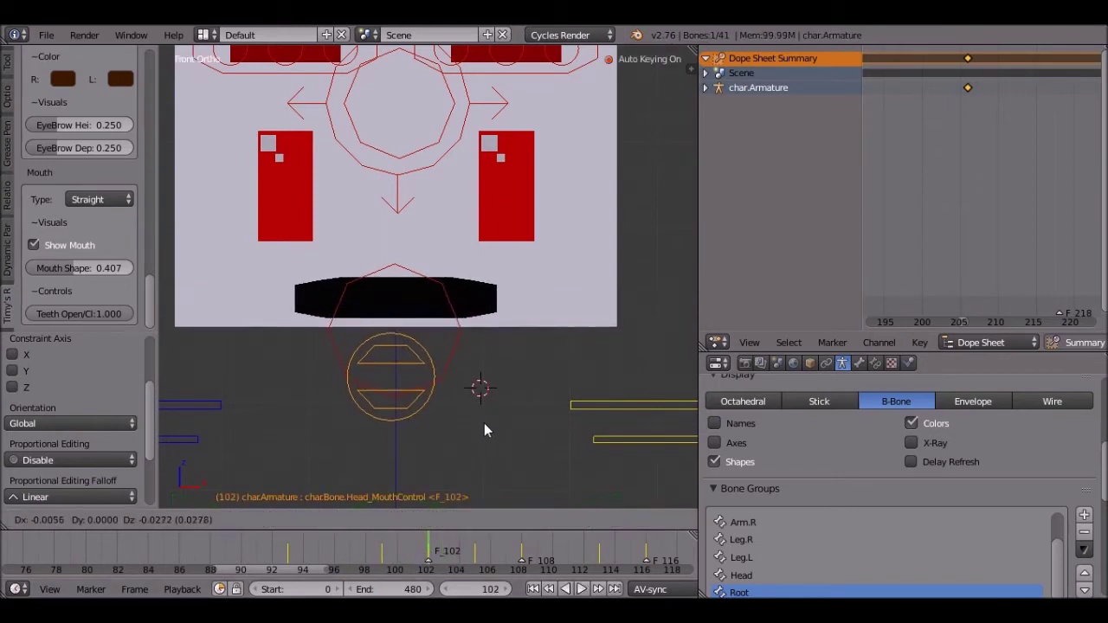
pyautogui.click(485, 424)
# - Lower Head_MouthControl at the F_108 marker with a slight outward shift for a wider, more open mouth, and replay the animation
pyautogui.moveTo(381, 554); pyautogui.dragTo(522, 552)
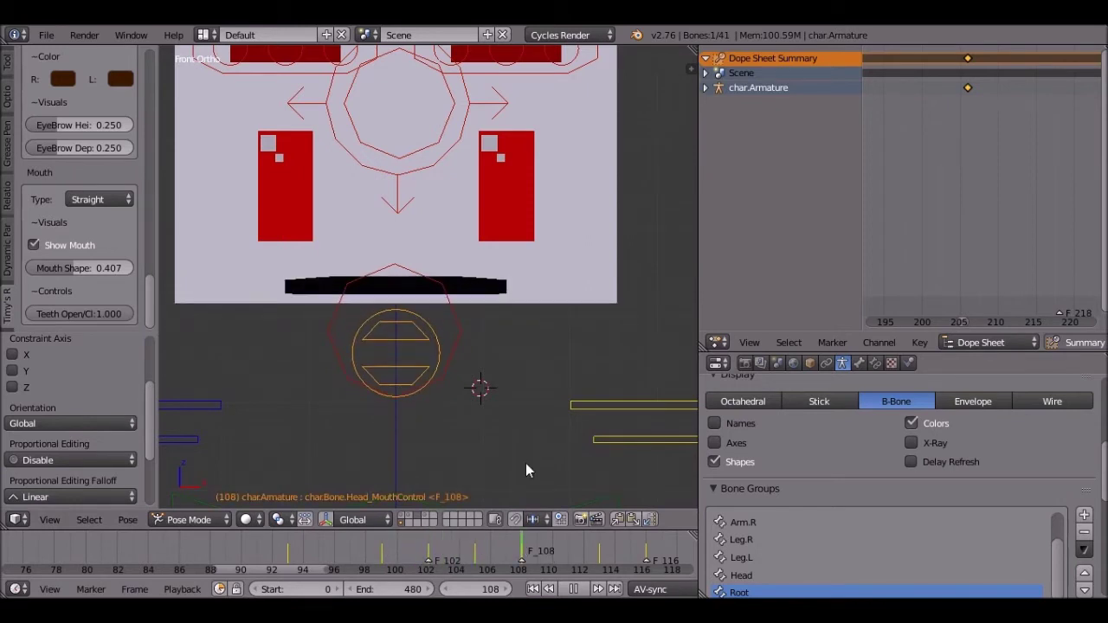
pyautogui.press('g')
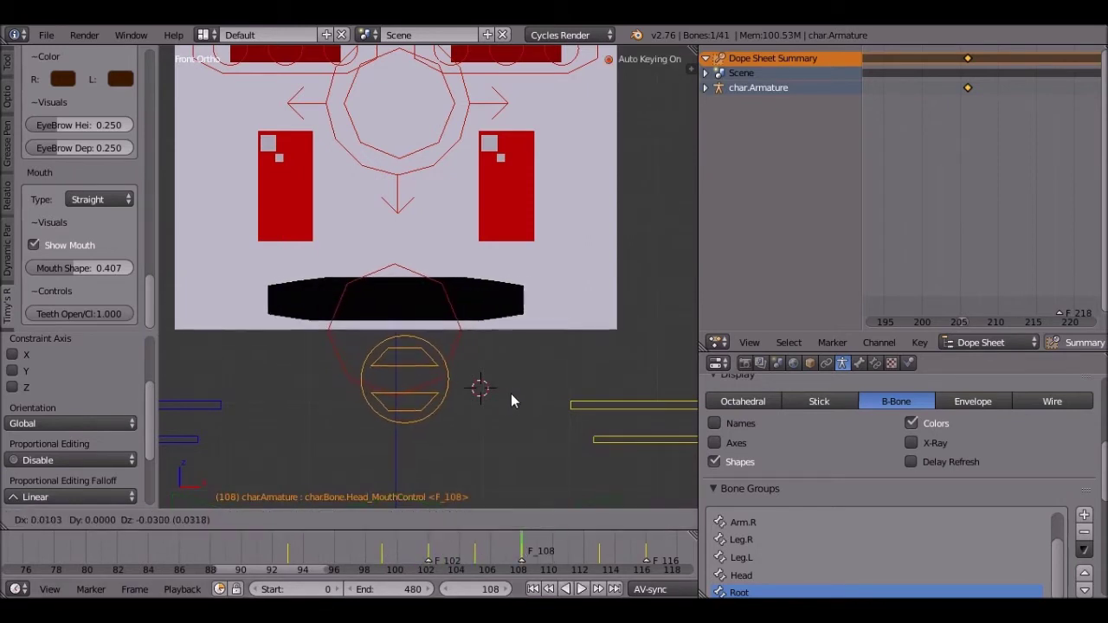
pyautogui.click(511, 393)
pyautogui.hotkey('alt', 'a')
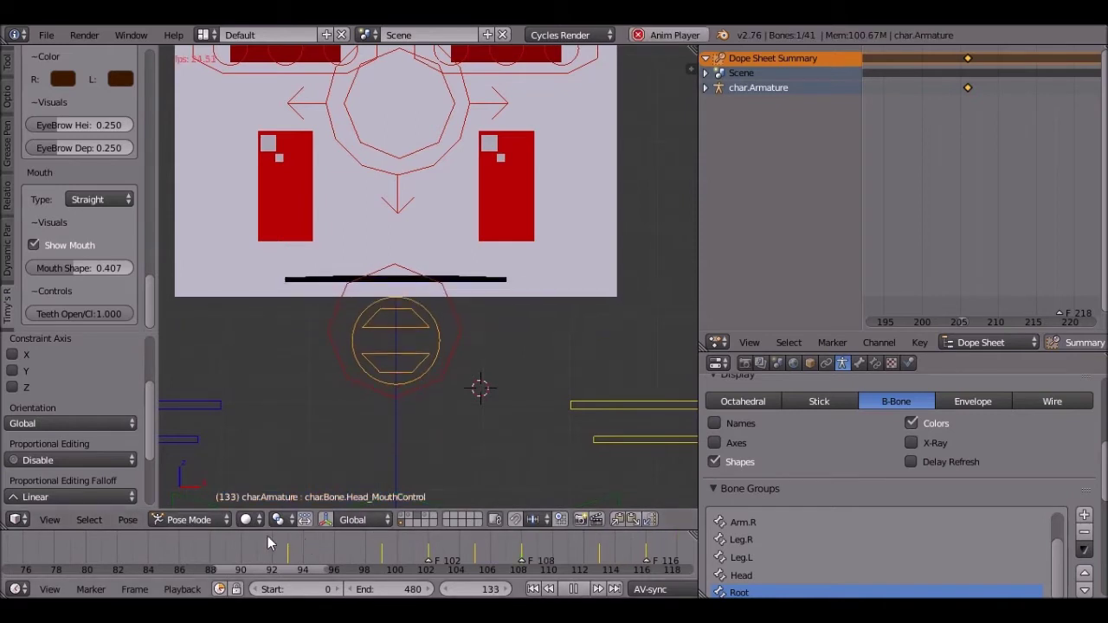
pyautogui.hotkey('alt', 'a')
# - Move Head_MouthControl down and sideways at the F_123 marker to form a narrow, tall open mouth
pyautogui.moveTo(596, 567); pyautogui.dragTo(426, 551, button='middle')
pyautogui.moveTo(470, 551); pyautogui.dragTo(586, 549)
pyautogui.click(585, 592)
pyautogui.click(585, 592)
pyautogui.moveTo(593, 559); pyautogui.dragTo(581, 556, button='middle')
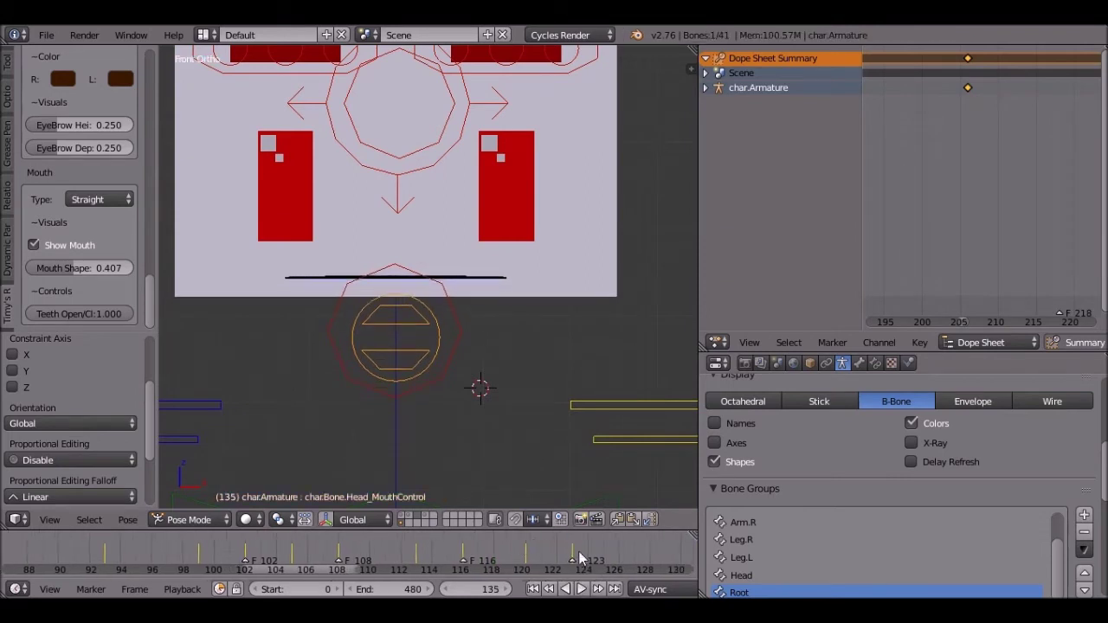
pyautogui.click(573, 549)
pyautogui.press('g')
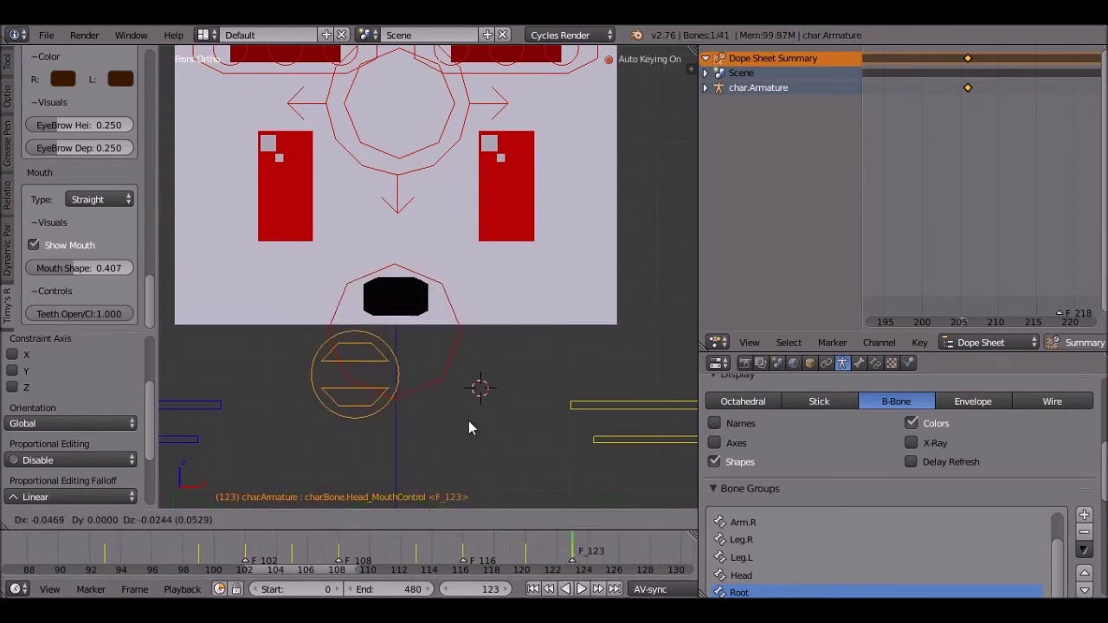
pyautogui.click(465, 422)
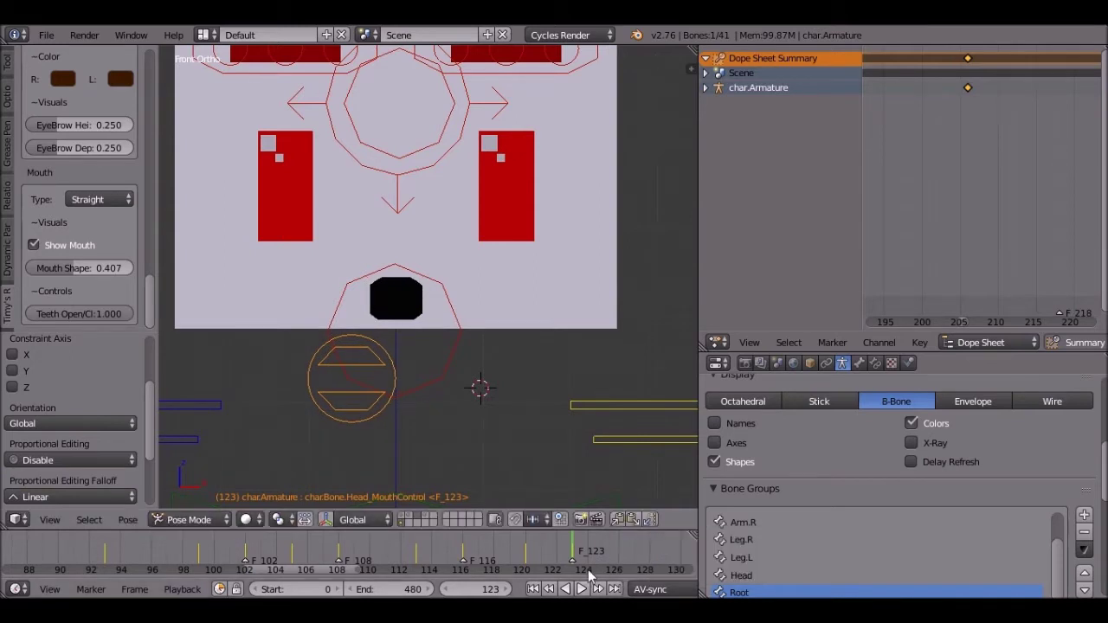
# - Replay the section from the F_123 marker to about frame 148 to check the mouth timing against the audio
pyautogui.scroll(-5, 587, 574)
pyautogui.scroll(7, 491, 554)
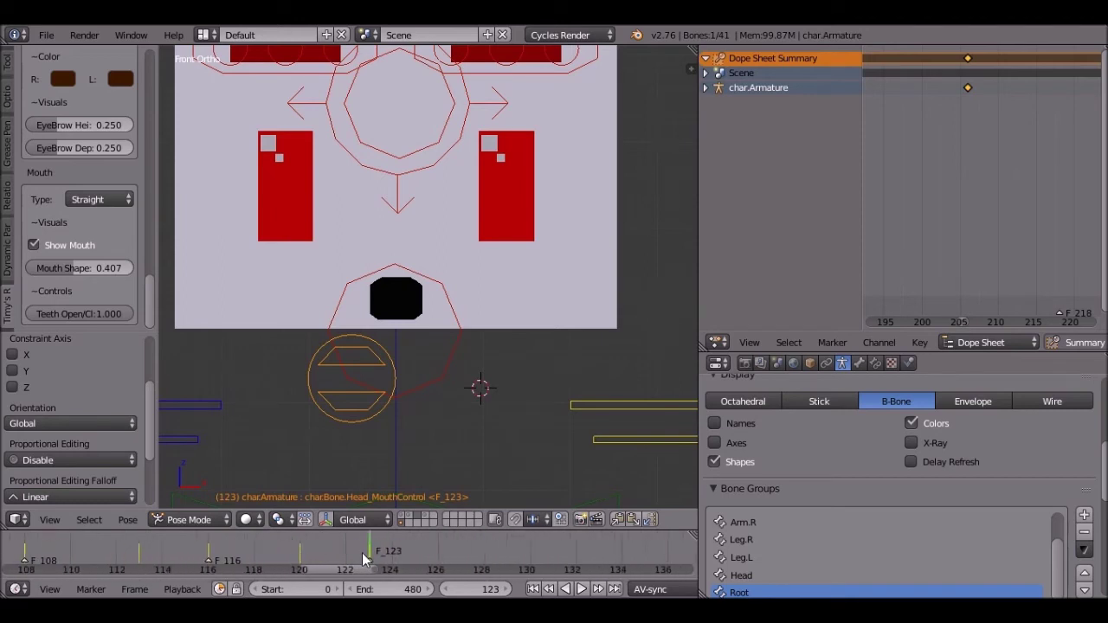
pyautogui.scroll(-4, 357, 555)
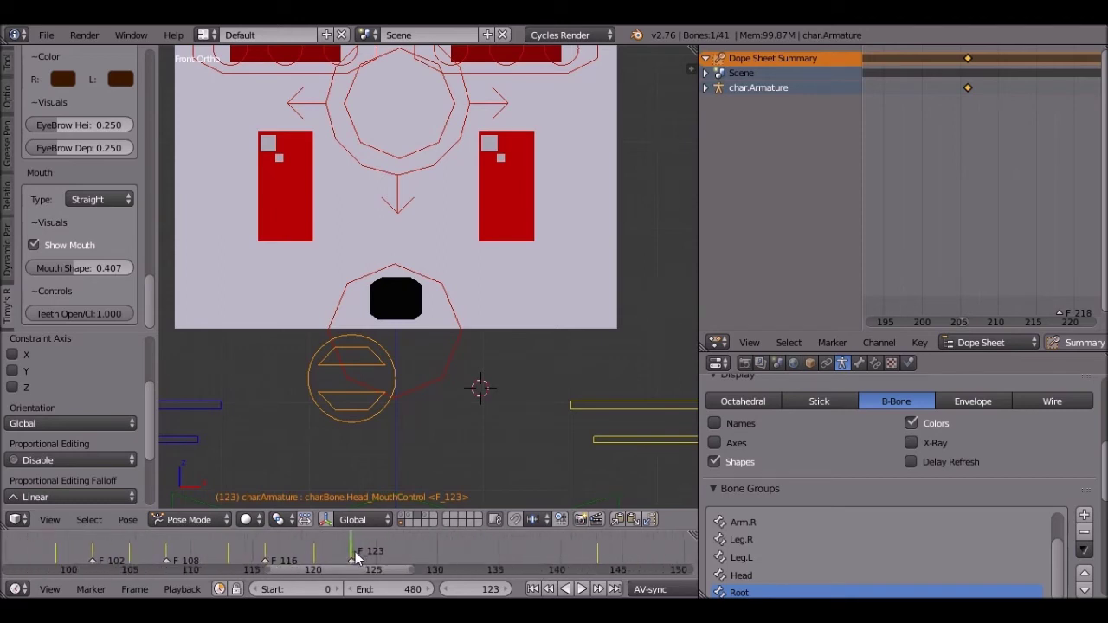
pyautogui.scroll(-2, 358, 555)
pyautogui.moveTo(357, 556); pyautogui.dragTo(281, 437, button='middle')
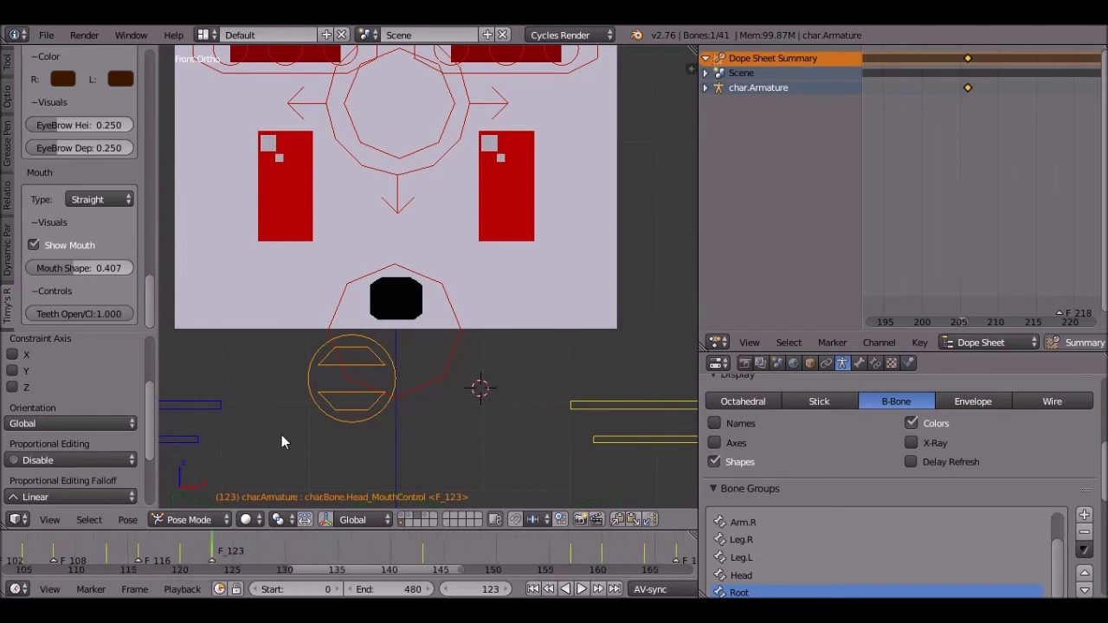
pyautogui.click(581, 589)
pyautogui.click(582, 590)
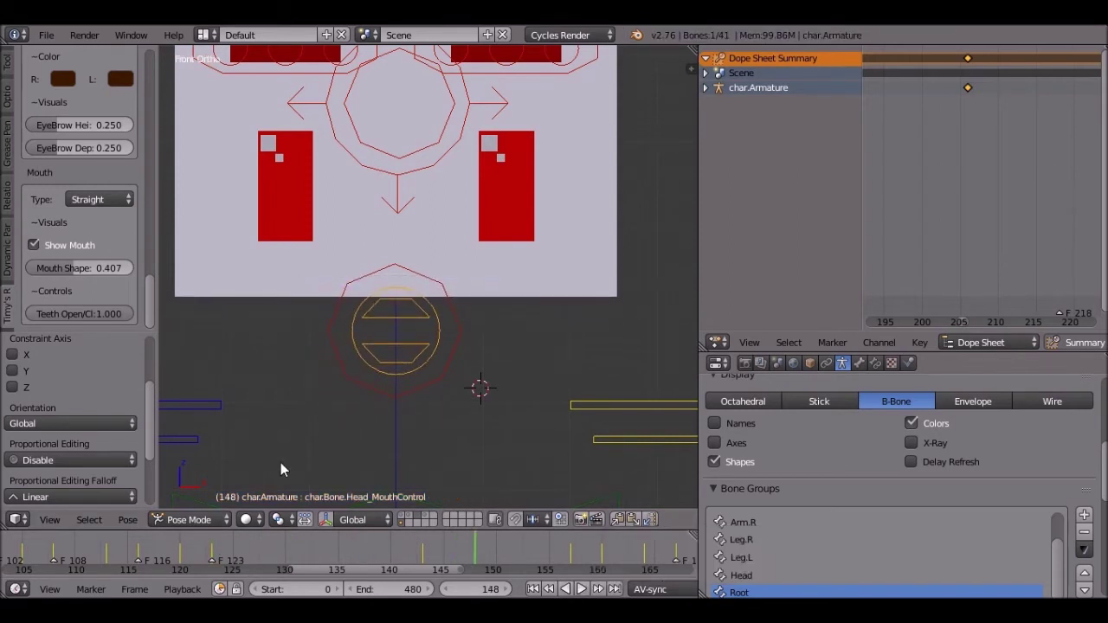
pyautogui.click(214, 540)
pyautogui.hotkey('alt', 'a')
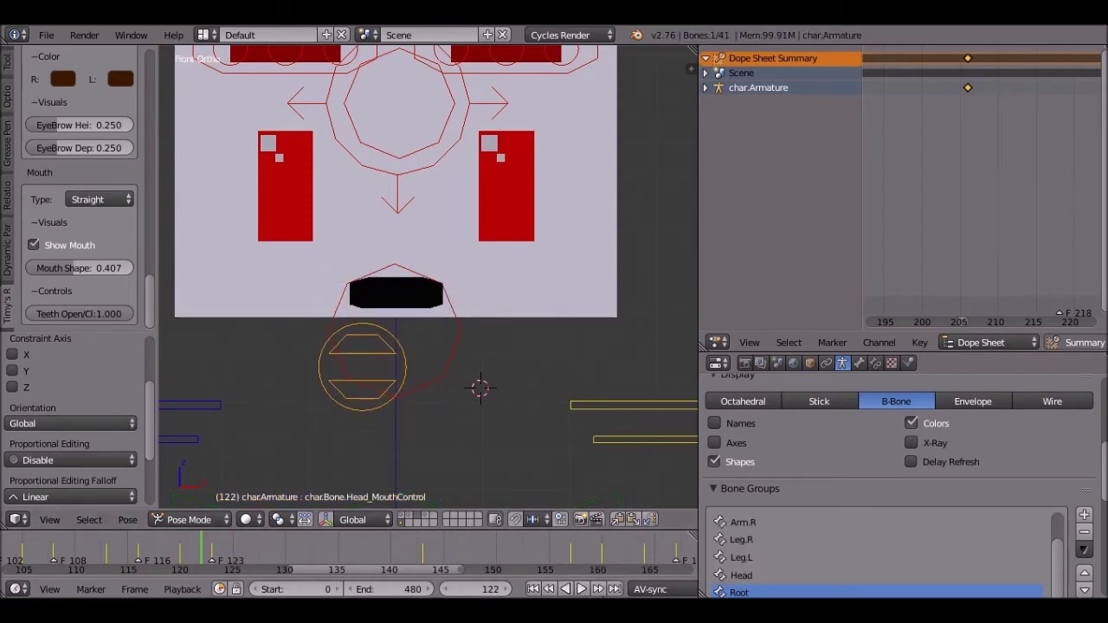
pyautogui.click(582, 589)
pyautogui.click(581, 589)
# - Move Head_MouthControl sideways at frame 143 to make a narrow closed mouth, and replay the section
pyautogui.press('g')
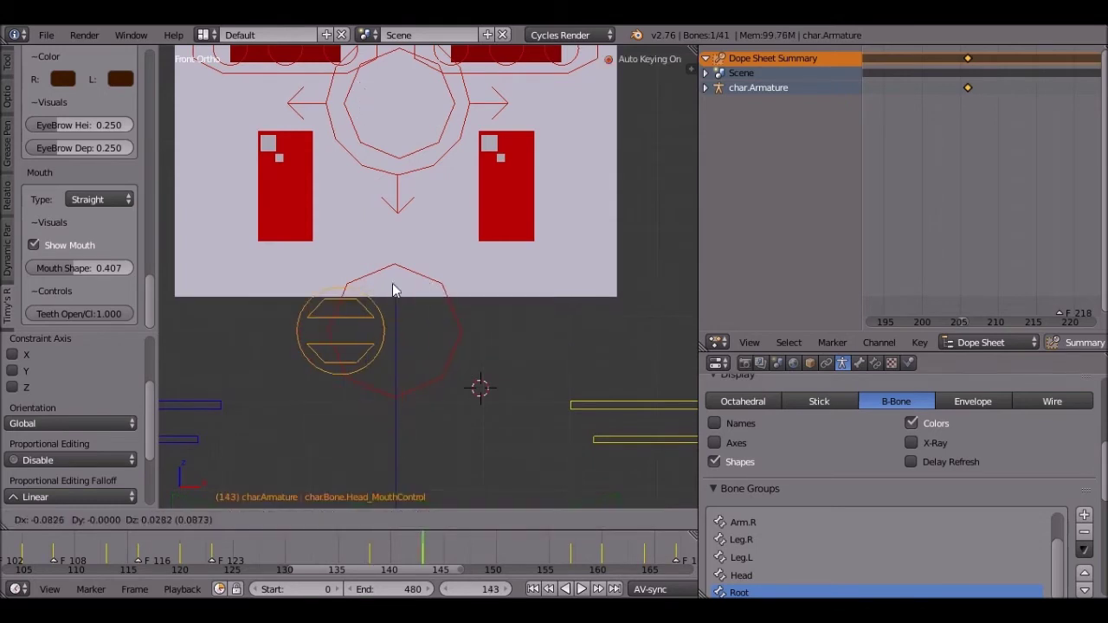
pyautogui.click(401, 353)
pyautogui.click(581, 590)
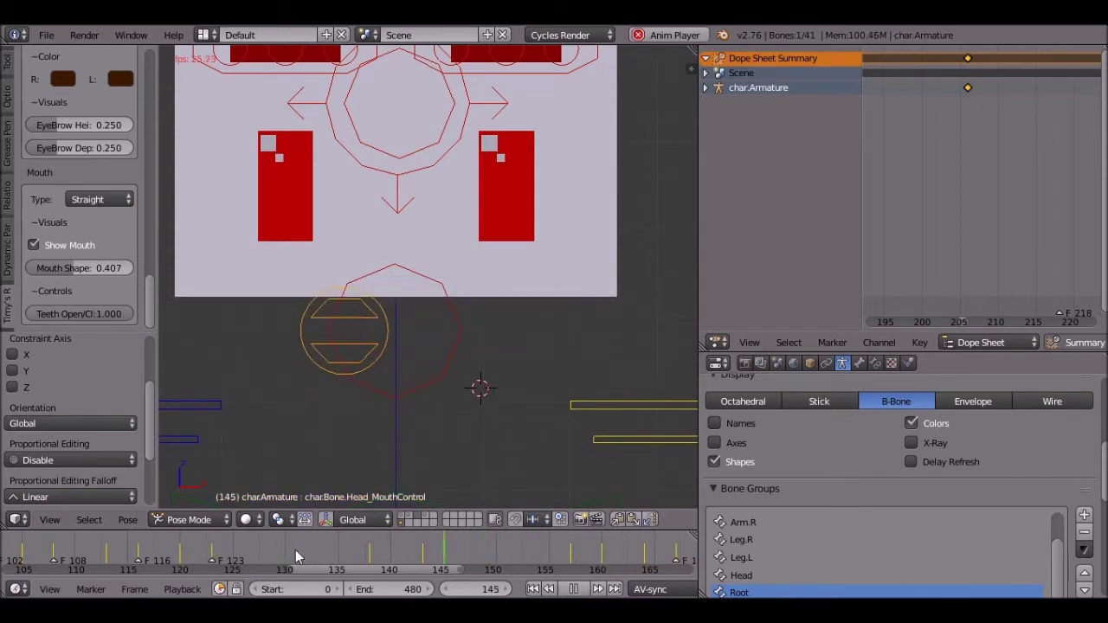
pyautogui.click(573, 589)
# - Shift Head_MouthControl slightly down and sideways at frame 136 to shape a small narrow opening, and replay the result
pyautogui.moveTo(328, 551); pyautogui.dragTo(356, 547)
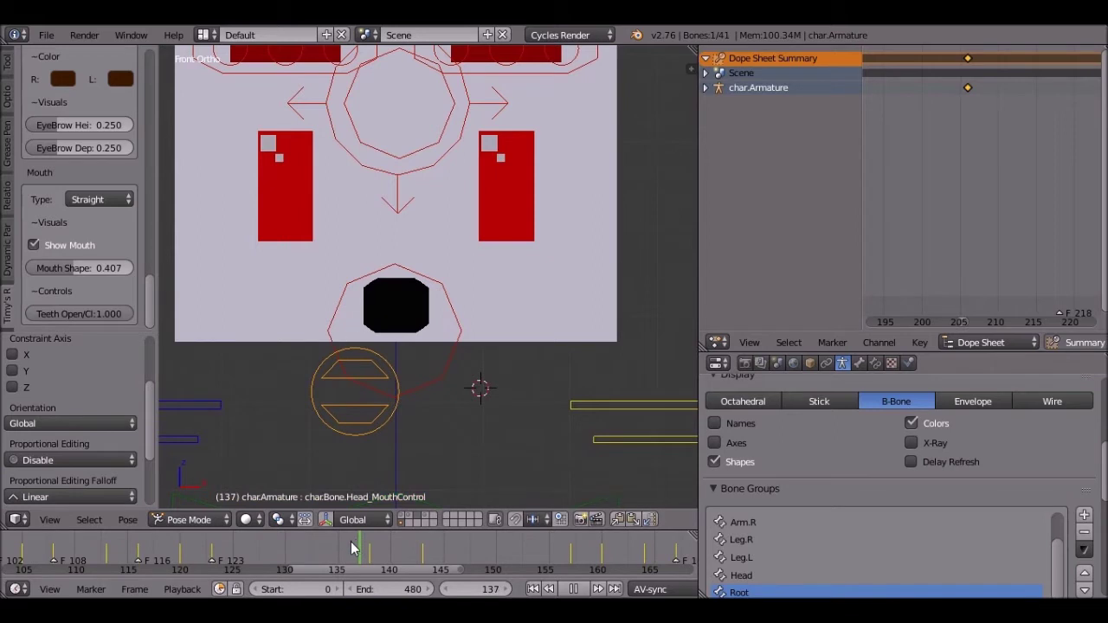
pyautogui.press('g')
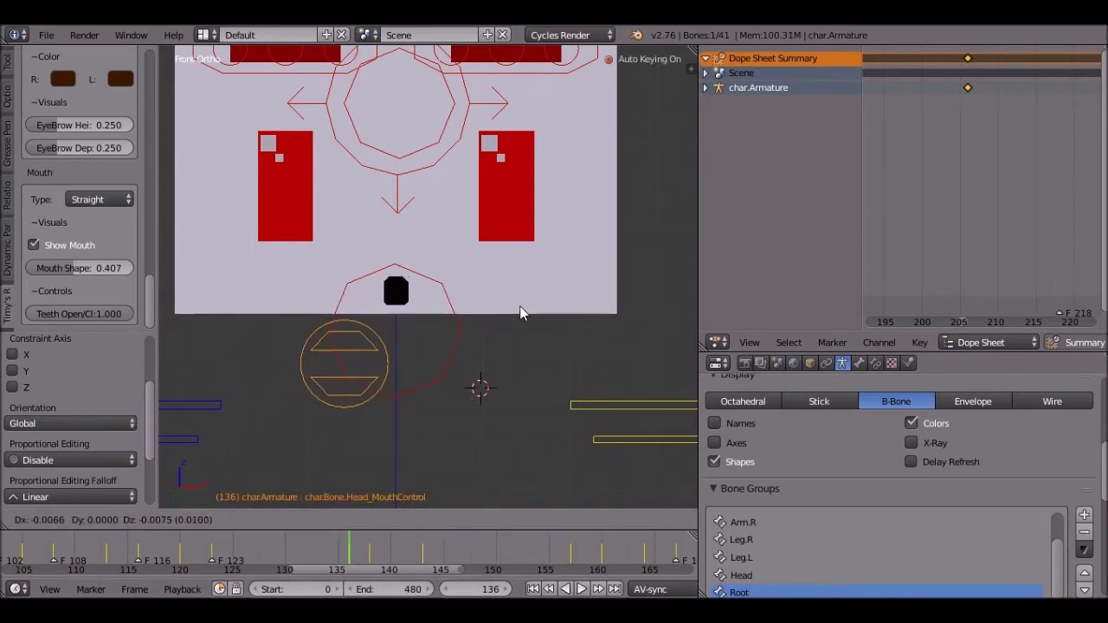
pyautogui.click(521, 307)
pyautogui.click(579, 589)
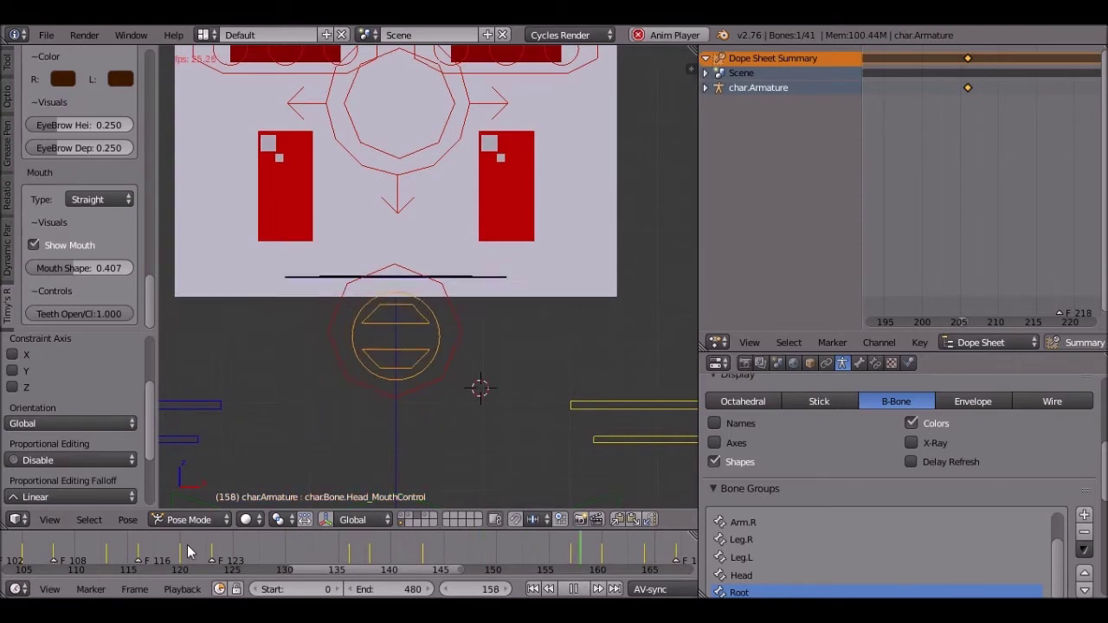
pyautogui.click(573, 589)
# - Replay the animation from the first frame to about frame 195 to check the lip sync so far
pyautogui.scroll(-3, 233, 550)
pyautogui.moveTo(260, 552); pyautogui.dragTo(206, 550)
pyautogui.scroll(-6, 208, 552)
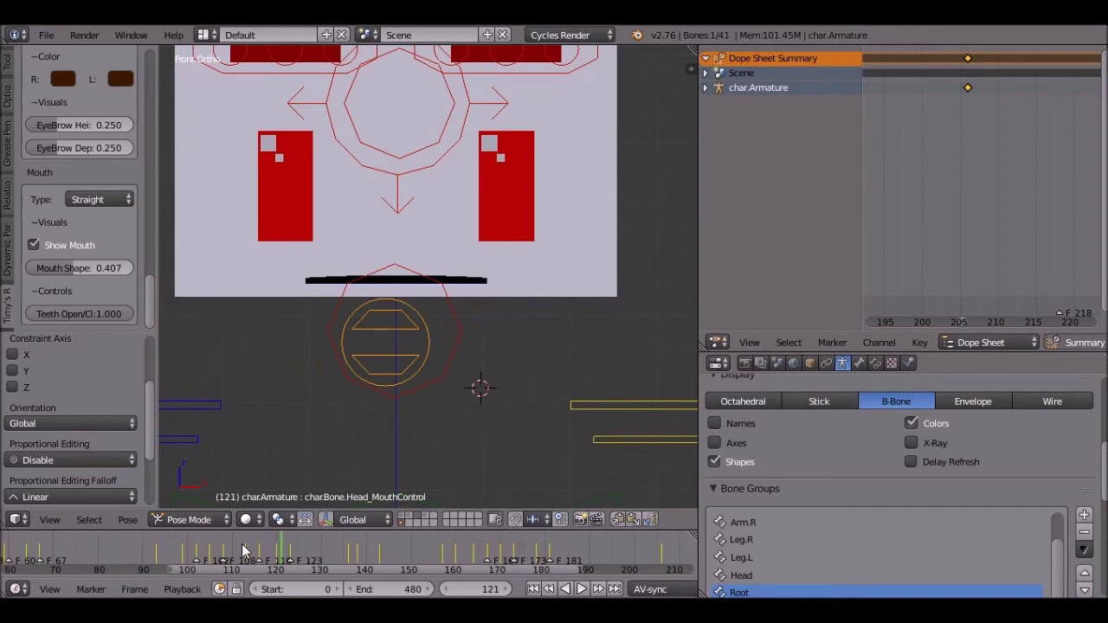
pyautogui.hotkey('shift', 'Left')
pyautogui.click(582, 589)
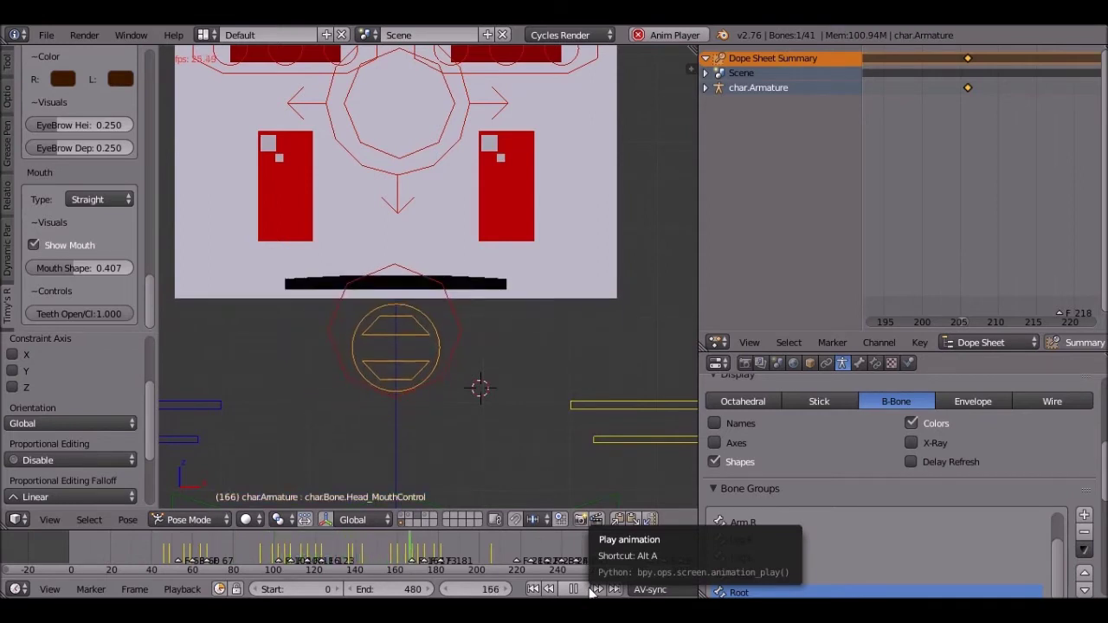
pyautogui.click(576, 591)
# - Move Head_MouthControl down and sideways at the F_181 marker to form a narrow open mouth
pyautogui.scroll(3, 491, 563)
pyautogui.scroll(4, 491, 563)
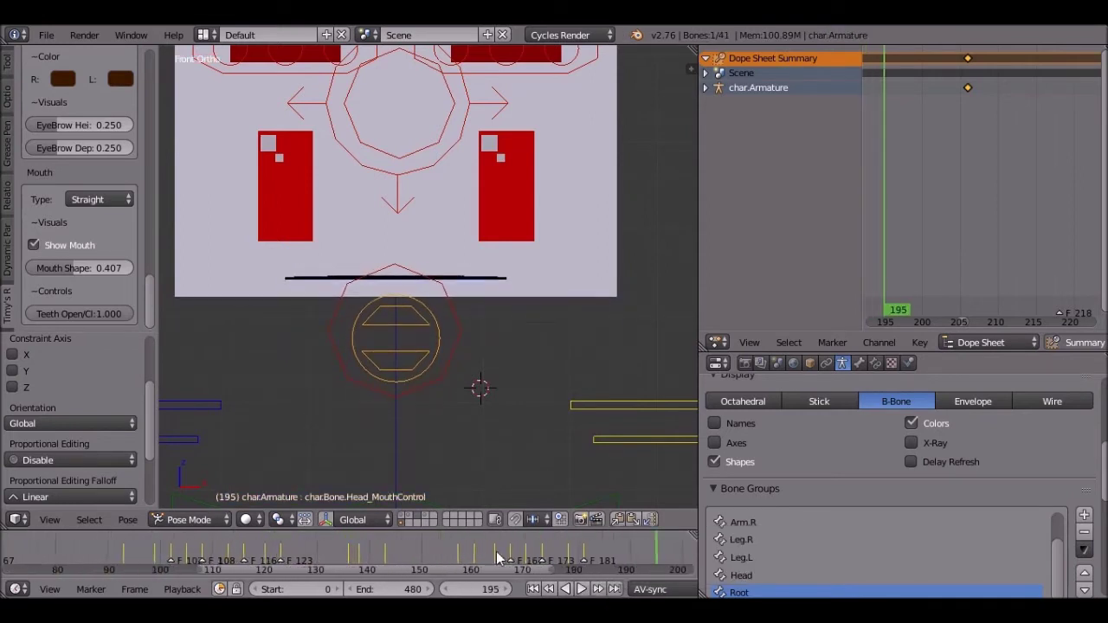
pyautogui.click(468, 551)
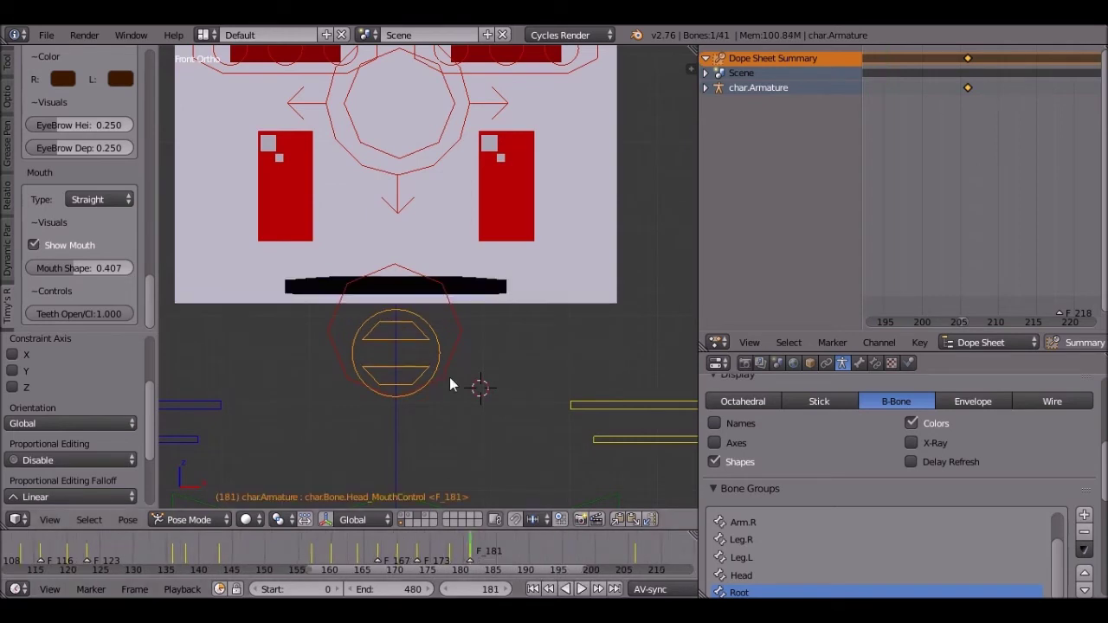
pyautogui.press('g')
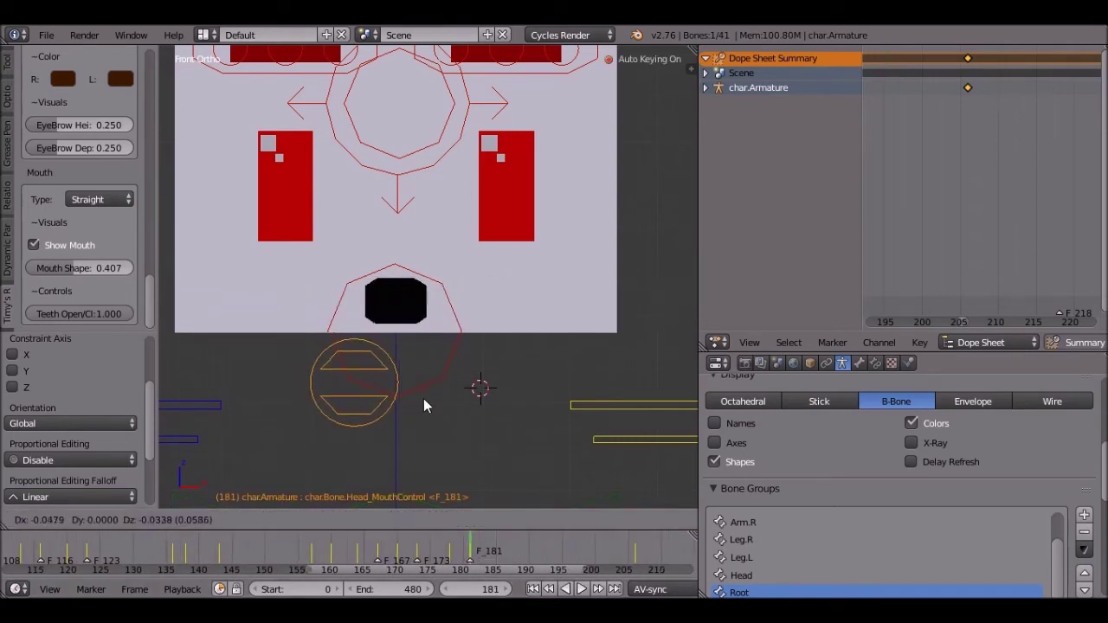
pyautogui.click(429, 387)
# - Key Head_MouthControl's narrow open pose at frame 189 and shift the control sideways at frame 206 to narrow the closed mouth
pyautogui.press('Right')
pyautogui.press('Right')
pyautogui.press('Right')
pyautogui.press('Right')
pyautogui.press('Right')
pyautogui.press('Right')
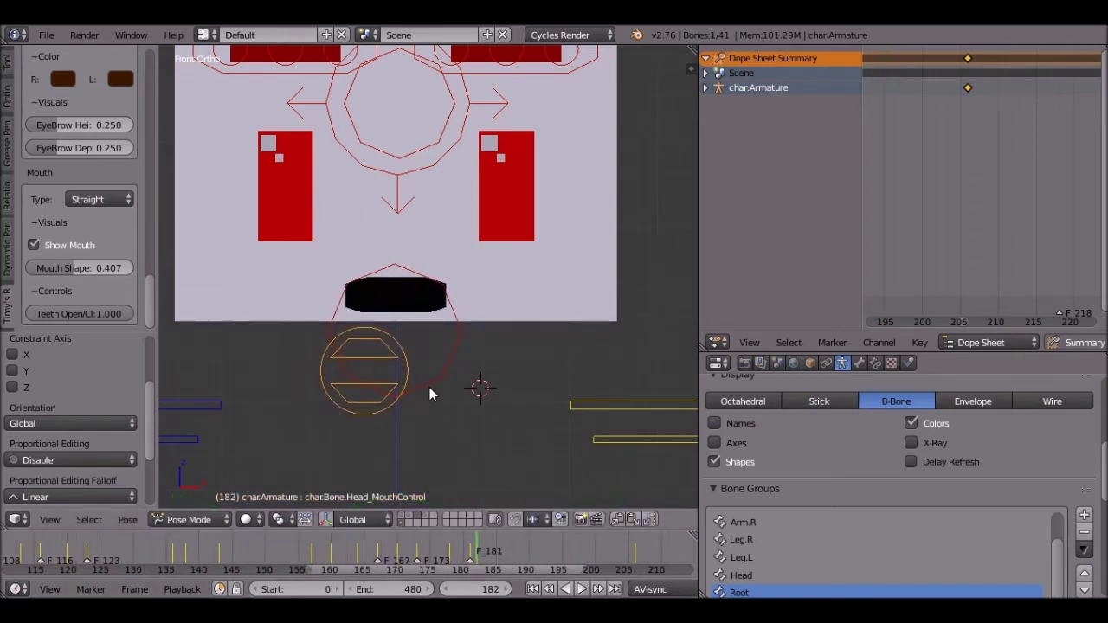
pyautogui.press('g')
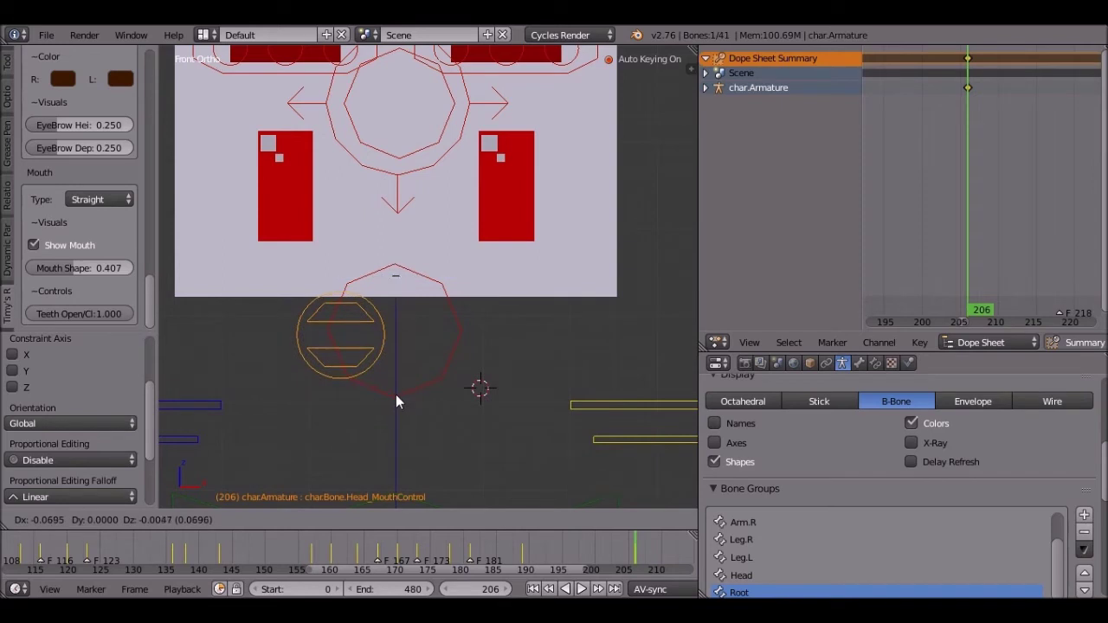
pyautogui.click(412, 392)
# - Replay the section around F_181 past F_218, and play the animation from frame 0 past F_240 to check the lip sync
pyautogui.moveTo(488, 561); pyautogui.dragTo(431, 558)
pyautogui.click(431, 558)
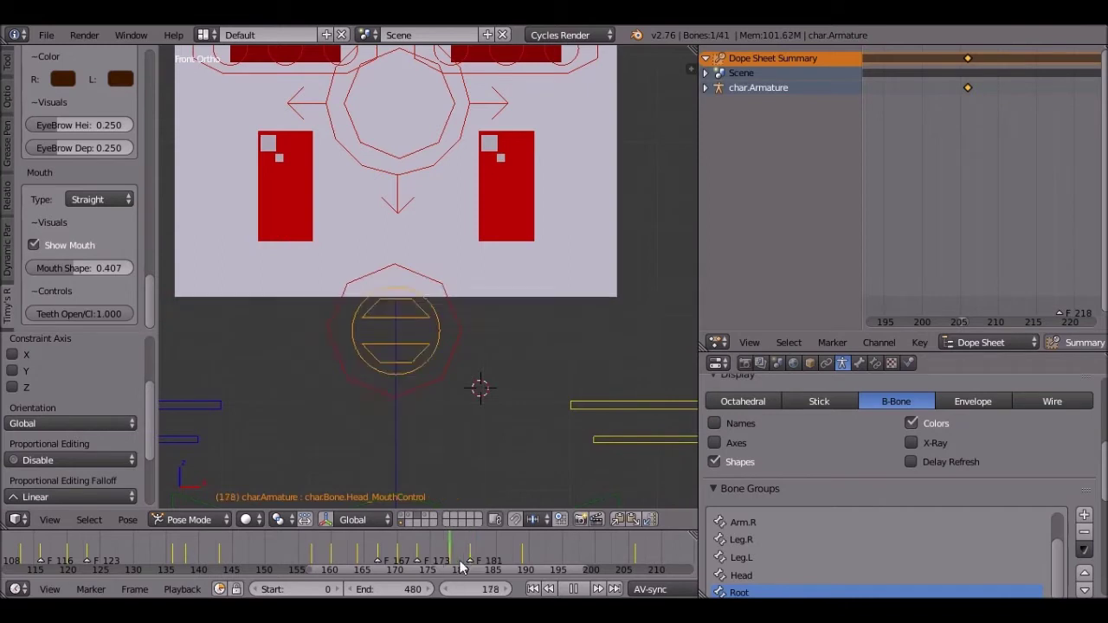
pyautogui.click(567, 588)
pyautogui.click(579, 589)
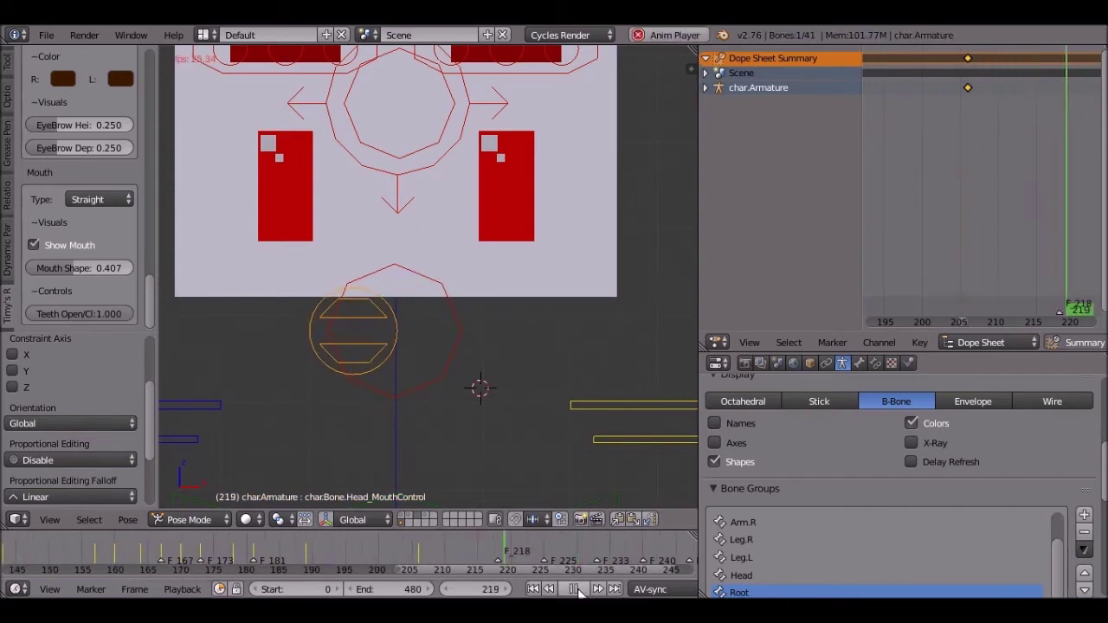
pyautogui.click(572, 588)
pyautogui.click(538, 588)
pyautogui.scroll(-5, 541, 552)
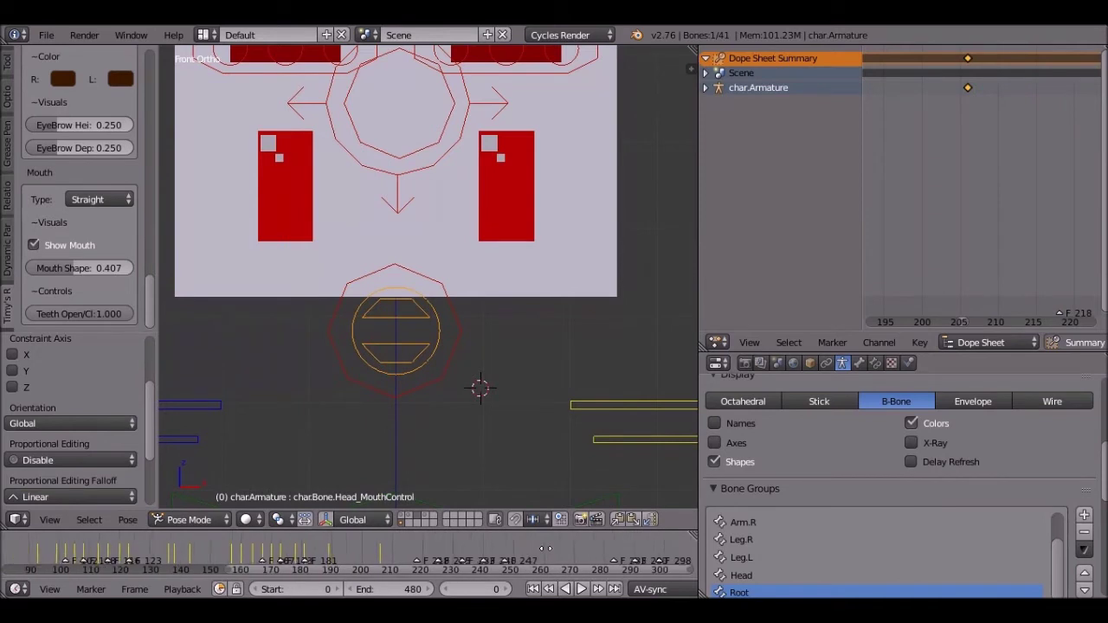
pyautogui.click(581, 589)
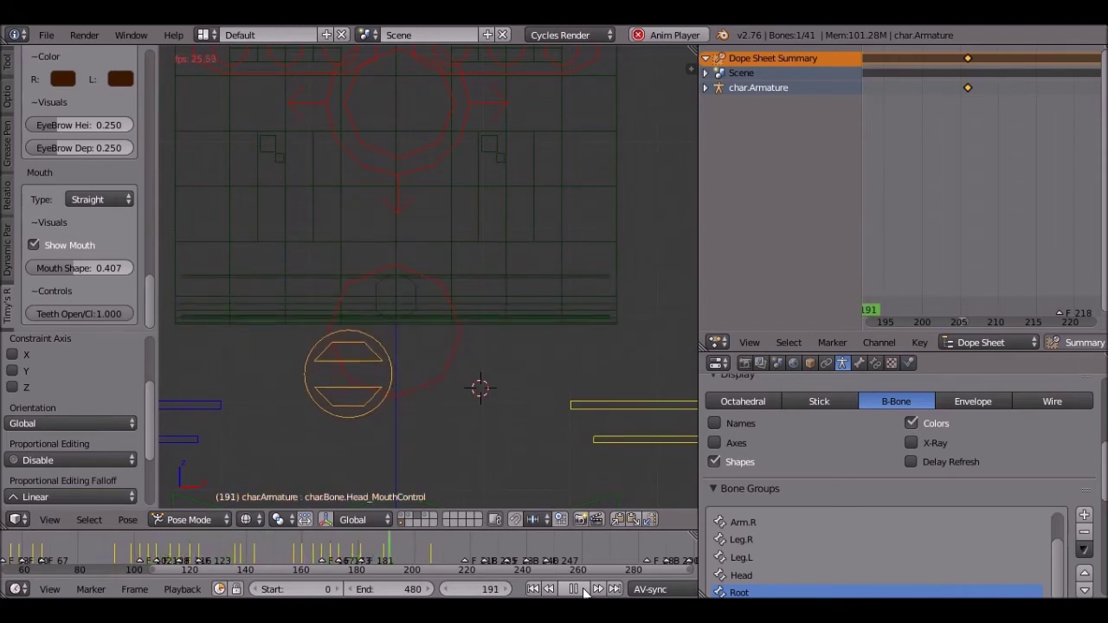
pyautogui.click(573, 589)
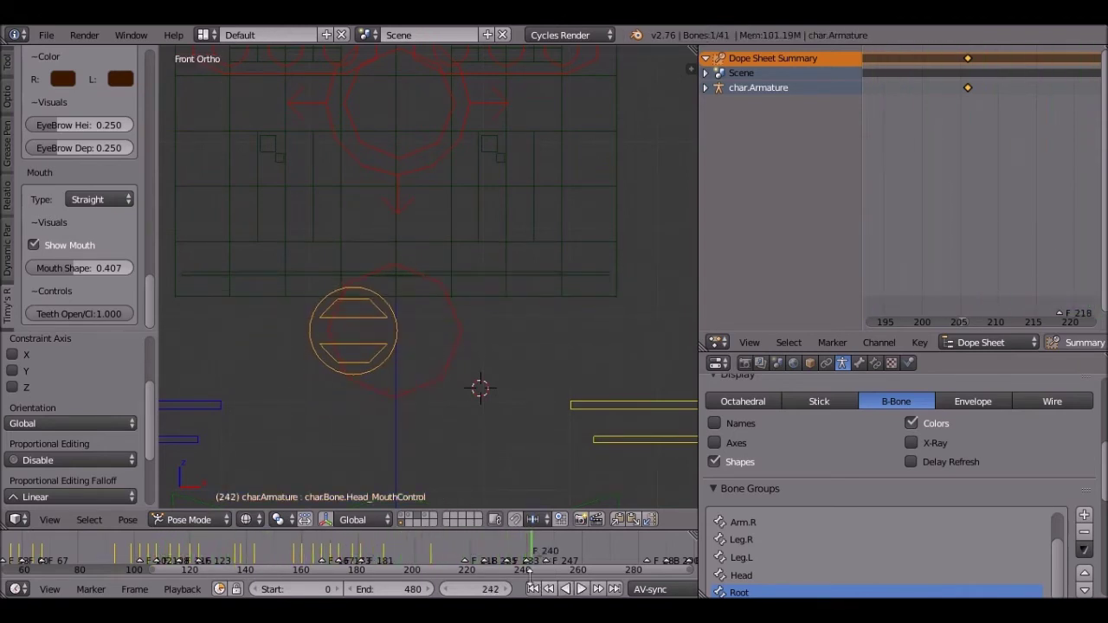
# - Go back to the early section around frame 55 and return the viewport from wireframe to solid shading
pyautogui.hotkey('shift', 'Left')
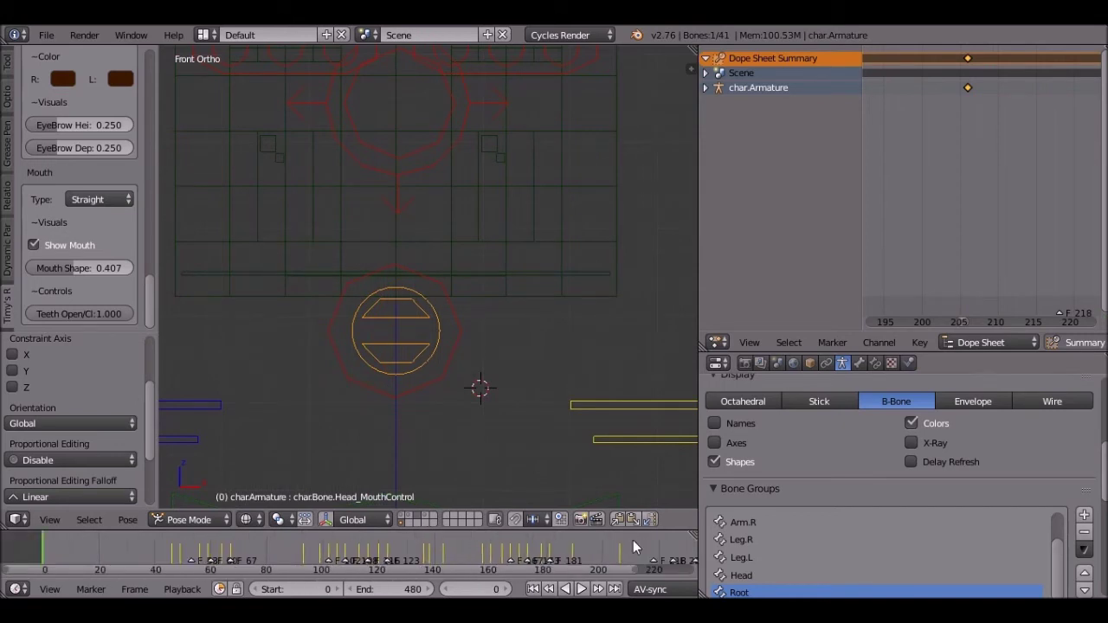
pyautogui.moveTo(192, 558); pyautogui.dragTo(229, 558, button='middle')
pyautogui.click(226, 559)
pyautogui.hotkey('alt', 'a')
pyautogui.scroll(4, 517, 567)
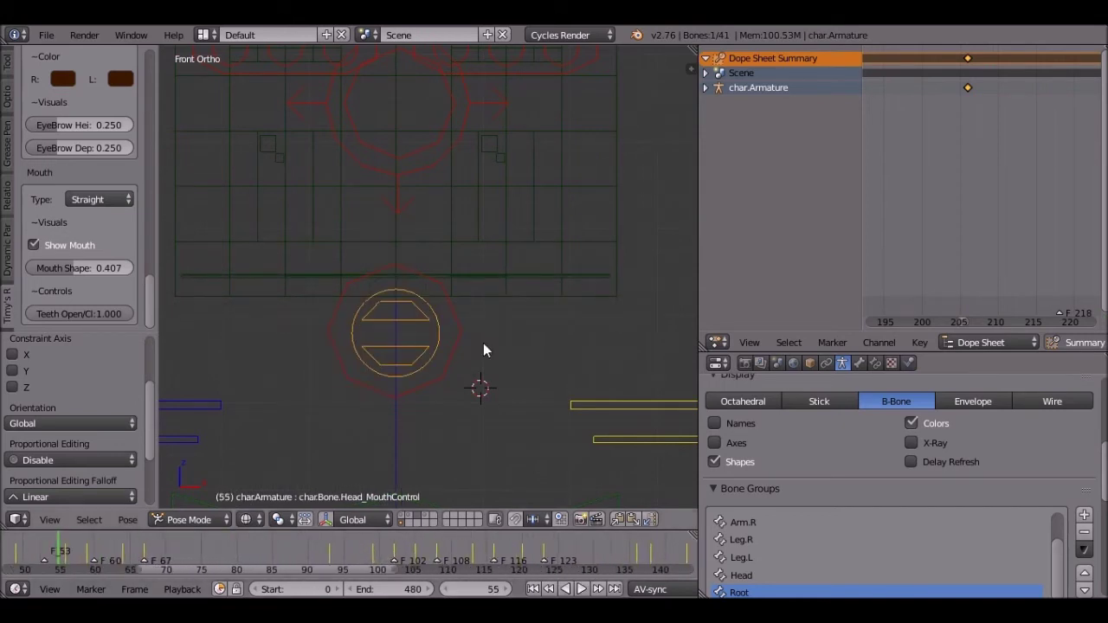
pyautogui.press('z')
pyautogui.scroll(-2, 343, 538)
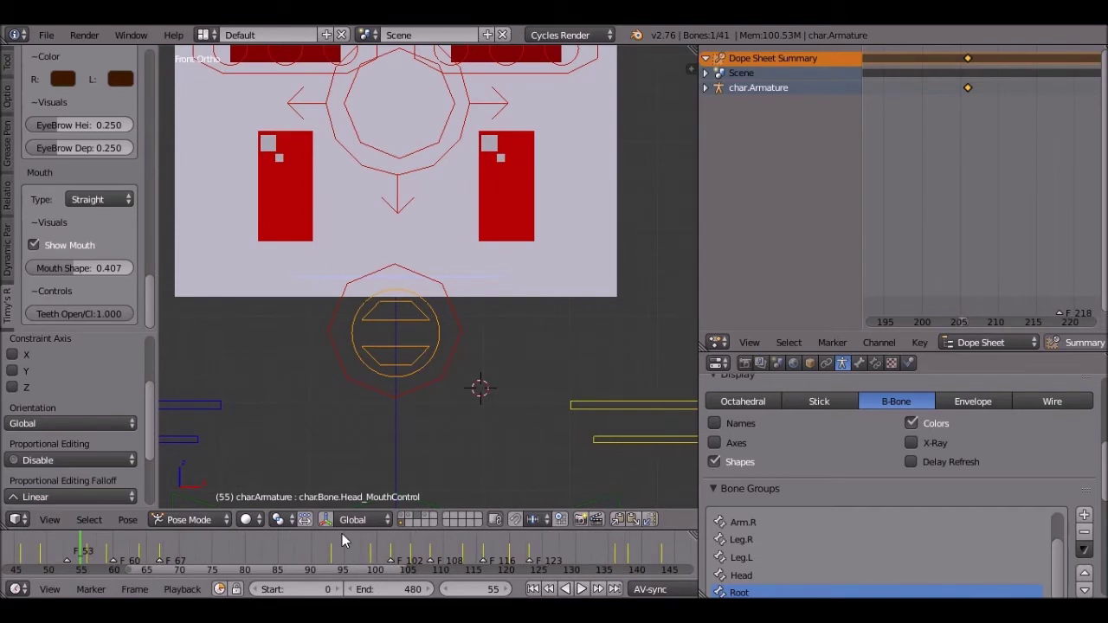
# - Play back the animation from frame 43 to review the mouth movement up to frame 93
pyautogui.moveTo(126, 543); pyautogui.dragTo(217, 540, button='middle')
pyautogui.hotkey('shift', 'alt', 'a')
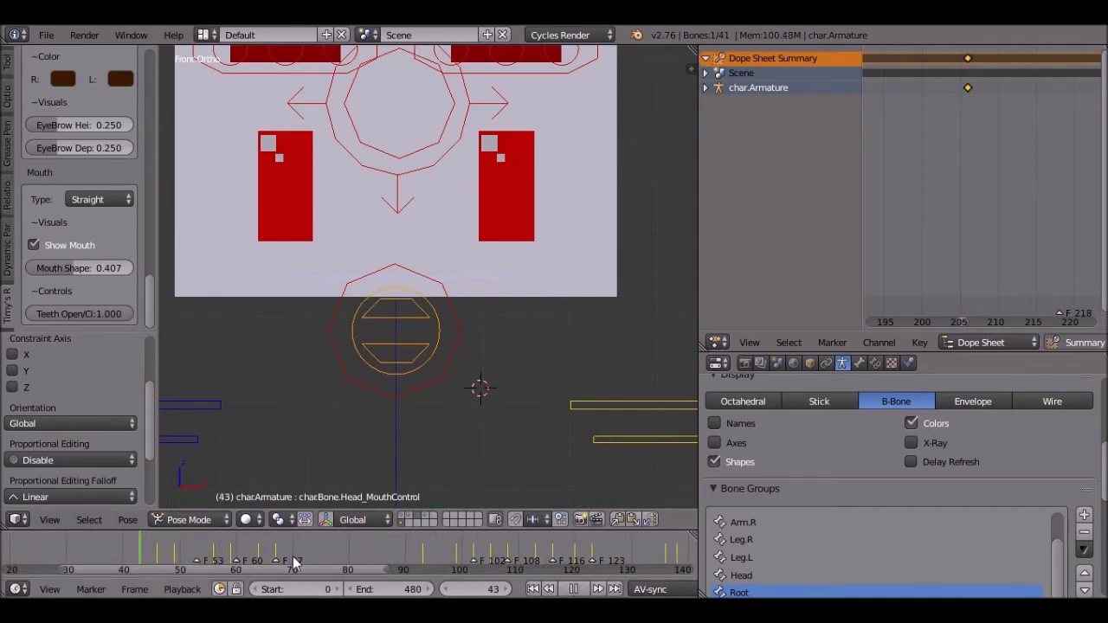
pyautogui.hotkey('alt', 'a')
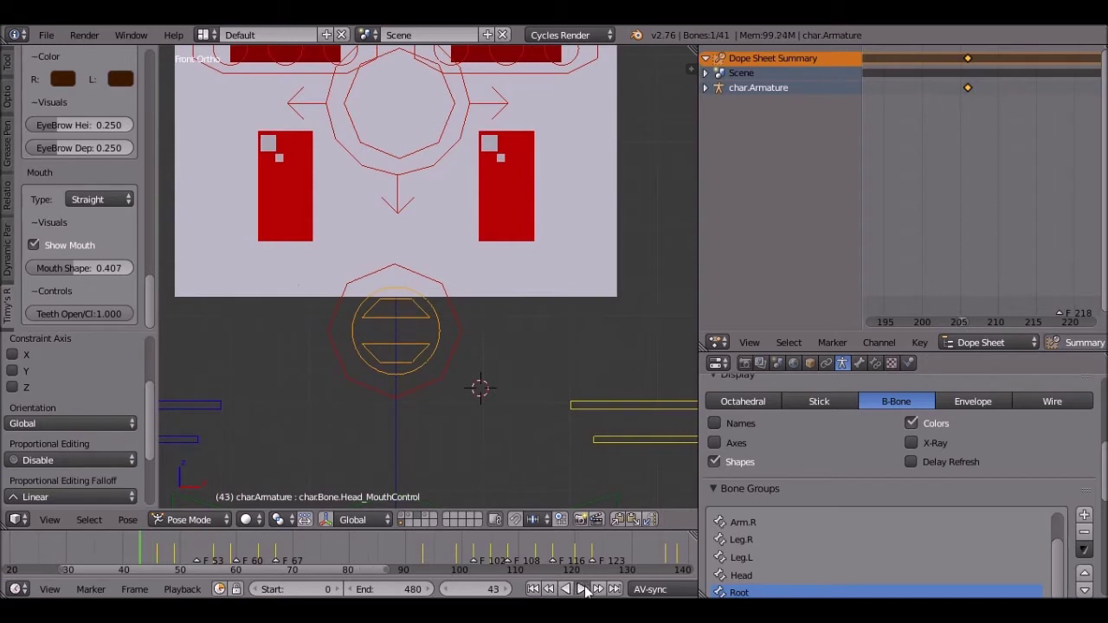
pyautogui.click(585, 587)
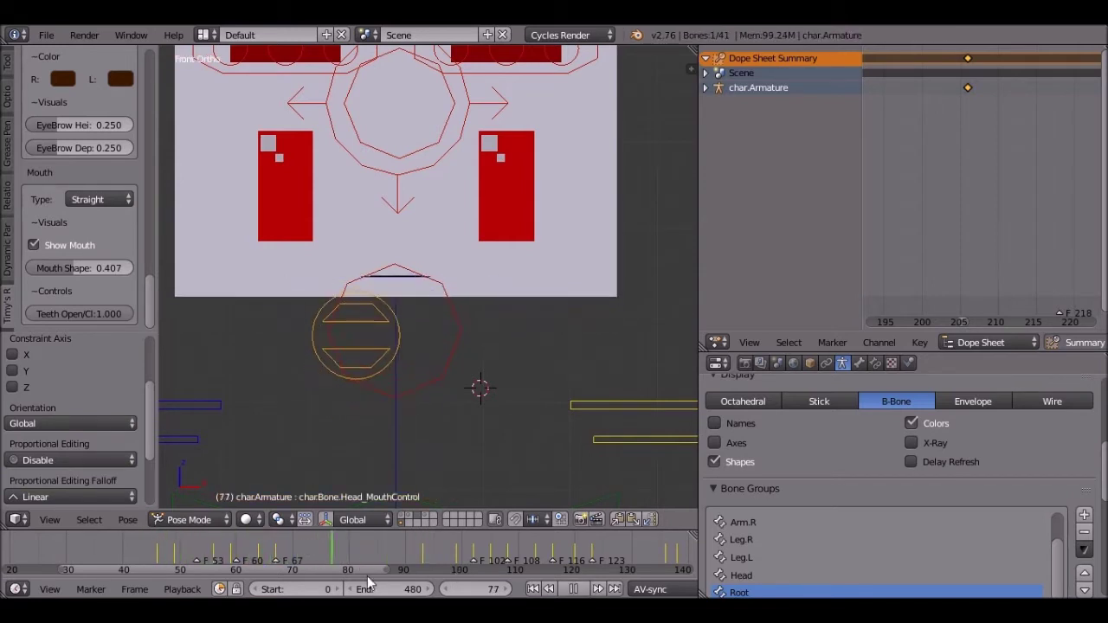
pyautogui.hotkey('alt', 'a')
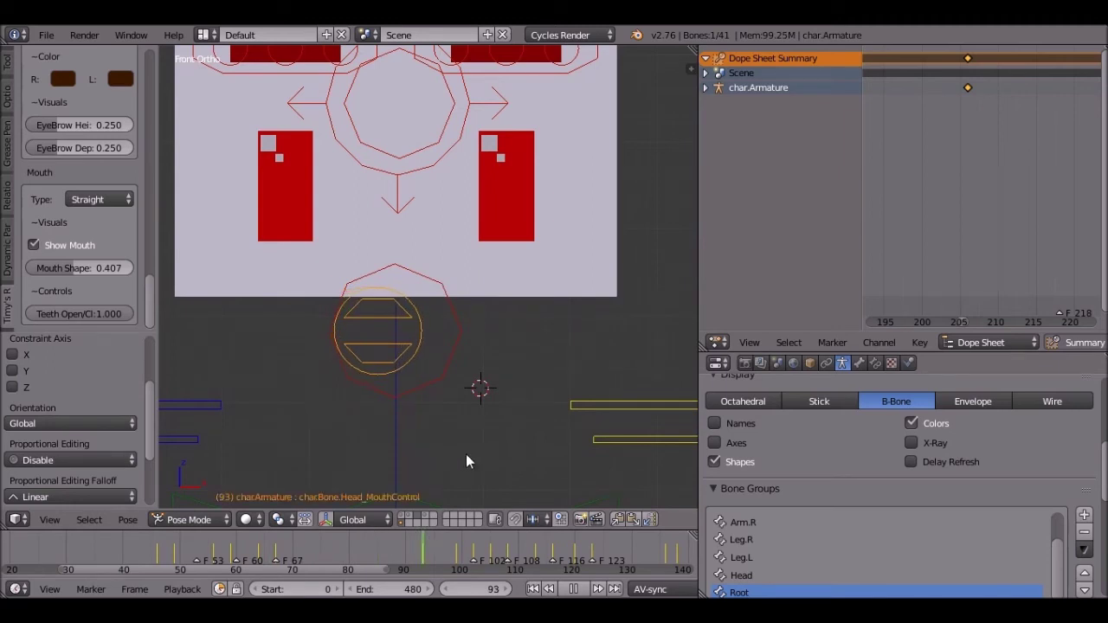
# - Try repositioning the mouth control at frame 93 to open the mouth, and preview the motion
pyautogui.press('g')
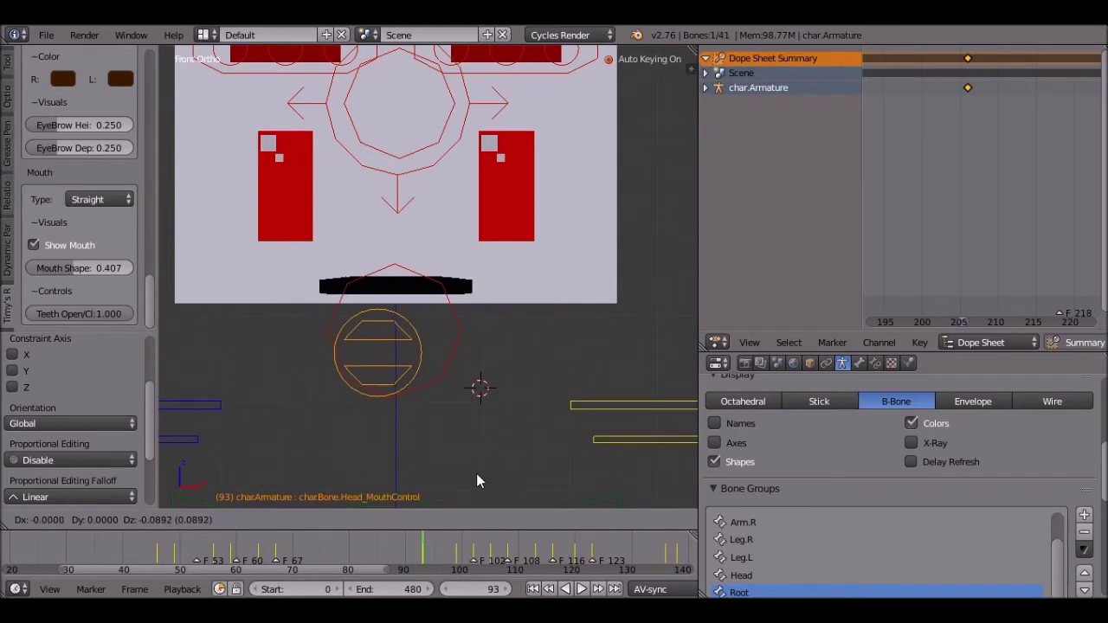
pyautogui.click(429, 447)
pyautogui.hotkey('alt', 'a')
# - Delete the mouth control's LocRotScale keyframe at frame 93
pyautogui.moveTo(431, 563); pyautogui.dragTo(425, 565)
pyautogui.hotkey('alt', 'a')
pyautogui.scroll(-3, 670, 593)
pyautogui.scroll(-5, 644, 591)
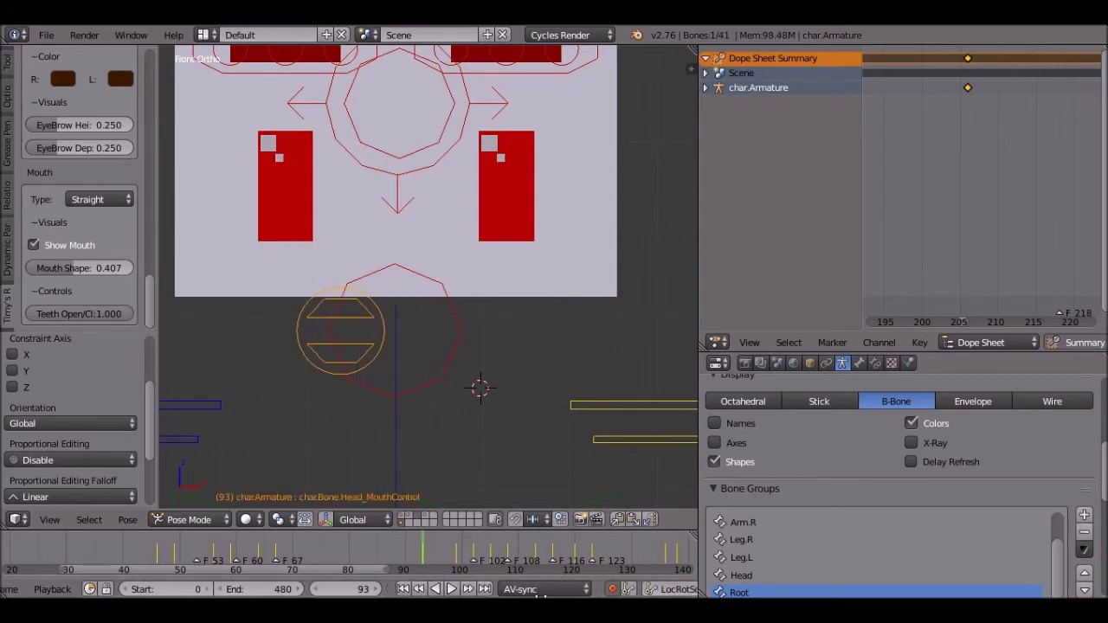
pyautogui.click(642, 588)
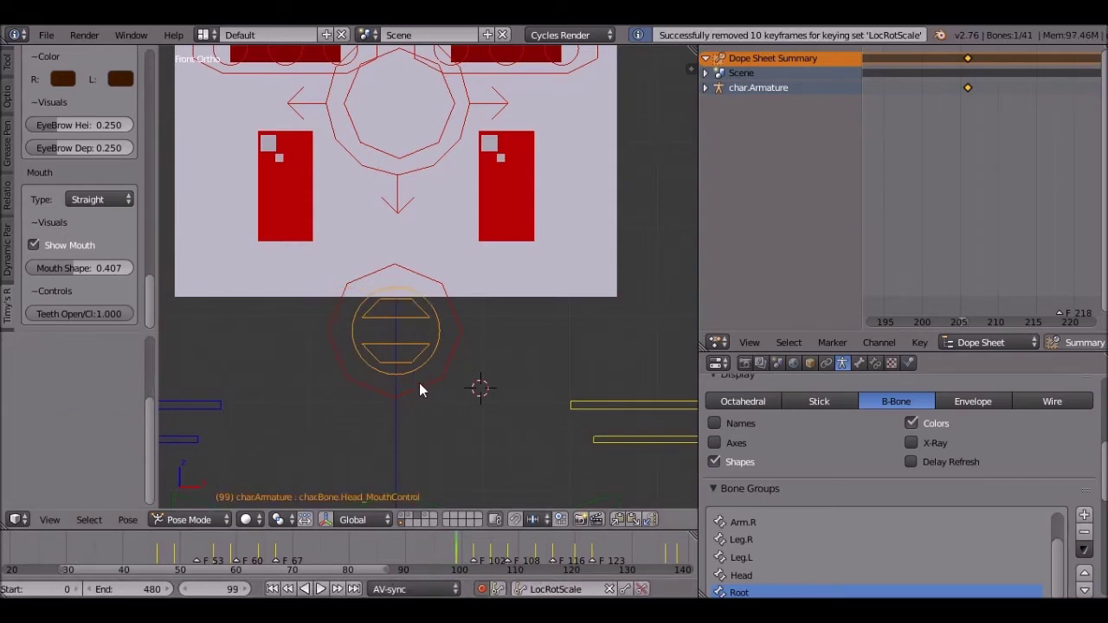
# - Reposition the mouth control at frame 99 and play back the earlier section to check the timing
pyautogui.press('g')
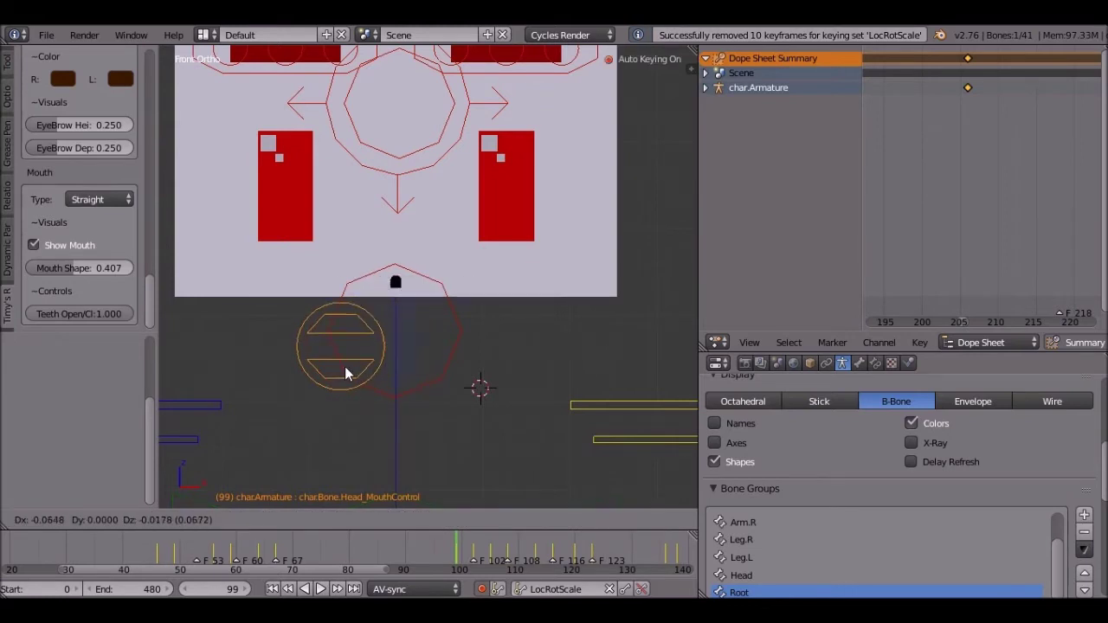
pyautogui.click(436, 394)
pyautogui.click(321, 589)
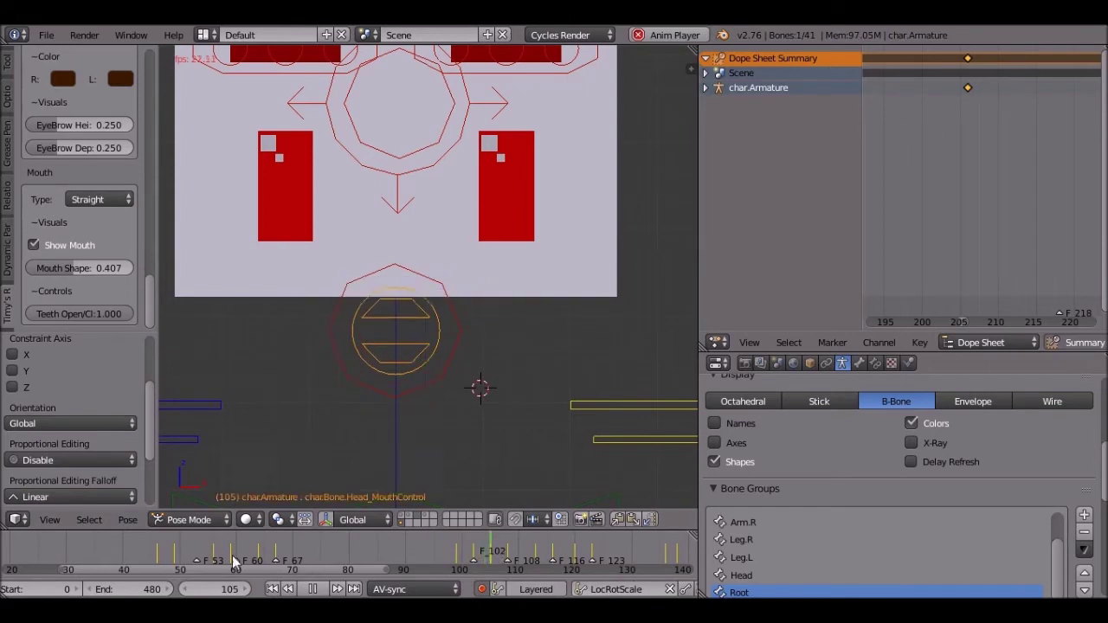
pyautogui.click(218, 554)
# - Move and keyframe the mouth control just before frame 99, and delete the neighbouring unwanted keyframe
pyautogui.click(437, 558)
pyautogui.click(446, 556)
pyautogui.press('g')
pyautogui.click(533, 428)
pyautogui.press('i')
pyautogui.press('Down')
pyautogui.click(642, 589)
pyautogui.click(320, 588)
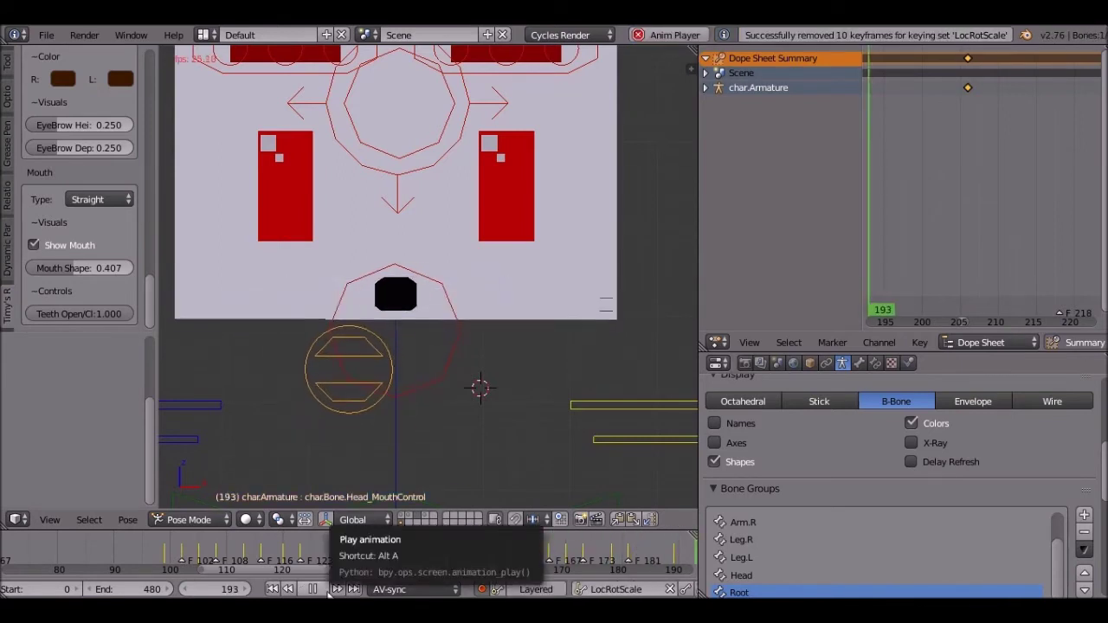
pyautogui.click(324, 592)
# - Duplicate the mouth keyframes at frames 181 and 189, placing the copies at frames 210 and 218
pyautogui.moveTo(629, 568); pyautogui.dragTo(185, 567, button='middle')
pyautogui.scroll(8, 362, 554)
pyautogui.scroll(1, 386, 540)
pyautogui.scroll(-5, 976, 170)
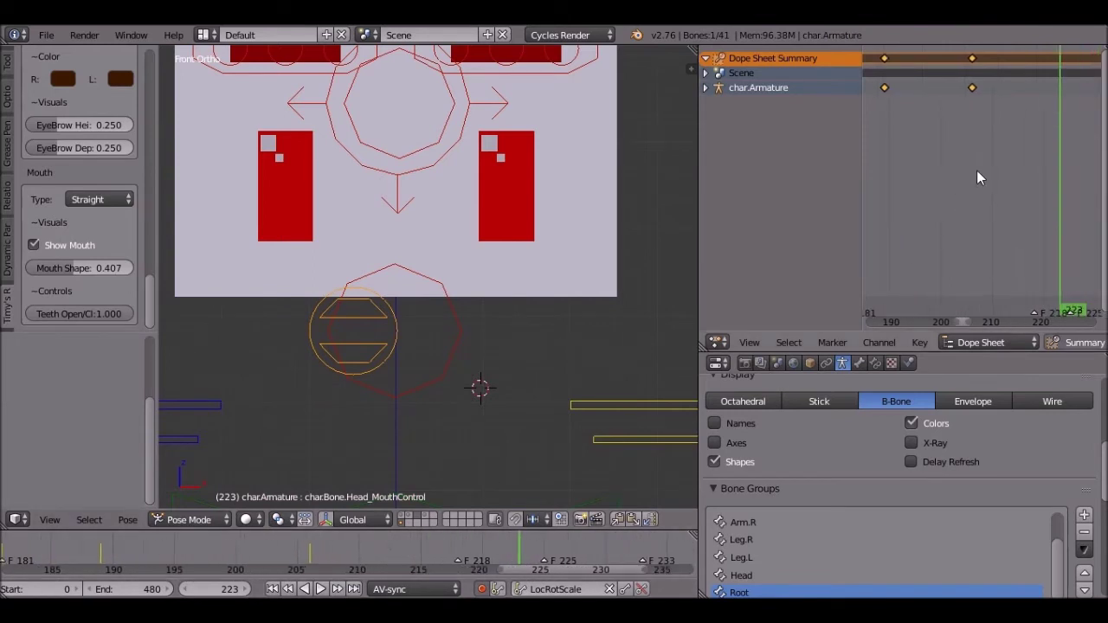
pyautogui.scroll(-1, 936, 98)
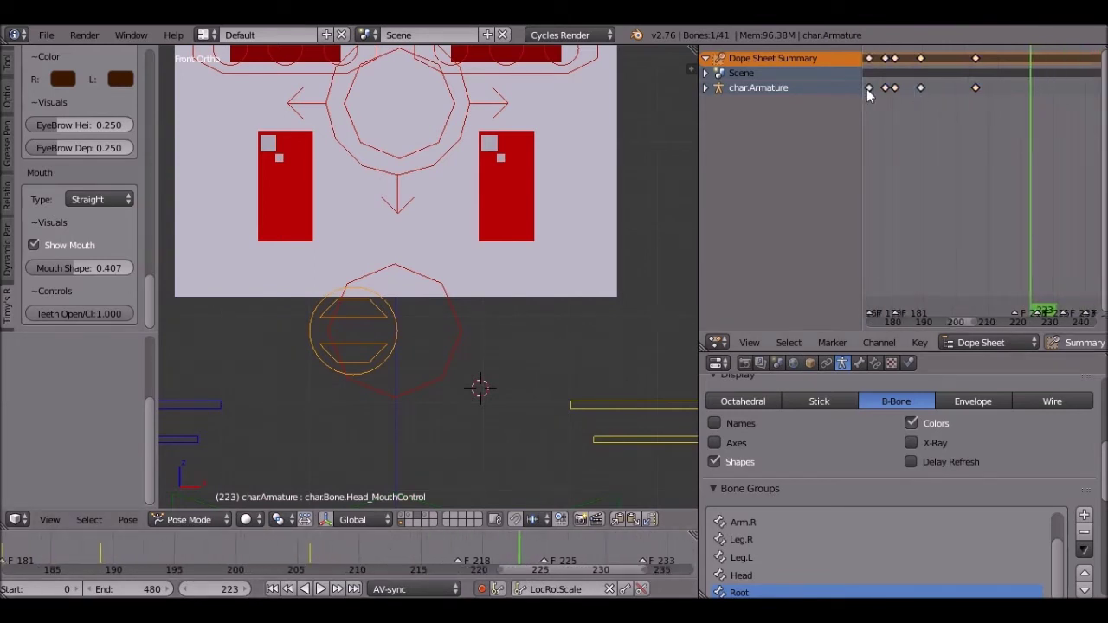
pyautogui.moveTo(1021, 121); pyautogui.dragTo(955, 120, button='middle')
pyautogui.scroll(6, 954, 119)
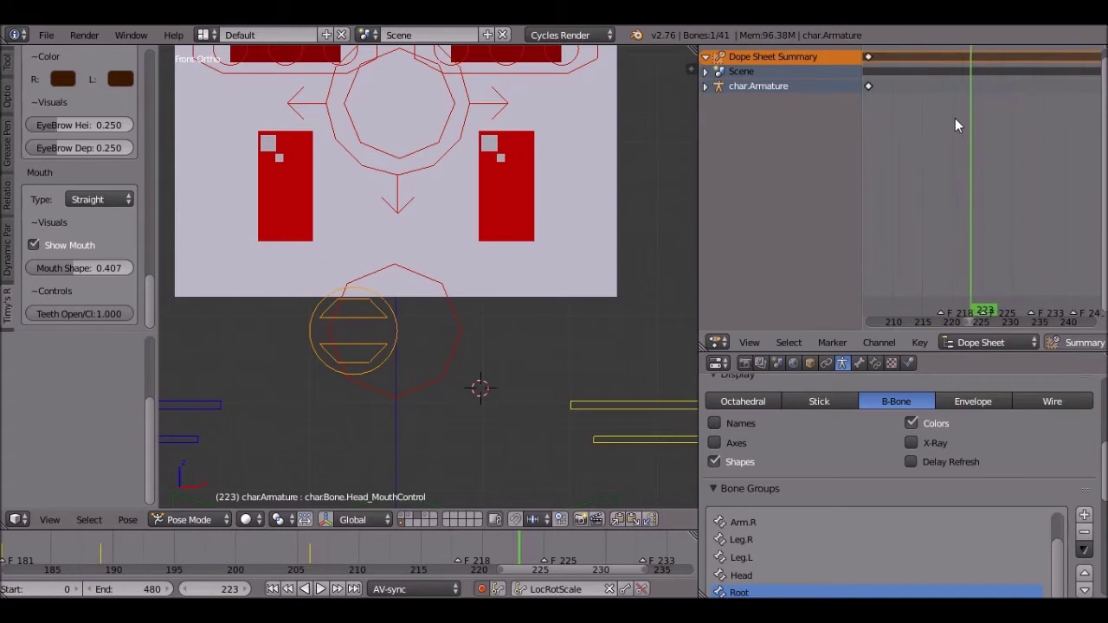
pyautogui.click(932, 171)
pyautogui.press('g')
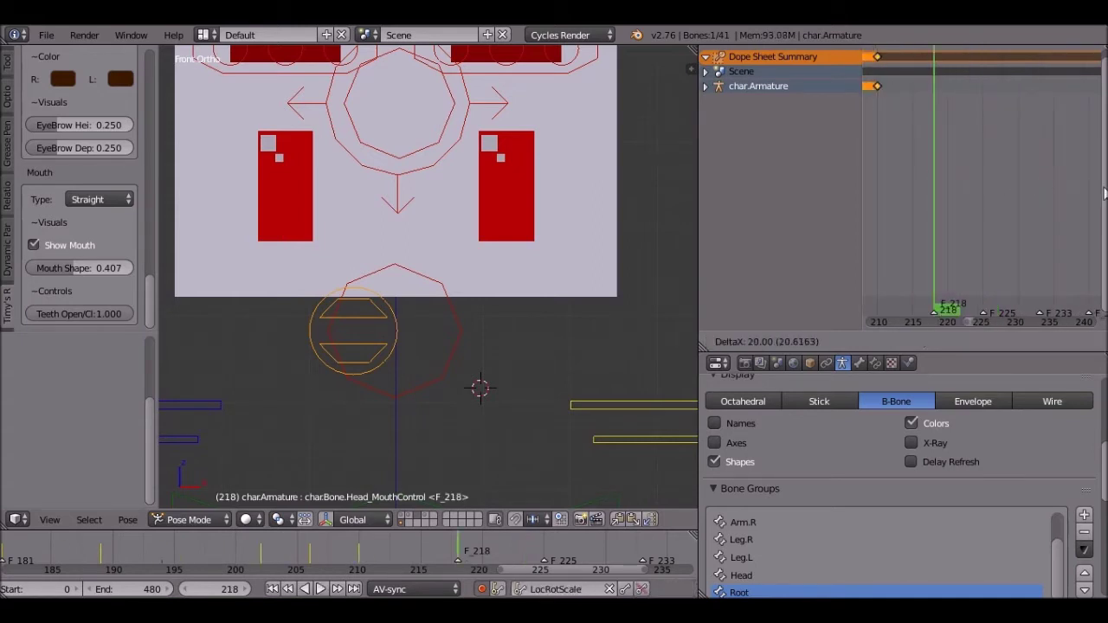
pyautogui.press('Escape')
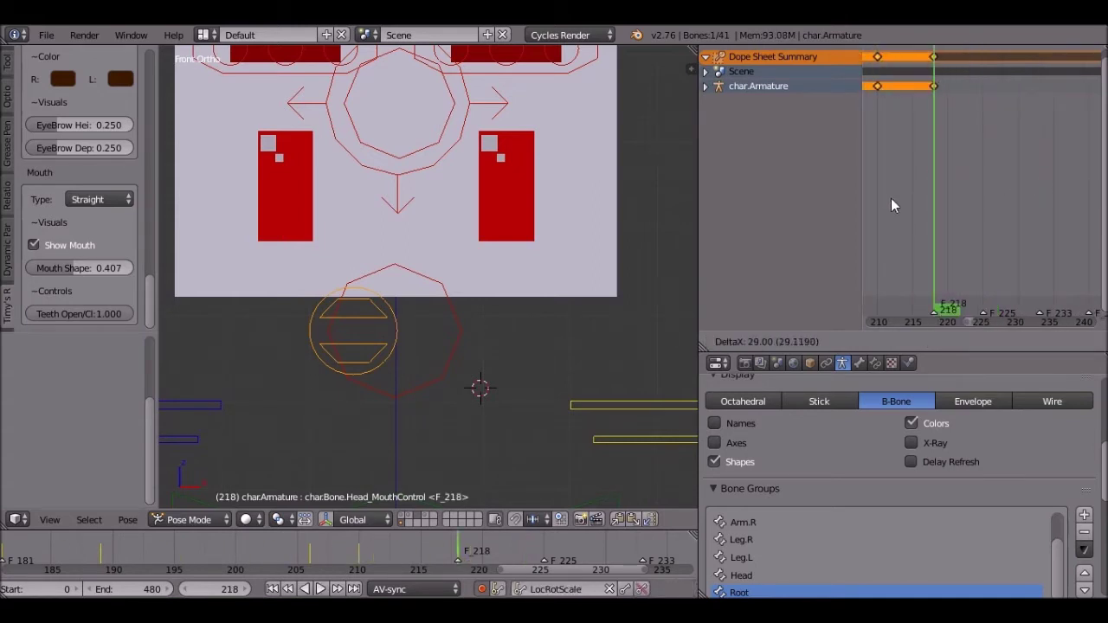
# - Duplicate the mouth keyframes at frames 210 and 218 seven frames ahead, ending at marker F_225
pyautogui.hotkey('alt', 'a')
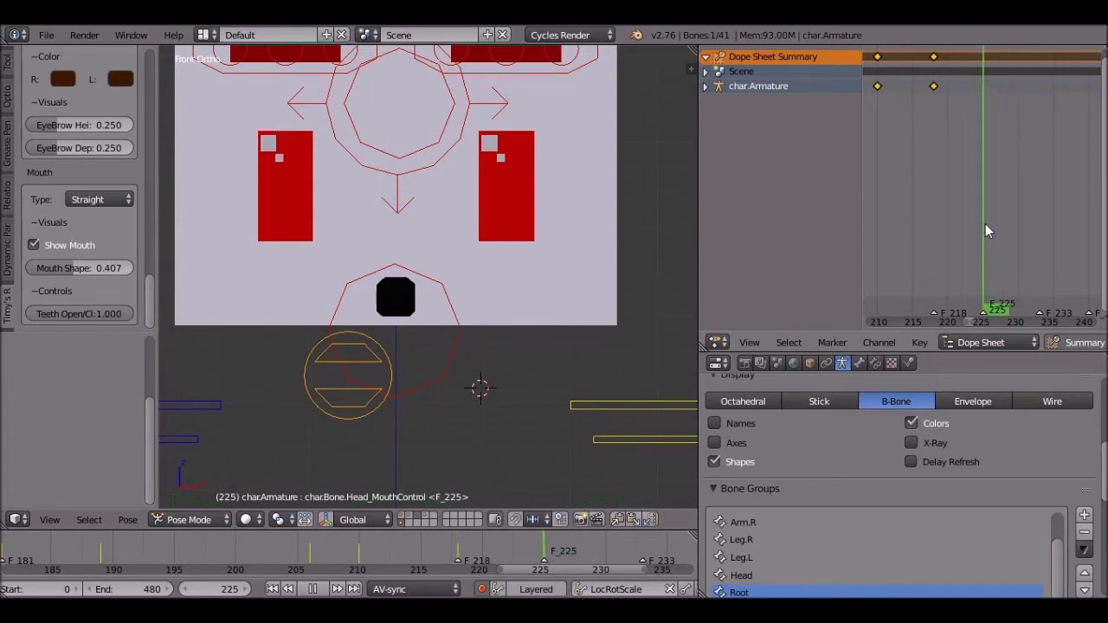
pyautogui.hotkey('alt', 'a')
pyautogui.hotkey('shift', 'd')
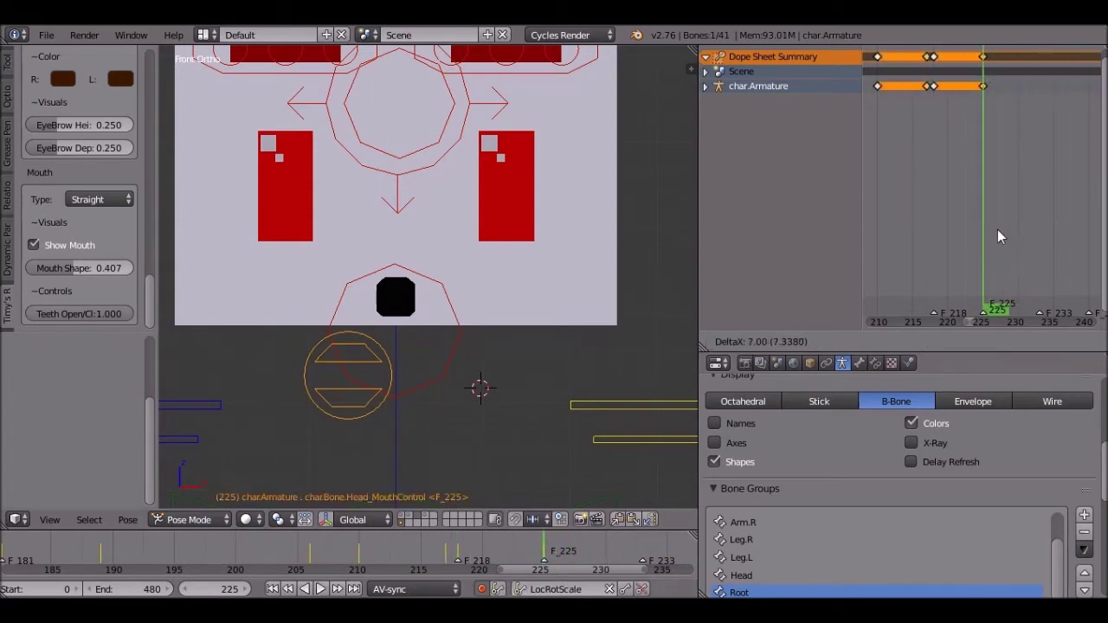
pyautogui.click(997, 231)
# - Preview the section before marker F_218 and move the mouth keyframe at frame 217 to frame 220
pyautogui.scroll(3, 930, 157)
pyautogui.moveTo(932, 158); pyautogui.dragTo(966, 158, button='middle')
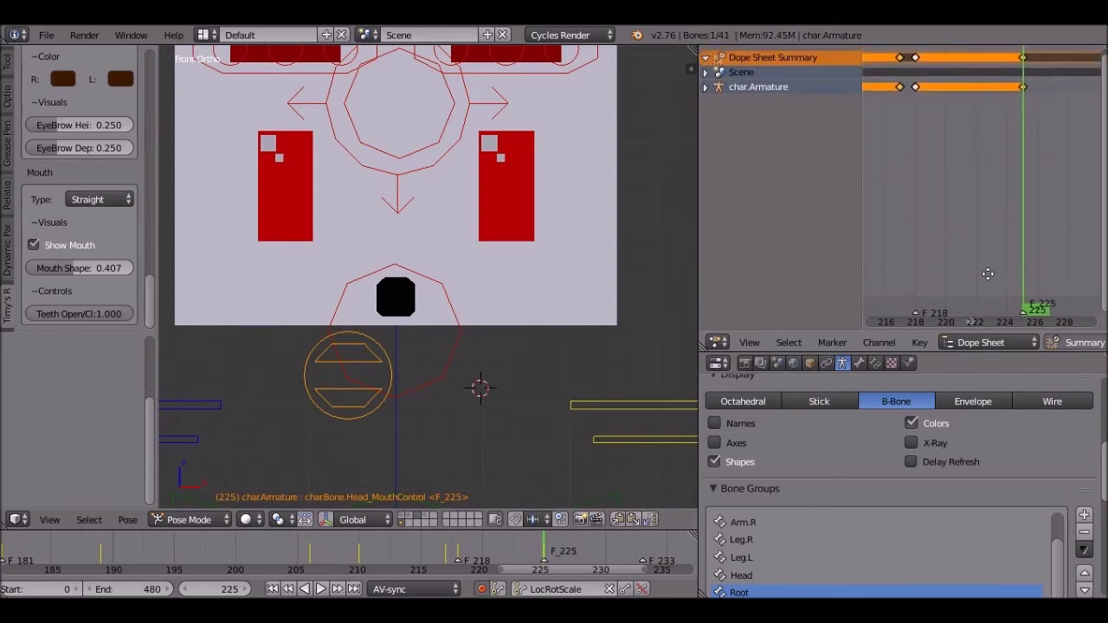
pyautogui.scroll(6, 420, 550)
pyautogui.click(226, 551)
pyautogui.hotkey('alt', 'a')
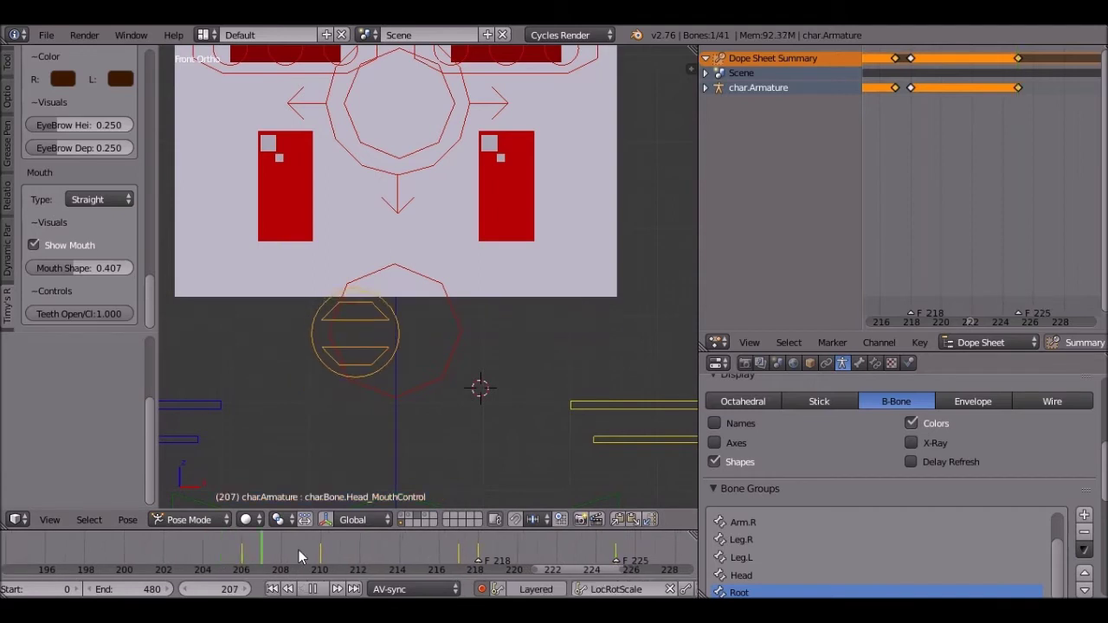
pyautogui.moveTo(460, 556)
pyautogui.mouseDown()
pyautogui.moveTo(477, 557)
pyautogui.moveTo(449, 556)
pyautogui.moveTo(462, 557)
pyautogui.mouseUp()
pyautogui.press('g')
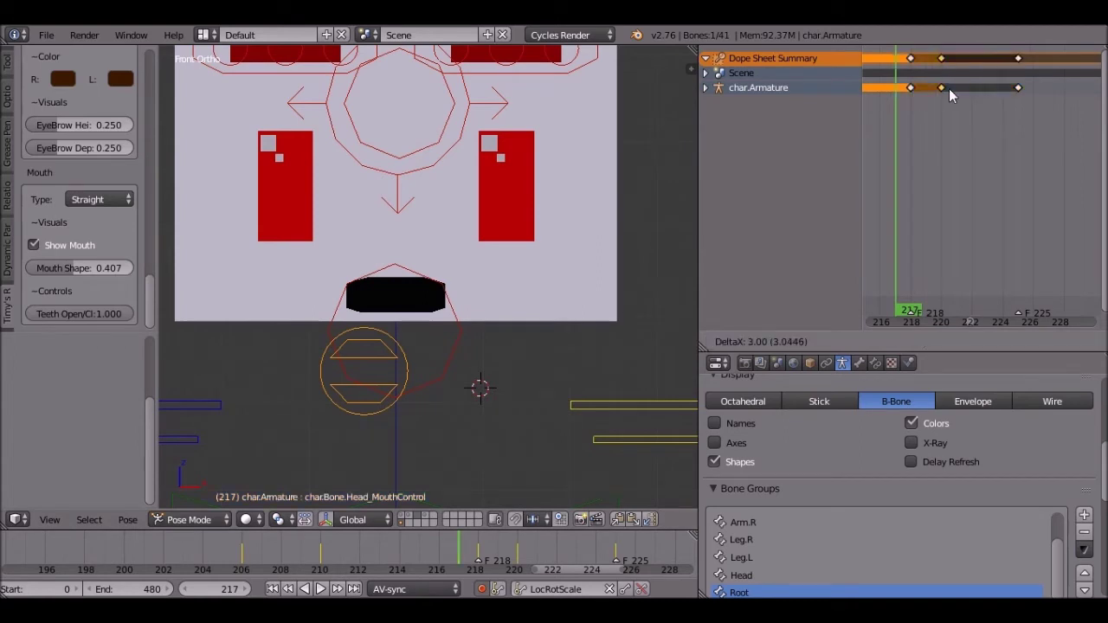
pyautogui.click(949, 88)
# - Play back the mouth animation from frame 207 to check the retimed keyframe
pyautogui.hotkey('alt', 'a')
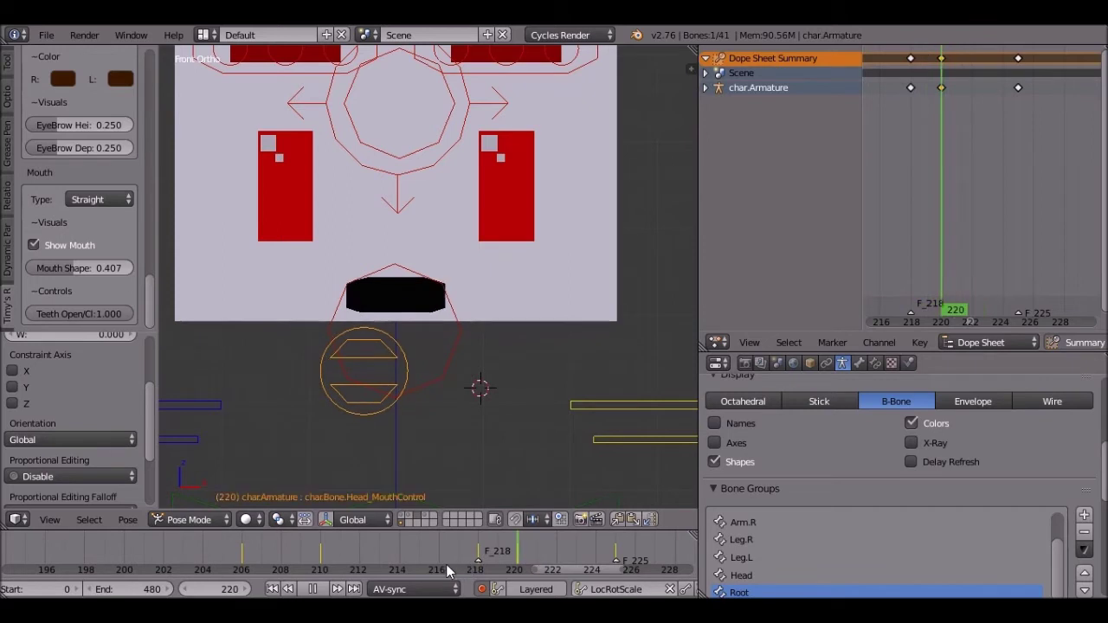
pyautogui.click(313, 588)
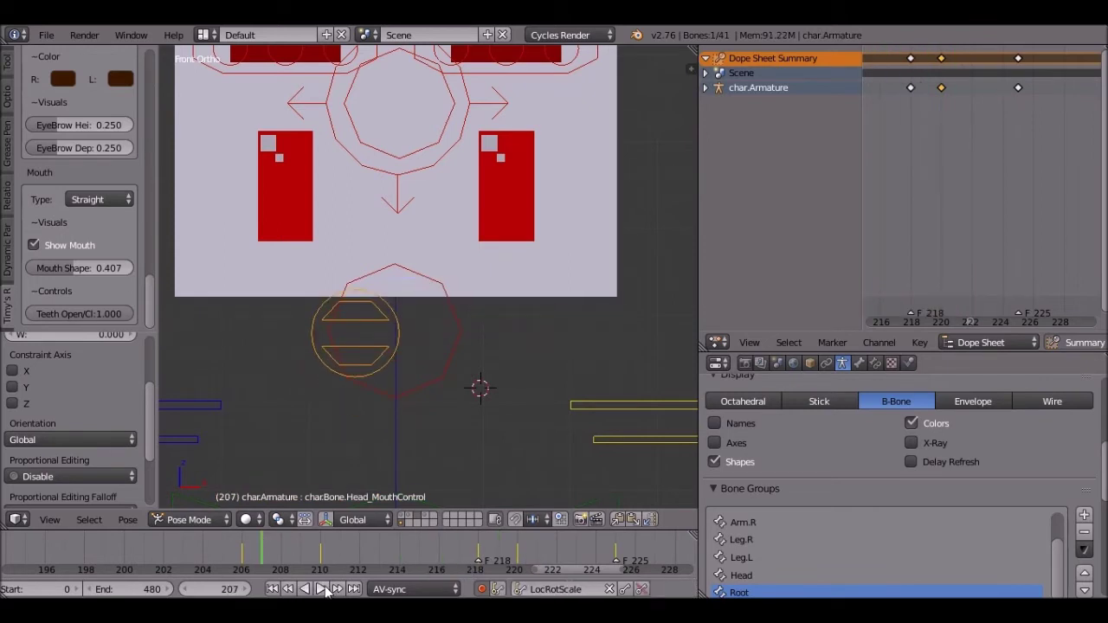
pyautogui.click(325, 589)
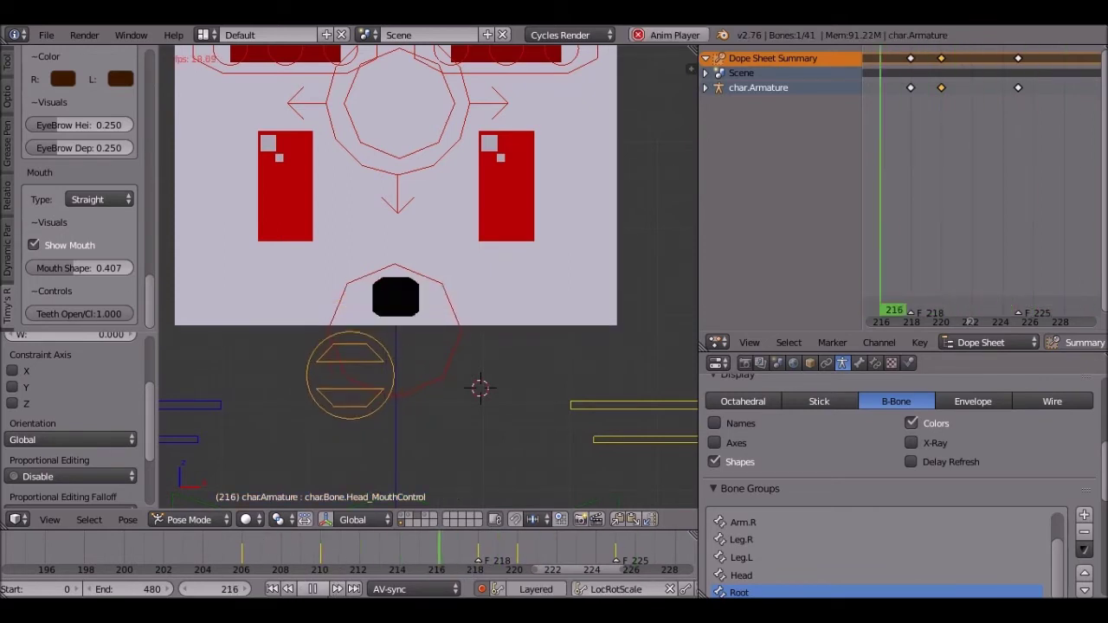
pyautogui.hotkey('alt', 'a')
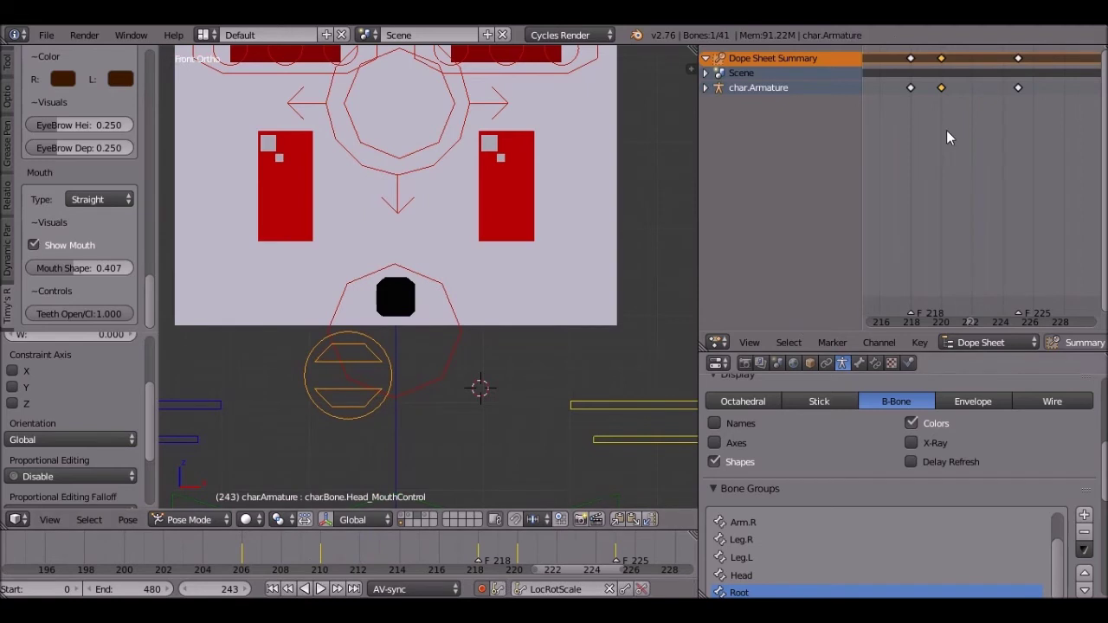
# - Reset the mouth control's location at the keyframes on frames 225, 220 and 218
pyautogui.press('Down')
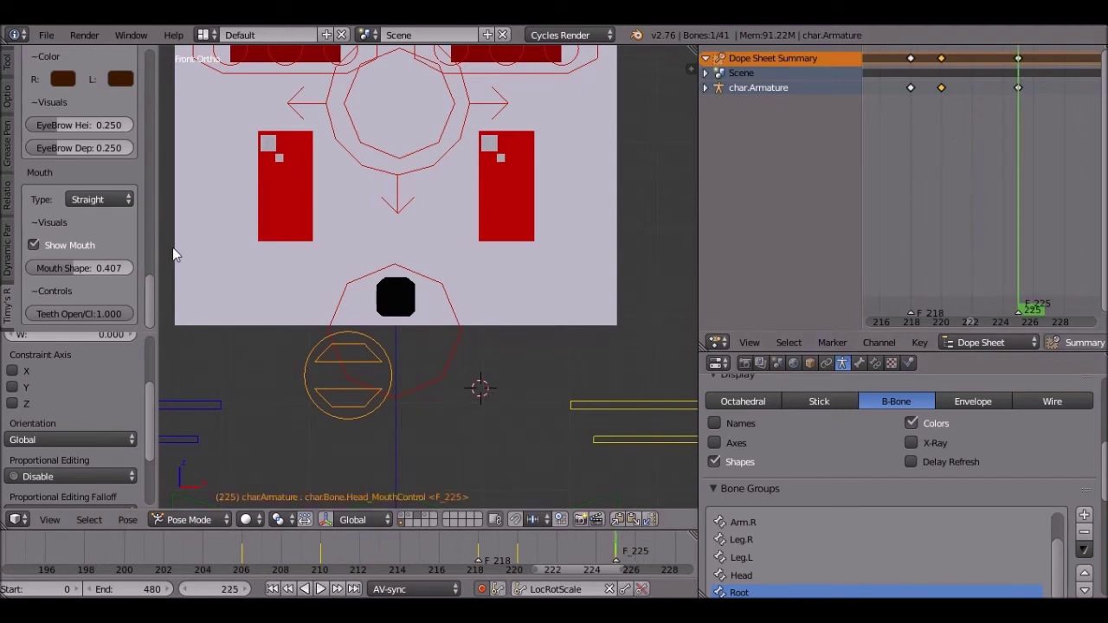
pyautogui.hotkey('alt', 'g')
pyautogui.press('Down')
pyautogui.hotkey('alt', 'g')
pyautogui.press('Down')
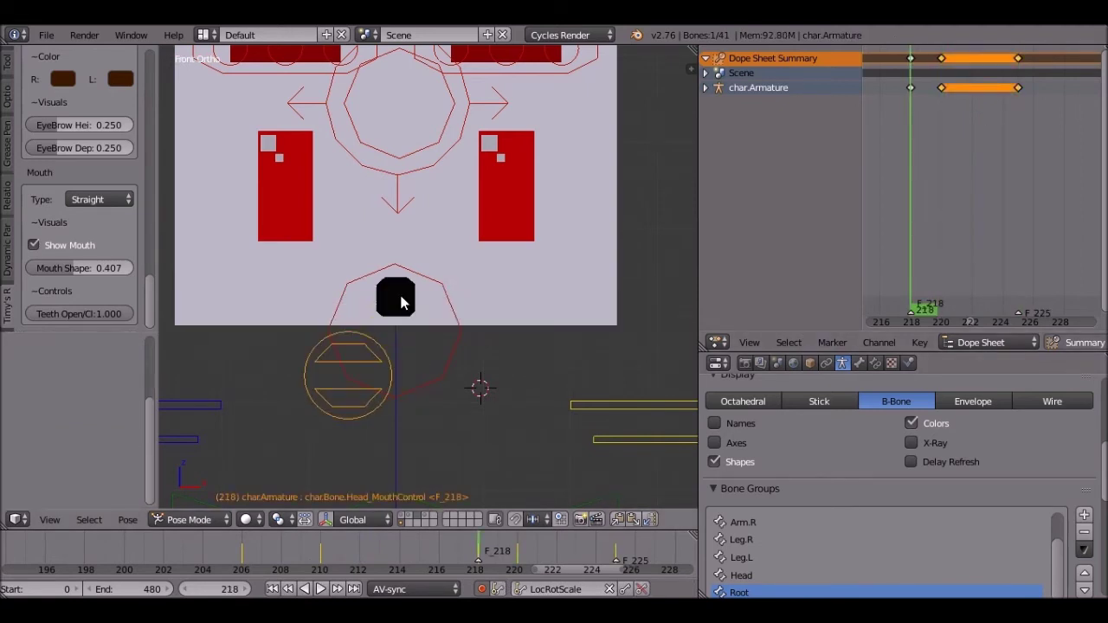
pyautogui.hotkey('alt', 'g')
pyautogui.press('Down')
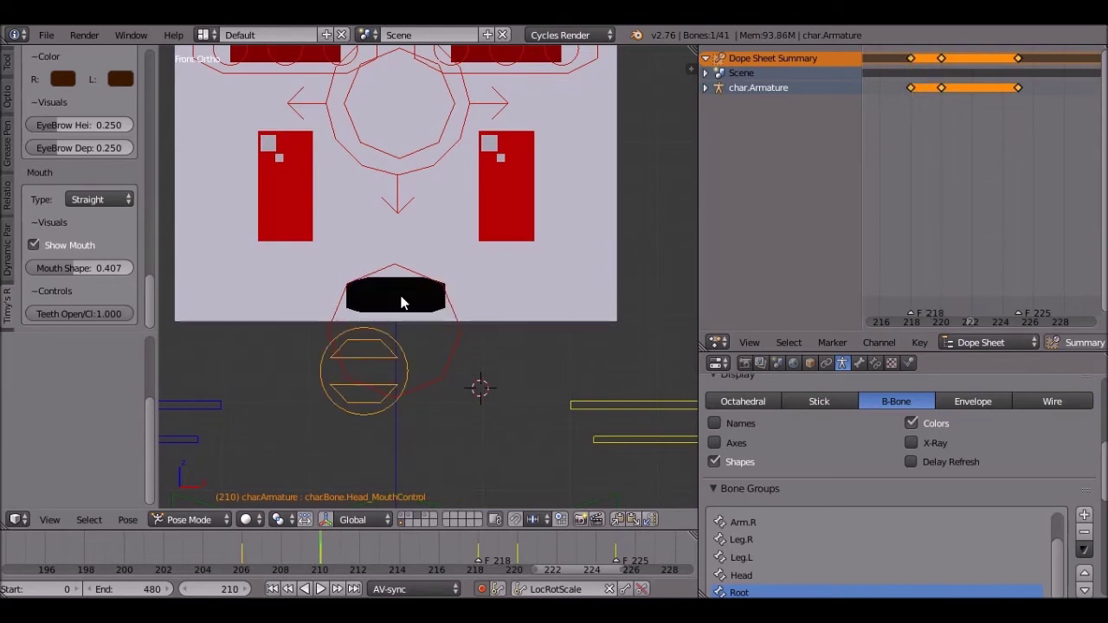
# - Move the mouth control slightly downward at frame 218 to open the mouth wide
pyautogui.press('Up')
pyautogui.press('g')
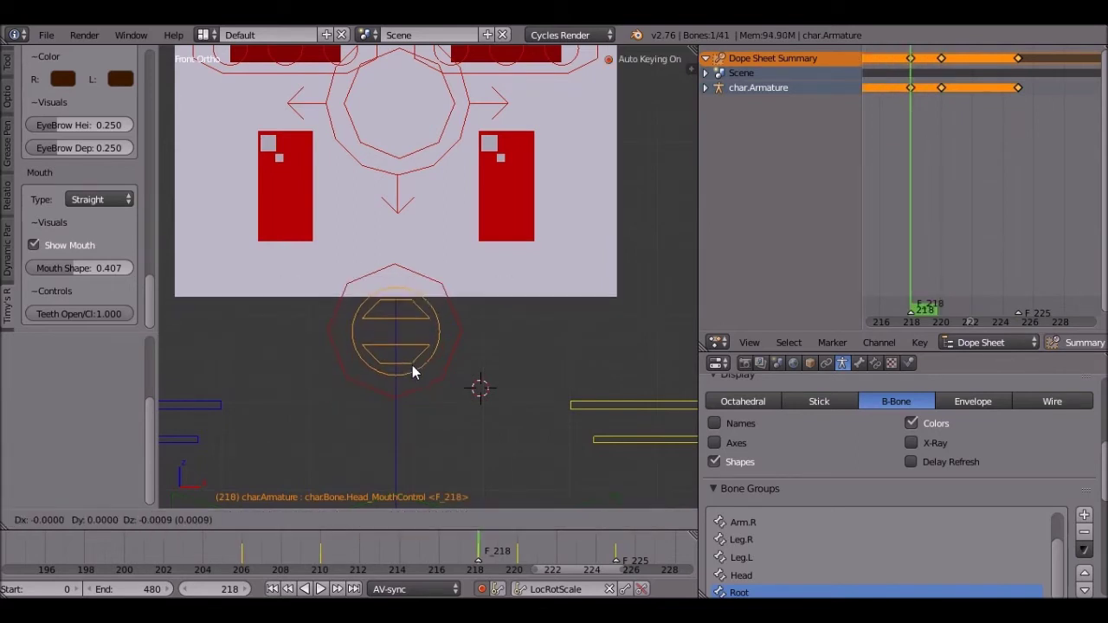
pyautogui.click(419, 387)
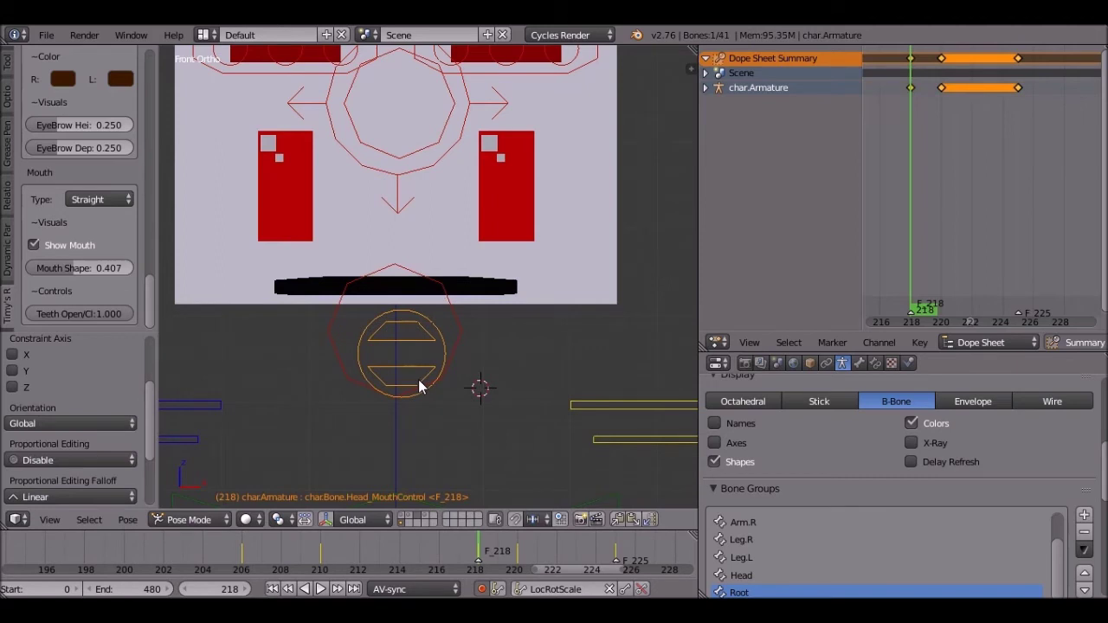
# - Play back the revised mouth animation from about frame 210 and stop at marker F_233
pyautogui.hotkey('alt', 'a')
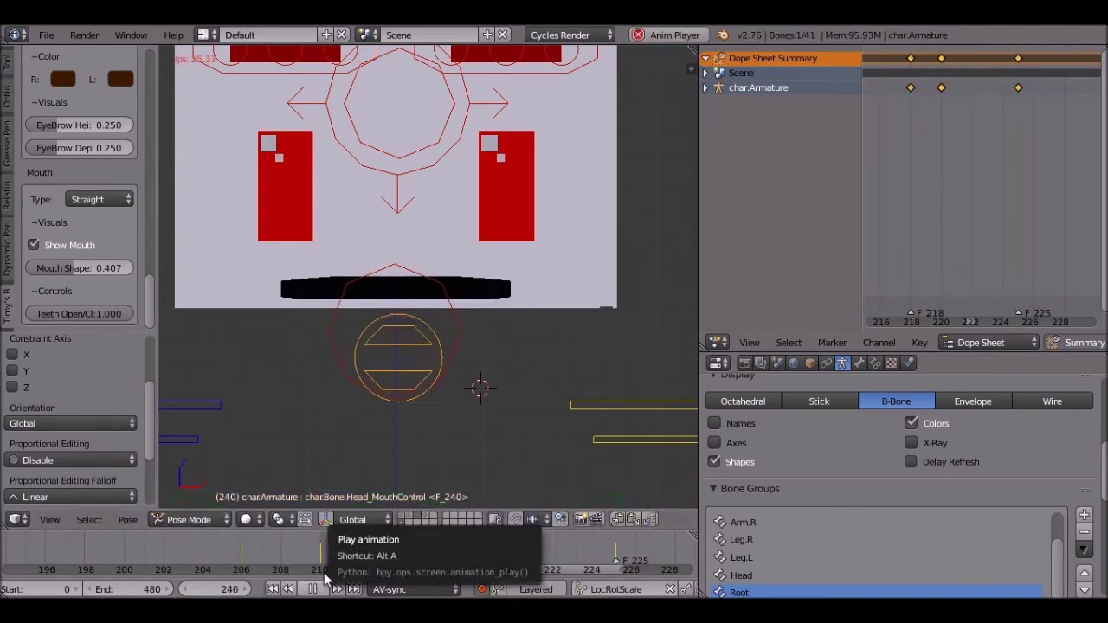
pyautogui.click(326, 563)
pyautogui.scroll(-2, 346, 564)
pyautogui.moveTo(332, 567); pyautogui.dragTo(229, 567, button='middle')
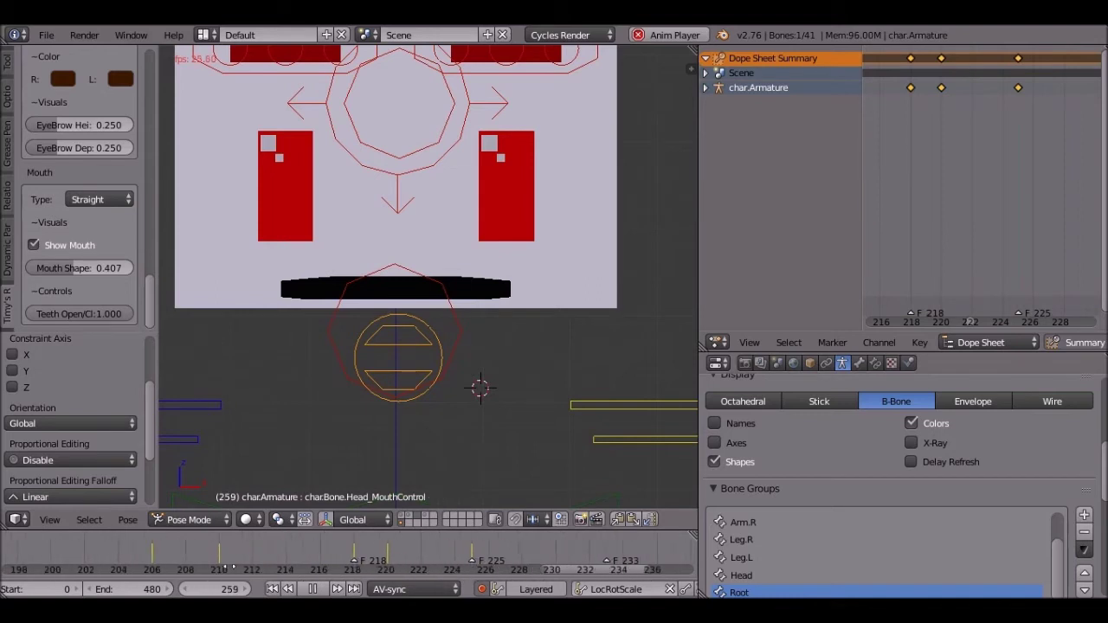
pyautogui.hotkey('alt', 'a')
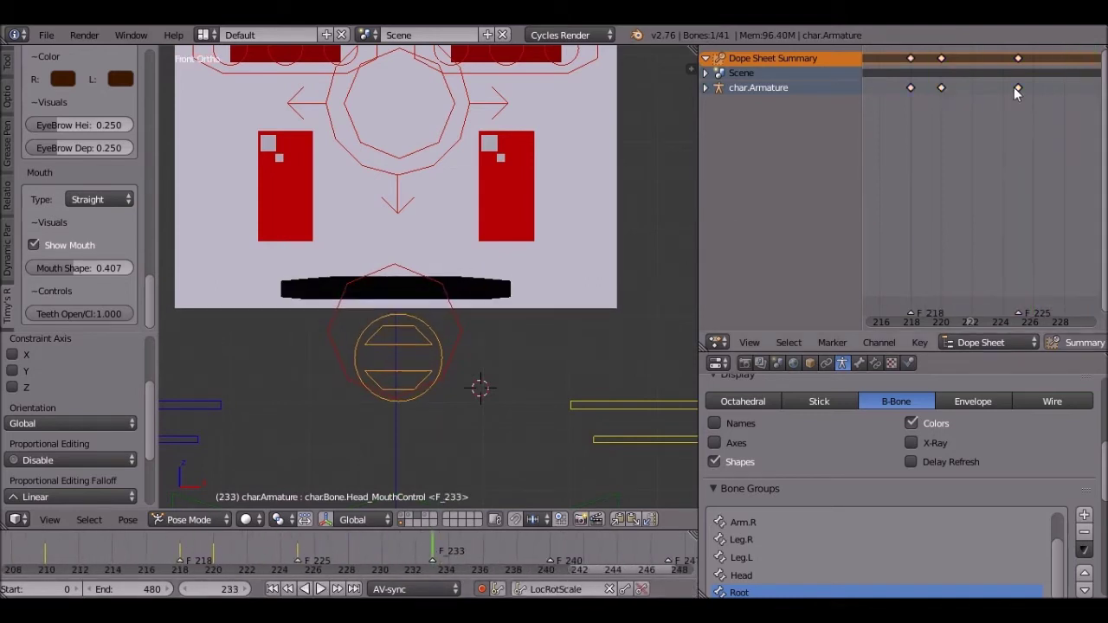
# - Duplicate the mouth keyframes at frames 220 and 225, placing the copies at frames 228 and 233
pyautogui.press('KP_Decimal')
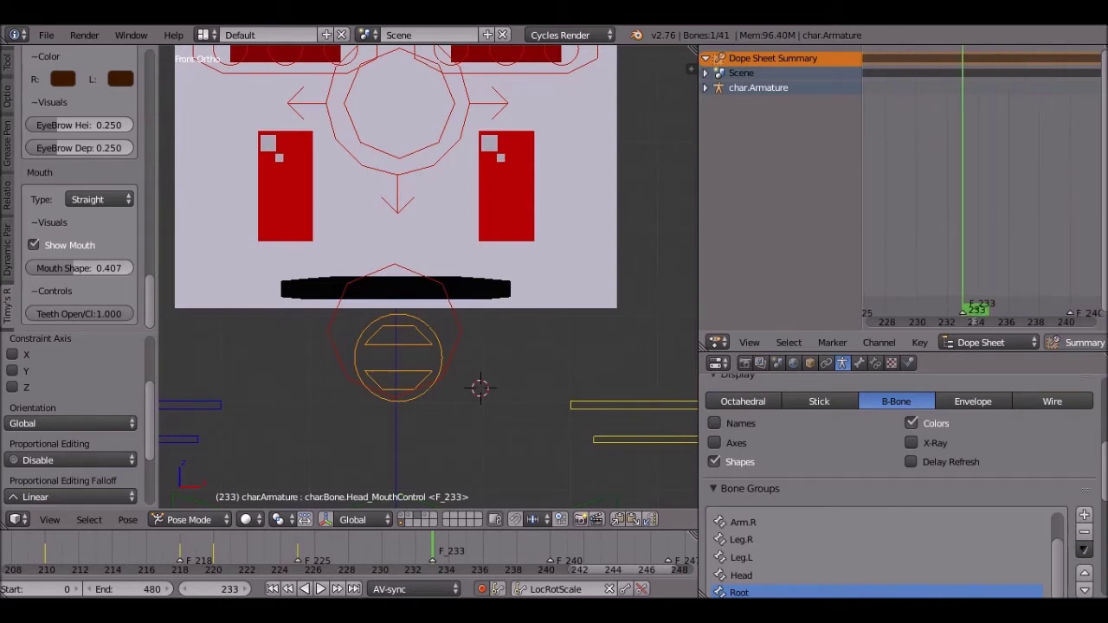
pyautogui.press('g')
pyautogui.scroll(-1, 1018, 198)
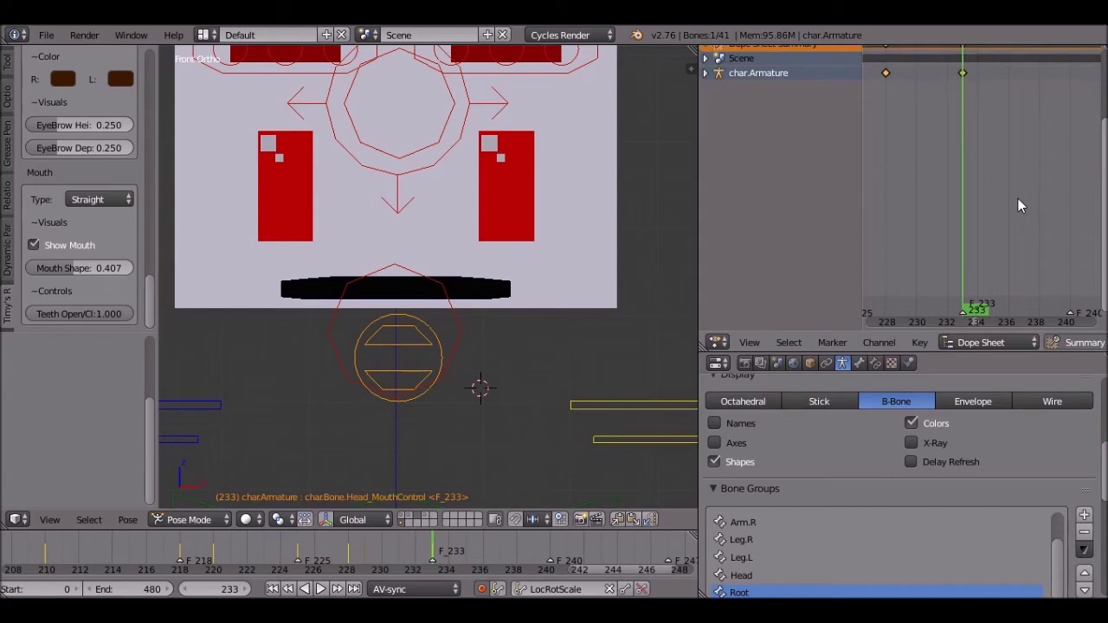
pyautogui.click(887, 206)
# - Duplicate the mouth open-close keyframe pair so the copies end on markers F_240 and F_247
pyautogui.moveTo(853, 227); pyautogui.dragTo(646, 243, button='middle')
pyautogui.moveTo(567, 549); pyautogui.dragTo(319, 550, button='middle')
pyautogui.hotkey('shift', 'd')
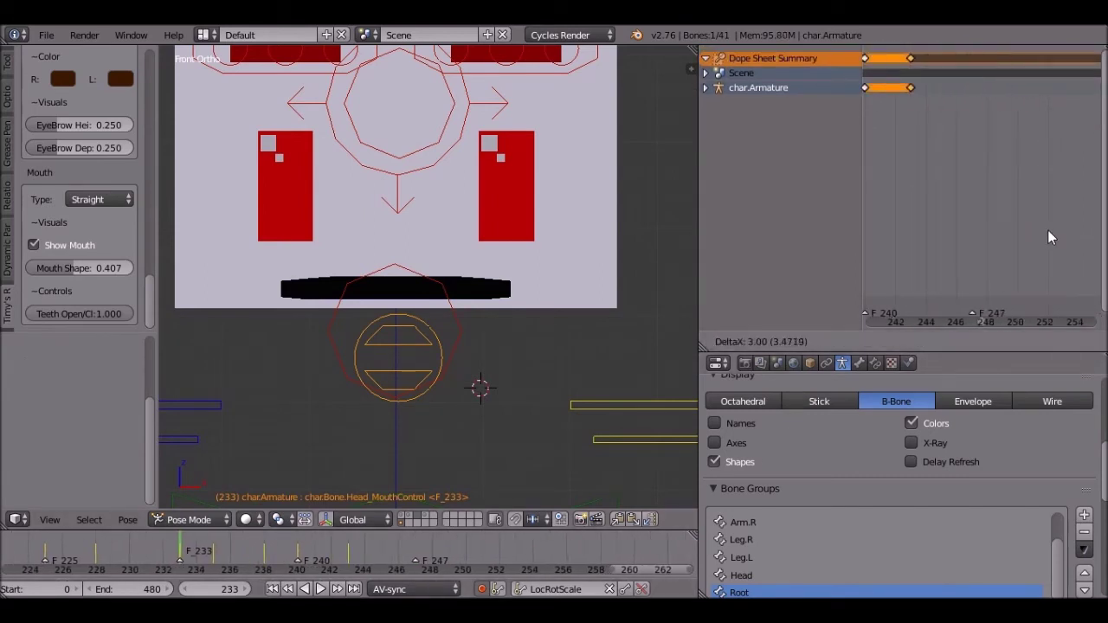
pyautogui.click(1091, 229)
# - Duplicate the mouth keyframe pair to the next group of markers, ending the copies on F_283, F_290 and F_298
pyautogui.moveTo(1056, 223); pyautogui.dragTo(928, 218, button='middle')
pyautogui.moveTo(658, 567); pyautogui.dragTo(158, 562, button='middle')
pyautogui.press('g')
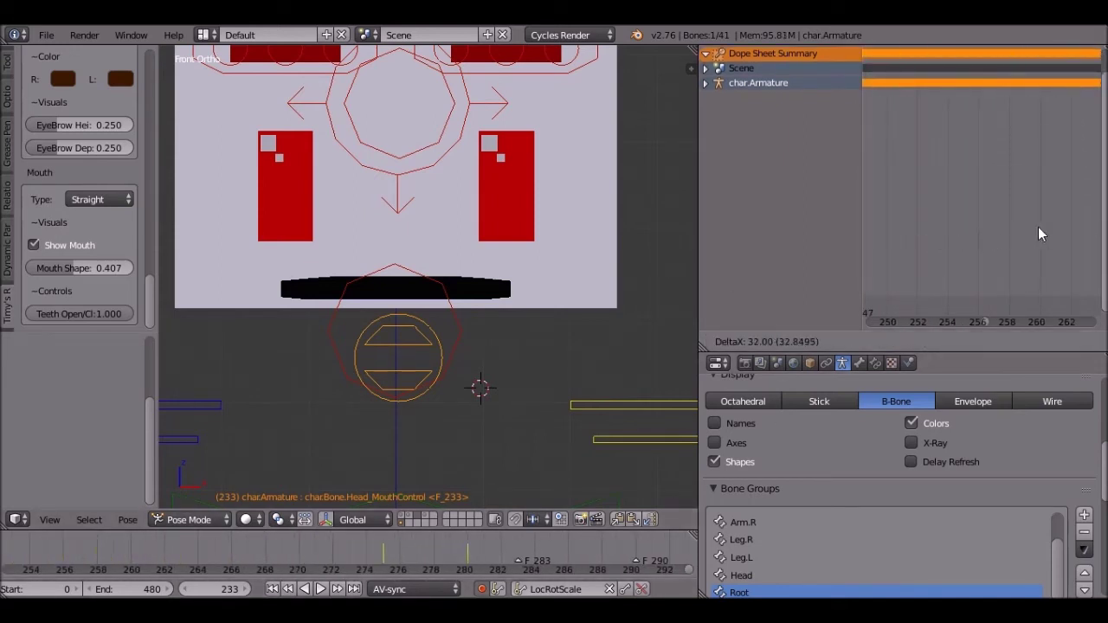
pyautogui.click(936, 218)
pyautogui.moveTo(557, 539); pyautogui.dragTo(52, 539, button='middle')
pyautogui.press('g')
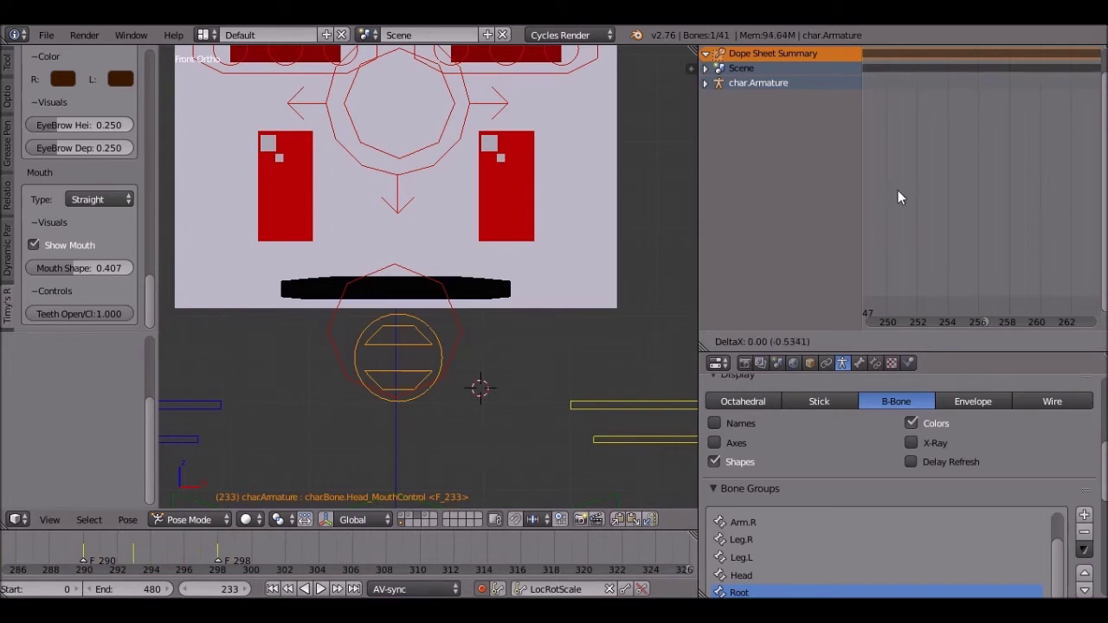
pyautogui.click(897, 191)
# - Duplicate the mouth keyframe pair so one copy ends on marker F_328 and the next one sits at frames 329 and 334
pyautogui.moveTo(474, 564); pyautogui.dragTo(76, 543, button='middle')
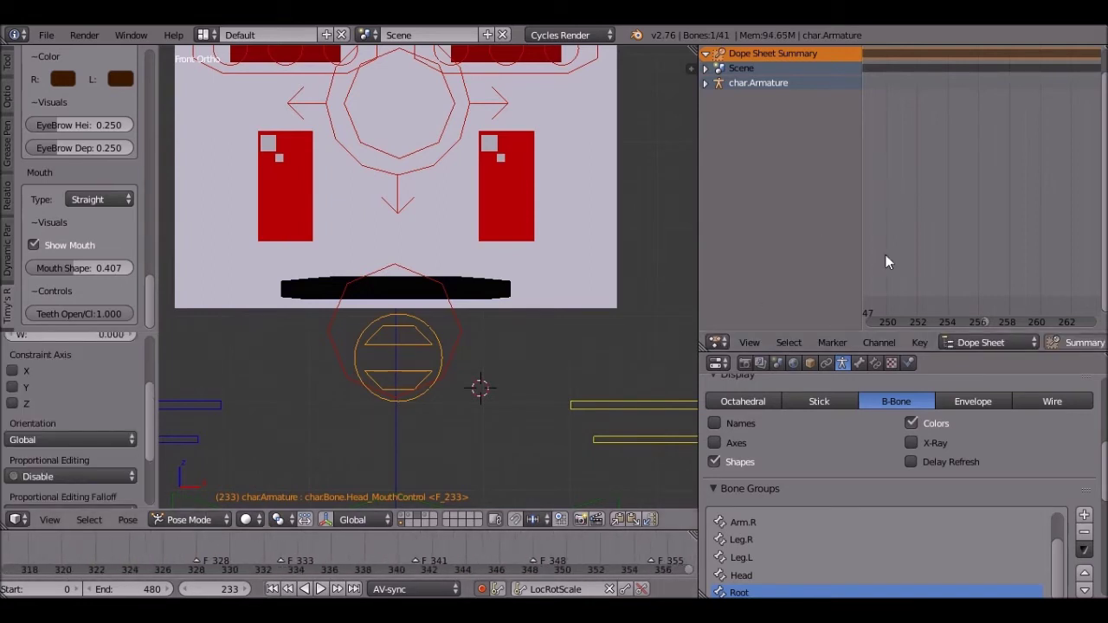
pyautogui.press('g')
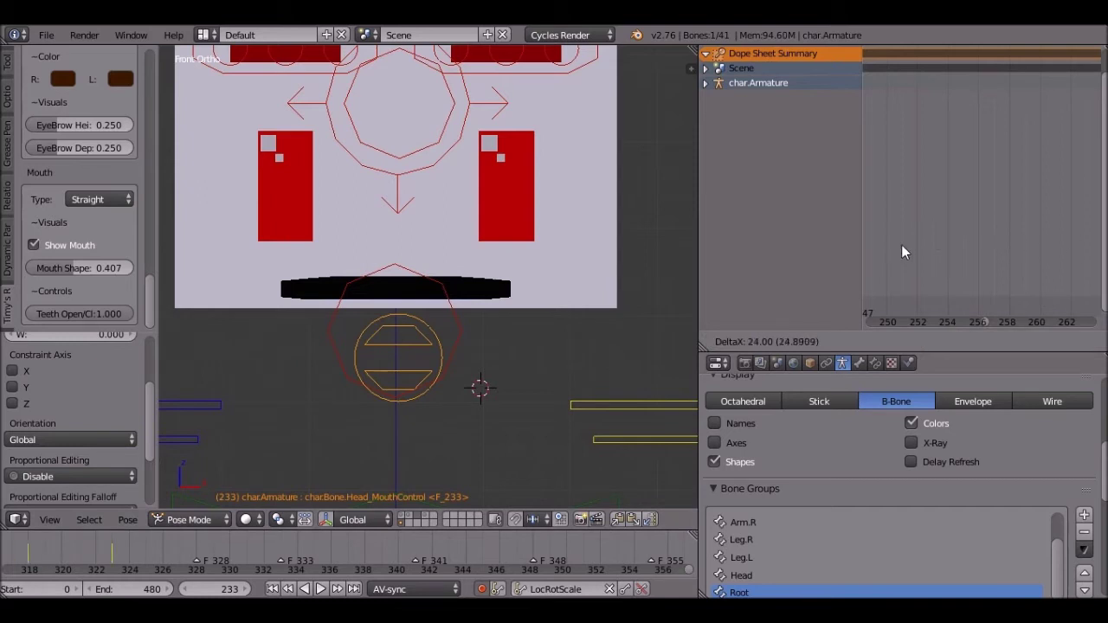
pyautogui.click(946, 247)
pyautogui.hotkey('shift', 'd')
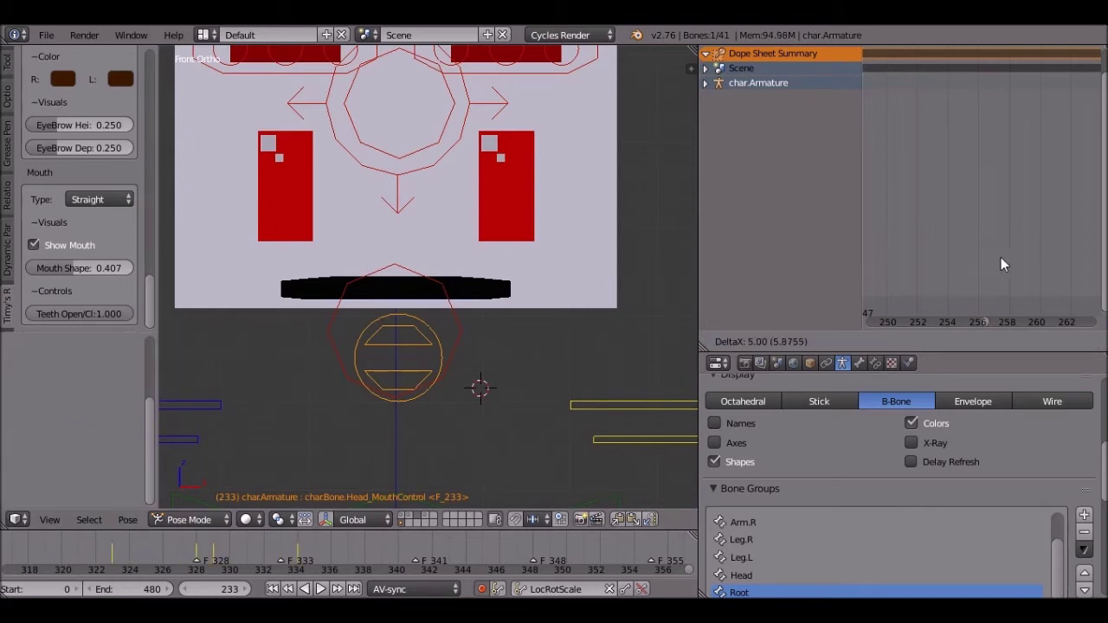
pyautogui.click(1001, 263)
# - Retime the mouth keyframe at frame 334 onto marker F_333
pyautogui.moveTo(999, 213); pyautogui.dragTo(1044, 260, button='middle')
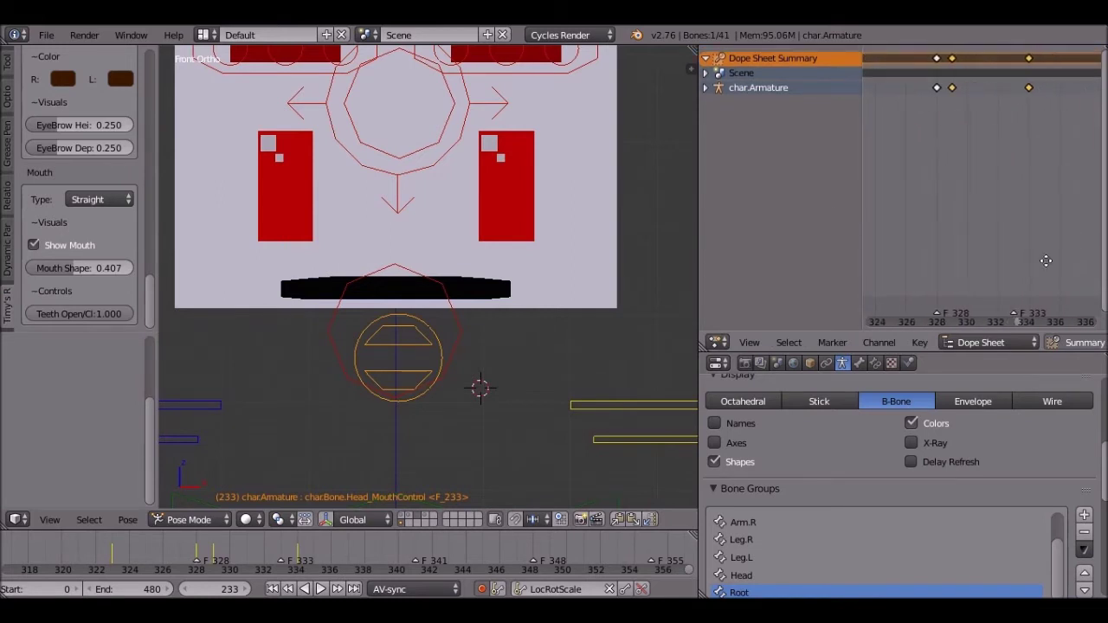
pyautogui.rightClick(1030, 86)
pyautogui.press('g')
pyautogui.click(1029, 101)
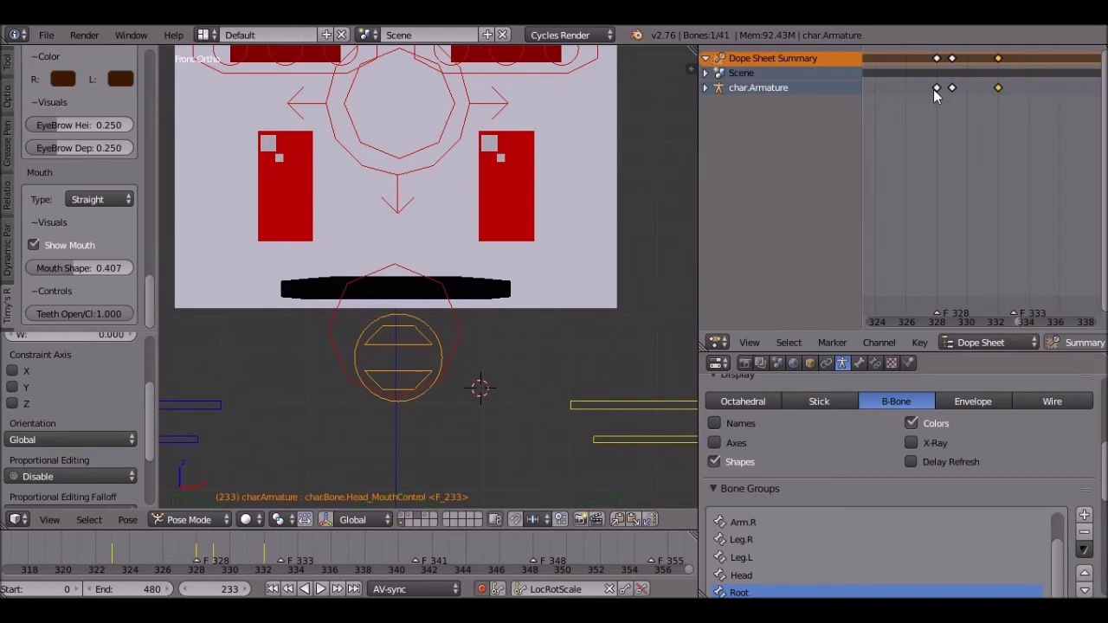
pyautogui.press('g')
pyautogui.click(1016, 92)
# - Duplicate the mouth keyframe pair further along, ending the copies on markers F_341, F_348 and F_355
pyautogui.moveTo(1016, 92); pyautogui.dragTo(1107, 92, button='middle')
pyautogui.moveTo(1012, 108); pyautogui.dragTo(1083, 137, button='middle')
pyautogui.hotkey('shift', 'd')
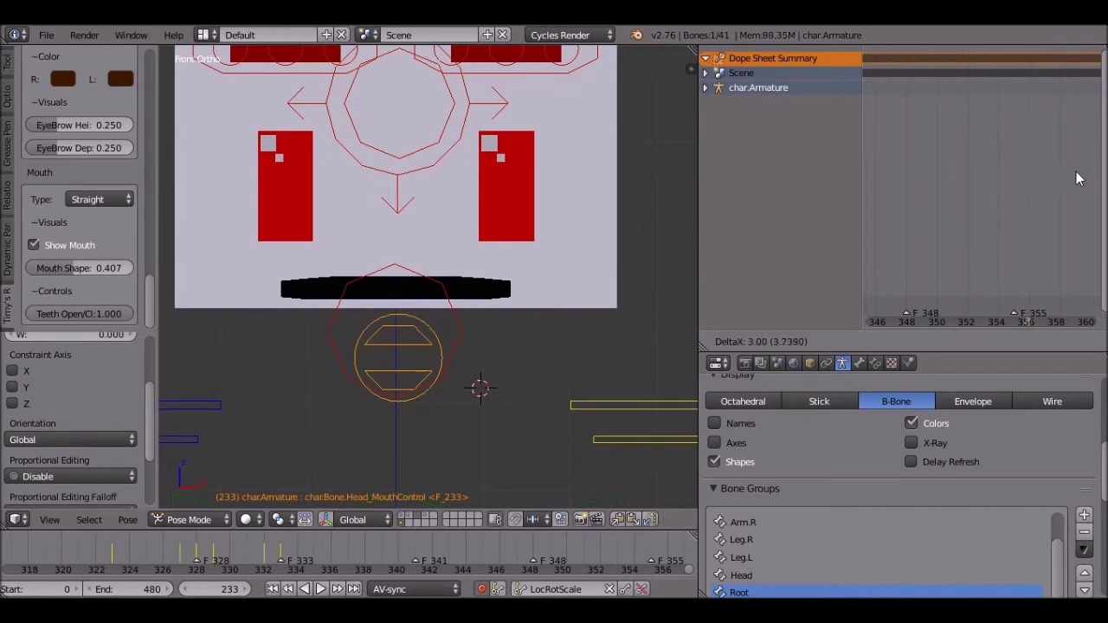
pyautogui.click(925, 172)
pyautogui.moveTo(925, 171); pyautogui.dragTo(872, 173, button='middle')
pyautogui.hotkey('shift', 'd')
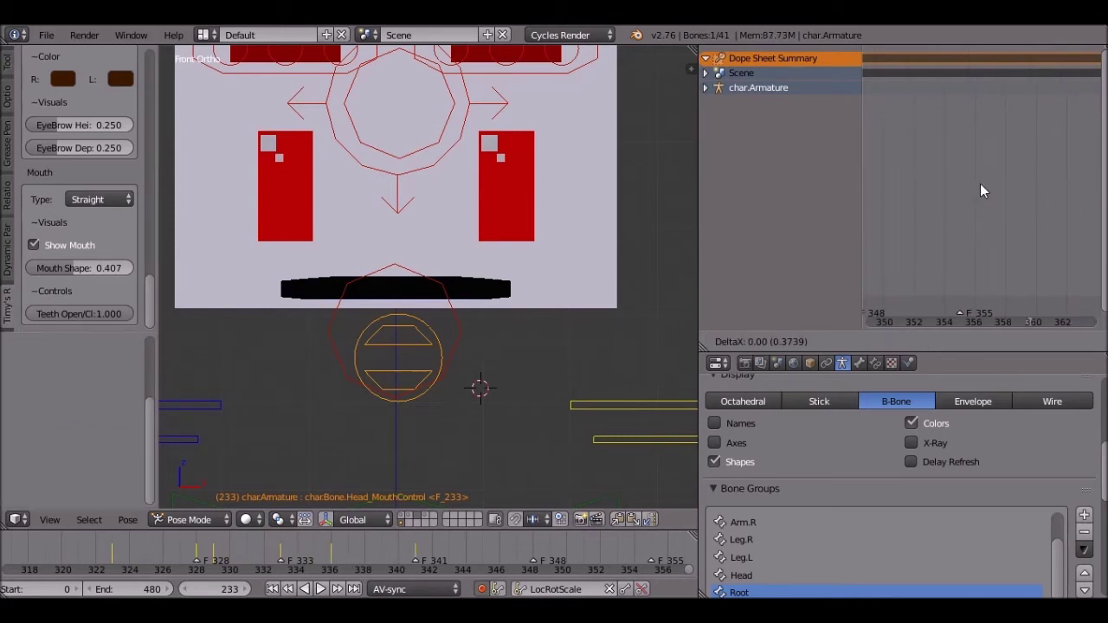
pyautogui.keyDown('ctrl'); pyautogui.hscroll(2, 996, 195); pyautogui.keyUp('ctrl')
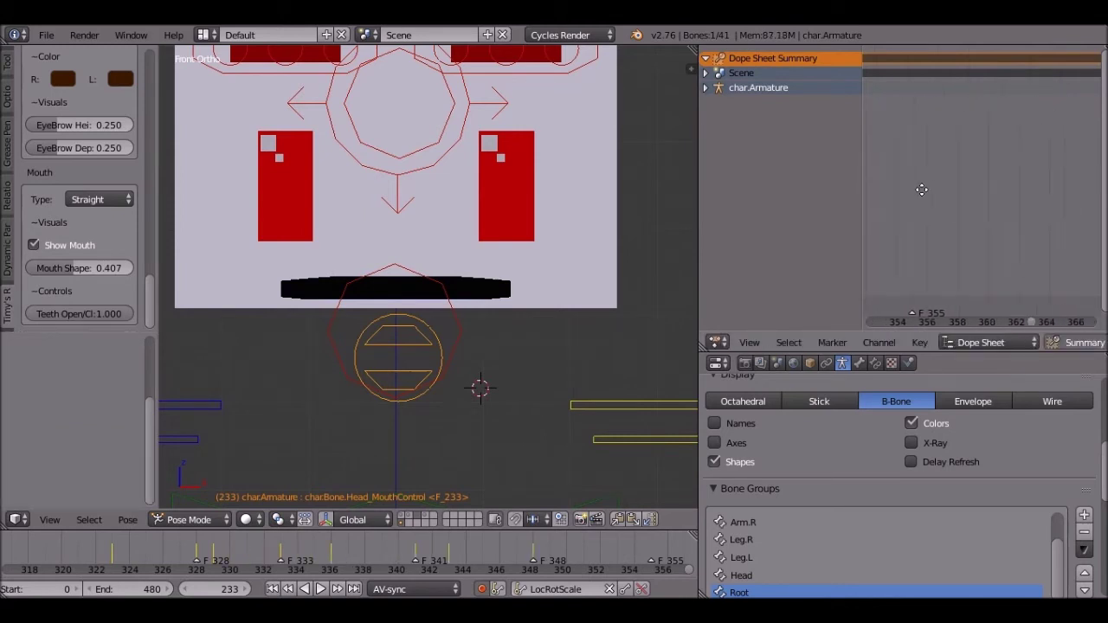
pyautogui.click(1043, 206)
# - Play back the lip-sync from frame 233 past marker F_424 to check the duplicated mouth keyframes
pyautogui.moveTo(541, 563); pyautogui.dragTo(248, 569, button='middle')
pyautogui.scroll(-3, 181, 534)
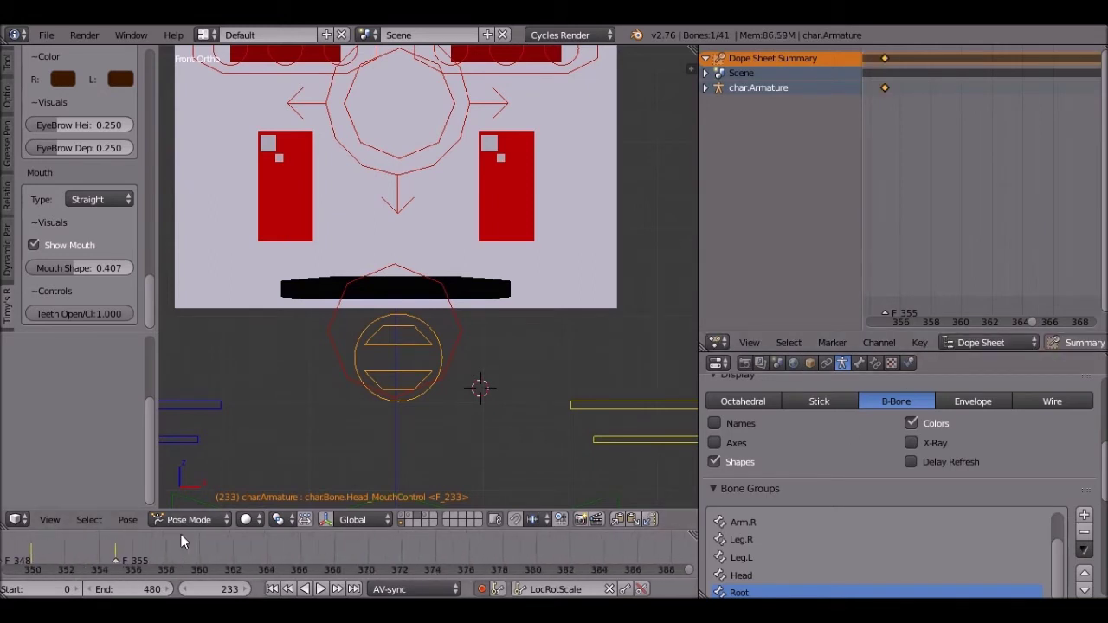
pyautogui.scroll(-10, 375, 546)
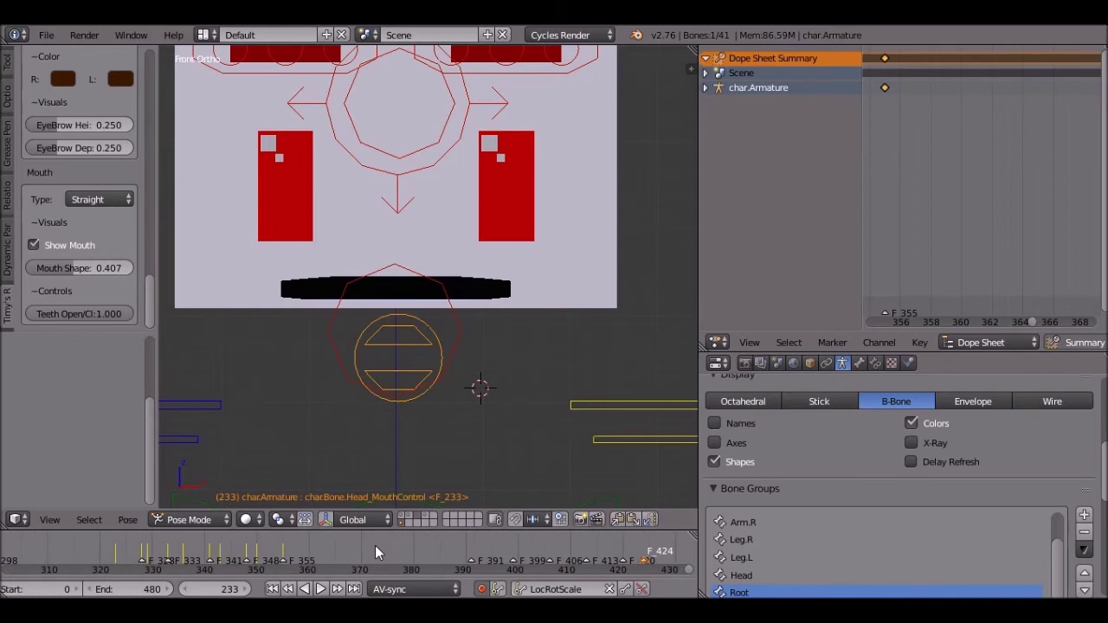
pyautogui.keyDown('ctrl'); pyautogui.hscroll(-8, 353, 544); pyautogui.keyUp('ctrl')
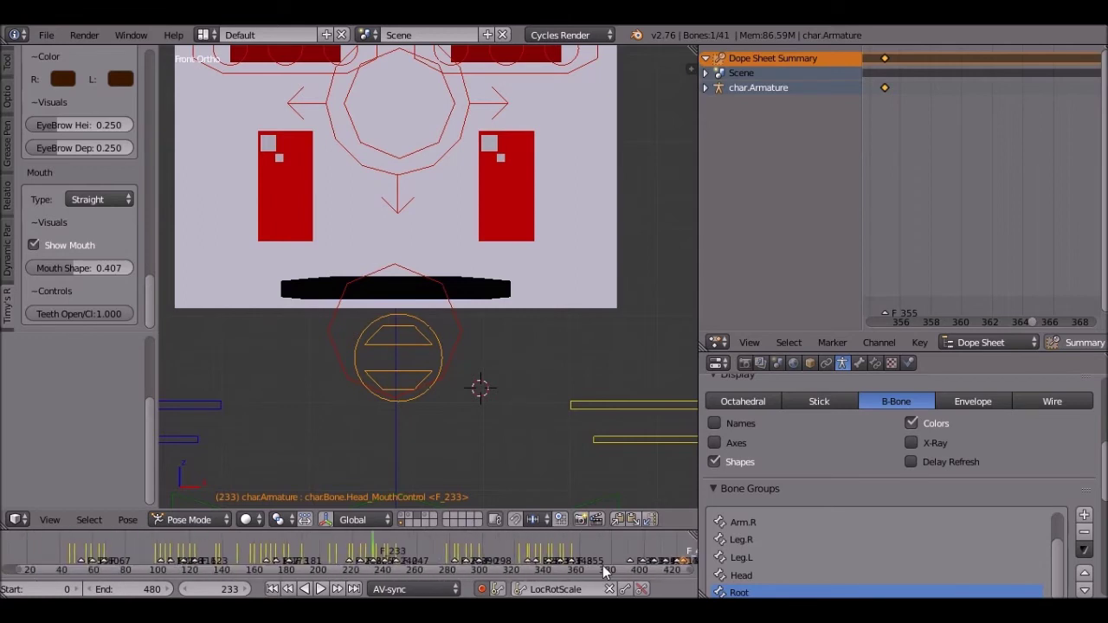
pyautogui.click(321, 589)
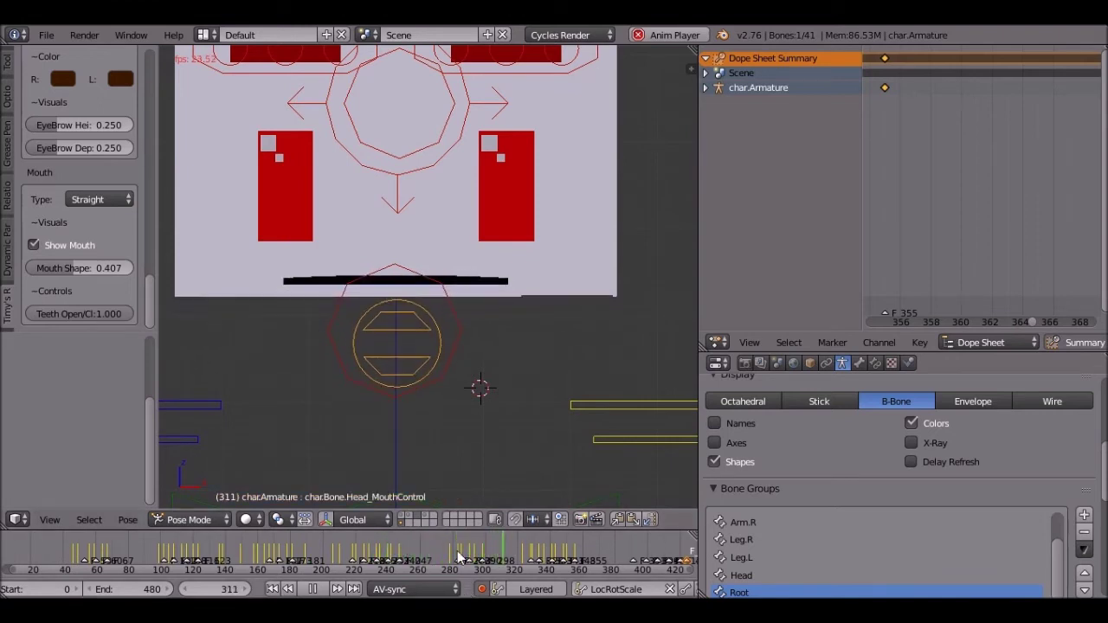
pyautogui.scroll(1, 466, 548)
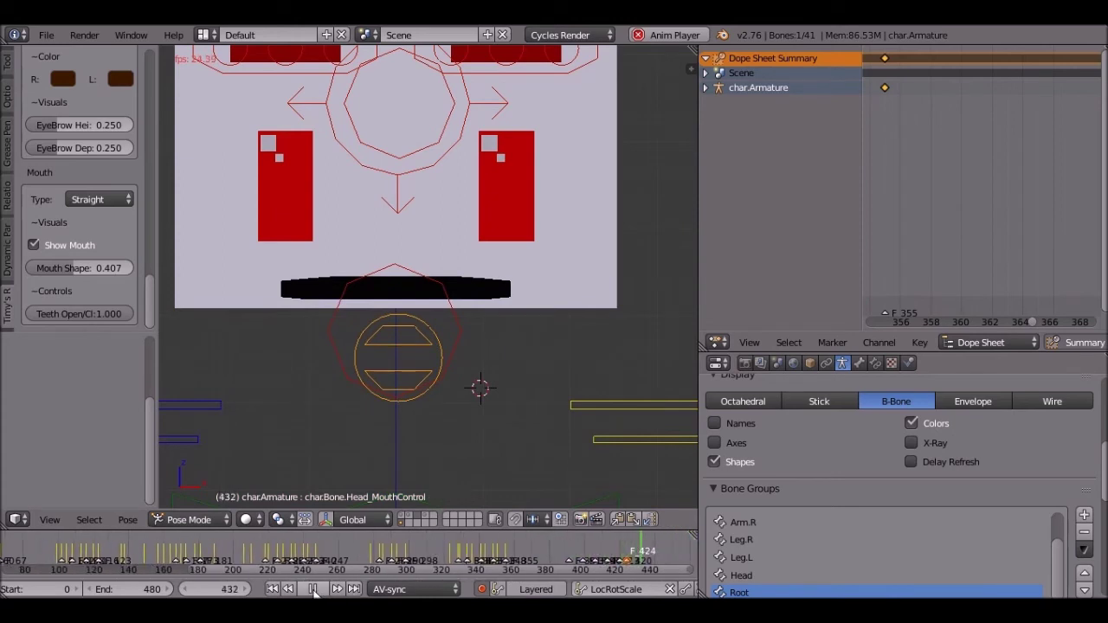
pyautogui.click(313, 588)
# - Play back the mouth animation from about frame 110 and review the section around markers F_218 to F_247
pyautogui.scroll(-7, 317, 567)
pyautogui.moveTo(316, 567); pyautogui.dragTo(507, 571, button='middle')
pyautogui.scroll(14, 386, 559)
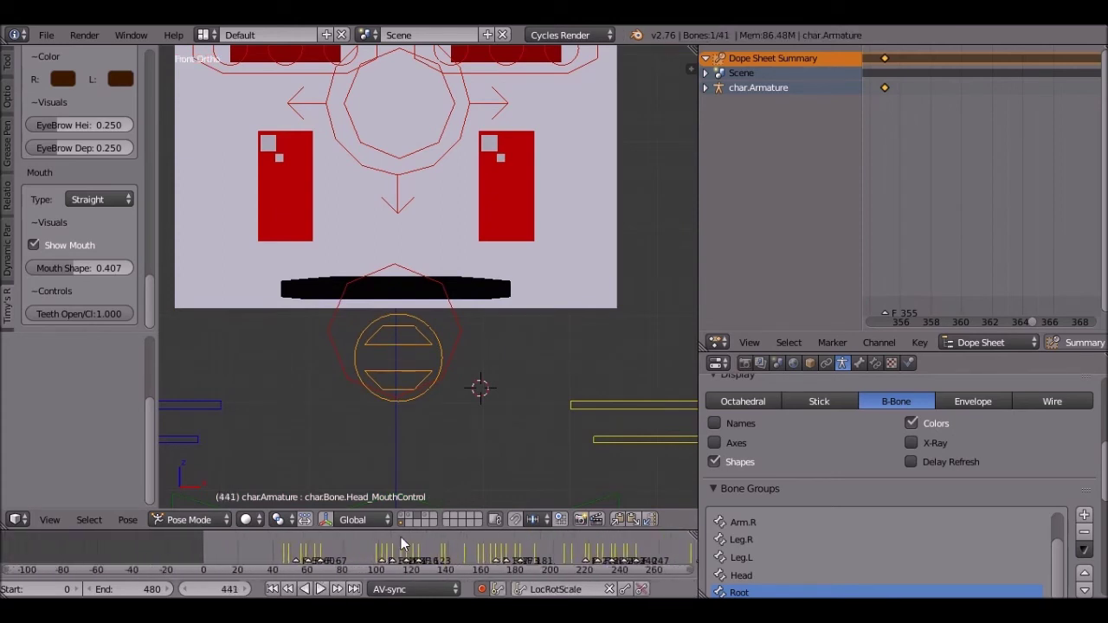
pyautogui.scroll(6, 399, 539)
pyautogui.moveTo(399, 539); pyautogui.dragTo(123, 550, button='middle')
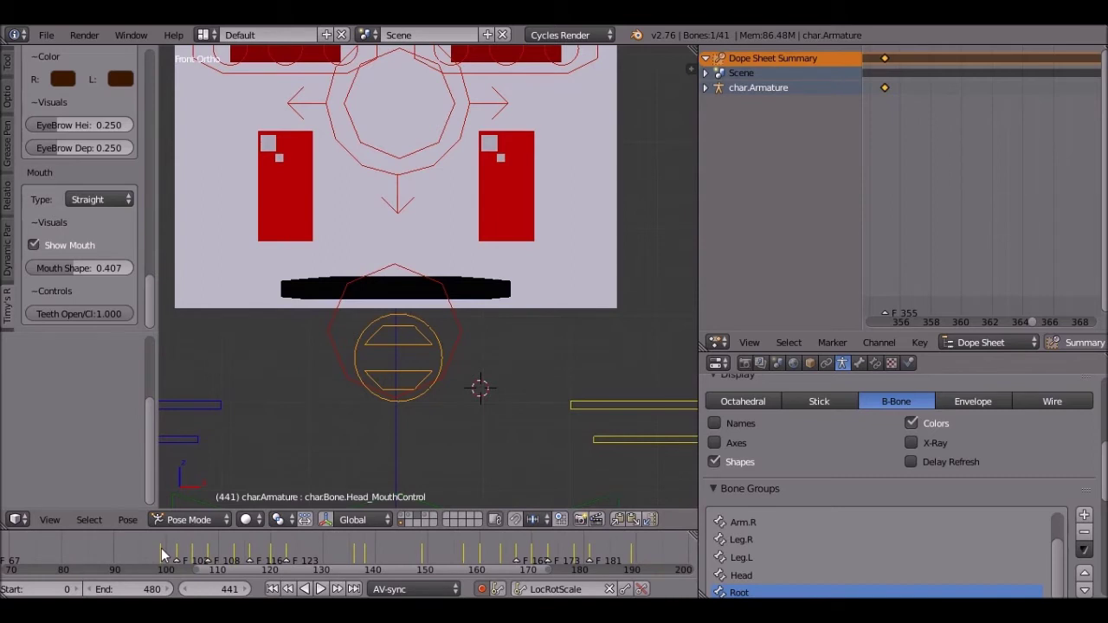
pyautogui.moveTo(164, 553); pyautogui.dragTo(218, 556)
pyautogui.click(322, 588)
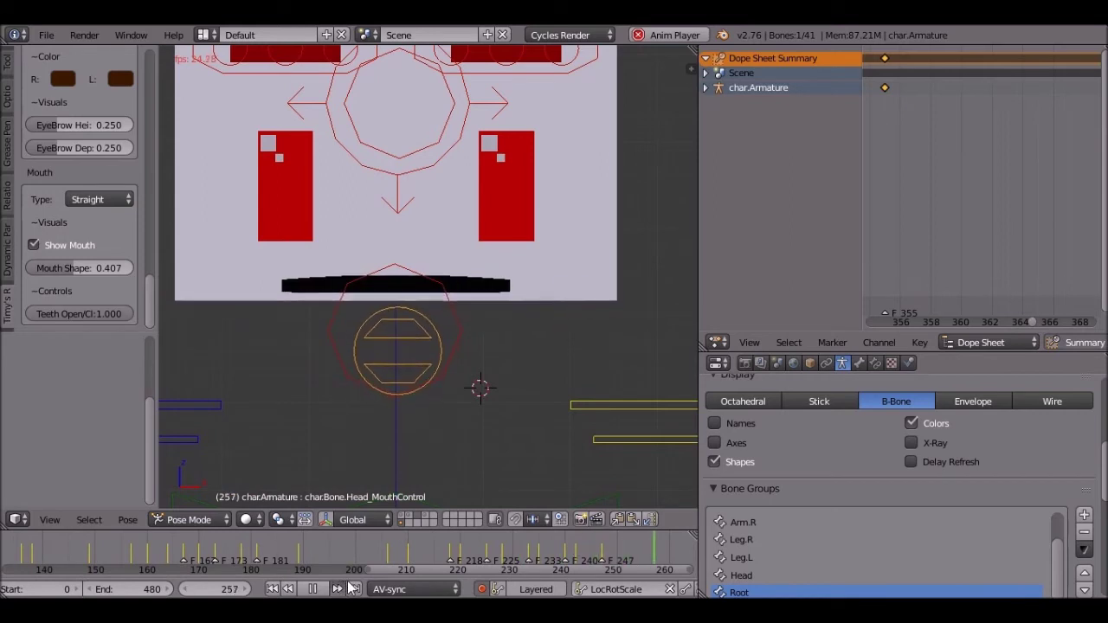
pyautogui.hotkey('alt', 'a')
pyautogui.click(321, 589)
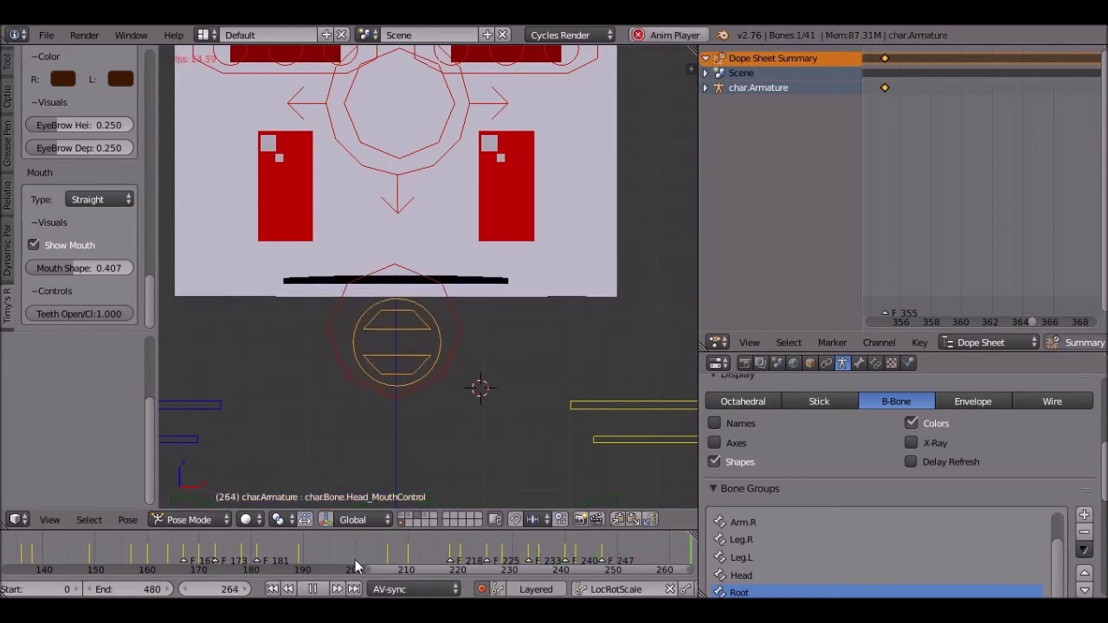
pyautogui.click(326, 589)
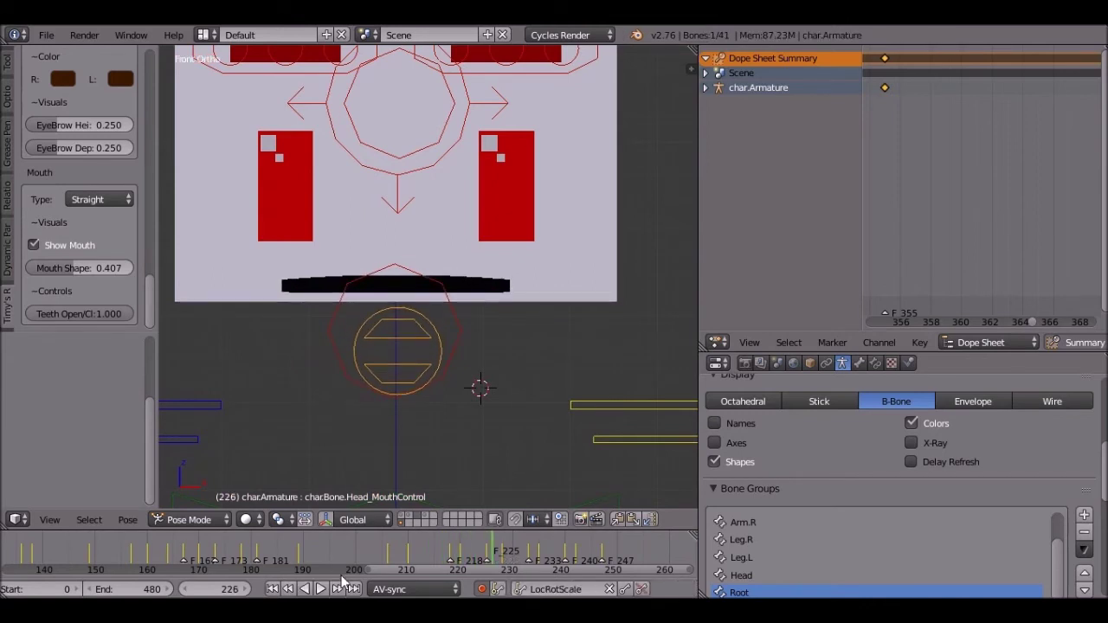
# - Move the mouth control down and slightly left at frame 218 to make the open mouth taller and narrower
pyautogui.click(459, 552)
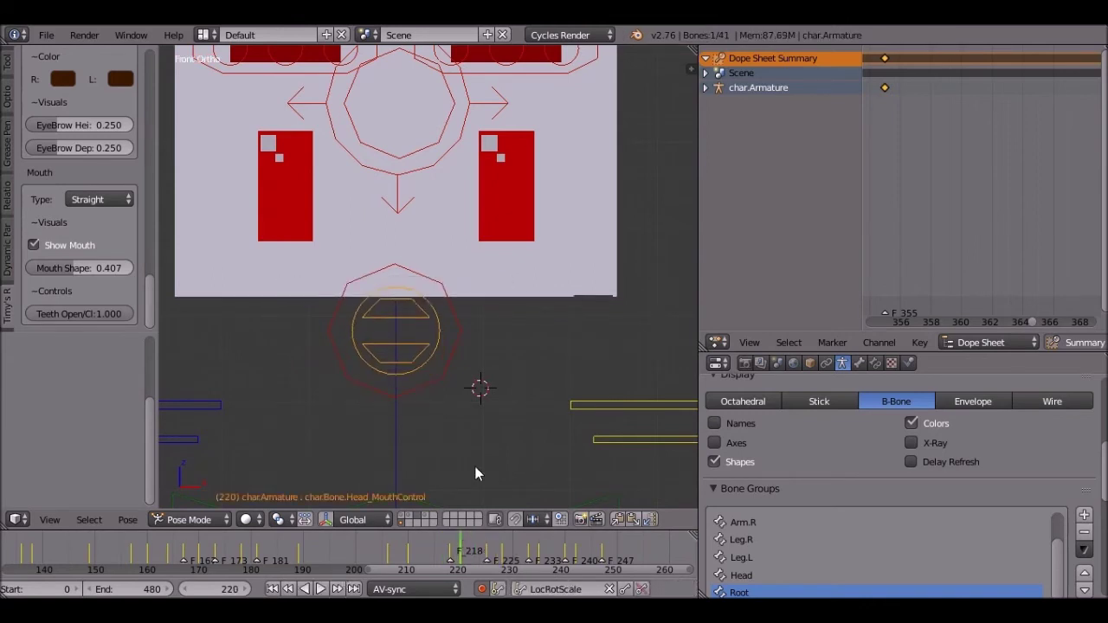
pyautogui.press('Left')
pyautogui.press('Left')
pyautogui.press('g')
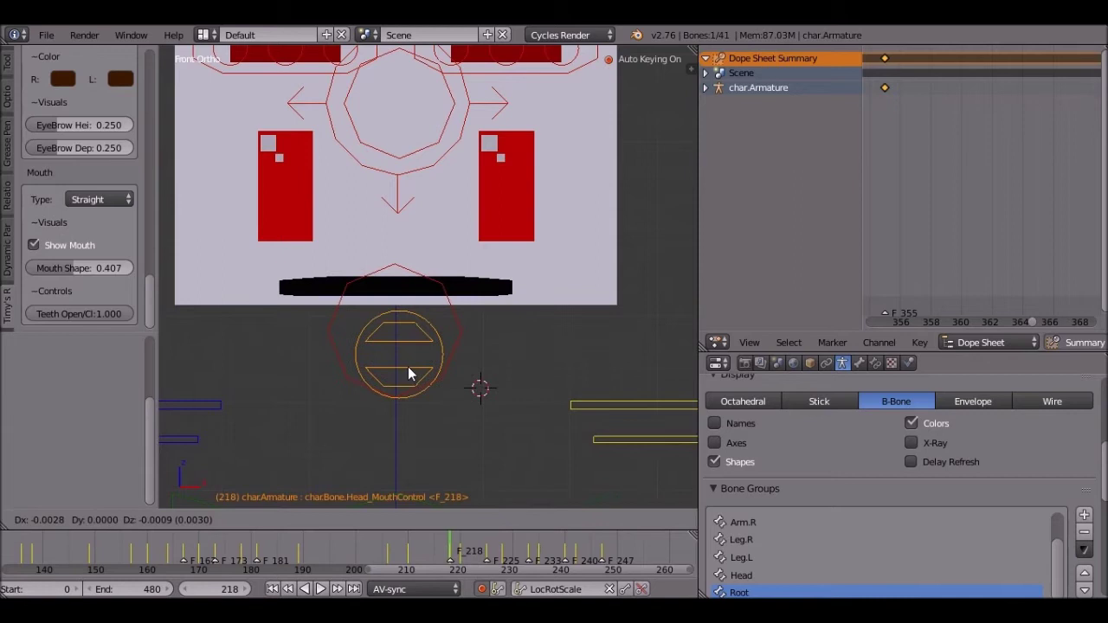
pyautogui.click(444, 386)
pyautogui.scroll(4, 444, 385)
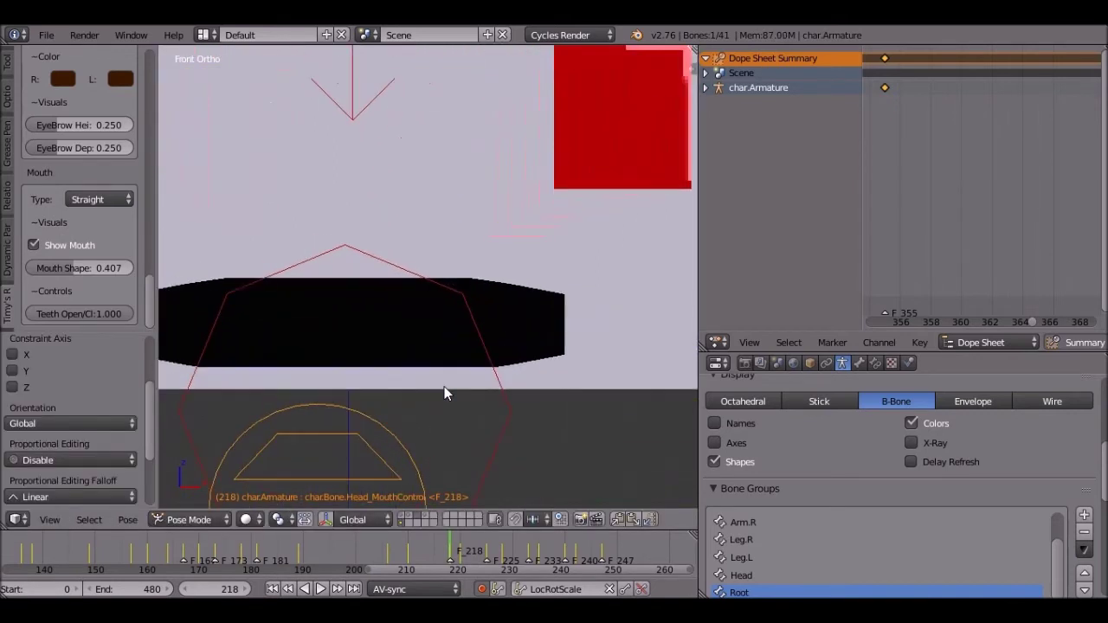
pyautogui.scroll(-3, 444, 386)
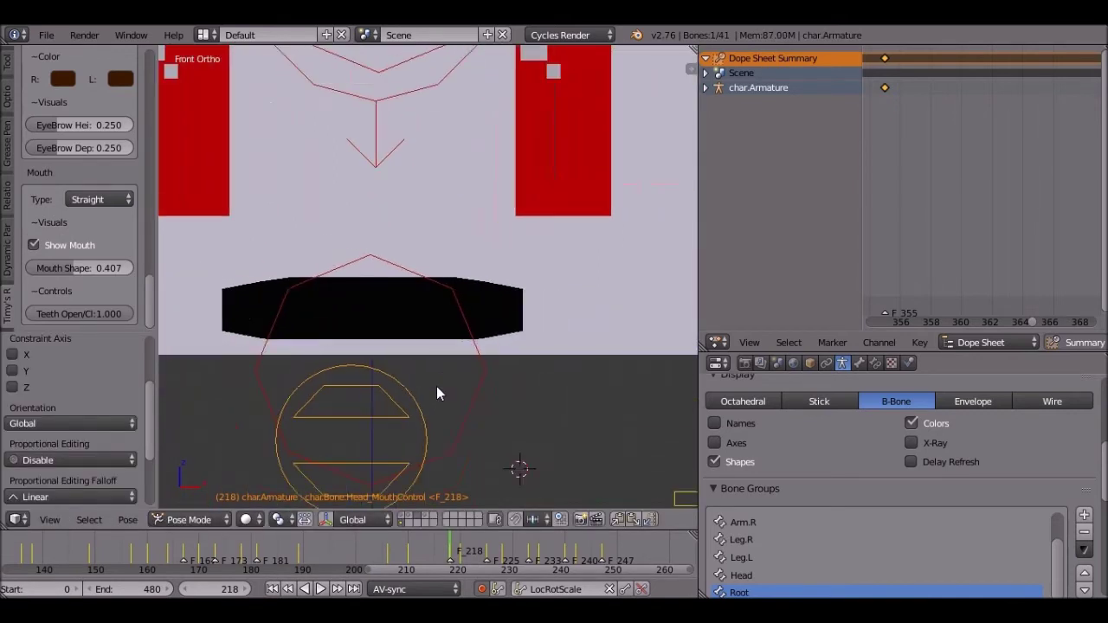
# - Move the mouth control slightly down and left at marker F_225 to open the mouth a little more
pyautogui.press('Right')
pyautogui.press('Right')
pyautogui.press('Up')
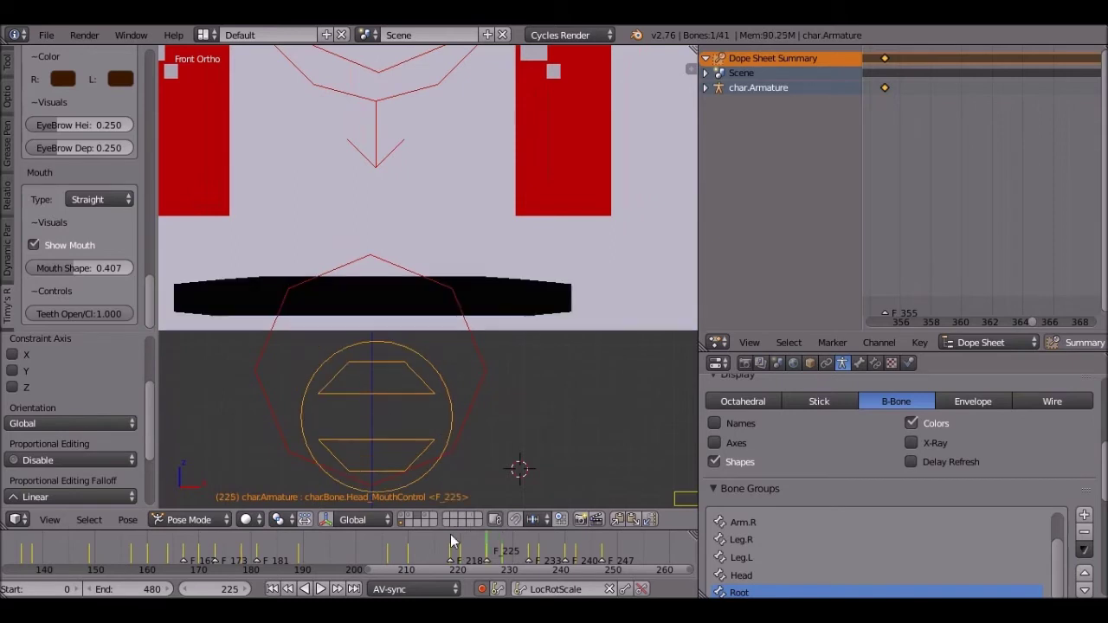
pyautogui.press('g')
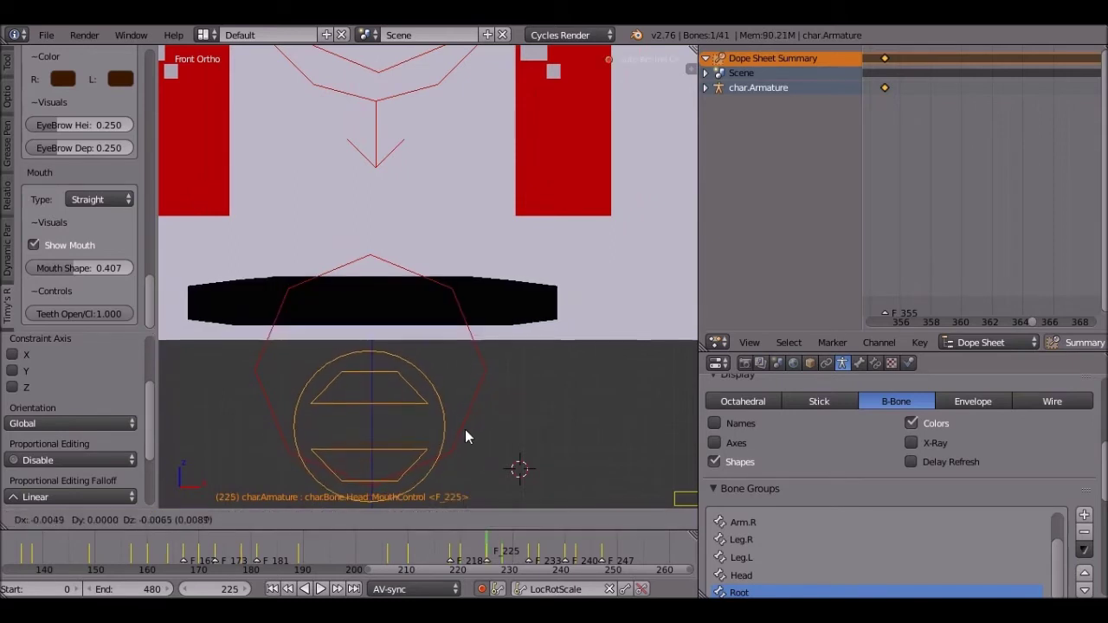
pyautogui.click(456, 440)
# - Move the mouth control left and slightly down at marker F_233 for a small rounded mouth, and play back the result
pyautogui.press('Up')
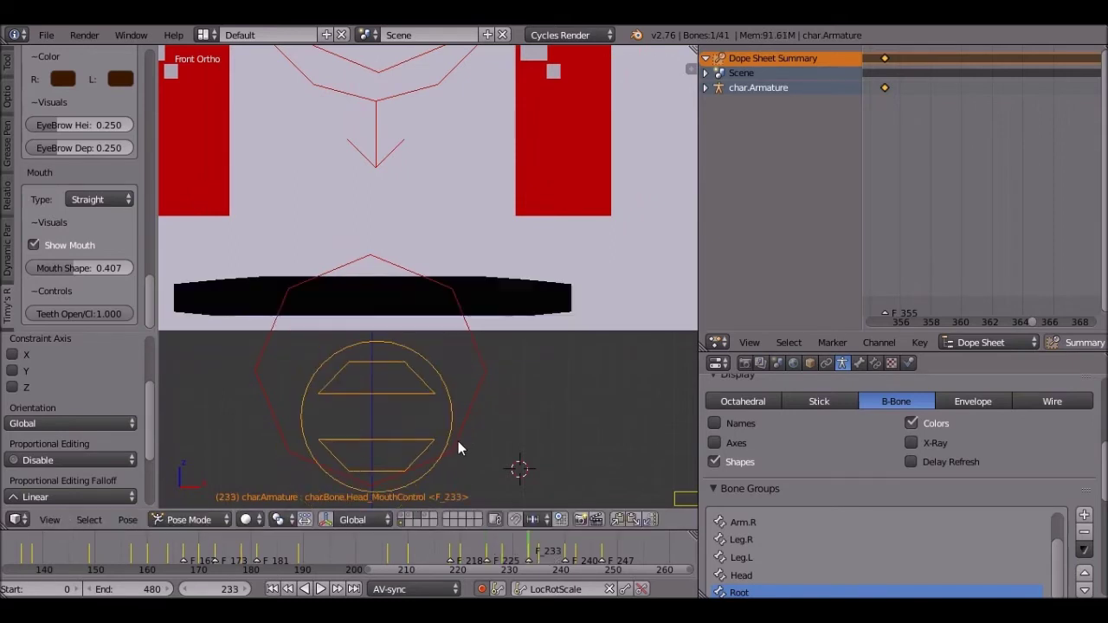
pyautogui.press('g')
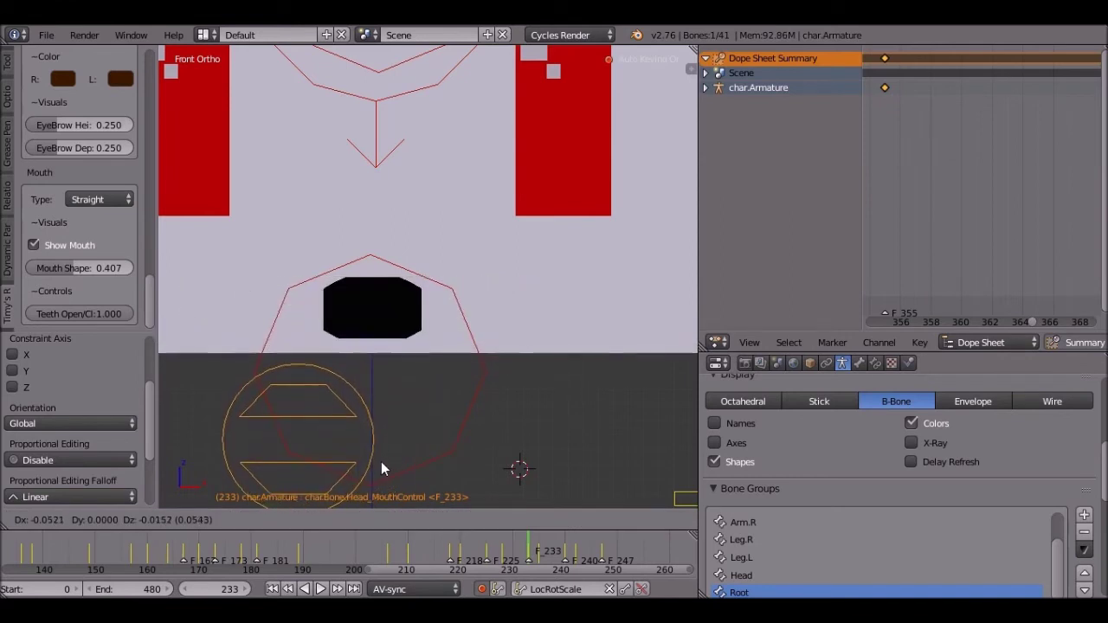
pyautogui.click(379, 461)
pyautogui.hotkey('shift', 'alt', 'a')
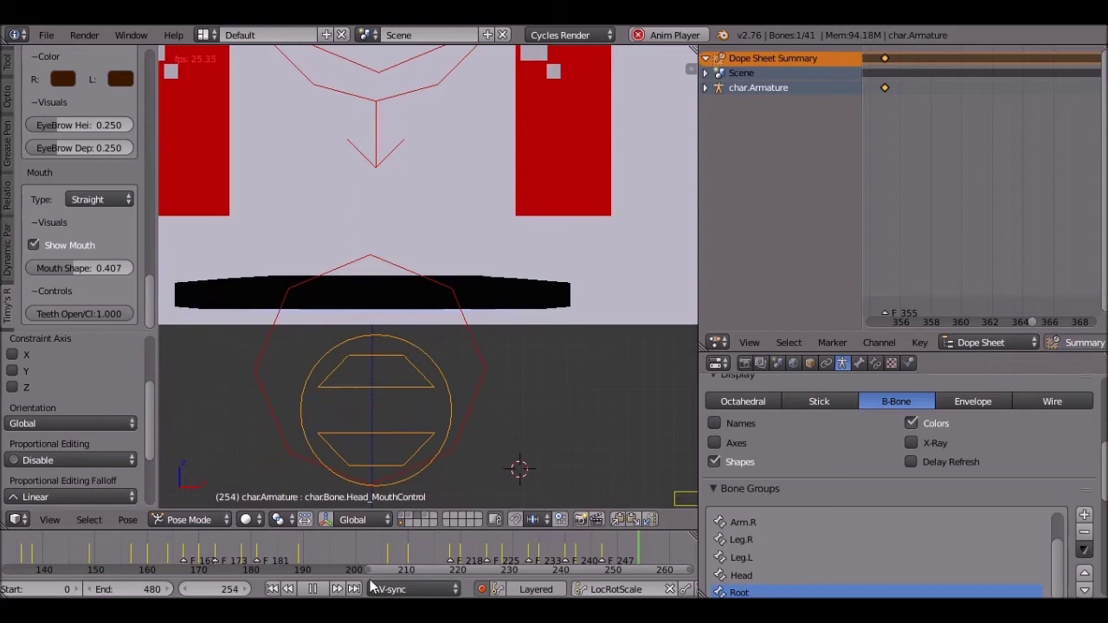
pyautogui.click(314, 589)
# - Shift the mouth control to the left at frame 235 to narrow the mouth pose
pyautogui.moveTo(485, 561); pyautogui.dragTo(538, 552)
pyautogui.press('g')
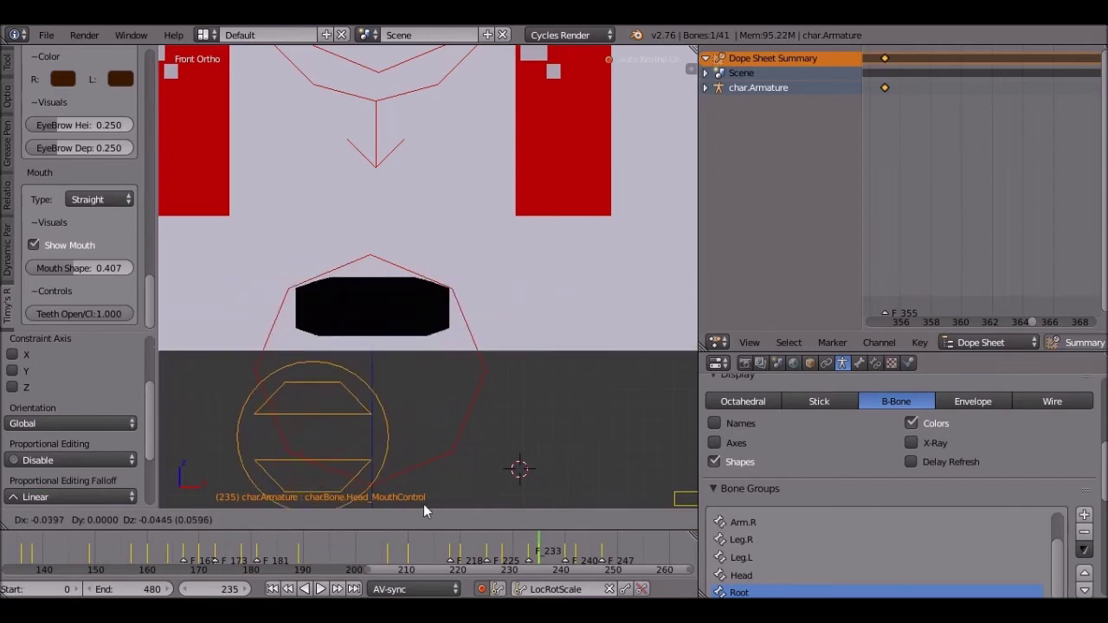
pyautogui.click(415, 424)
# - Play back the lip-sync repeatedly from around frame 214 to examine the mouth poses through marker F_240
pyautogui.click(429, 555)
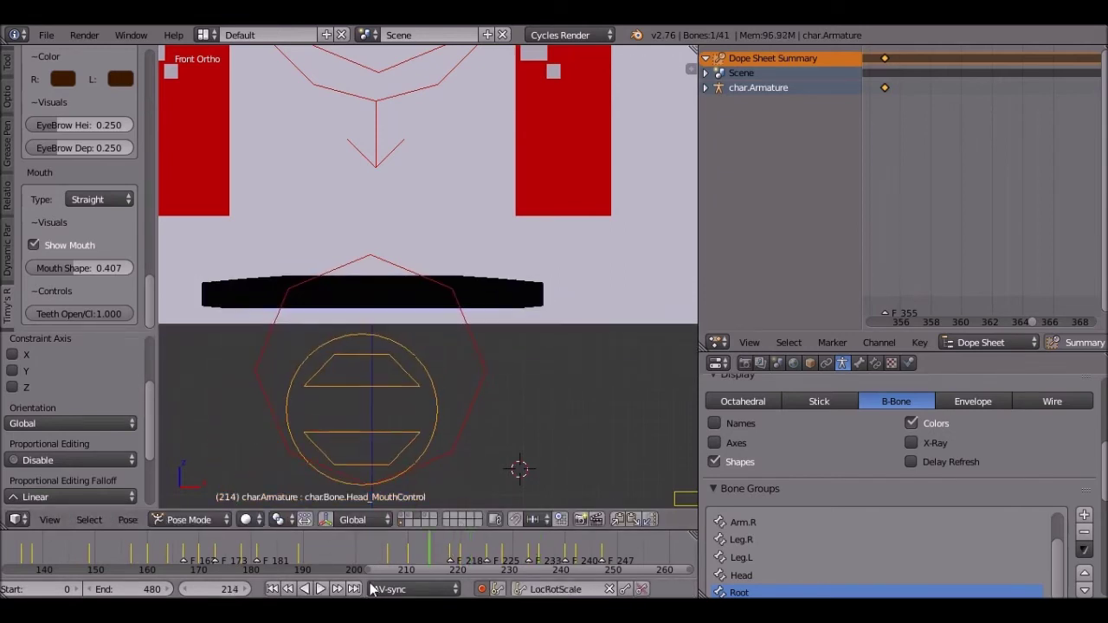
pyautogui.click(320, 588)
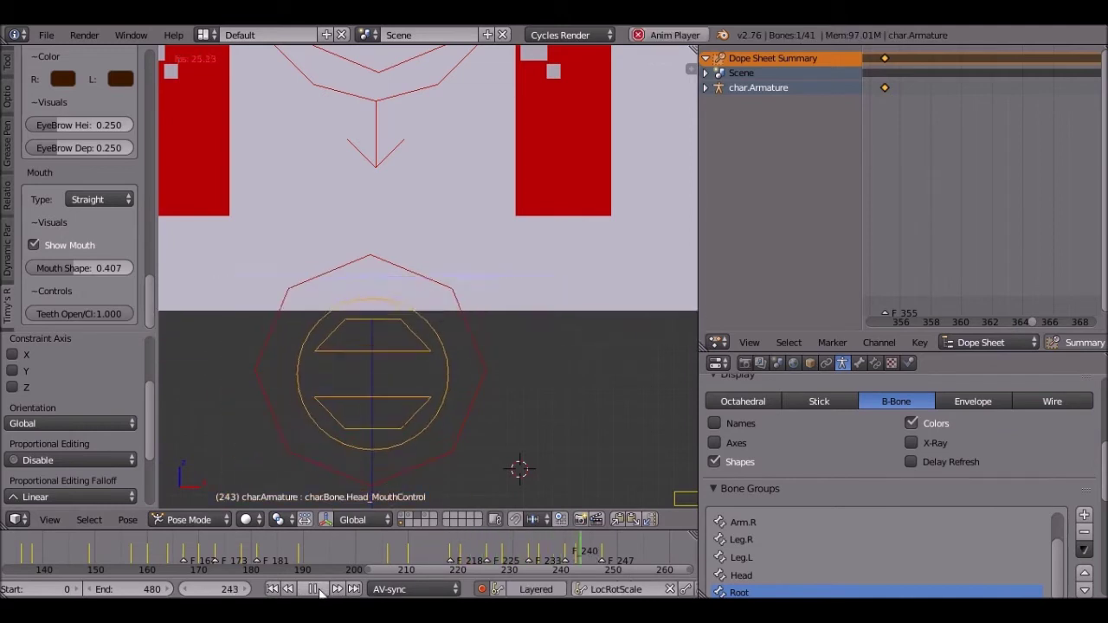
pyautogui.click(315, 588)
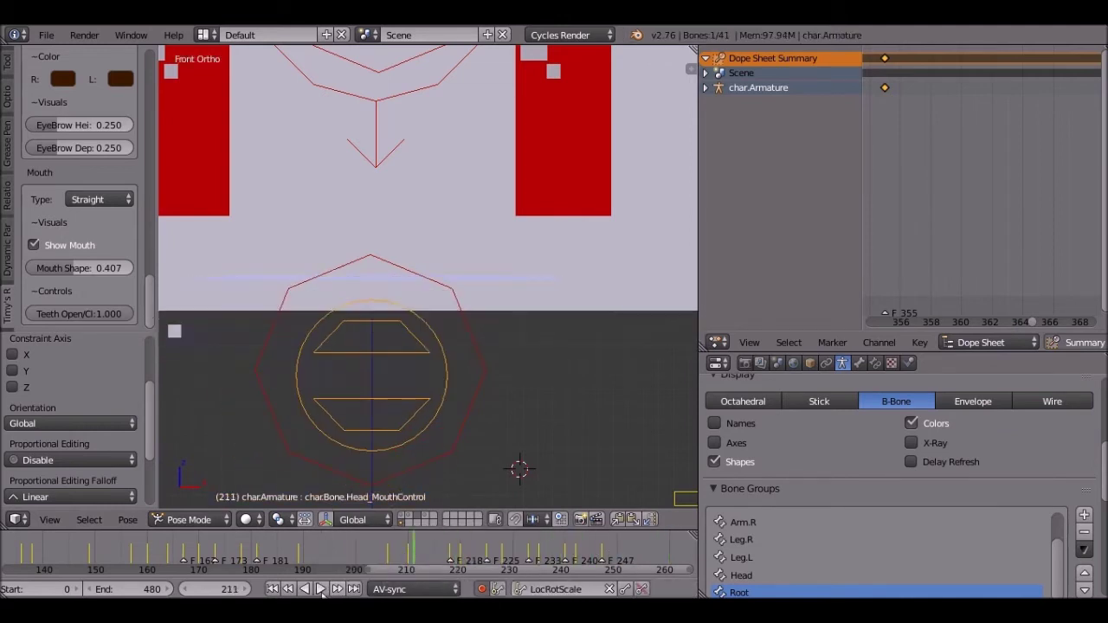
pyautogui.click(321, 589)
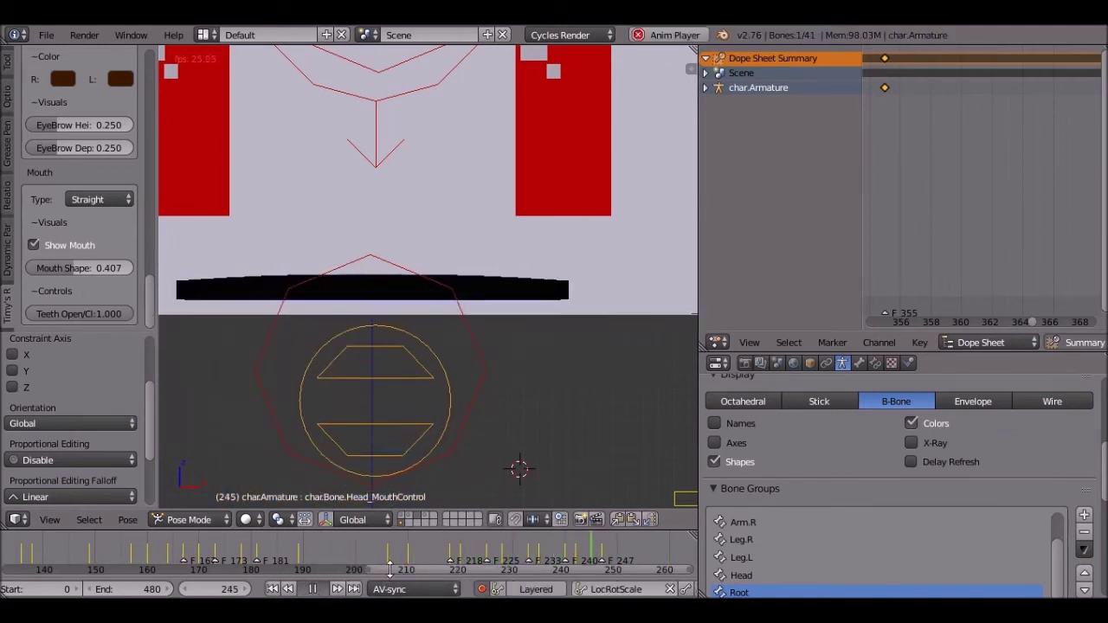
pyautogui.click(318, 588)
pyautogui.hotkey('alt', 'a')
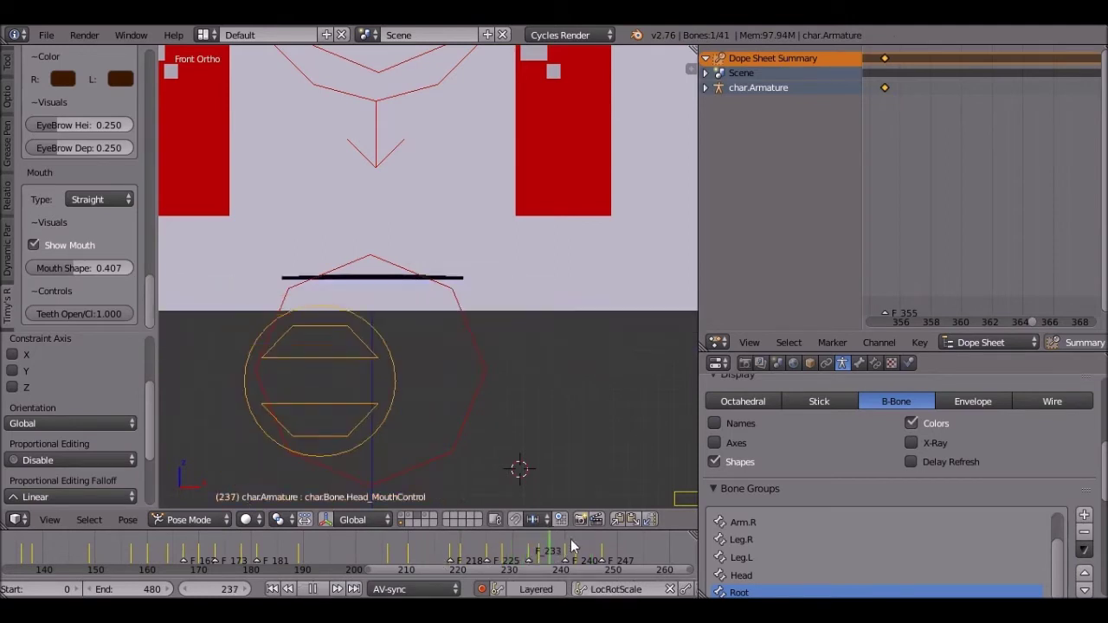
pyautogui.hotkey('alt', 'a')
# - Move the mouth control up by about 0.03 at marker F_240 to close the mouth
pyautogui.press('g')
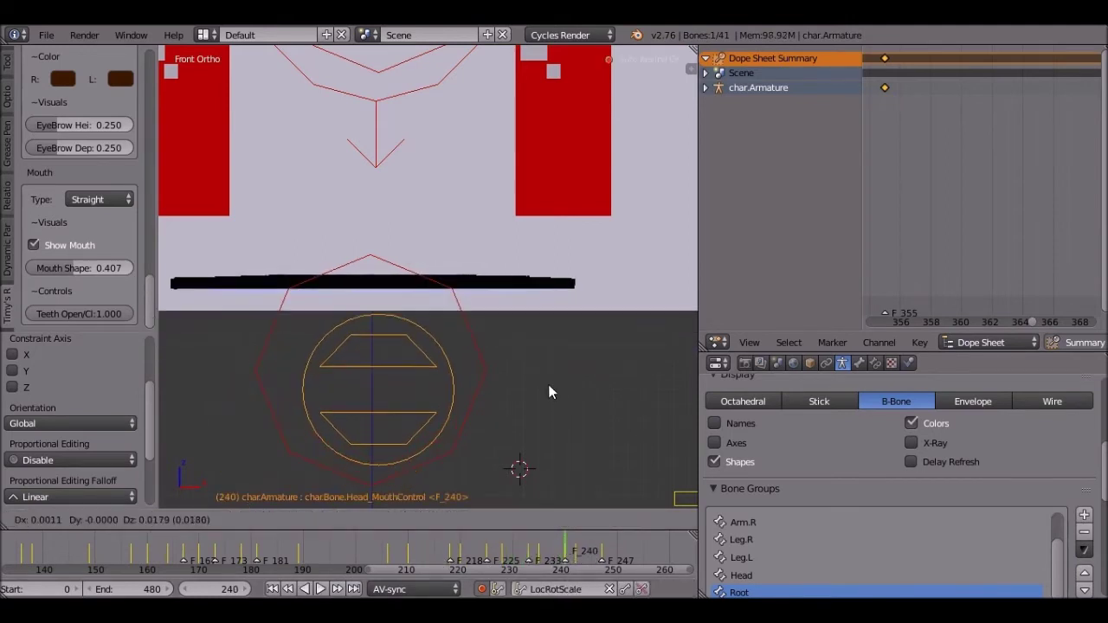
pyautogui.moveTo(549, 392)
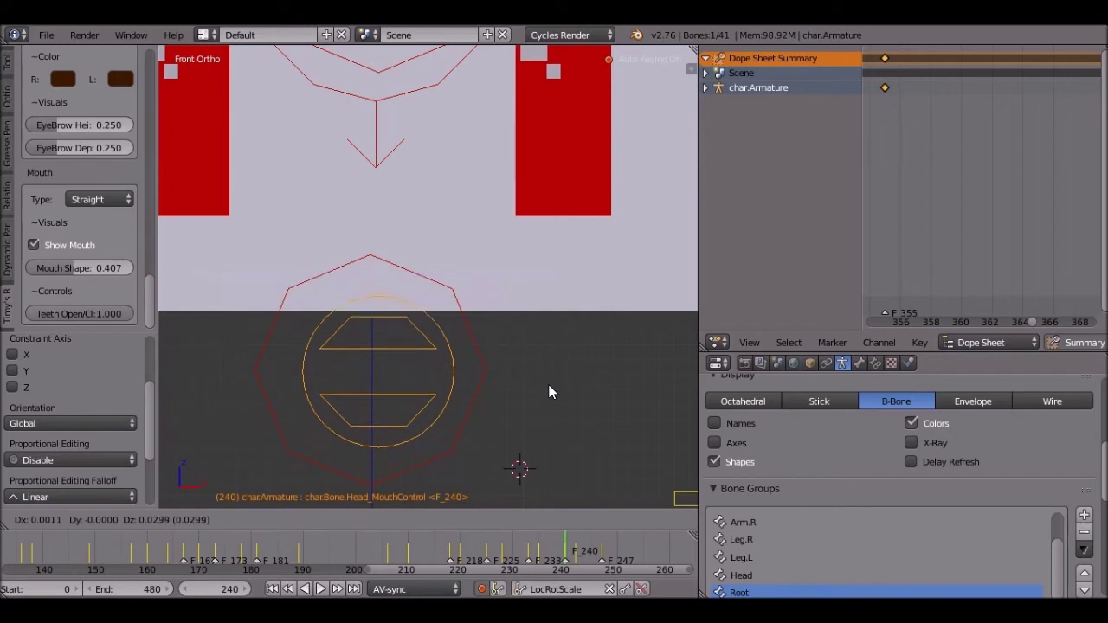
pyautogui.click(549, 385)
# - Move the mouth control left and down at marker F_247 to form a small rounded open mouth
pyautogui.press('Up')
pyautogui.press('Up')
pyautogui.press('g')
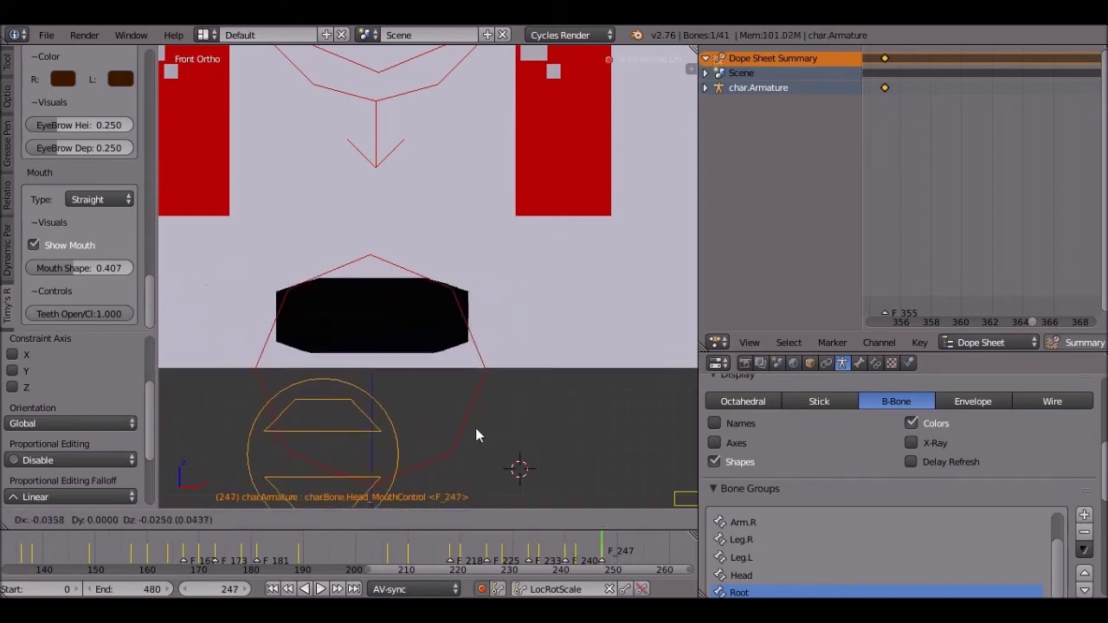
pyautogui.moveTo(466, 437)
pyautogui.moveTo(578, 542); pyautogui.dragTo(557, 543, button='middle')
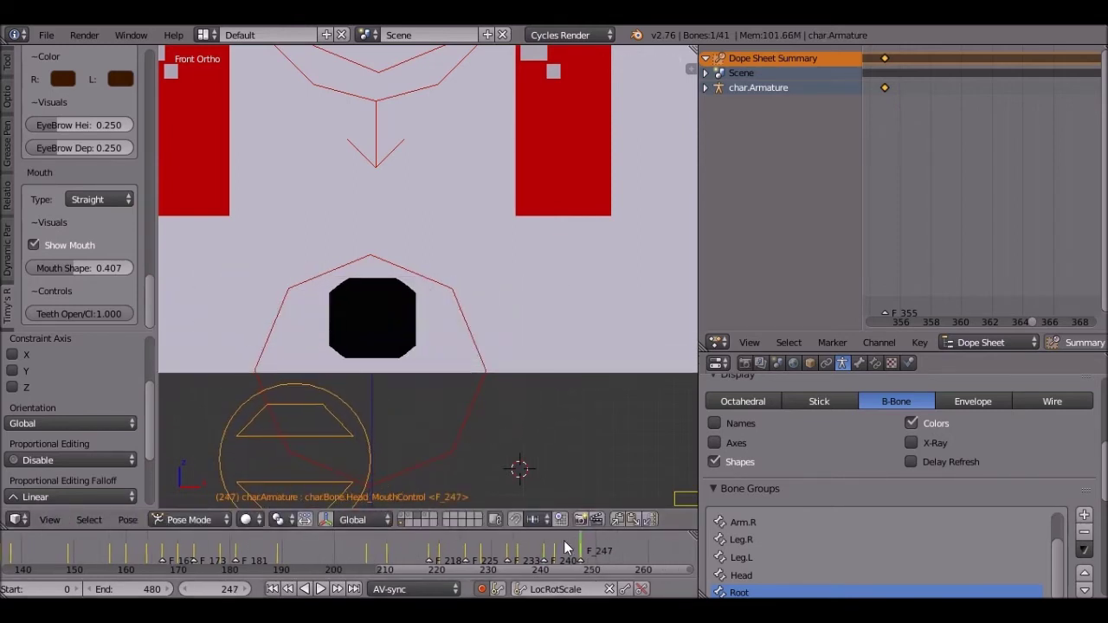
# - Play back from marker F_240, delete the mouth control's keyframe there, and reposition the control slightly to key the closed mouth again
pyautogui.click(540, 546)
pyautogui.hotkey('alt', 'a')
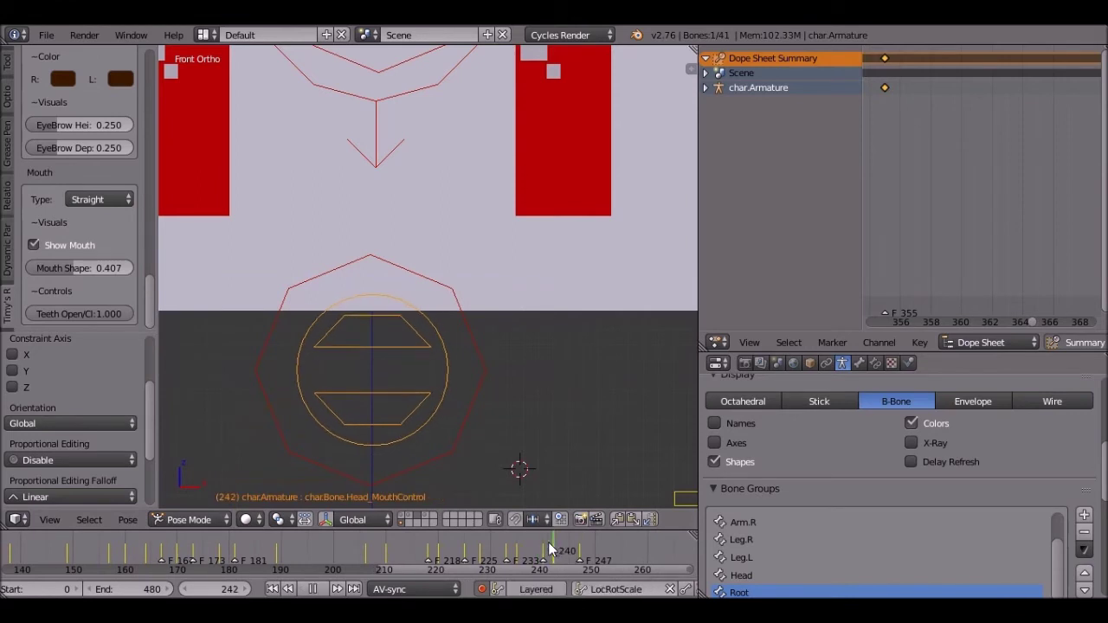
pyautogui.press('Escape')
pyautogui.hotkey('alt', 'i')
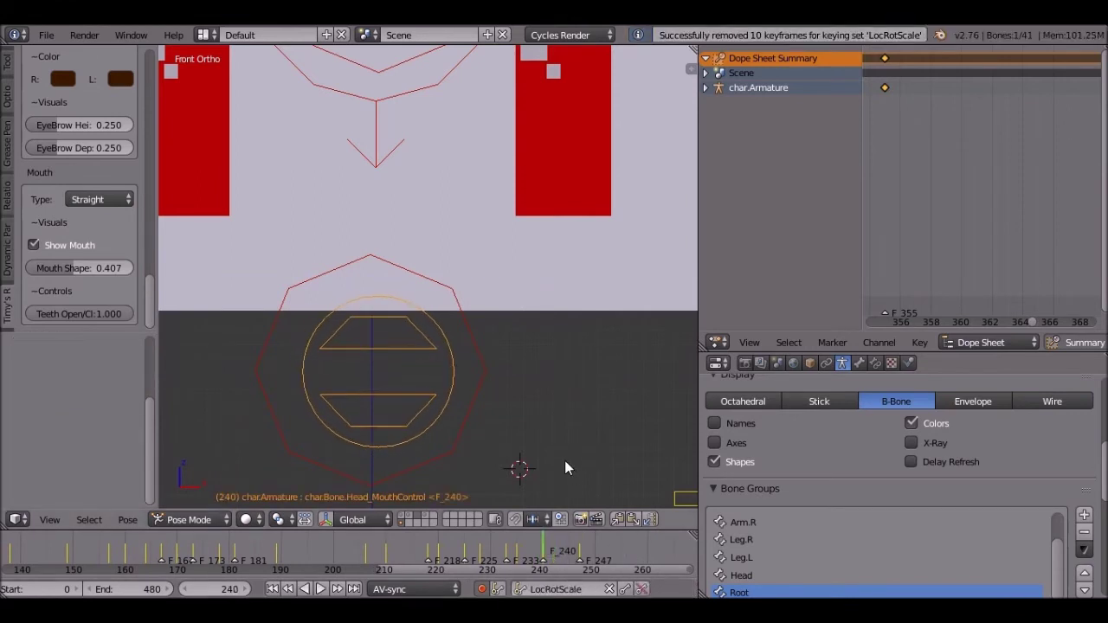
pyautogui.press('g')
pyautogui.click(563, 465)
pyautogui.moveTo(558, 440)
pyautogui.mouseDown(button='middle')
pyautogui.moveTo(561, 414)
pyautogui.moveTo(538, 431)
pyautogui.mouseUp(button='middle')
pyautogui.press('KP_3')
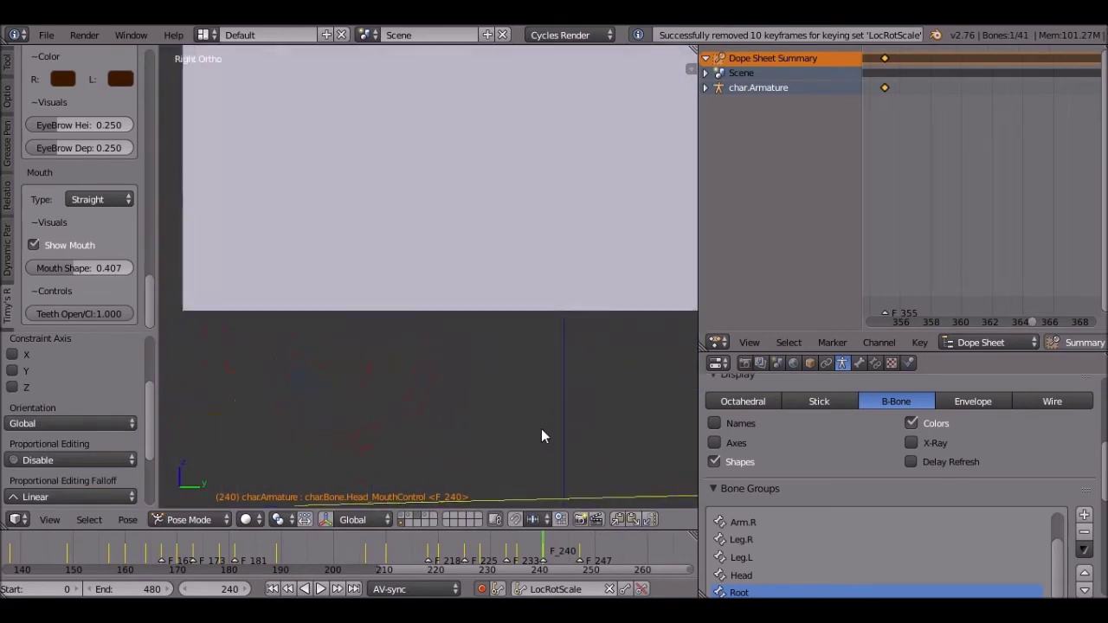
pyautogui.press('KP_1')
# - Play back the following section and move the mouth control left by about 0.02 at frame 278 to narrow the closed mouth
pyautogui.scroll(-1, 562, 525)
pyautogui.scroll(-4, 564, 540)
pyautogui.moveTo(561, 546); pyautogui.dragTo(487, 549, button='middle')
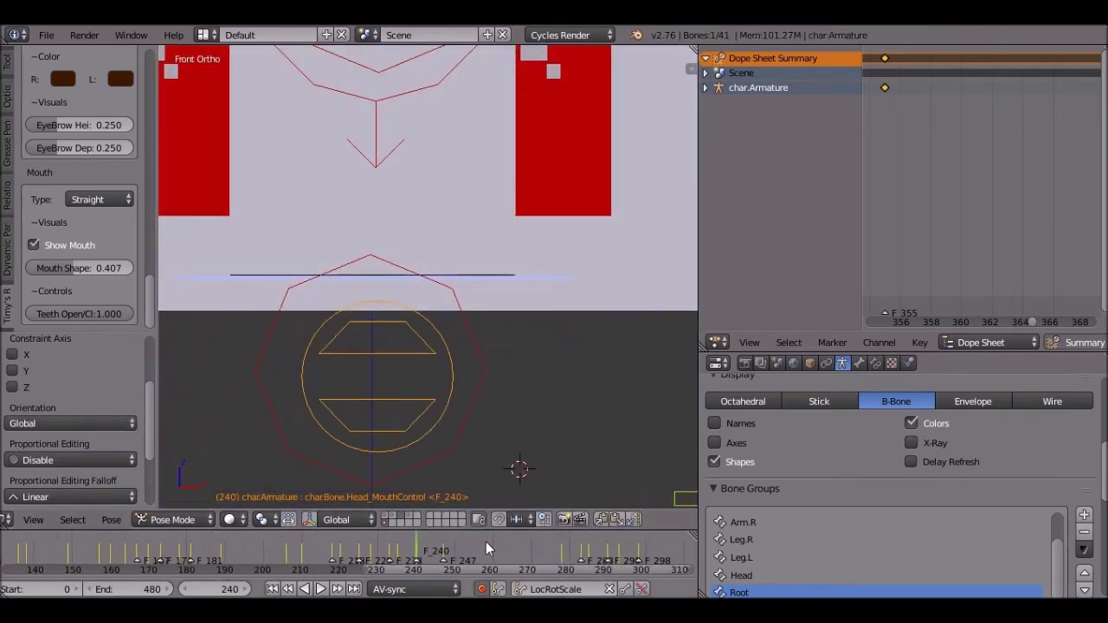
pyautogui.hotkey('alt', 'a')
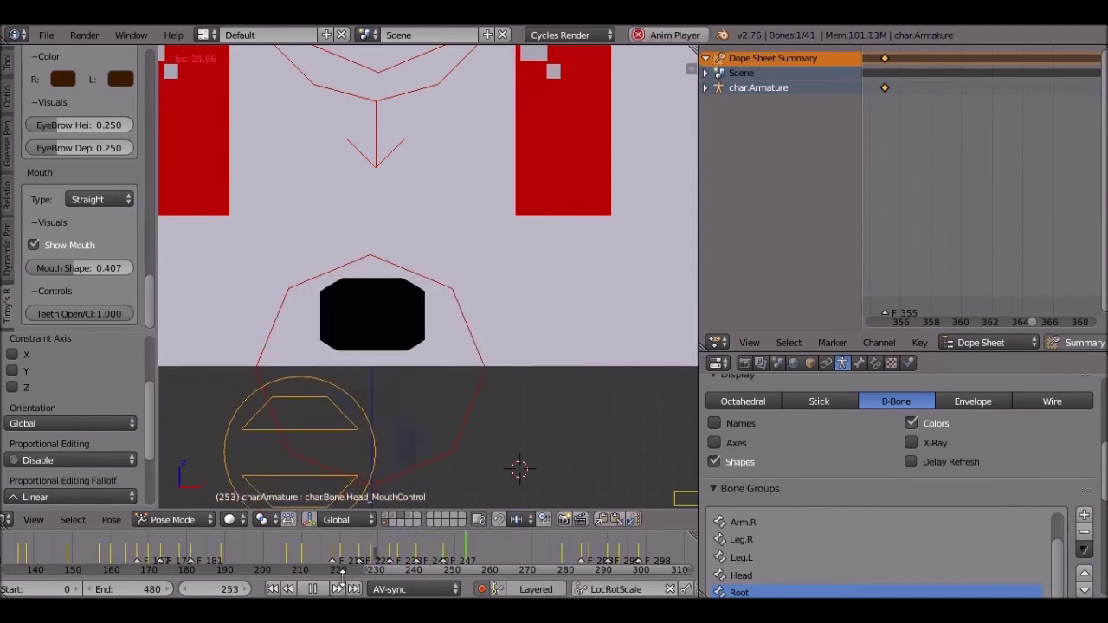
pyautogui.click(322, 593)
pyautogui.moveTo(454, 564); pyautogui.dragTo(563, 554)
pyautogui.press('g')
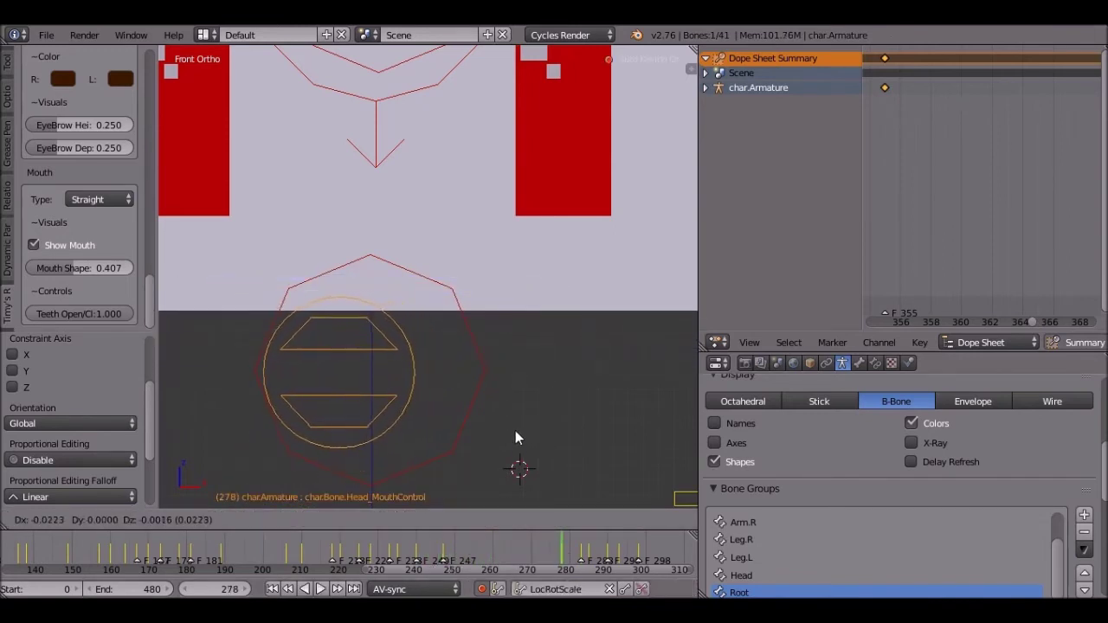
pyautogui.click(520, 422)
# - Play back from marker F_240 and move the mouth control up along Z at frame 269 to key a closed mouth
pyautogui.click(416, 554)
pyautogui.click(319, 588)
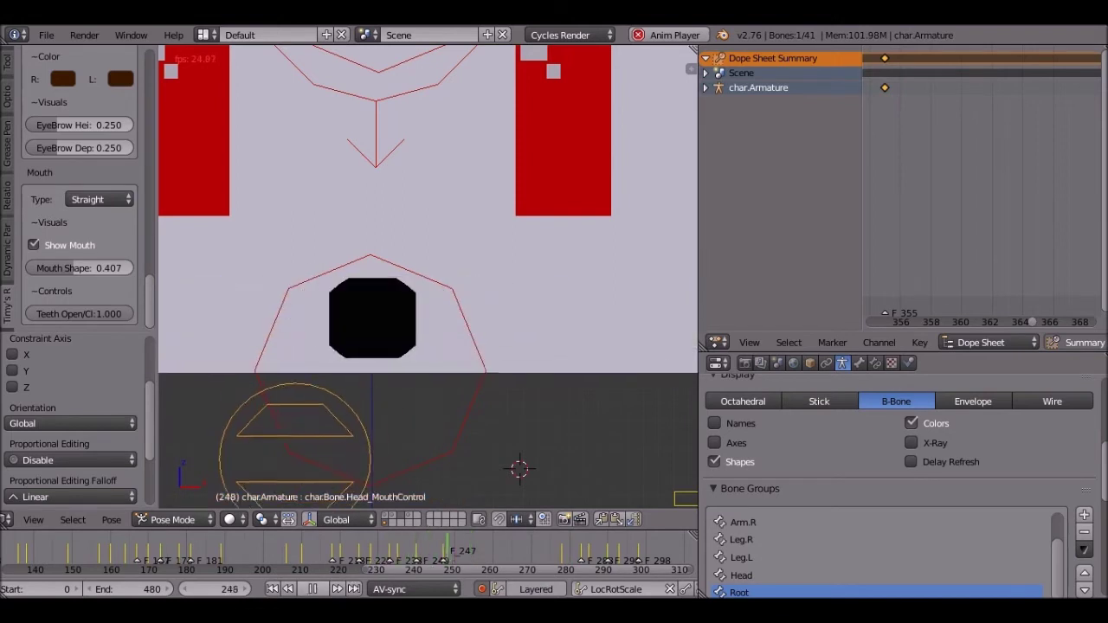
pyautogui.click(314, 589)
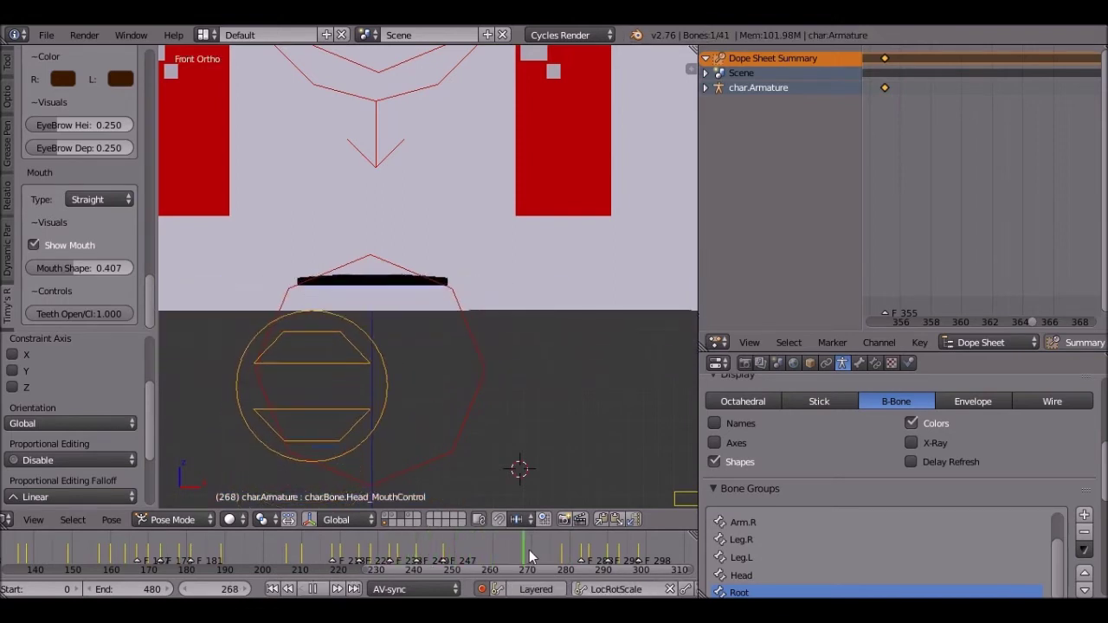
pyautogui.press('g')
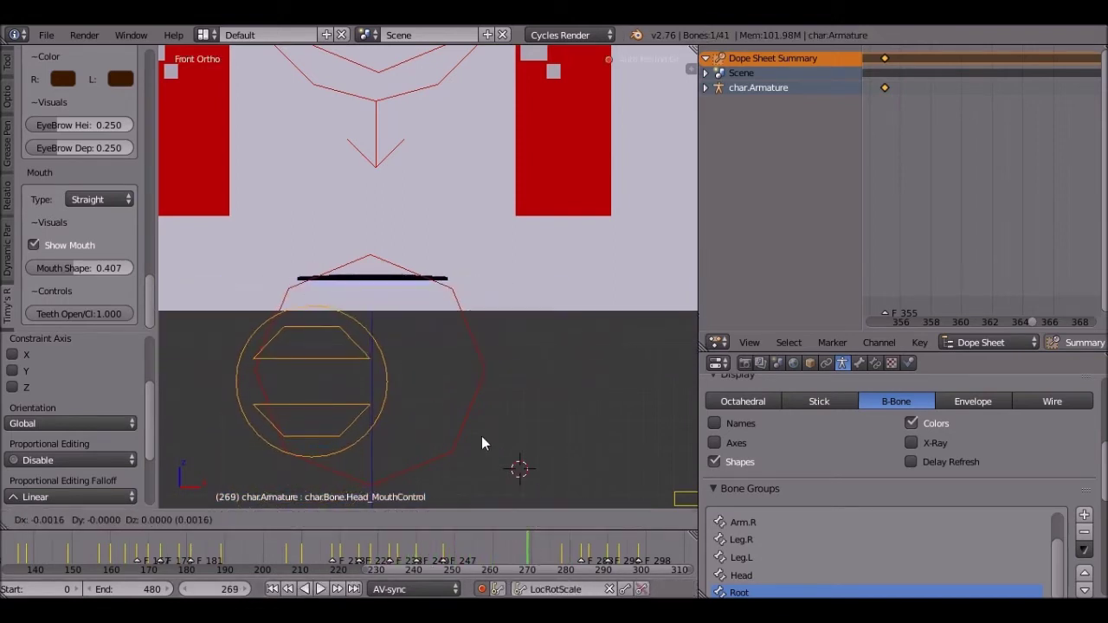
pyautogui.press('z')
pyautogui.click(495, 372)
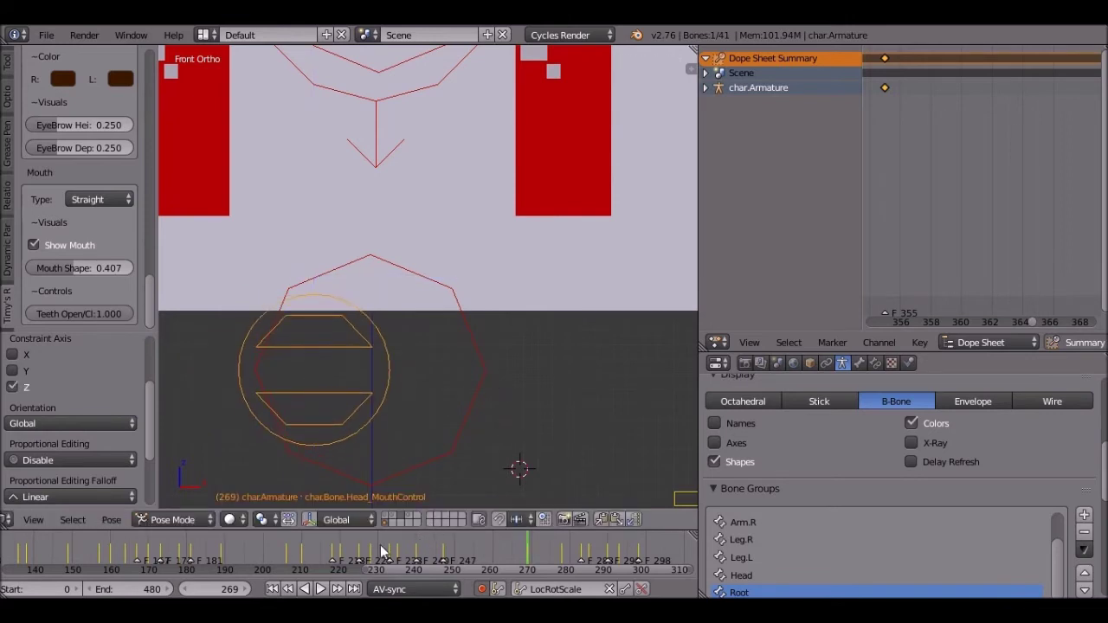
# - Review the playback and duplicate the keyframes at frames 278 and 283, placing the copies 12 frames earlier
pyautogui.click(367, 553)
pyautogui.click(320, 589)
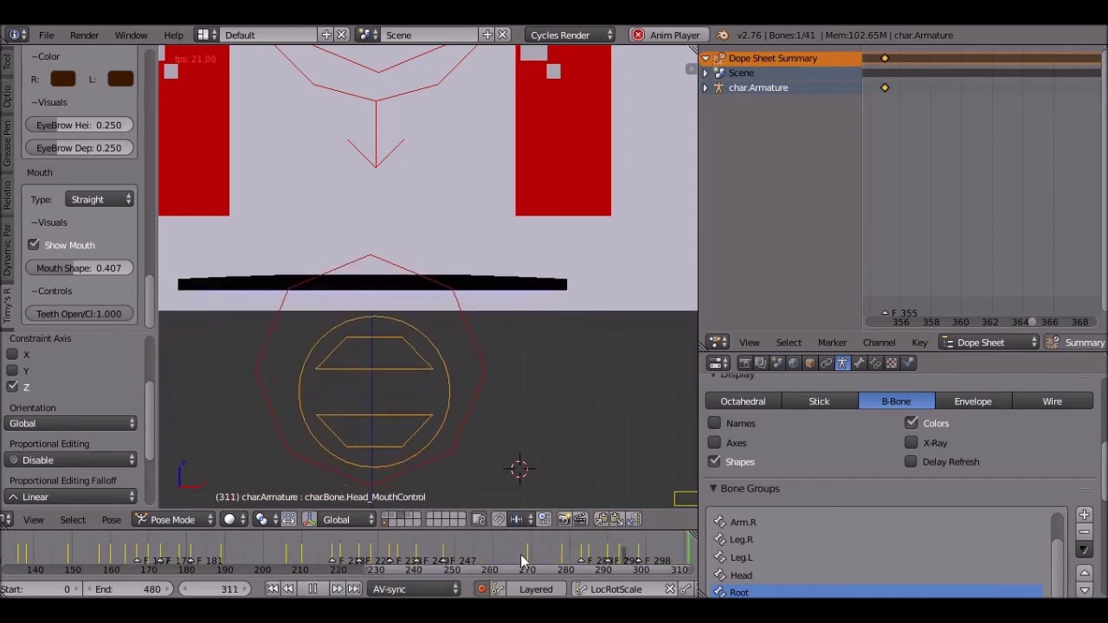
pyautogui.click(317, 589)
pyautogui.moveTo(551, 556); pyautogui.dragTo(535, 555)
pyautogui.press('Home')
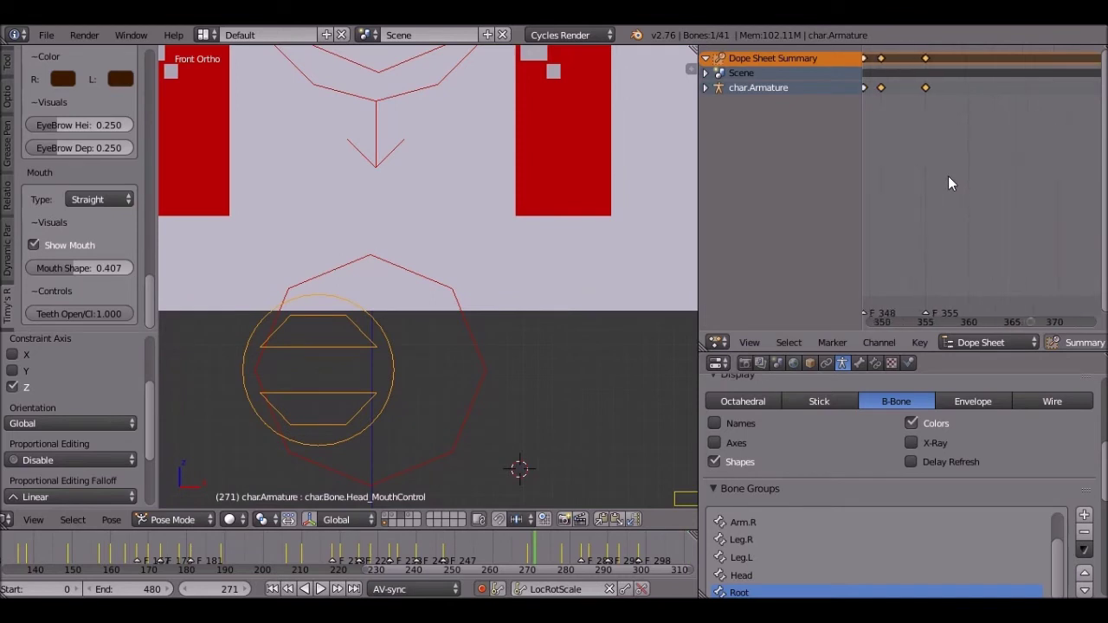
pyautogui.moveTo(941, 302); pyautogui.dragTo(881, 308, button='middle')
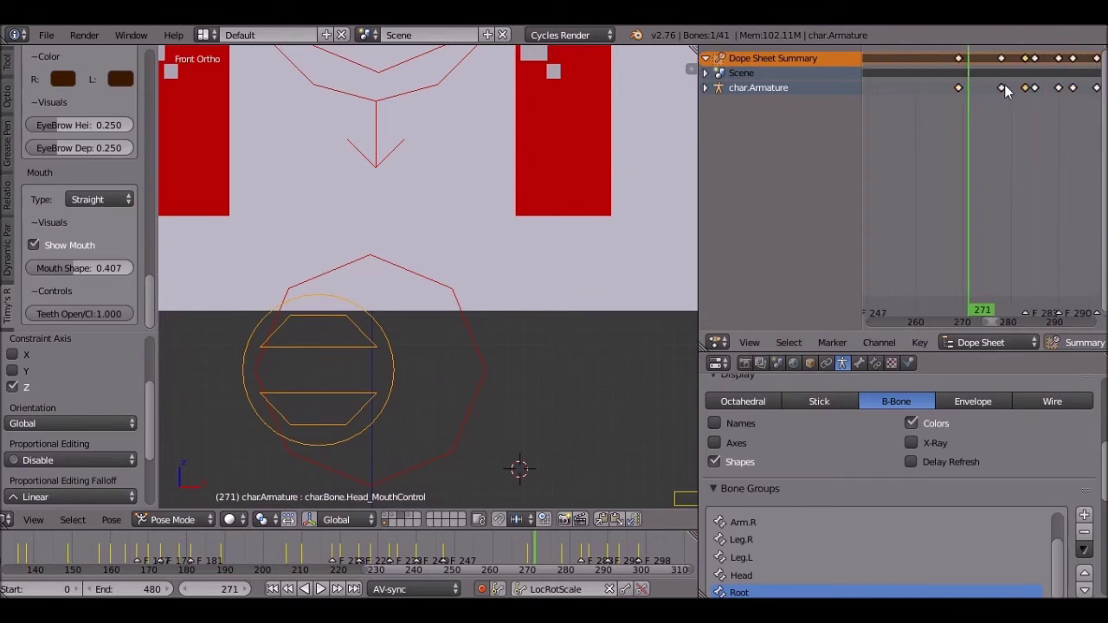
pyautogui.press('g')
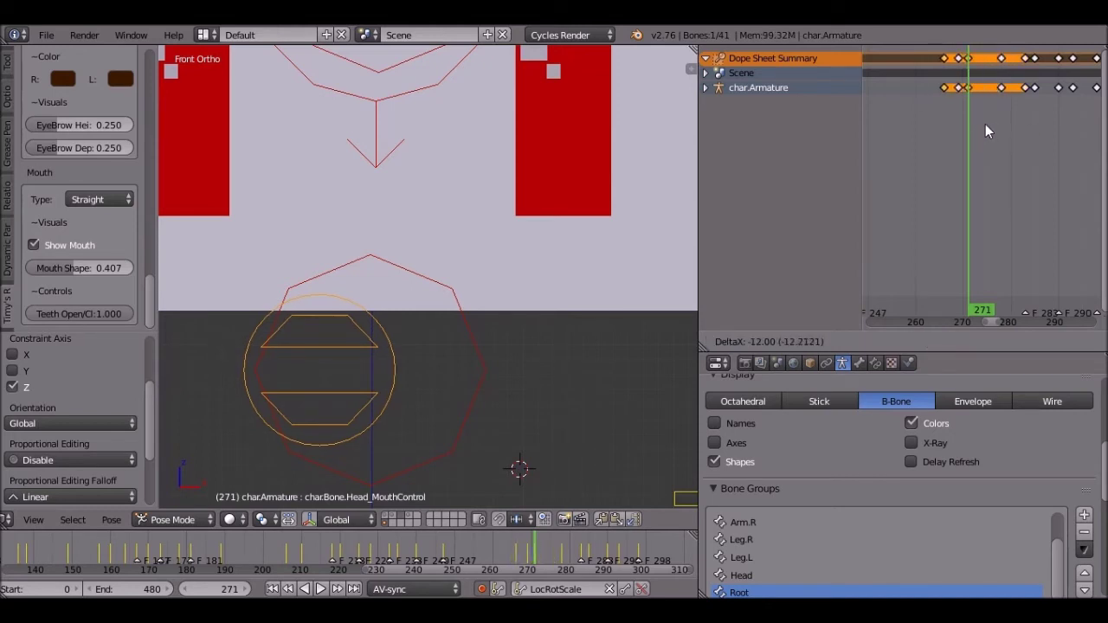
pyautogui.click(984, 131)
# - Move the closed-mouth keyframe from frame 269 to frame 266 and play back the result
pyautogui.rightClick(956, 87)
pyautogui.press('g')
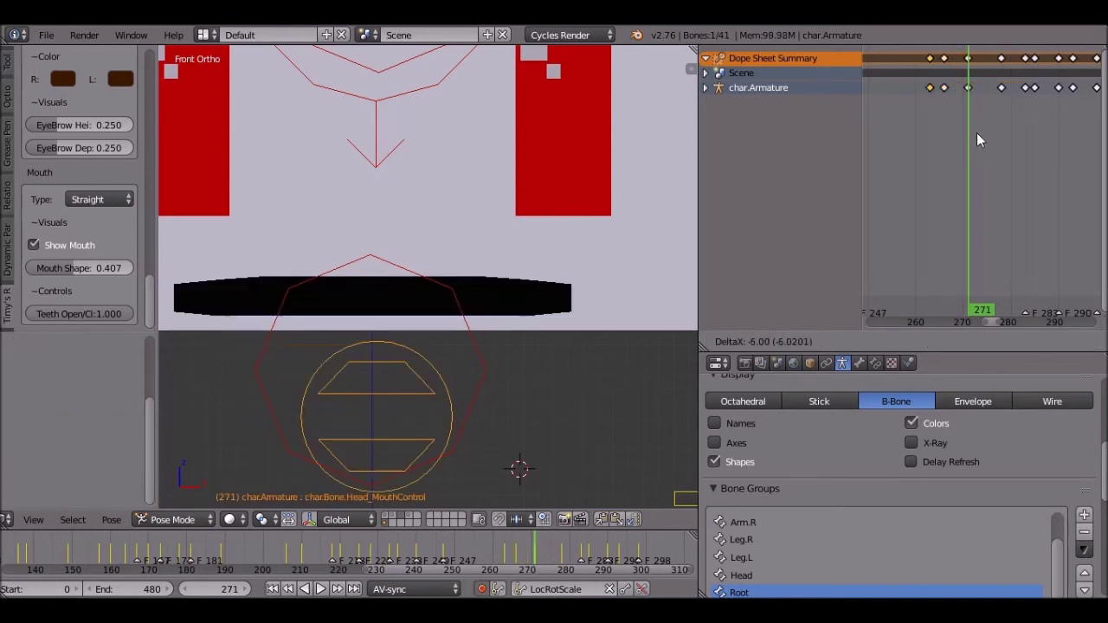
pyautogui.click(981, 132)
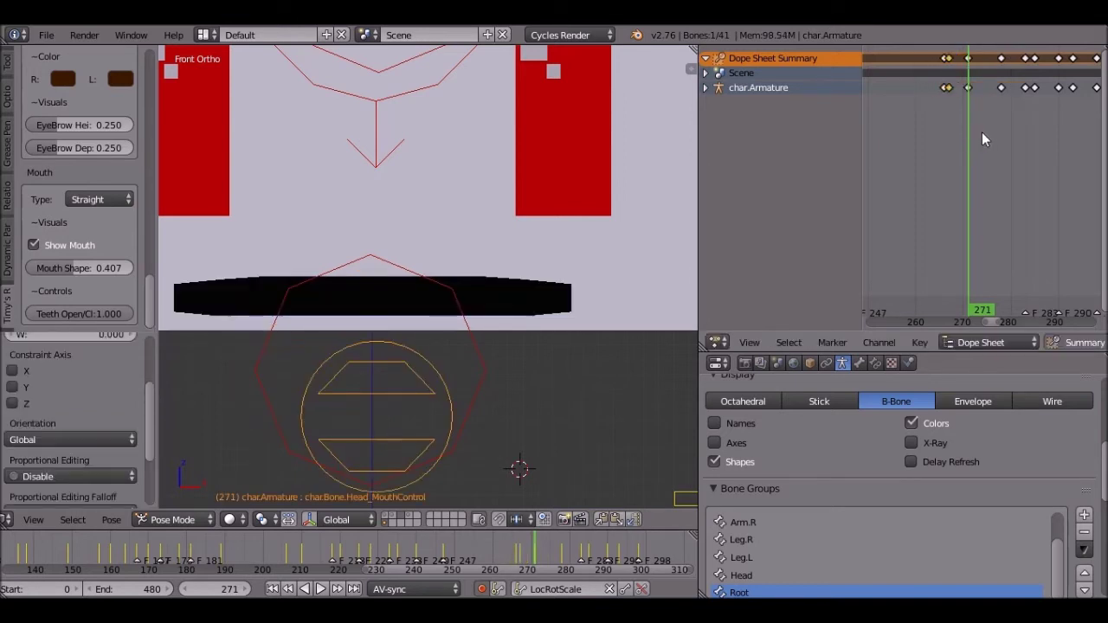
pyautogui.click(320, 588)
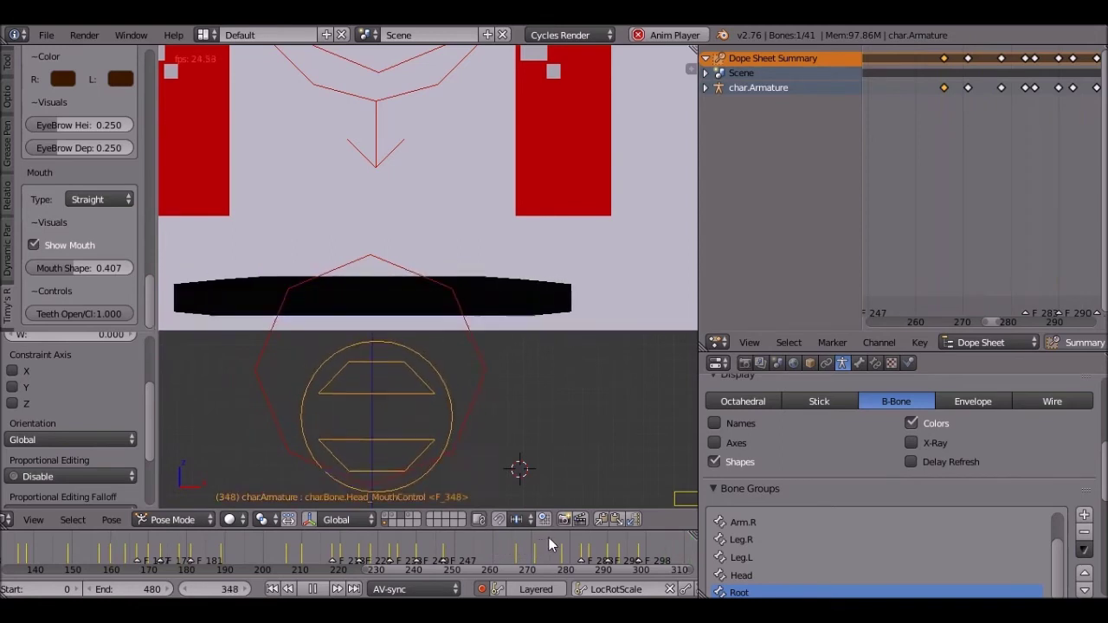
pyautogui.moveTo(549, 524); pyautogui.dragTo(374, 554, button='middle')
pyautogui.click(341, 553)
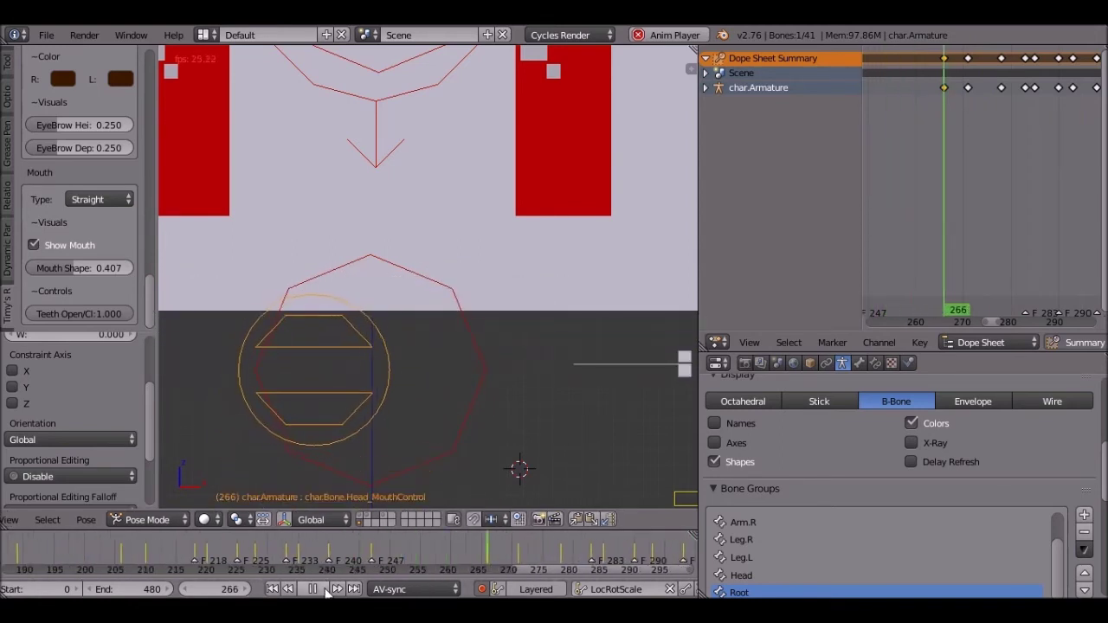
pyautogui.hotkey('alt', 'a')
# - Shift the keyframes at frames 266 and 271 three frames later and play back from frame 266
pyautogui.moveTo(478, 552); pyautogui.dragTo(520, 551)
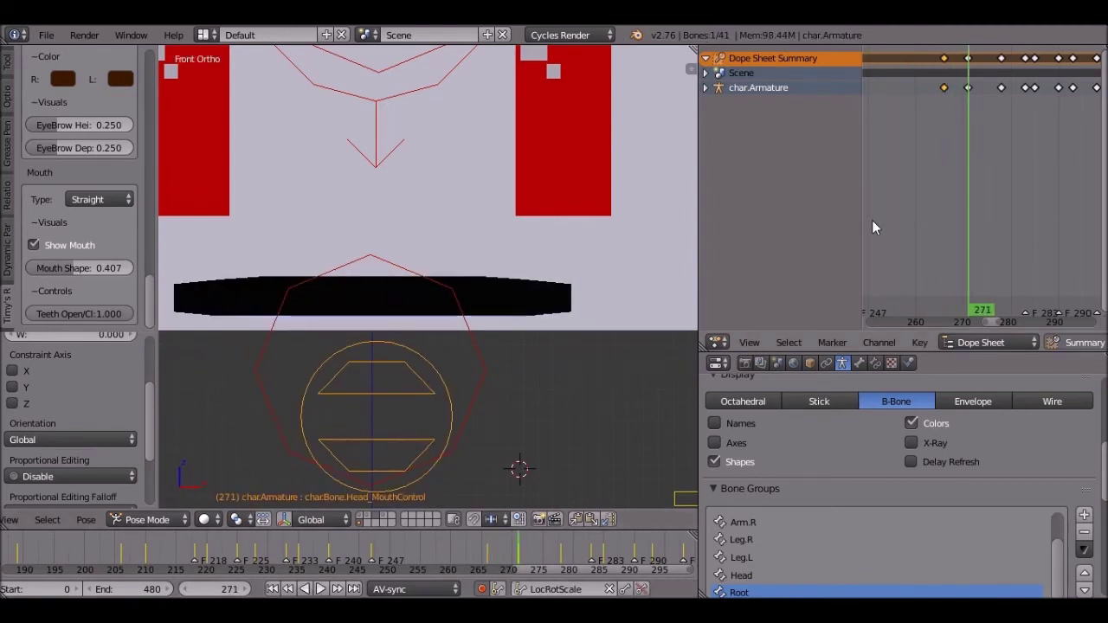
pyautogui.keyDown('shift'); pyautogui.rightClick(967, 88); pyautogui.keyUp('shift')
pyautogui.press('g')
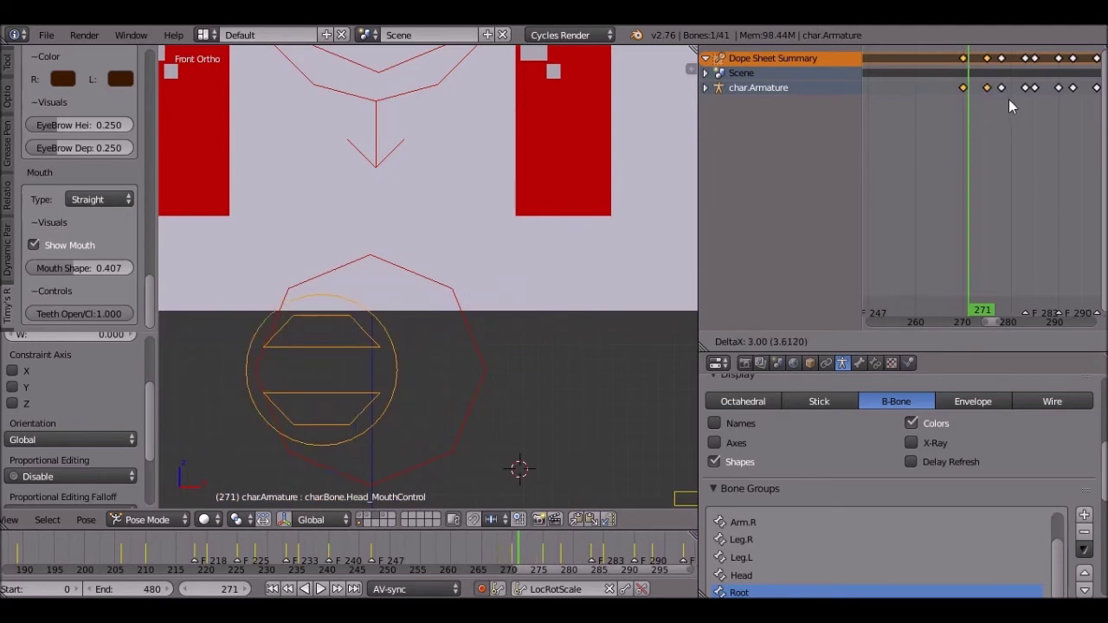
pyautogui.click(1008, 98)
pyautogui.click(487, 560)
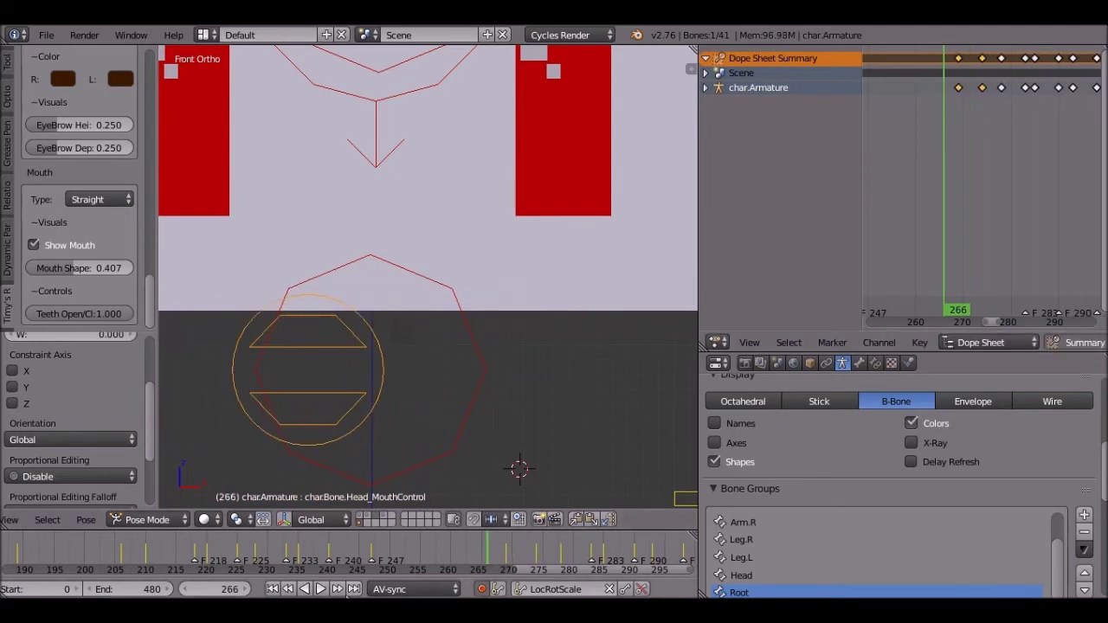
pyautogui.click(320, 588)
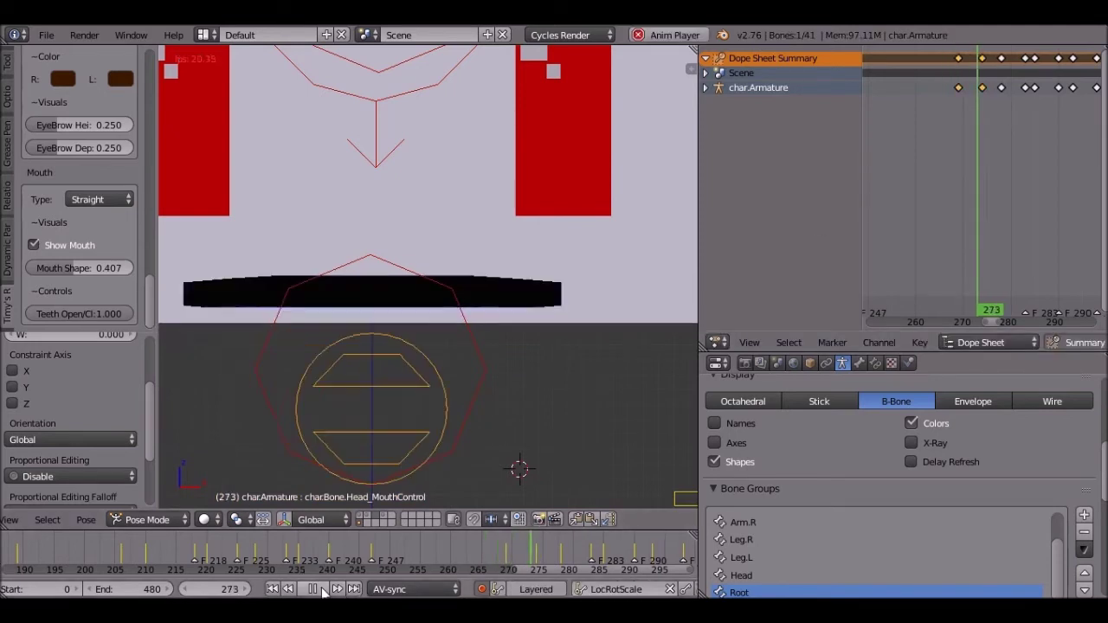
# - Move the mouth control right by about 0.04 at frame 278 for a wider closed mouth, and play back the result
pyautogui.moveTo(439, 558); pyautogui.dragTo(561, 554)
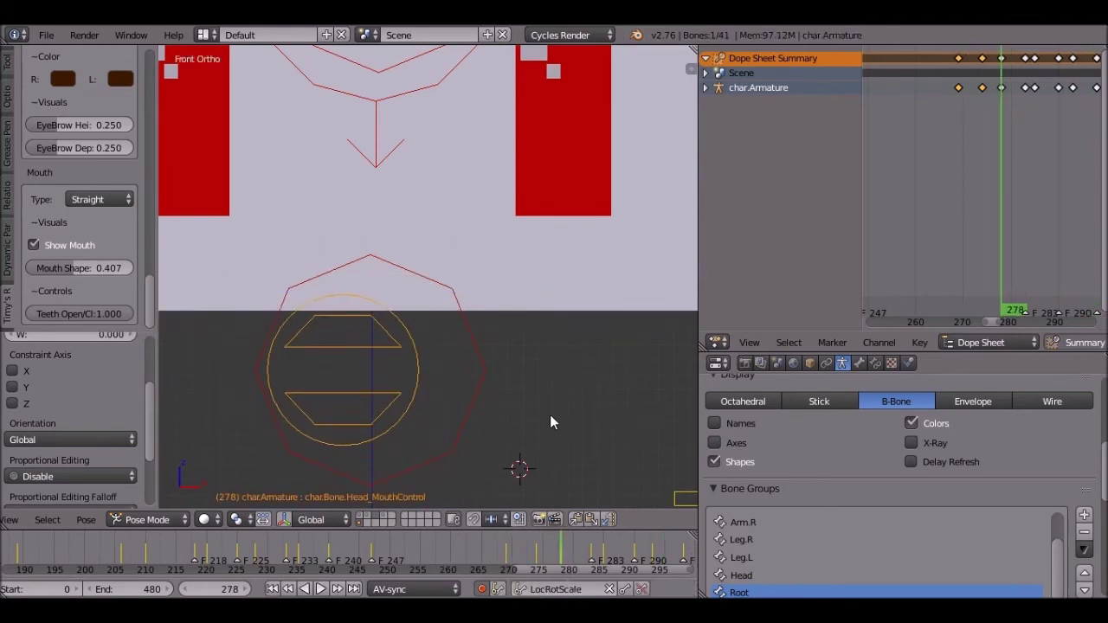
pyautogui.press('g')
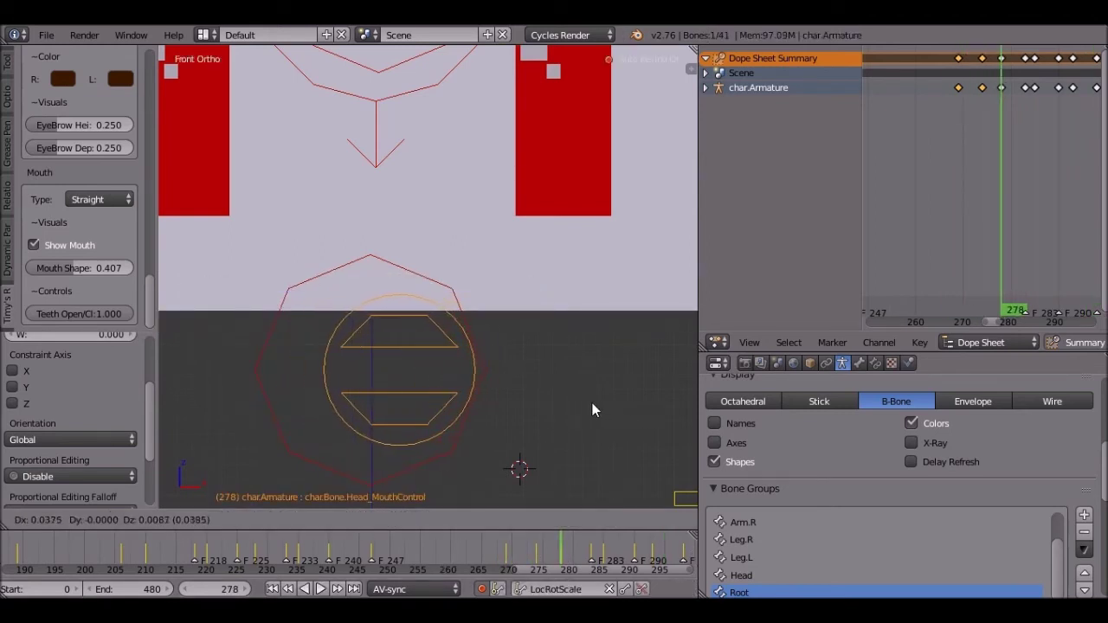
pyautogui.click(594, 408)
pyautogui.click(507, 547)
pyautogui.hotkey('alt', 'a')
pyautogui.moveTo(558, 567); pyautogui.dragTo(531, 568)
pyautogui.hotkey('alt', 'a')
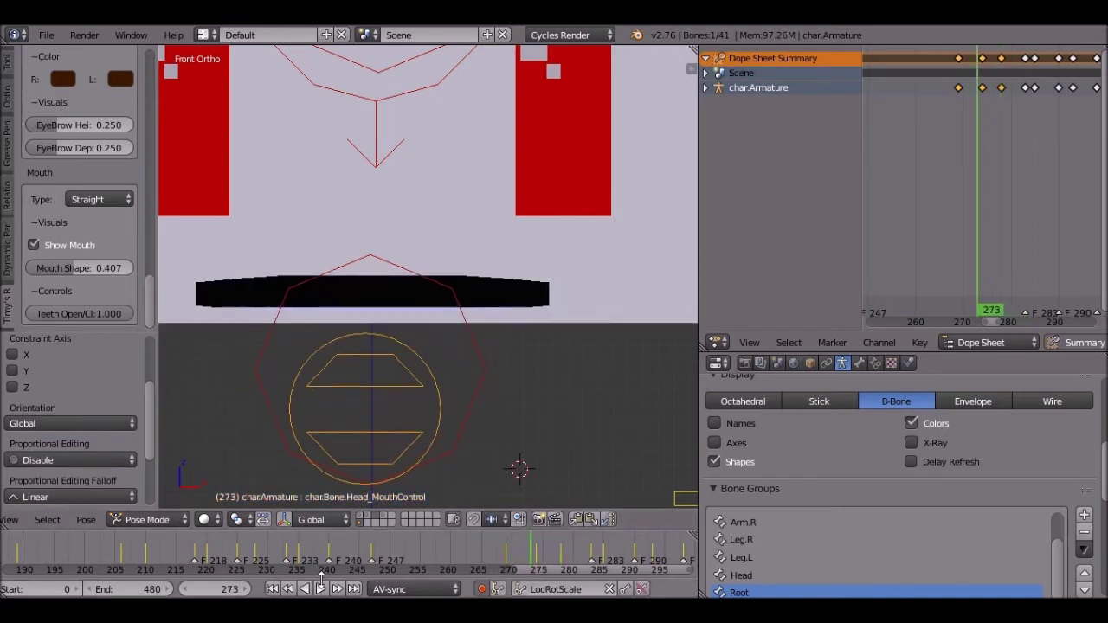
pyautogui.click(320, 588)
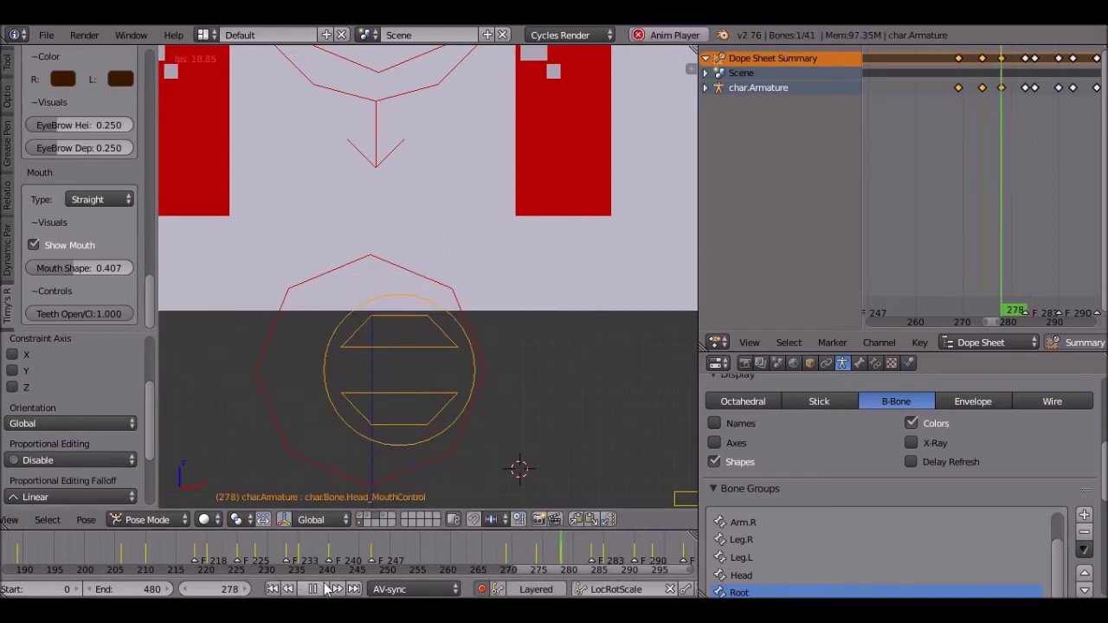
# - Play back around frame 278, adjust the mouth control at frame 283, and try a narrower mouth at frame 285
pyautogui.click(545, 554)
pyautogui.hotkey('alt', 'a')
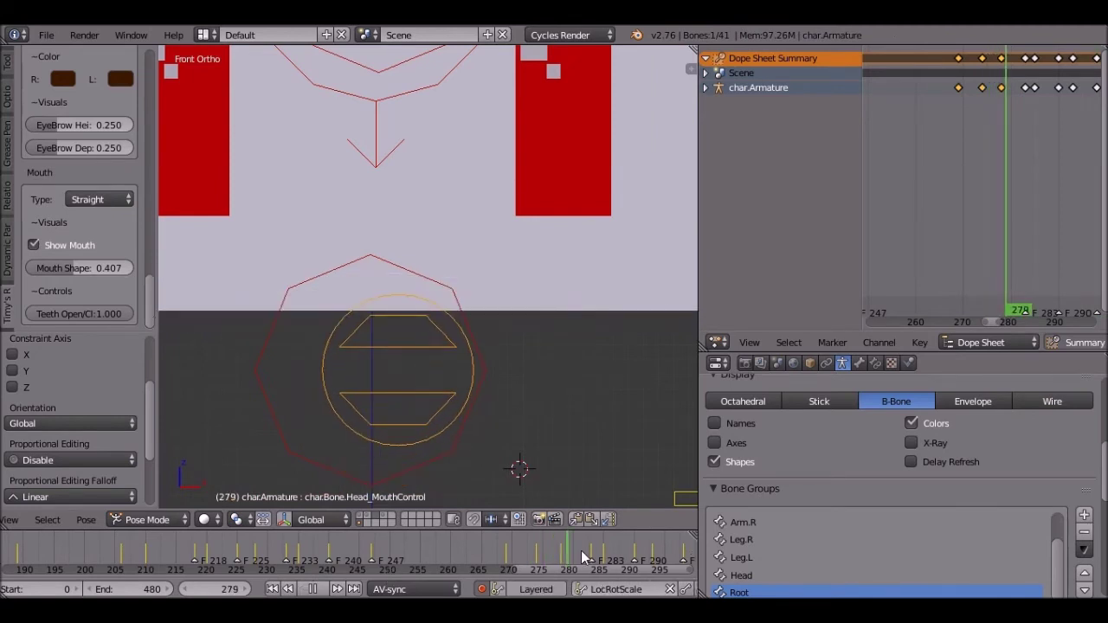
pyautogui.hotkey('alt', 'a')
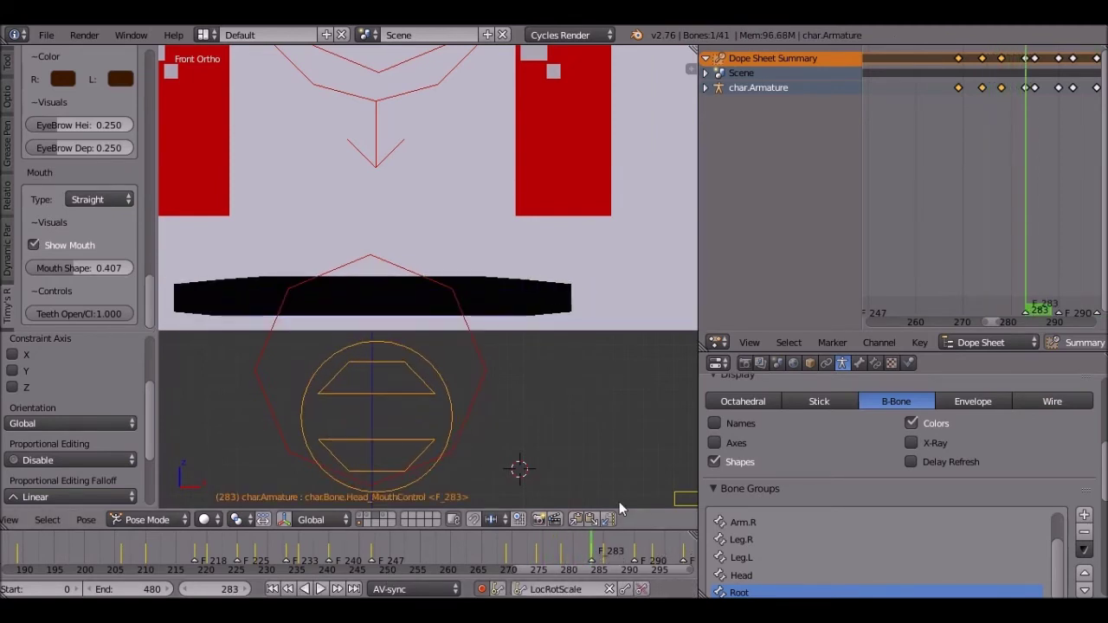
pyautogui.press('g')
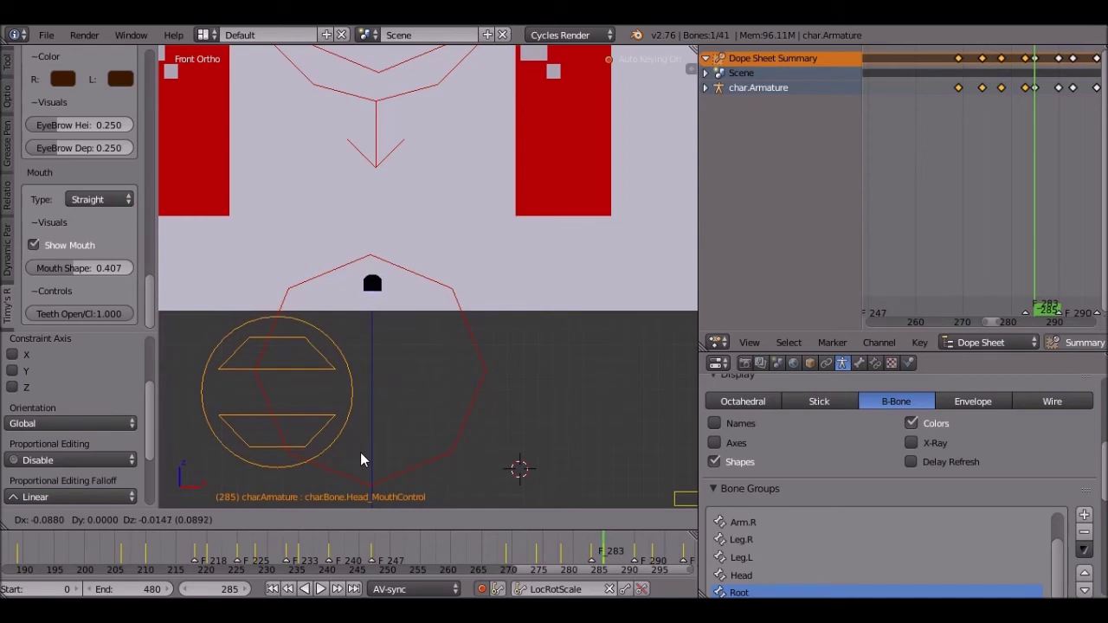
pyautogui.rightClick(386, 528)
# - Play back the animation from frame 272 onward and check the mouth movement against the audio up to the late markers
pyautogui.click(523, 561)
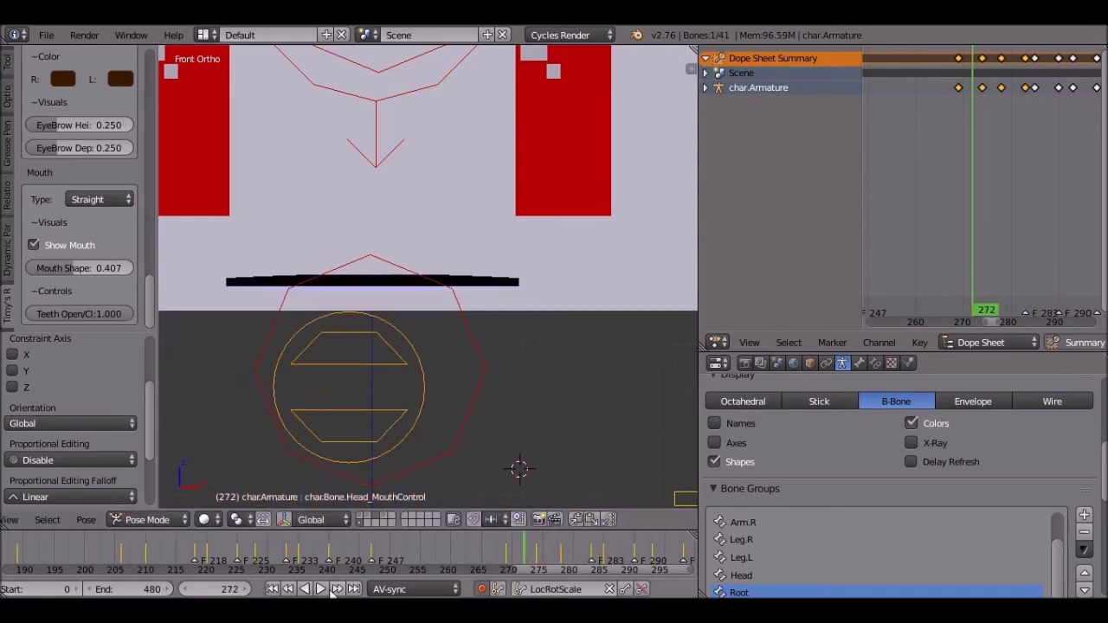
pyautogui.click(320, 589)
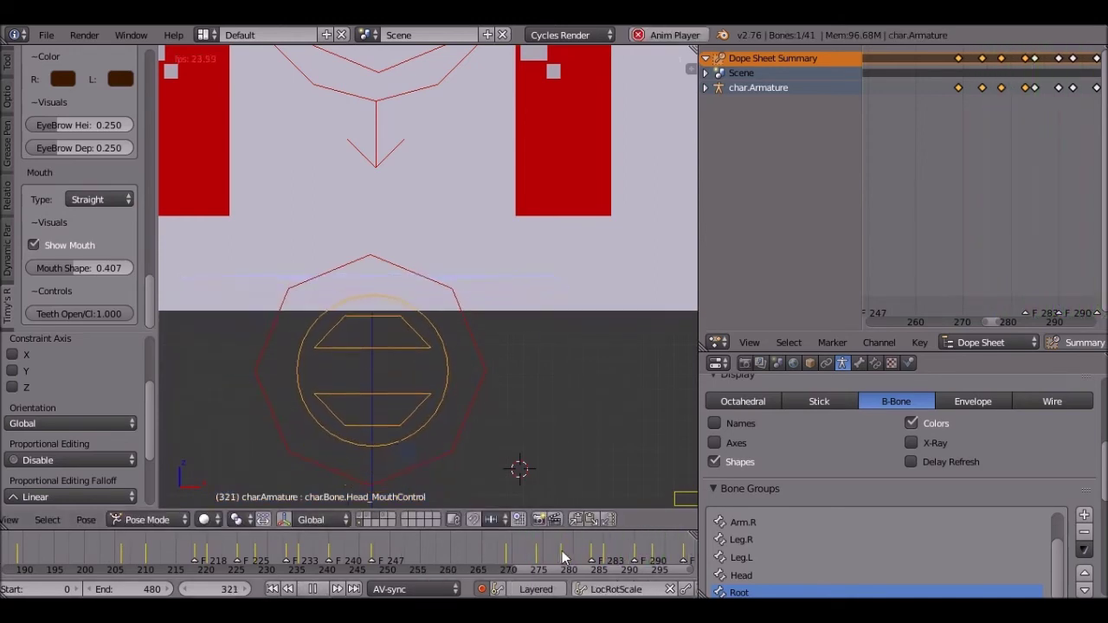
pyautogui.click(314, 589)
pyautogui.click(320, 589)
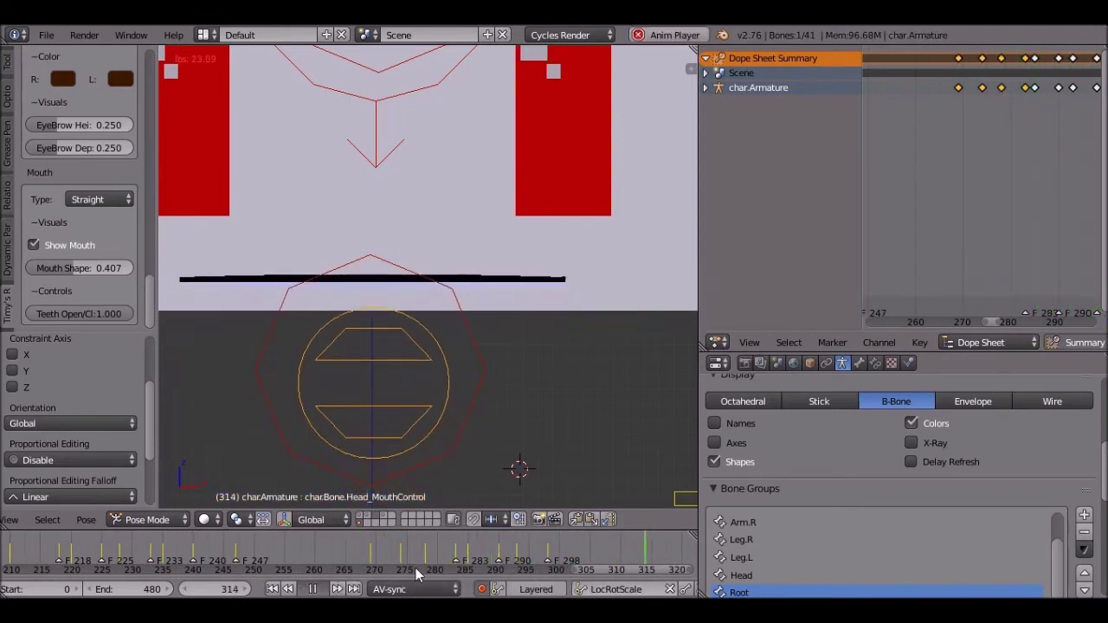
pyautogui.hotkey('alt', 'a')
pyautogui.scroll(-3, 416, 568)
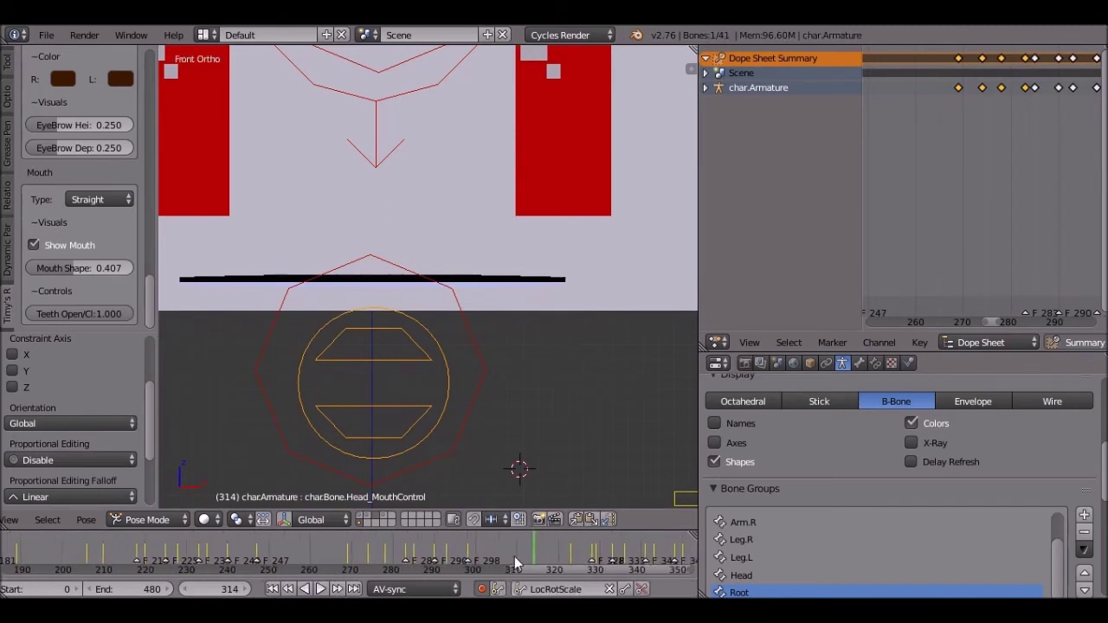
pyautogui.click(317, 588)
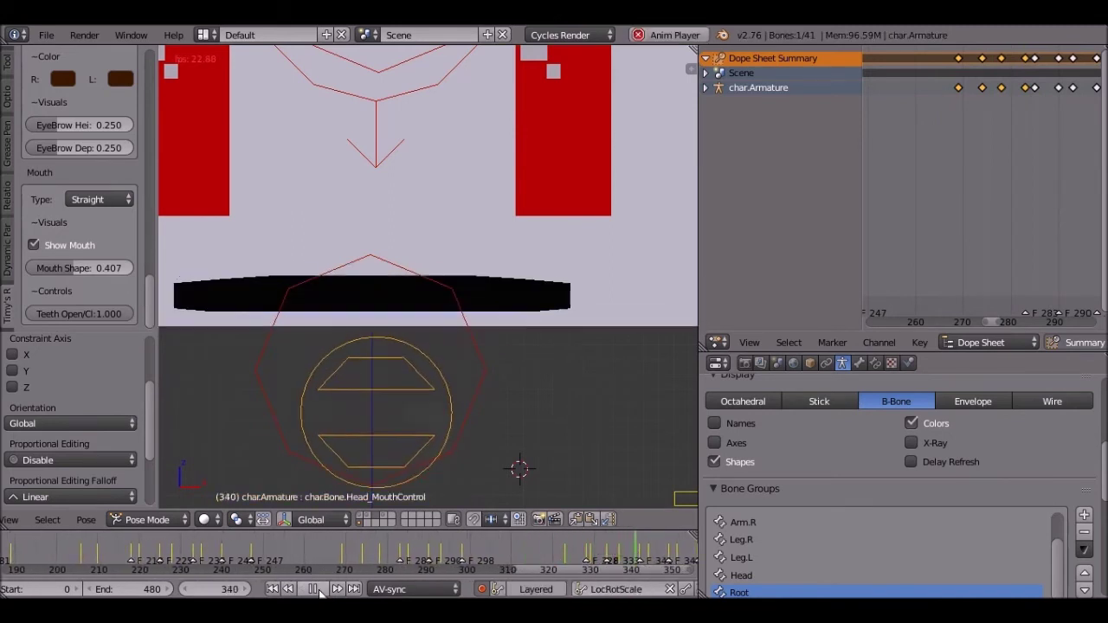
pyautogui.moveTo(463, 563); pyautogui.dragTo(394, 563, button='middle')
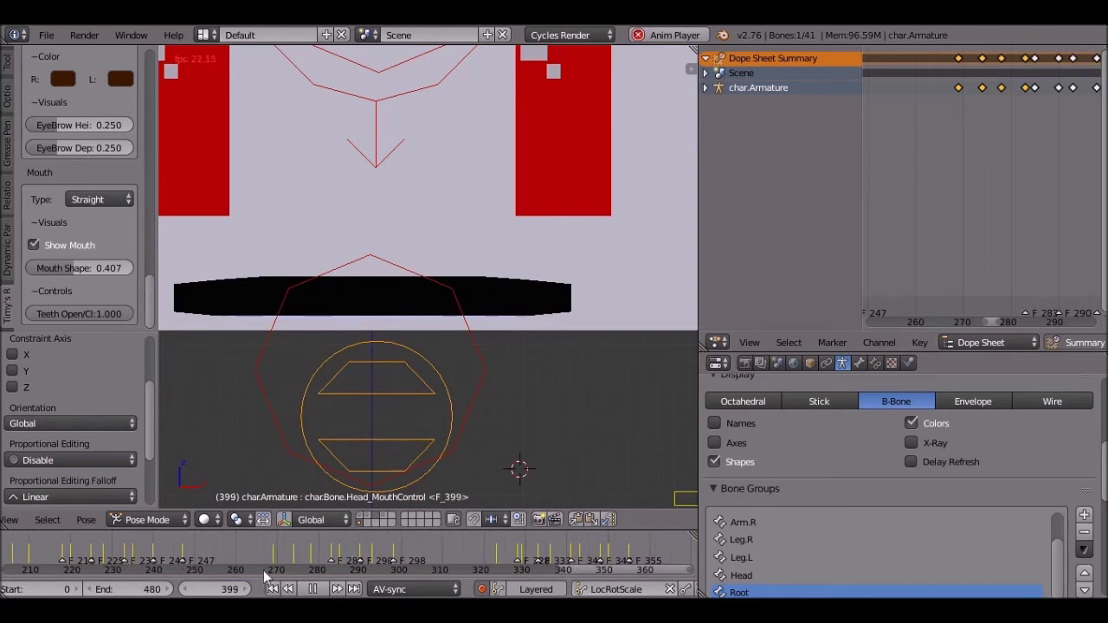
pyautogui.scroll(-5, 451, 399)
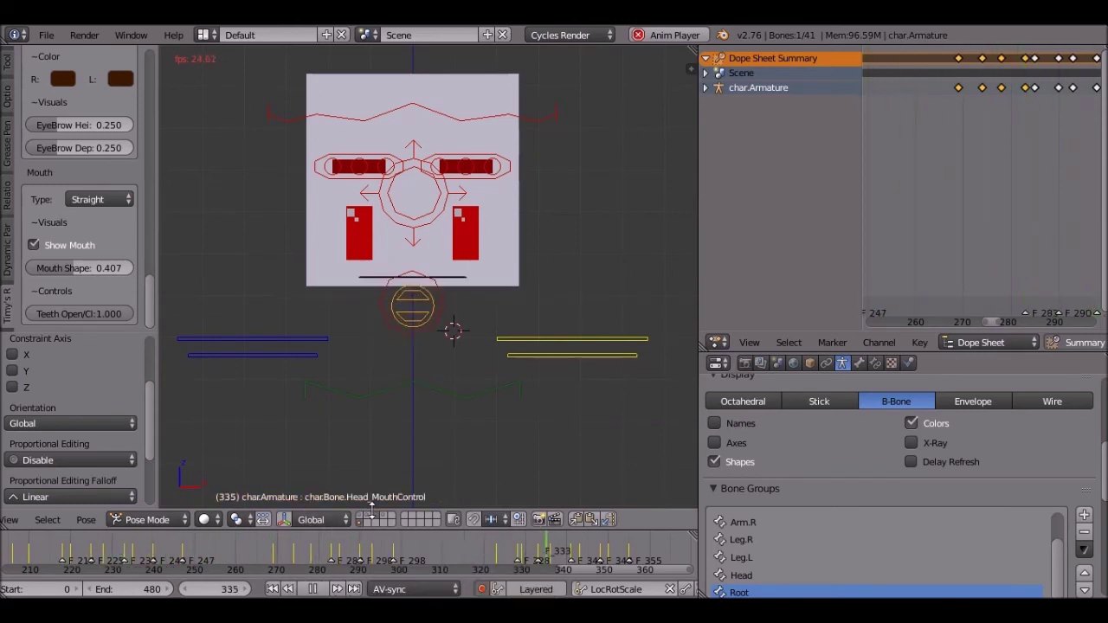
pyautogui.click(375, 552)
pyautogui.click(313, 589)
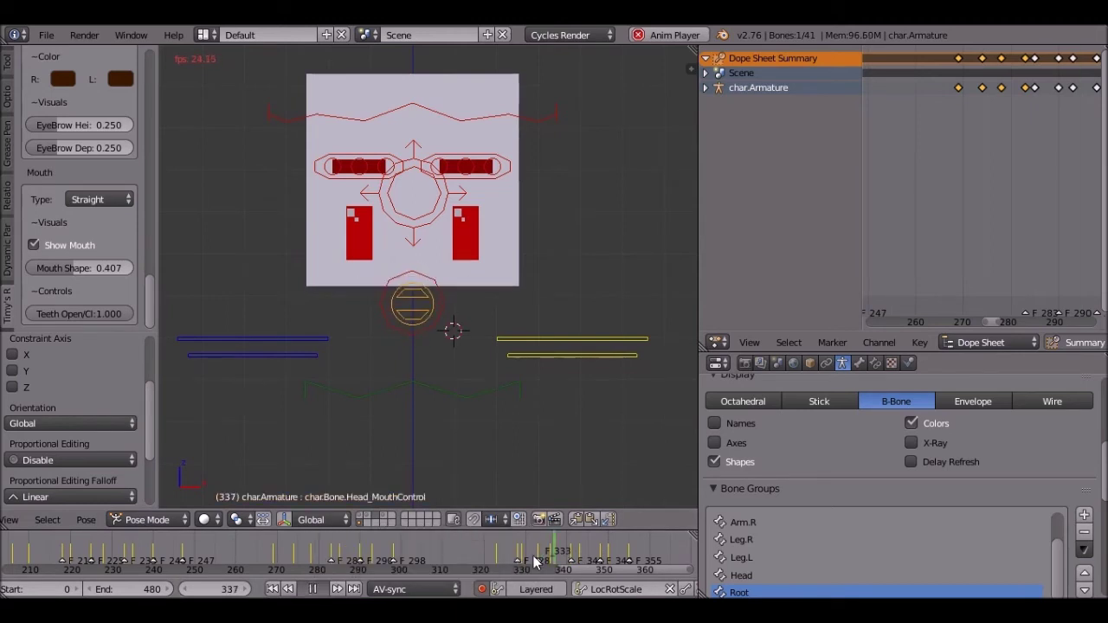
# - At frame 328, move the mouth control left by about 0.06 and down by about 0.02 for a small rounded mouth, and play back
pyautogui.scroll(4, 502, 550)
pyautogui.click(591, 551)
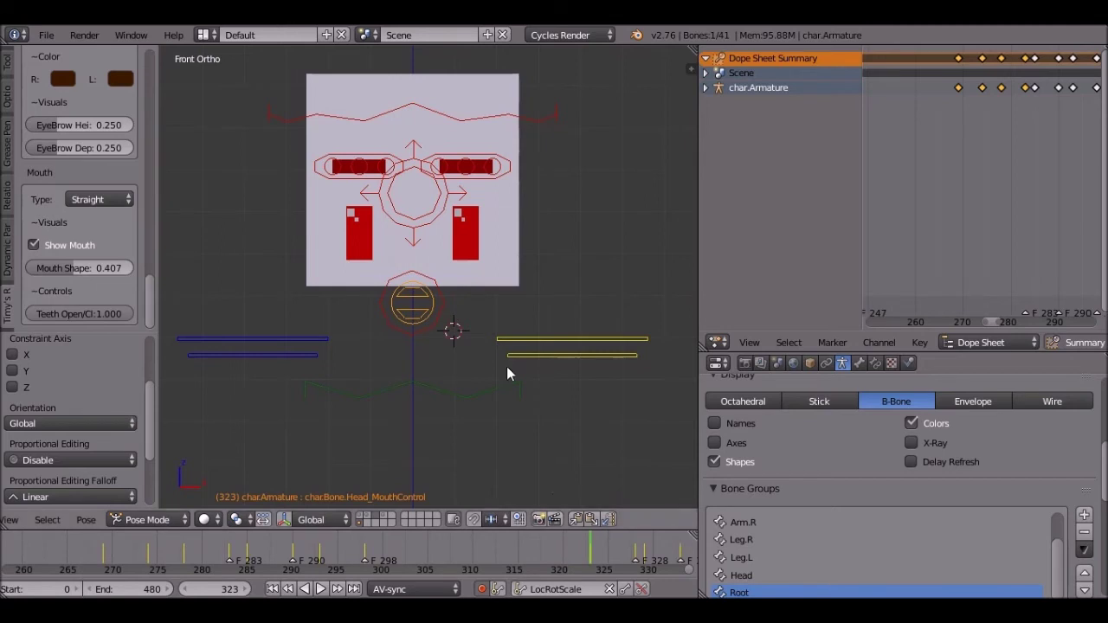
pyautogui.press('Up')
pyautogui.press('g')
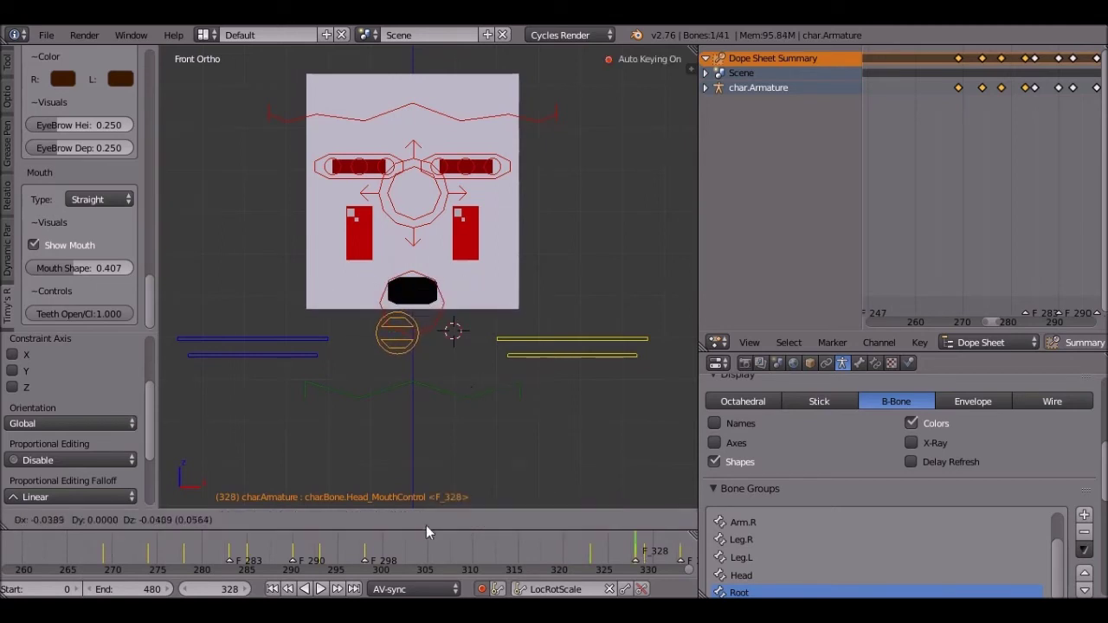
pyautogui.click(468, 387)
pyautogui.press('g')
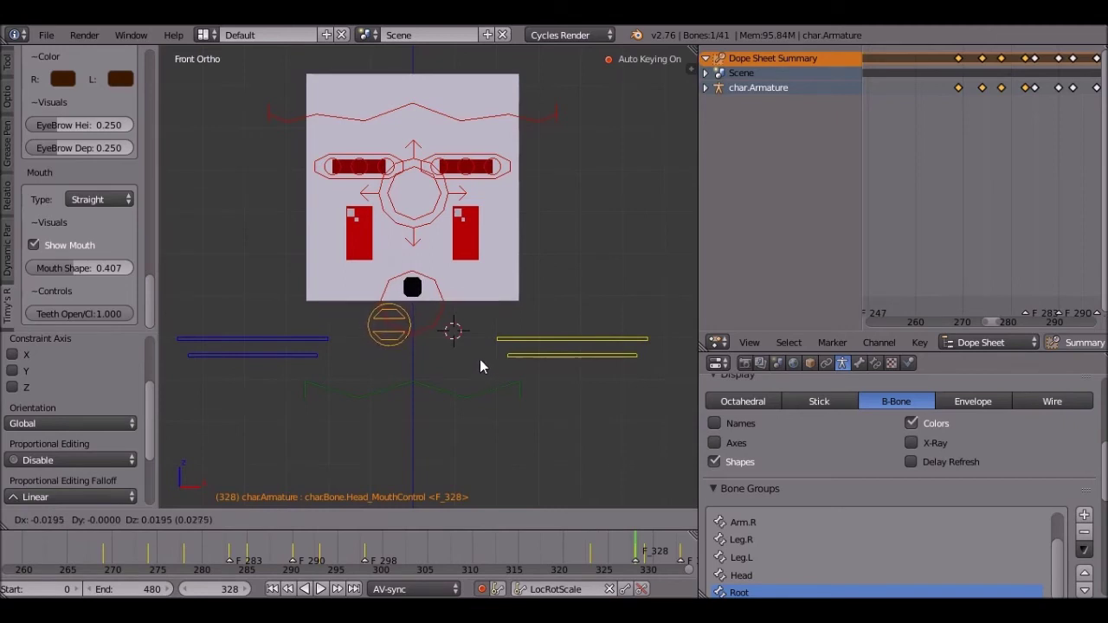
pyautogui.click(479, 360)
pyautogui.click(317, 589)
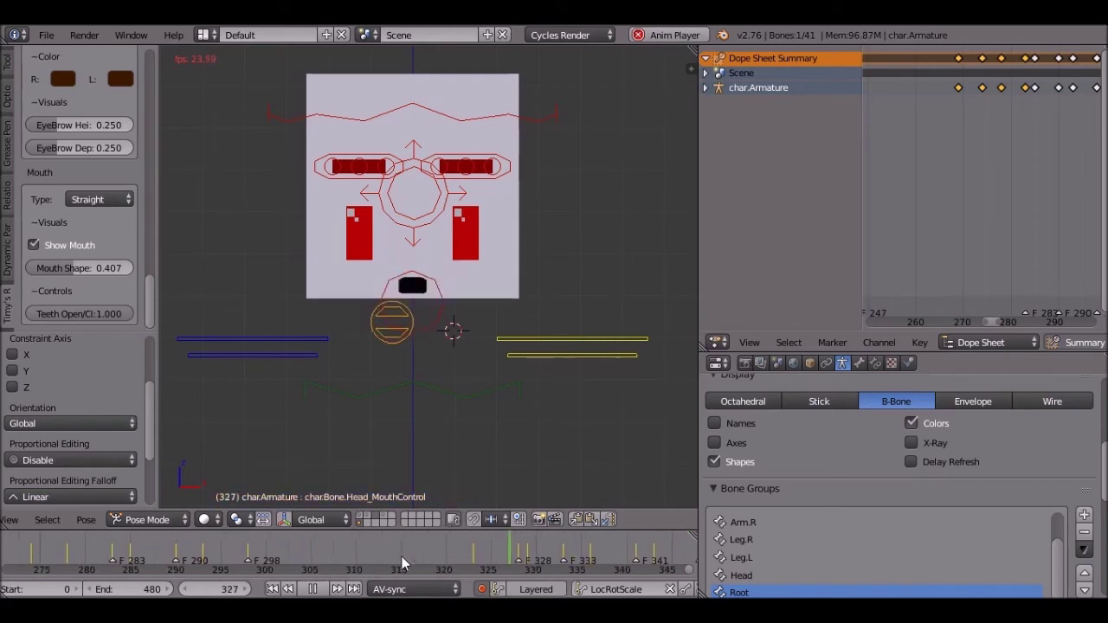
pyautogui.press('Escape')
# - Move the mouth control left at frame 329 for a narrower closed mouth, and play back the result
pyautogui.click(525, 558)
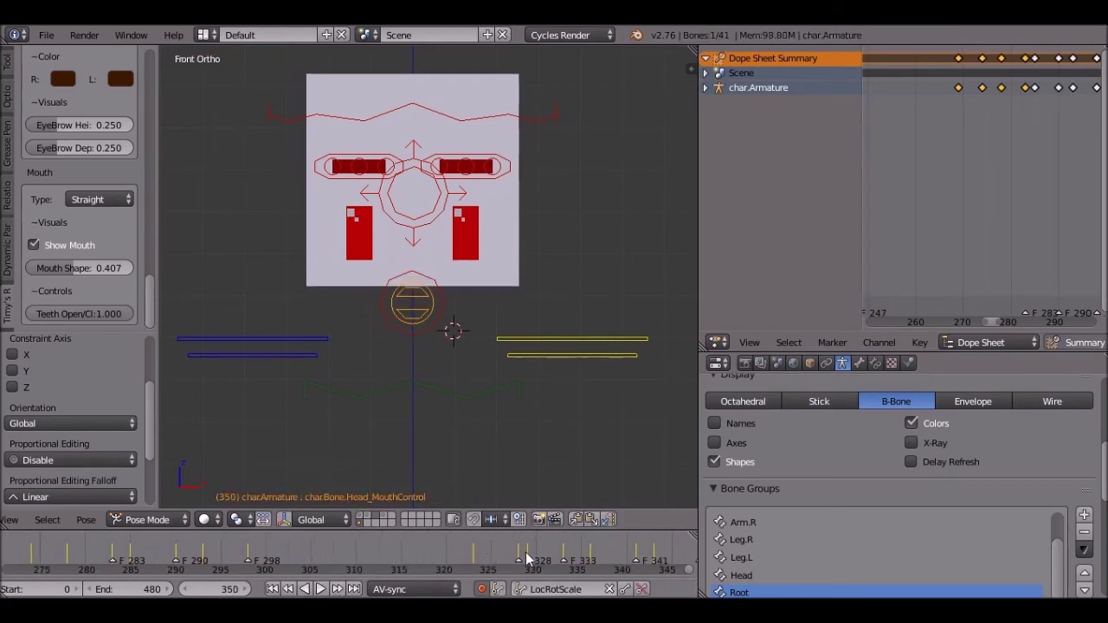
pyautogui.press('g')
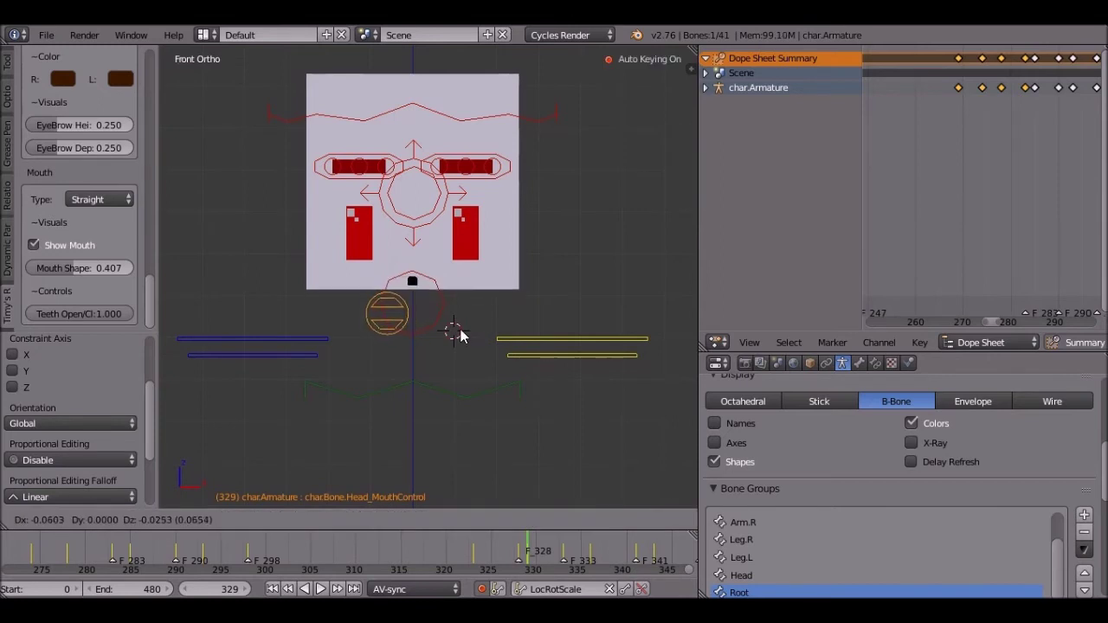
pyautogui.click(372, 514)
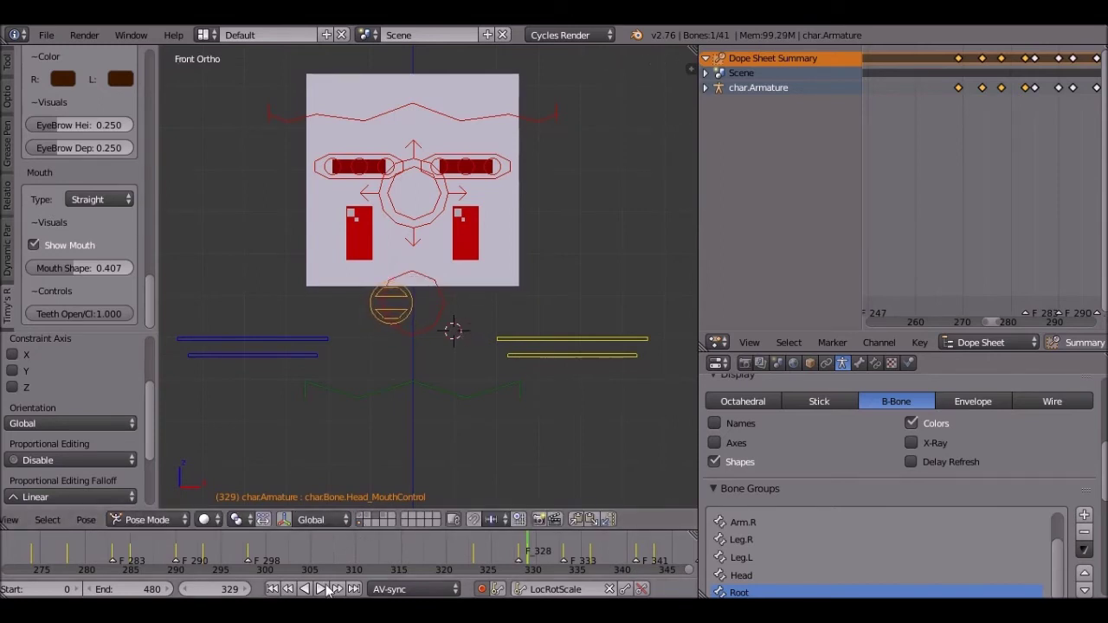
pyautogui.hotkey('alt', 'a')
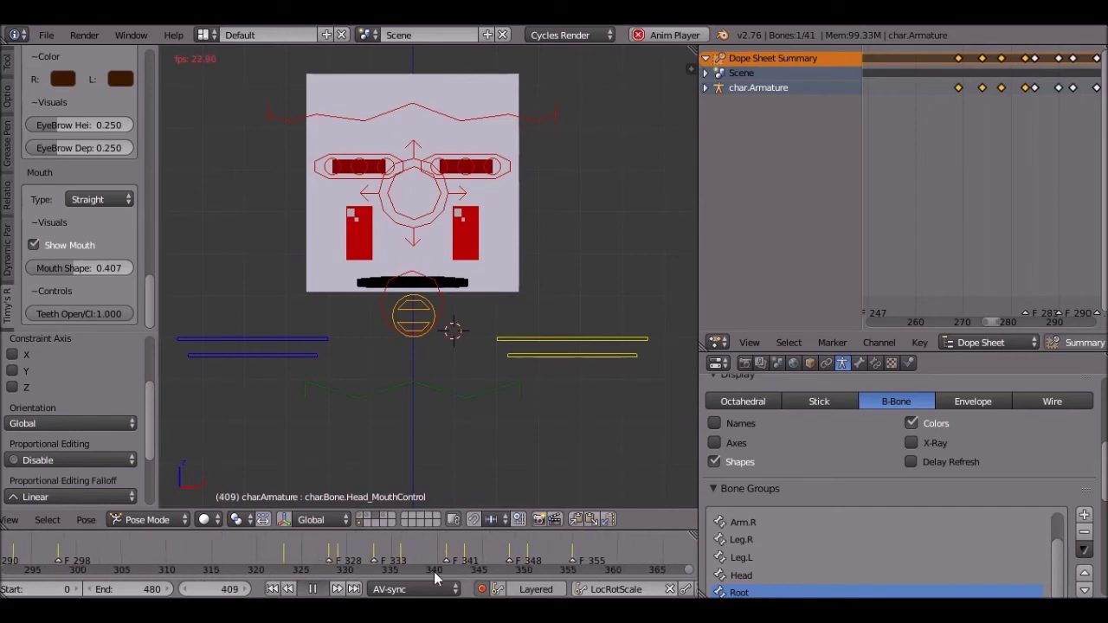
pyautogui.hotkey('alt', 'a')
# - Move the mouth control left by about 0.04 at frame 355 for a narrower open mouth, and play back from frame 346
pyautogui.click(530, 549)
pyautogui.click(571, 548)
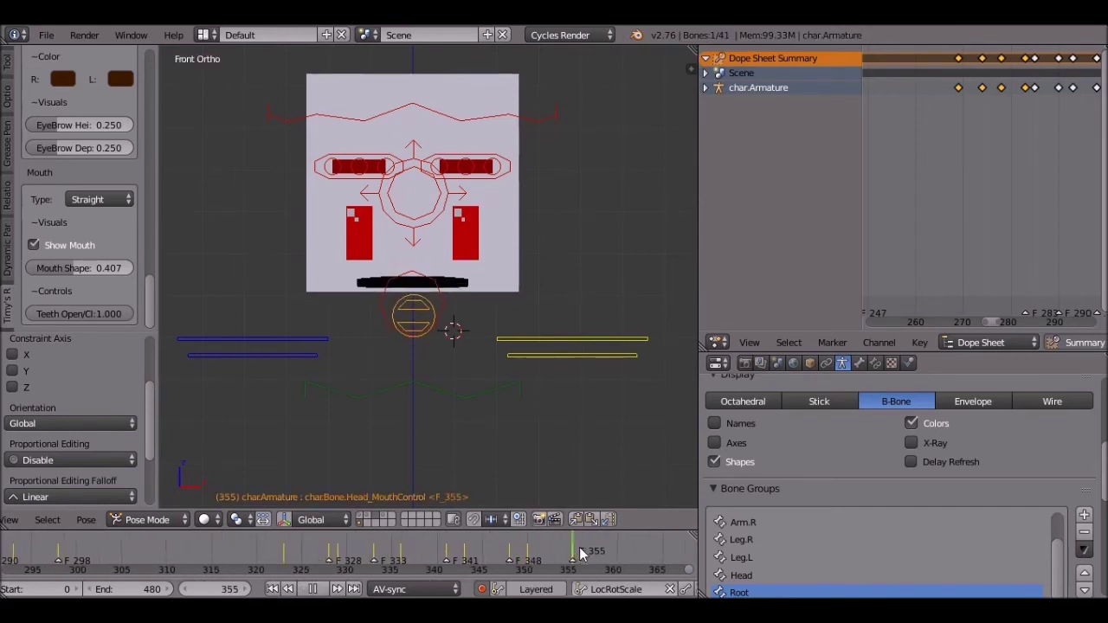
pyautogui.moveTo(571, 550)
pyautogui.mouseDown()
pyautogui.moveTo(515, 556)
pyautogui.moveTo(572, 556)
pyautogui.mouseUp()
pyautogui.click(327, 590)
pyautogui.click(326, 590)
pyautogui.press('g')
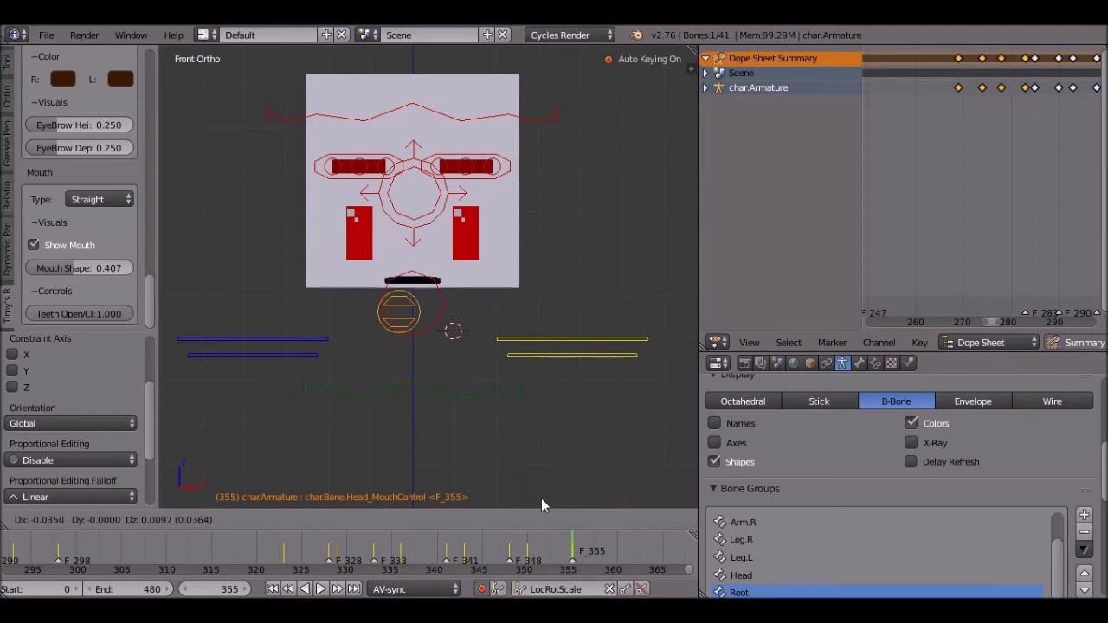
pyautogui.click(532, 499)
pyautogui.scroll(5, 533, 499)
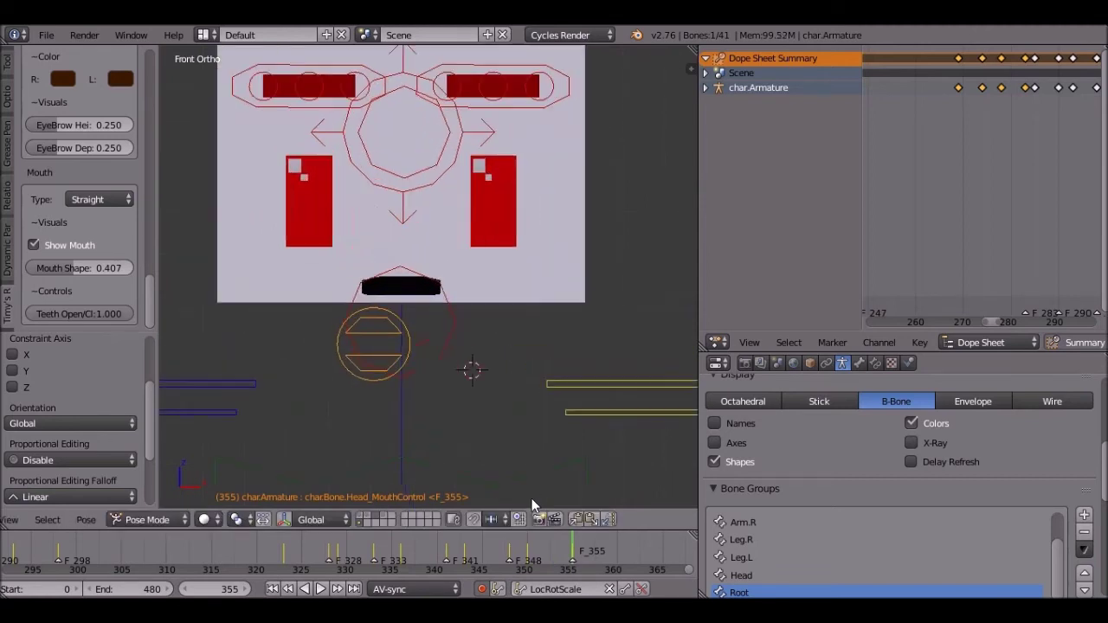
pyautogui.click(488, 562)
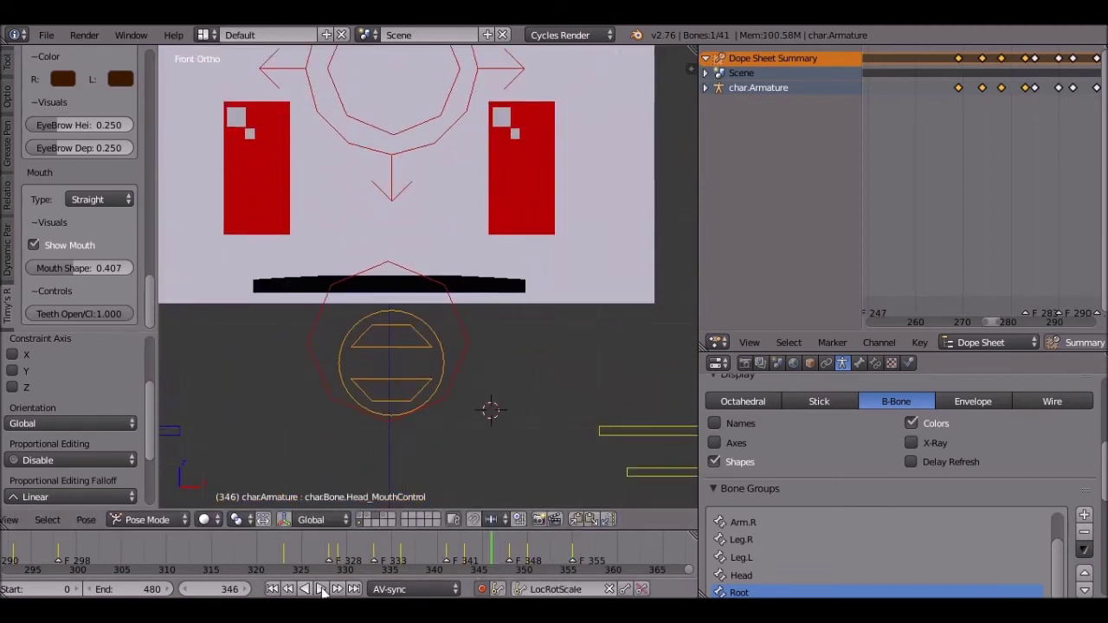
pyautogui.click(324, 590)
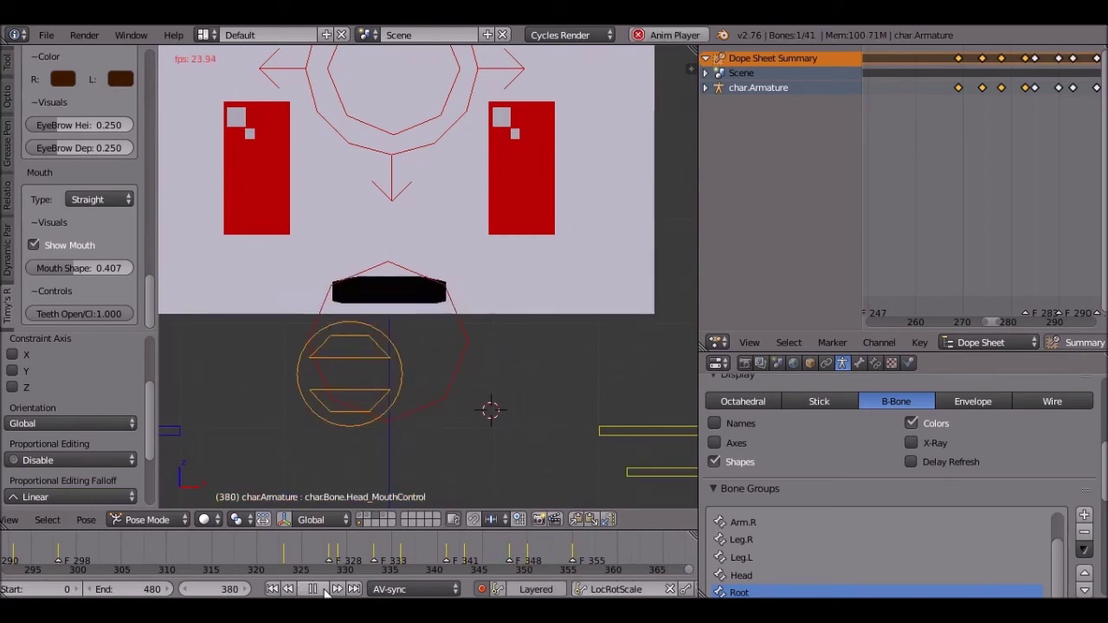
# - Key a narrow closed mouth at frame 382 by moving the mouth control up and left, and play back from frame 352
pyautogui.click(324, 590)
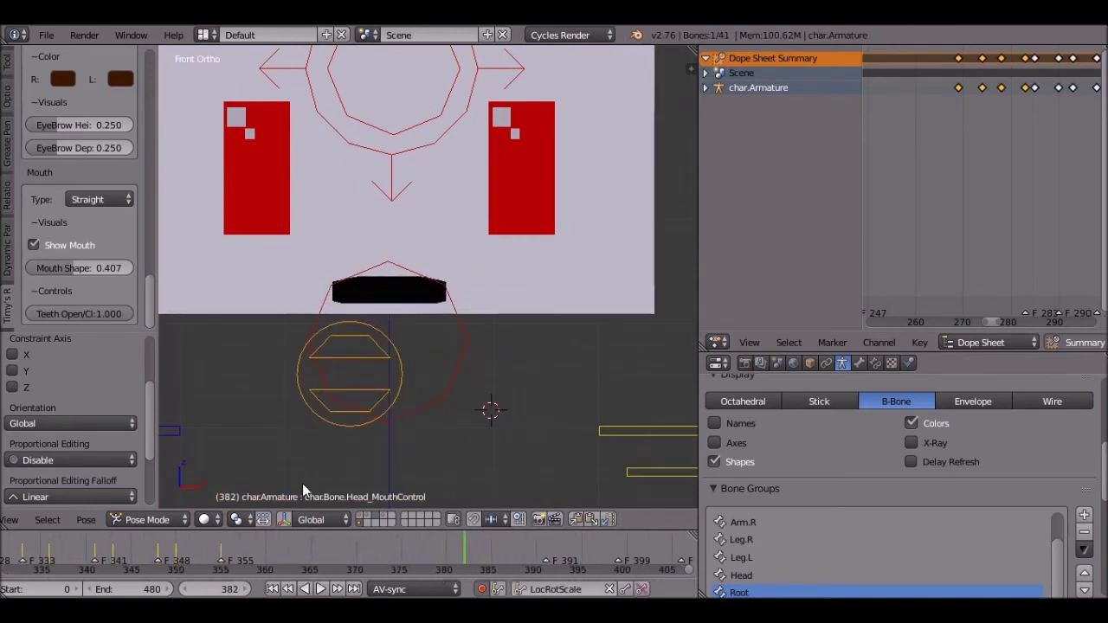
pyautogui.press('g')
pyautogui.click(364, 407)
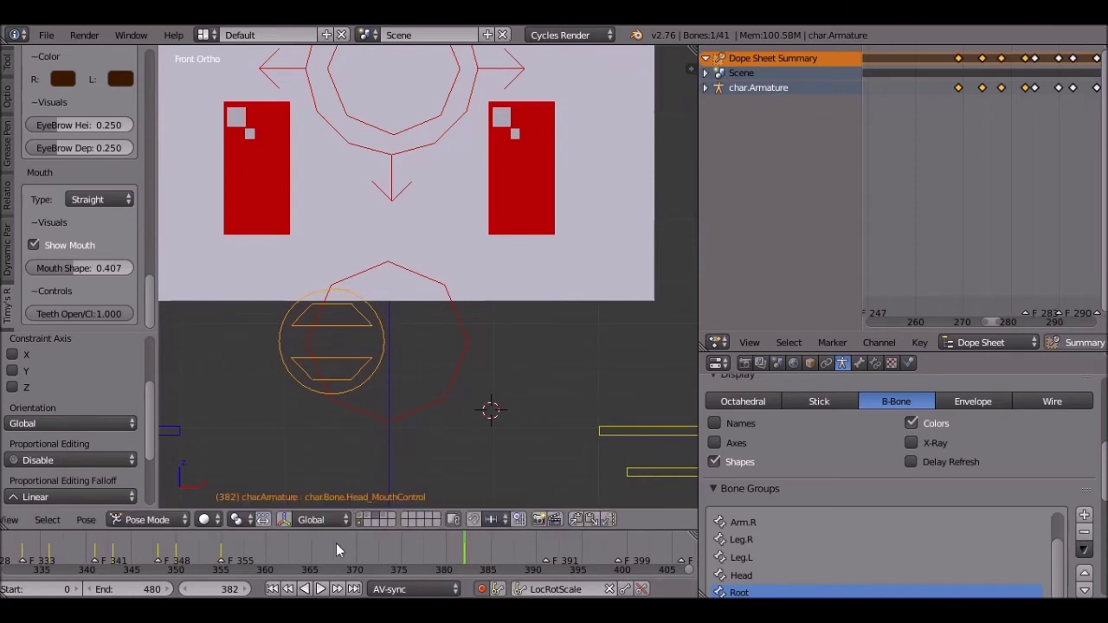
pyautogui.moveTo(281, 569); pyautogui.dragTo(324, 569, button='middle')
pyautogui.moveTo(262, 559); pyautogui.dragTo(235, 558)
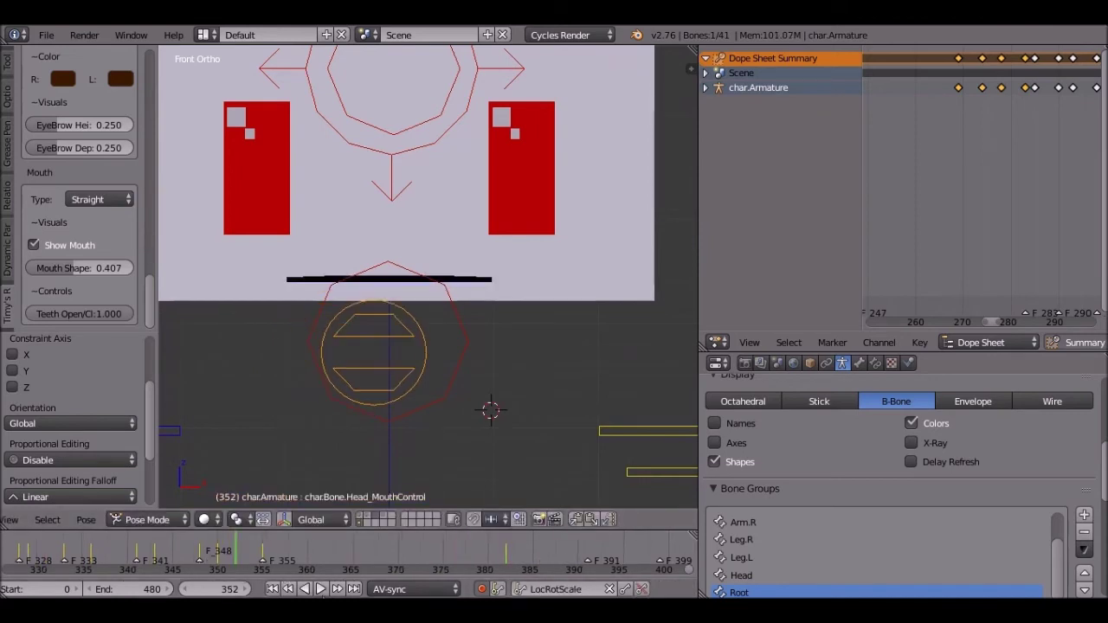
pyautogui.click(320, 589)
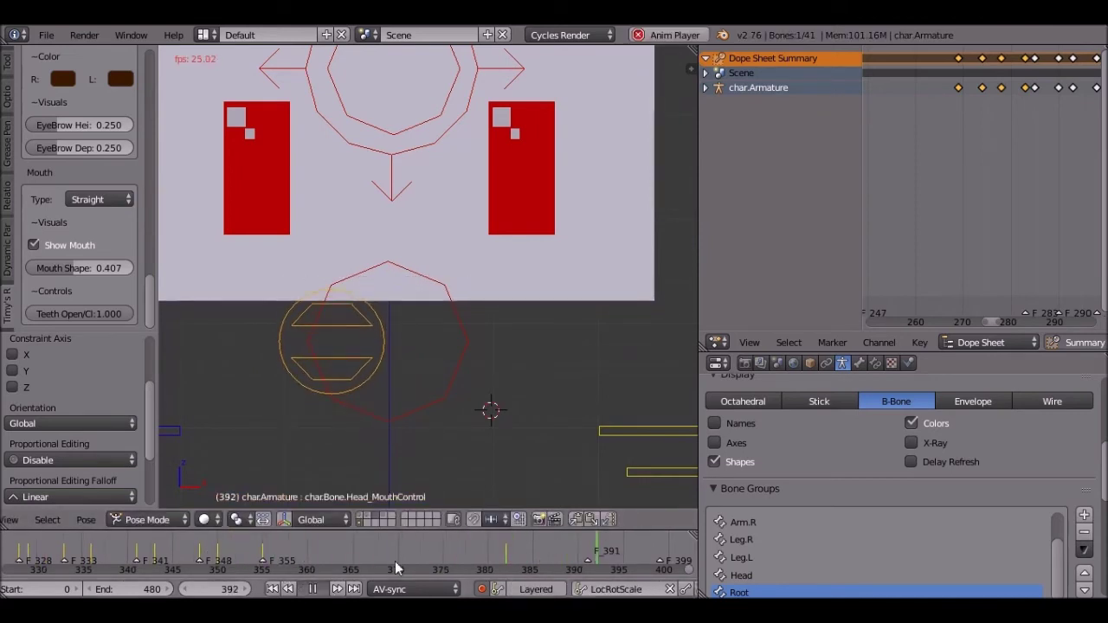
pyautogui.click(313, 588)
# - Review the playback before frame 348, and move the mouth control left by about 0.05 there for a narrower open mouth
pyautogui.moveTo(148, 547); pyautogui.dragTo(118, 555)
pyautogui.moveTo(214, 567); pyautogui.dragTo(382, 565, button='middle')
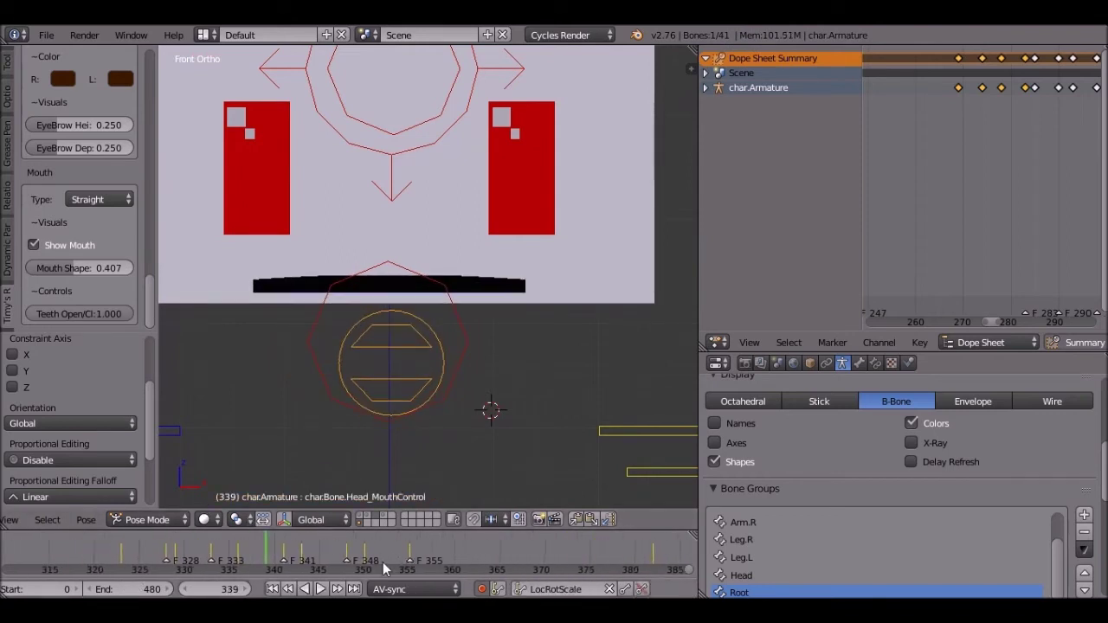
pyautogui.hotkey('alt', 'a')
pyautogui.click(211, 551)
pyautogui.click(146, 551)
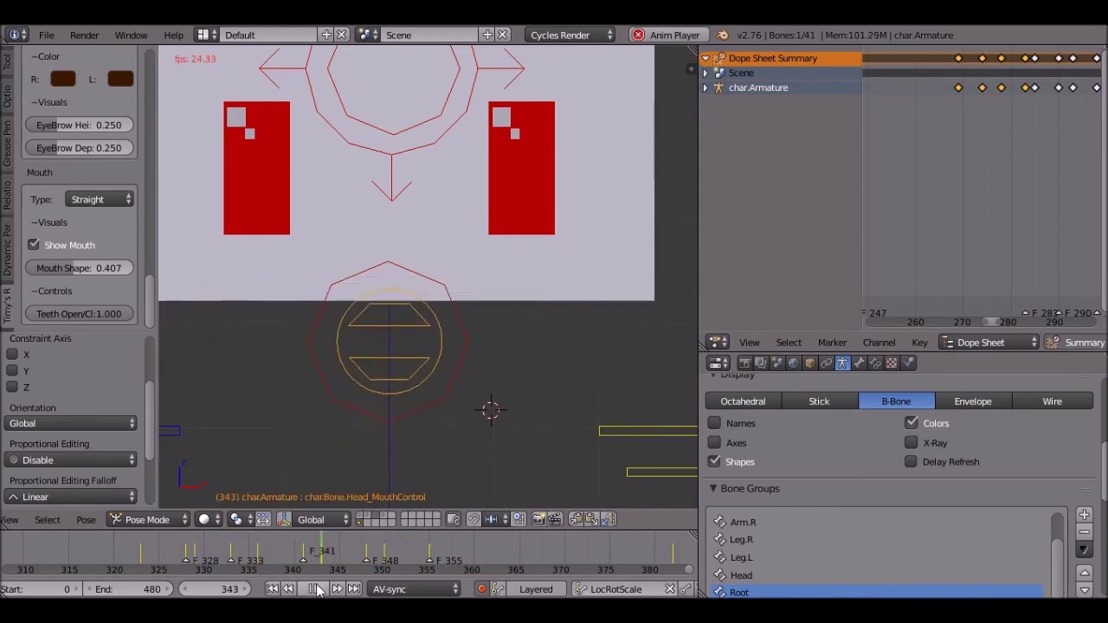
pyautogui.hotkey('alt', 'a')
pyautogui.moveTo(370, 557); pyautogui.dragTo(367, 555)
pyautogui.press('g')
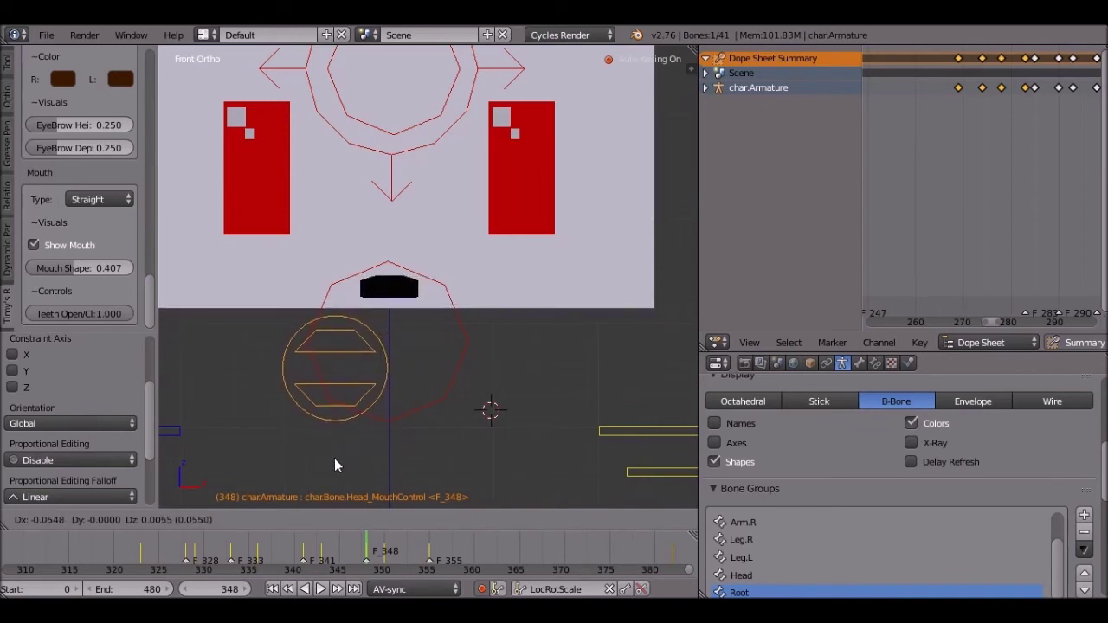
pyautogui.click(335, 466)
# - Play back the adjusted lip-sync past frame 348 and replay it from around frame 310
pyautogui.hotkey('alt', 'a')
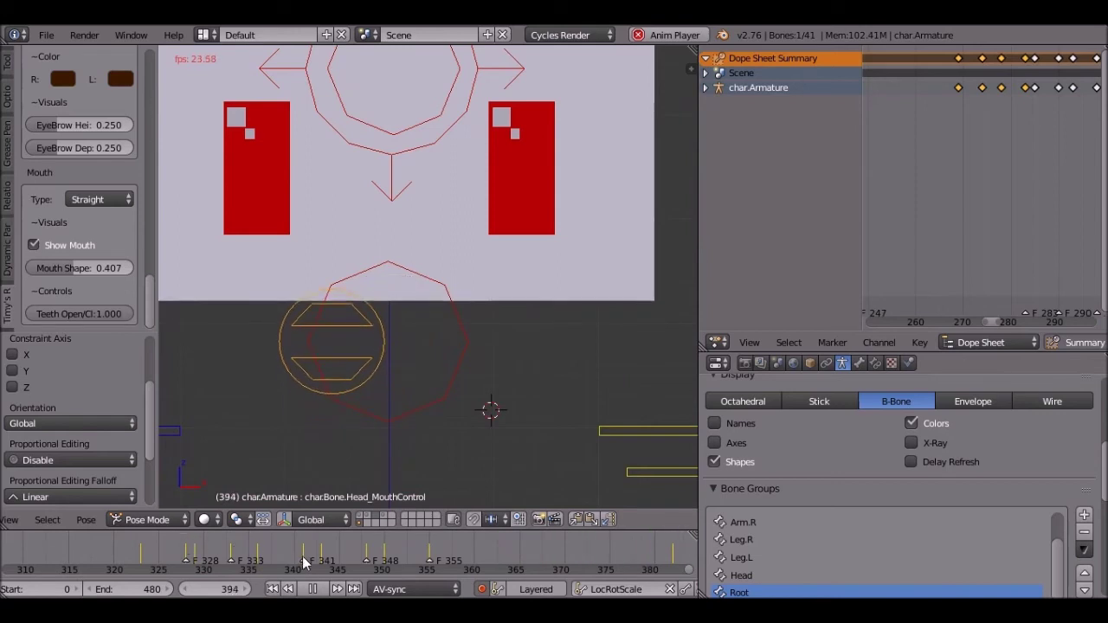
pyautogui.scroll(-5, 303, 571)
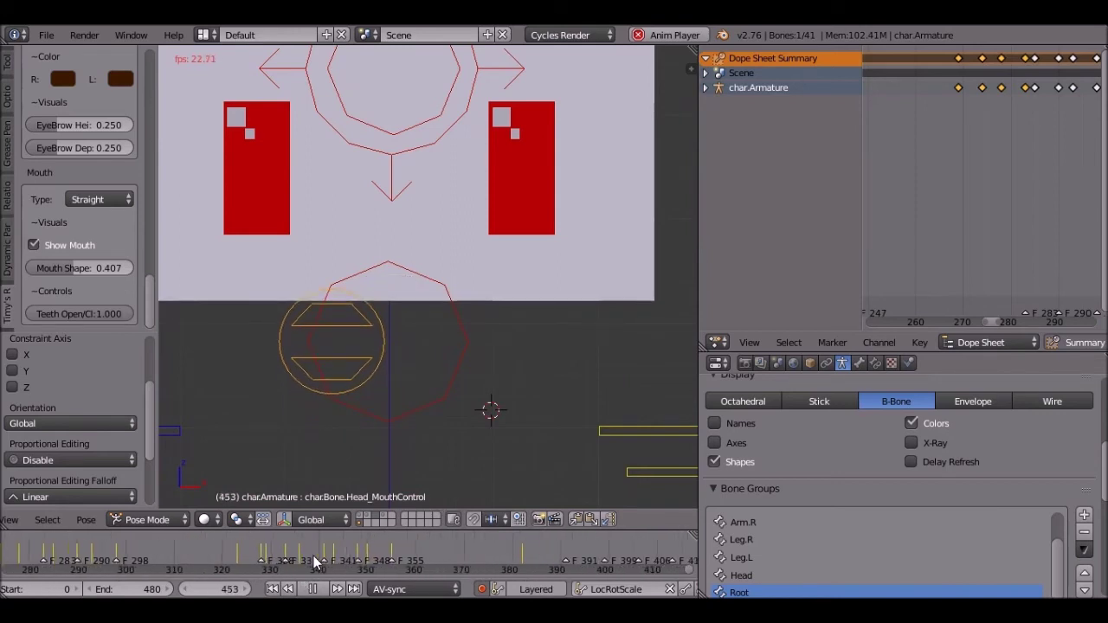
pyautogui.click(221, 557)
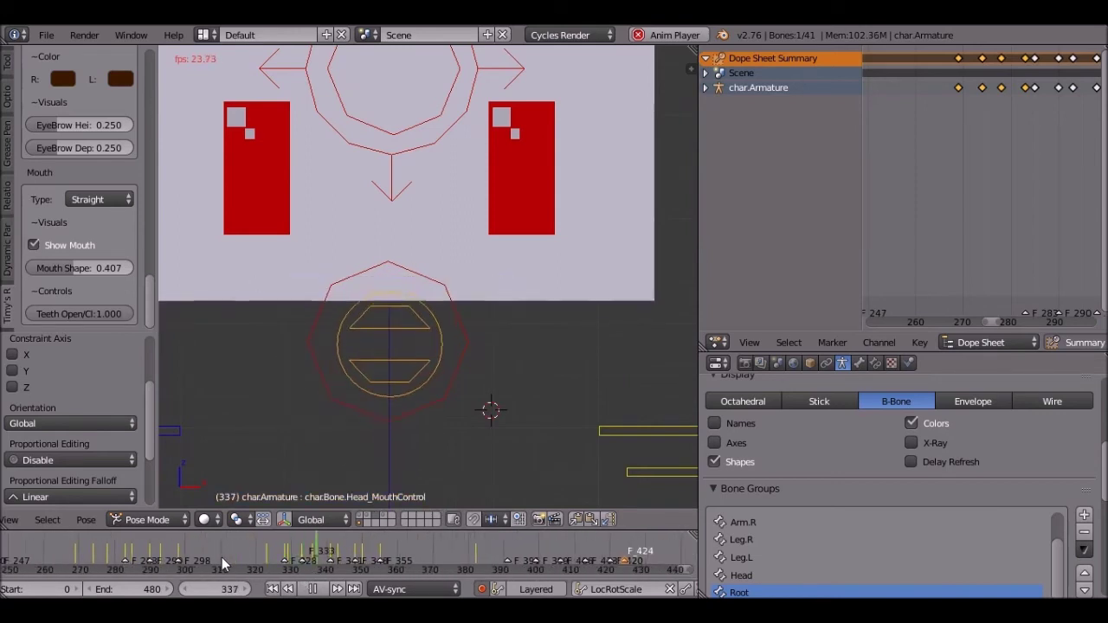
pyautogui.click(222, 558)
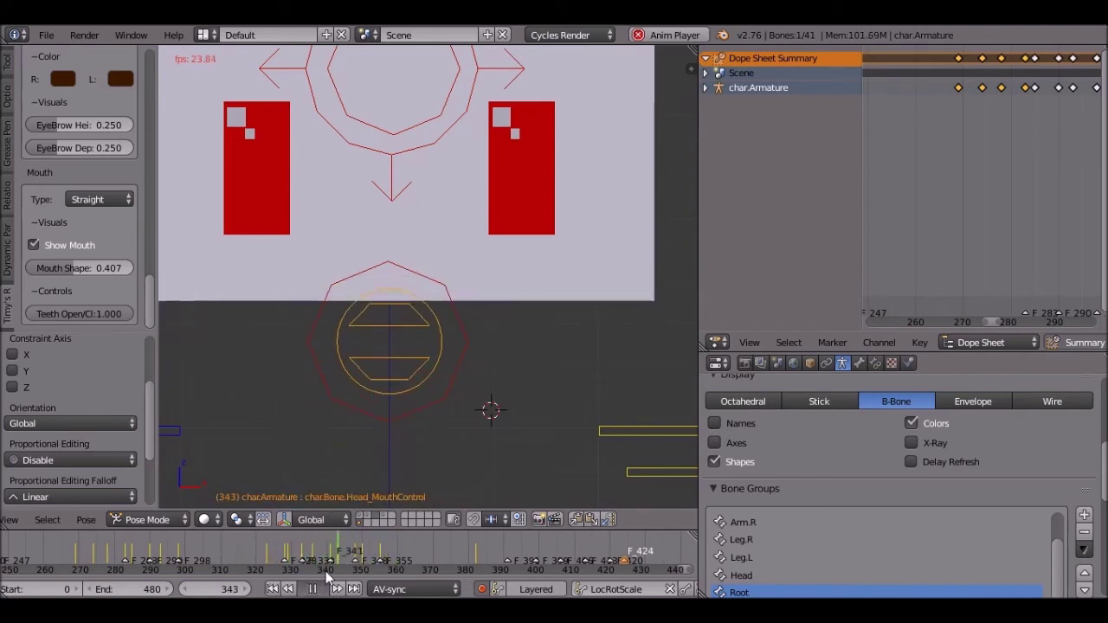
# - Move the mouth control left by about 0.05 at frame 333 for a narrower open mouth
pyautogui.hotkey('alt', 'a')
pyautogui.scroll(5, 336, 538)
pyautogui.scroll(3, 336, 540)
pyautogui.moveTo(239, 551); pyautogui.dragTo(228, 551)
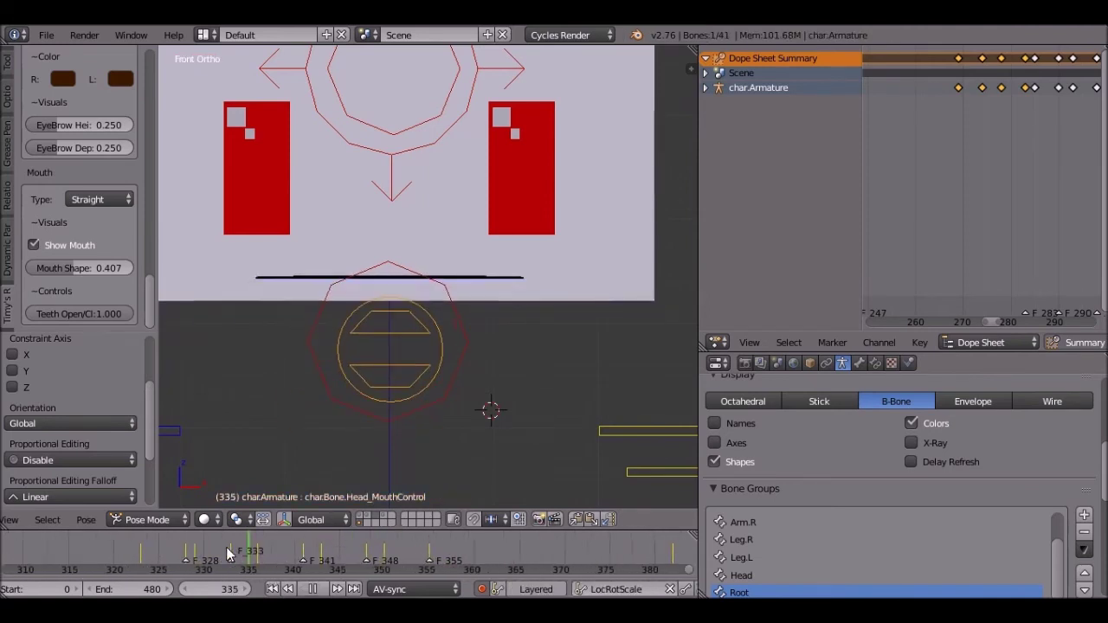
pyautogui.hotkey('alt', 'a')
pyautogui.press('g')
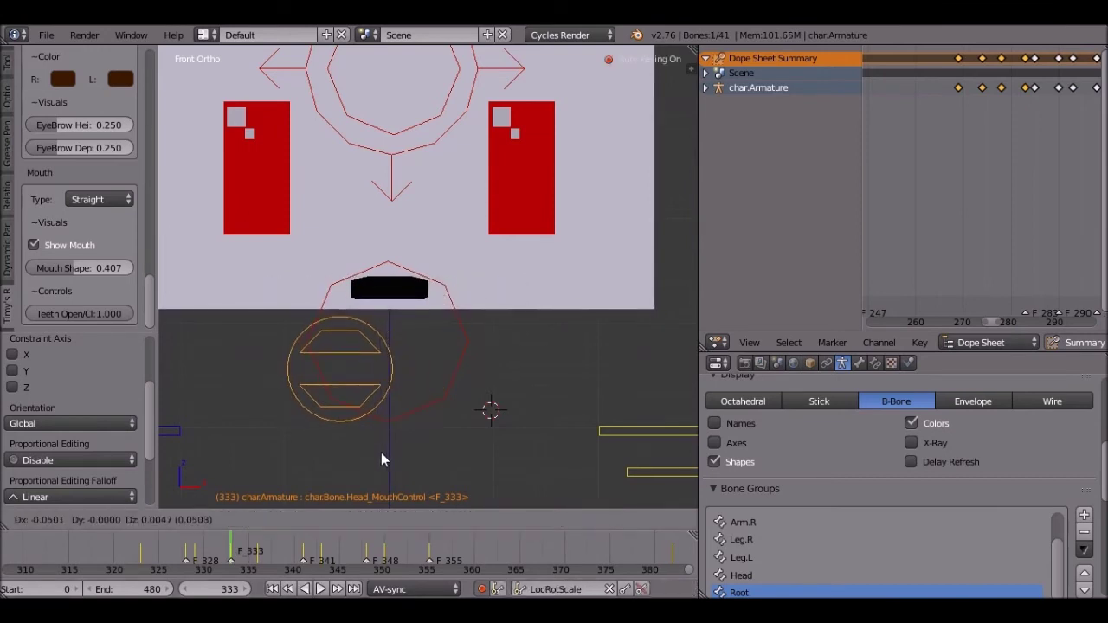
pyautogui.click(381, 454)
# - Move the mouth control left and slightly down at frame 341, and play back the lip-sync from there
pyautogui.click(303, 552)
pyautogui.press('g')
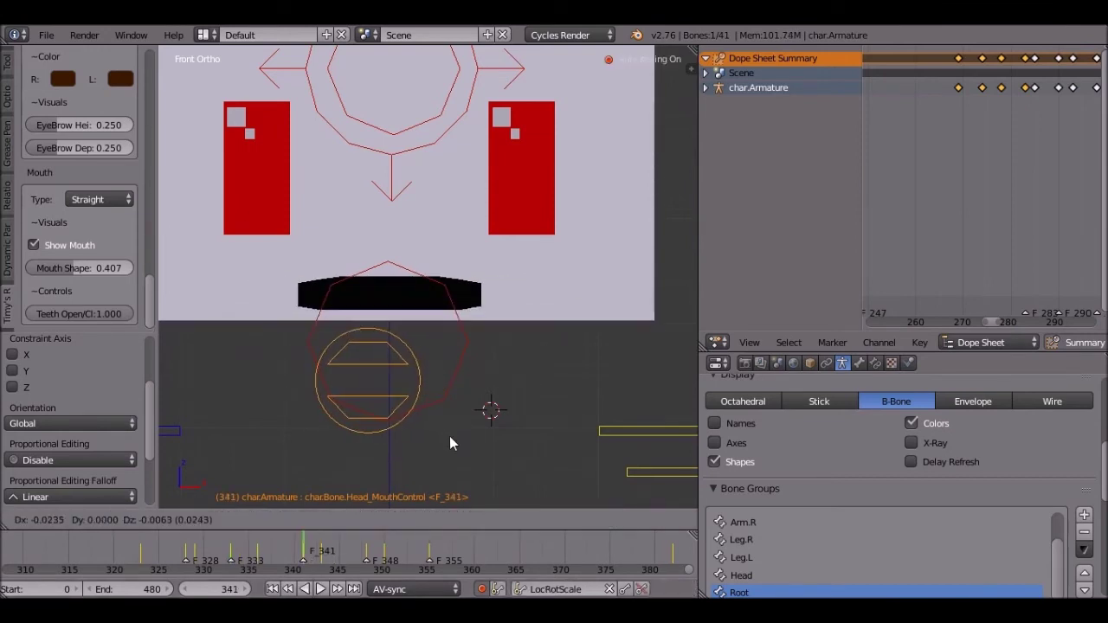
pyautogui.click(427, 442)
pyautogui.click(321, 589)
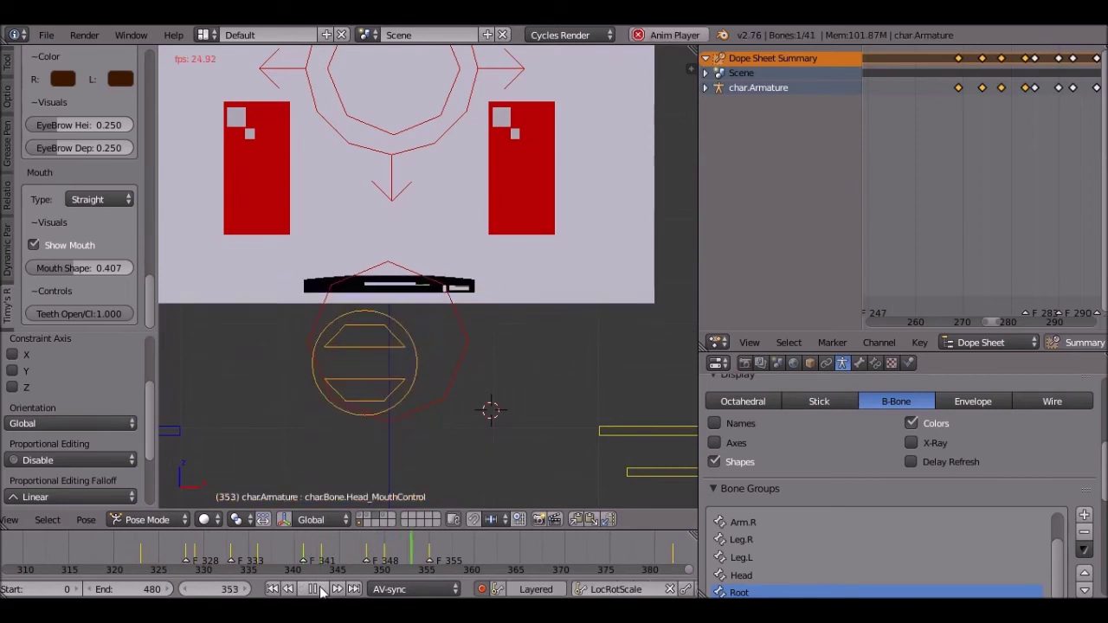
pyautogui.scroll(-5, 345, 554)
pyautogui.scroll(-1, 344, 564)
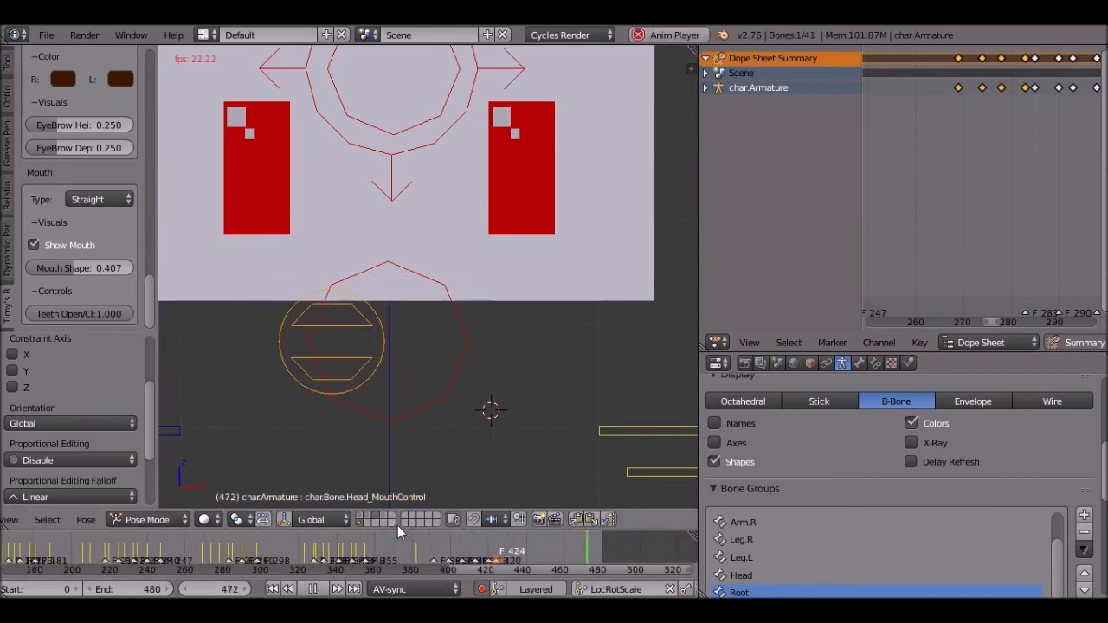
pyautogui.scroll(-5, 475, 424)
pyautogui.scroll(-2, 477, 426)
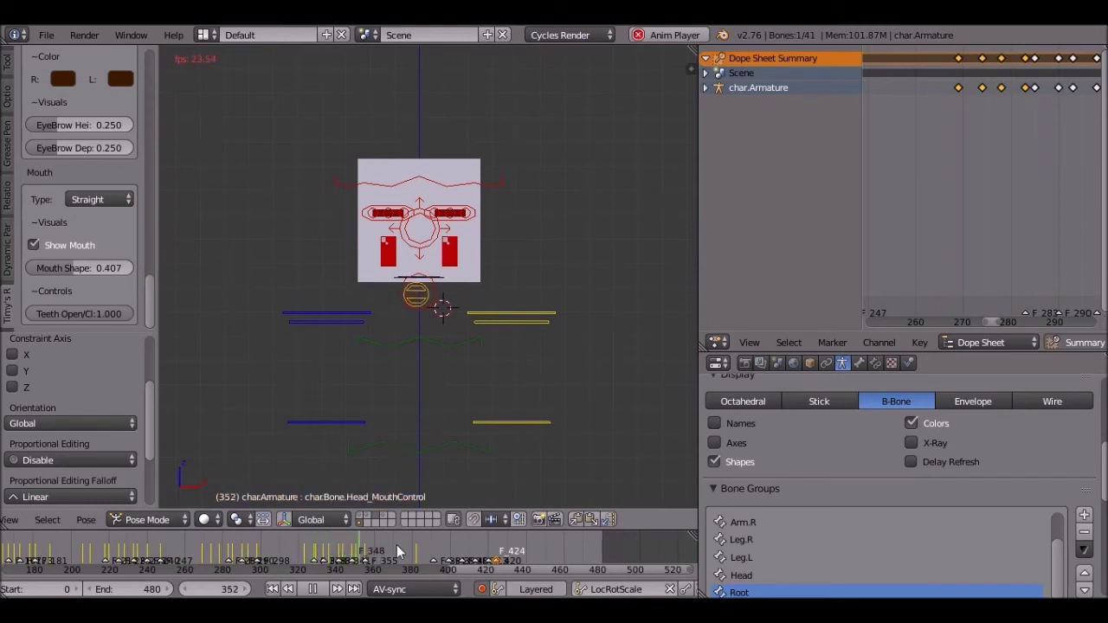
pyautogui.click(312, 589)
# - Duplicate the closed and open mouth keyframe pair ending at frame 355, placing the copies at frames 386 and 391
pyautogui.scroll(5, 512, 549)
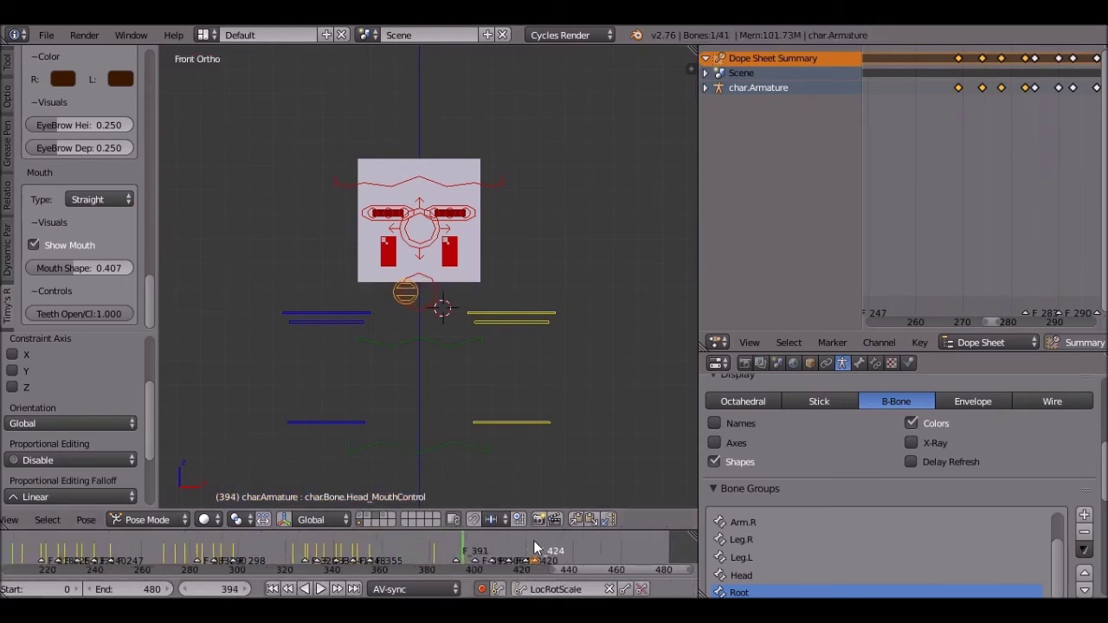
pyautogui.click(582, 559)
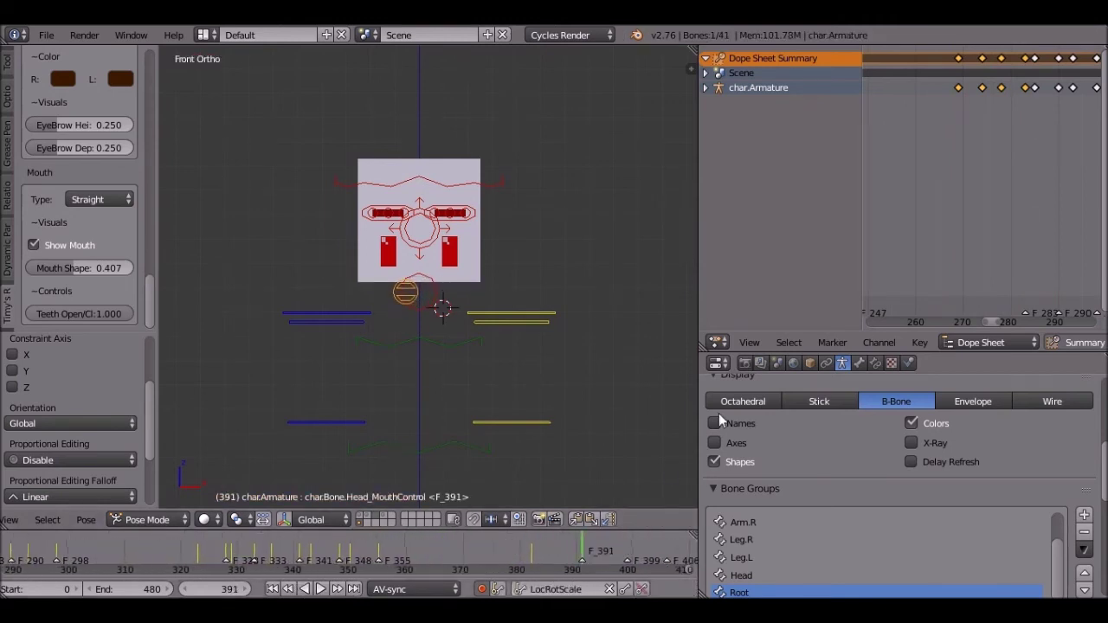
pyautogui.scroll(-1, 798, 314)
pyautogui.scroll(-1, 896, 210)
pyautogui.scroll(-7, 895, 208)
pyautogui.moveTo(952, 176); pyautogui.dragTo(965, 79, button='middle')
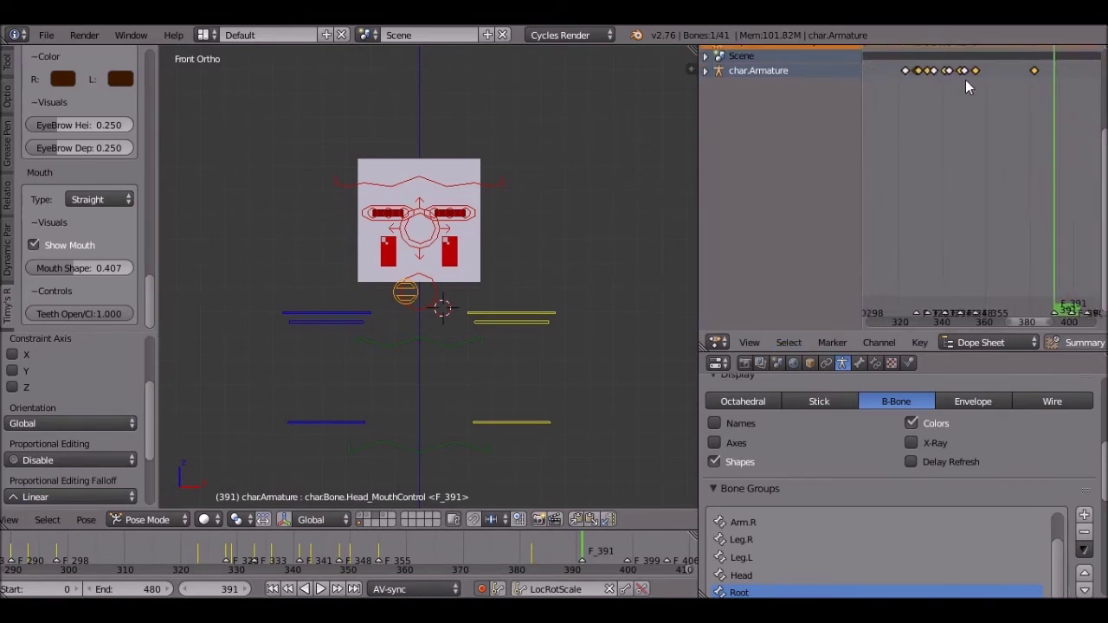
pyautogui.rightClick(955, 71)
pyautogui.keyDown('shift'); pyautogui.rightClick(971, 73); pyautogui.keyUp('shift')
pyautogui.scroll(-2, 972, 74)
pyautogui.moveTo(972, 76); pyautogui.dragTo(918, 92, button='middle')
pyautogui.hotkey('shift', 'd')
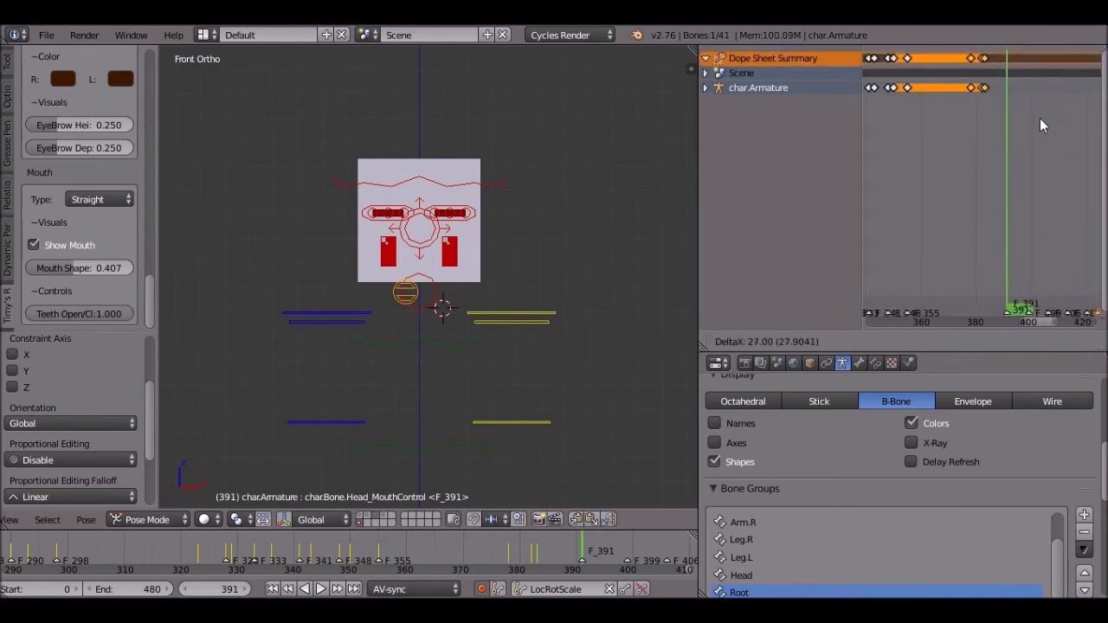
pyautogui.click(1040, 117)
pyautogui.scroll(4, 1024, 113)
pyautogui.moveTo(1024, 113); pyautogui.dragTo(1036, 114, button='middle')
pyautogui.scroll(5, 1035, 114)
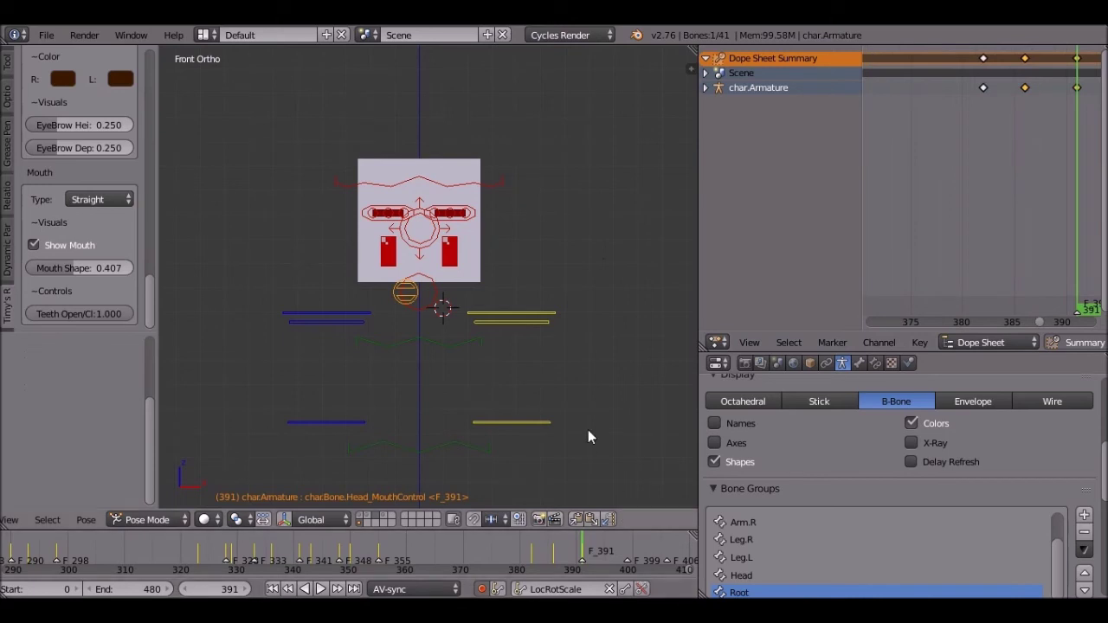
# - Reset the mouth control's location at frame 391
pyautogui.scroll(4, 563, 383)
pyautogui.scroll(-1, 562, 384)
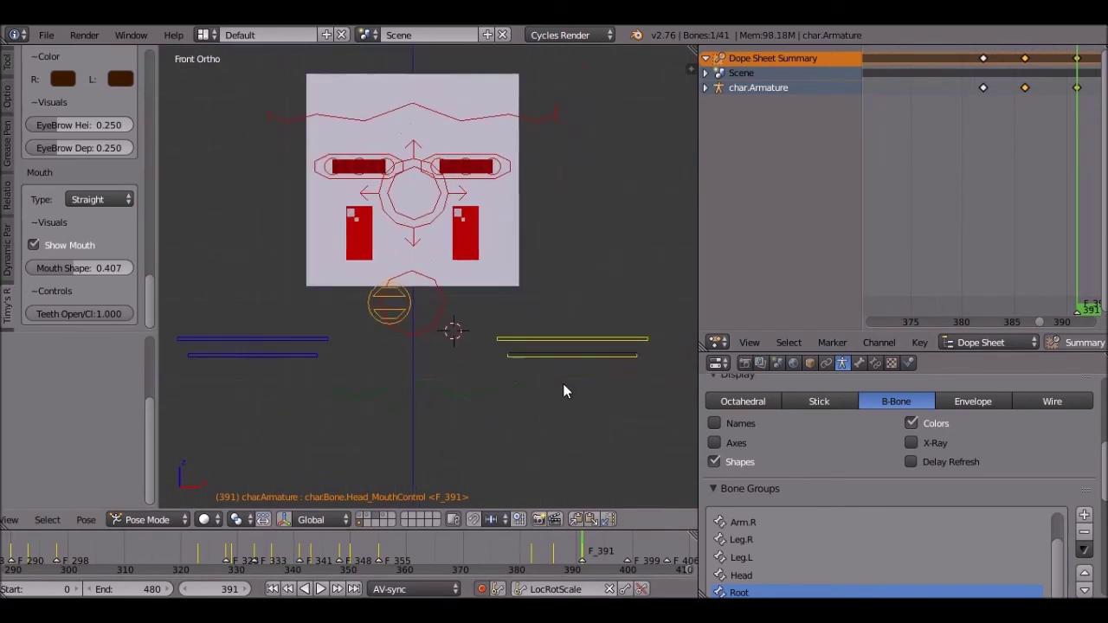
pyautogui.scroll(-1, 563, 383)
pyautogui.scroll(-1, 554, 378)
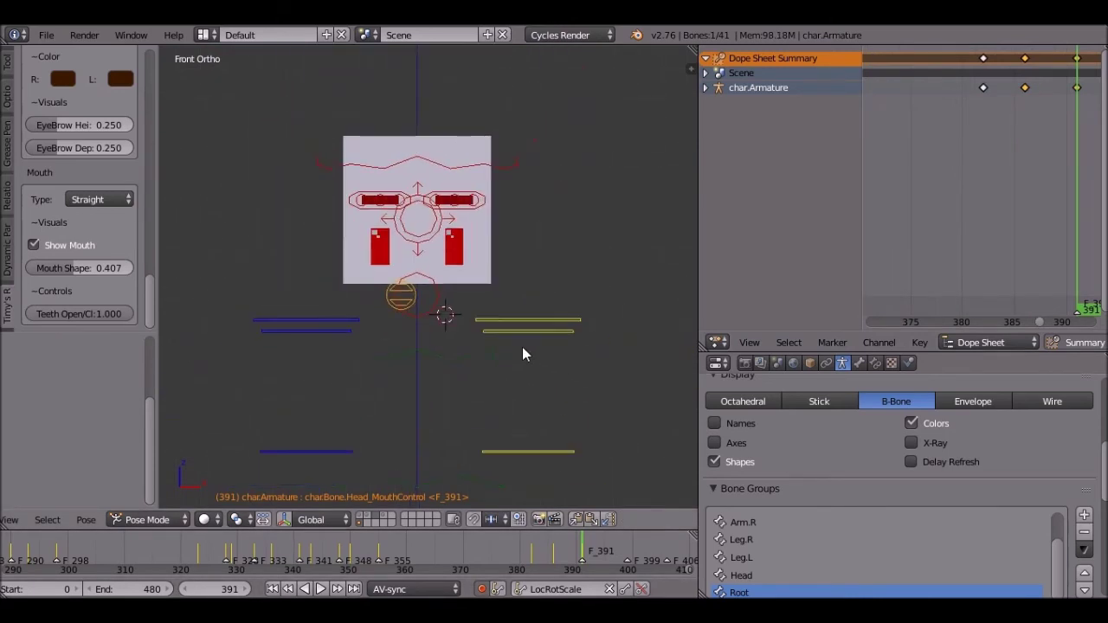
pyautogui.hotkey('alt', 'g')
pyautogui.press('Down')
pyautogui.press('Up')
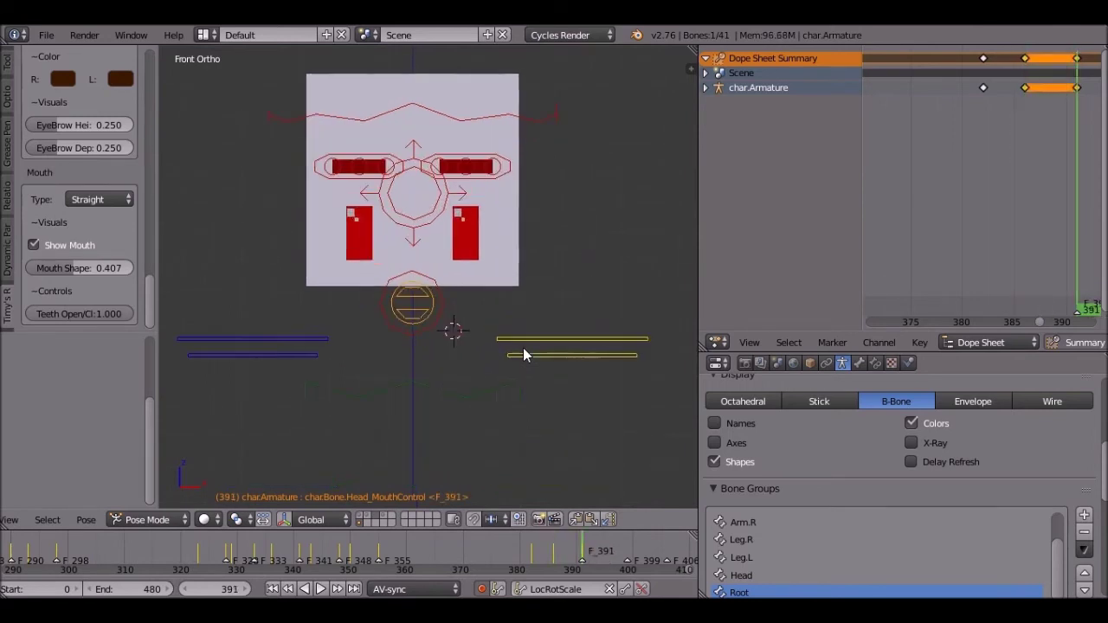
# - Move the mouth control down by about 0.03 and left by about 0.02 at frame 391 for a narrower open mouth
pyautogui.scroll(4, 523, 347)
pyautogui.press('g')
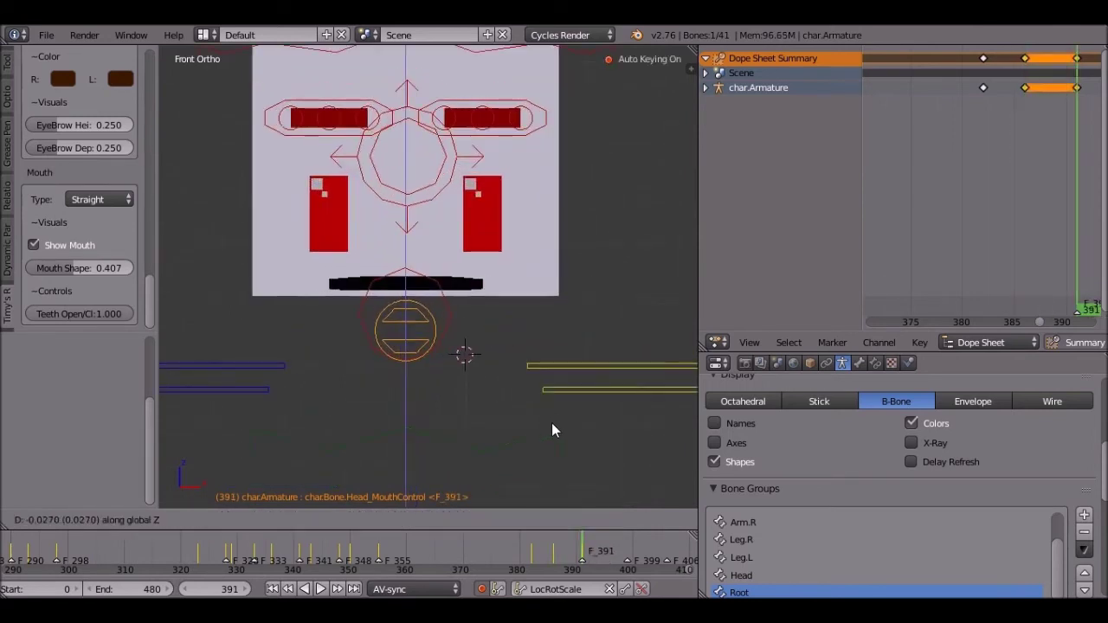
pyautogui.click(551, 422)
pyautogui.press('g')
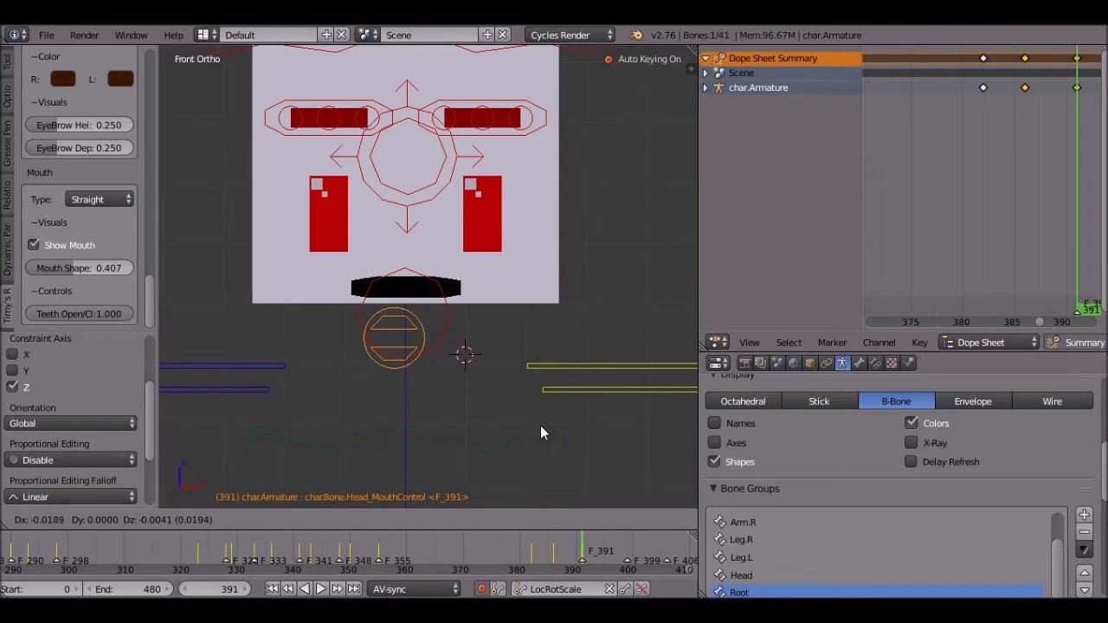
pyautogui.click(540, 433)
# - Move the mouth control left by about 0.02 at frame 386 for a narrower closed mouth
pyautogui.press('Down')
pyautogui.press('g')
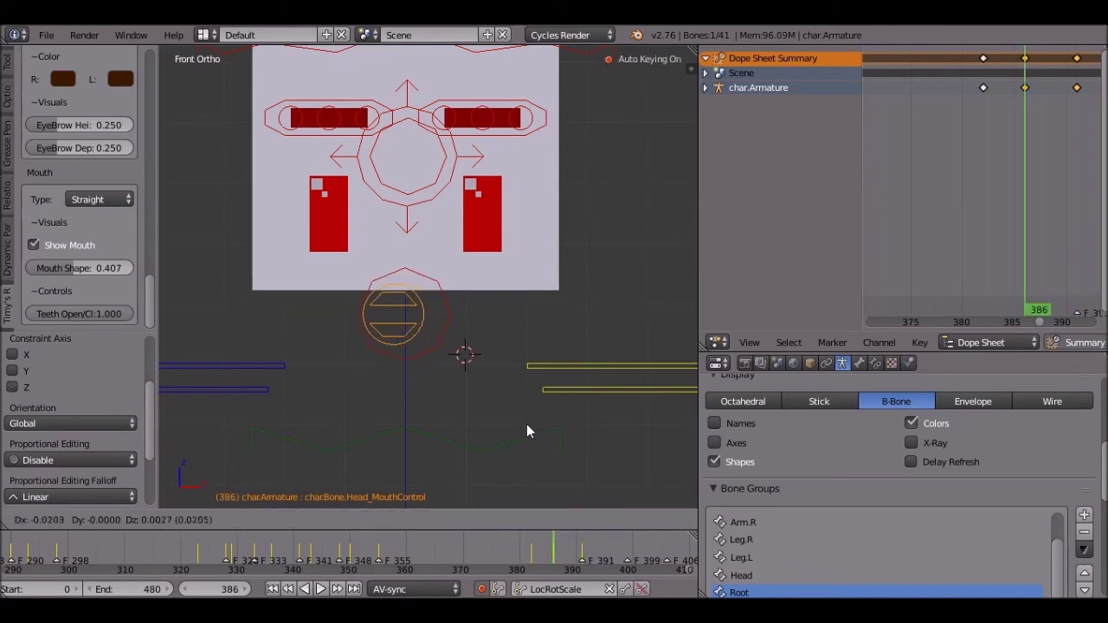
pyautogui.click(527, 425)
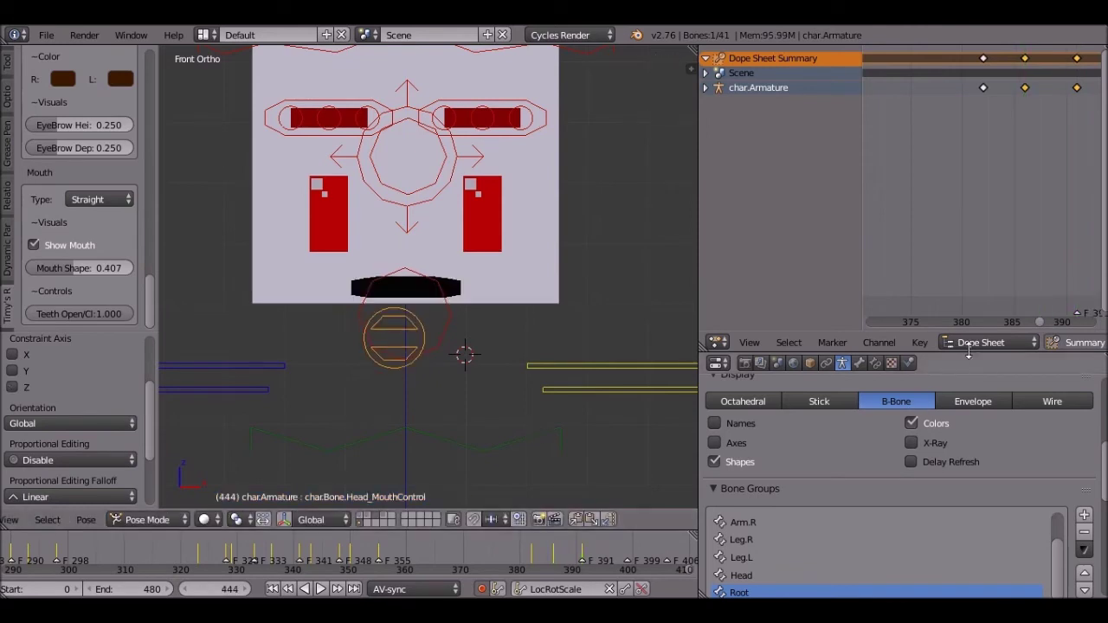
# - Duplicate the closed and open mouth keyframe pair repeatedly so the copies end at the markers for frames 399, 406, 413 and 420
pyautogui.scroll(-5, 926, 200)
pyautogui.moveTo(927, 200); pyautogui.dragTo(896, 155, button='middle')
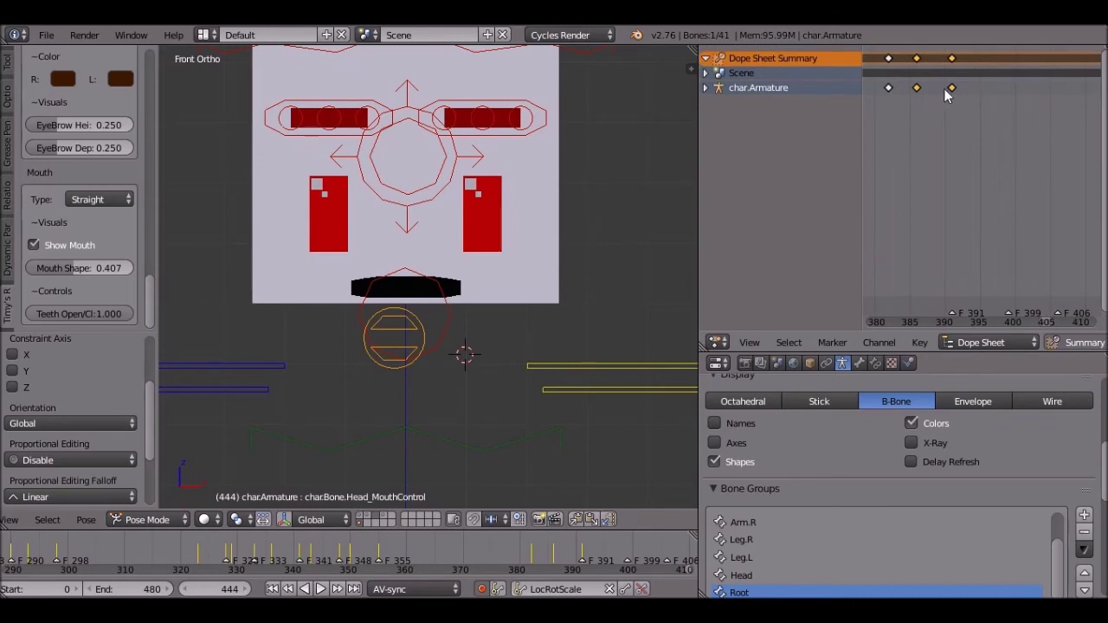
pyautogui.moveTo(957, 124); pyautogui.dragTo(800, 342, button='middle')
pyautogui.moveTo(644, 547); pyautogui.dragTo(332, 554, button='middle')
pyautogui.press('g')
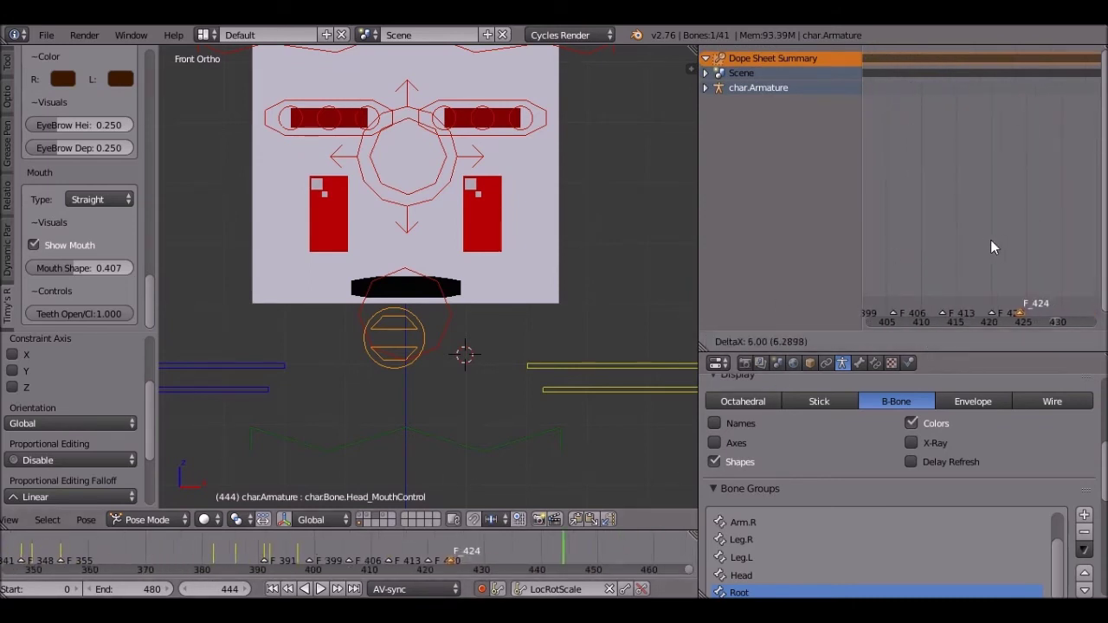
pyautogui.click(994, 242)
pyautogui.hotkey('shift', 'd')
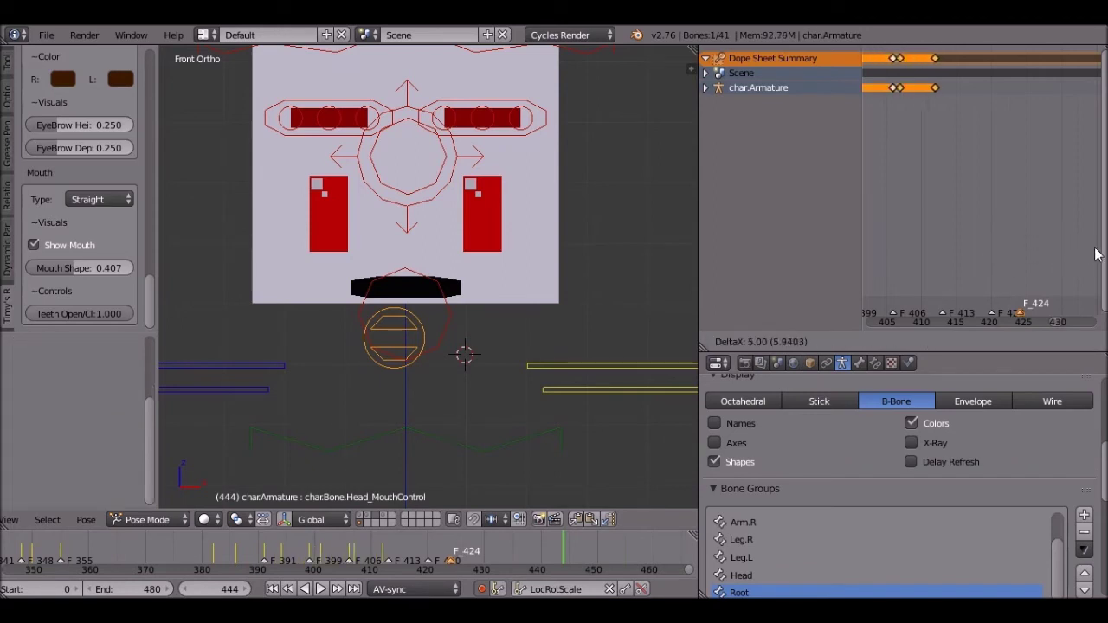
pyautogui.press('Return')
pyautogui.press('g')
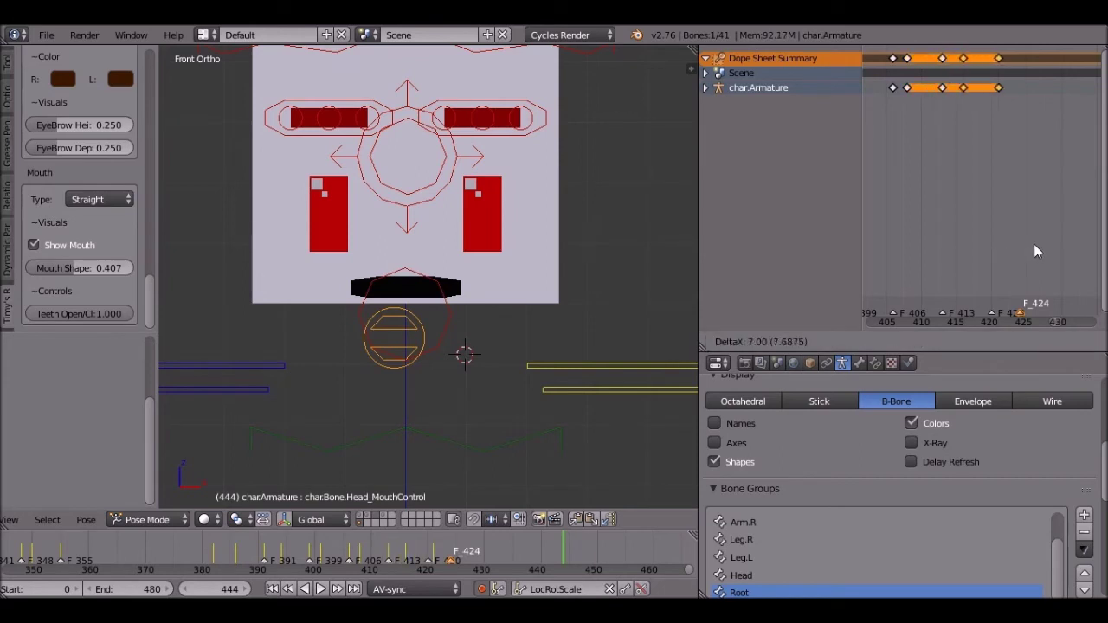
pyautogui.click(1029, 244)
# - Duplicate the mouth keyframe pair again for the frame 424 marker, and scale its spacing to span frames 421 to 424
pyautogui.hotkey('shift', 'd')
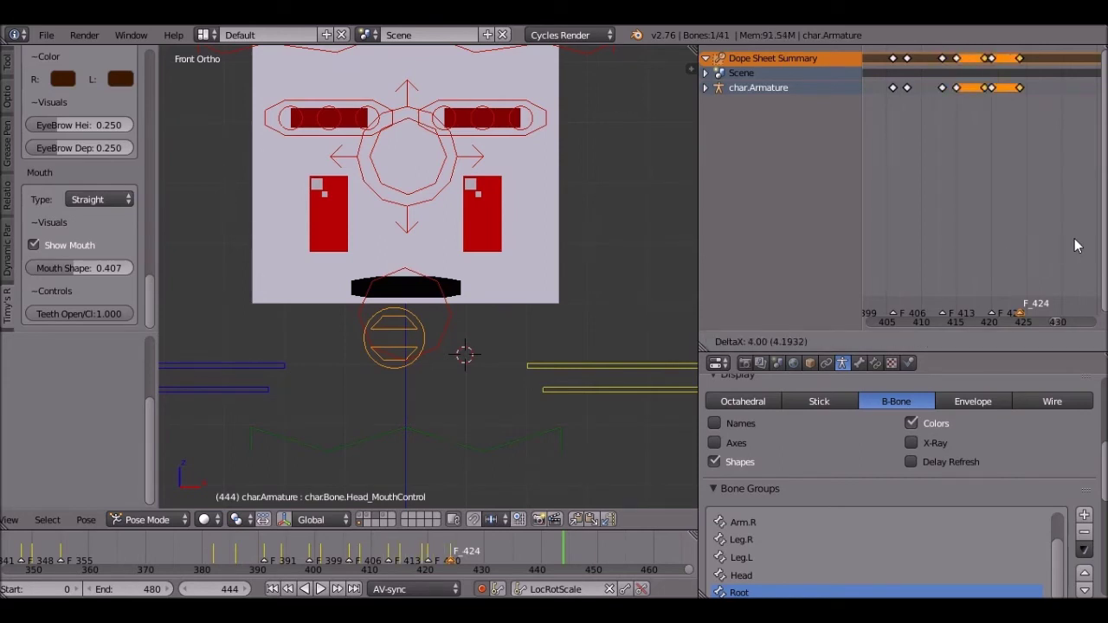
pyautogui.press('Return')
pyautogui.press('s')
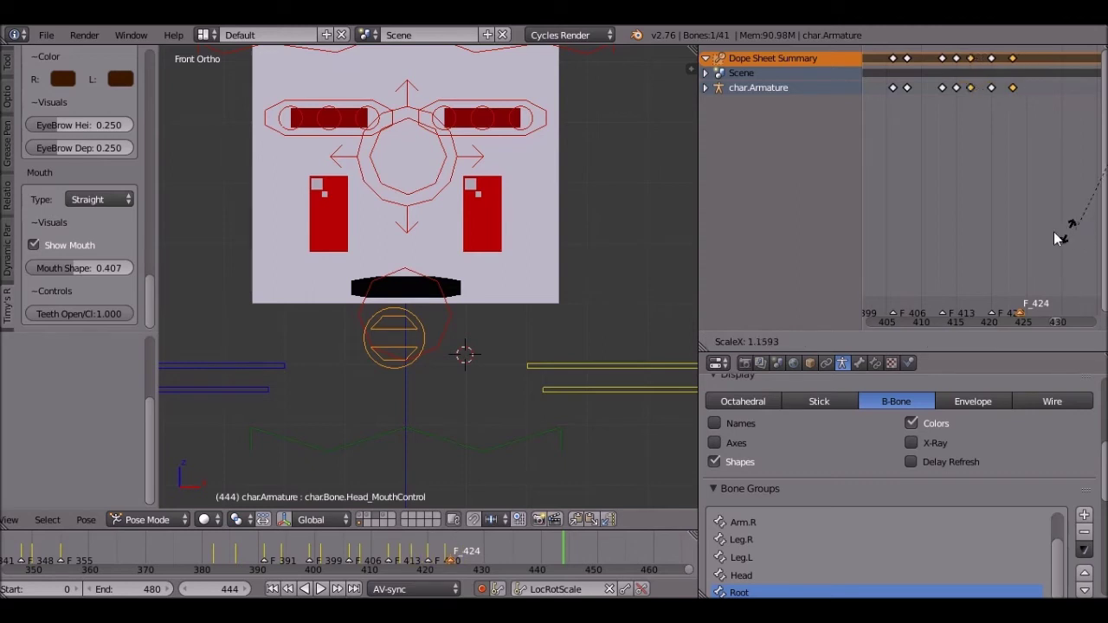
pyautogui.press('Return')
# - Duplicate the last mouth keyframe pair past frame 444, with its first key at about frame 463
pyautogui.press('g')
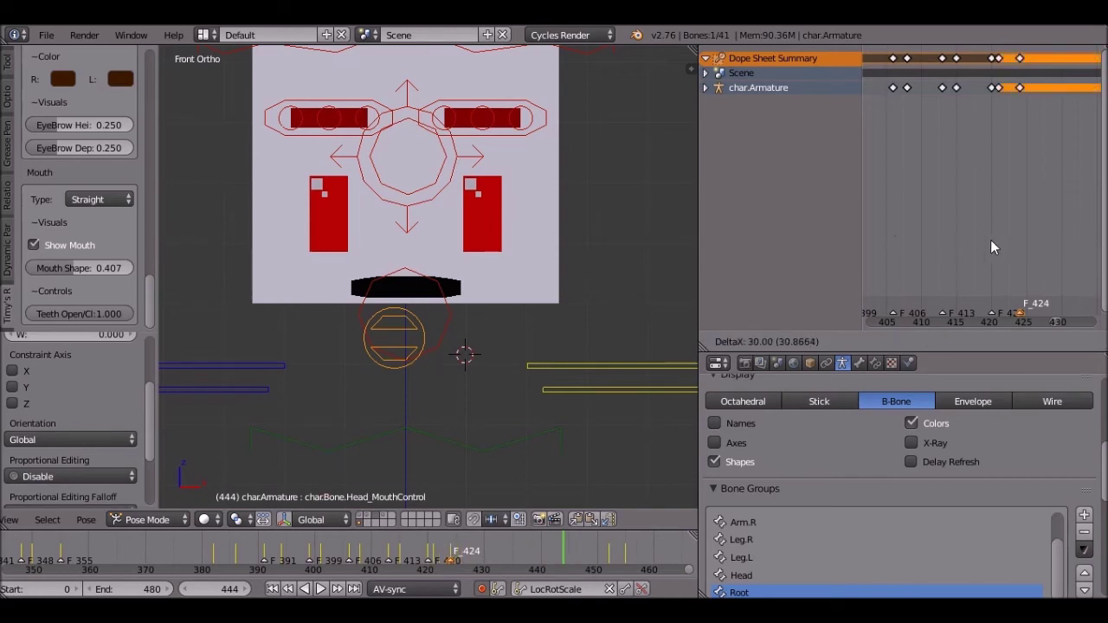
pyautogui.click(1057, 195)
pyautogui.scroll(-11, 1057, 194)
pyautogui.moveTo(1023, 199); pyautogui.dragTo(913, 242, button='middle')
pyautogui.moveTo(956, 211); pyautogui.dragTo(951, 210, button='middle')
pyautogui.scroll(-2, 957, 204)
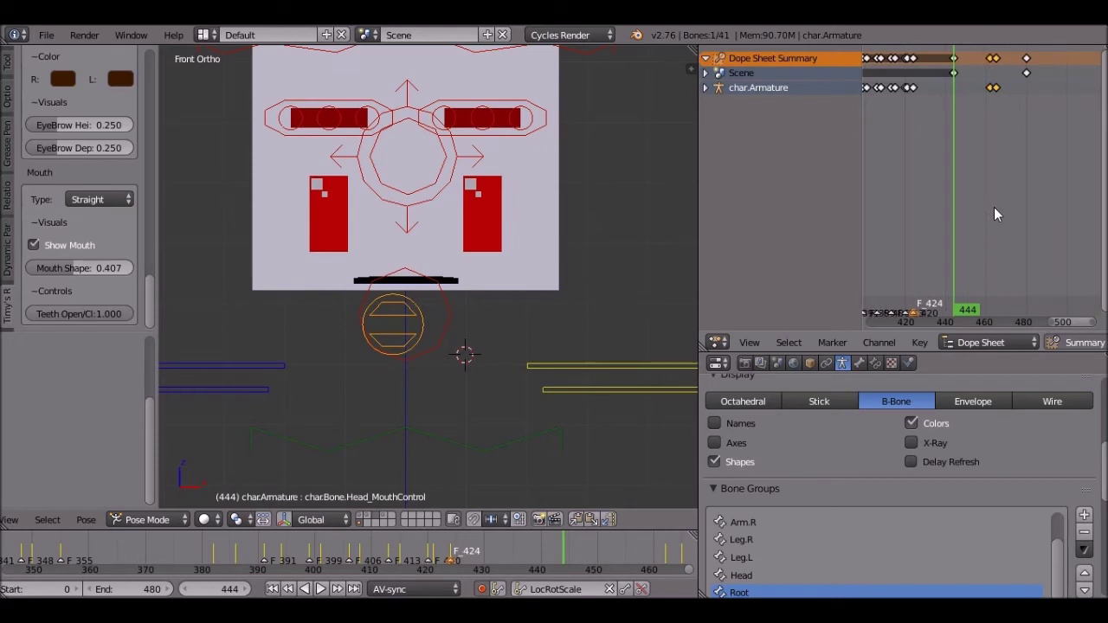
pyautogui.moveTo(993, 208); pyautogui.dragTo(1002, 207, button='middle')
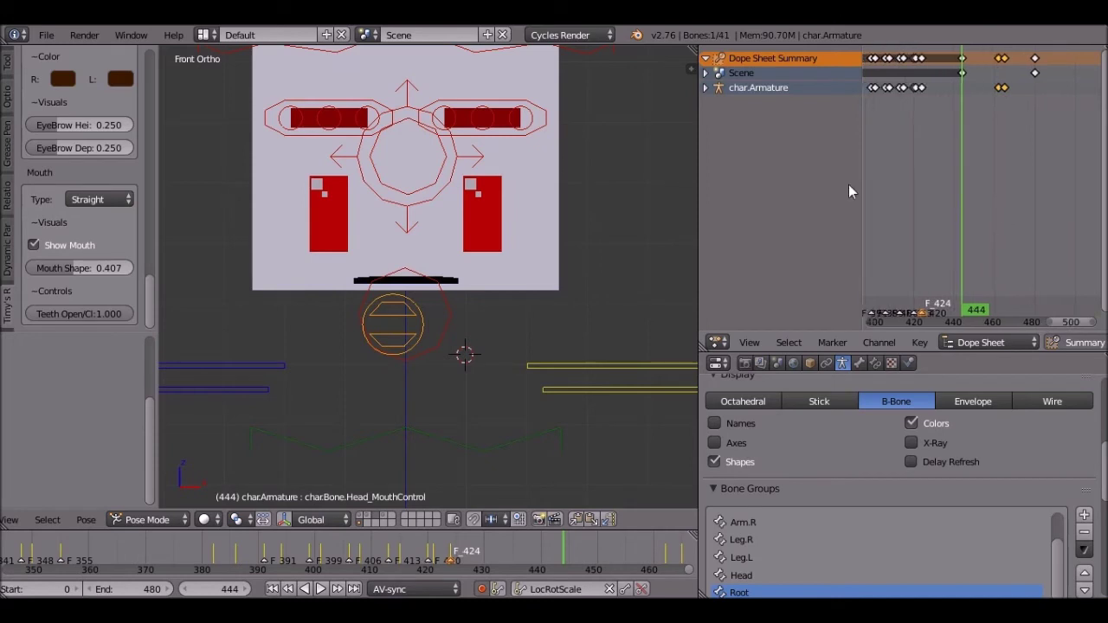
# - Delete the last open-mouth keyframe of the armature, just after frame 463, and play back the animation
pyautogui.click(326, 590)
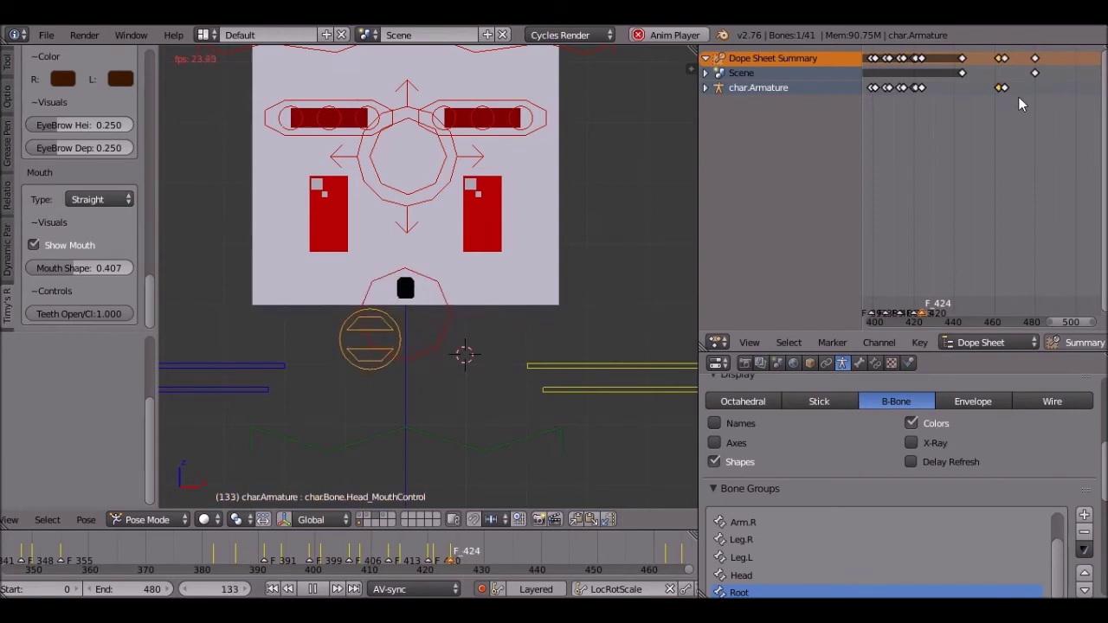
pyautogui.press('x')
pyautogui.click(940, 84)
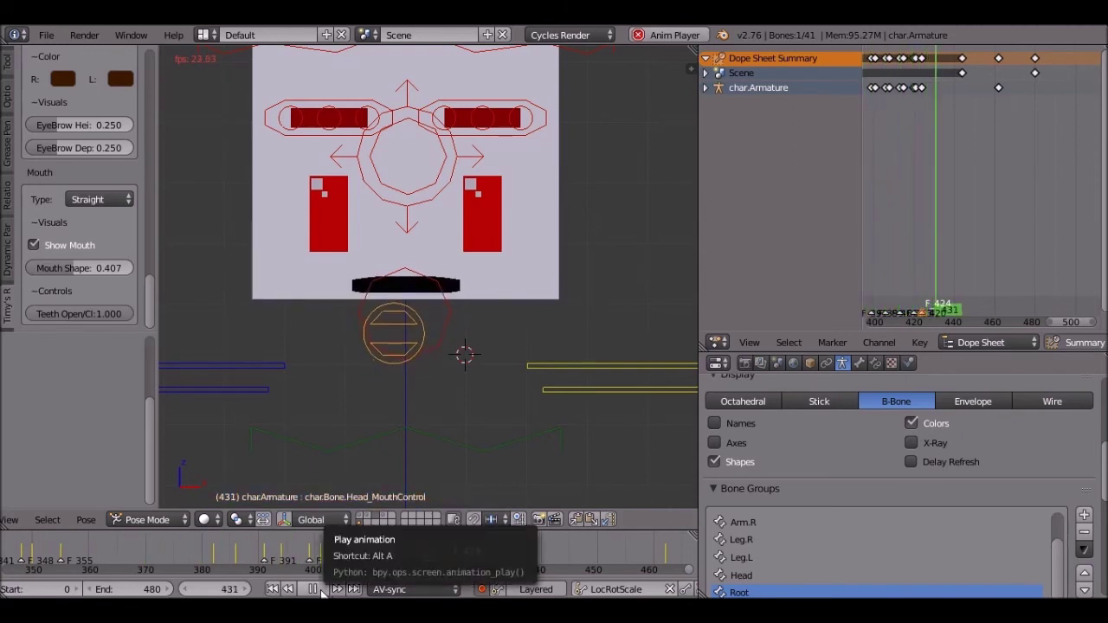
pyautogui.hotkey('alt', 'a')
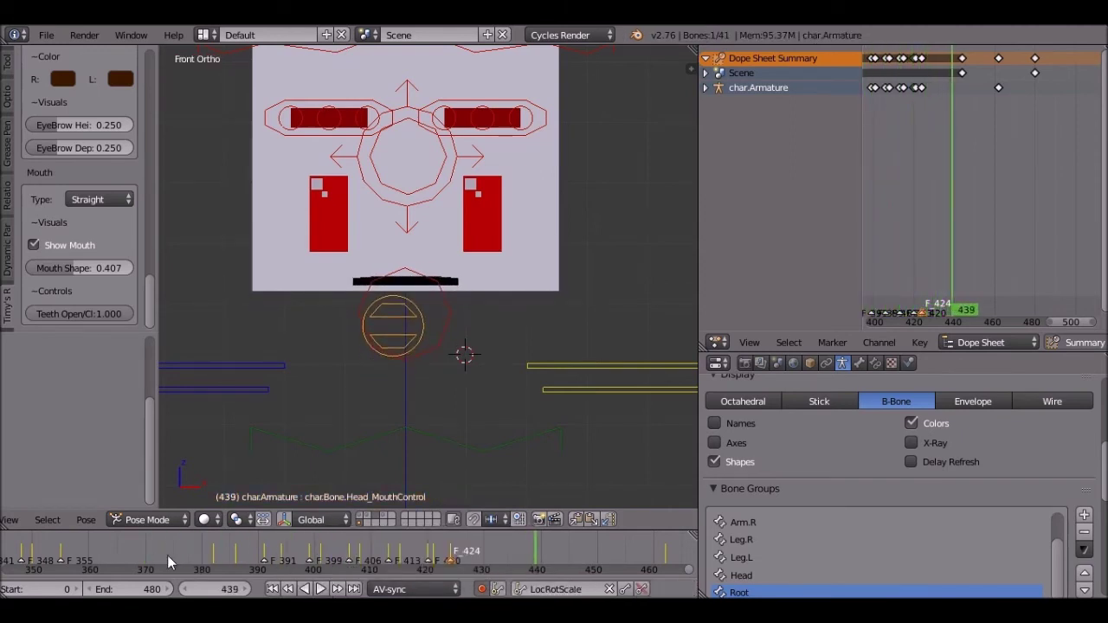
# - Play back the lip-sync from around frame 317, and review it again from around frame 325
pyautogui.click(152, 559)
pyautogui.scroll(-4, 370, 553)
pyautogui.moveTo(370, 547); pyautogui.dragTo(655, 536, button='middle')
pyautogui.click(274, 554)
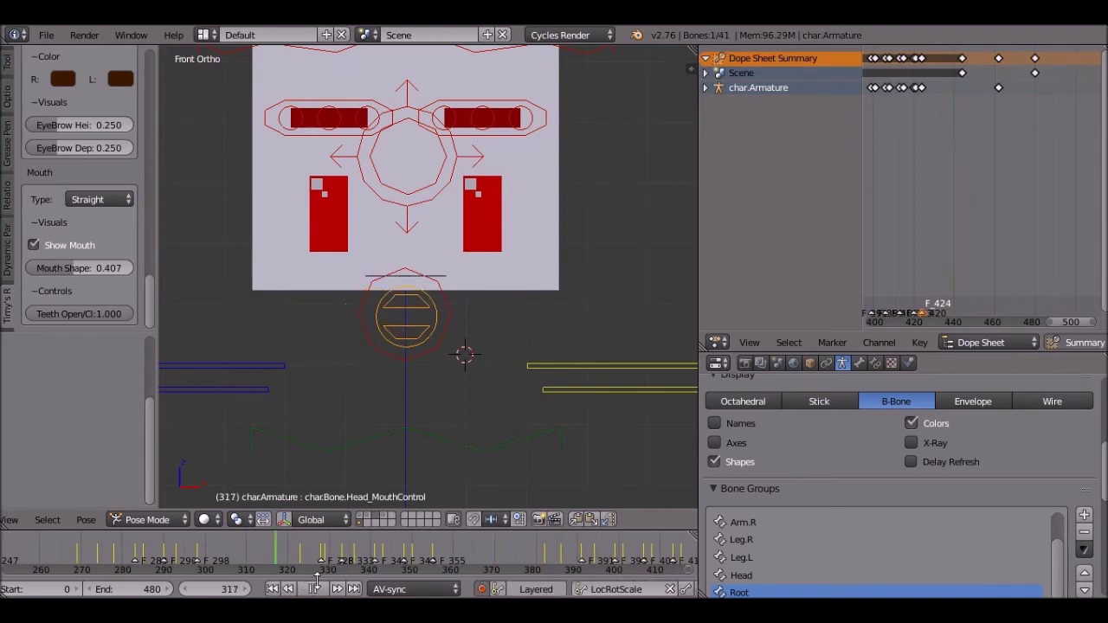
pyautogui.click(327, 590)
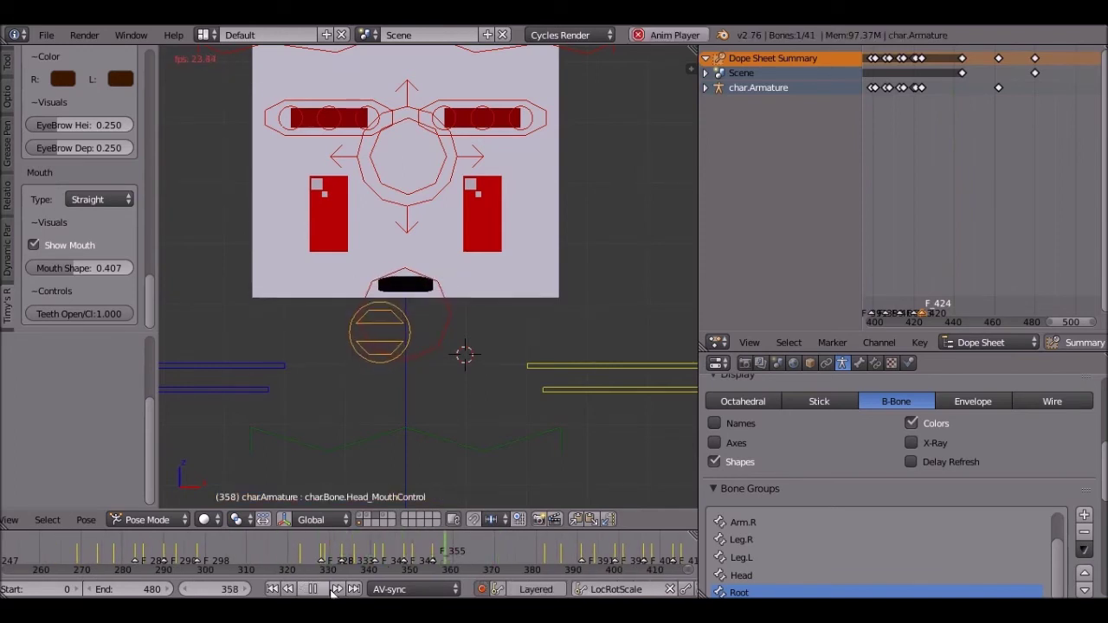
pyautogui.click(312, 589)
pyautogui.scroll(3, 329, 558)
pyautogui.scroll(3, 309, 559)
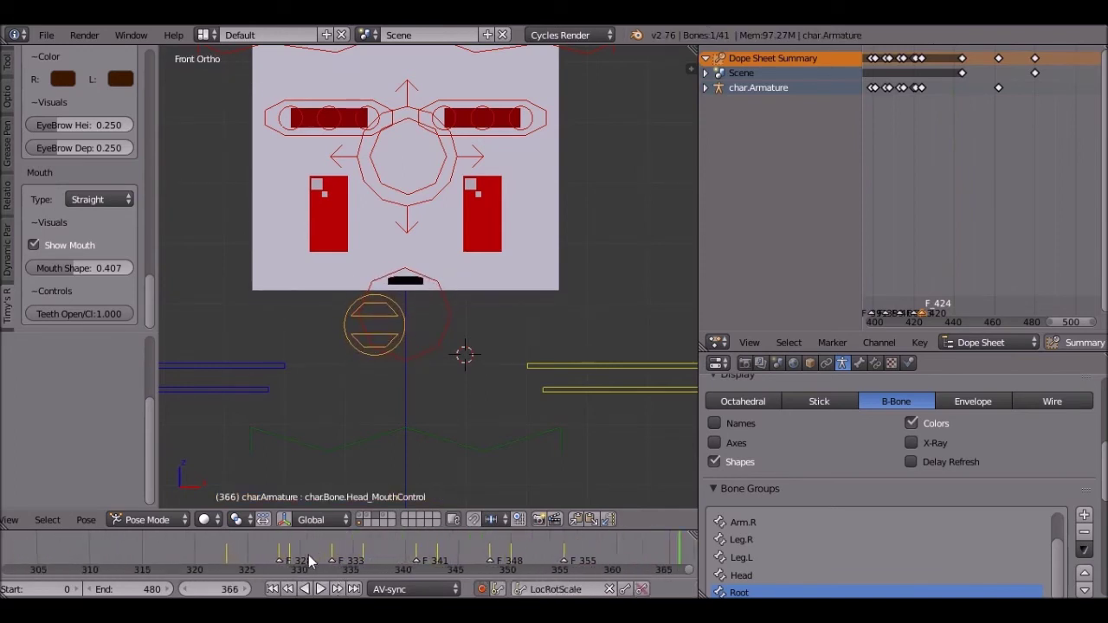
pyautogui.click(242, 562)
pyautogui.hotkey('alt', 'a')
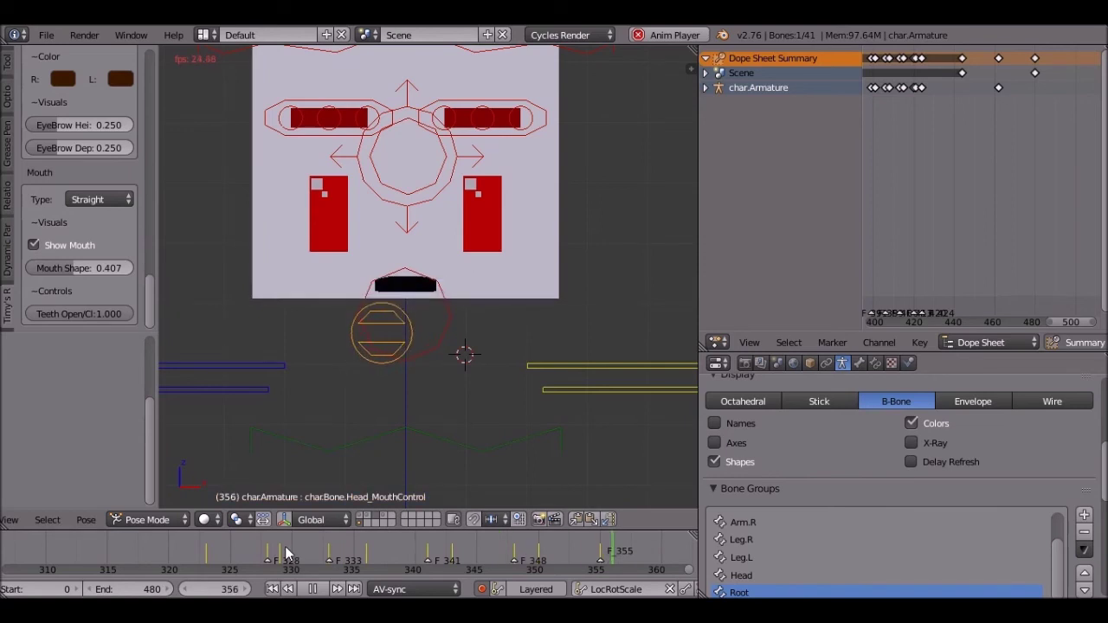
pyautogui.hotkey('alt', 'a')
# - Move the closed-mouth keyframe that follows the frame 333 marker to frame 338
pyautogui.moveTo(309, 539); pyautogui.dragTo(363, 534)
pyautogui.scroll(-2, 965, 207)
pyautogui.moveTo(866, 227); pyautogui.dragTo(1052, 229, button='middle')
pyautogui.scroll(6, 908, 229)
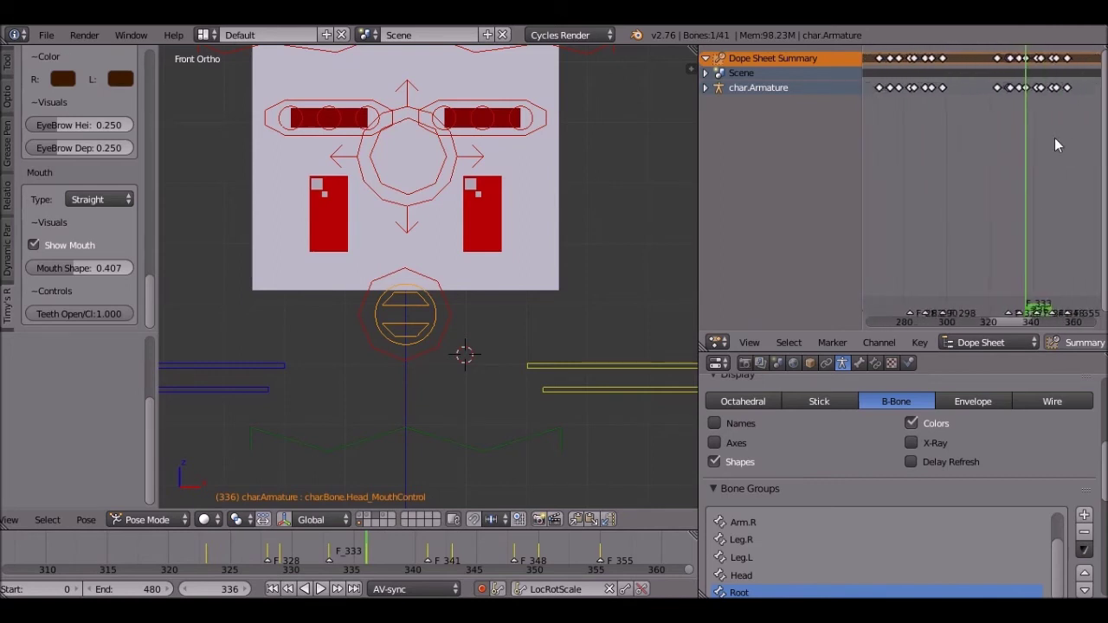
pyautogui.scroll(1, 900, 93)
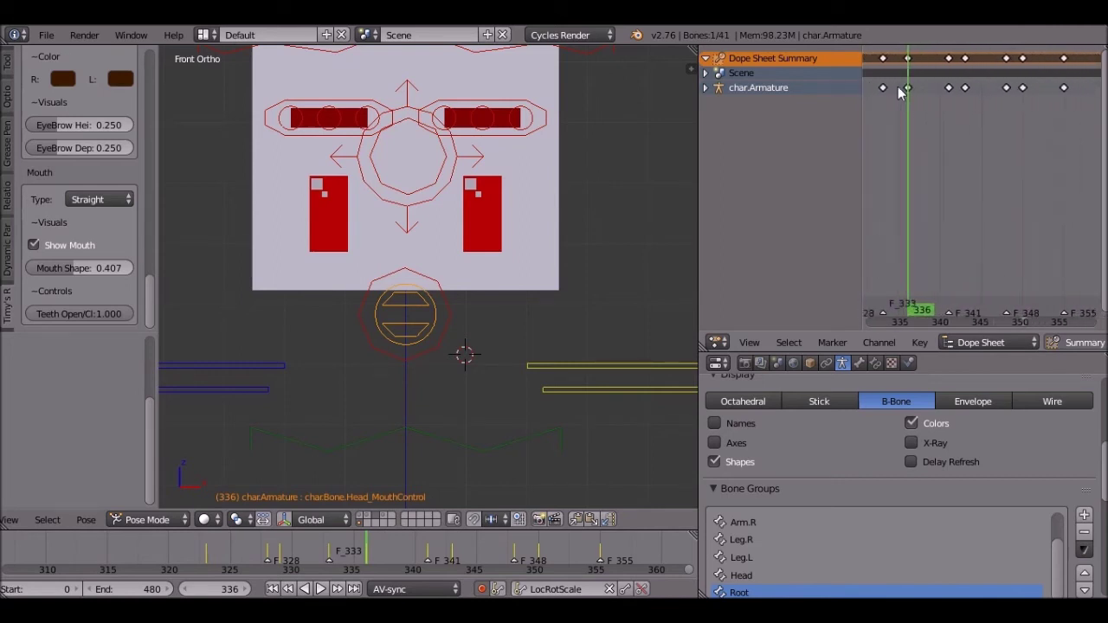
pyautogui.press('g')
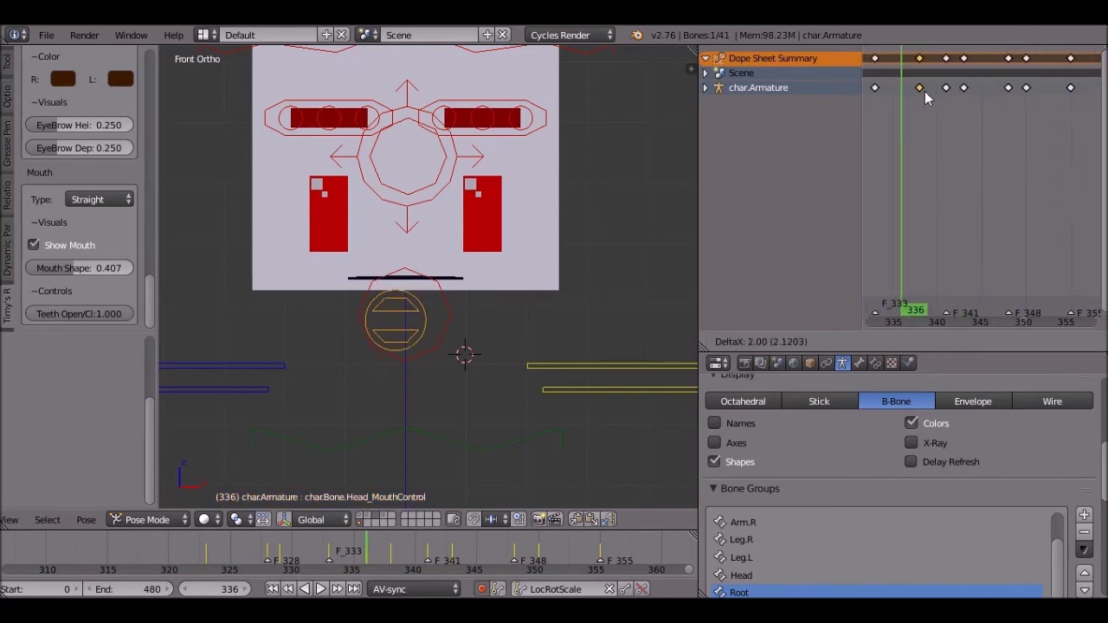
pyautogui.click(925, 97)
# - Move the closed-mouth keyframes after the 341 and 348 markers to frames 346 and 353, and play back the result
pyautogui.rightClick(966, 88)
pyautogui.press('g')
pyautogui.click(995, 98)
pyautogui.rightClick(1028, 89)
pyautogui.press('g')
pyautogui.click(1051, 103)
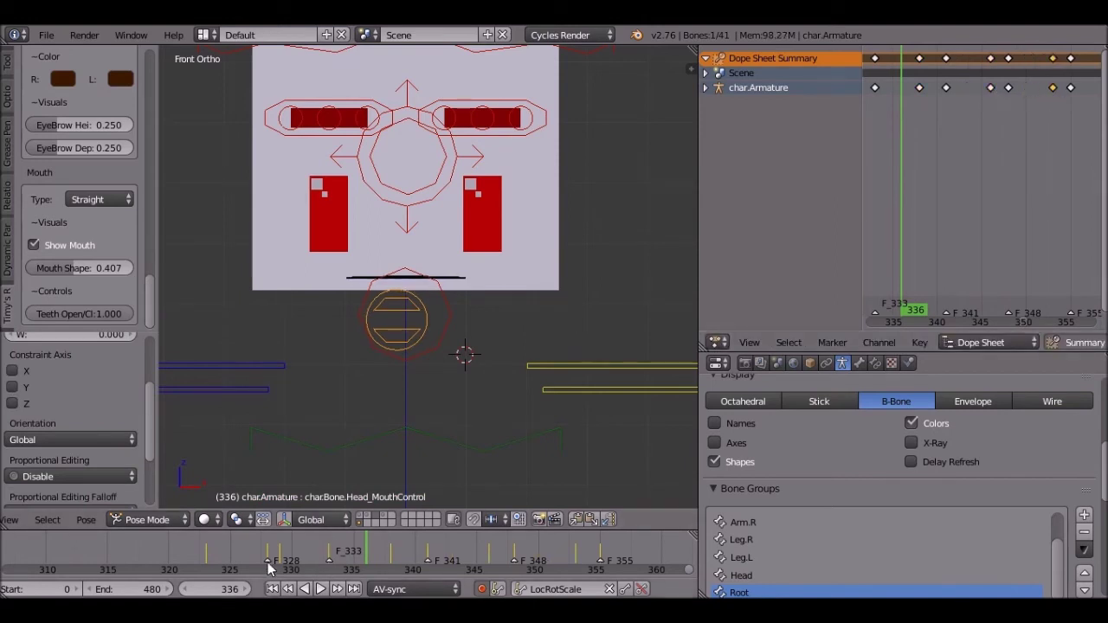
pyautogui.click(320, 589)
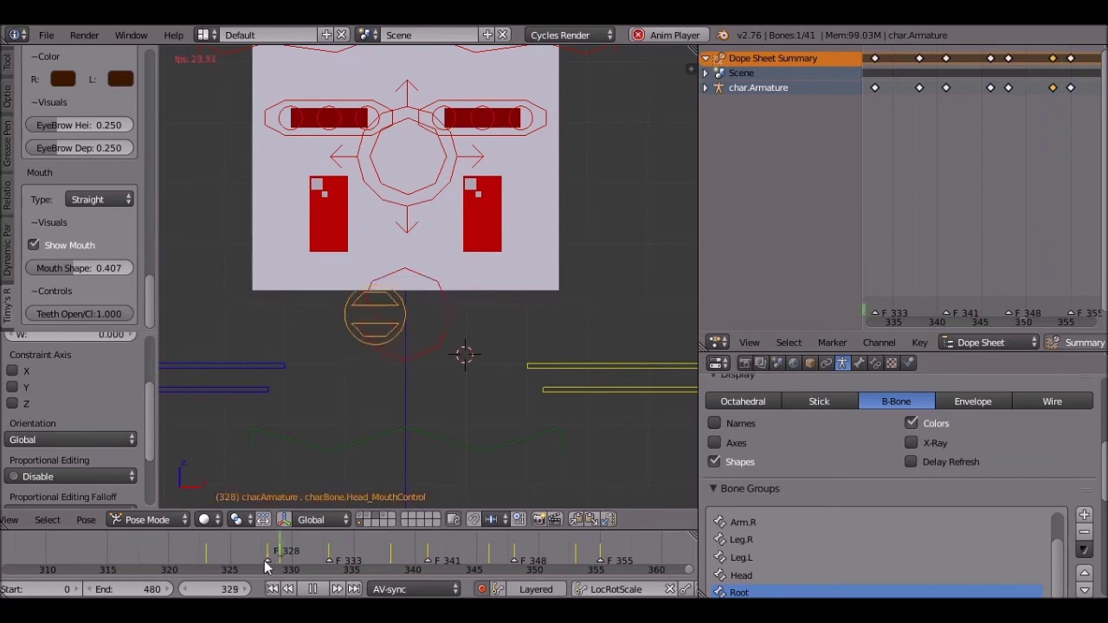
pyautogui.click(313, 588)
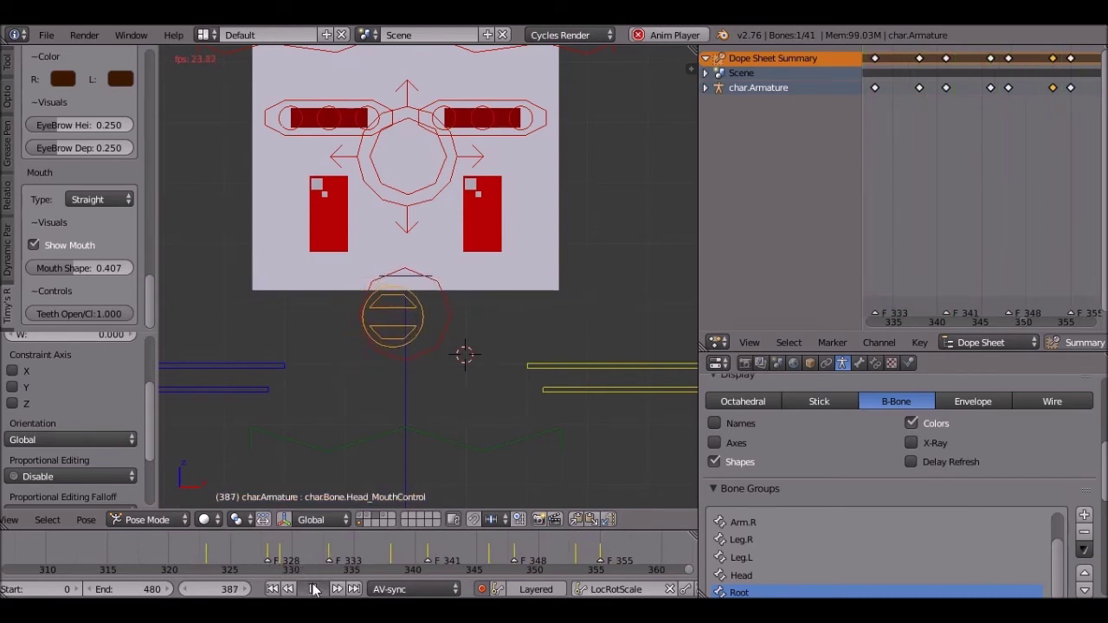
# - Shift the three closed-mouth keyframes after markers 333, 341 and 348 one frame earlier, to frames 337, 345 and 352
pyautogui.scroll(2, 1008, 99)
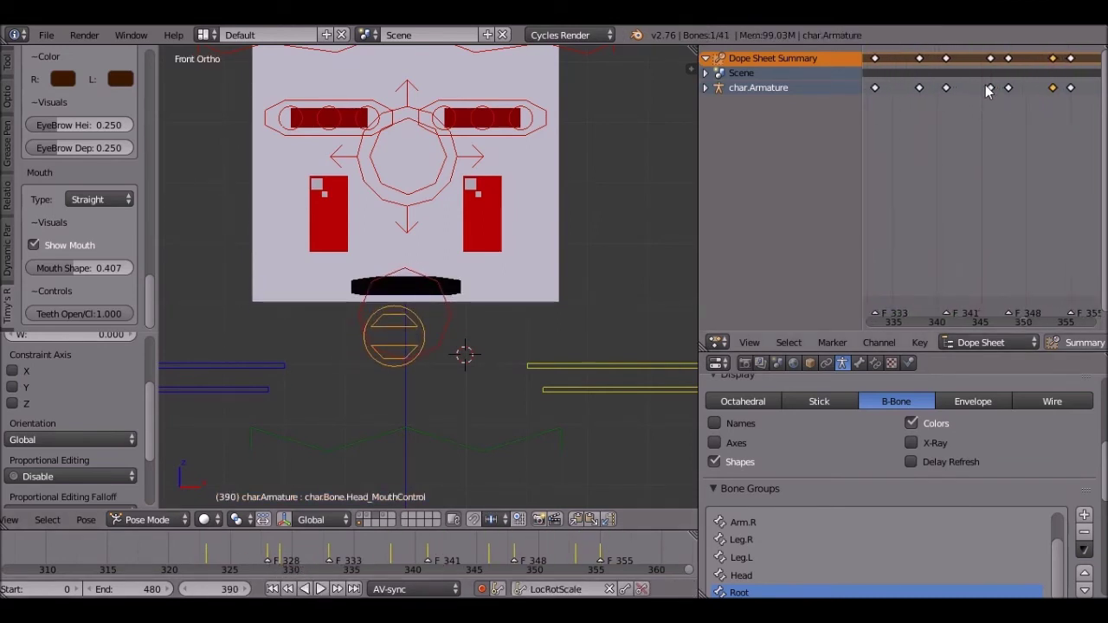
pyautogui.scroll(1, 990, 95)
pyautogui.keyDown('shift'); pyautogui.rightClick(989, 95); pyautogui.keyUp('shift')
pyautogui.keyDown('shift'); pyautogui.rightClick(919, 91); pyautogui.keyUp('shift')
pyautogui.moveTo(920, 92); pyautogui.dragTo(1024, 123, button='middle')
pyautogui.press('g')
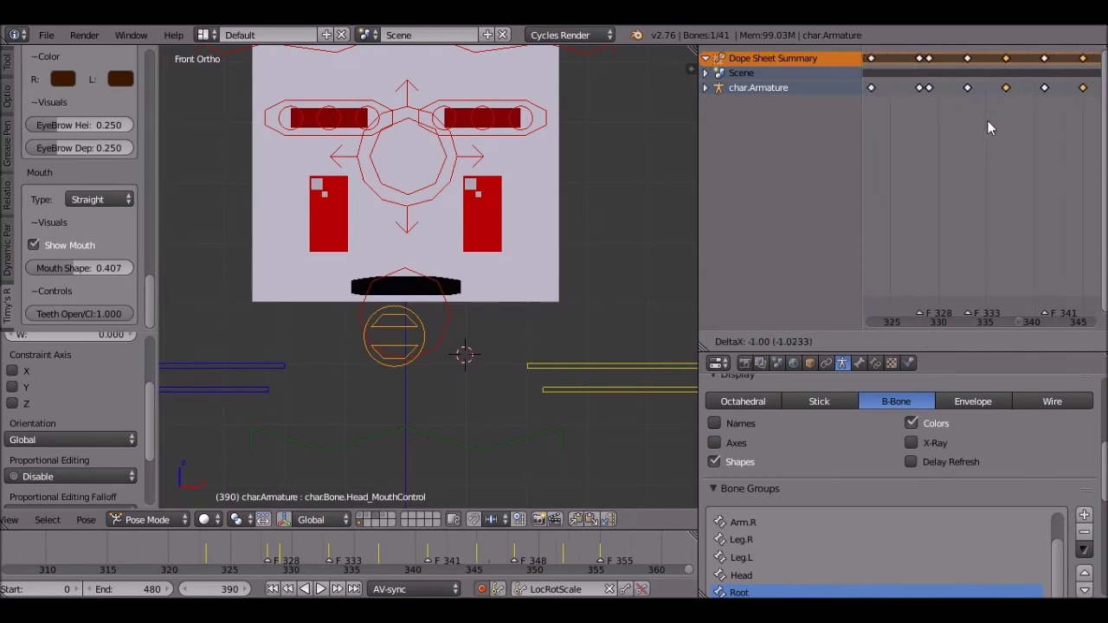
pyautogui.click(993, 128)
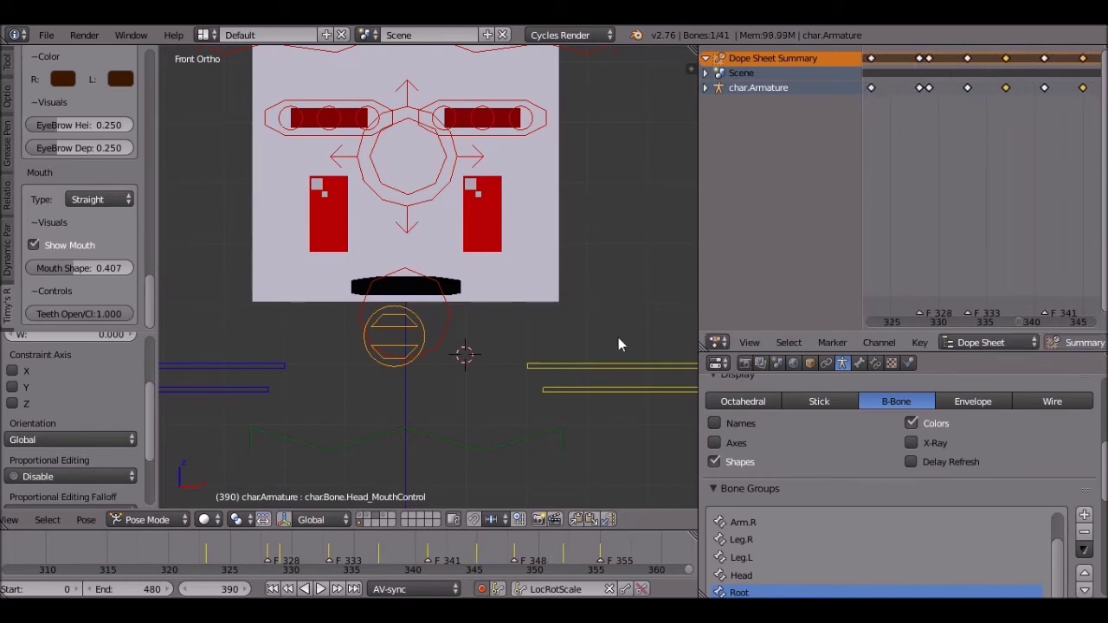
# - Play back the lip-sync several times from around frames 317 to 323 to check the mouth timing
pyautogui.click(321, 588)
pyautogui.click(210, 550)
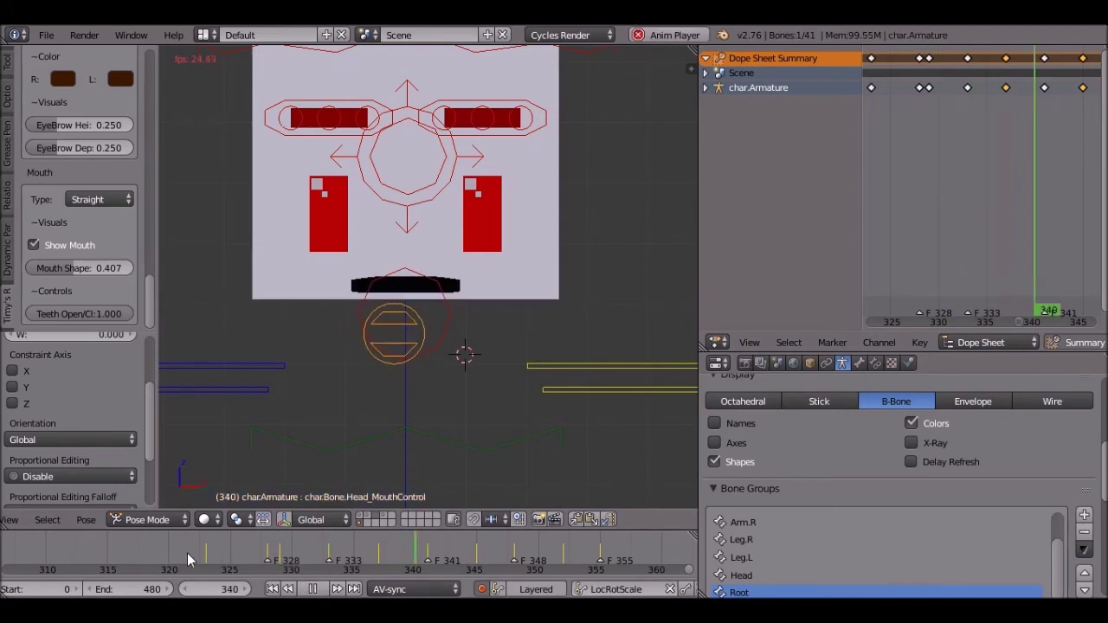
pyautogui.click(136, 552)
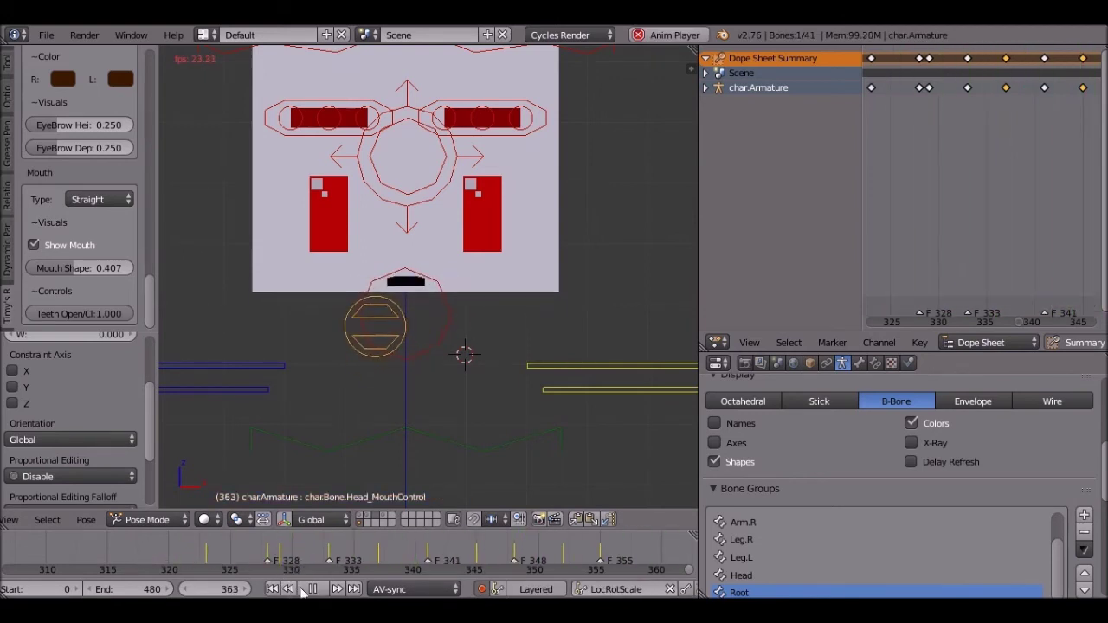
pyautogui.click(243, 561)
pyautogui.moveTo(243, 561); pyautogui.dragTo(205, 576)
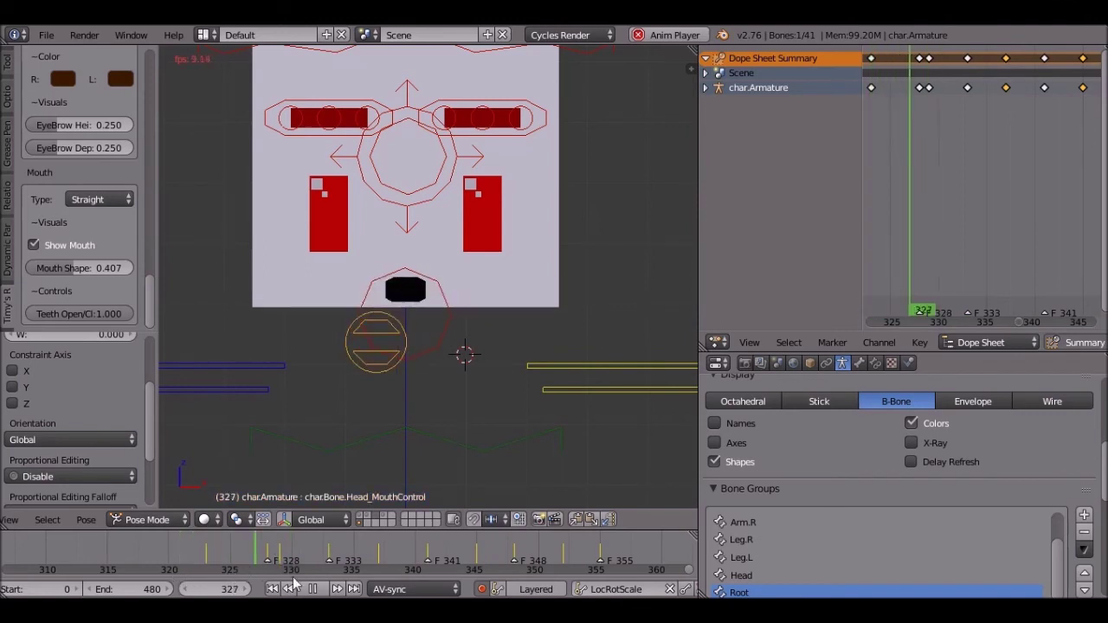
pyautogui.hotkey('alt', 'a')
# - Move the armature keyframe at the frame 328 marker to frame 326, and play back from frame 317
pyautogui.click(265, 551)
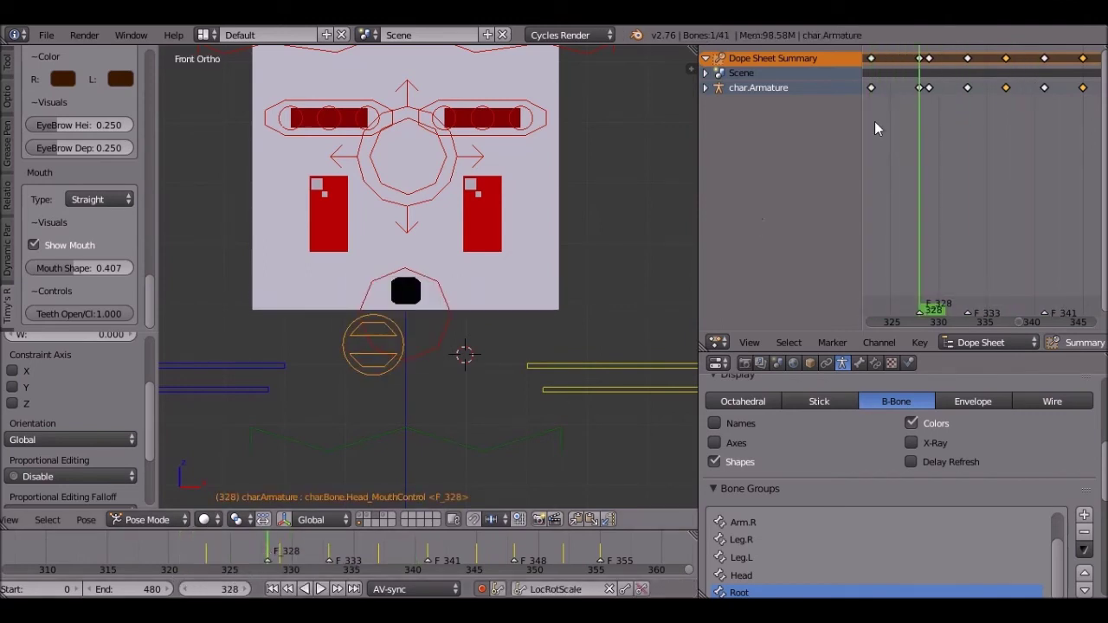
pyautogui.rightClick(920, 88)
pyautogui.press('g')
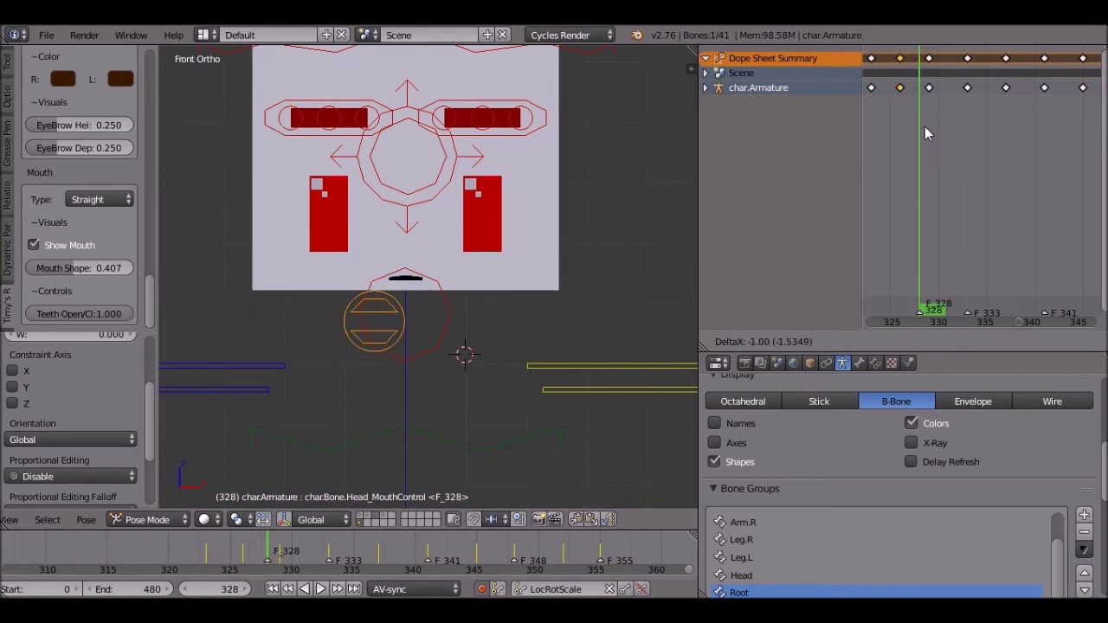
pyautogui.click(925, 127)
pyautogui.keyDown('ctrl'); pyautogui.scroll(2, 200, 552); pyautogui.keyUp('ctrl')
pyautogui.click(182, 552)
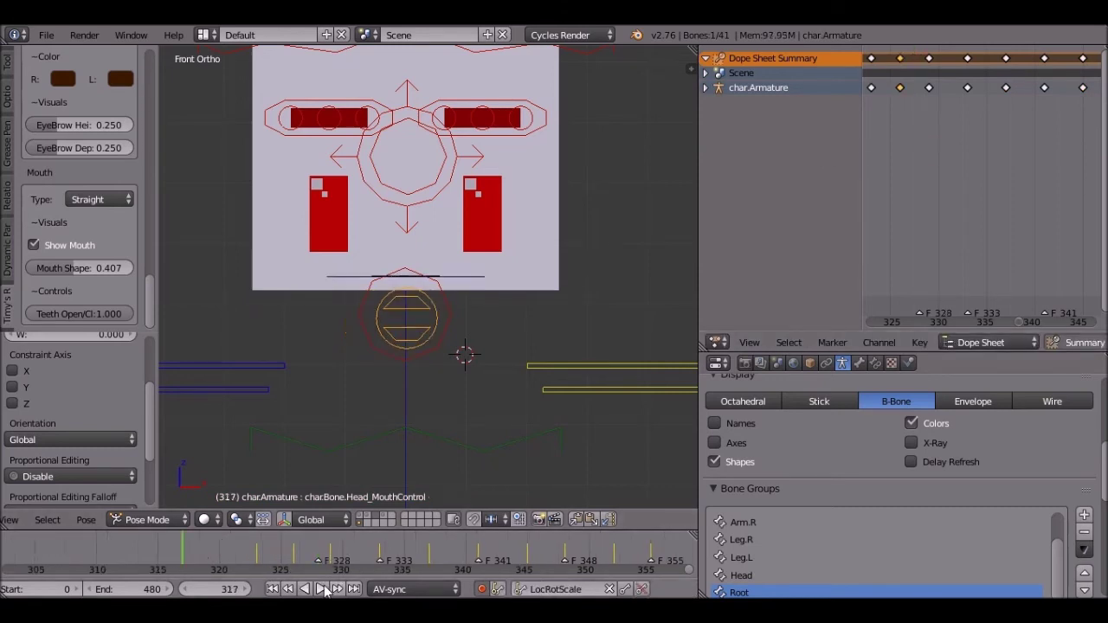
pyautogui.click(322, 589)
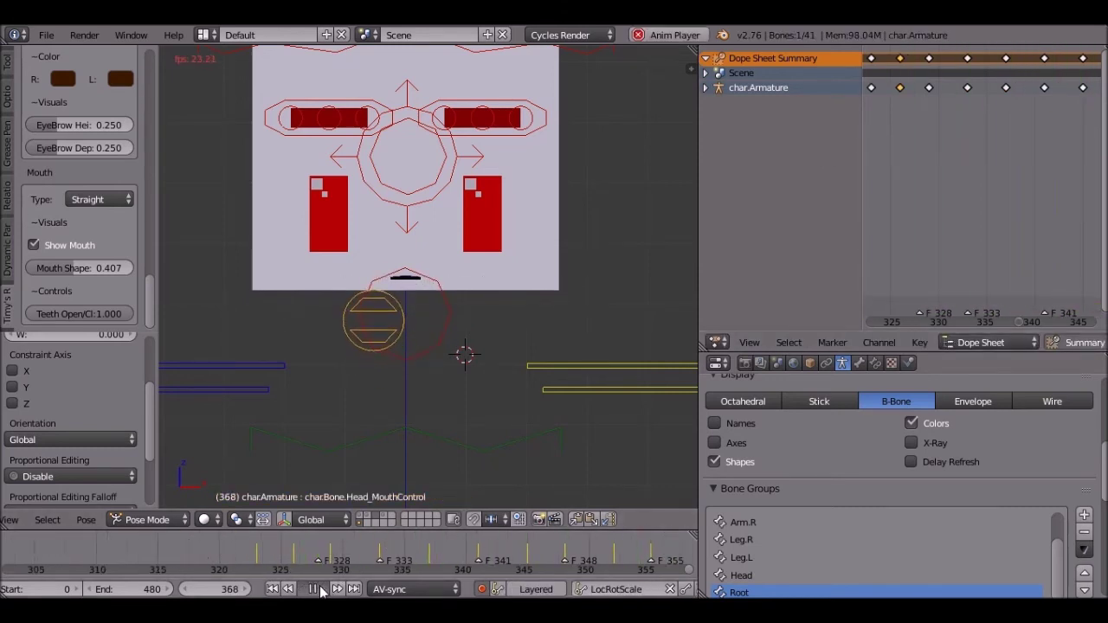
pyautogui.click(314, 589)
# - Shift the closed-mouth pose of the mouth control sideways to the left at frames 337 and 345 to narrow the mouth
pyautogui.moveTo(260, 550); pyautogui.dragTo(436, 543)
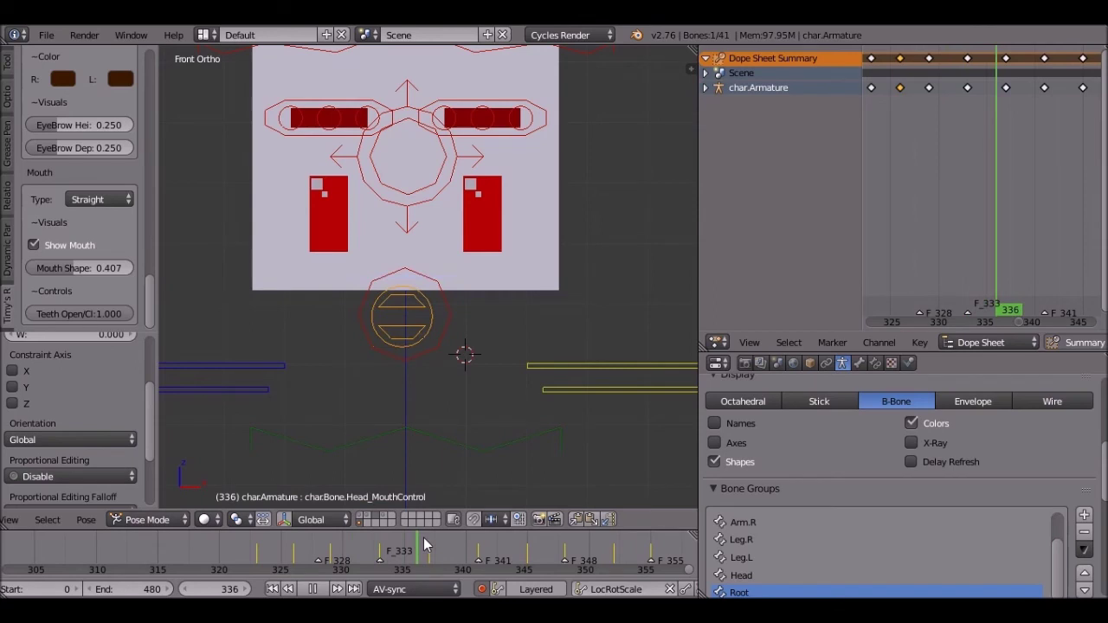
pyautogui.press('g')
pyautogui.click(506, 357)
pyautogui.hotkey('alt', 'a')
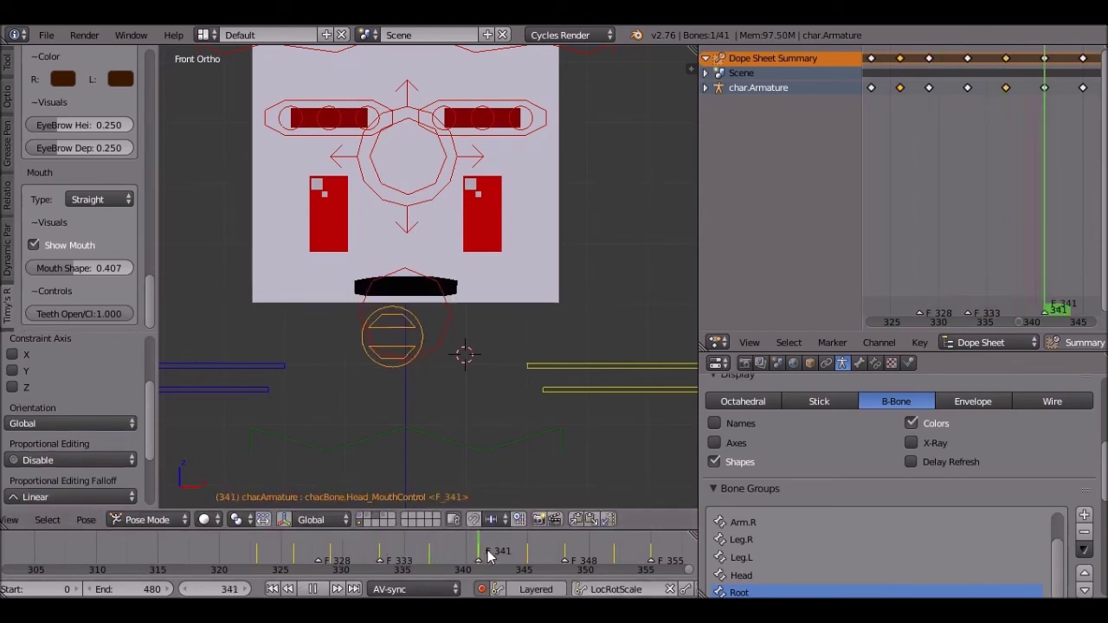
pyautogui.hotkey('alt', 'a')
pyautogui.press('g')
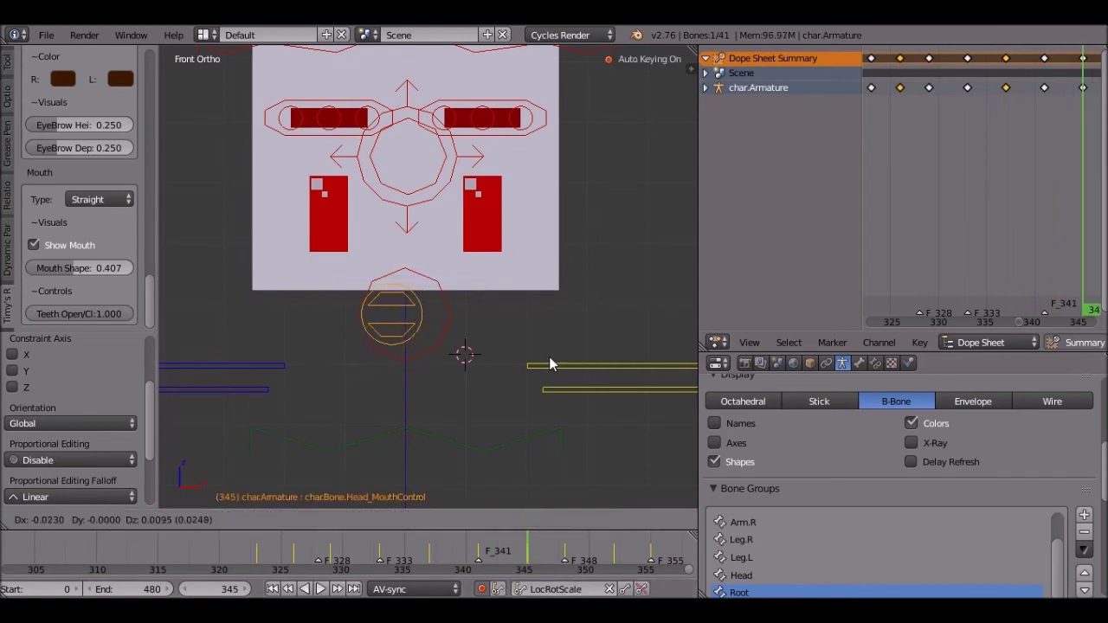
pyautogui.click(543, 360)
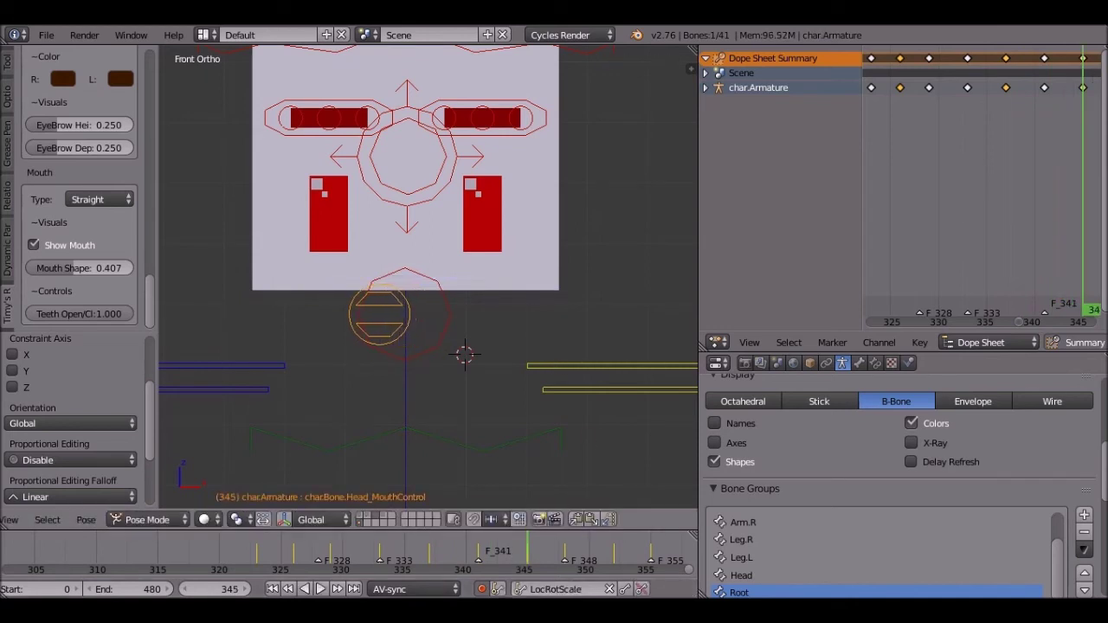
# - Review the motion from frame 341, and shift the mouth control at frame 345 about 0.011 back toward the center
pyautogui.click(477, 557)
pyautogui.hotkey('alt', 'a')
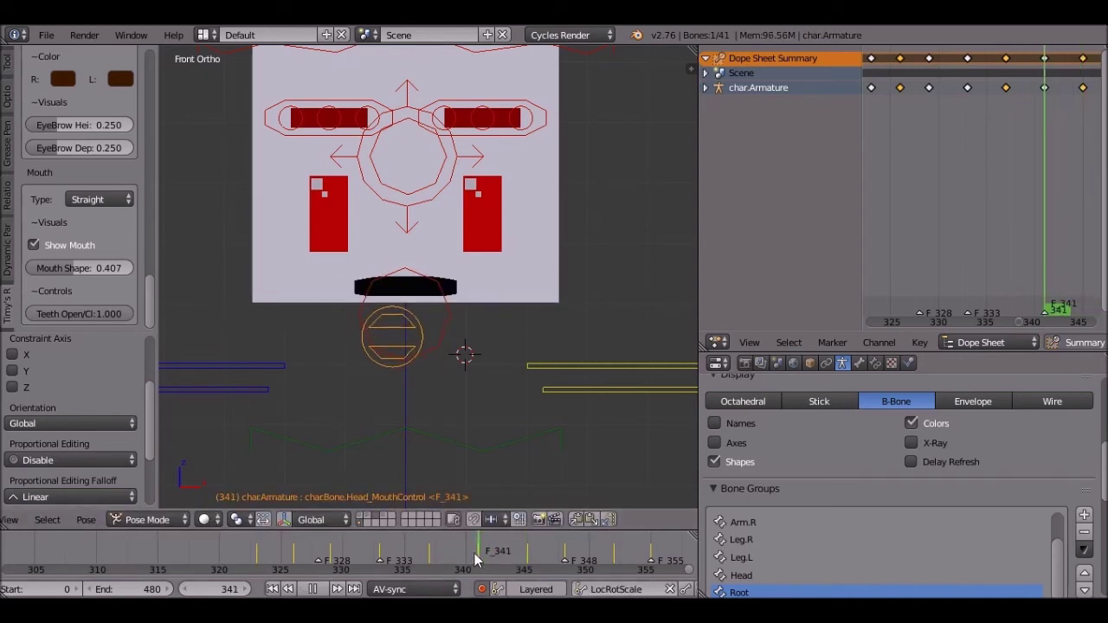
pyautogui.press('Escape')
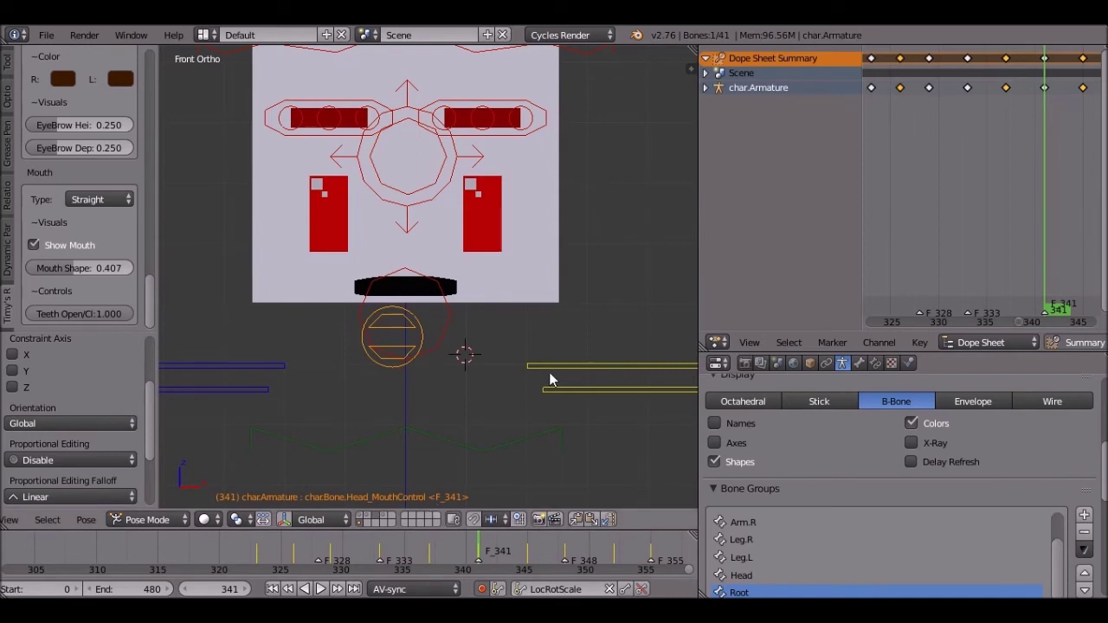
pyautogui.press('Up')
pyautogui.press('g')
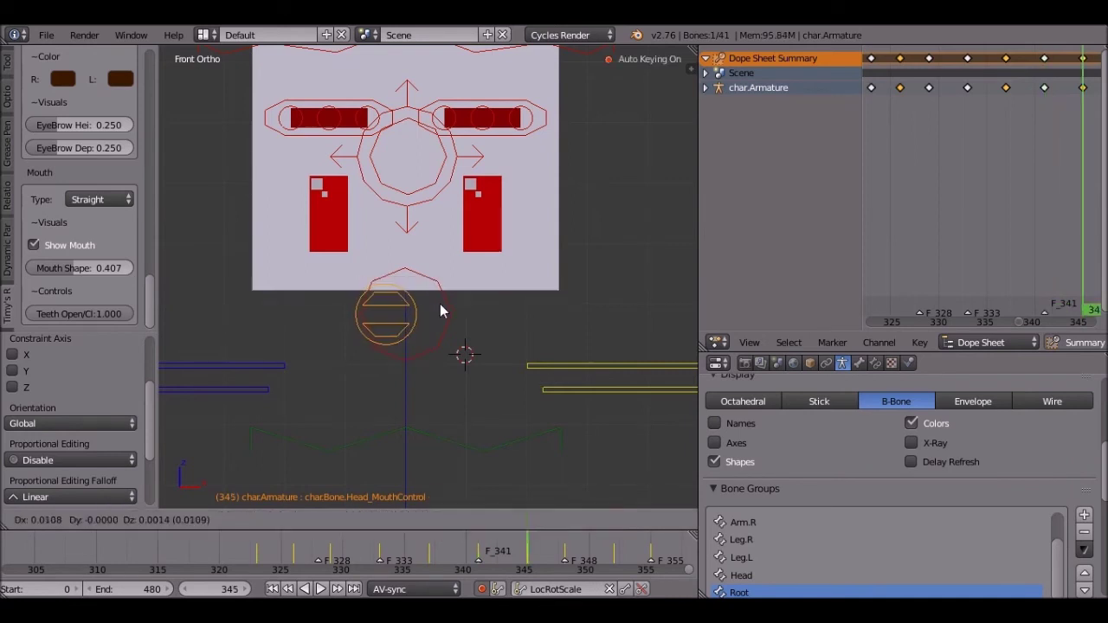
pyautogui.click(441, 305)
pyautogui.scroll(4, 439, 303)
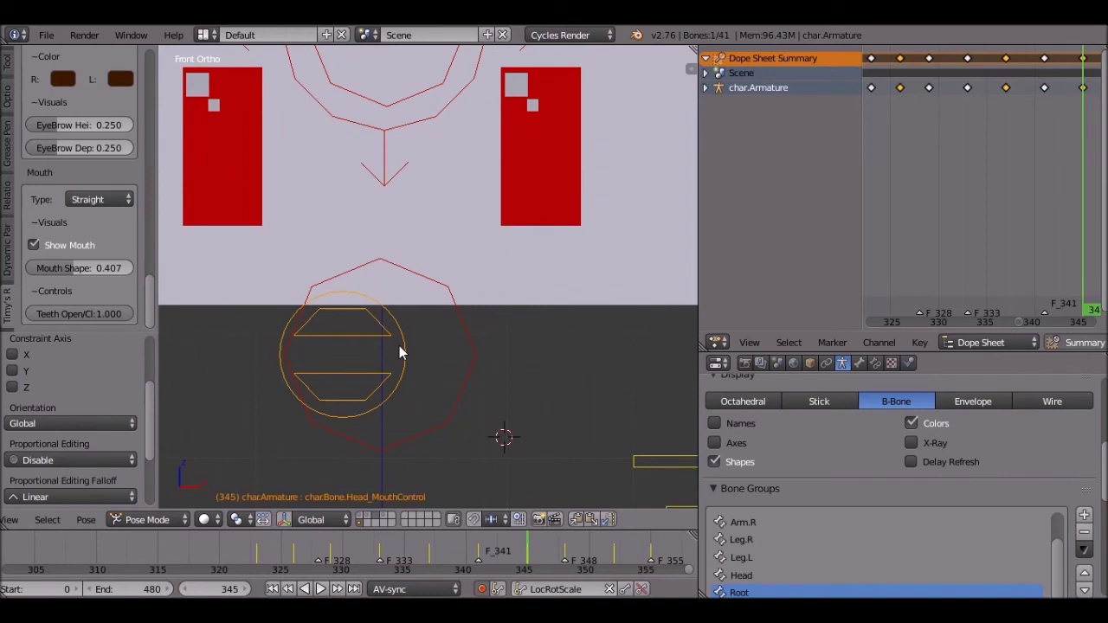
pyautogui.scroll(-3, 399, 353)
pyautogui.hotkey('shift', 'alt', 'a')
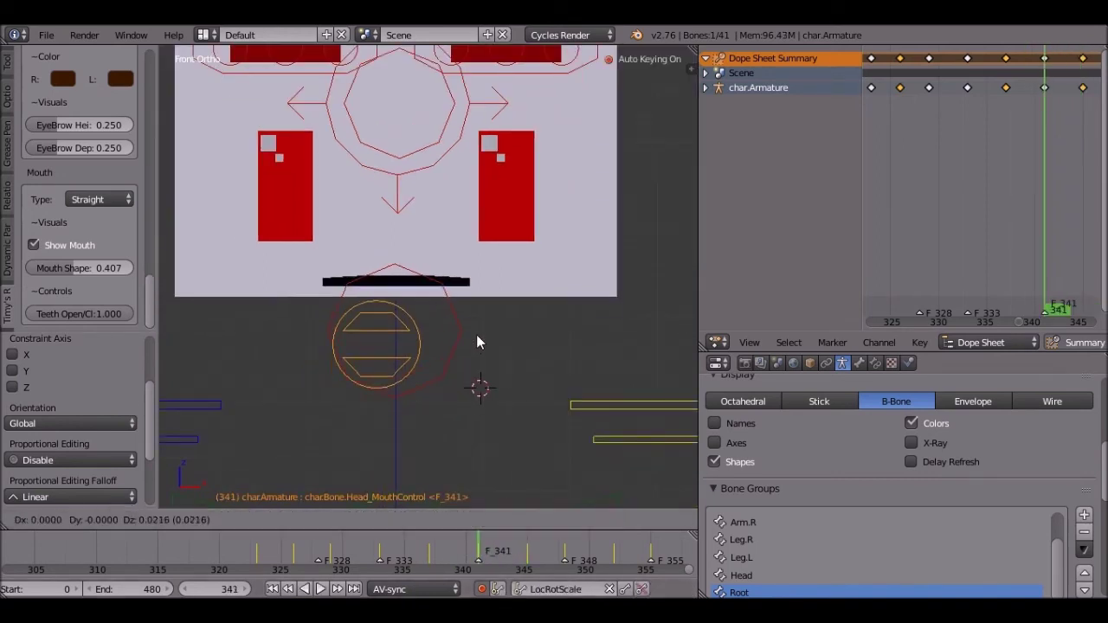
pyautogui.press('Escape')
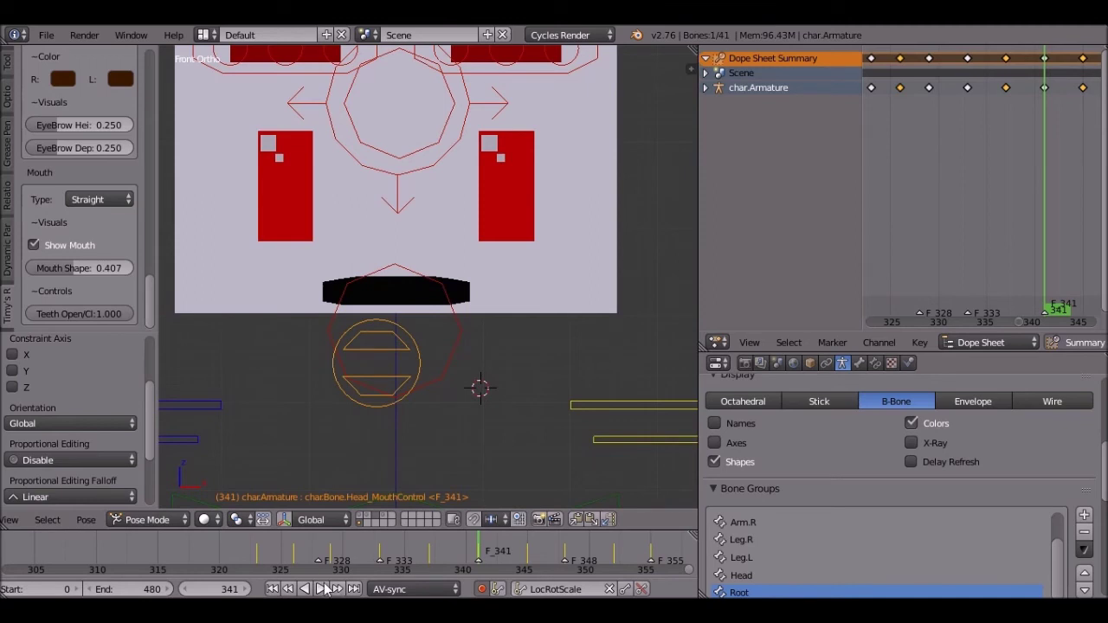
# - Shift the closed-mouth pose of the mouth control to the left at frame 352, checking the lip-sync in playback
pyautogui.click(322, 588)
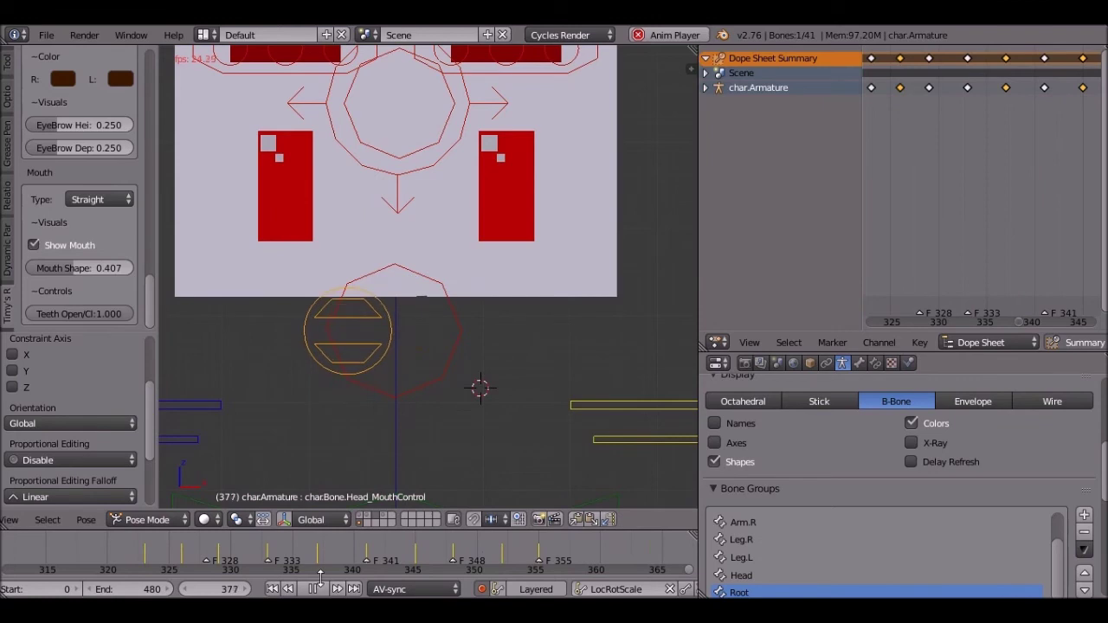
pyautogui.hotkey('alt', 'a')
pyautogui.moveTo(367, 558); pyautogui.dragTo(510, 548)
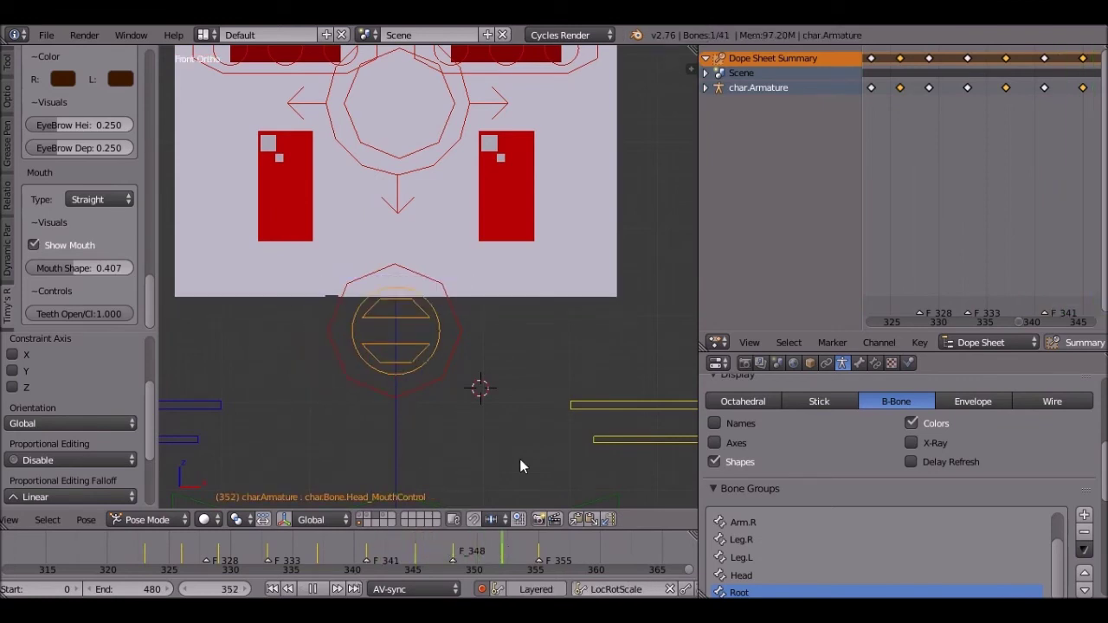
pyautogui.press('g')
pyautogui.click(459, 363)
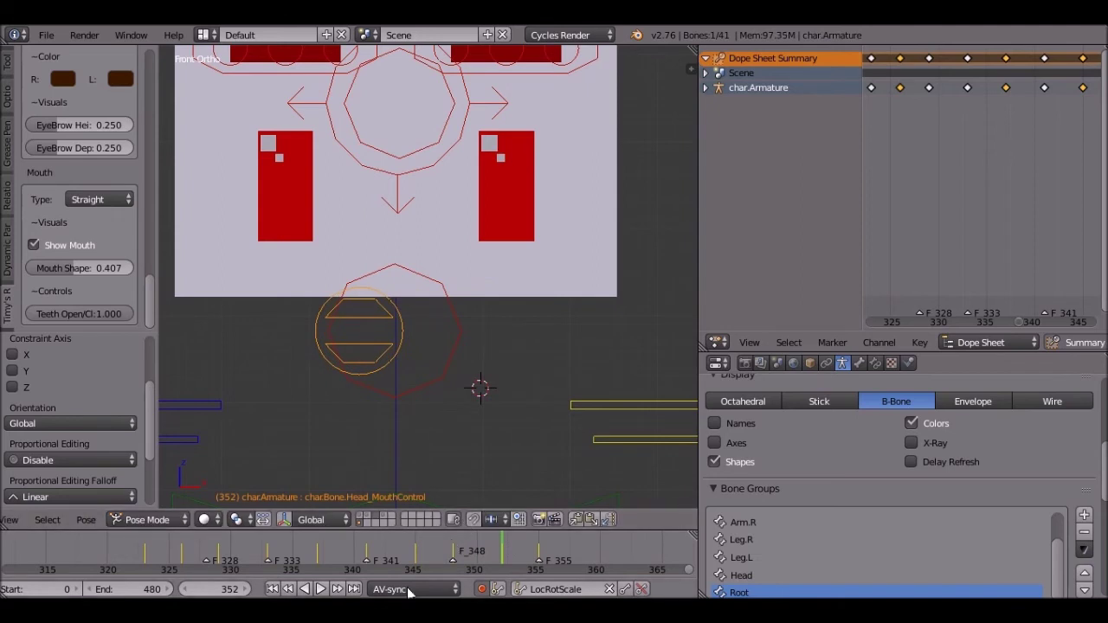
pyautogui.click(319, 589)
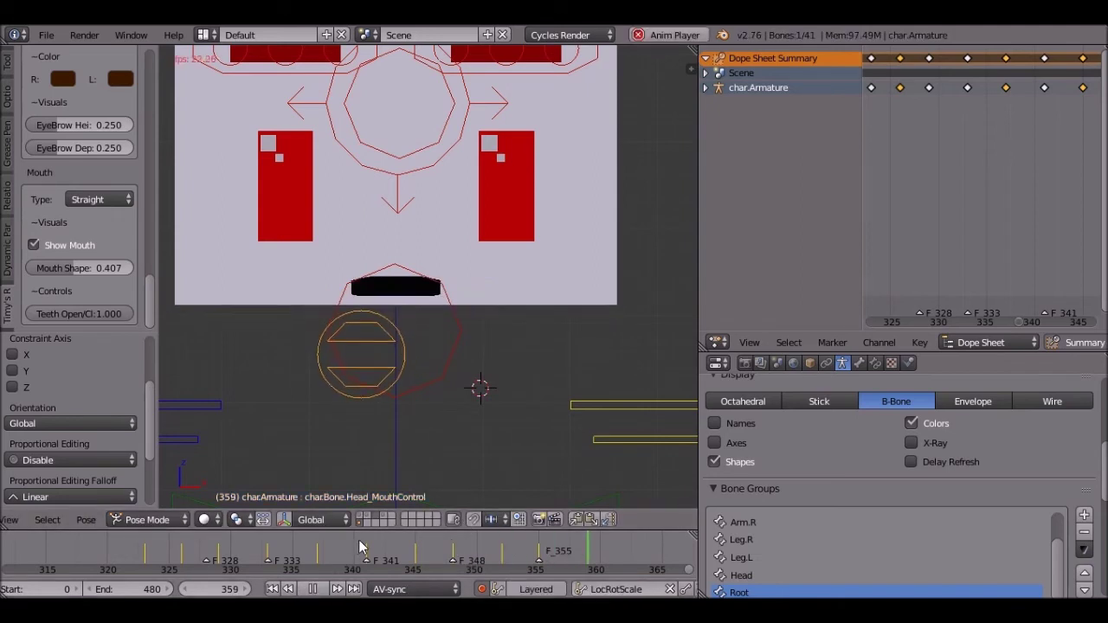
pyautogui.click(314, 589)
# - Inspect the mouth poses around frame 345, and play back the lip-sync through about frame 430
pyautogui.click(418, 556)
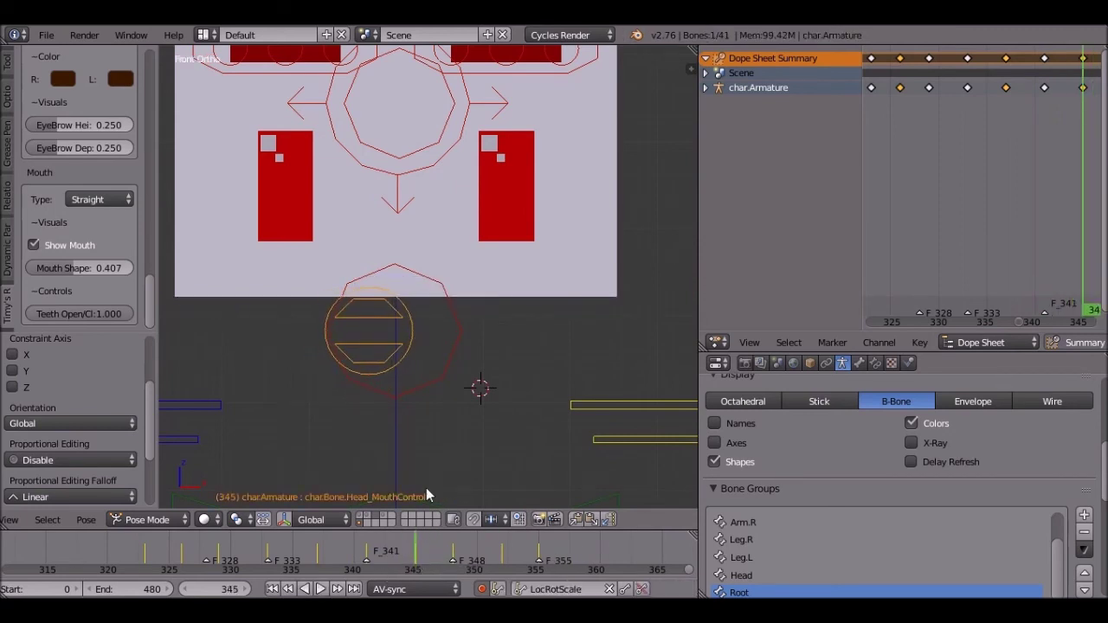
pyautogui.press('Left')
pyautogui.press('Left')
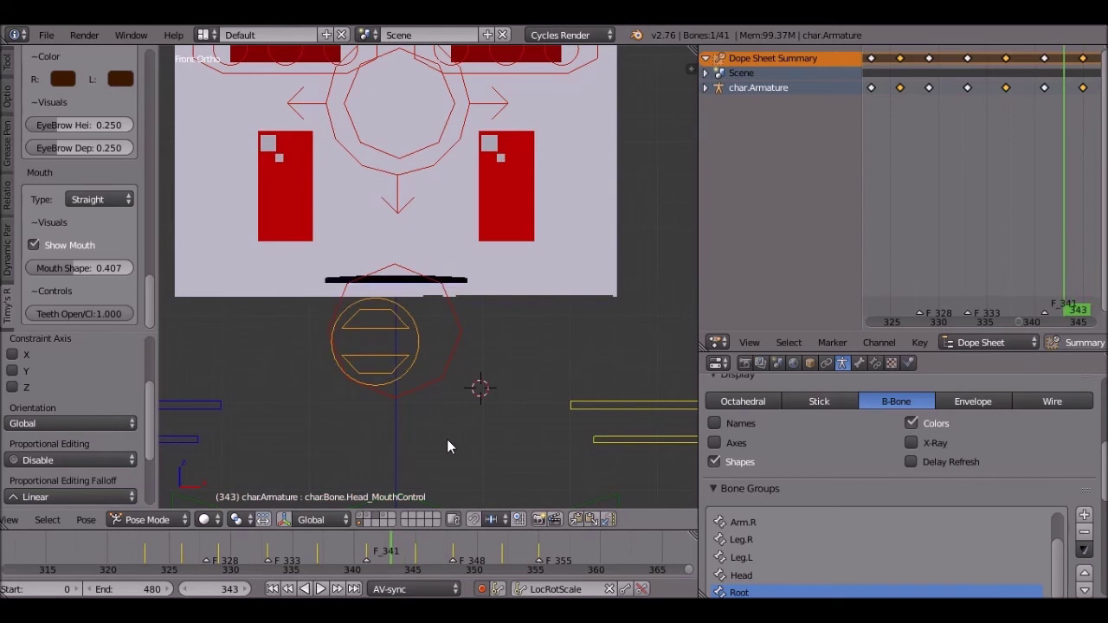
pyautogui.press('Down')
pyautogui.press('Down')
pyautogui.scroll(-3, 389, 551)
pyautogui.scroll(-2, 390, 551)
pyautogui.click(320, 588)
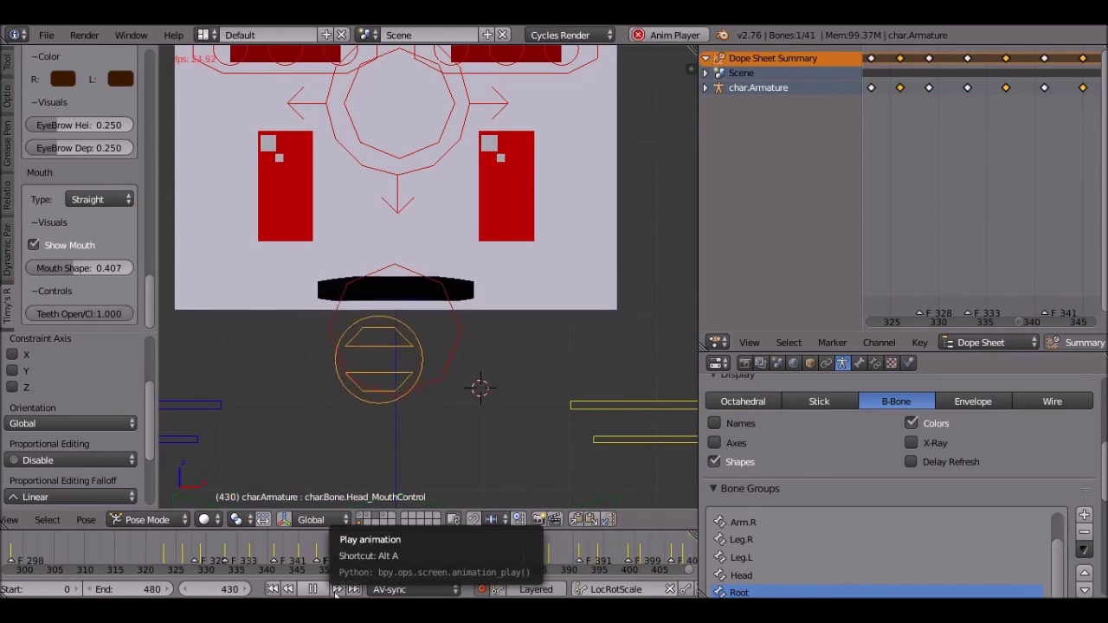
pyautogui.hotkey('alt', 'a')
# - Raise the mouth control about 0.02 at frame 399 to partly close the mouth, and check it in playback
pyautogui.scroll(6, 419, 561)
pyautogui.moveTo(521, 538); pyautogui.dragTo(475, 537, button='middle')
pyautogui.moveTo(554, 566); pyautogui.dragTo(573, 576)
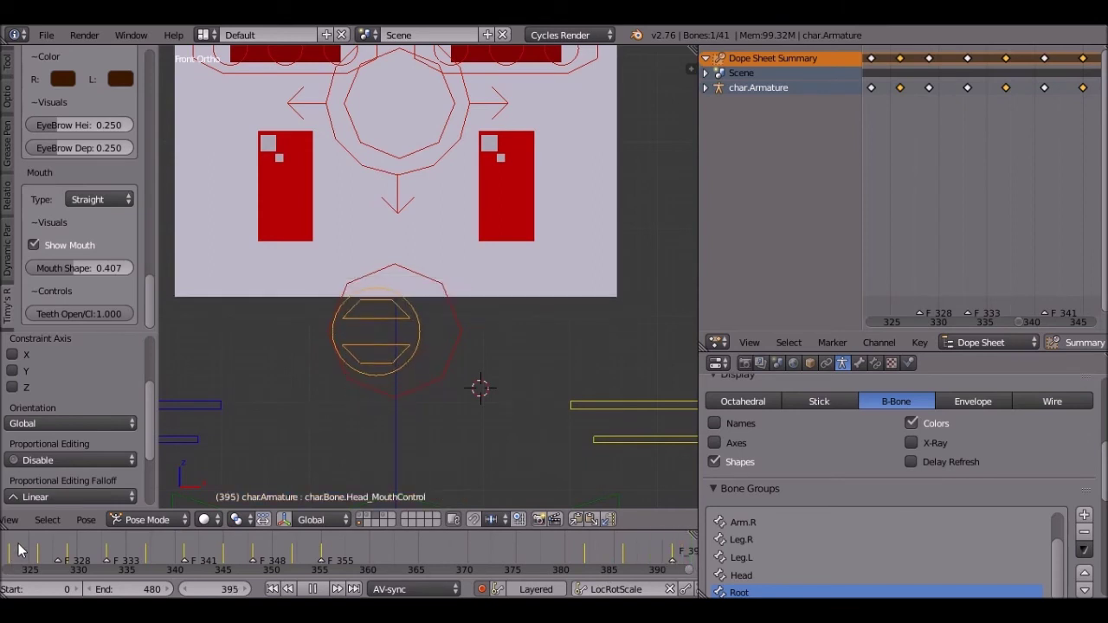
pyautogui.moveTo(649, 547); pyautogui.dragTo(399, 534, button='middle')
pyautogui.moveTo(449, 546); pyautogui.dragTo(498, 543)
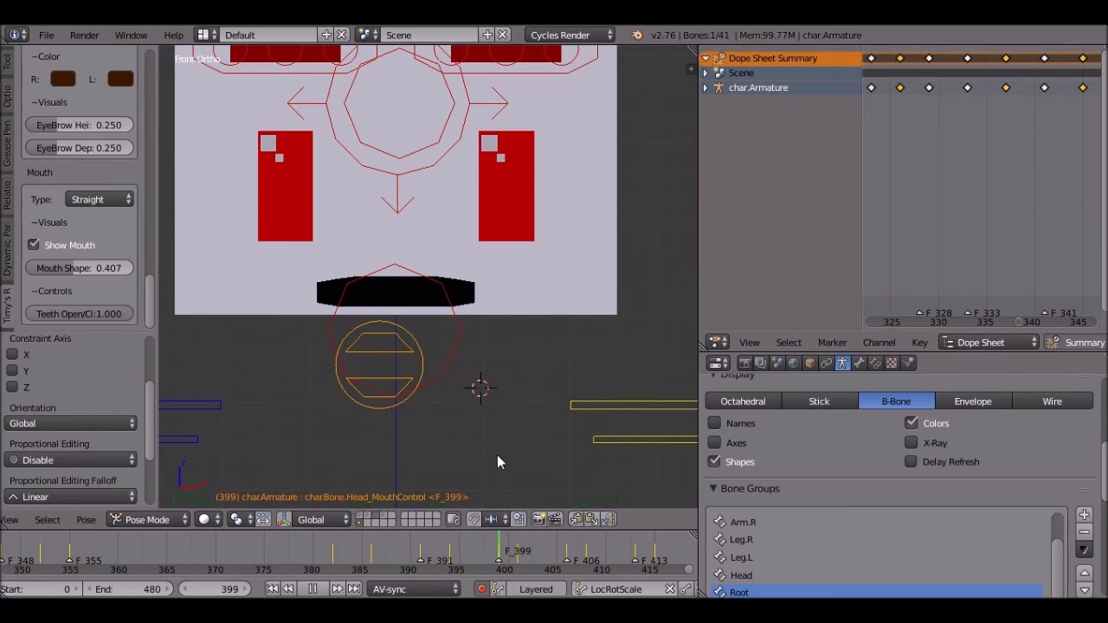
pyautogui.press('g')
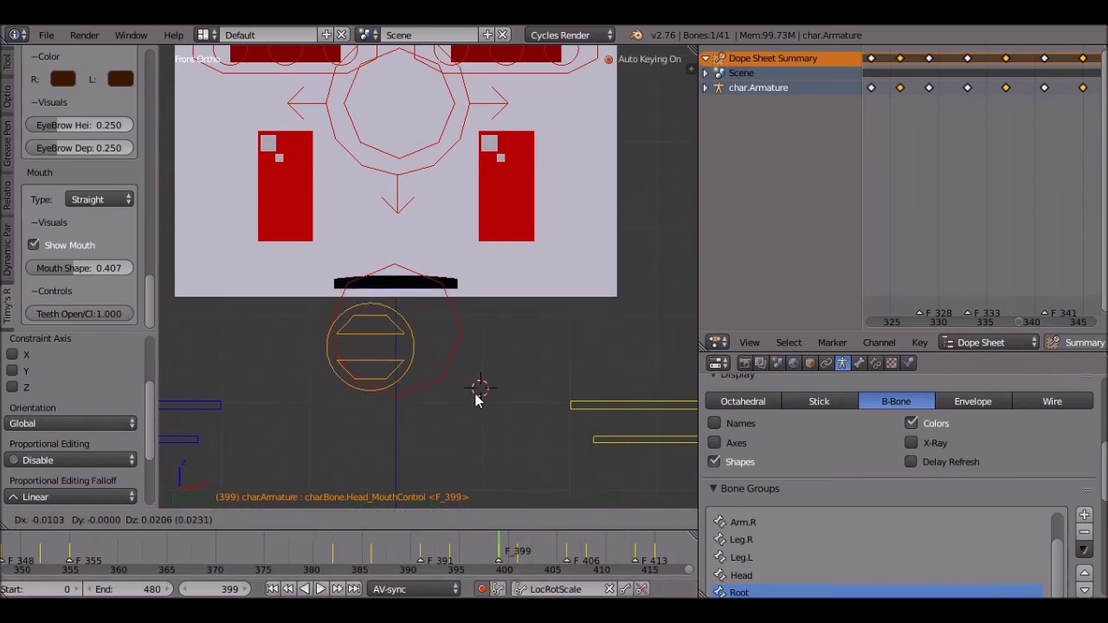
pyautogui.click(475, 400)
pyautogui.click(427, 549)
pyautogui.hotkey('alt', 'a')
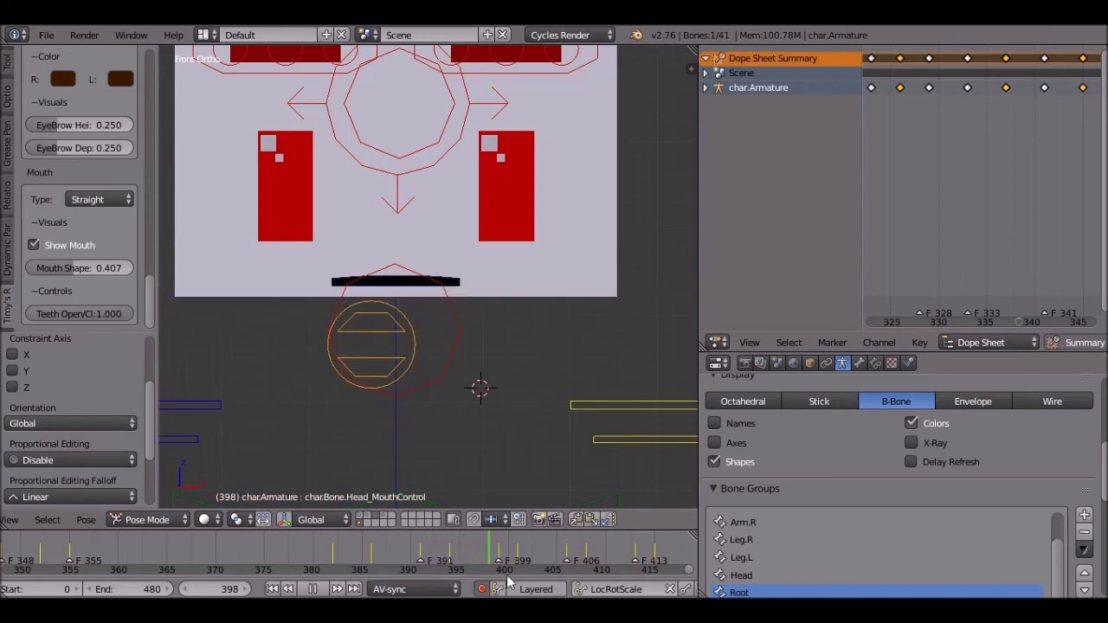
pyautogui.hotkey('alt', 'a')
# - Move the closed-mouth keyframe from frame 401 to frame 402, and play back the lip-sync from frame 396
pyautogui.moveTo(1015, 167); pyautogui.dragTo(1014, 227, button='middle')
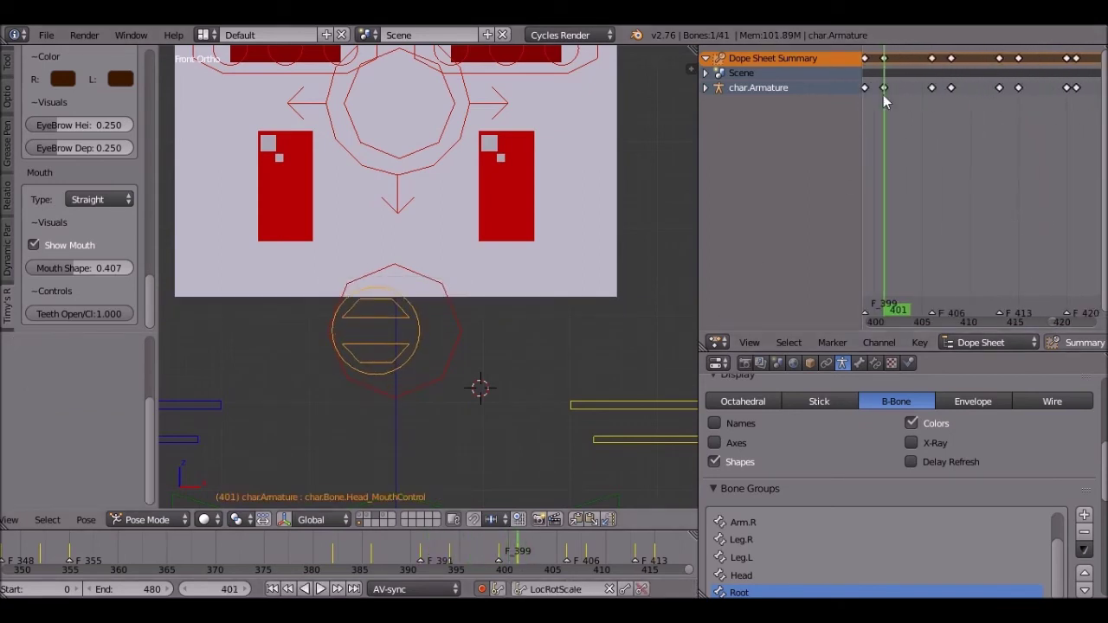
pyautogui.moveTo(883, 94); pyautogui.dragTo(920, 93, button='right')
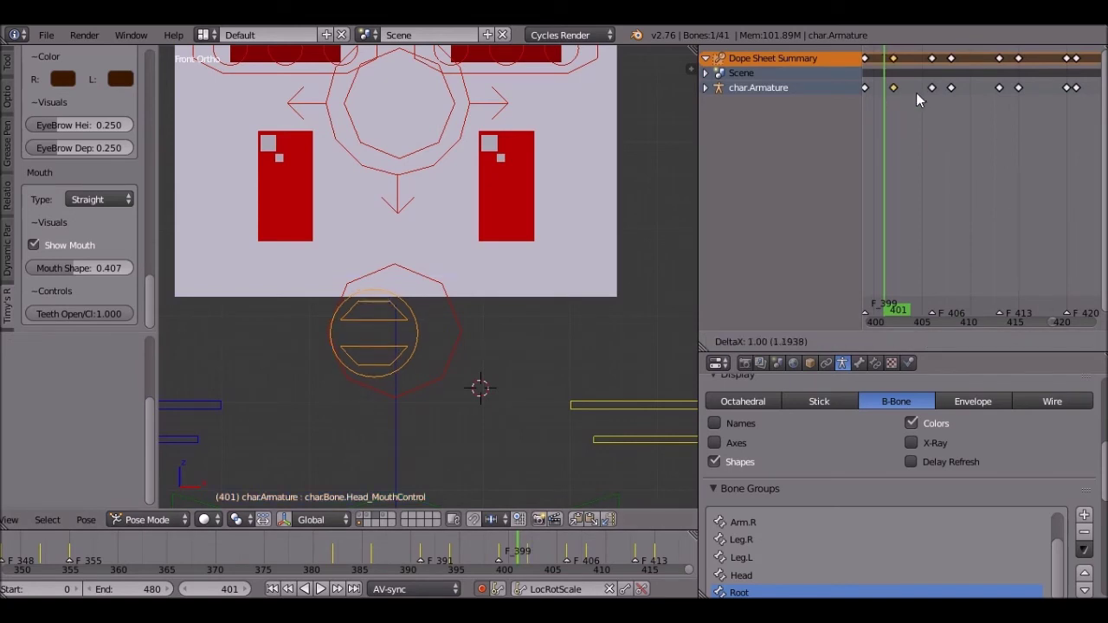
pyautogui.click(915, 92)
pyautogui.moveTo(481, 560); pyautogui.dragTo(470, 566)
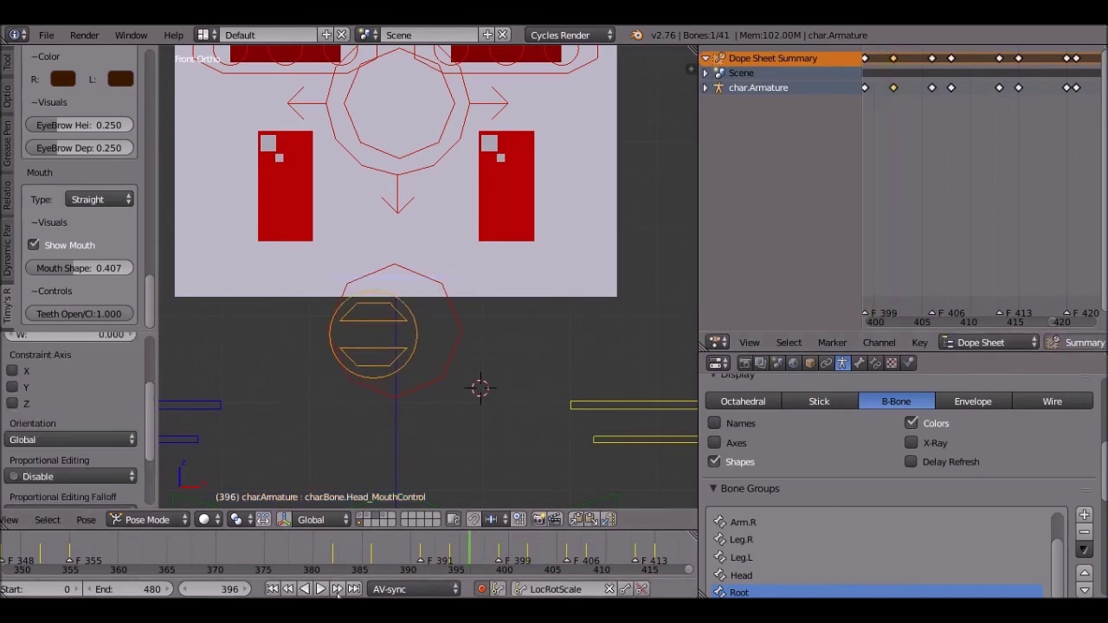
pyautogui.click(319, 589)
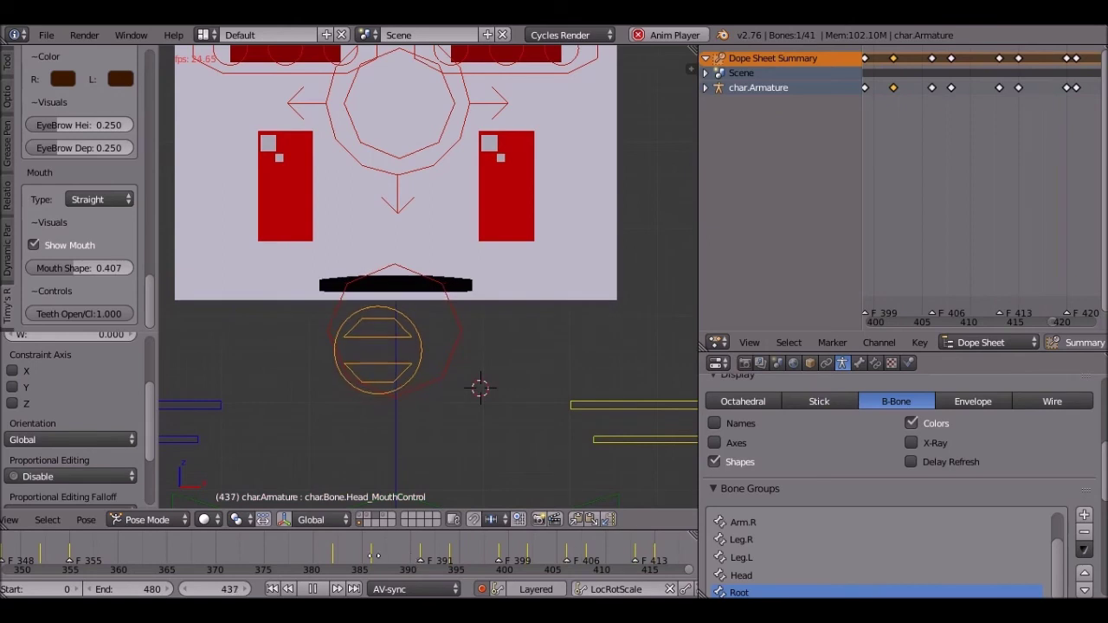
# - Shift the mouth control to the left at frames 413 and 415 to narrow the open and closed mouth poses
pyautogui.press('Escape')
pyautogui.moveTo(354, 549); pyautogui.dragTo(499, 576)
pyautogui.press('g')
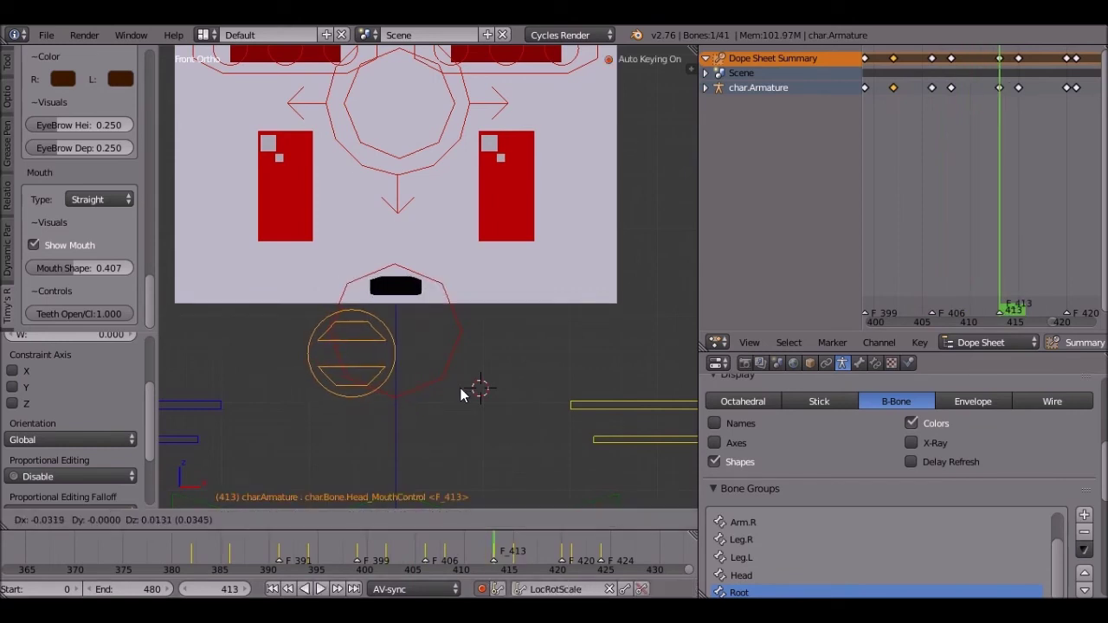
pyautogui.click(468, 402)
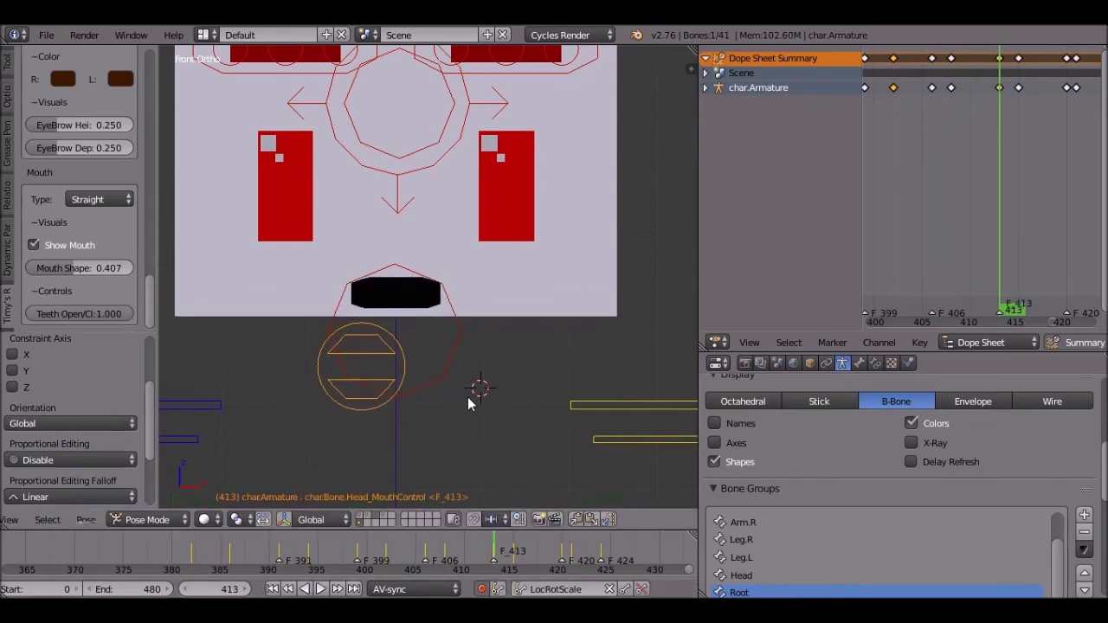
pyautogui.press('Up')
pyautogui.press('g')
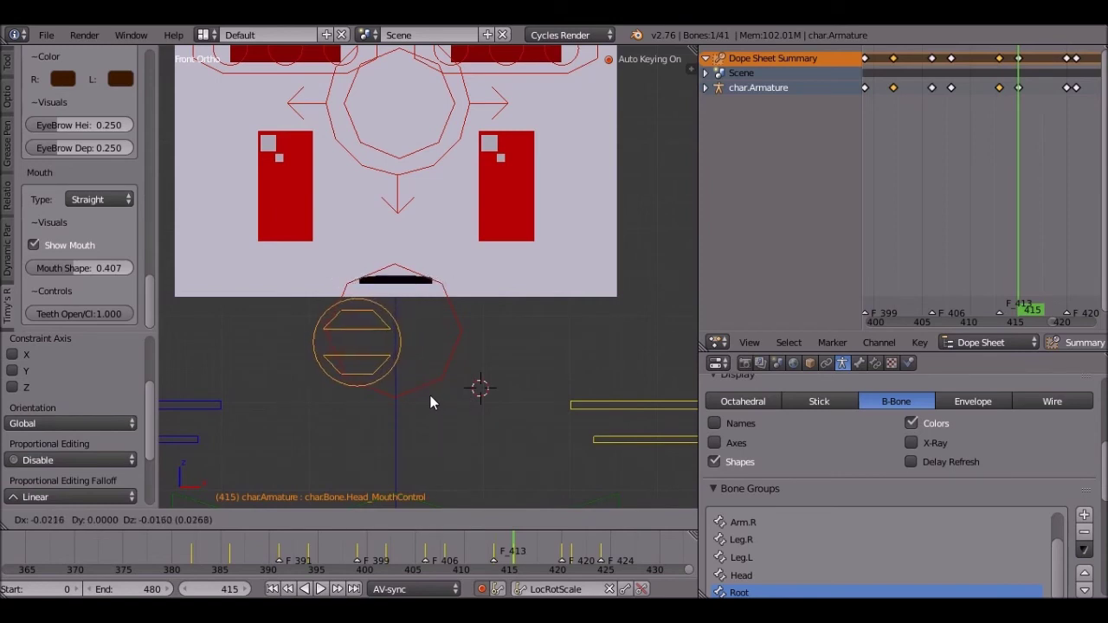
pyautogui.click(430, 397)
# - Play back the lip-sync from about frame 394 to frame 450, and recheck the mouth poses at frames 406 and 413
pyautogui.moveTo(439, 575); pyautogui.dragTo(306, 578)
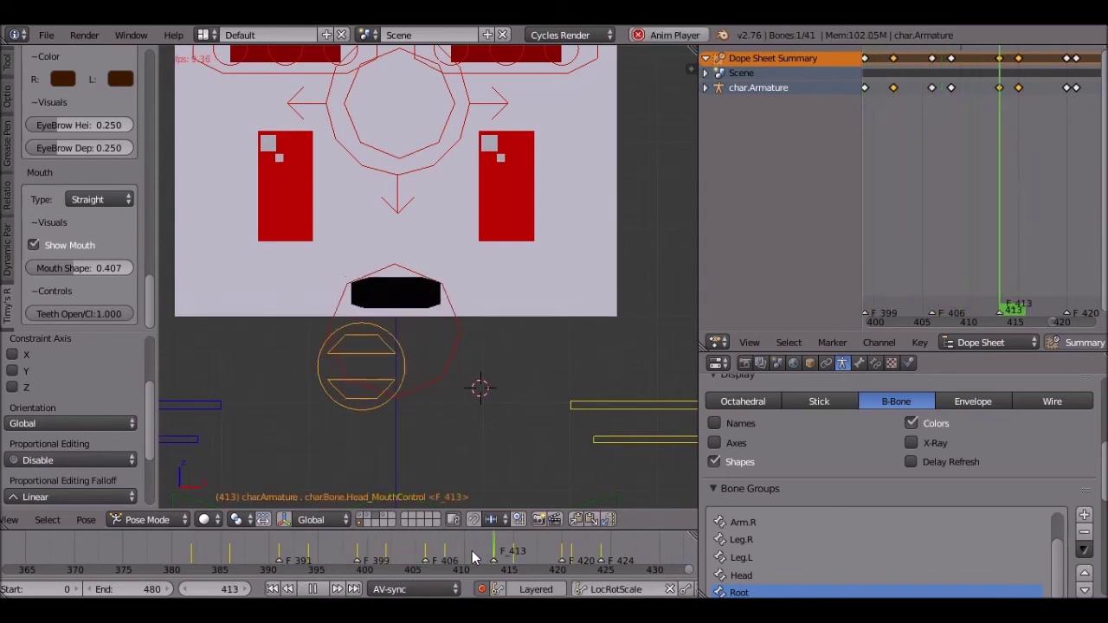
pyautogui.click(315, 590)
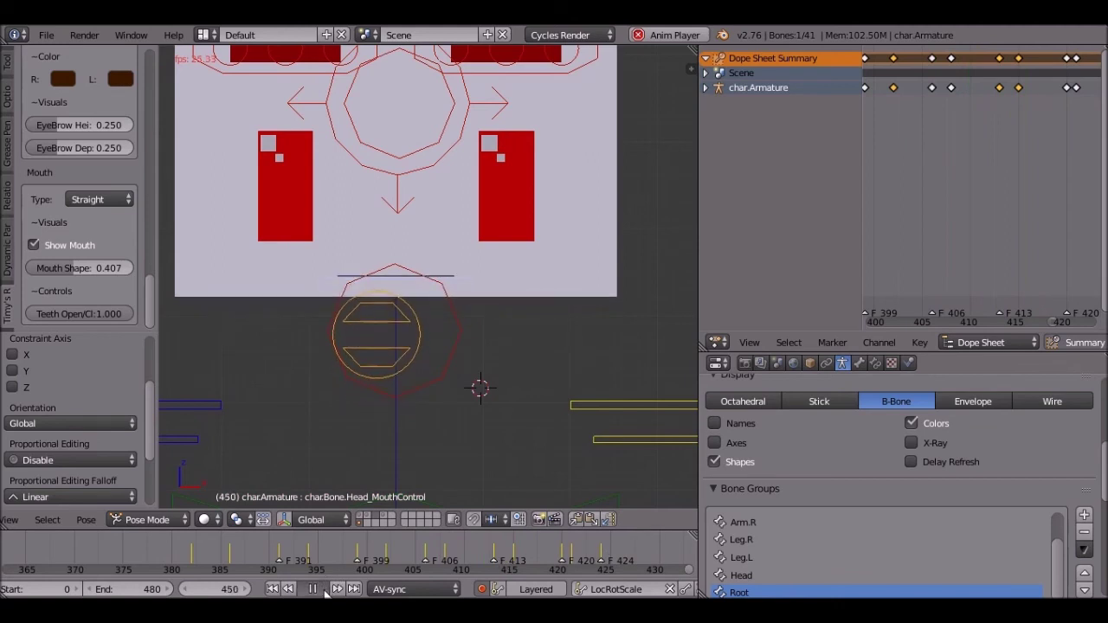
pyautogui.click(492, 561)
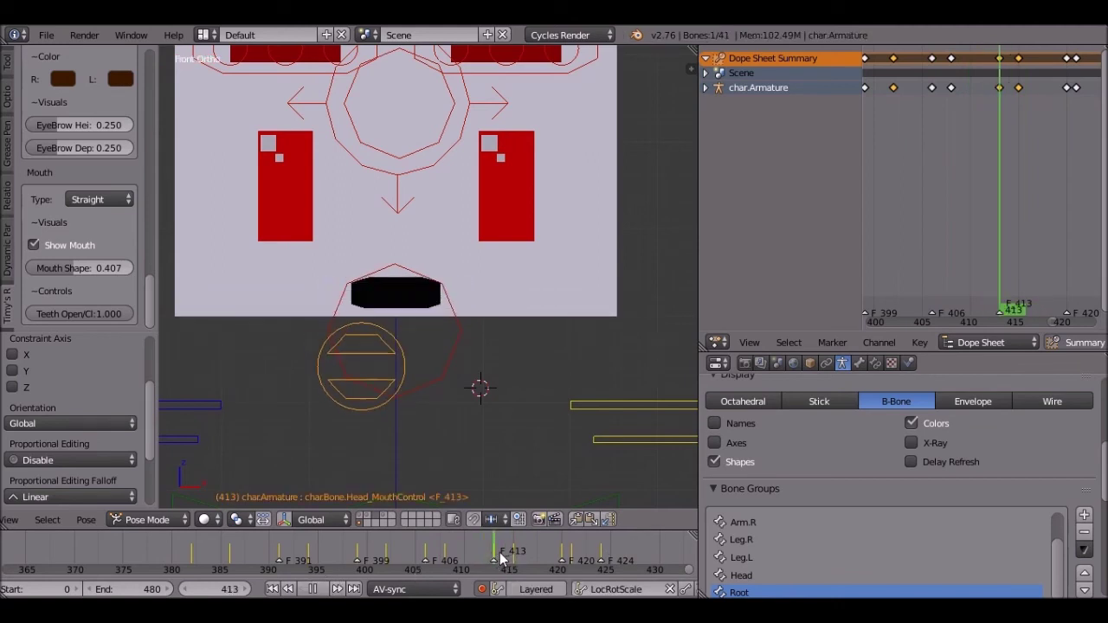
pyautogui.moveTo(488, 561); pyautogui.dragTo(426, 555)
pyautogui.hotkey('alt', 'a')
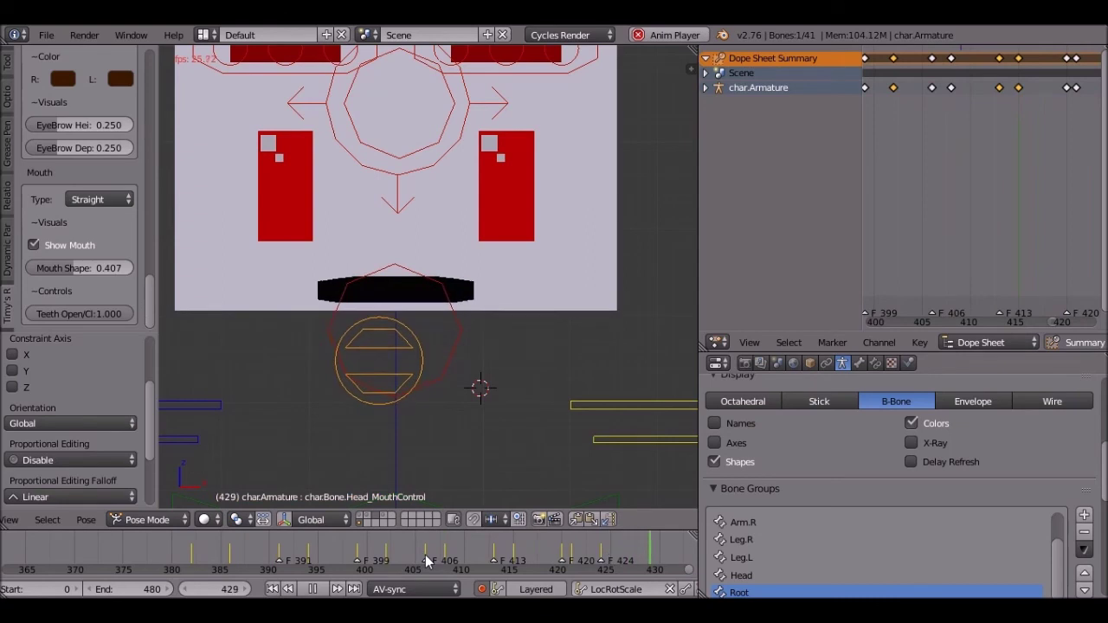
pyautogui.press('Escape')
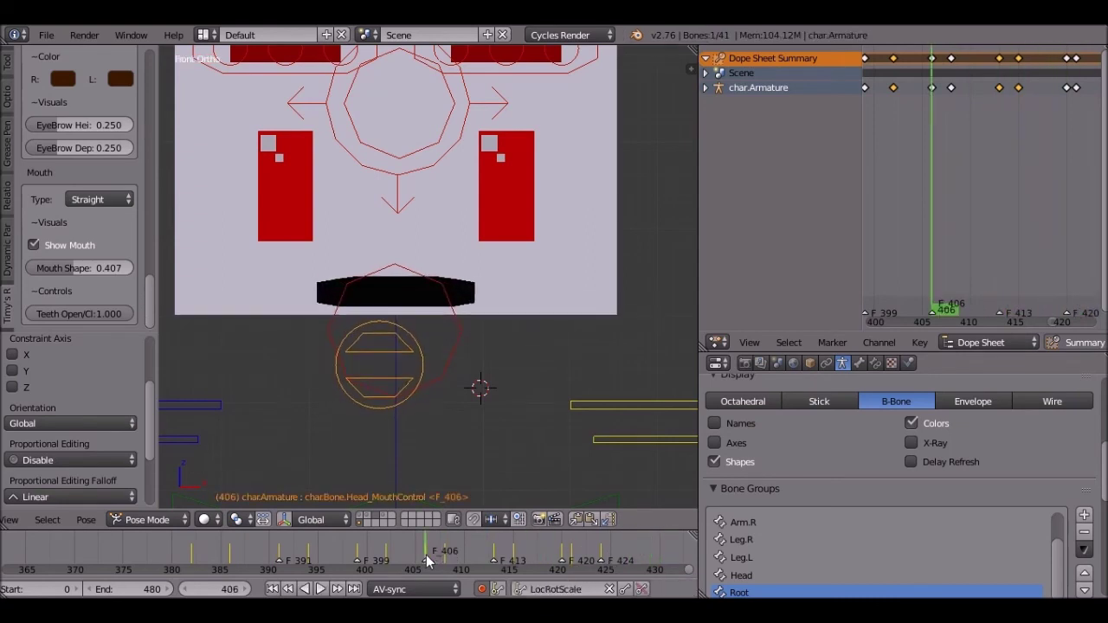
pyautogui.hotkey('alt', 'a')
pyautogui.click(491, 554)
pyautogui.hotkey('alt', 'a')
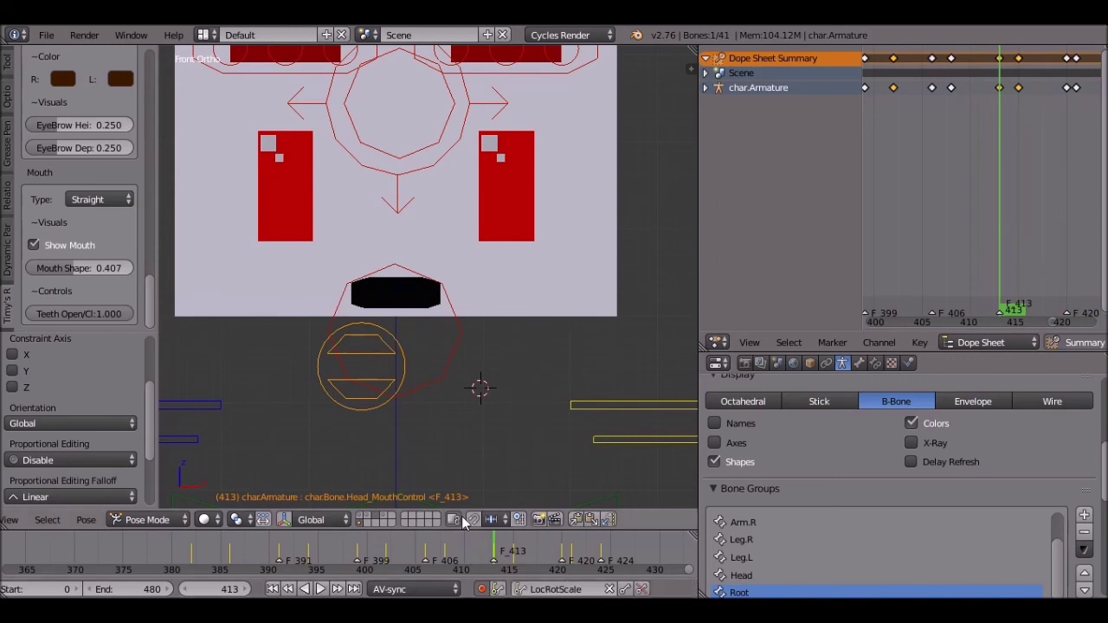
# - Raise the mouth control at frame 413 to close the mouth, and delete the mouth keyframe at frame 408
pyautogui.press('g')
pyautogui.click(524, 369)
pyautogui.click(445, 555)
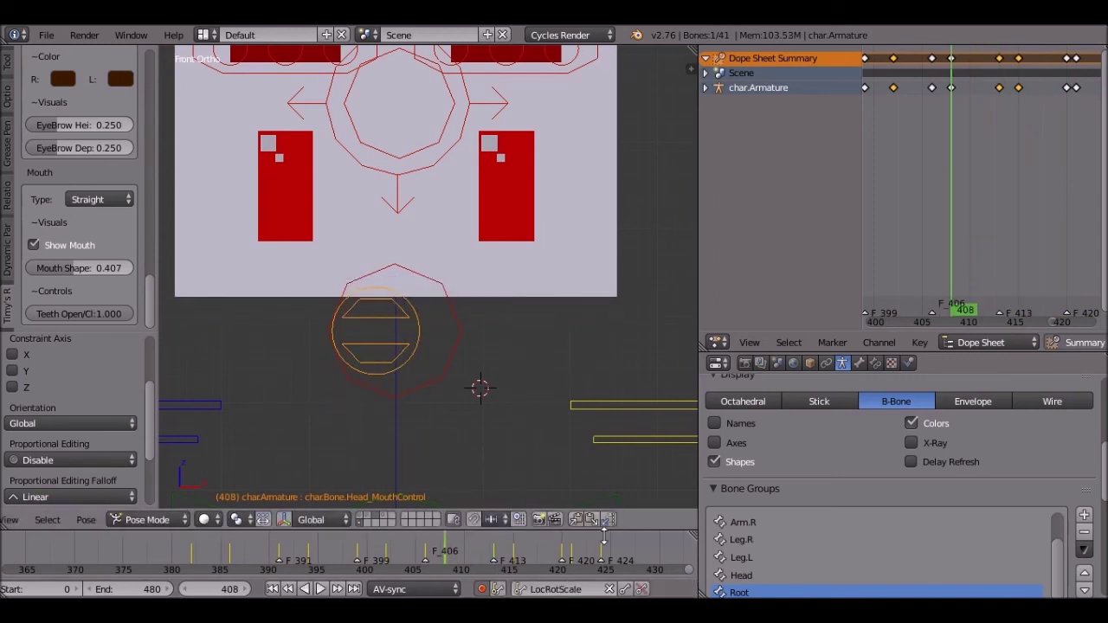
pyautogui.click(641, 589)
# - Review the lip-sync around frame 413, delete the mouth keyframe at frame 415, and play the result
pyautogui.click(396, 553)
pyautogui.hotkey('alt', 'a')
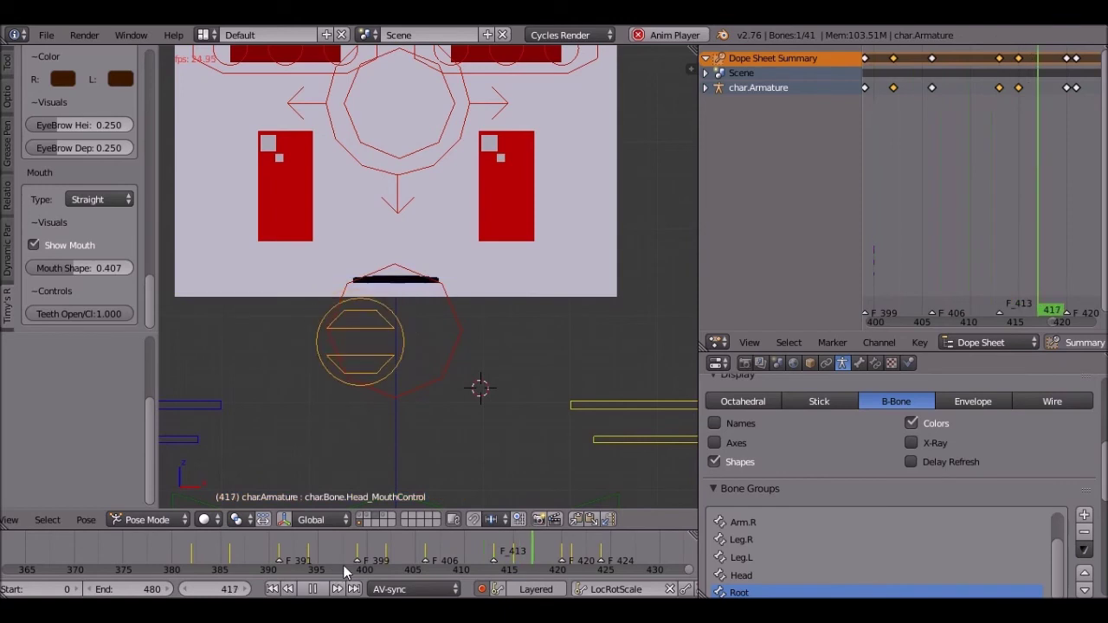
pyautogui.press('Escape')
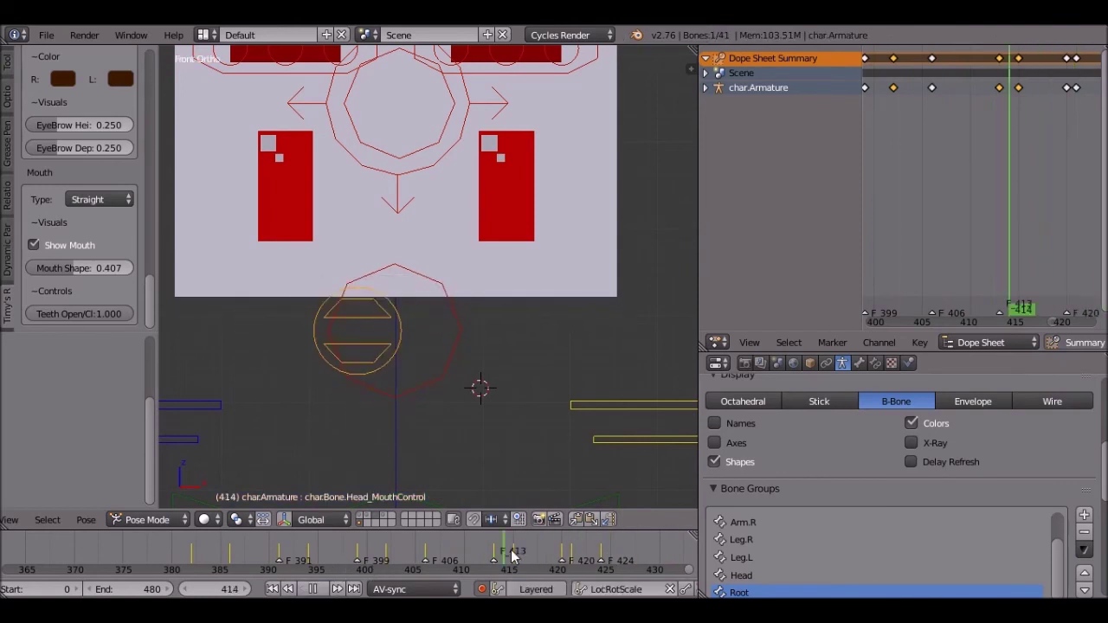
pyautogui.hotkey('alt', 'i')
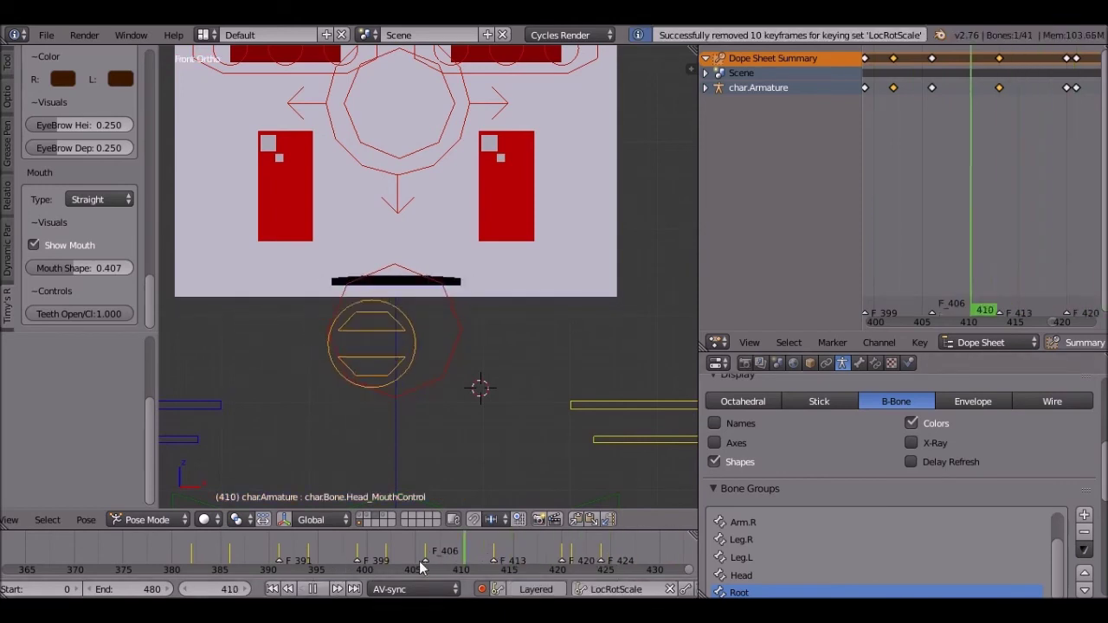
pyautogui.click(320, 589)
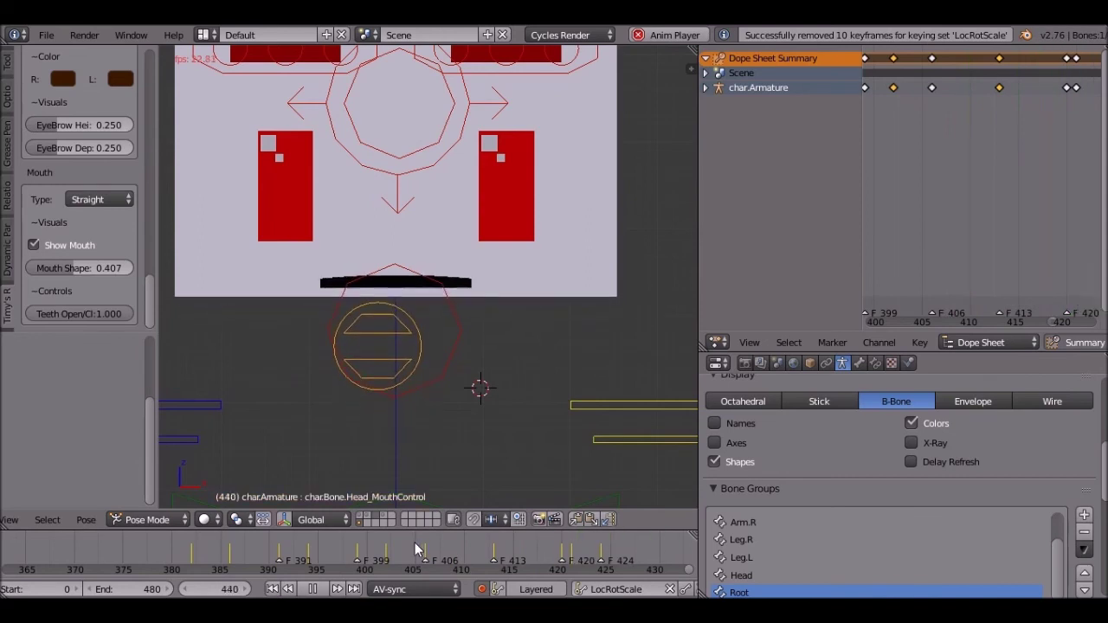
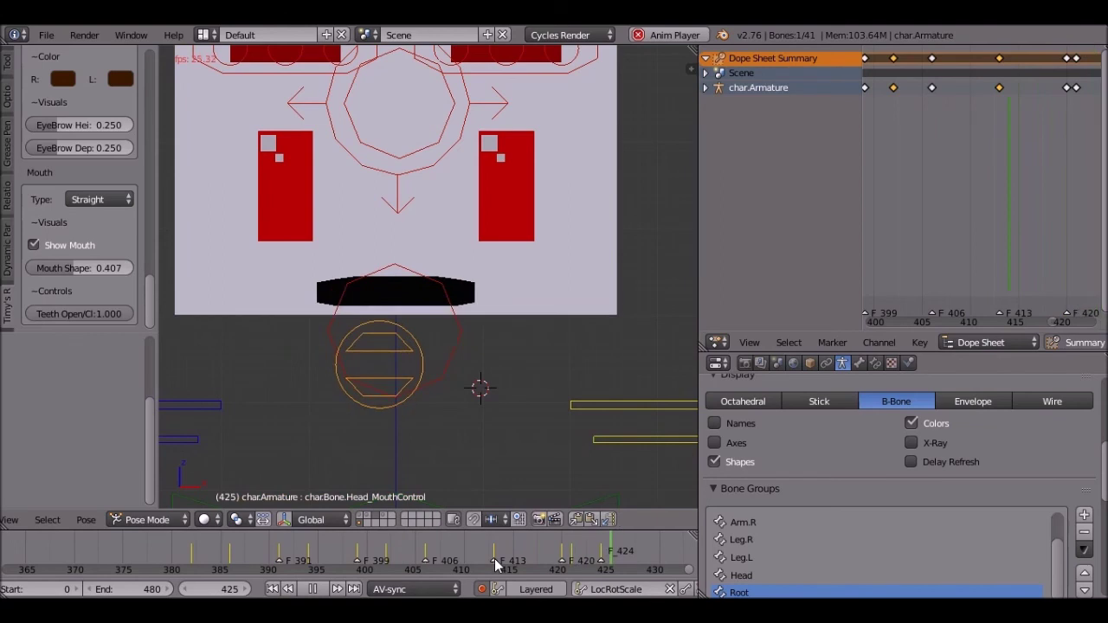
# - Play back the lip-sync repeatedly from about frame 399 through frame 479 to judge the mouth timing
pyautogui.scroll(-3, 387, 555)
pyautogui.moveTo(398, 556); pyautogui.dragTo(345, 588, button='middle')
pyautogui.hotkey('alt', 'a')
pyautogui.moveTo(344, 560); pyautogui.dragTo(436, 563)
pyautogui.click(324, 592)
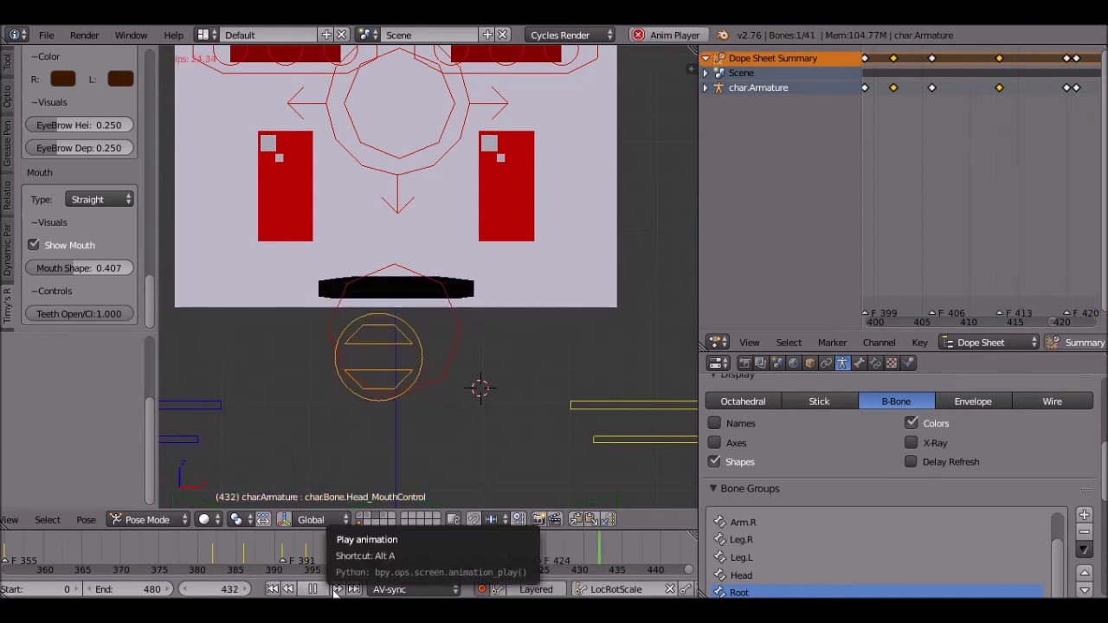
pyautogui.scroll(-6, 402, 550)
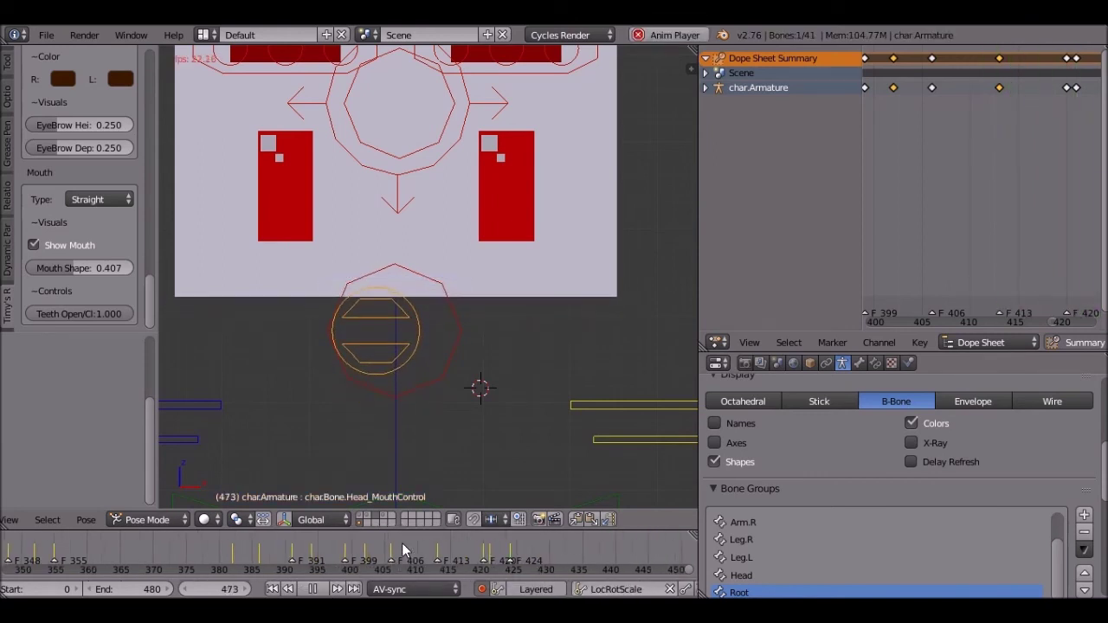
pyautogui.click(343, 550)
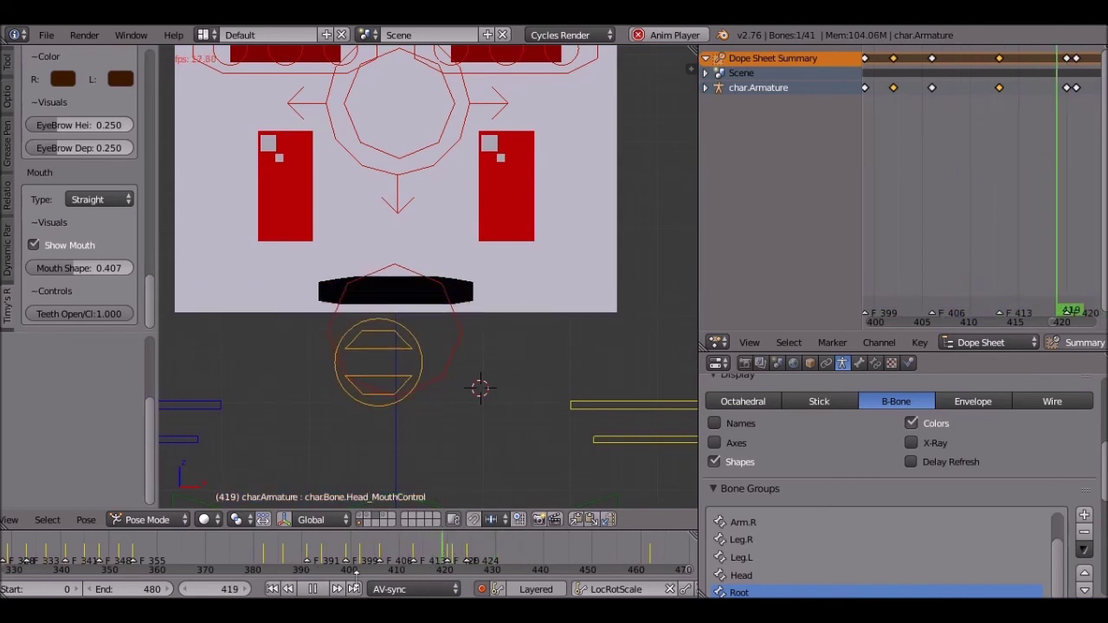
pyautogui.scroll(2, 424, 550)
pyautogui.scroll(1, 427, 546)
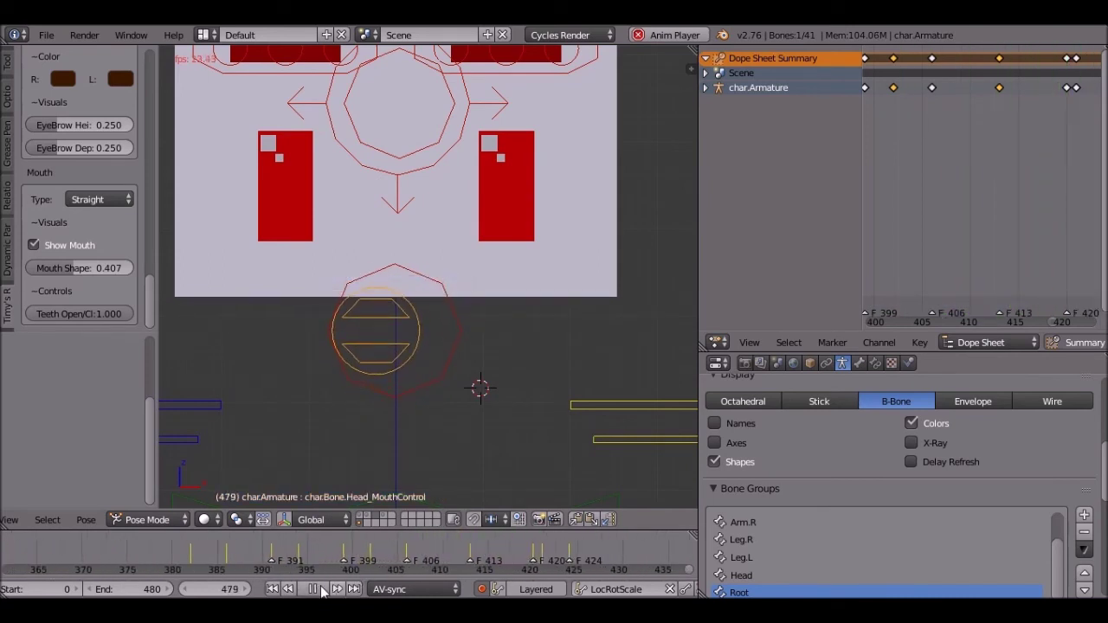
pyautogui.hotkey('alt', 'a')
# - Shift the mouth keyframes at frames 421 and 424 four frames later to 425 and 428, and review the timing
pyautogui.click(541, 558)
pyautogui.moveTo(1044, 173); pyautogui.dragTo(975, 166, button='middle')
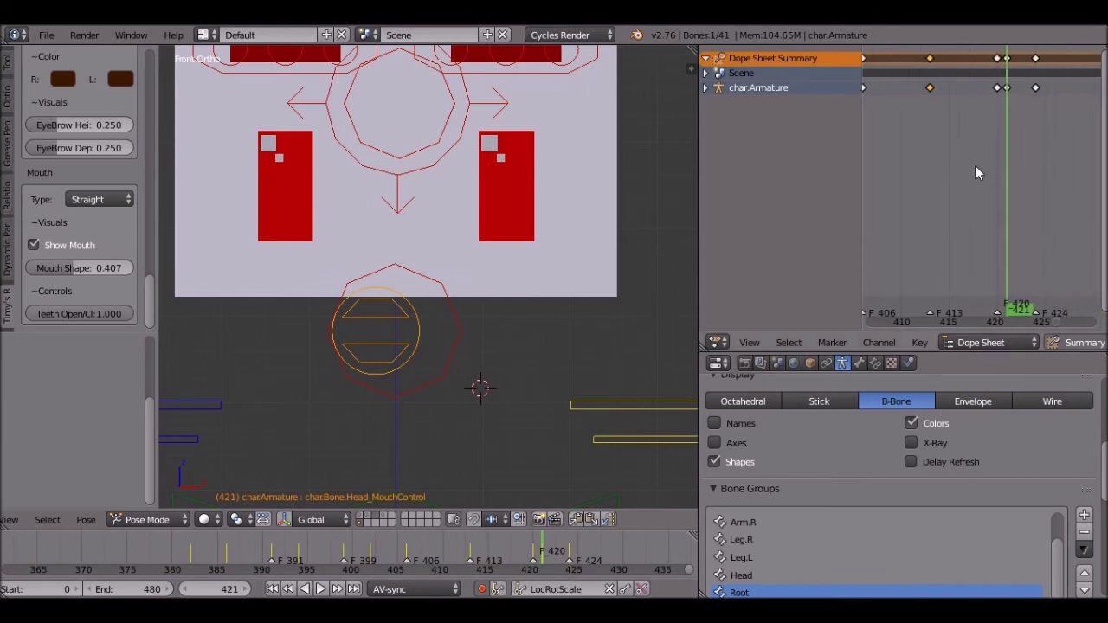
pyautogui.moveTo(1004, 96); pyautogui.dragTo(1003, 95, button='middle')
pyautogui.keyDown('shift'); pyautogui.rightClick(1036, 90); pyautogui.keyUp('shift')
pyautogui.press('g')
pyautogui.click(1065, 137)
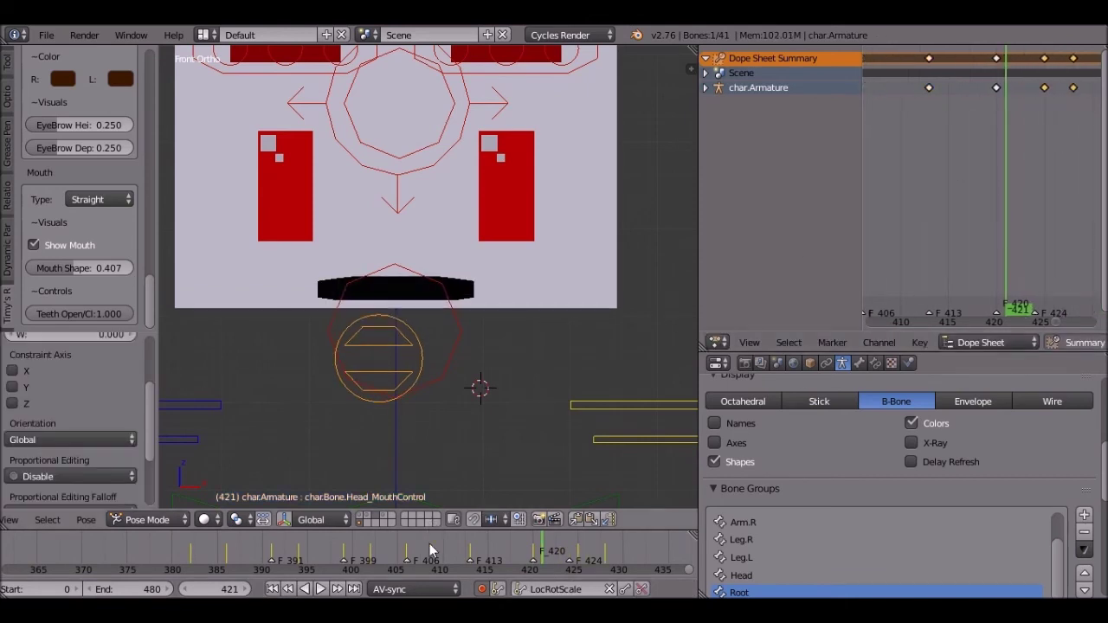
pyautogui.press('Up')
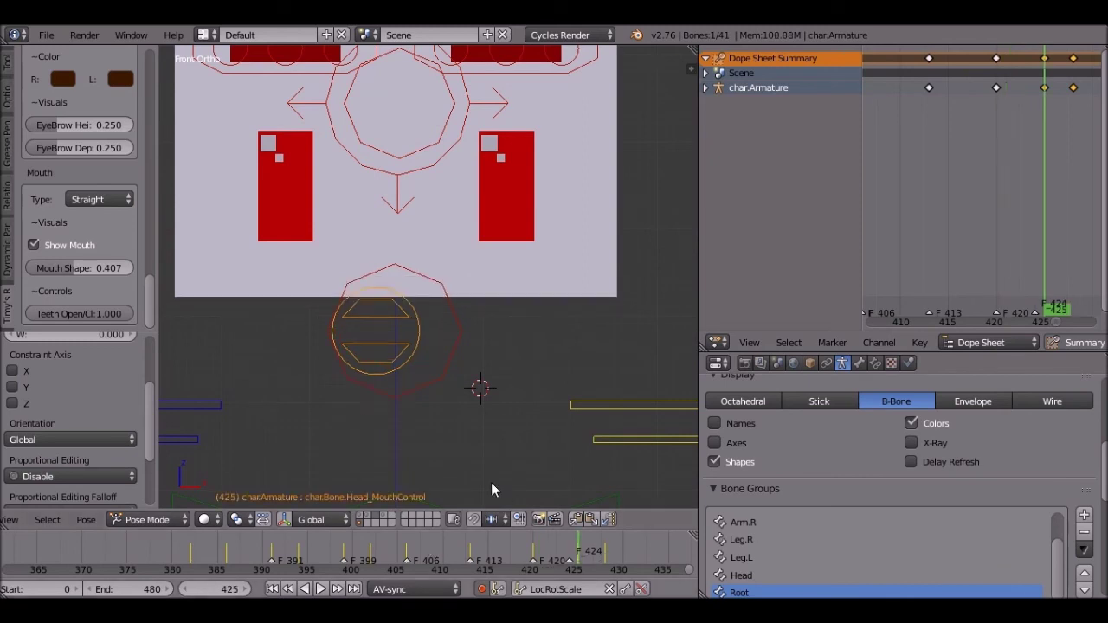
pyautogui.press('Down')
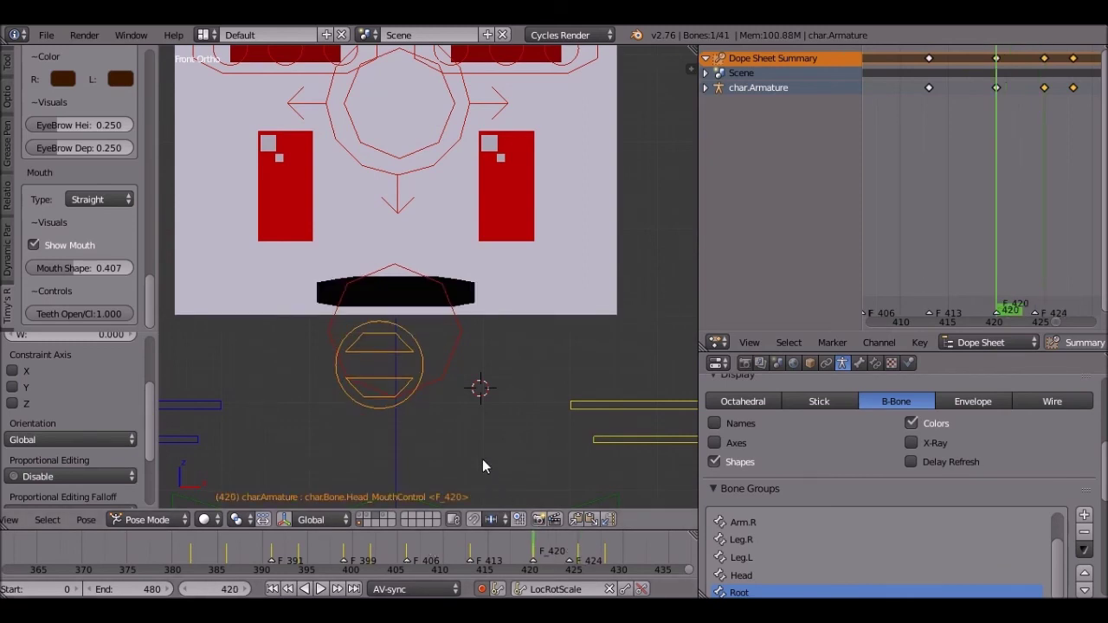
pyautogui.click(319, 589)
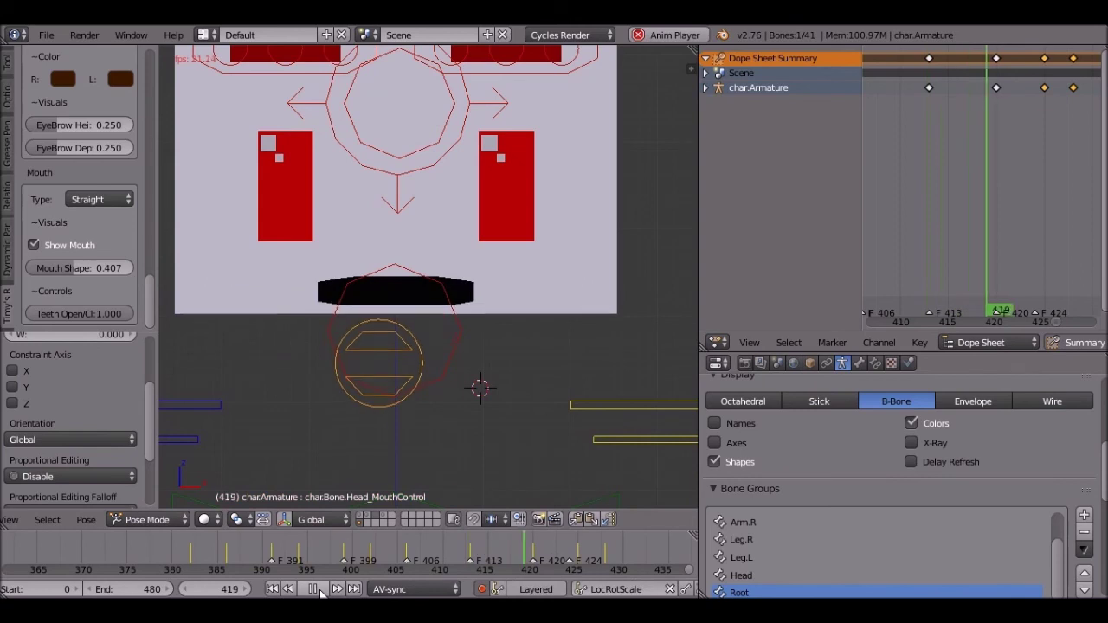
pyautogui.press('Escape')
# - Shift the open-mouth pose of the mouth control to the left at frame 428 to narrow it, and play it back
pyautogui.click(605, 561)
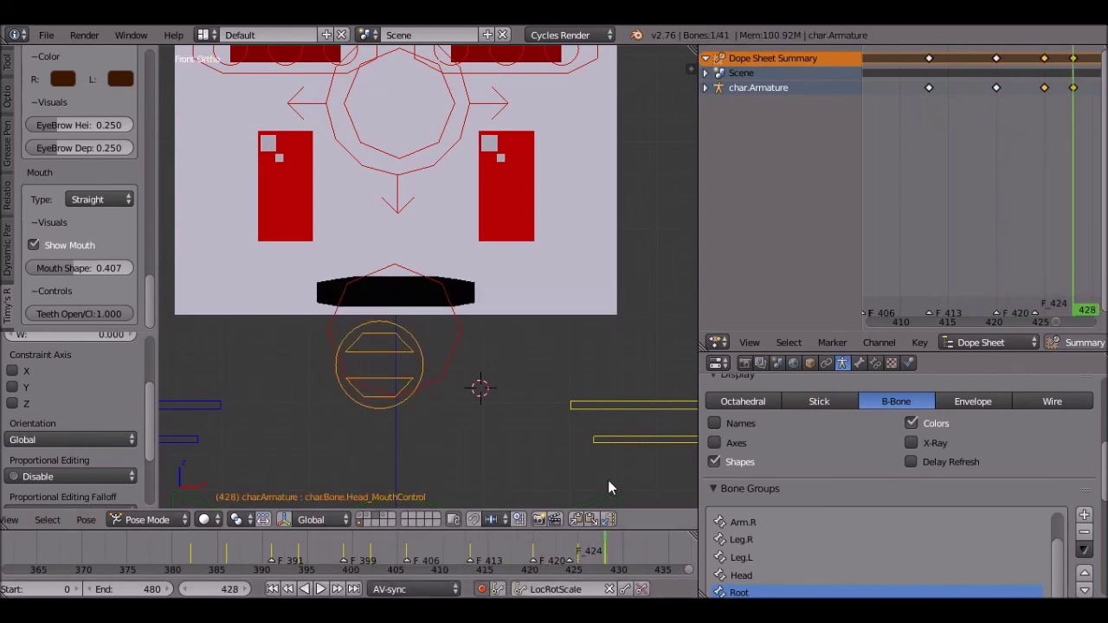
pyautogui.press('g')
pyautogui.click(514, 383)
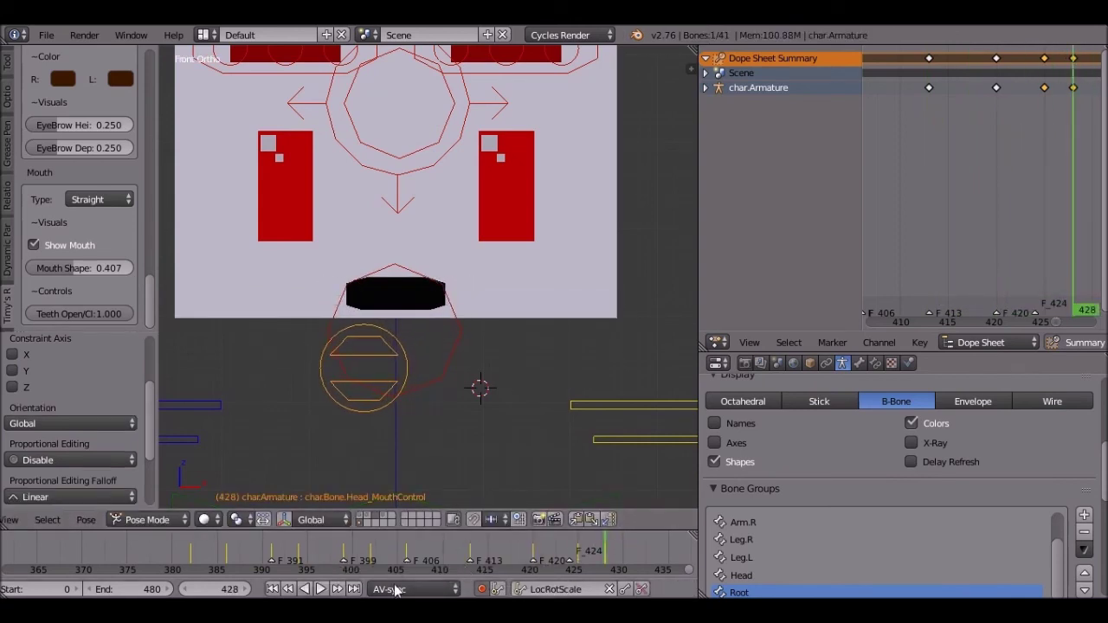
pyautogui.click(319, 588)
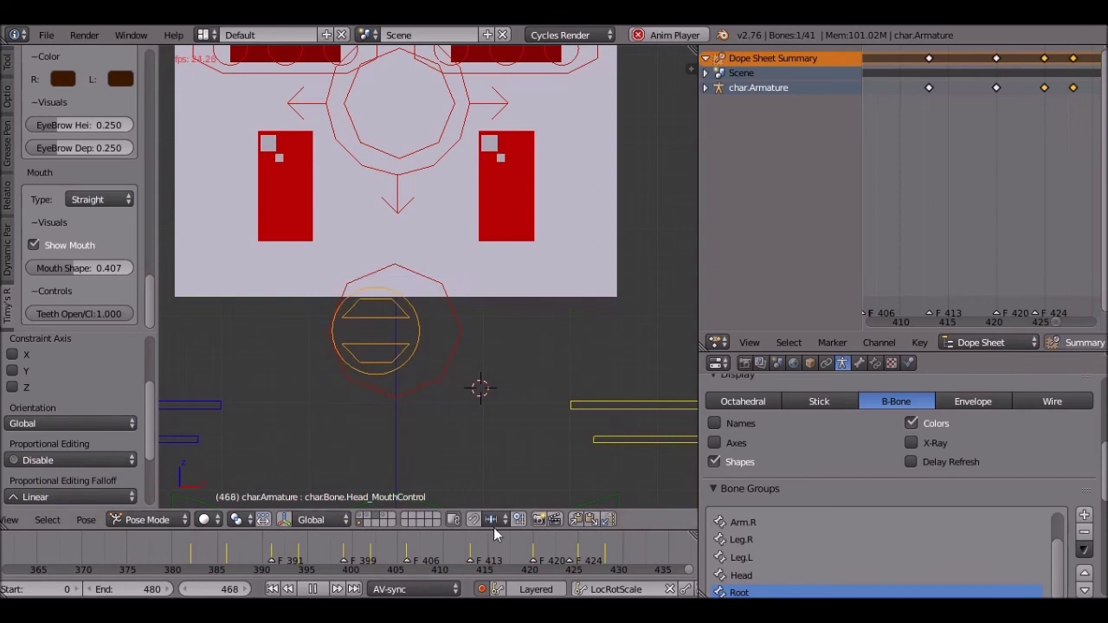
# - Play back the lip-sync several times through about frames 377 to 413 to judge how the mouth moves around frame 413
pyautogui.scroll(-2, 508, 545)
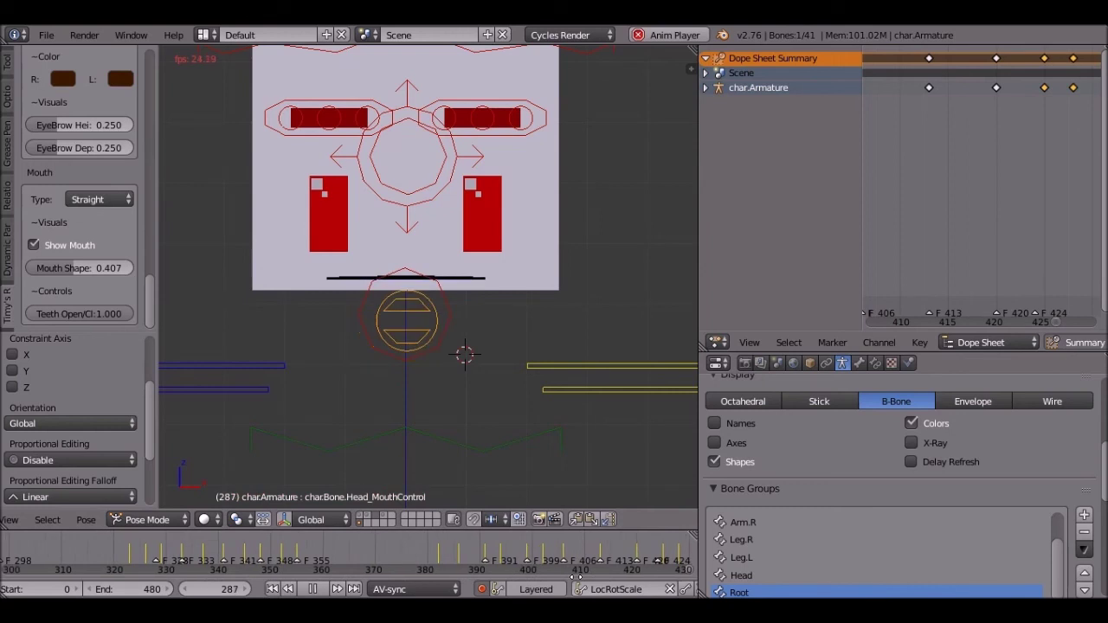
pyautogui.moveTo(274, 553); pyautogui.dragTo(175, 542, button='middle')
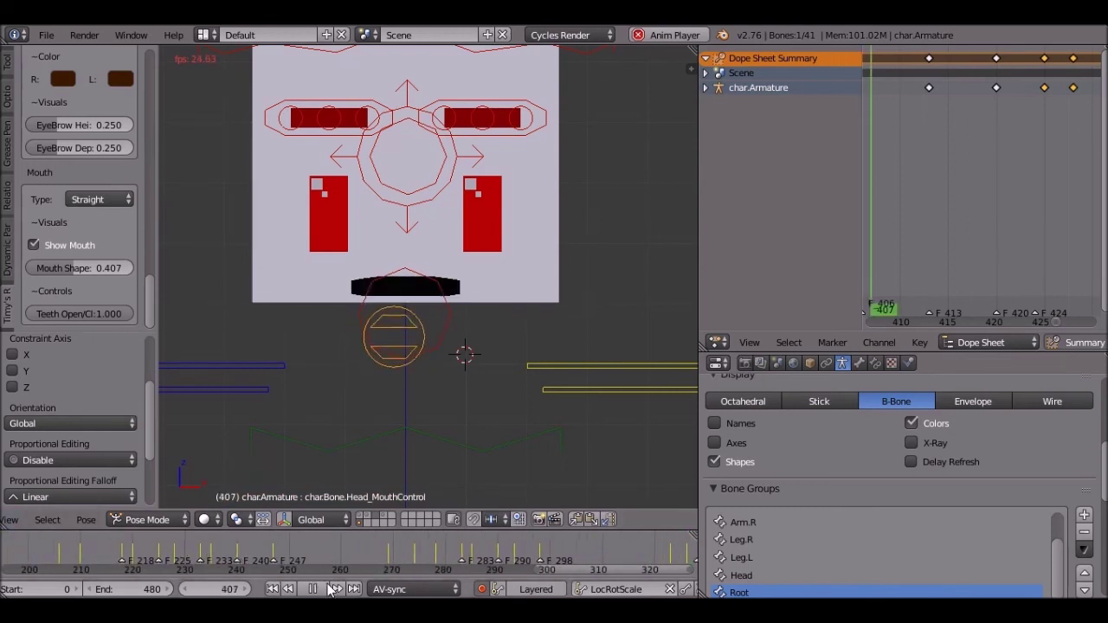
pyautogui.hotkey('alt', 'a')
pyautogui.moveTo(385, 556); pyautogui.dragTo(299, 554)
pyautogui.moveTo(298, 554); pyautogui.dragTo(346, 553, button='middle')
pyautogui.moveTo(294, 552); pyautogui.dragTo(227, 552)
pyautogui.click(322, 591)
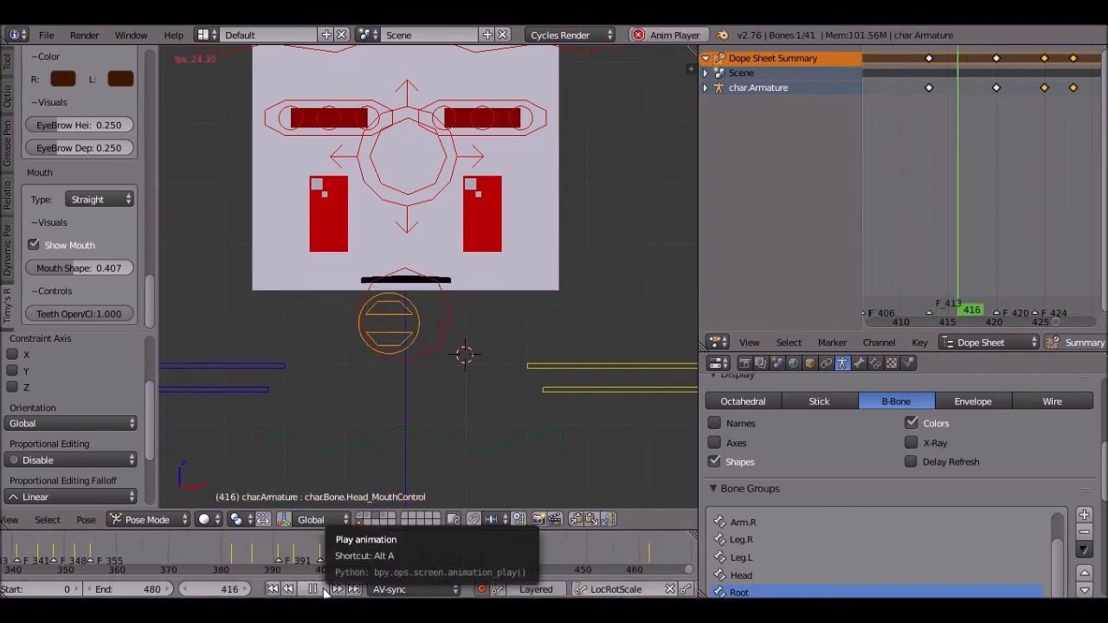
pyautogui.click(315, 590)
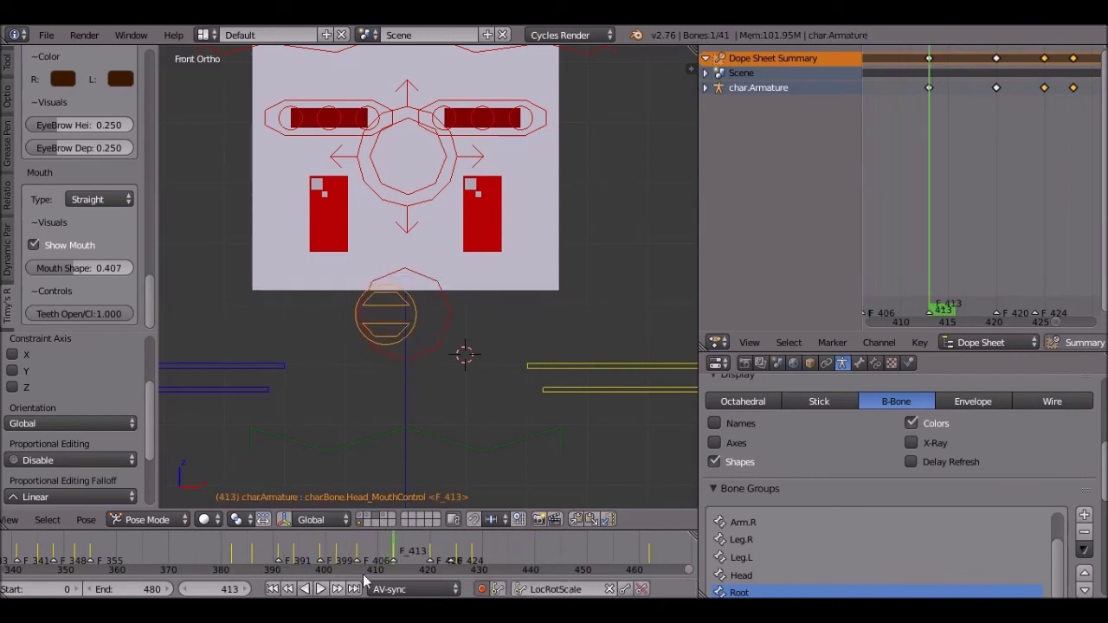
pyautogui.moveTo(240, 554); pyautogui.dragTo(190, 555)
pyautogui.click(324, 591)
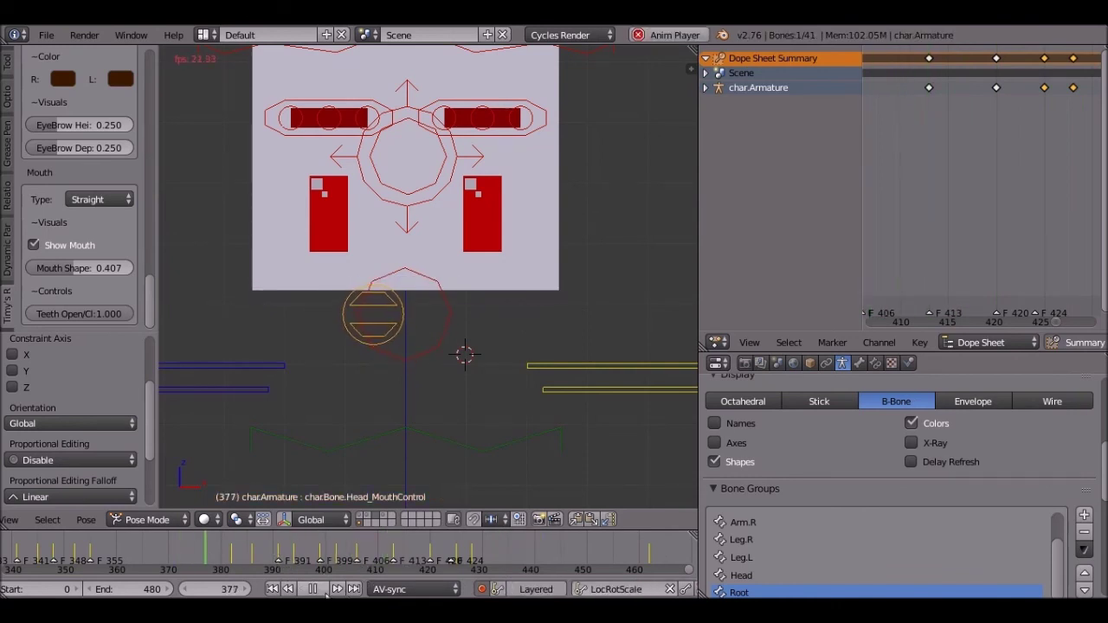
pyautogui.click(325, 593)
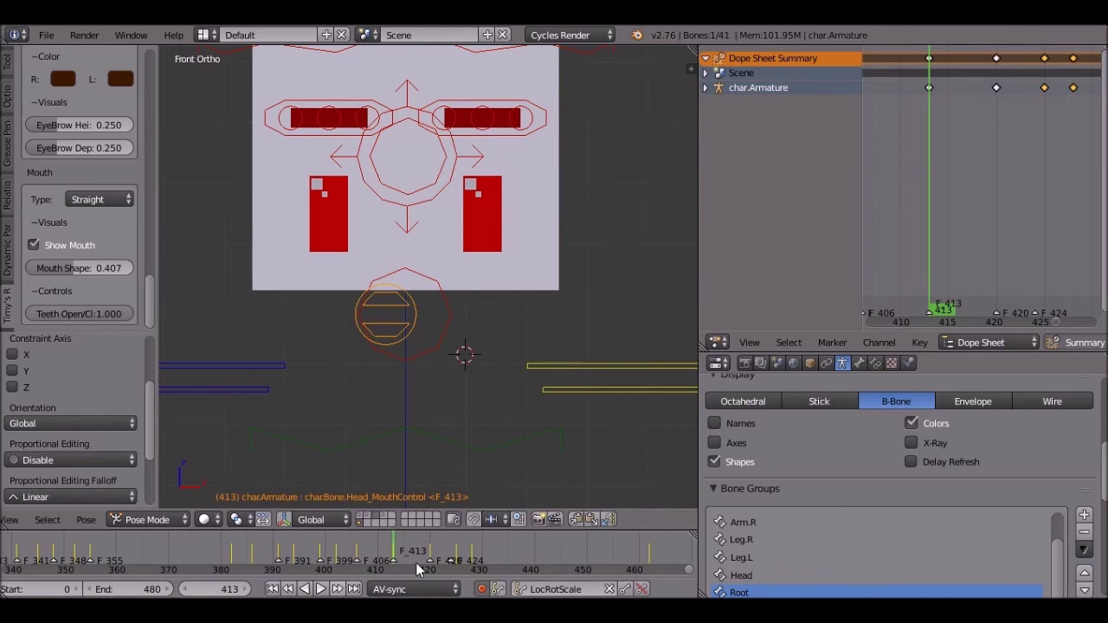
# - Key a closed-mouth pose at frame 410 by moving the mouth control vertically, and check it in playback
pyautogui.press('Left')
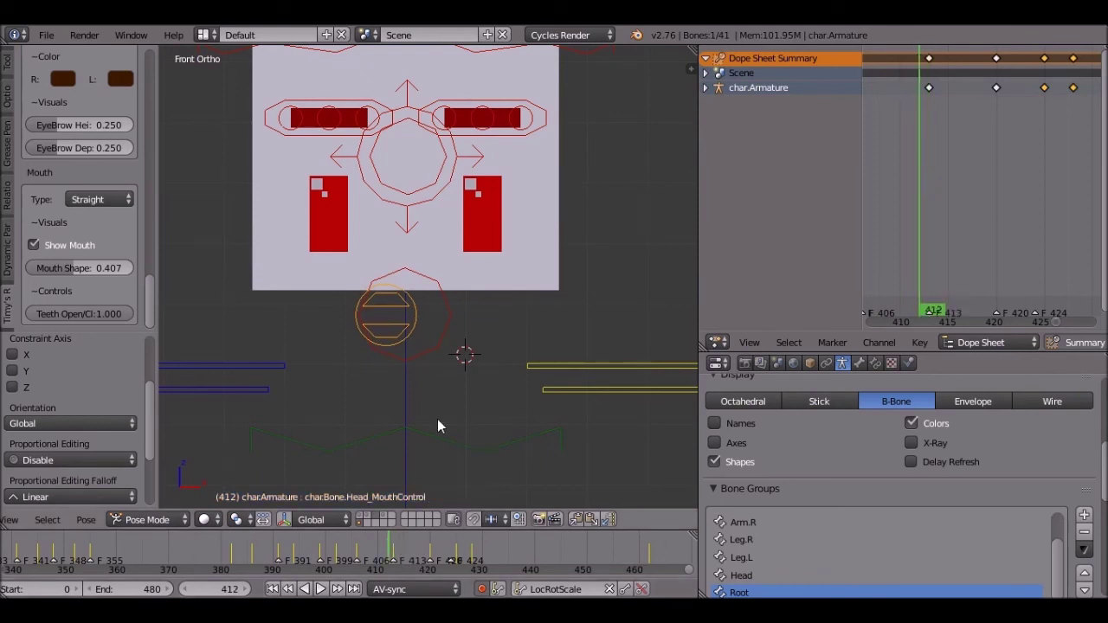
pyautogui.press('Left')
pyautogui.press('Left')
pyautogui.press('g')
pyautogui.press('z')
pyautogui.click(445, 375)
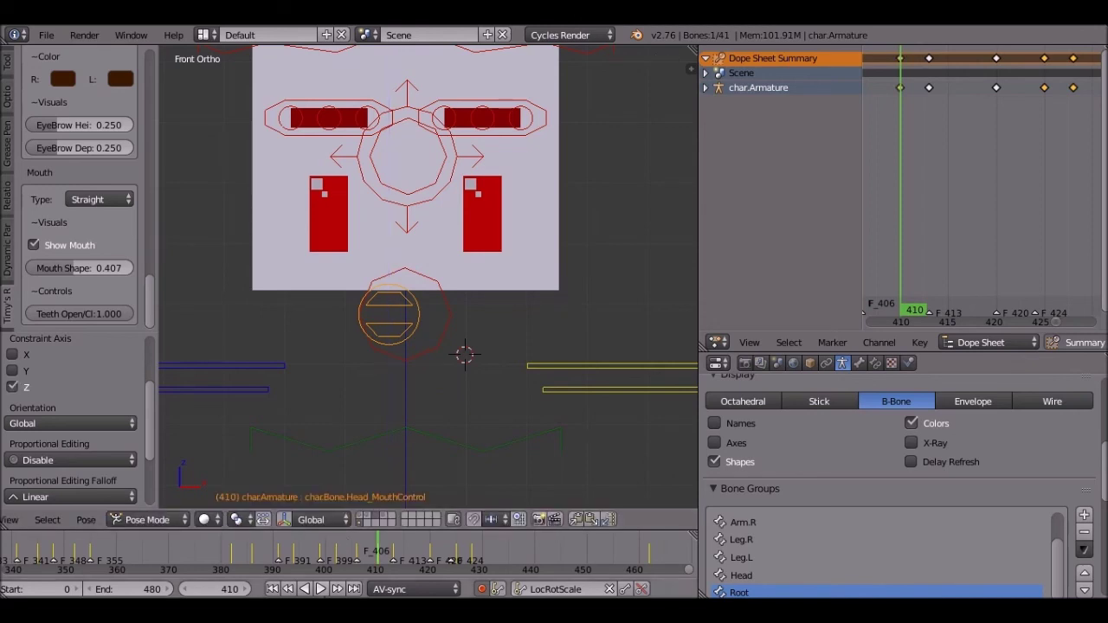
pyautogui.click(322, 588)
pyautogui.press('Escape')
# - Nudge the mouth control at frame 413 into a closed pose, and play back the lip-sync
pyautogui.press('Up')
pyautogui.press('g')
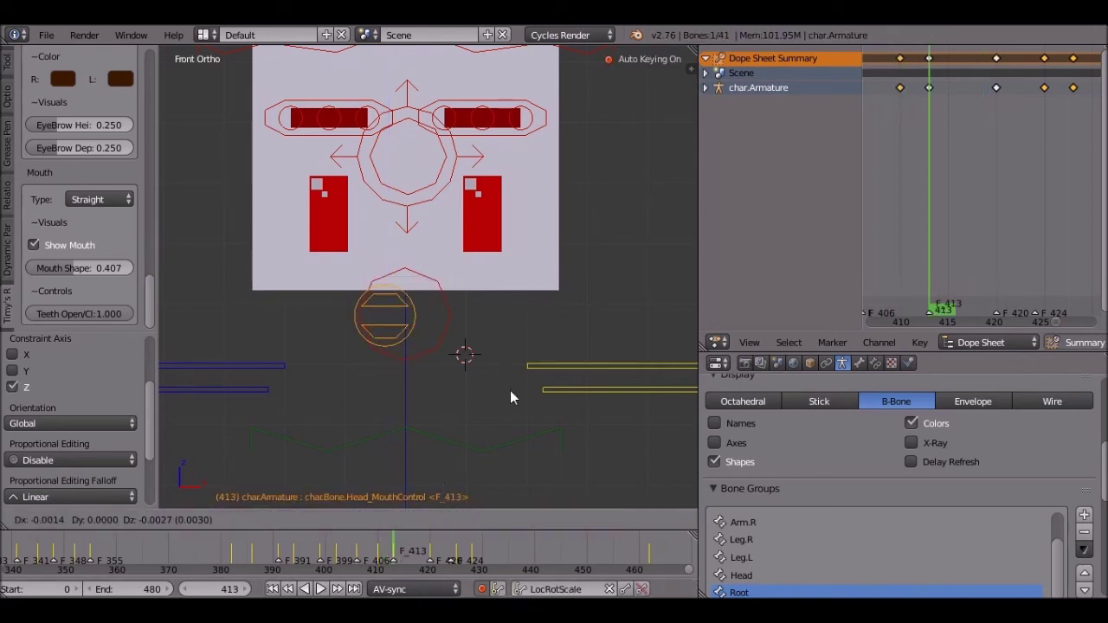
pyautogui.click(513, 401)
pyautogui.click(330, 562)
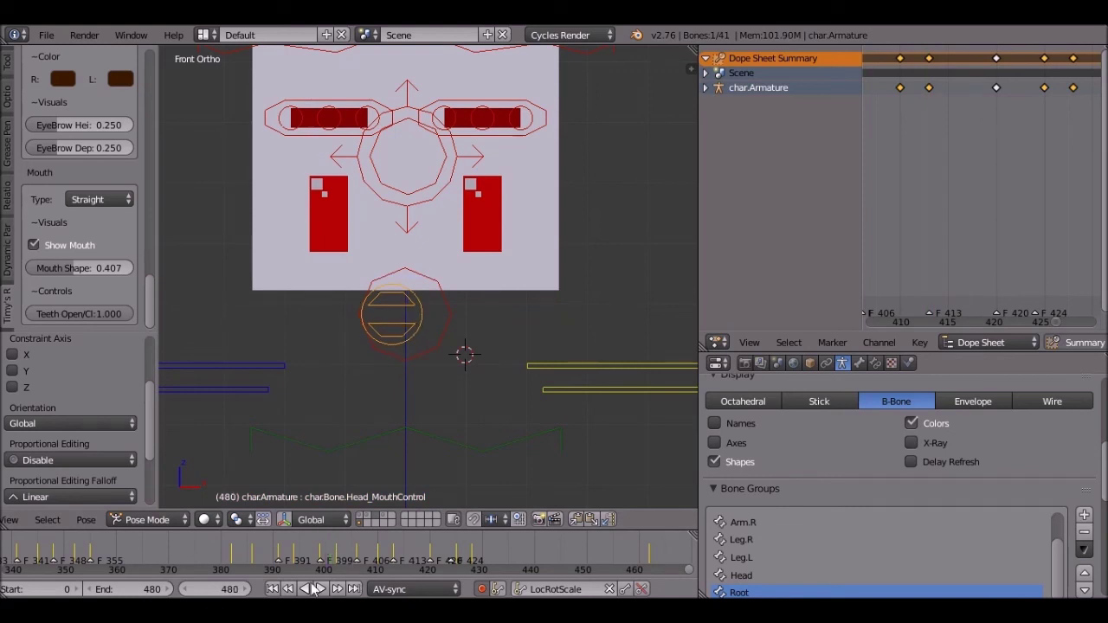
pyautogui.click(317, 589)
pyautogui.click(311, 519)
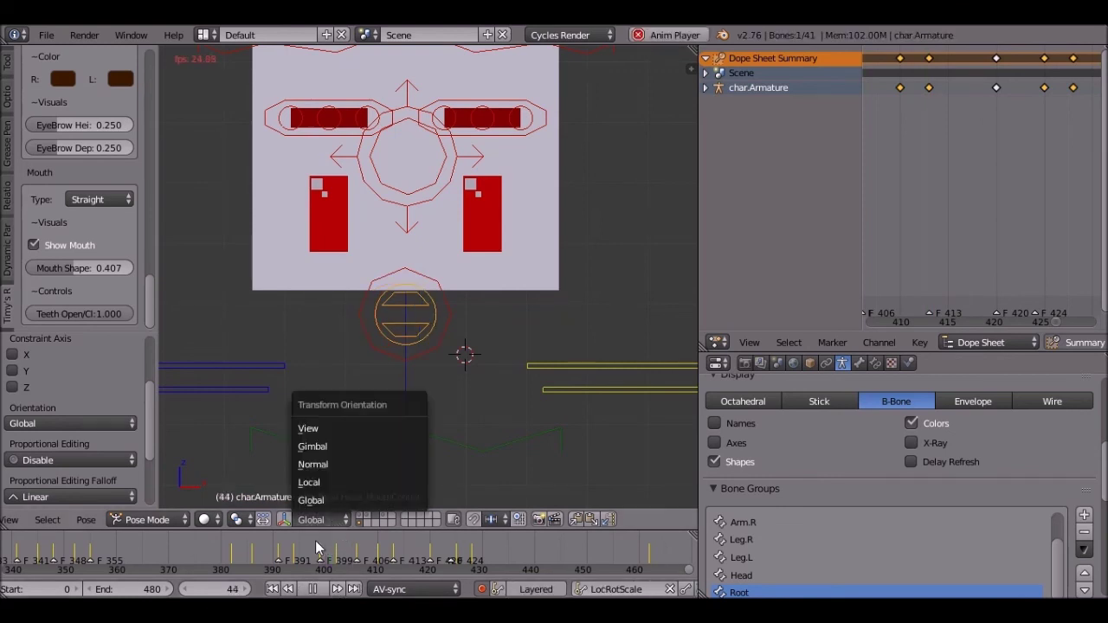
pyautogui.click(290, 545)
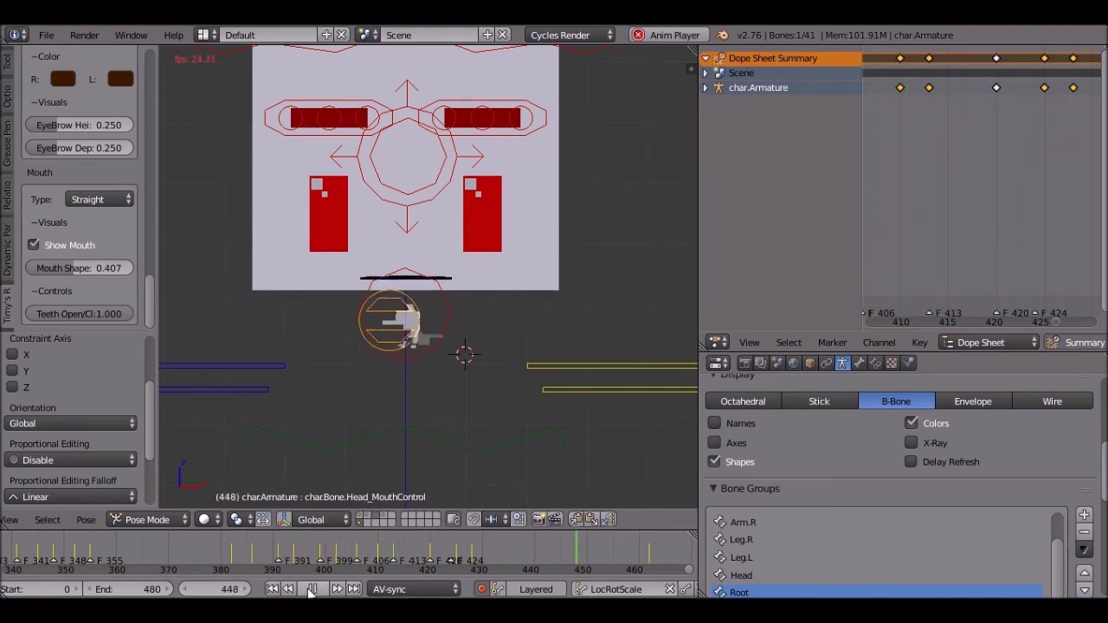
pyautogui.click(313, 588)
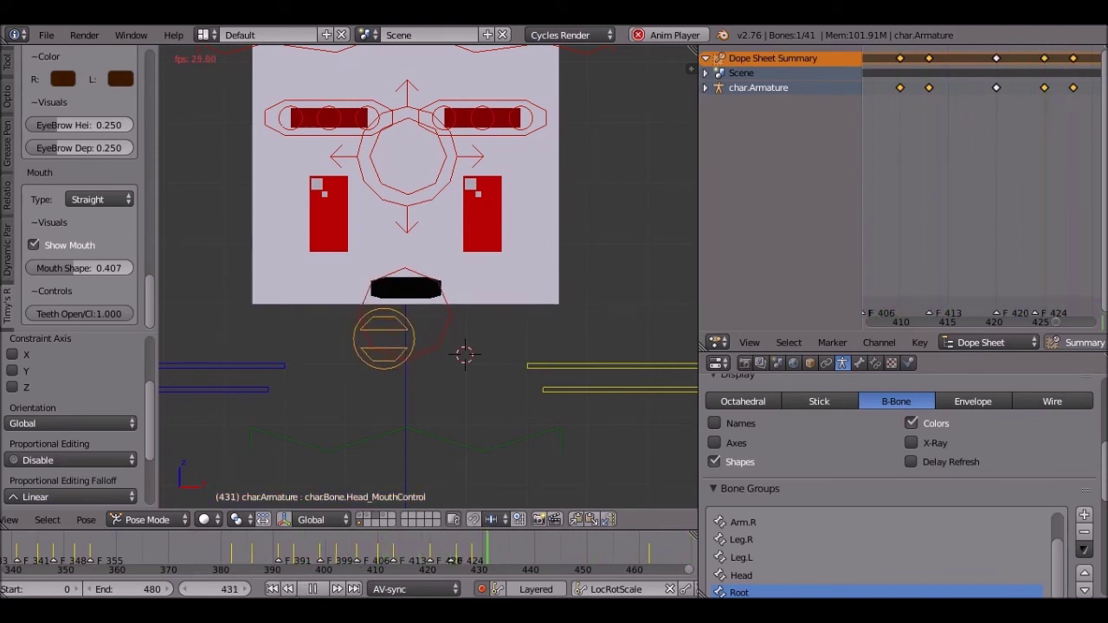
# - Add a closed-mouth keyframe at frame 417 by moving the mouth control, and play back the result
pyautogui.moveTo(354, 562); pyautogui.dragTo(416, 565)
pyautogui.press('g')
pyautogui.click(508, 378)
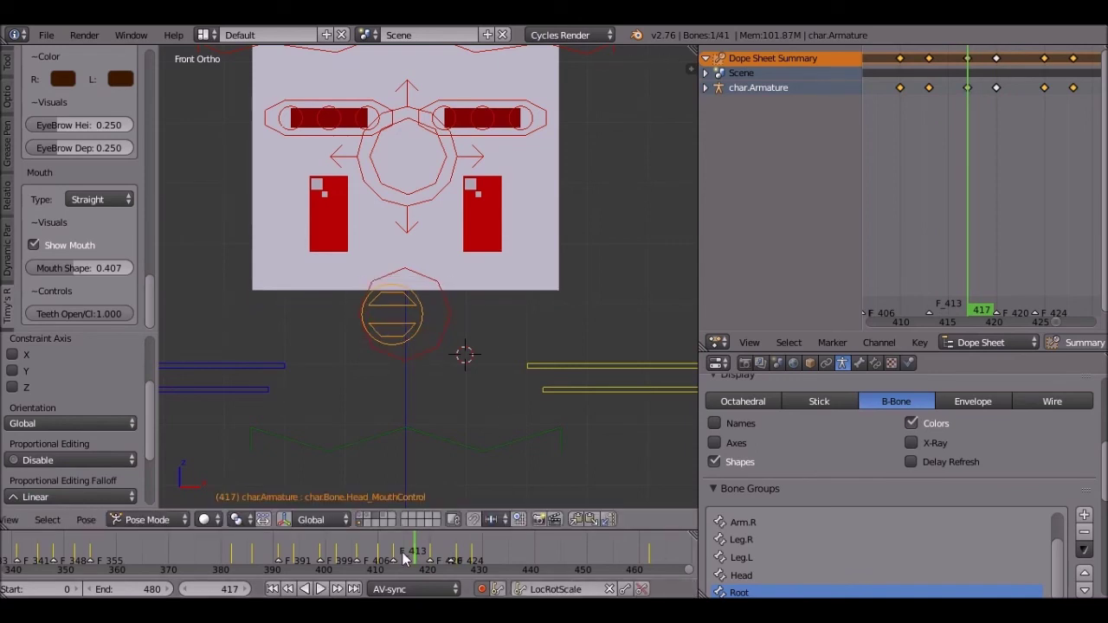
pyautogui.hotkey('alt', 'a')
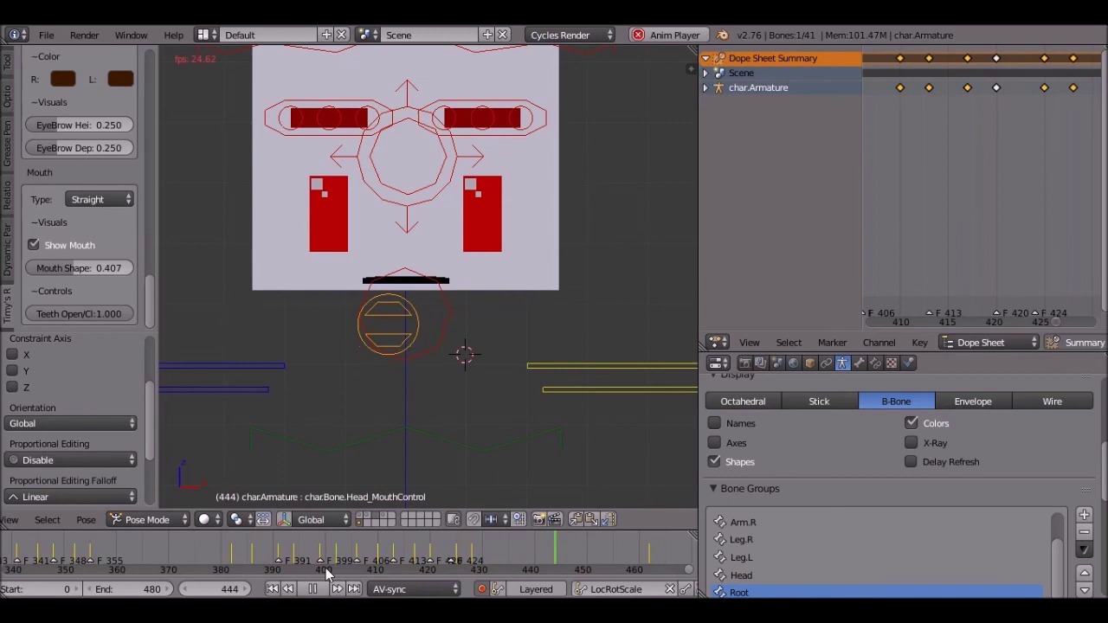
pyautogui.click(312, 589)
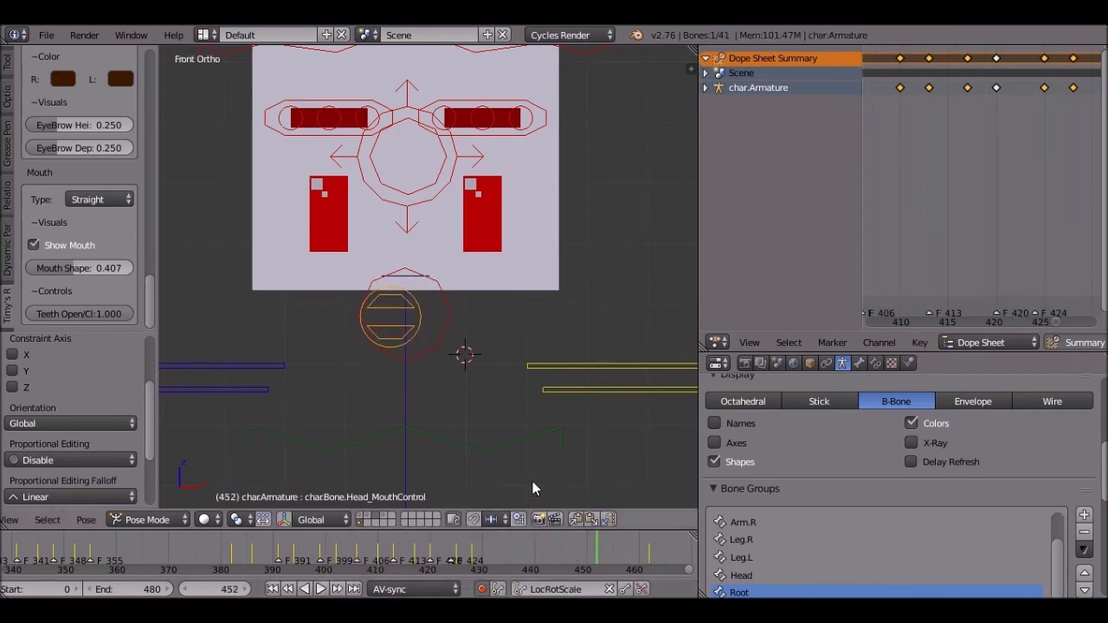
# - Reposition the mouth control slightly to the left in a closed pose at frame 462, and review the playback
pyautogui.press('Up')
pyautogui.press('g')
pyautogui.click(569, 512)
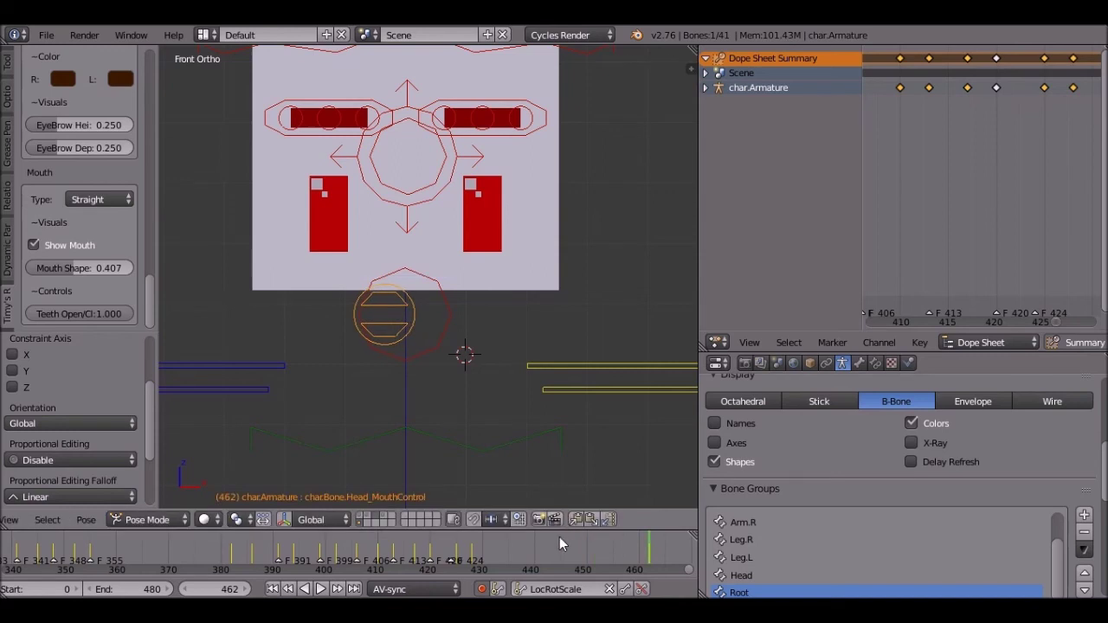
pyautogui.hotkey('alt', 'a')
pyautogui.click(397, 553)
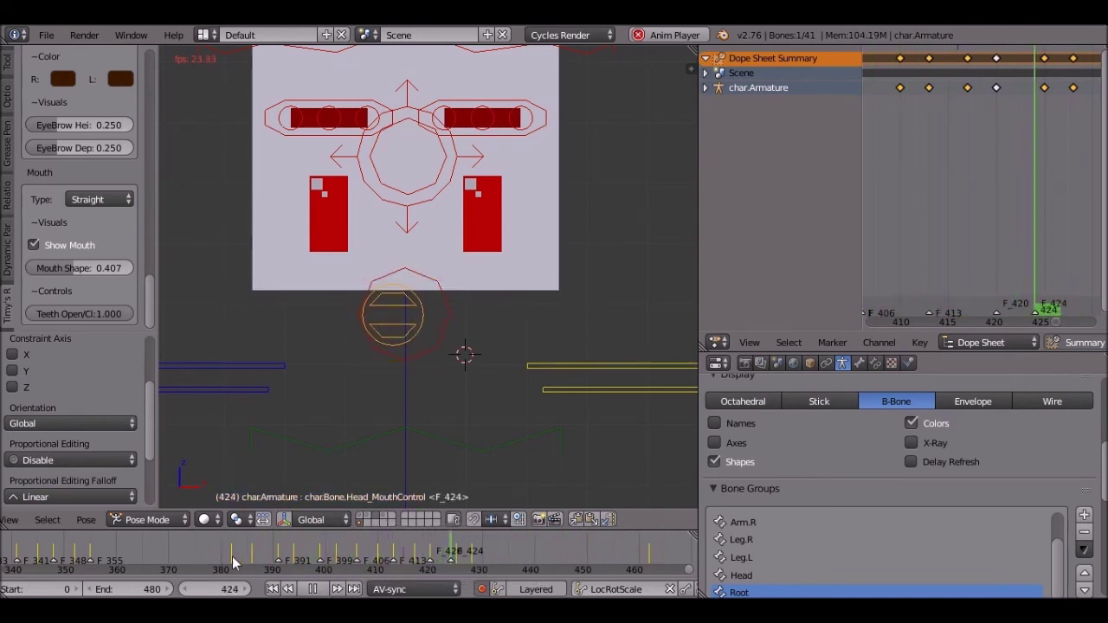
# - Stop playback and select all keyframes from about frame 382 through frame 462 in the Dope Sheet
pyautogui.scroll(-3, 786, 199)
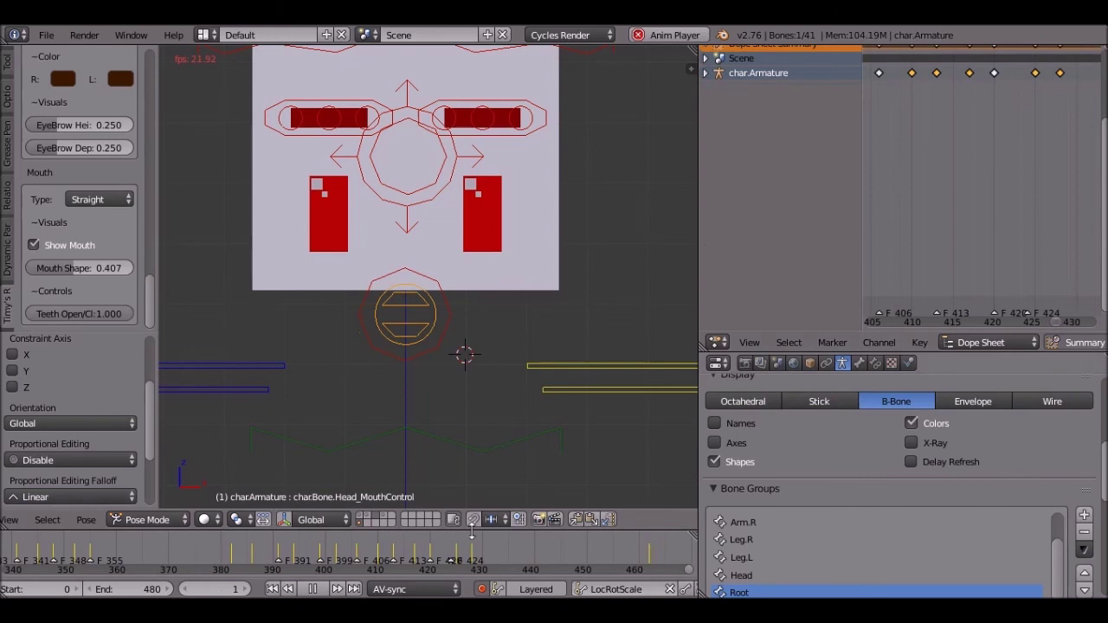
pyautogui.hotkey('alt', 'a')
pyautogui.scroll(-10, 934, 130)
pyautogui.moveTo(936, 130); pyautogui.dragTo(947, 186, button='middle')
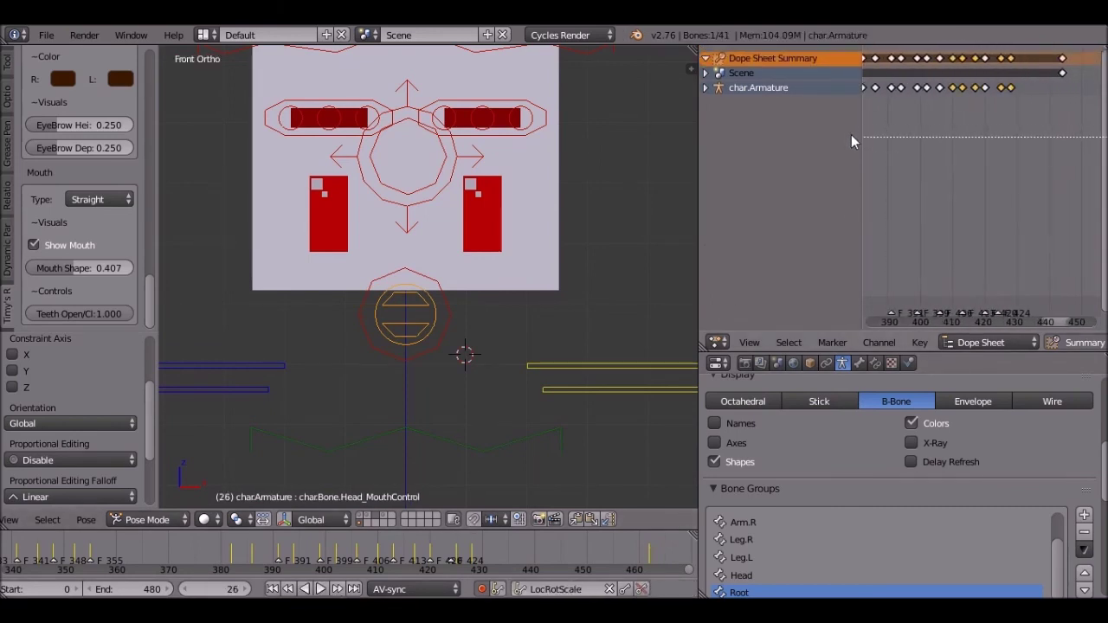
pyautogui.moveTo(1076, 53); pyautogui.dragTo(841, 173)
# - Try shifting the selected keyframes 3 frames later, compare in playback, and return them to their original frames
pyautogui.press('g')
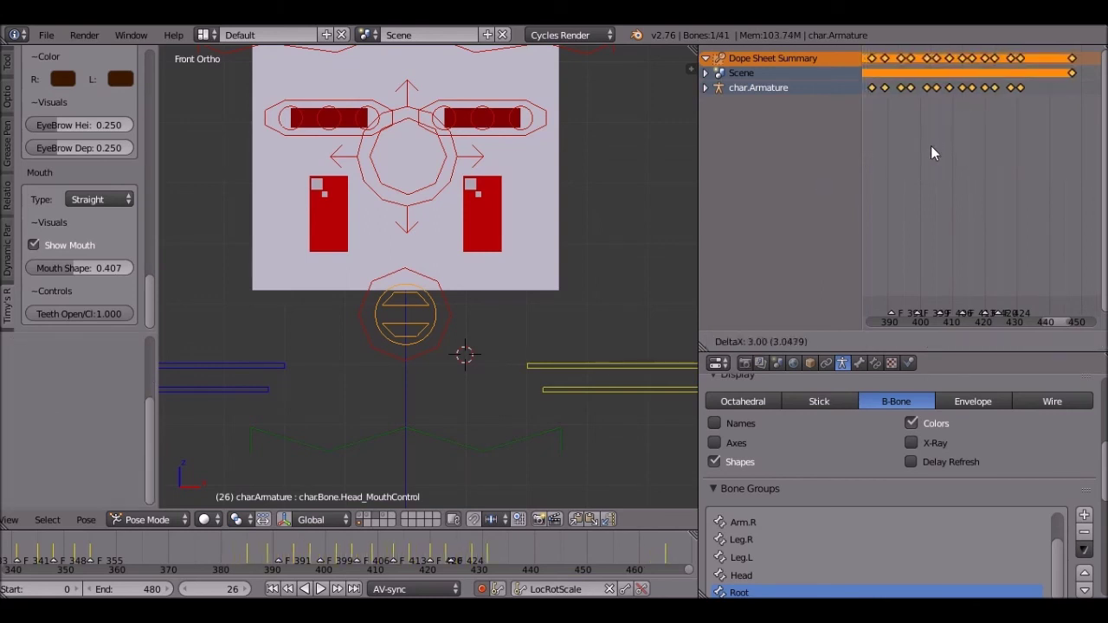
pyautogui.click(930, 147)
pyautogui.click(319, 588)
pyautogui.click(181, 542)
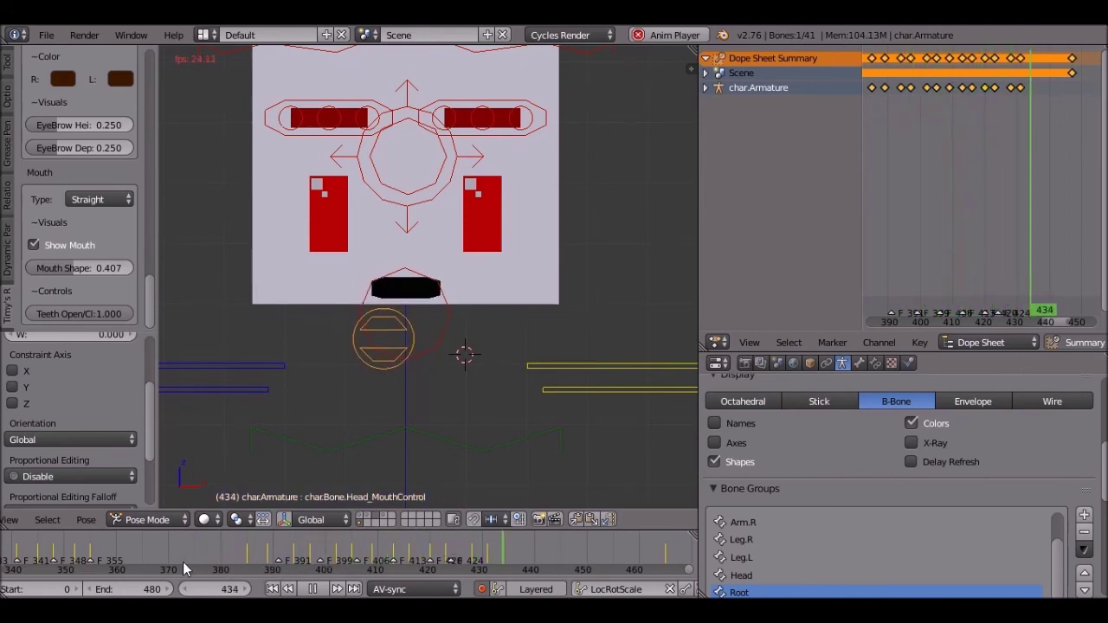
pyautogui.press('g')
pyautogui.click(1058, 190)
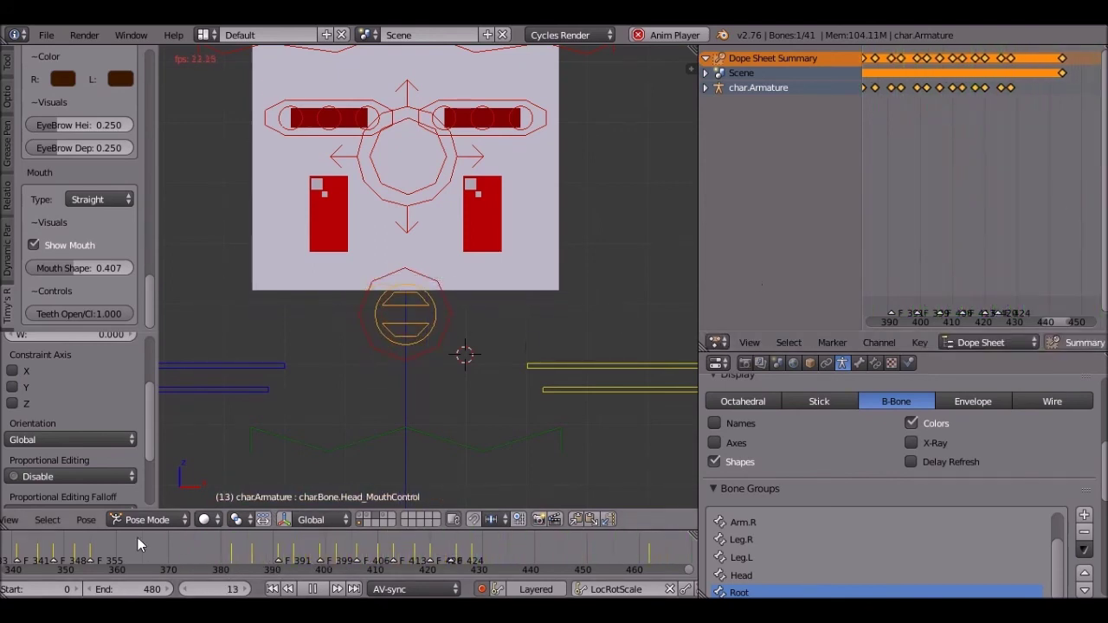
pyautogui.click(155, 542)
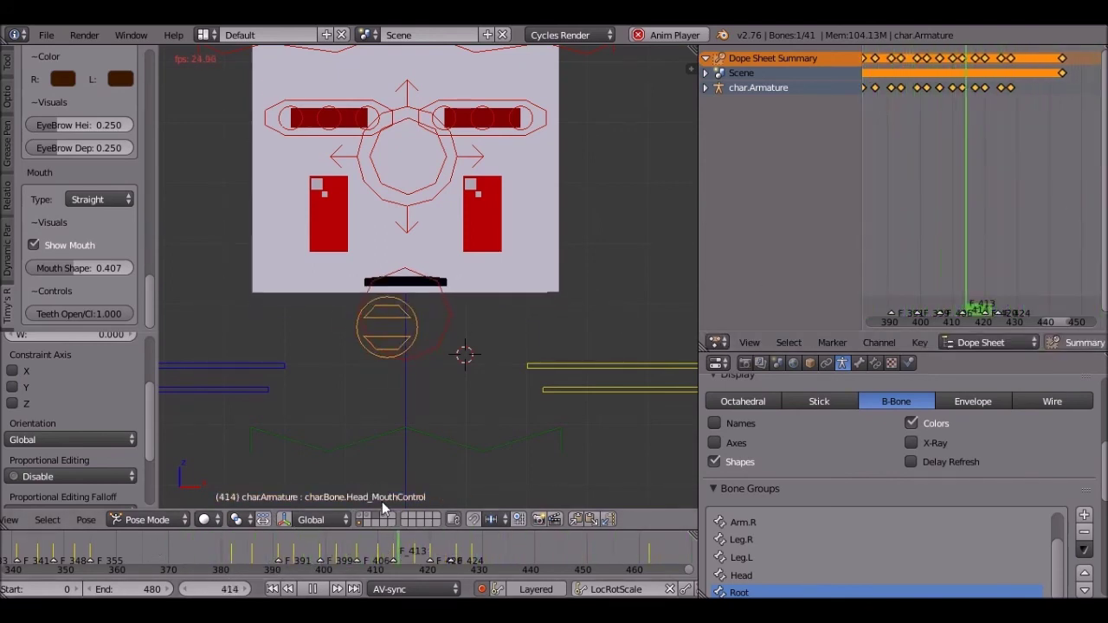
pyautogui.hotkey('alt', 'a')
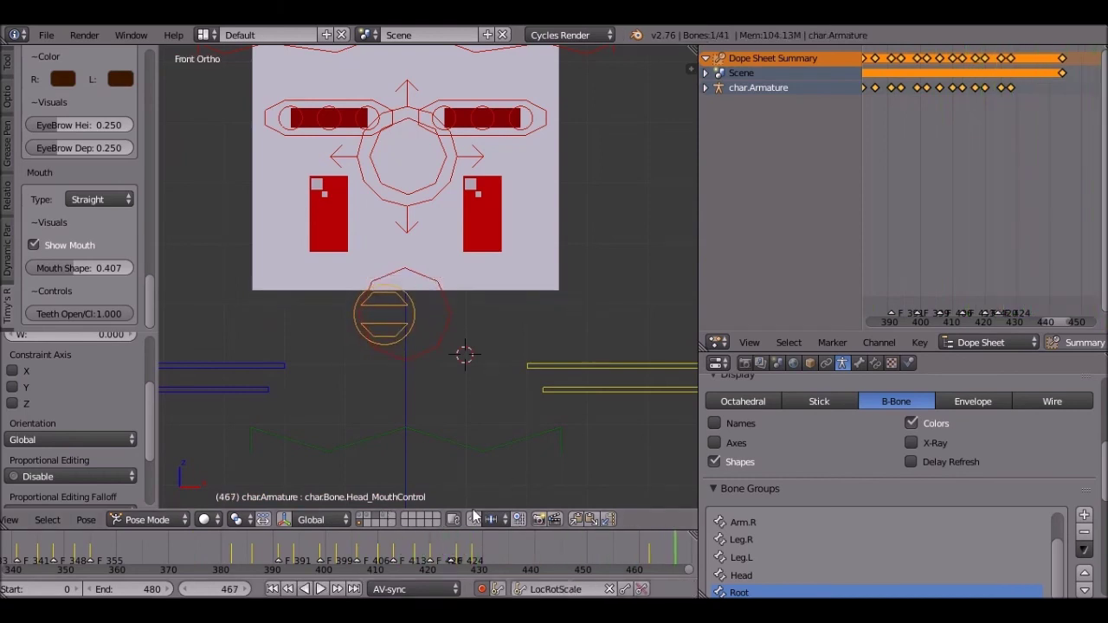
# - Shift the selected keyframes 3 frames earlier and play back the lip-sync to check the timing
pyautogui.press('g')
pyautogui.click(926, 244)
pyautogui.click(184, 570)
pyautogui.click(319, 590)
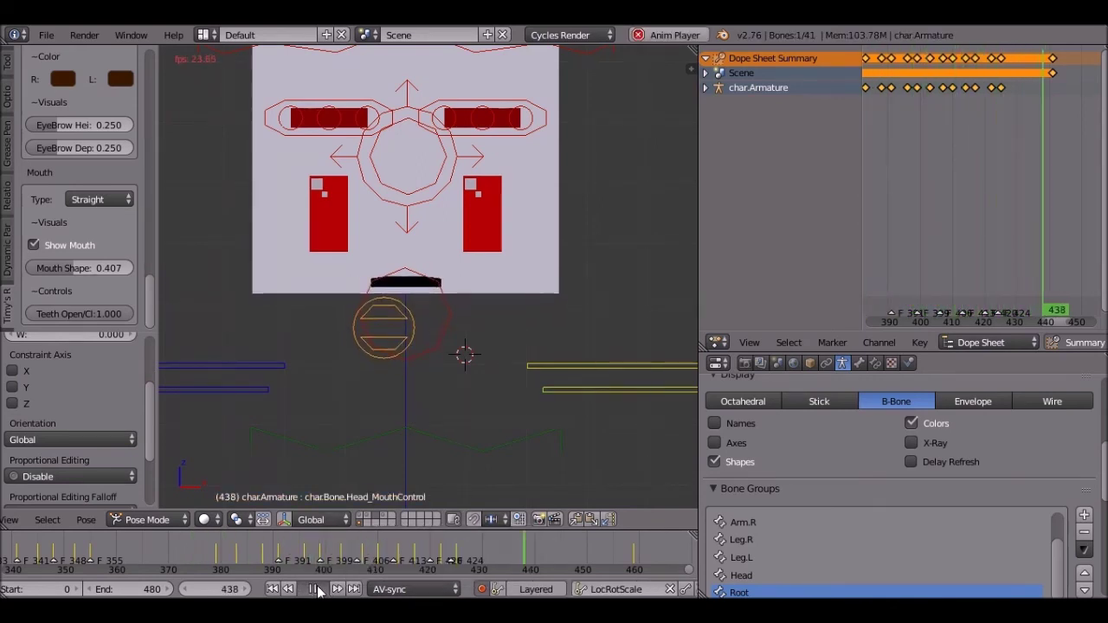
pyautogui.click(310, 589)
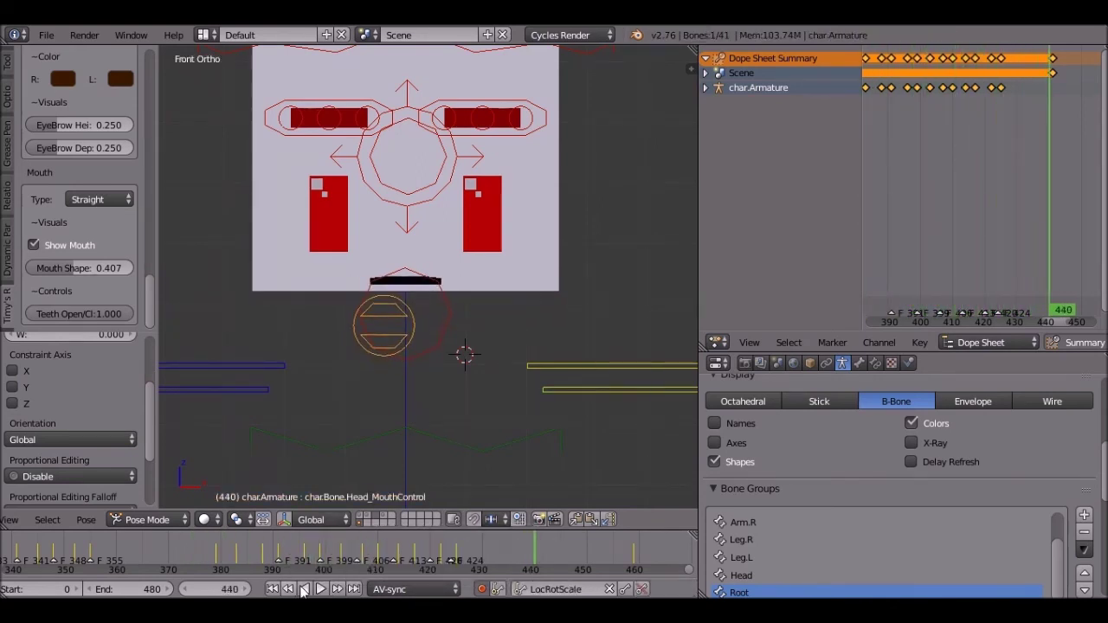
pyautogui.click(203, 550)
pyautogui.hotkey('alt', 'a')
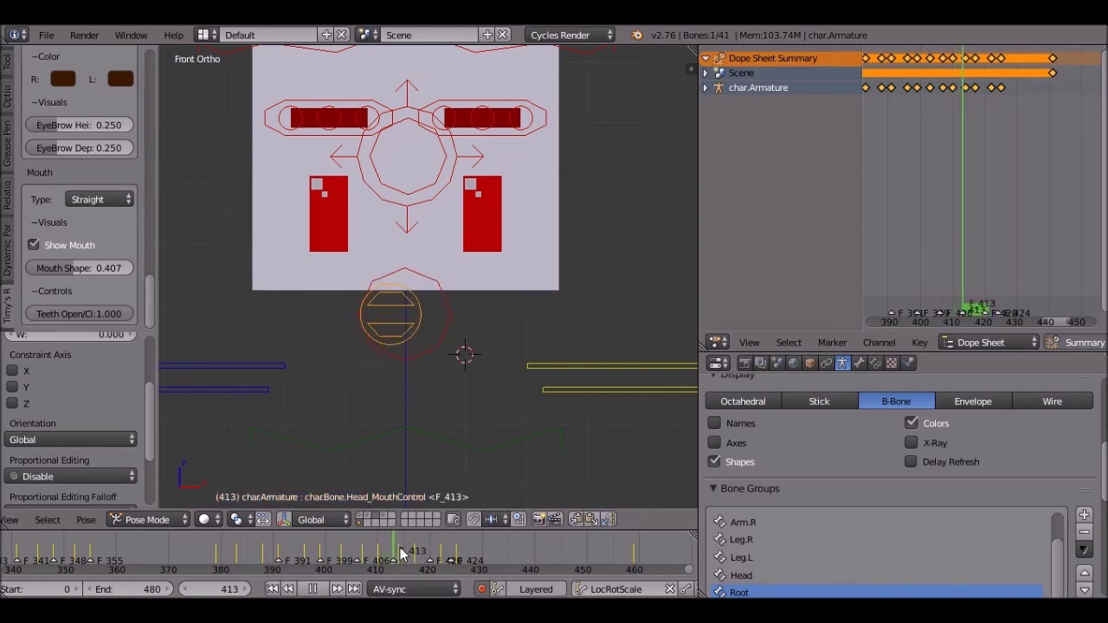
# - Delete the mouth control's keyframe at frame 414 and play back the result
pyautogui.hotkey('alt', 'a')
pyautogui.hotkey('alt', 'a')
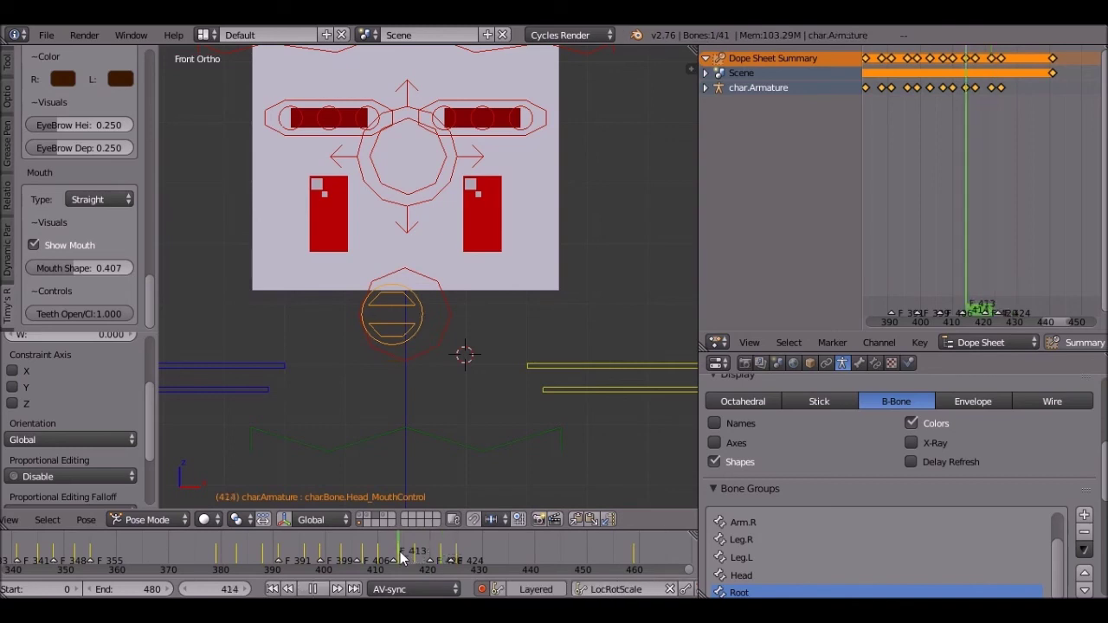
pyautogui.hotkey('alt', 'i')
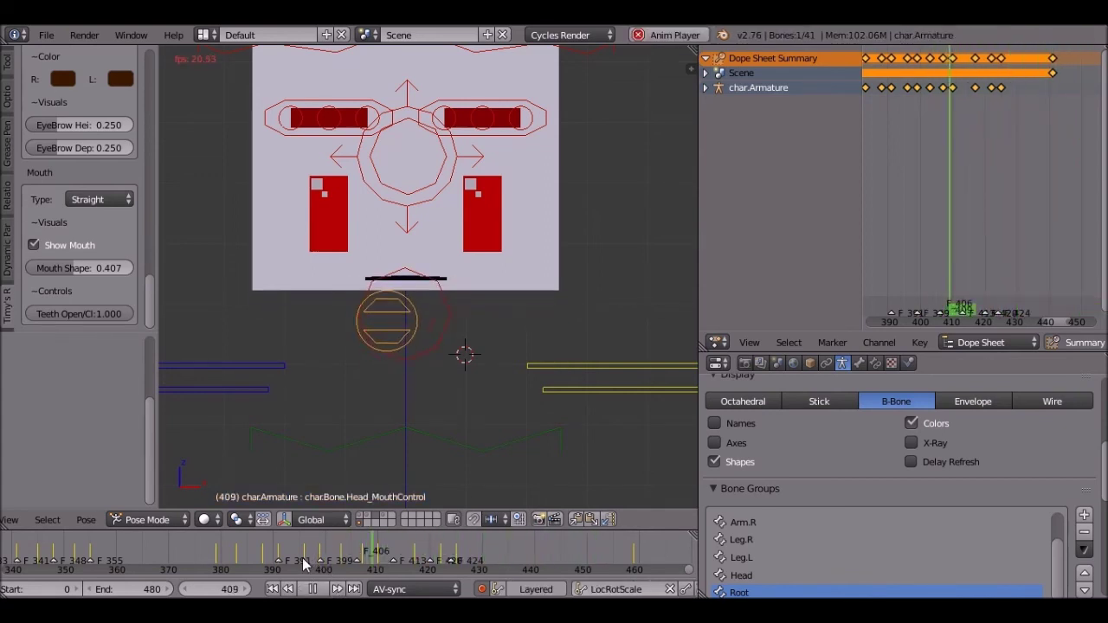
pyautogui.hotkey('alt', 'a')
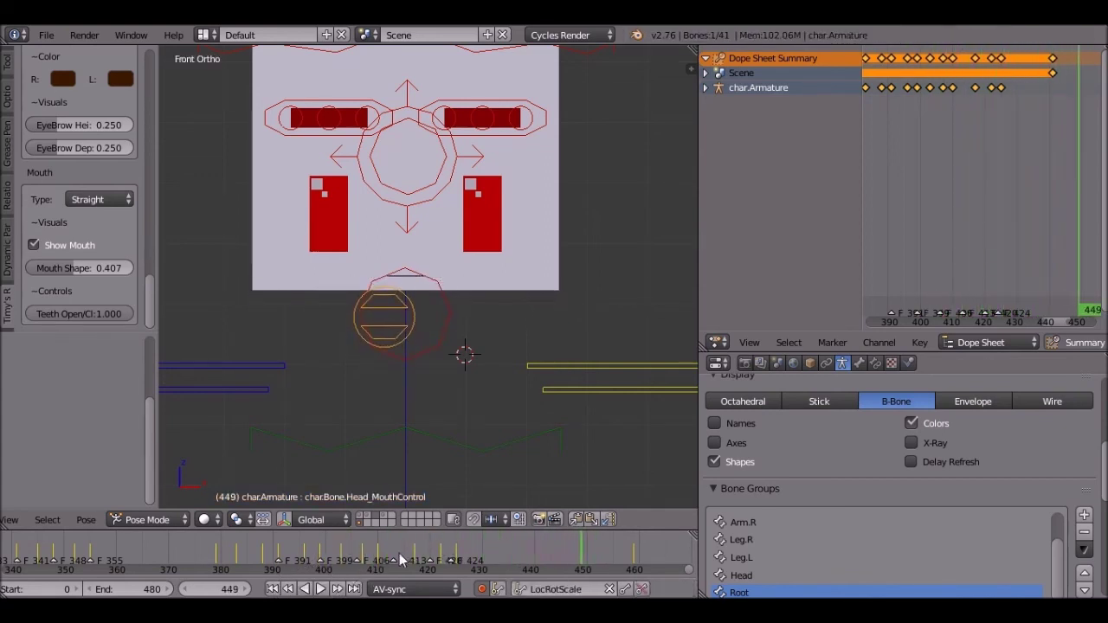
# - Key a closed-mouth pose at frame 414 by moving the mouth control up about 0.035, and play it back
pyautogui.moveTo(406, 559); pyautogui.dragTo(399, 560)
pyautogui.press('g')
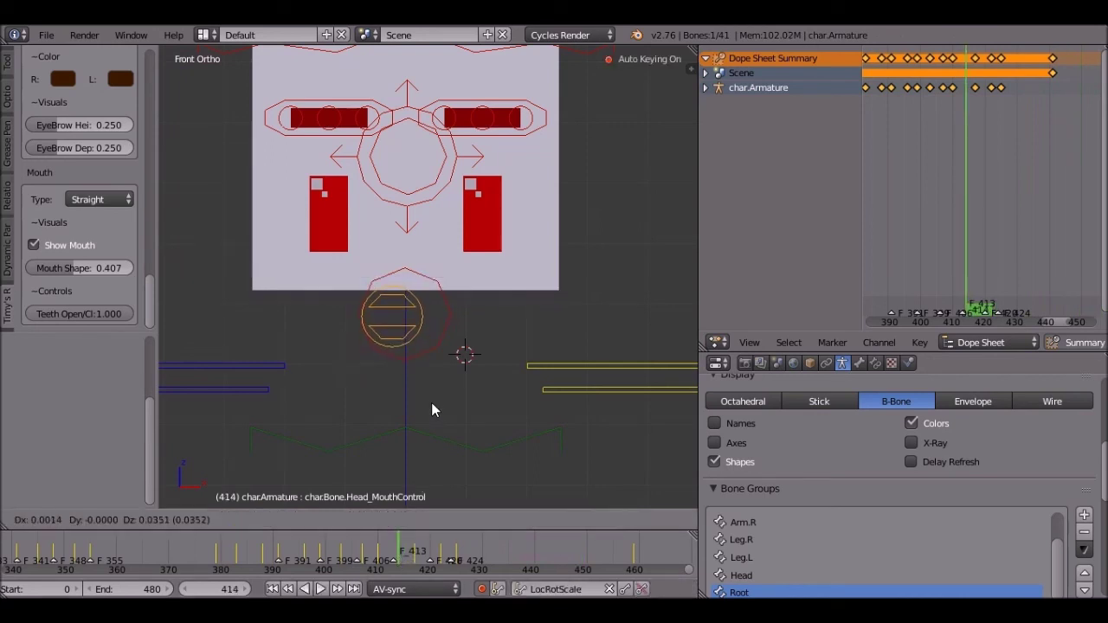
pyautogui.click(427, 412)
pyautogui.click(319, 588)
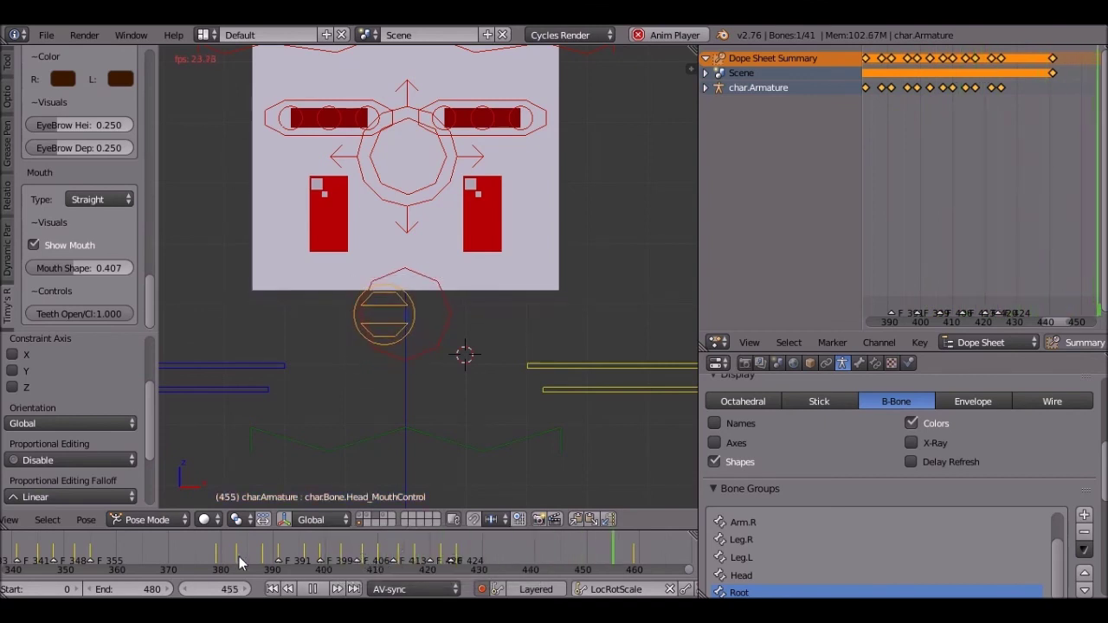
# - Play the animation with the whole character in view, and stop the playback
pyautogui.scroll(-5, 355, 337)
pyautogui.moveTo(355, 338); pyautogui.dragTo(353, 381, button='middle')
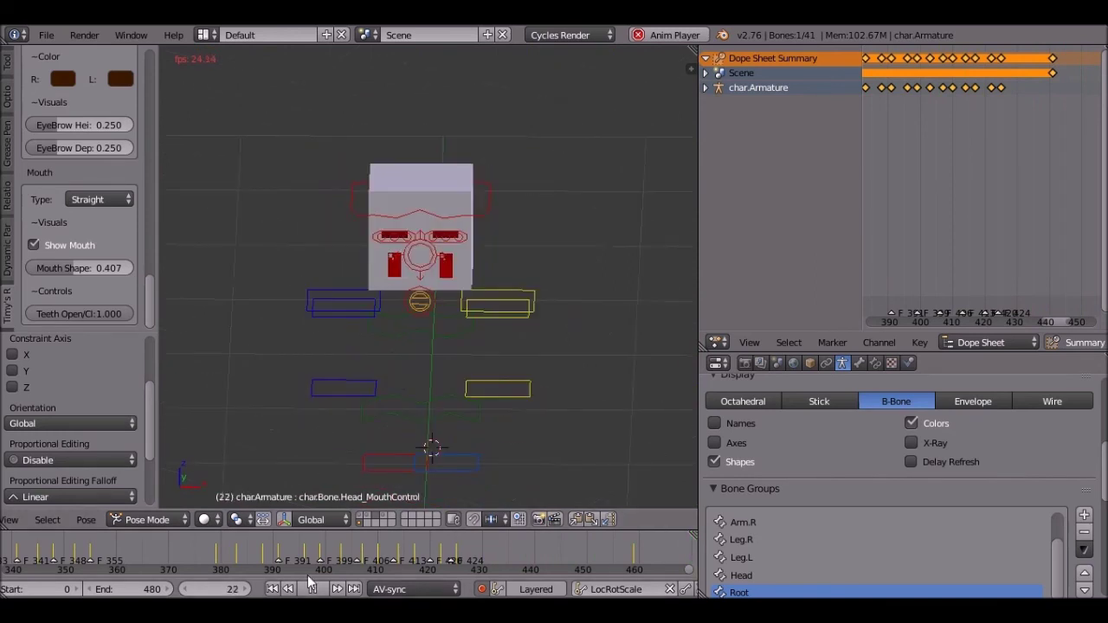
pyautogui.moveTo(307, 575); pyautogui.dragTo(335, 571, button='middle')
pyautogui.hotkey('alt', 'a')
# - Switch the 3D viewport's shading to Texture to show the character's skin
pyautogui.scroll(-2, 432, 403)
pyautogui.moveTo(432, 403); pyautogui.dragTo(559, 239, button='middle')
pyautogui.scroll(7, 428, 316)
pyautogui.scroll(4, 565, 274)
pyautogui.scroll(-4, 554, 275)
pyautogui.click(204, 519)
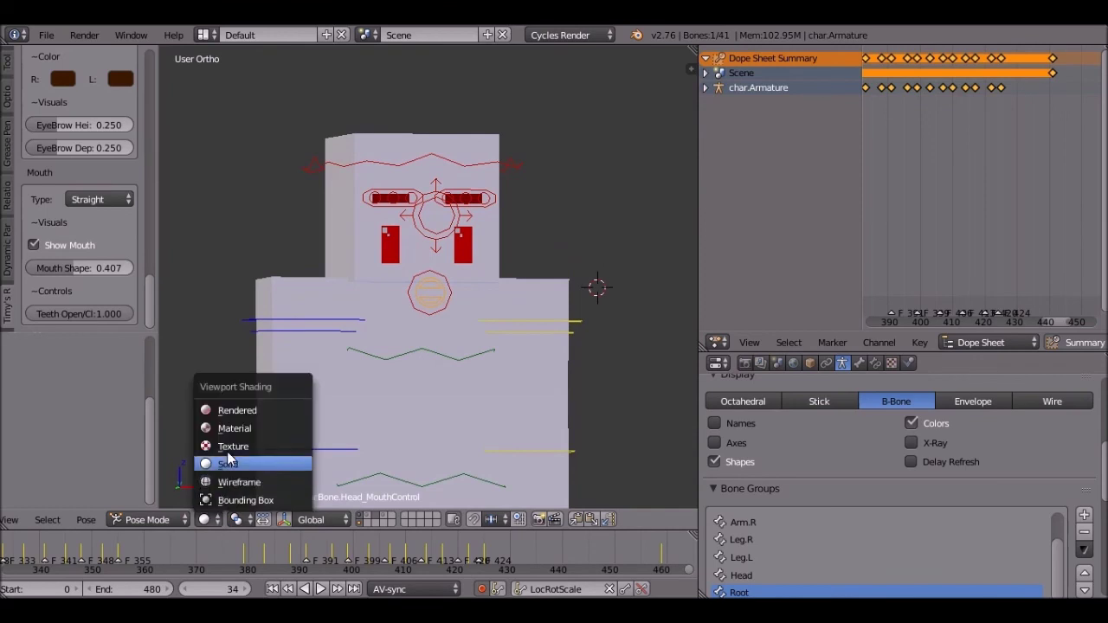
pyautogui.click(232, 447)
# - Try rotating the character's torso bone
pyautogui.moveTo(474, 248)
pyautogui.mouseDown(button='middle')
pyautogui.moveTo(401, 277)
pyautogui.moveTo(497, 312)
pyautogui.moveTo(458, 263)
pyautogui.moveTo(440, 265)
pyautogui.mouseUp(button='middle')
pyautogui.moveTo(432, 311); pyautogui.dragTo(287, 363, button='middle')
pyautogui.rightClick(287, 364)
pyautogui.moveTo(474, 372); pyautogui.dragTo(499, 406, button='middle')
pyautogui.rightClick(474, 363)
pyautogui.press('r')
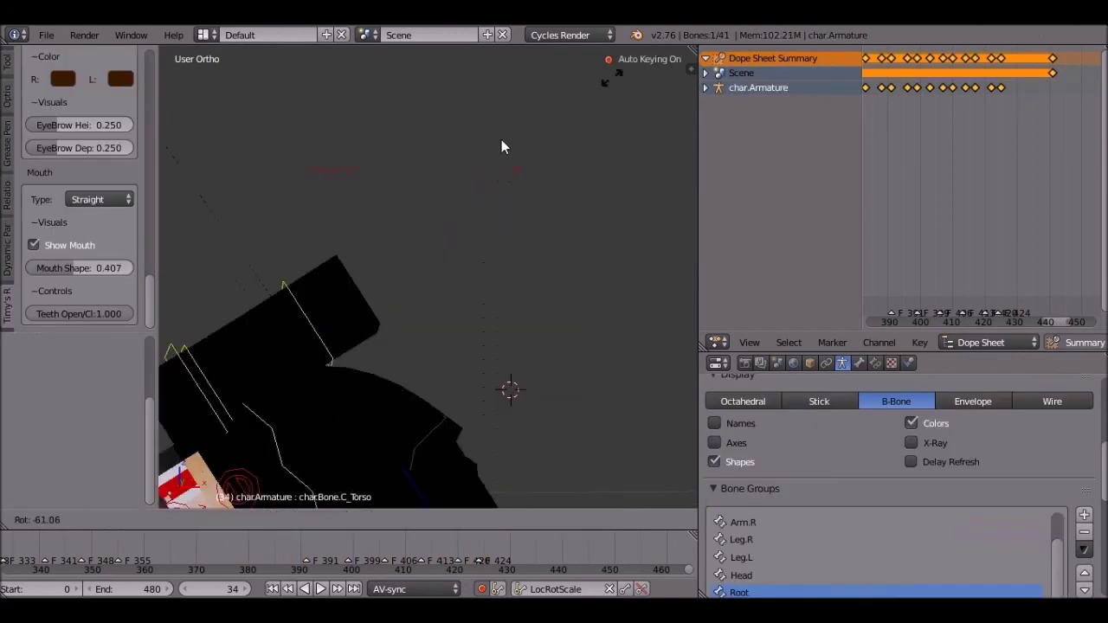
pyautogui.rightClick(524, 154)
# - Turn off Show Layers in the character rig's mesh options
pyautogui.scroll(2, 259, 122)
pyautogui.scroll(6, 135, 128)
pyautogui.scroll(15, 133, 129)
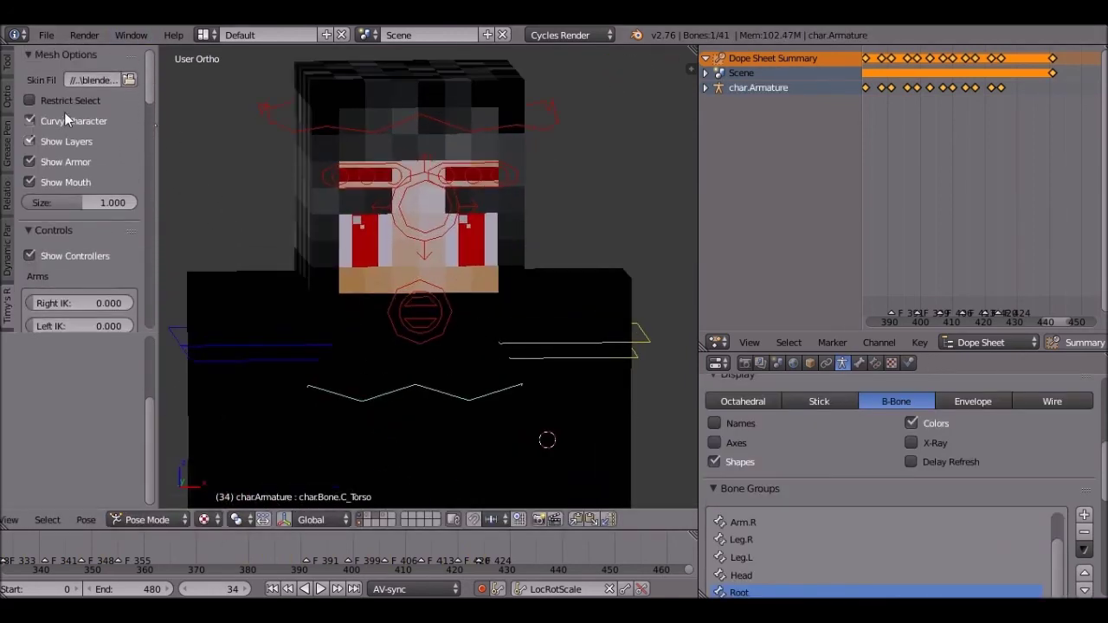
pyautogui.click(61, 141)
# - Play the lip-sync animation on the textured character, and stop the playback
pyautogui.scroll(-3, 251, 256)
pyautogui.scroll(-2, 252, 256)
pyautogui.click(320, 588)
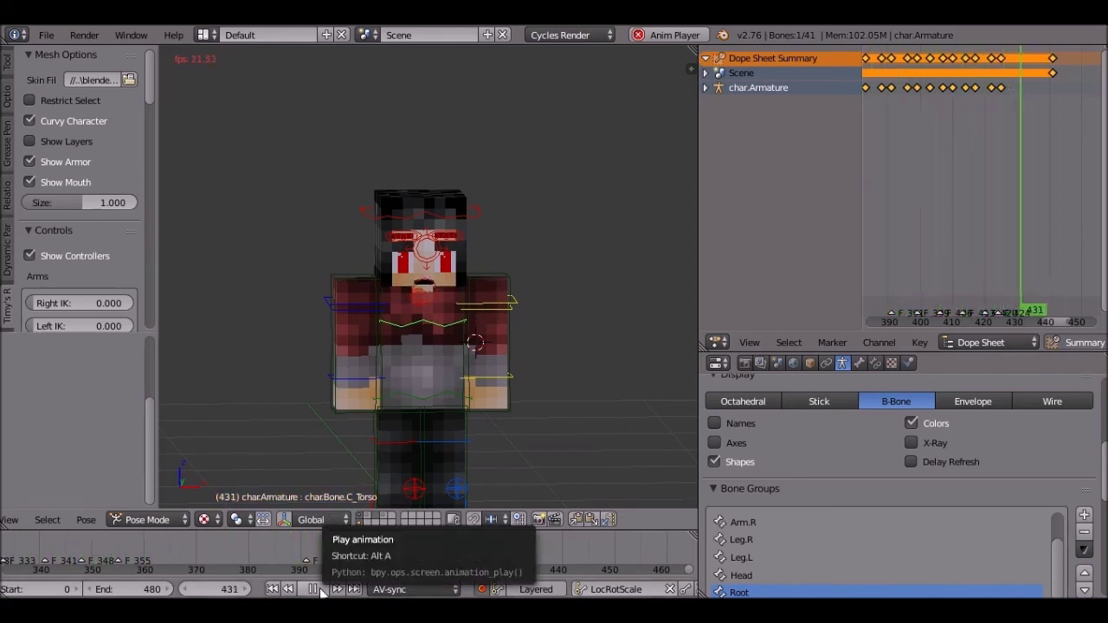
pyautogui.click(319, 592)
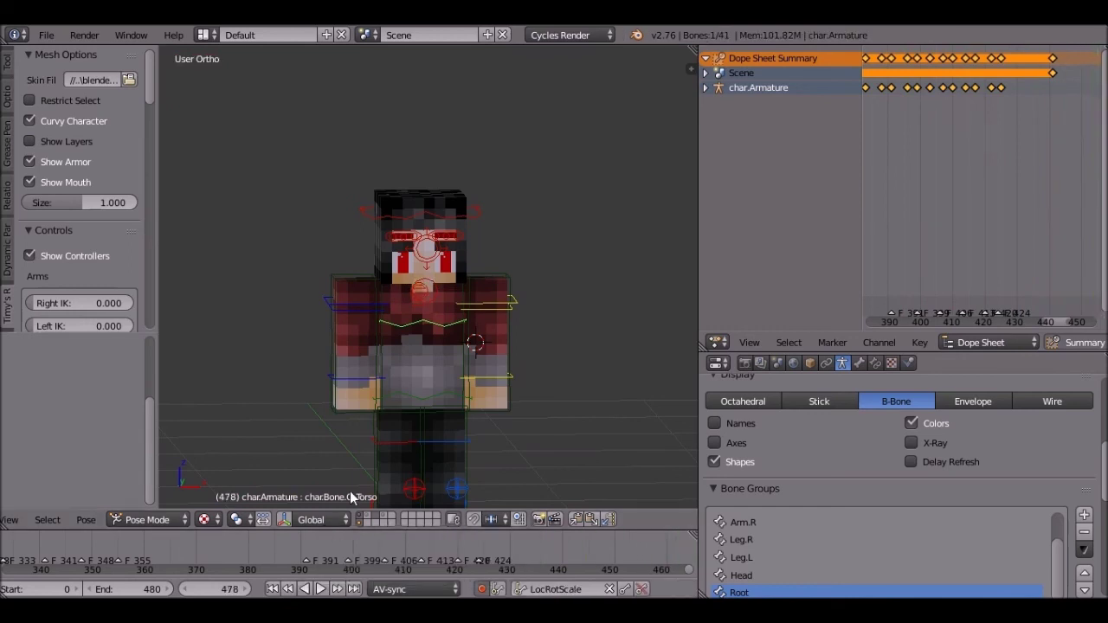
# - View the whole character from the front in perspective
pyautogui.scroll(-3, 416, 362)
pyautogui.moveTo(424, 351); pyautogui.dragTo(409, 361, button='middle')
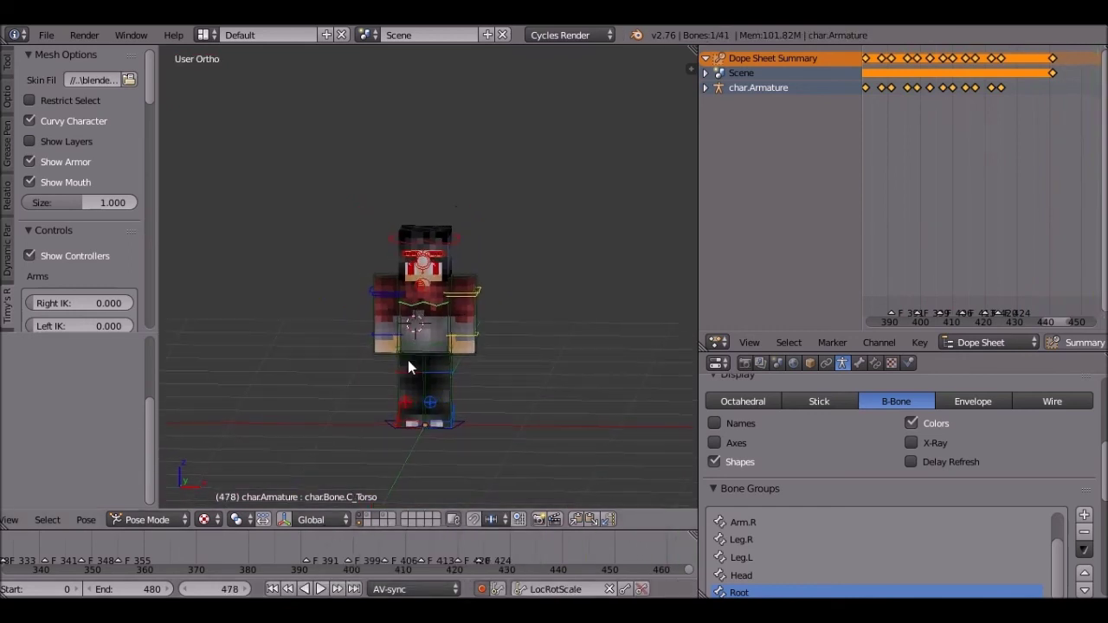
pyautogui.press('KP_1')
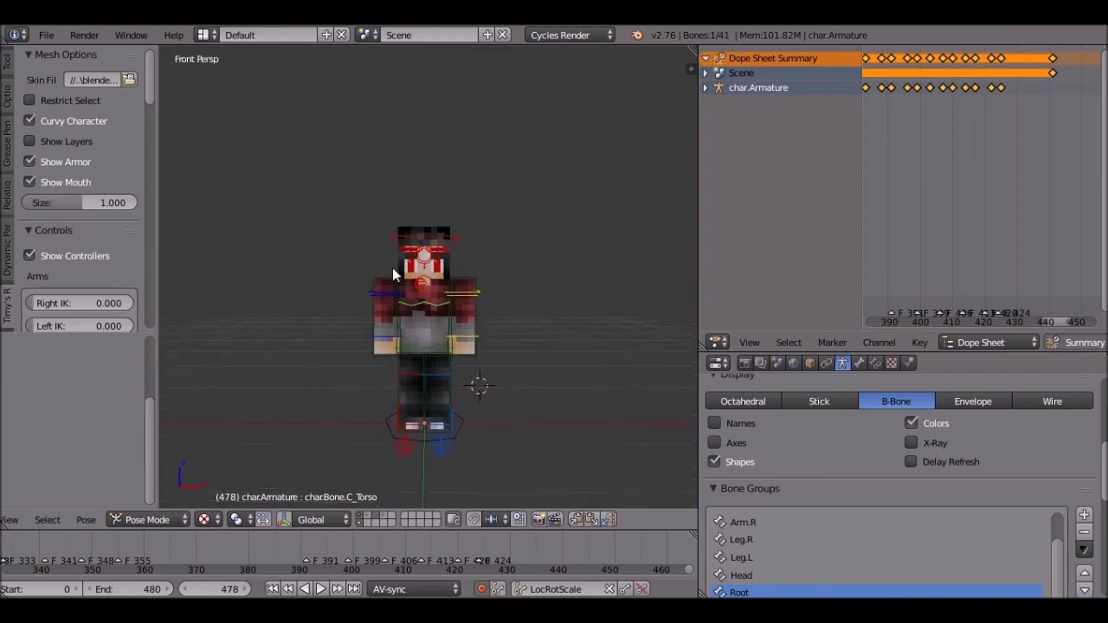
pyautogui.press('KP_5')
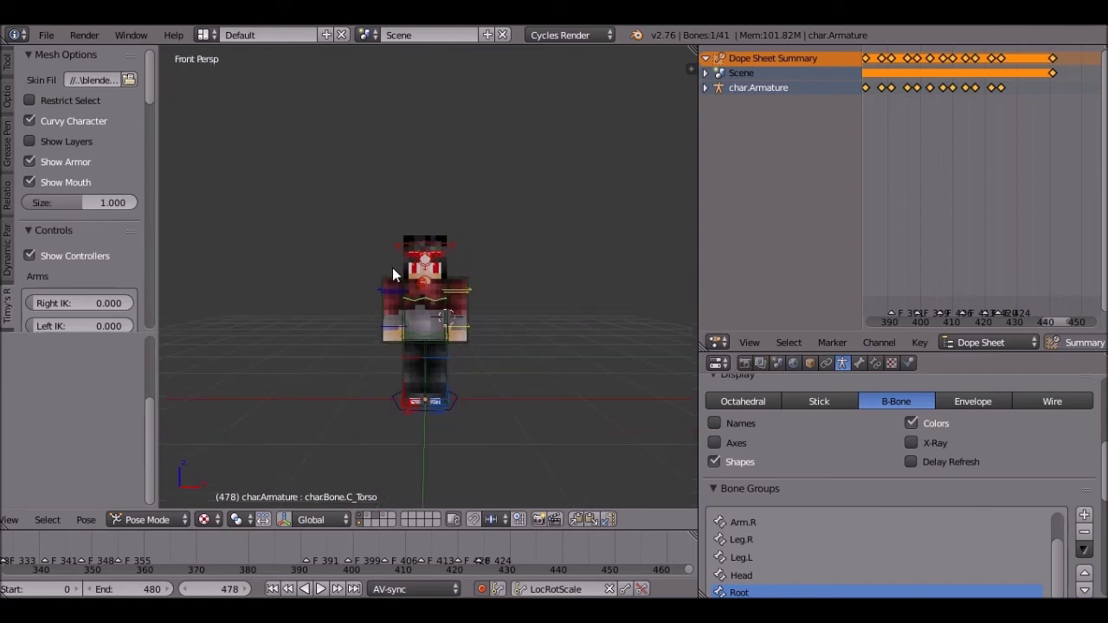